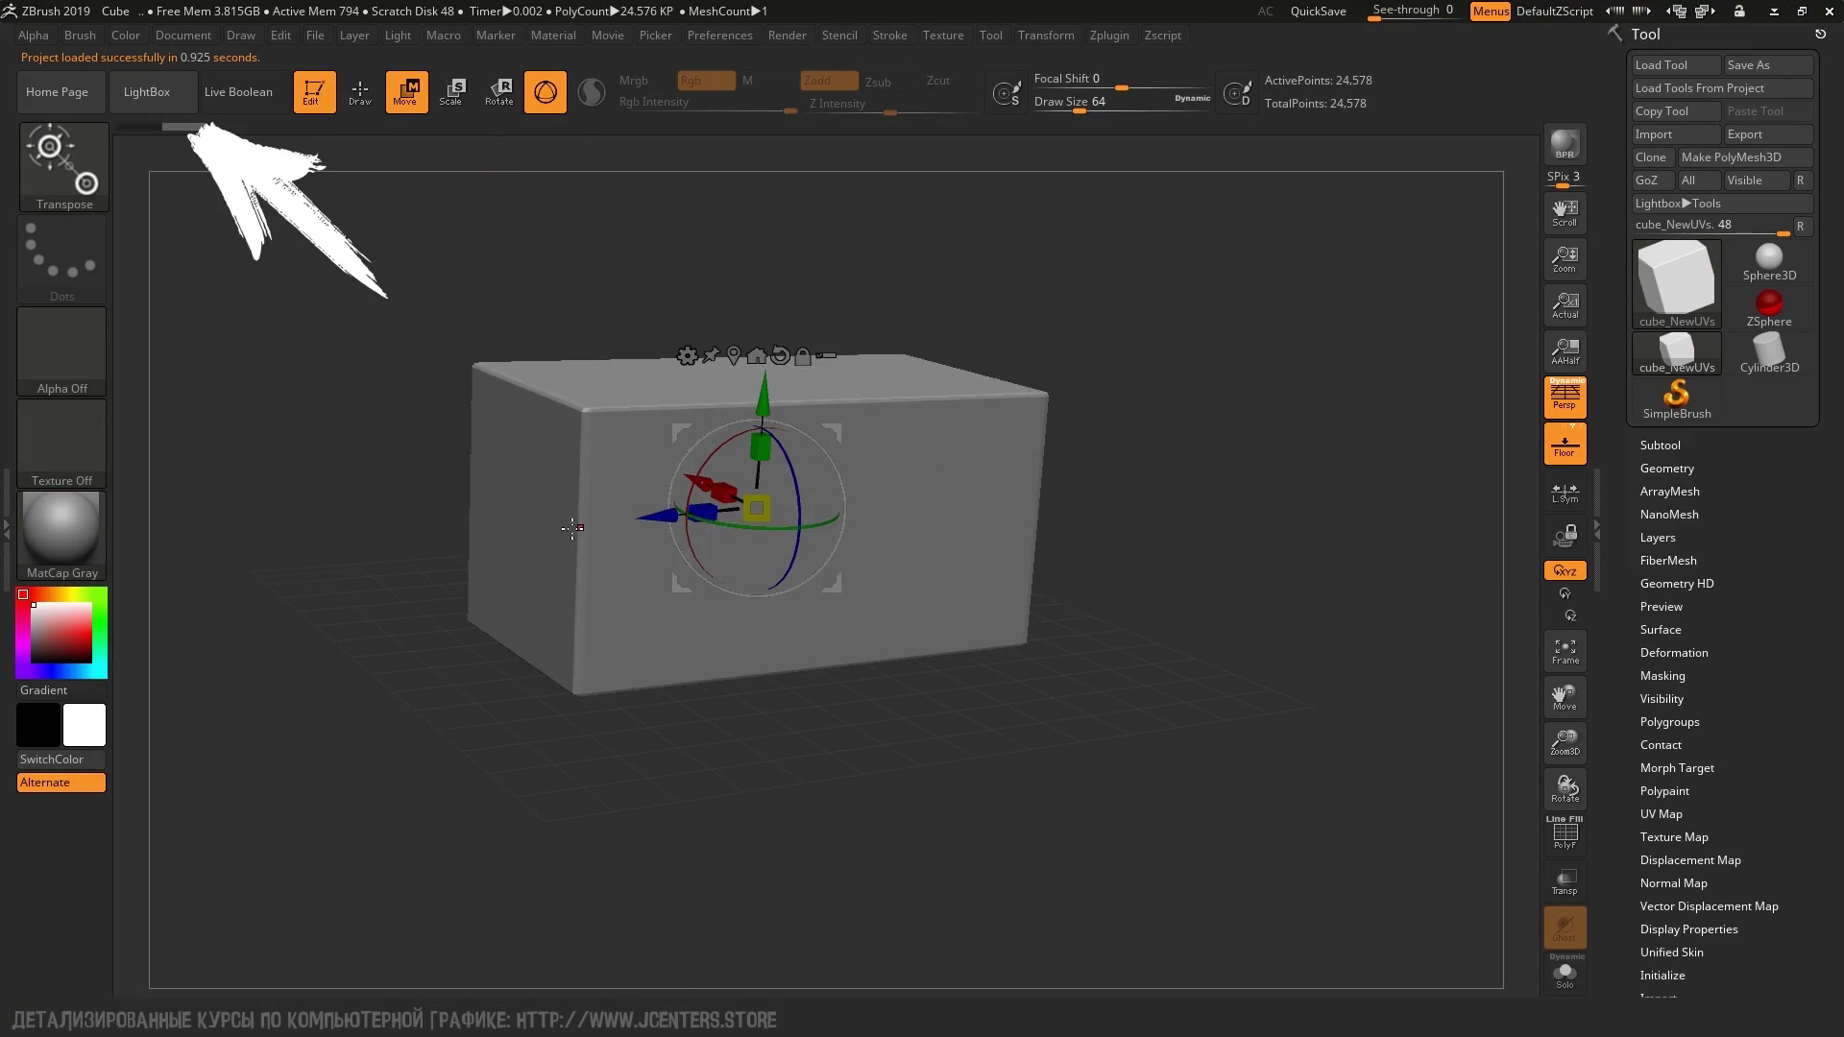
Duplicate box copies into a side wall and steps, DynaMesh them at resolution 296, and begin an arch mask
mouse_move(776, 653)
left_mouse_down("ctrl")
mouse_move(811, 602)
mouse_move(288, 130)
left_mouse_up("ctrl")
mouse_move(966, 611)
left_mouse_down()
mouse_move(1056, 869)
mouse_move(700, 759)
mouse_move(883, 735)
mouse_move(1057, 538)
mouse_move(1243, 585)
mouse_move(956, 659)
mouse_move(679, 762)
mouse_move(1042, 481)
left_mouse_up()
key("q")
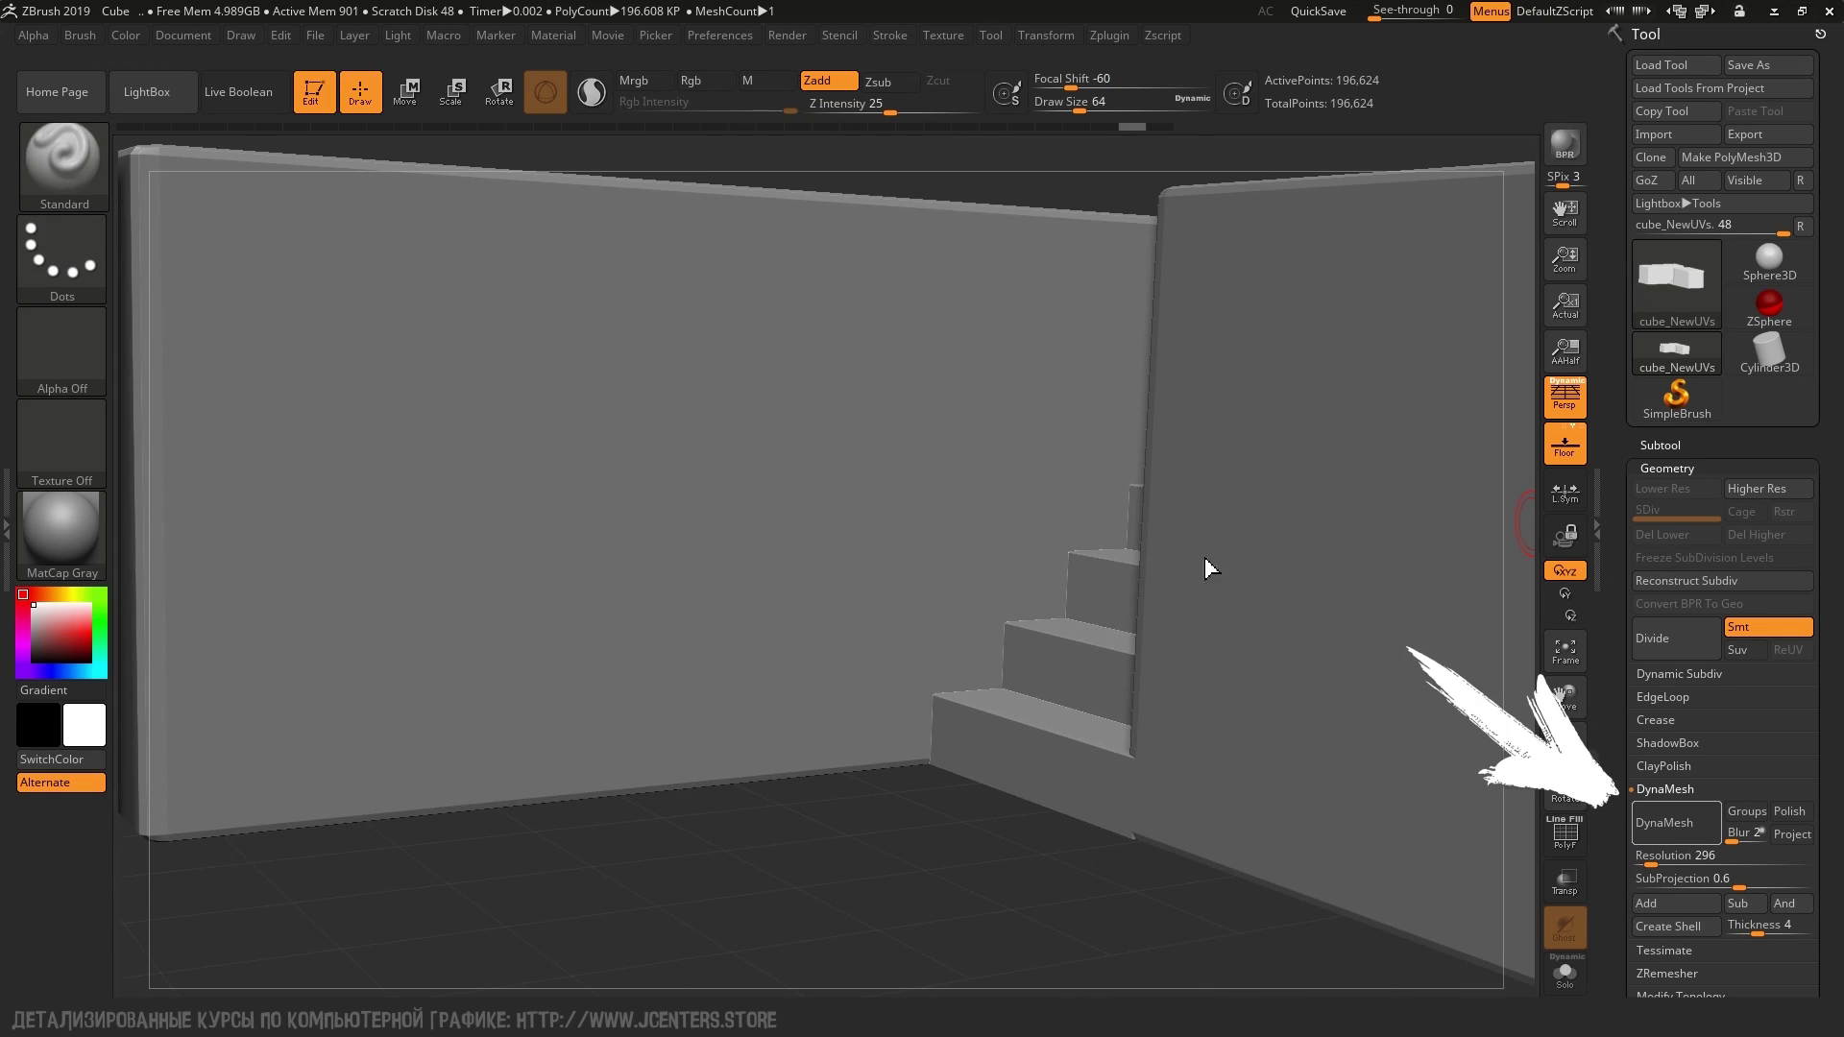
left_click(1565, 836)
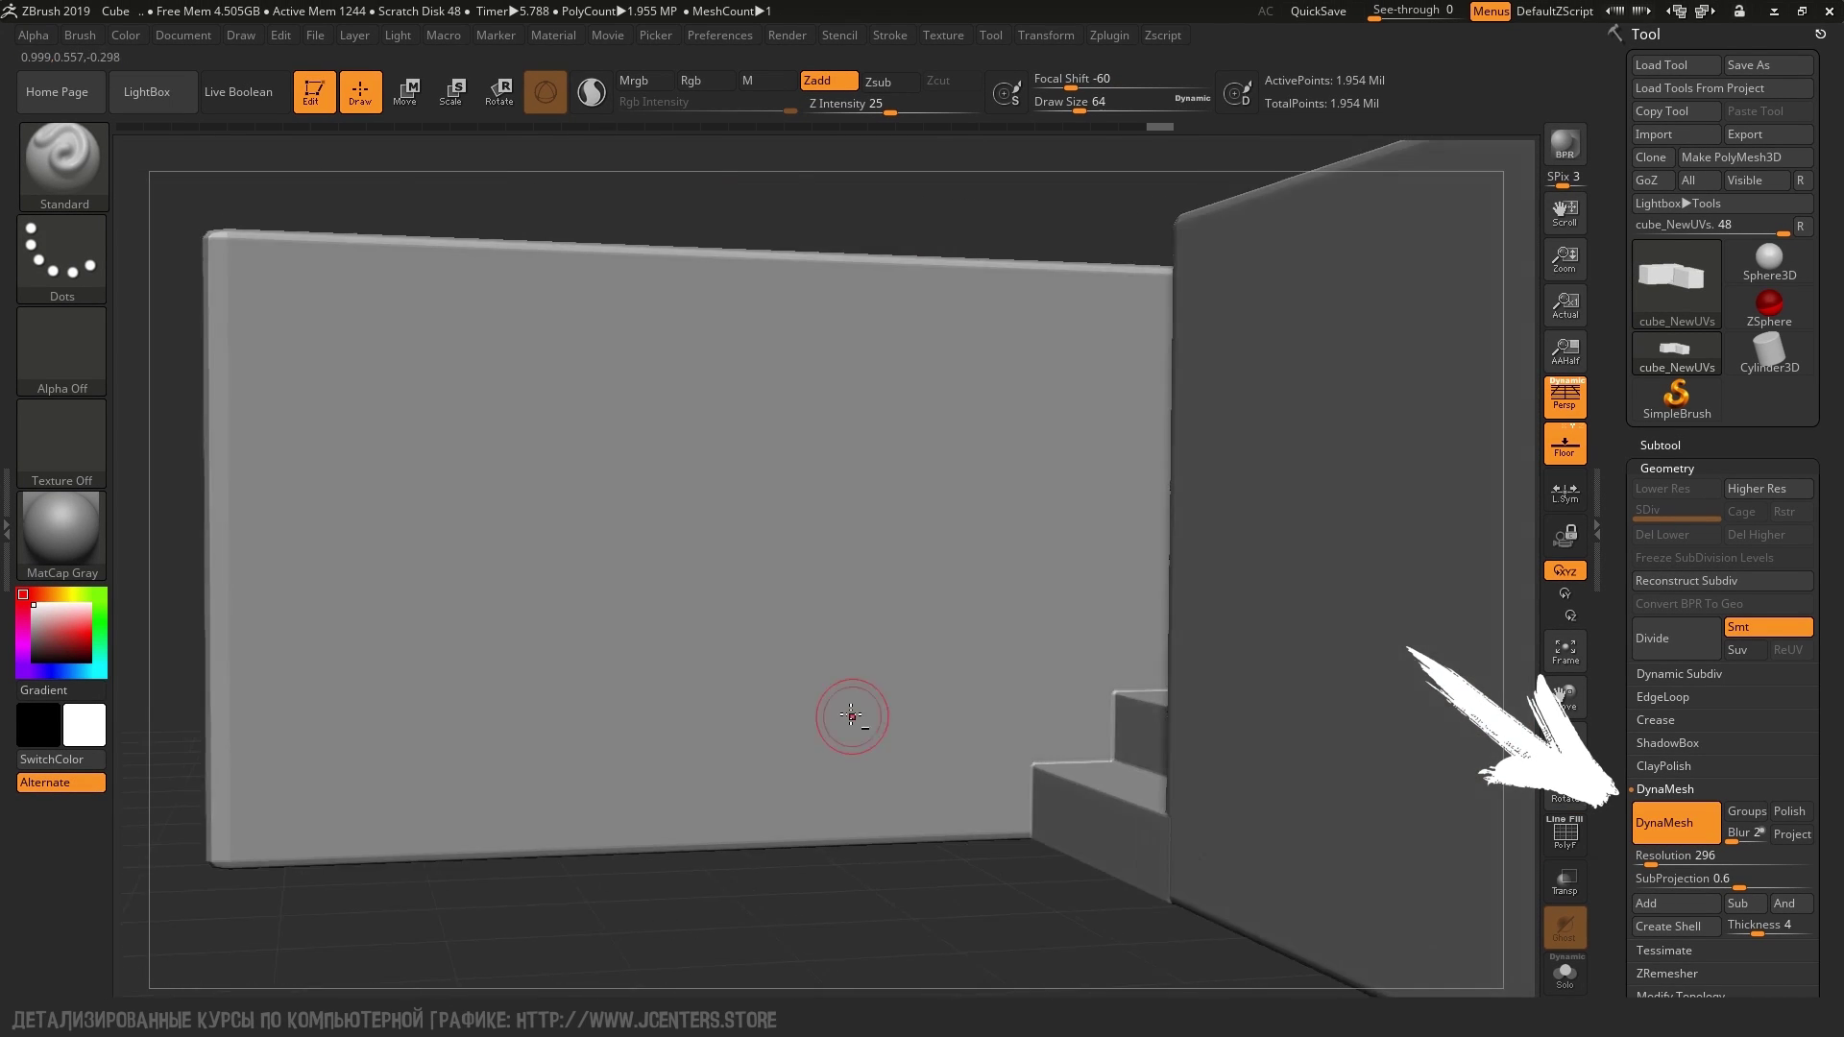
left_click_drag(711, 783, 732, 534, "ctrl")
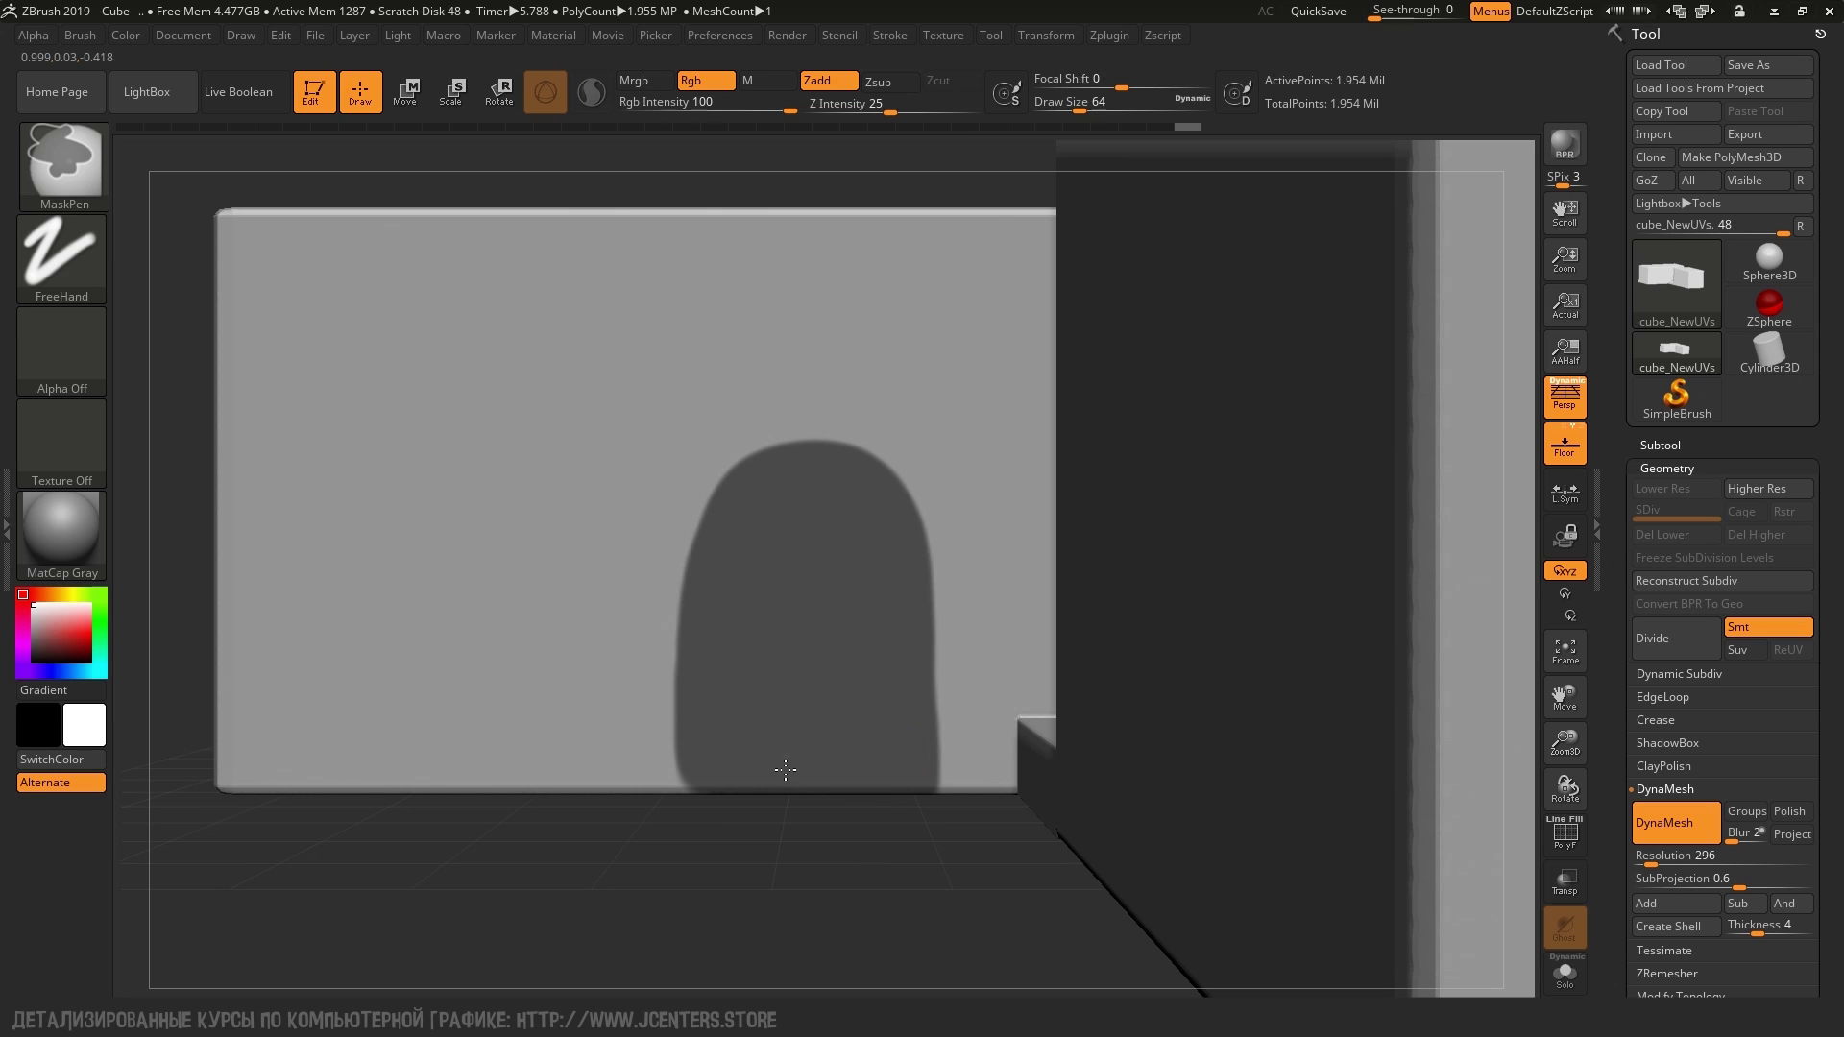
Invert the arch mask and push the arch back into the wall with the Move gizmo
mouse_move(859, 481)
left_mouse_down()
mouse_move(807, 647)
mouse_move(692, 626)
left_mouse_up()
key("w")
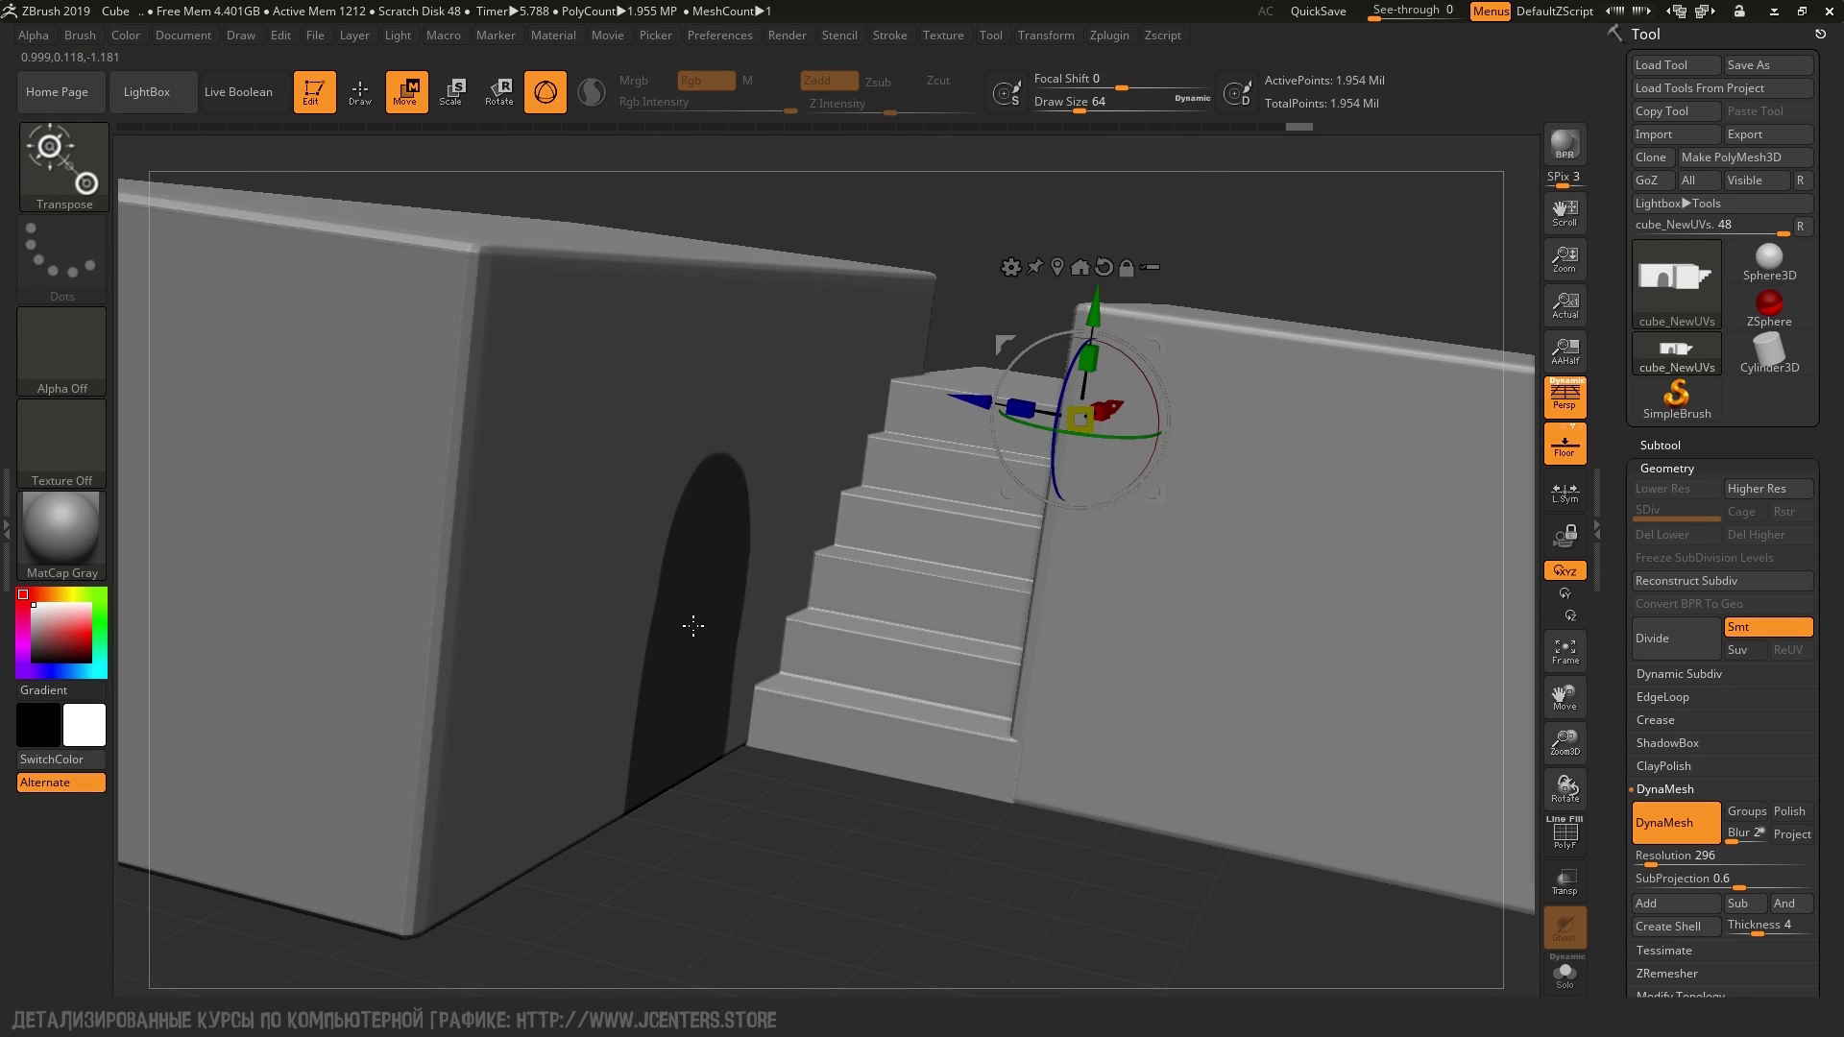
left_click(865, 826, "ctrl")
left_click_drag(985, 398, 712, 320)
mouse_move(457, 553)
left_mouse_down()
mouse_move(535, 650)
mouse_move(873, 627)
mouse_move(691, 535)
mouse_move(642, 456)
mouse_move(593, 469)
mouse_move(942, 765)
mouse_move(741, 581)
mouse_move(943, 609)
mouse_move(1015, 700)
mouse_move(926, 731)
left_mouse_up()
Clear the mask and smooth the archway's inner surfaces with a size-87 brush
key("q")
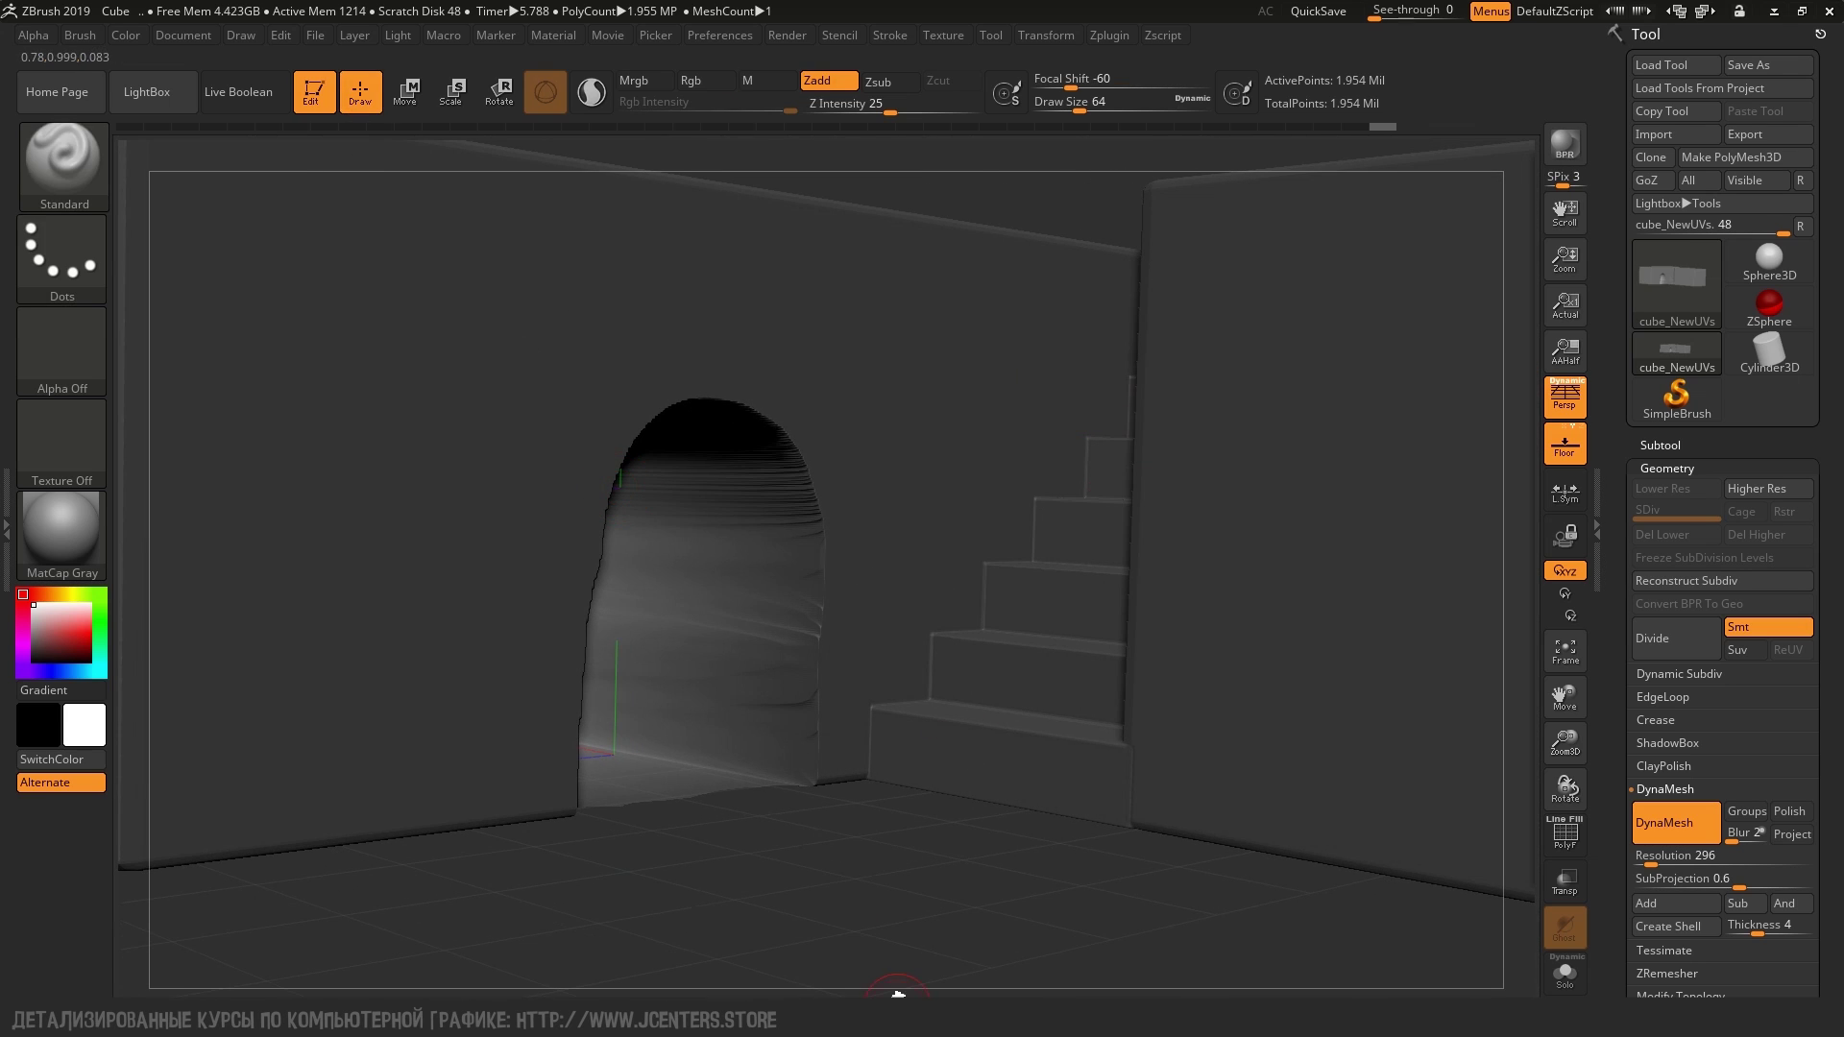
mouse_move(865, 846)
left_mouse_down("ctrl")
mouse_move(1017, 745)
mouse_move(750, 542)
left_mouse_up("ctrl")
key("space")
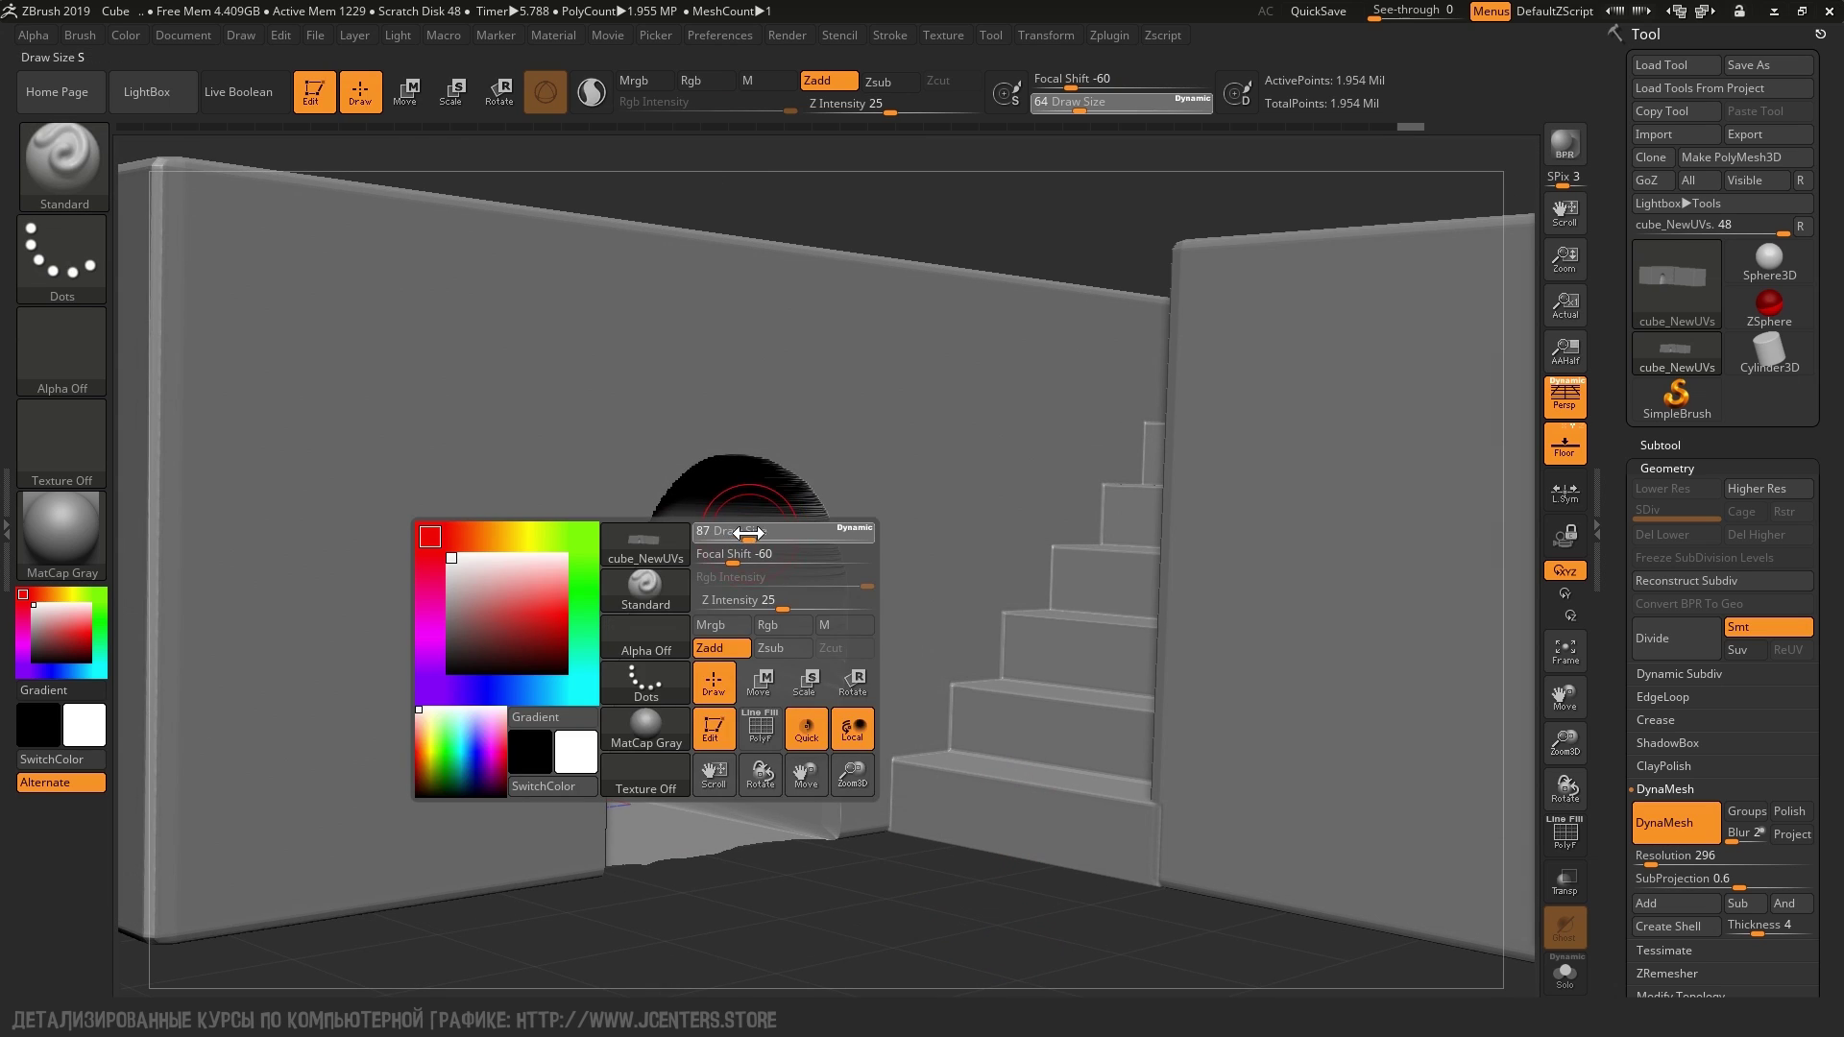
key("ctrl")
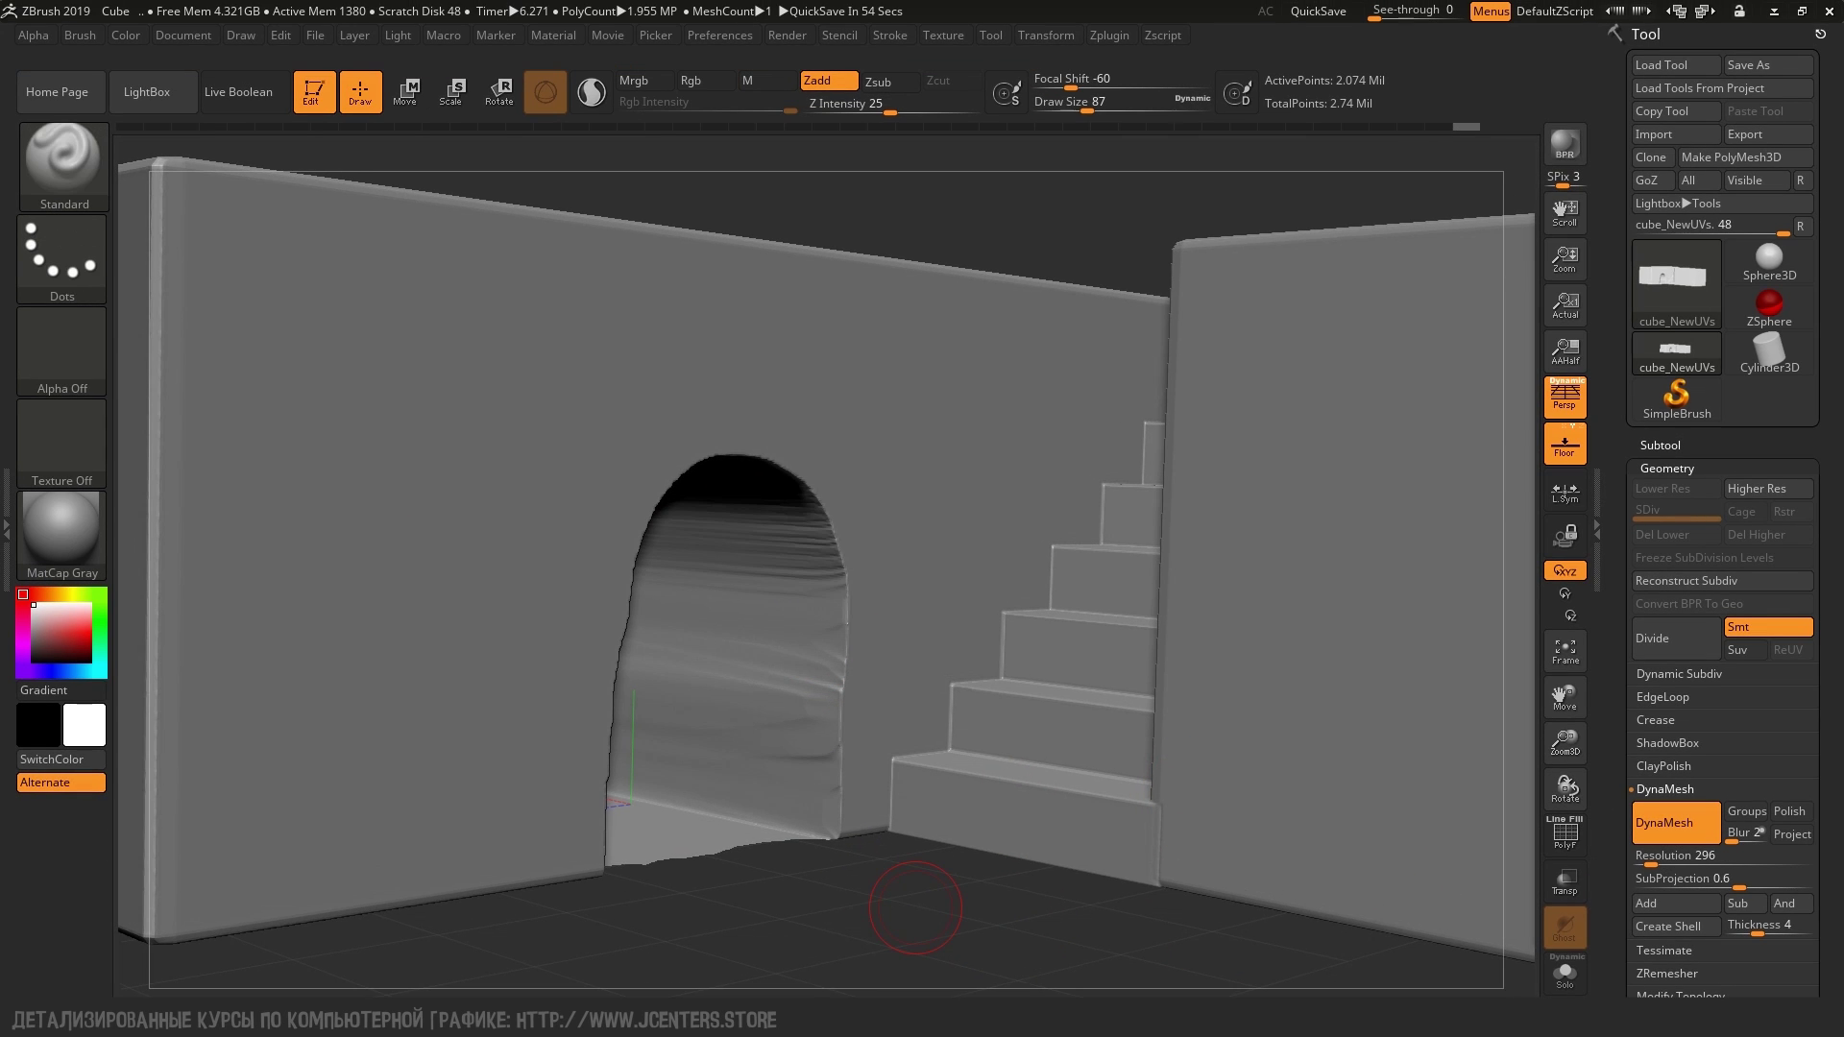
mouse_move(915, 907)
left_mouse_down()
mouse_move(692, 514)
mouse_move(914, 634)
left_mouse_up()
Face the wall front-on and set up a size-13 masking brush
mouse_move(951, 541)
left_mouse_down("shift")
mouse_move(826, 690)
mouse_move(781, 699)
left_mouse_up("shift")
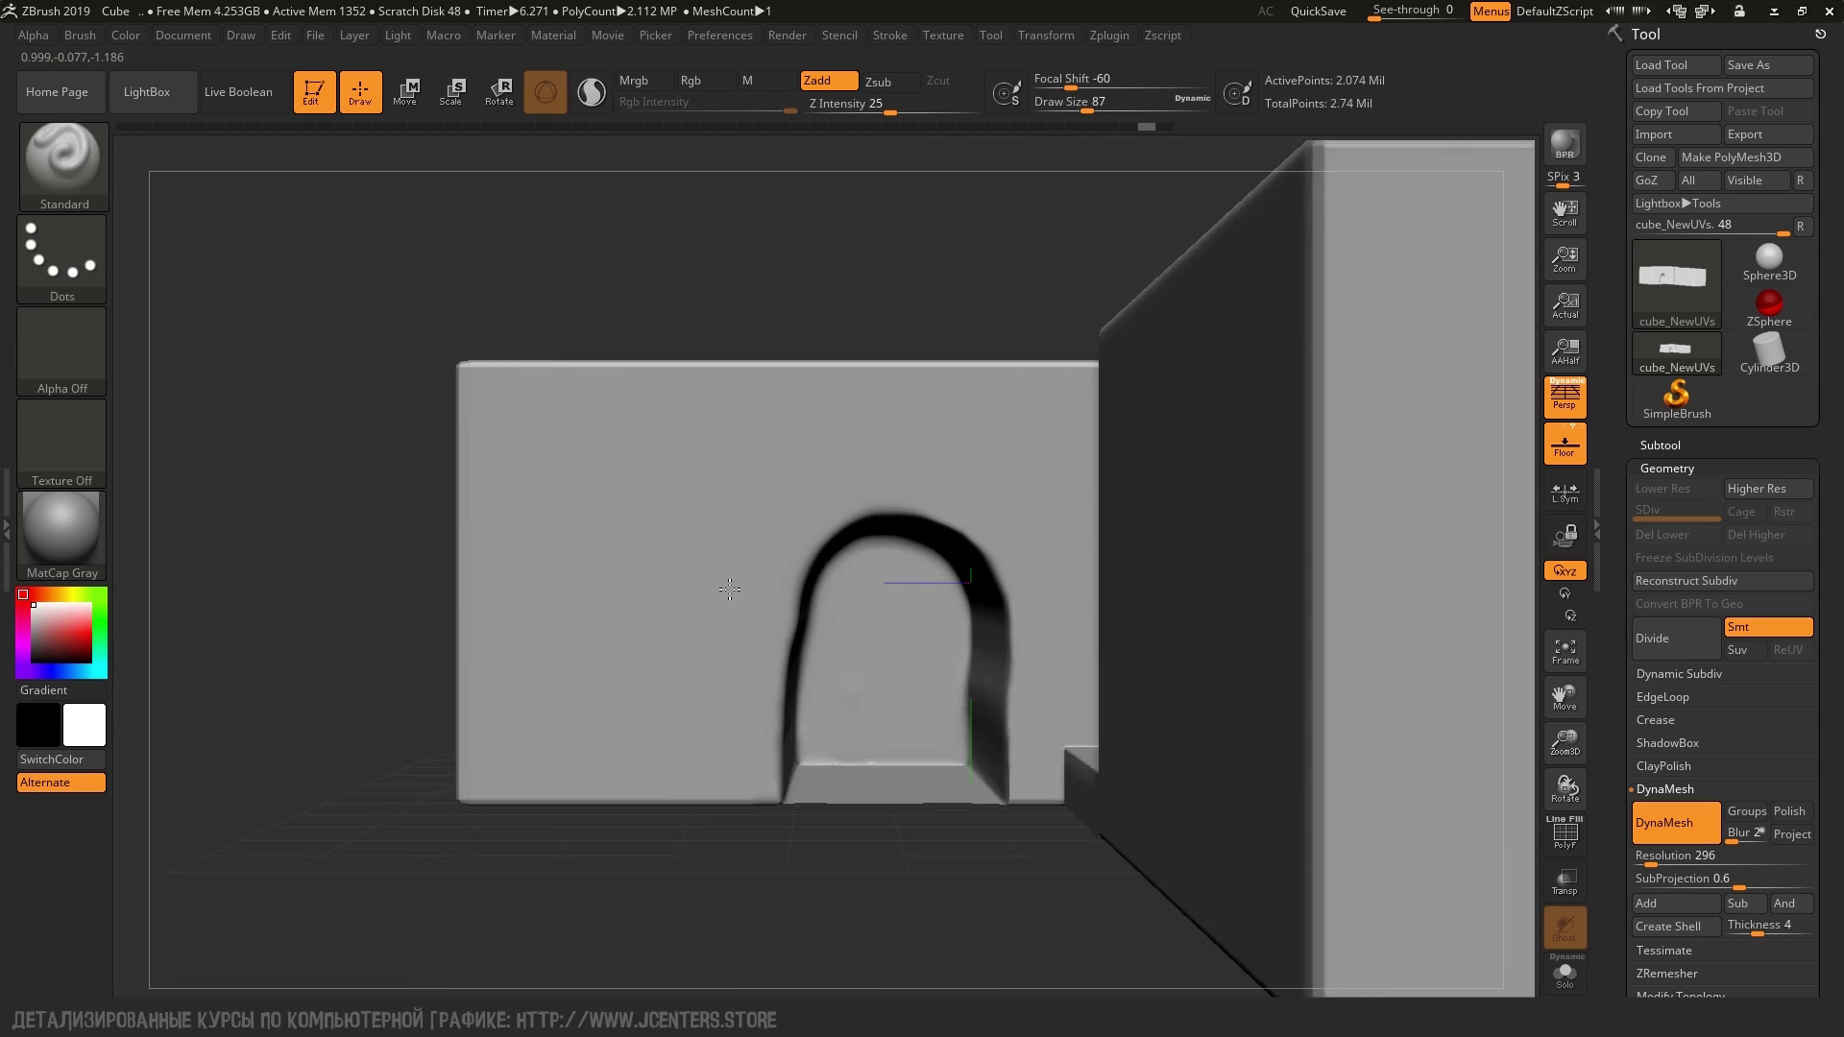
key("space")
mouse_move(607, 450)
left_mouse_down()
mouse_move(576, 449)
mouse_move(442, 646)
mouse_move(288, 461)
mouse_move(288, 422)
mouse_move(842, 423)
mouse_move(214, 549)
left_mouse_up()
key("ctrl")
Mask horizontal brick lines across the wall and extend them up to the arch
left_click_drag(591, 536, 1127, 538, "ctrl")
left_click_drag(210, 596, 654, 598, "ctrl")
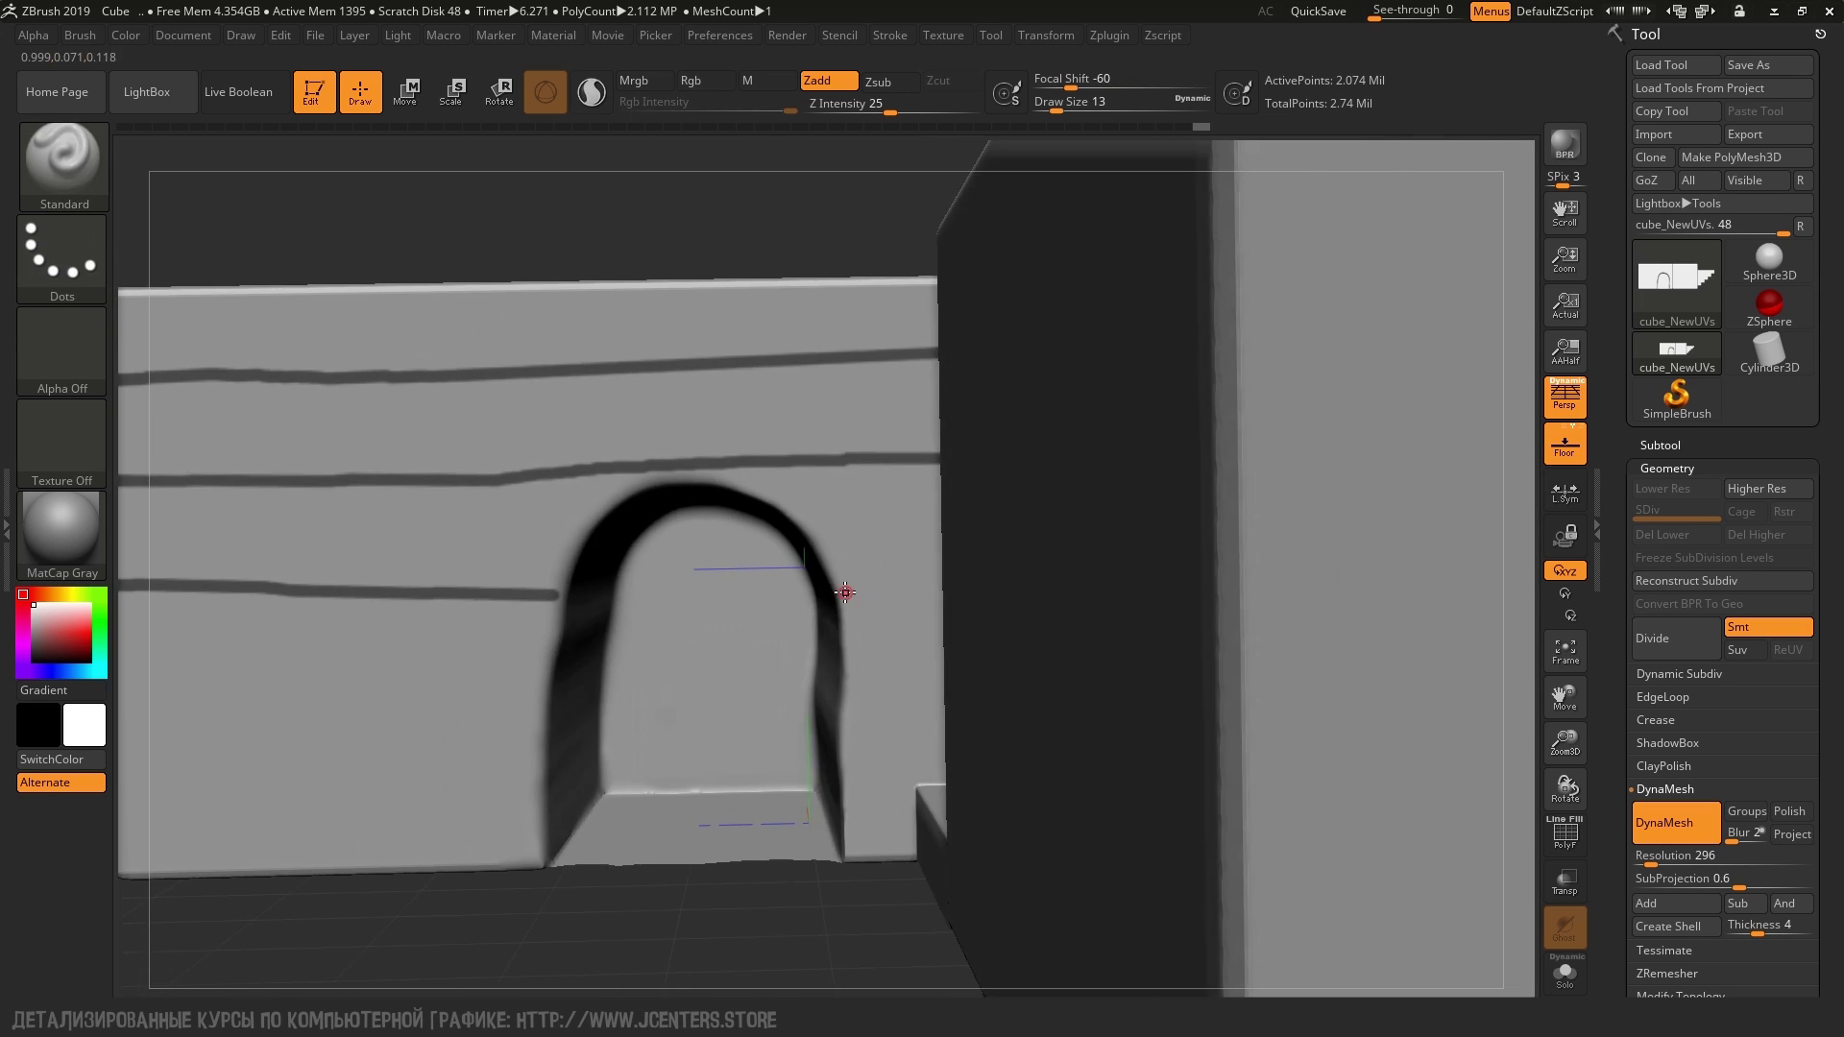
left_click_drag(845, 589, 593, 642)
left_click_drag(370, 691, 1340, 671, "ctrl")
left_click_drag(382, 824, 325, 817, "alt")
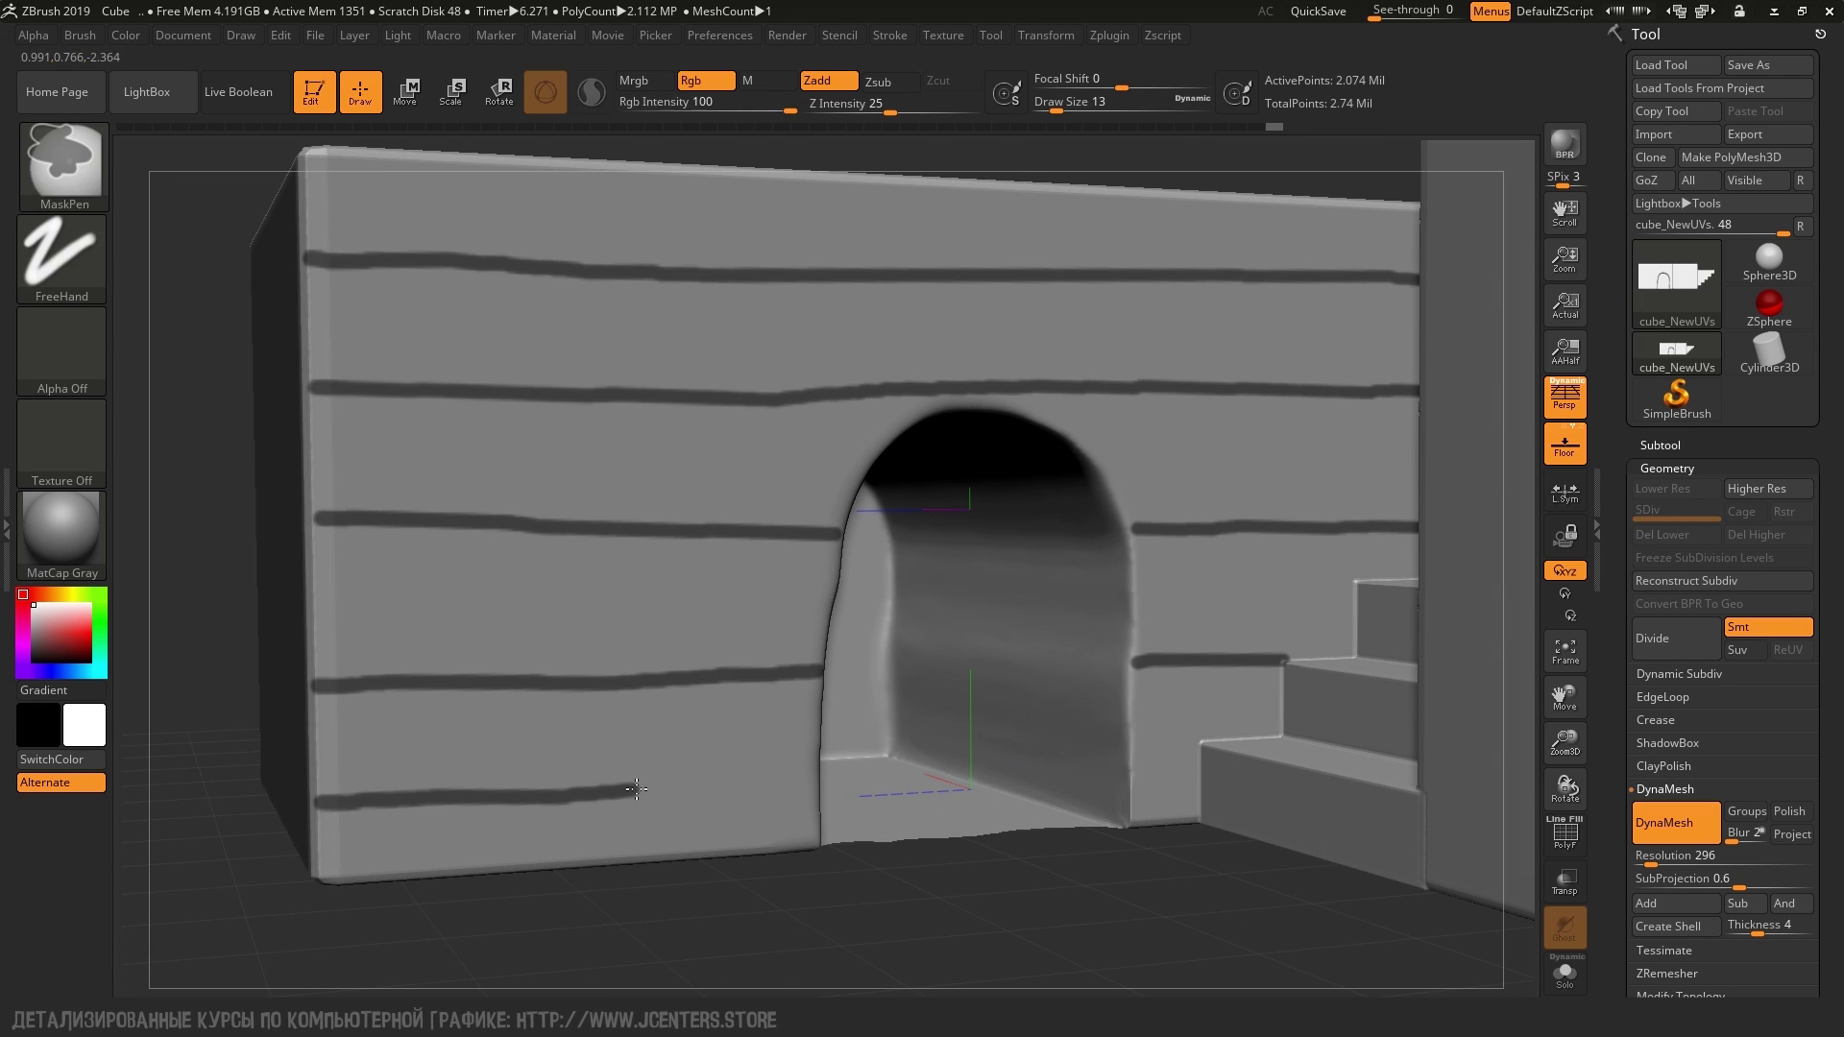
left_click_drag(637, 788, 819, 787, "ctrl")
left_click_drag(816, 893, 448, 189)
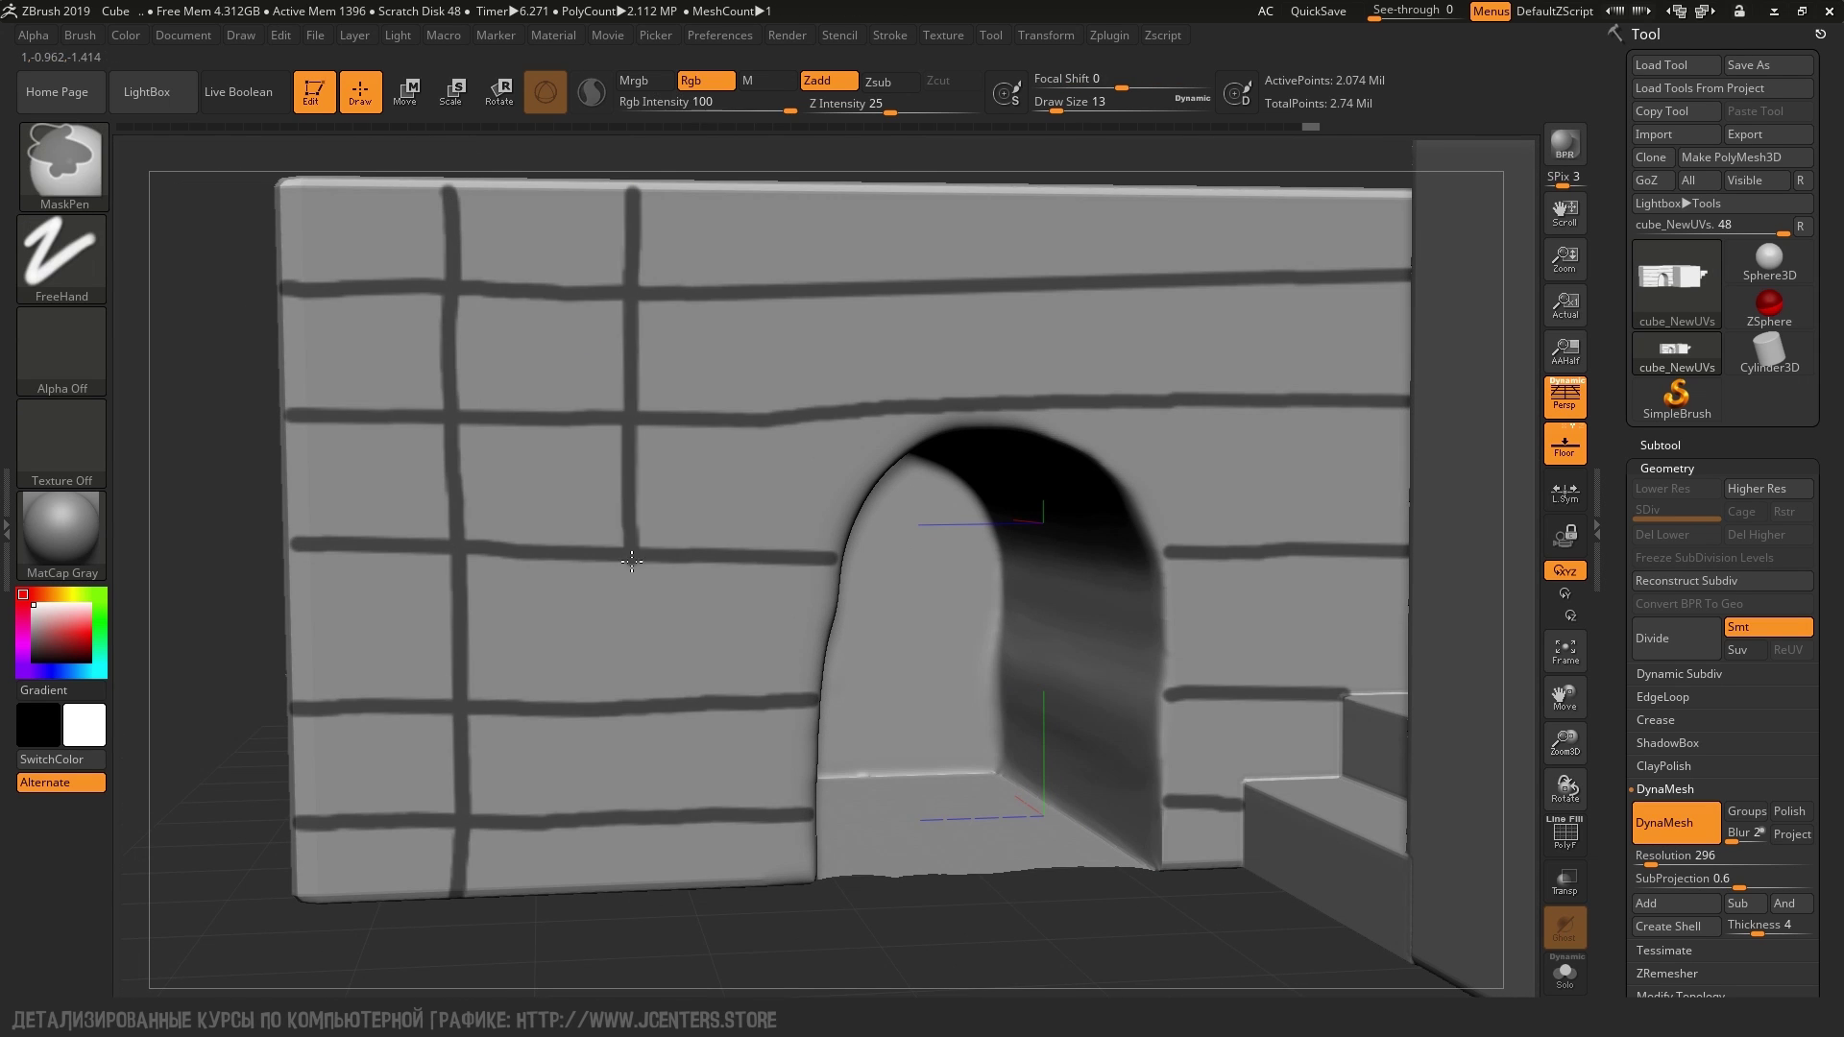
Invert the mask so the brick grid is pressed in as mortar grooves, undoing stray smoothing
left_click_drag(1441, 922, 1297, 673, "alt")
mouse_move(811, 247)
left_mouse_down()
mouse_move(882, 189)
mouse_move(835, 760)
mouse_move(905, 226)
mouse_move(494, 308)
mouse_move(577, 308)
mouse_move(499, 451)
mouse_move(628, 245)
left_mouse_up()
key("space")
key("ctrl+i")
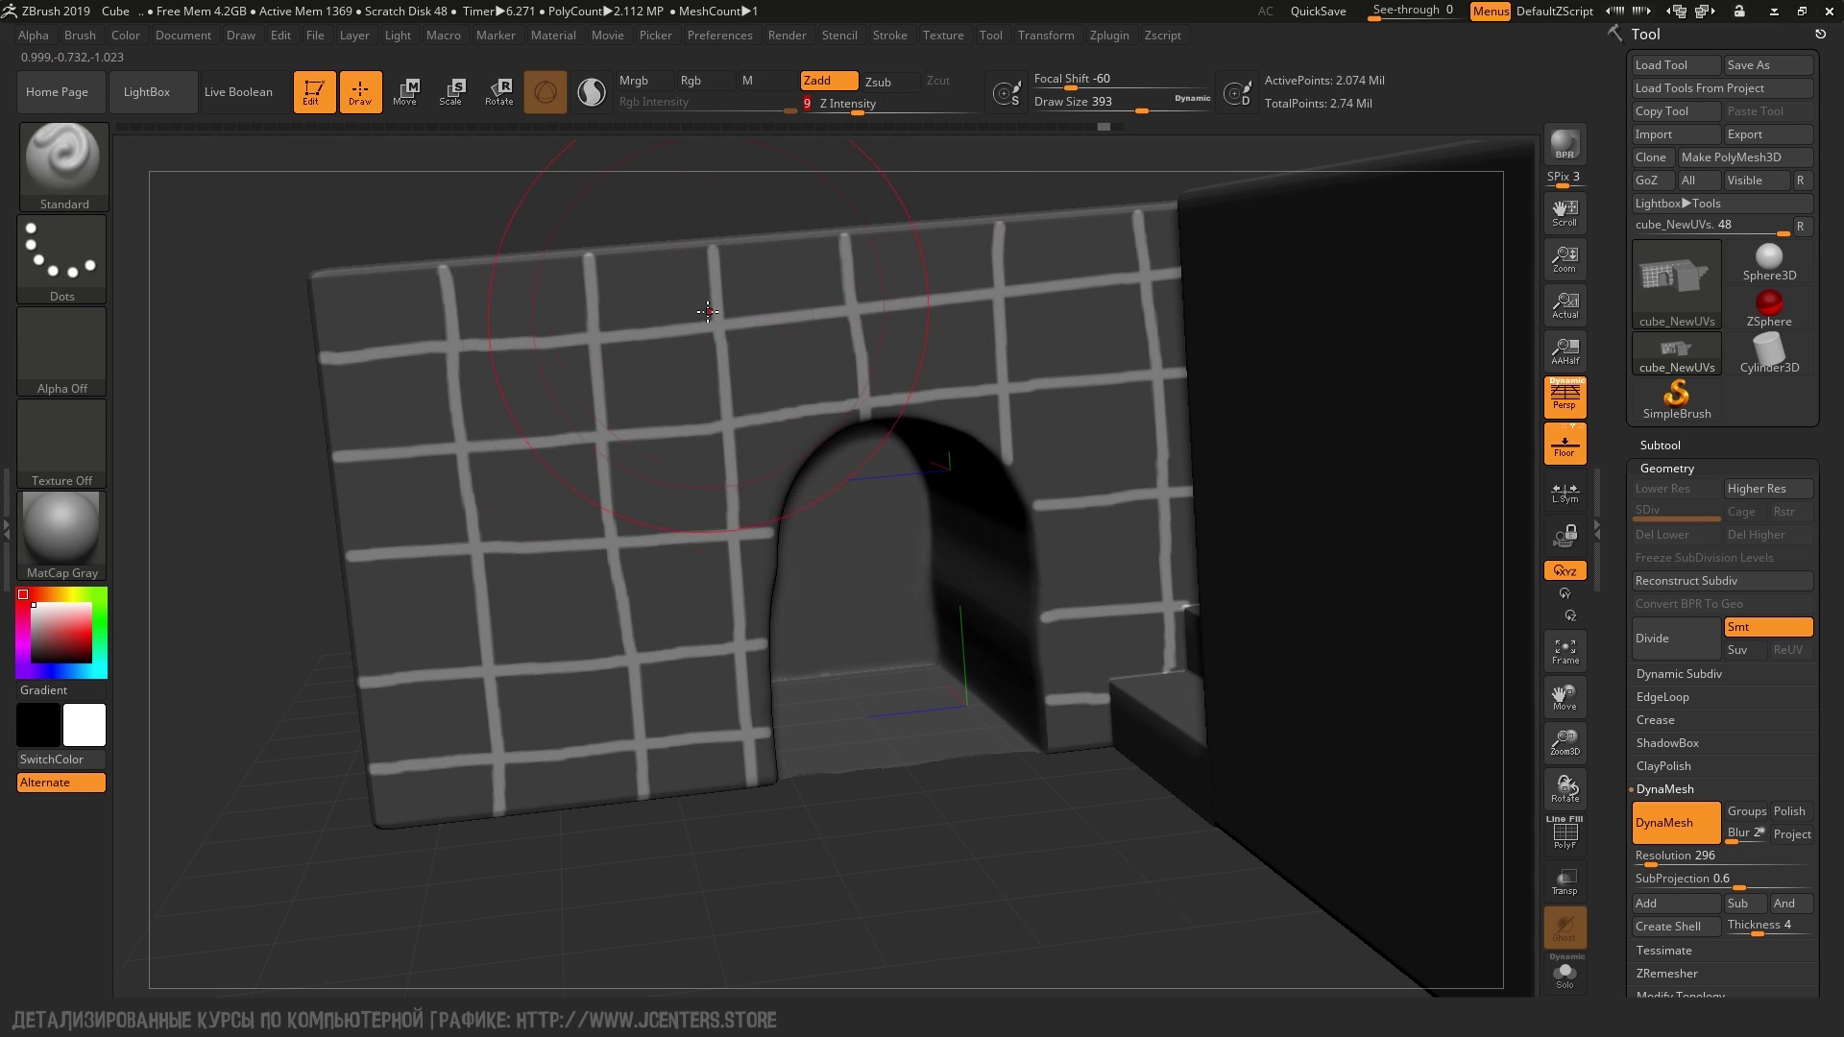
key("ctrl+z")
key("ctrl+z")
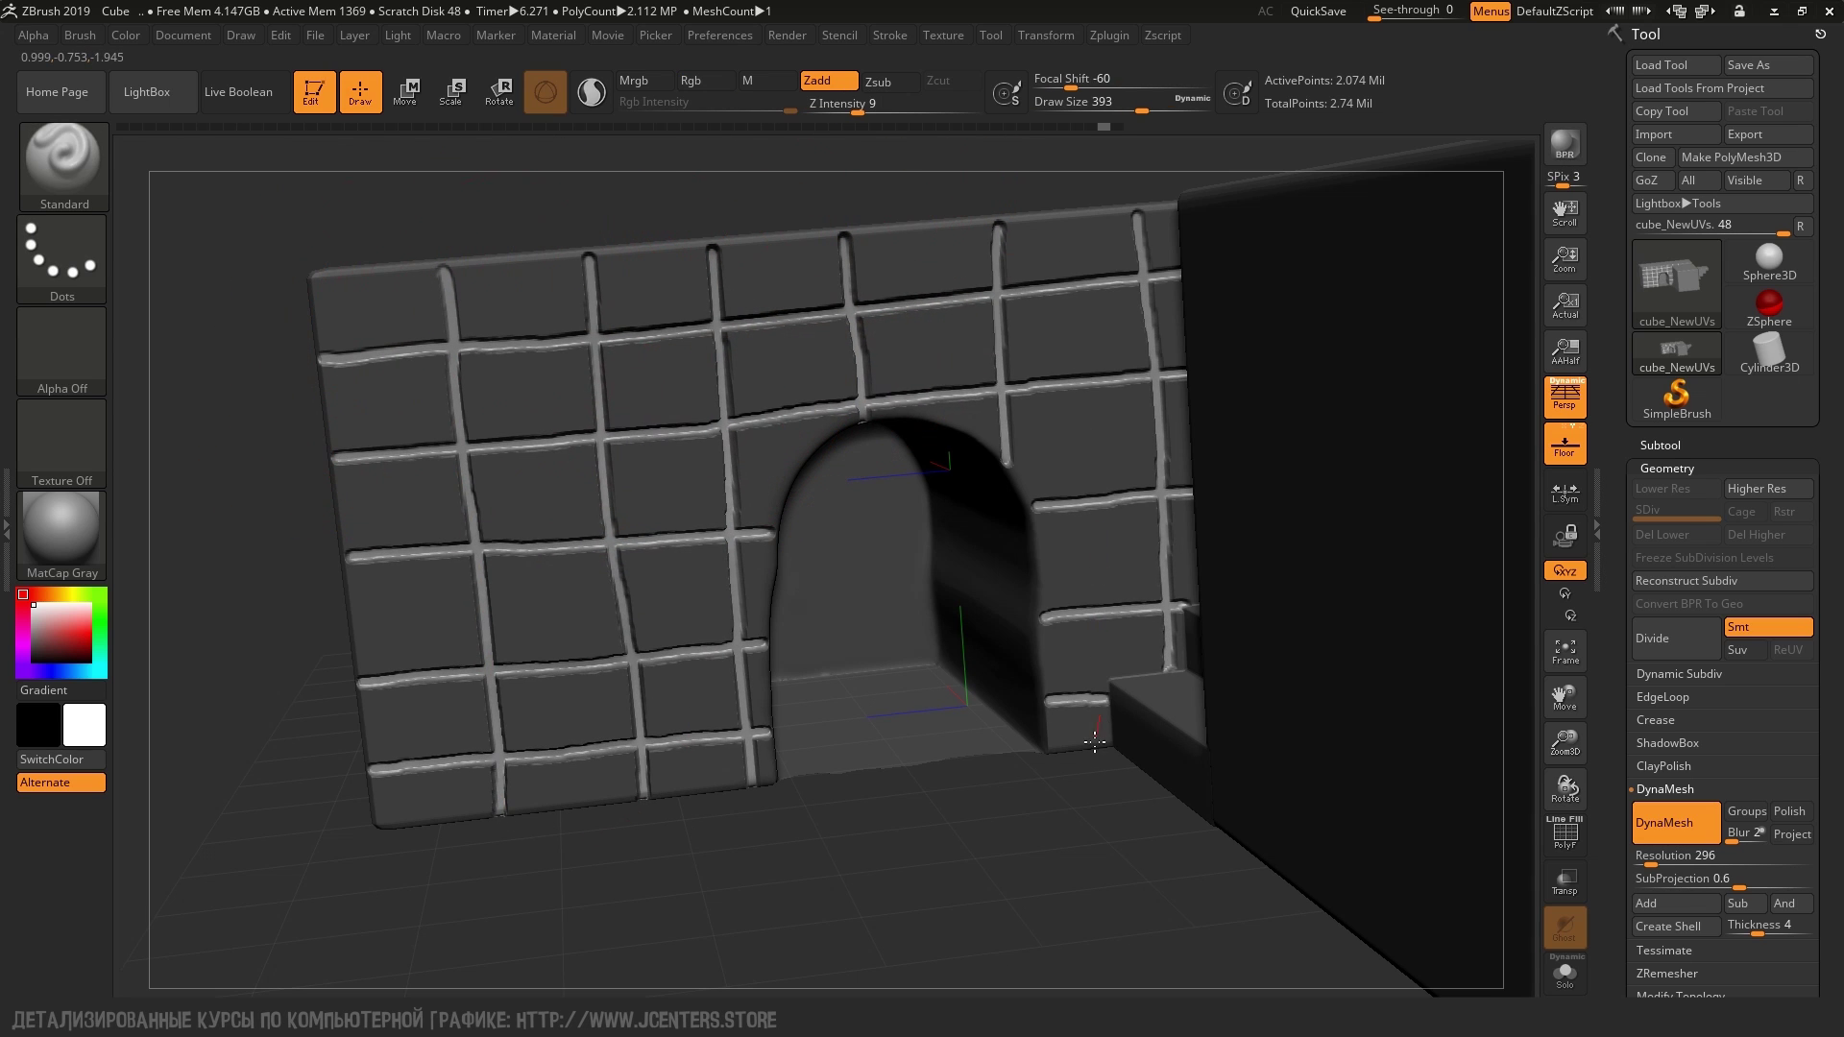
Try smoothing the upper-left tiles, then undo the smear
right_click_drag(1099, 722, 1130, 478)
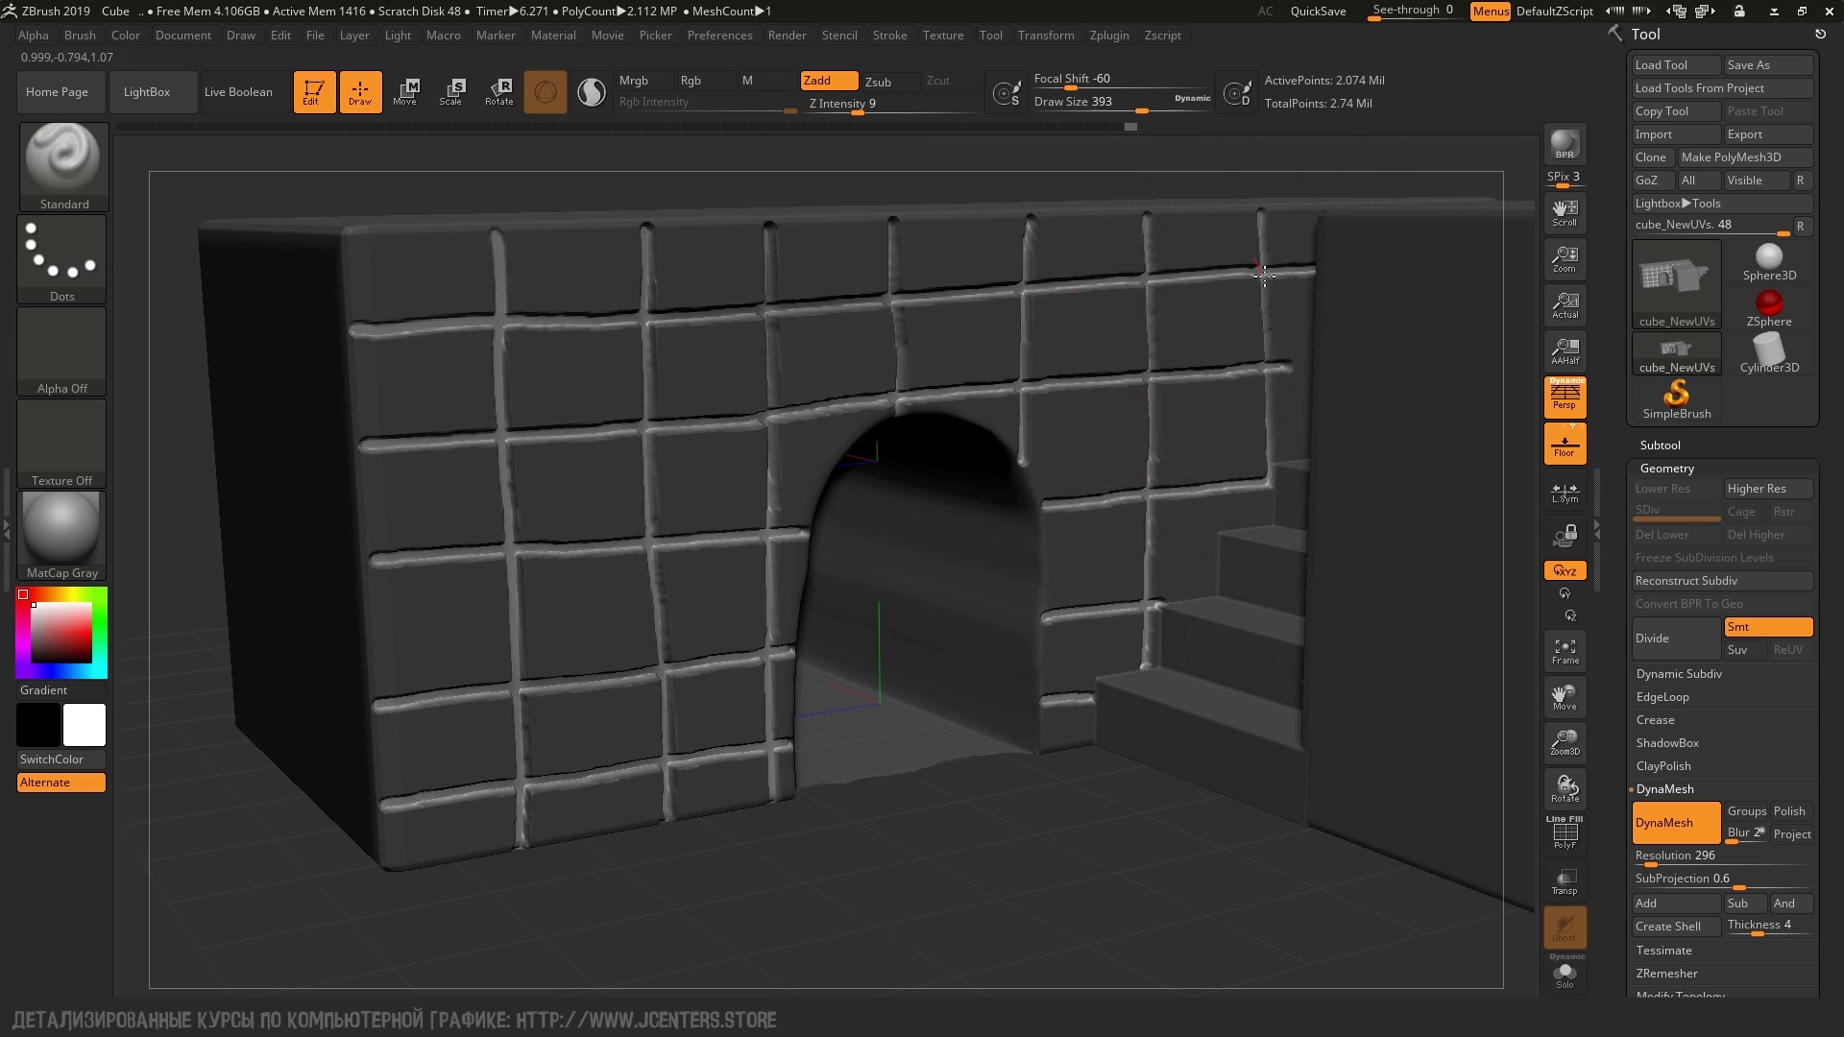
right_click_drag(380, 300, 499, 317)
key("space")
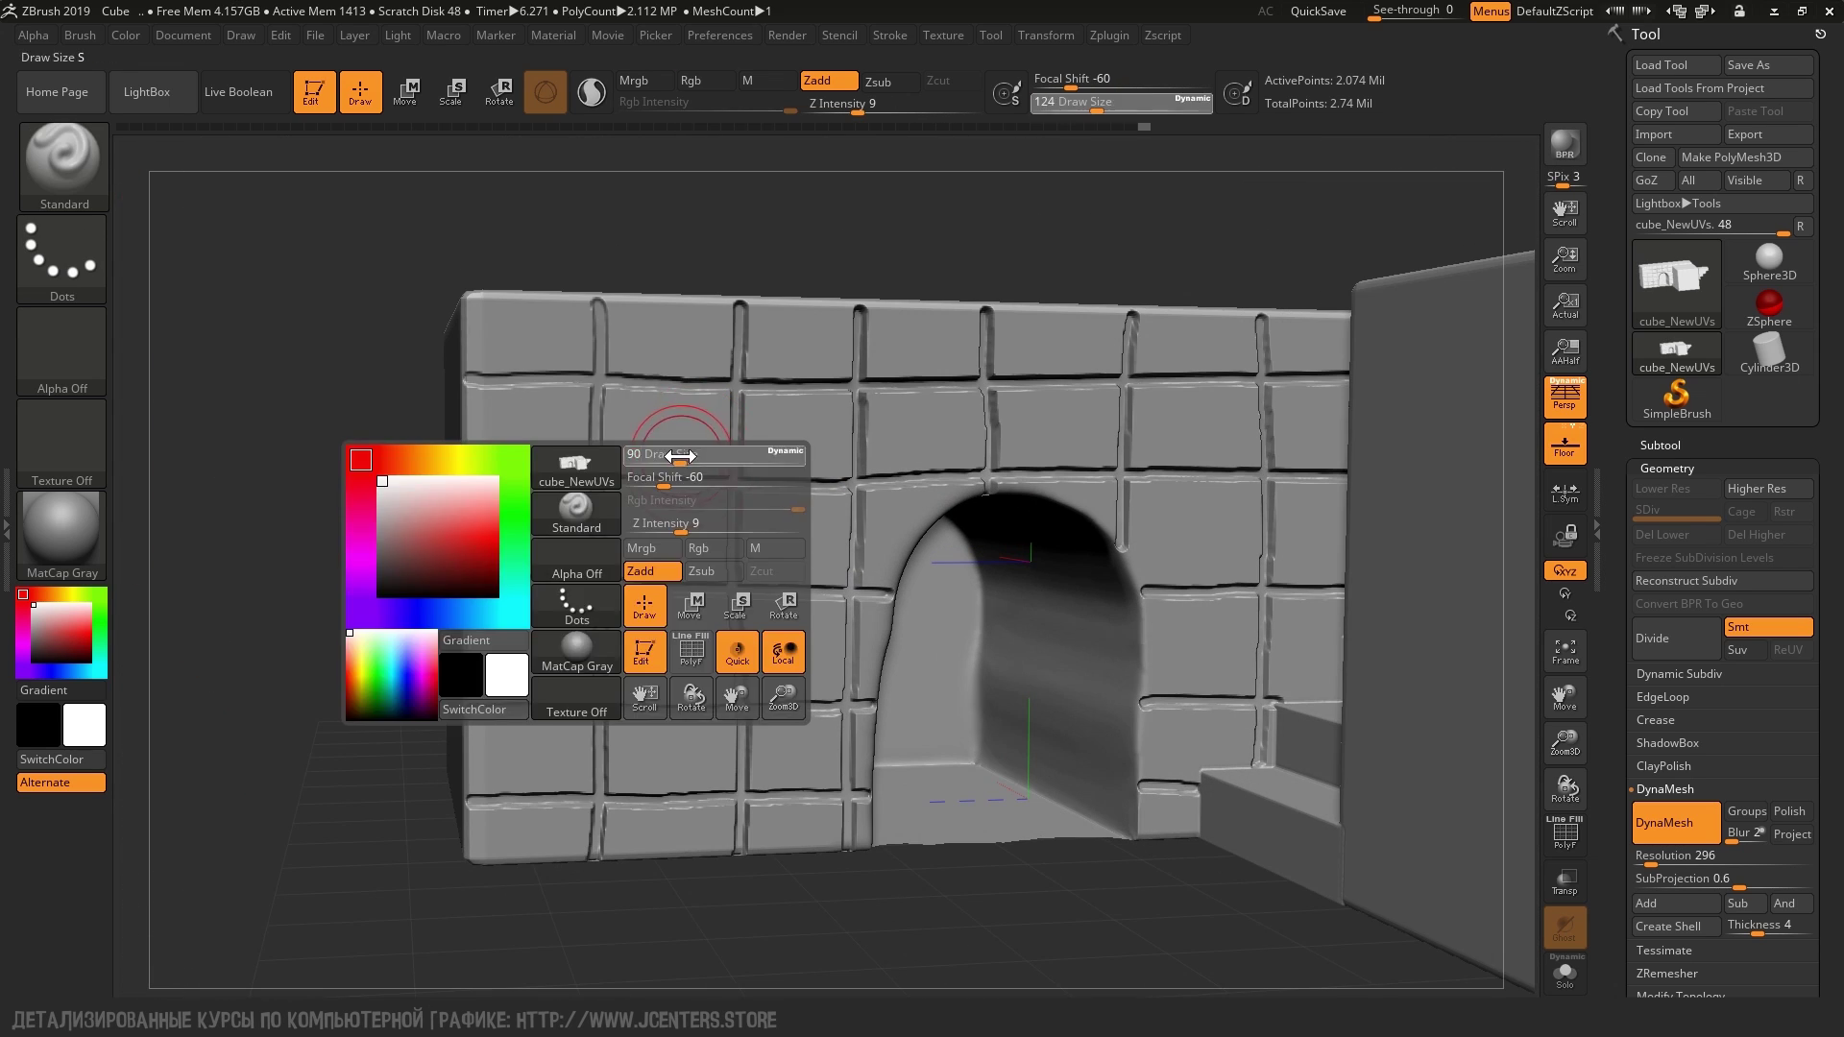
left_click_drag(451, 401, 317, 416, "shift")
key("ctrl+z")
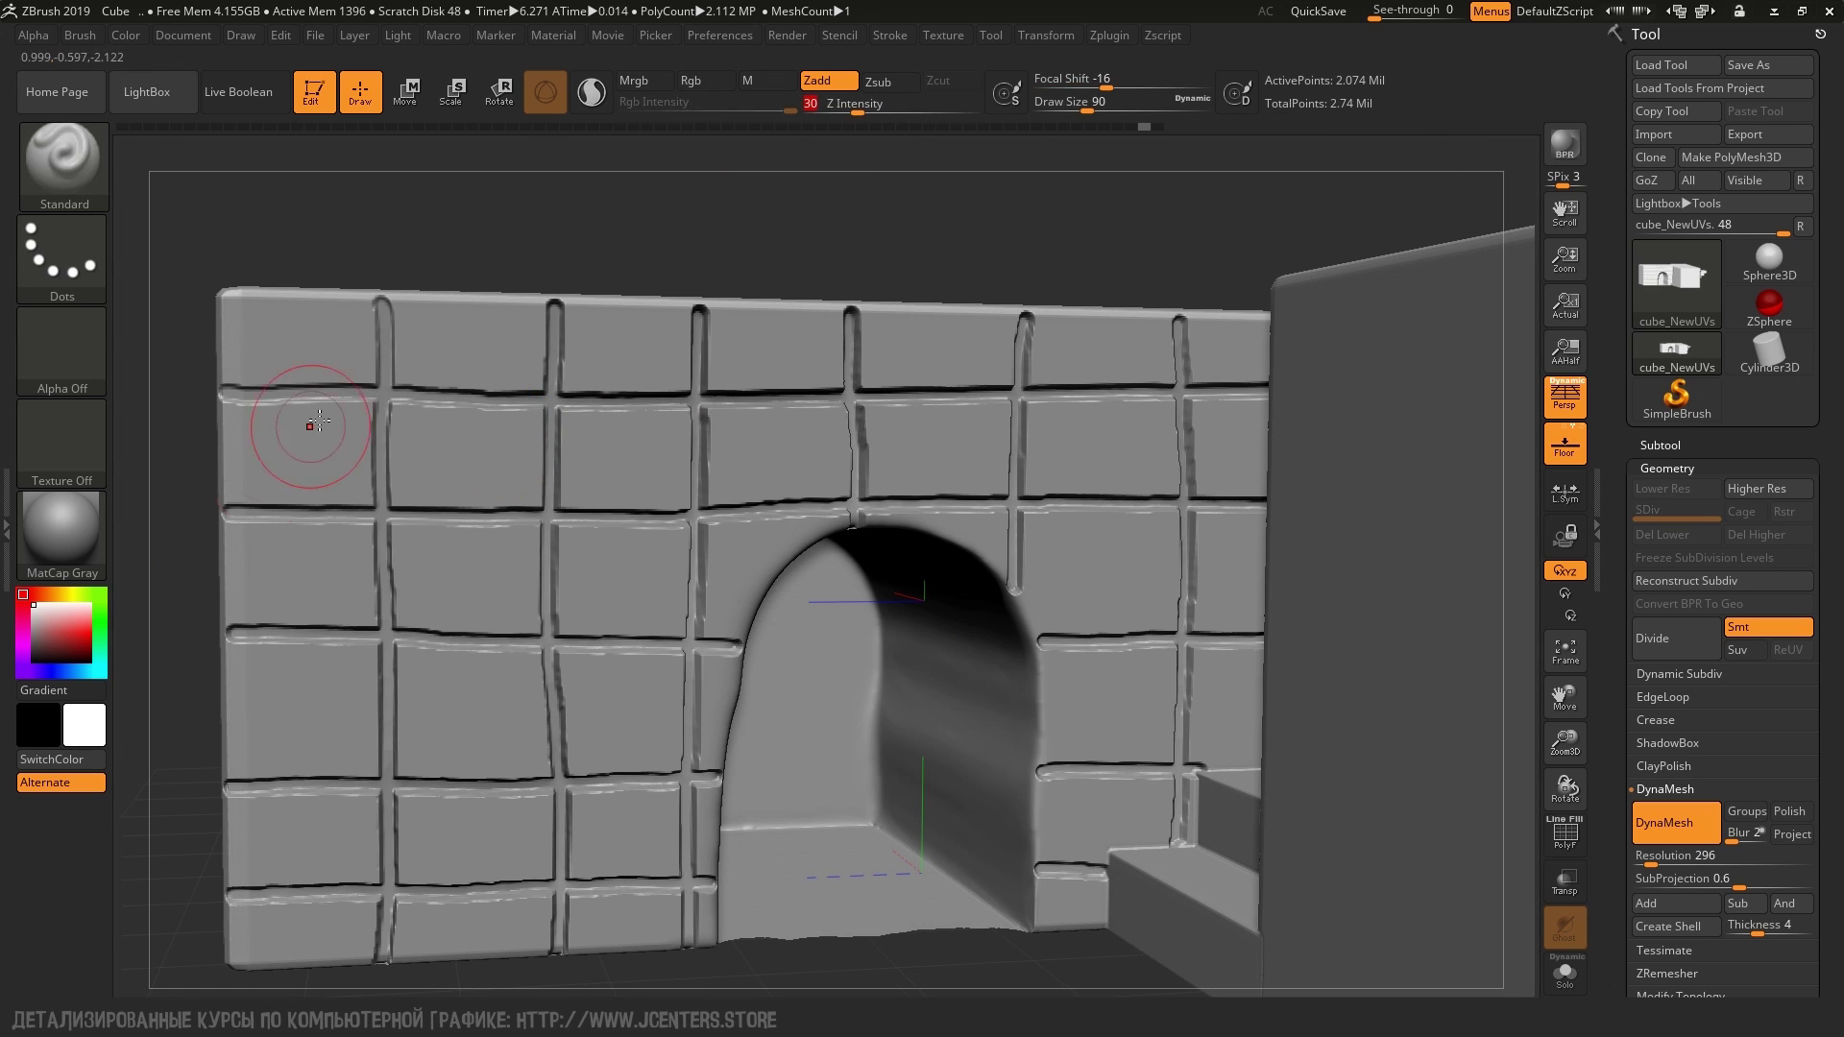
key("ctrl+z")
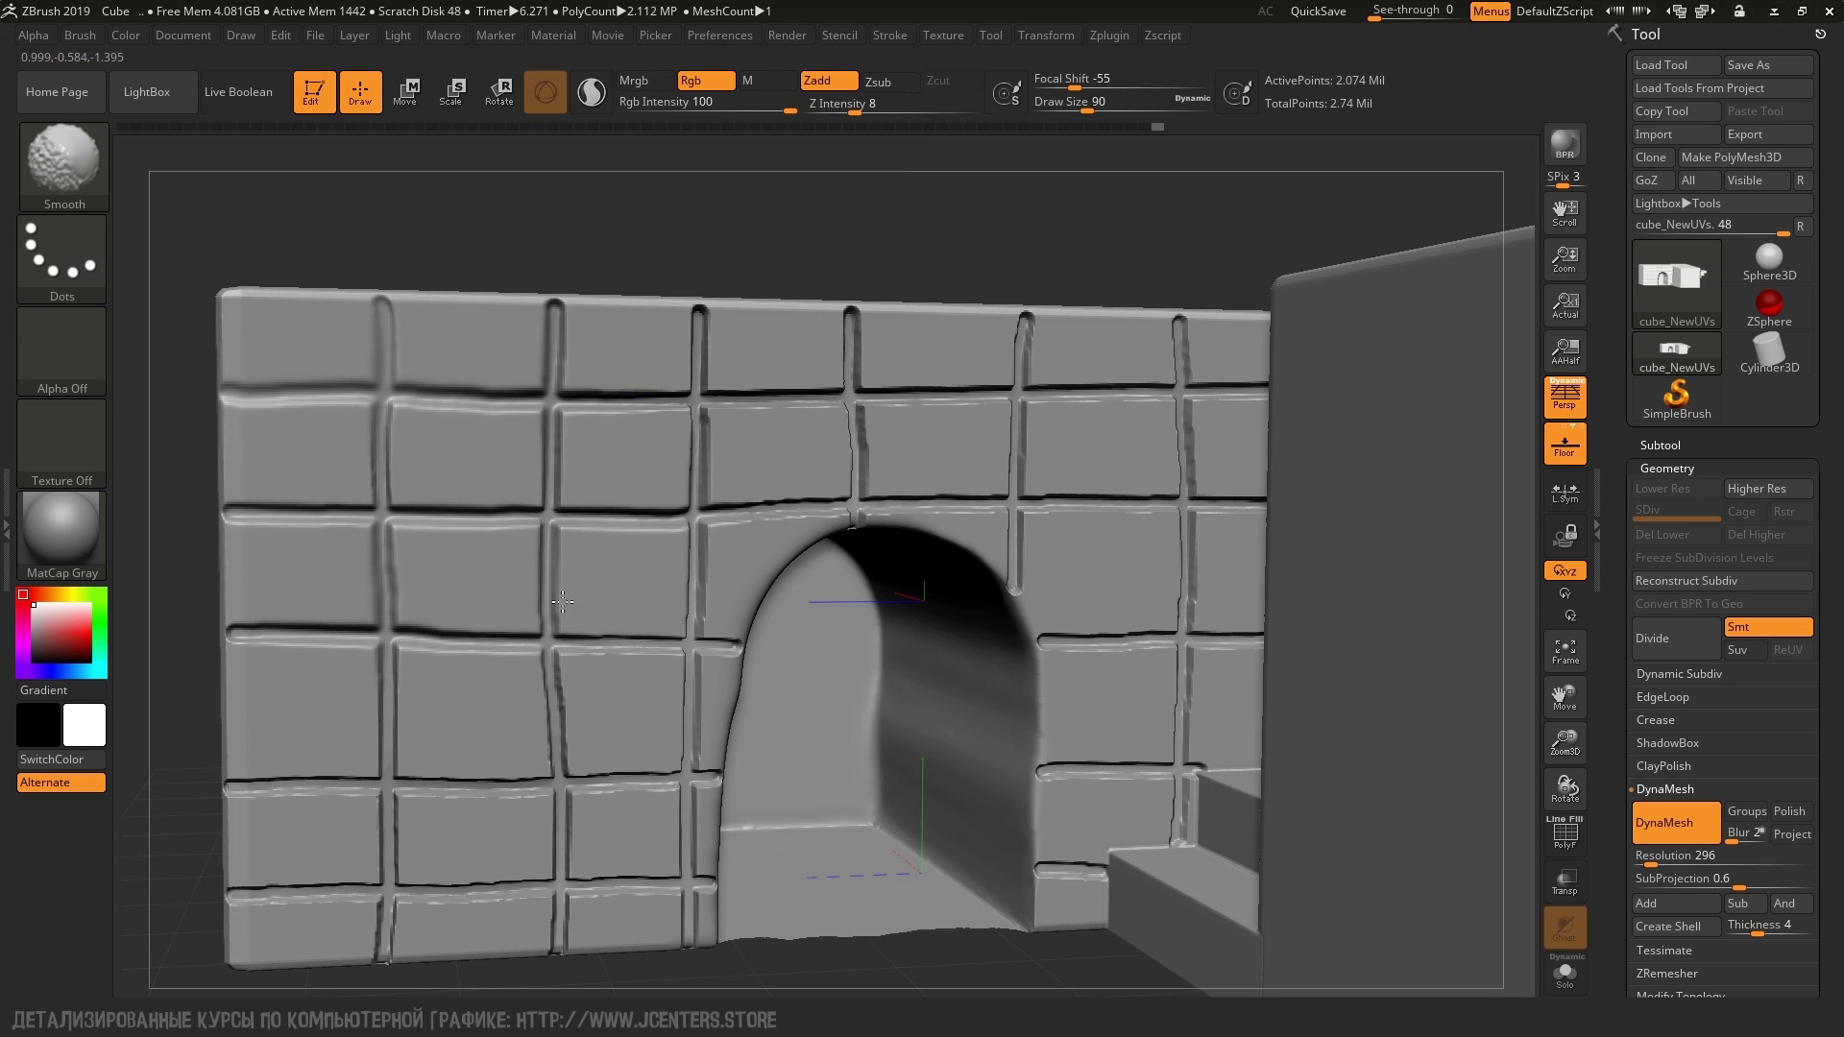
mouse_move(590, 544)
right_mouse_down()
mouse_move(452, 433)
mouse_move(247, 186)
right_mouse_up()
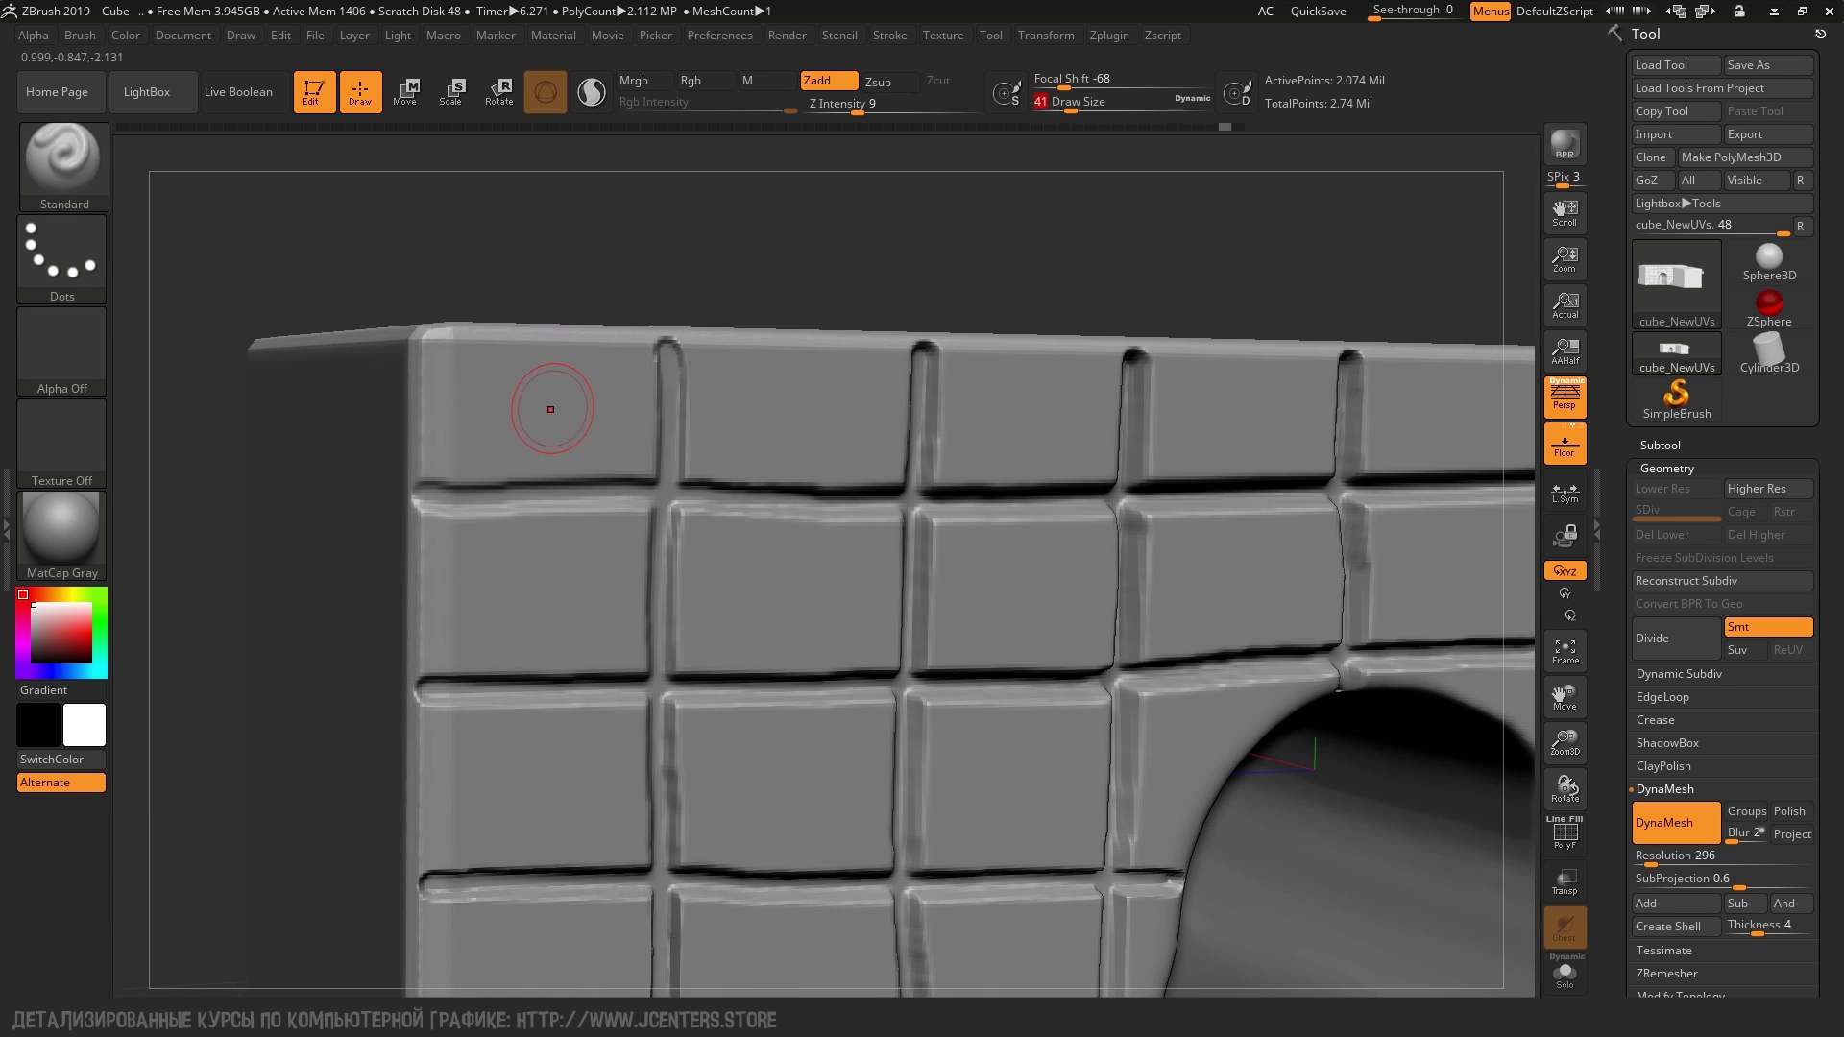
Raise Z Intensity and sculpt lumpy stone texture across the wall bricks
key("ctrl+z")
left_click(850, 105)
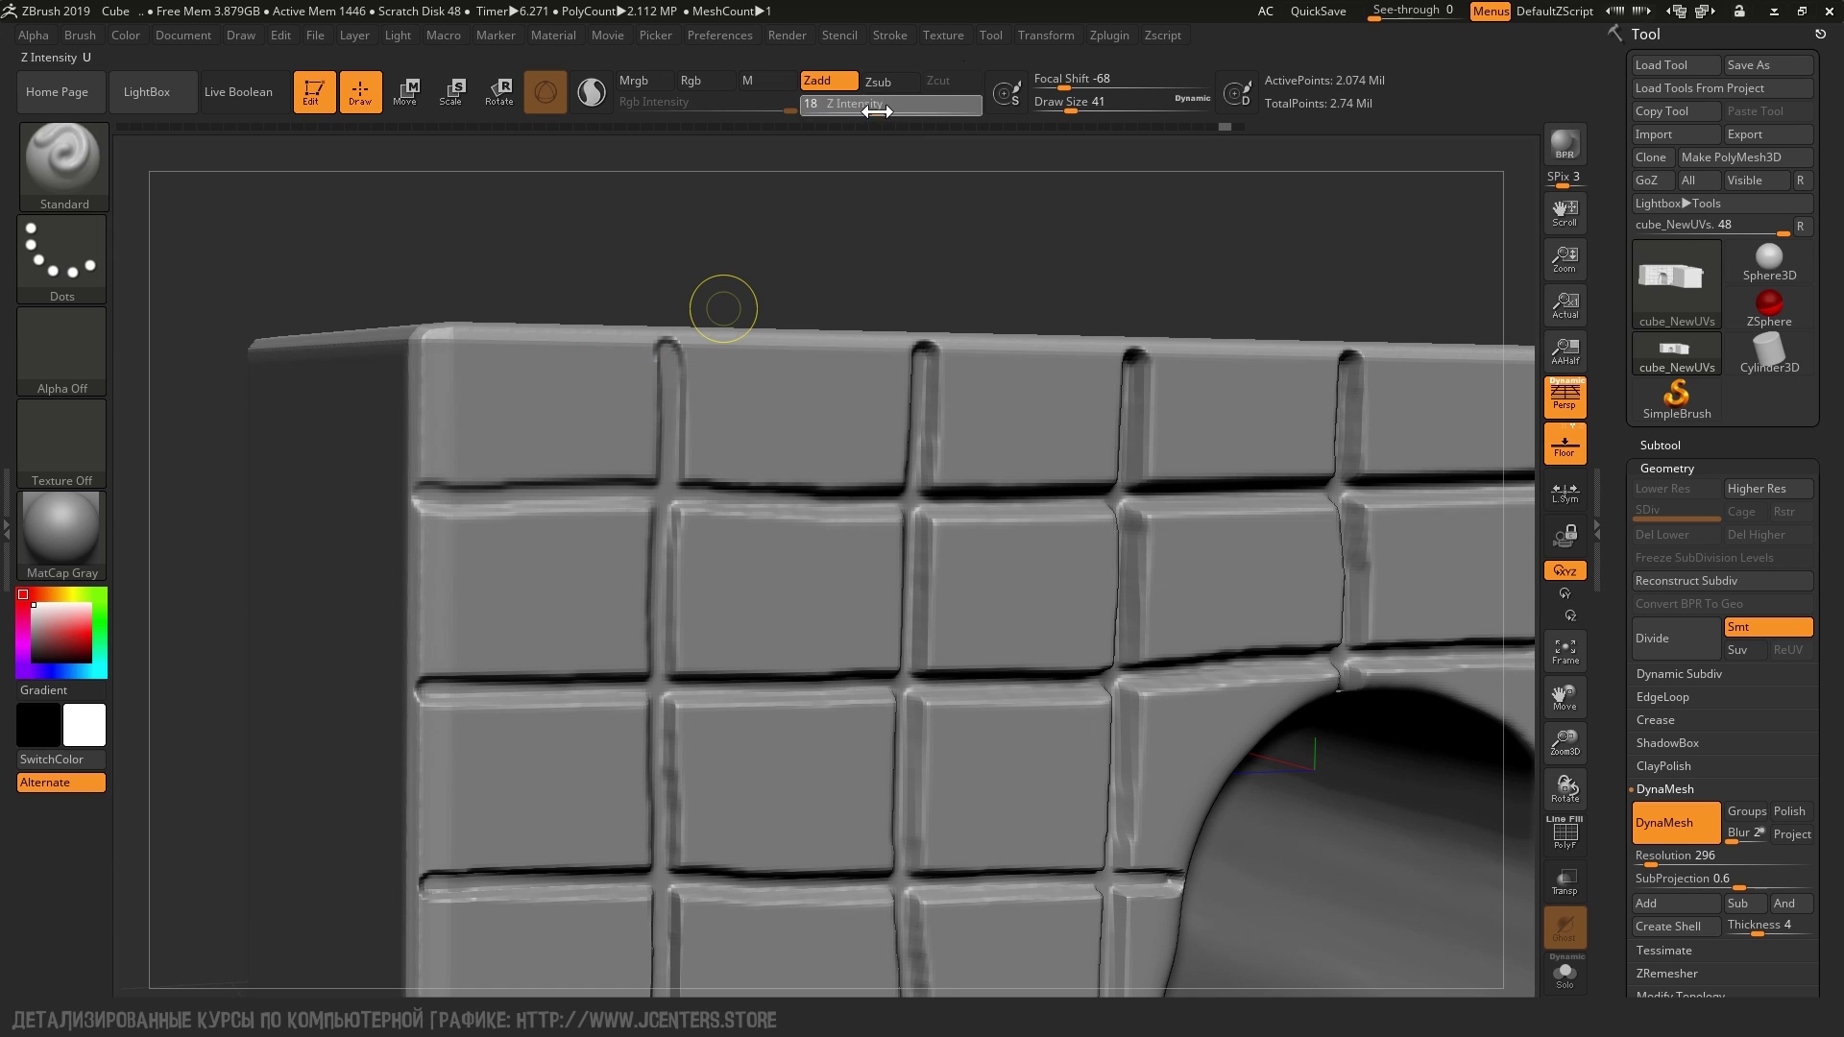
mouse_move(521, 386)
right_mouse_down("ctrl")
mouse_move(647, 401)
mouse_move(576, 389)
right_mouse_up("ctrl")
key("space")
left_click_drag(625, 388, 591, 387)
mouse_move(634, 474)
right_mouse_down()
mouse_move(672, 451)
mouse_move(624, 433)
right_mouse_up()
left_click_drag(538, 461, 797, 451)
left_click_drag(615, 432, 845, 404)
mouse_move(845, 404)
right_mouse_down("ctrl")
mouse_move(903, 483)
mouse_move(845, 537)
mouse_move(865, 481)
mouse_move(452, 535)
mouse_move(896, 397)
mouse_move(864, 481)
mouse_move(803, 523)
mouse_move(214, 130)
right_mouse_up("ctrl")
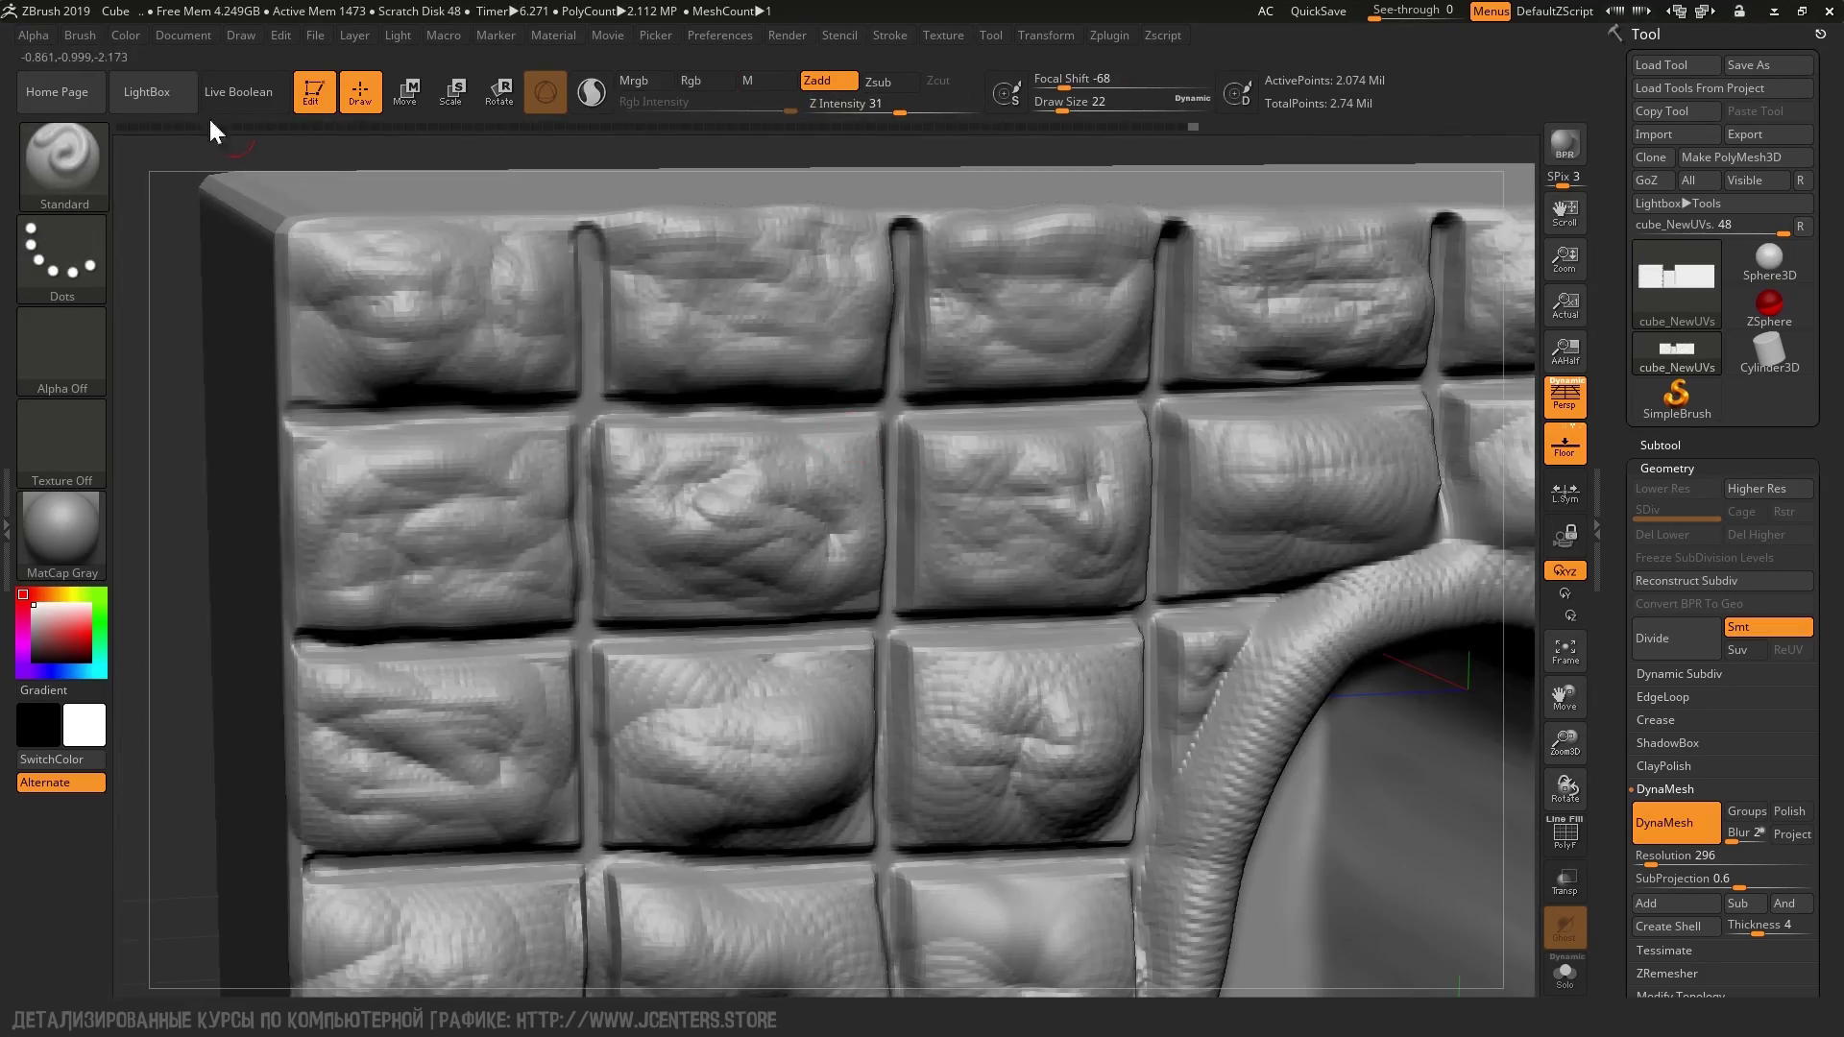
Chip the top-left corner brick into flat facets with the hPolish brush
key("b")
left_click(643, 411)
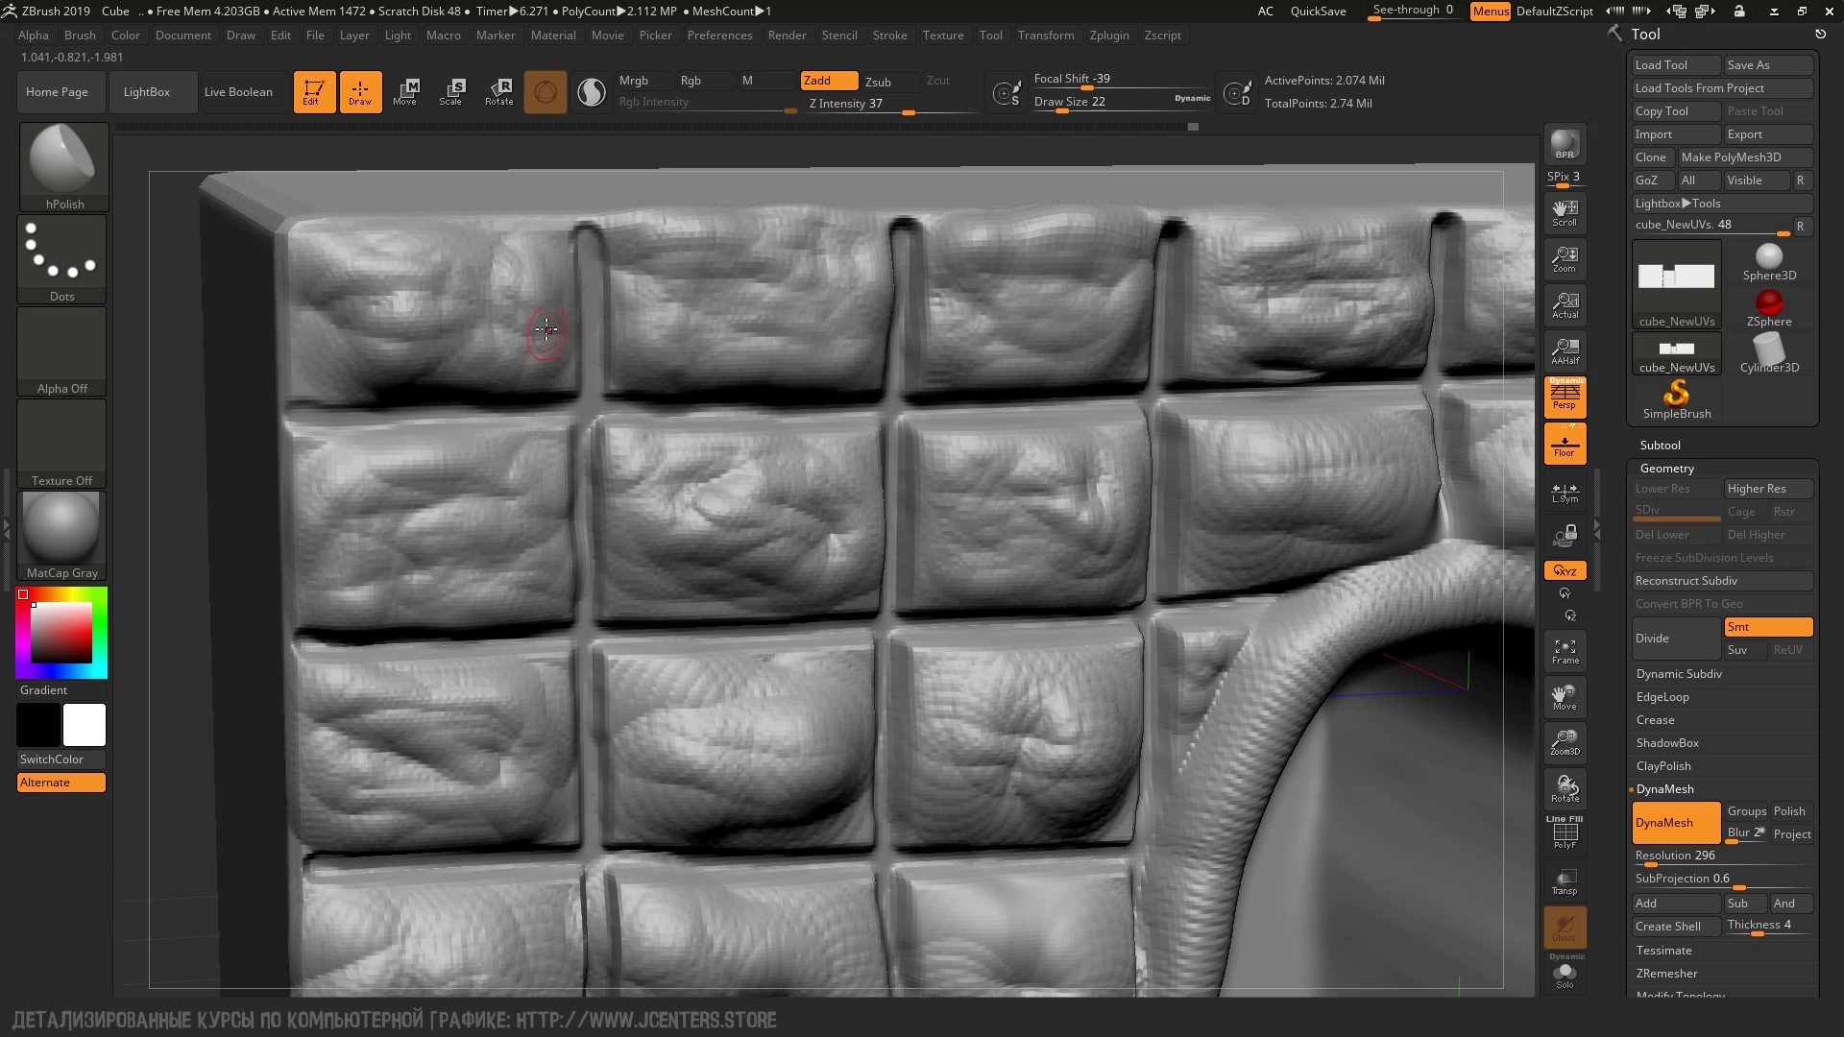
key("space")
right_click_drag(465, 329, 452, 371)
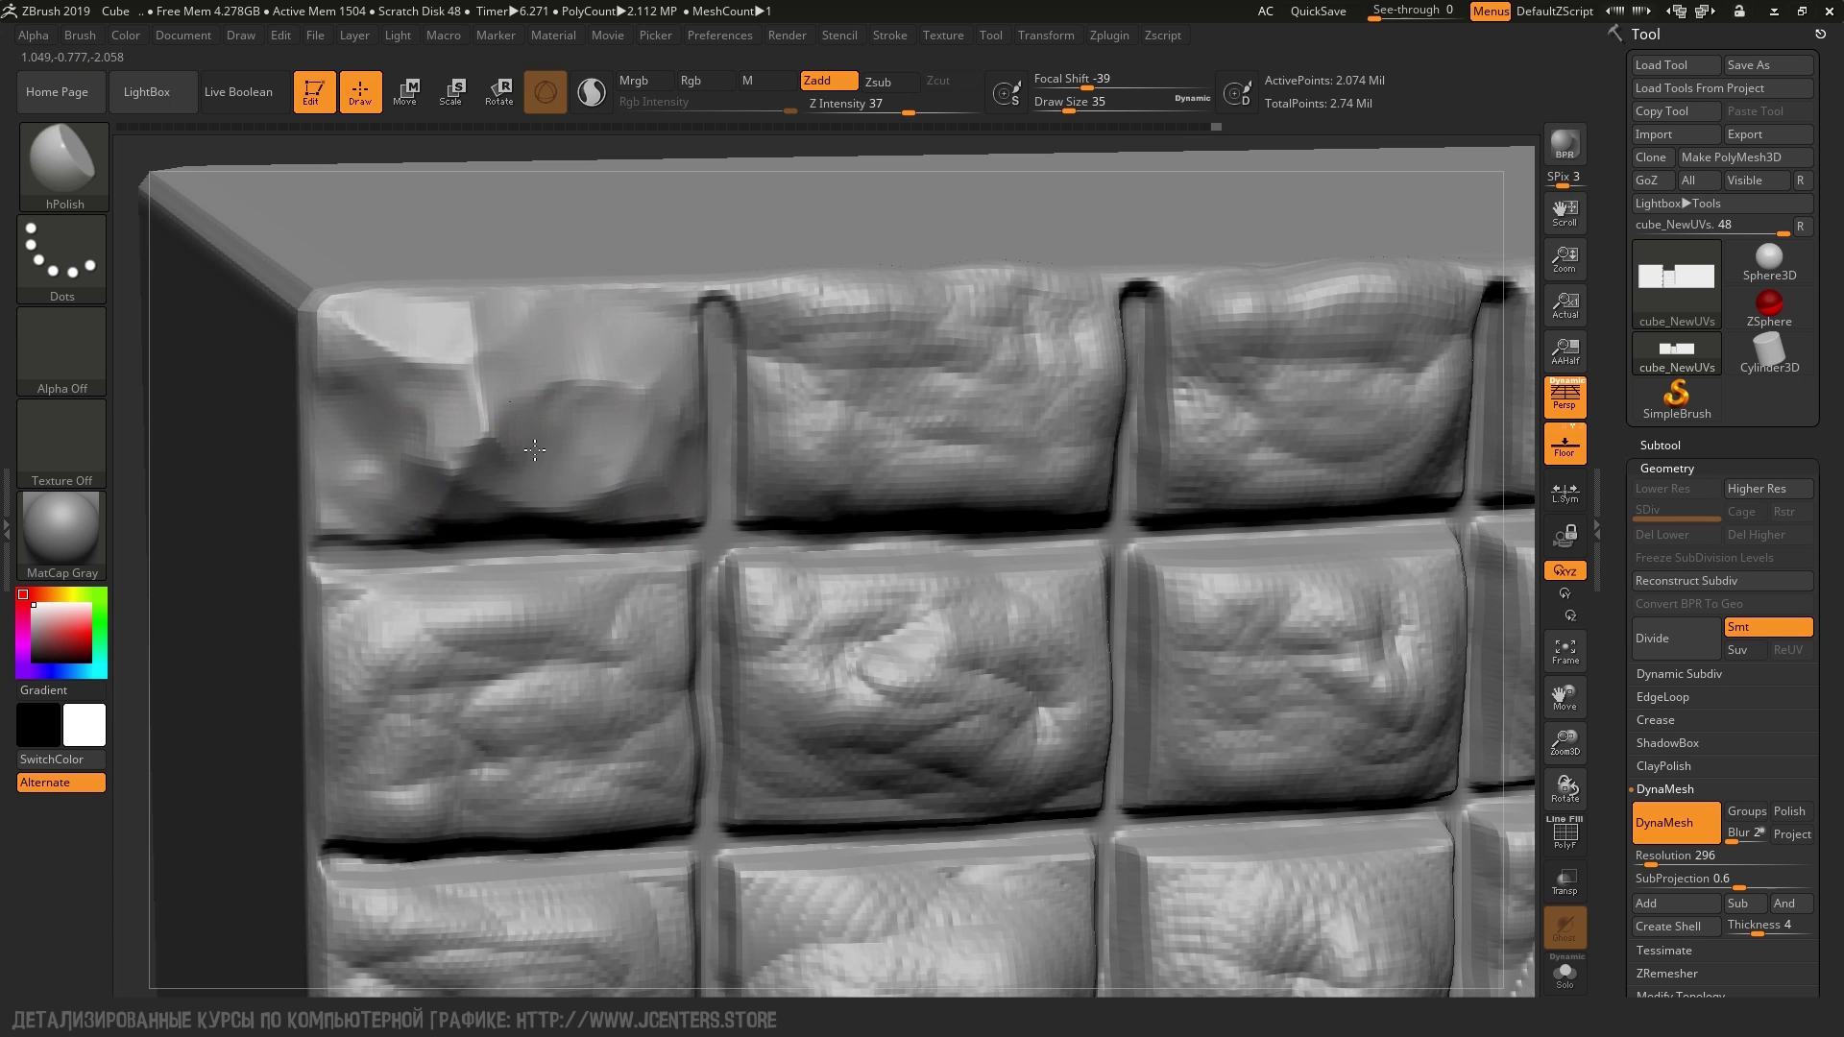
right_click_drag(490, 444, 706, 358)
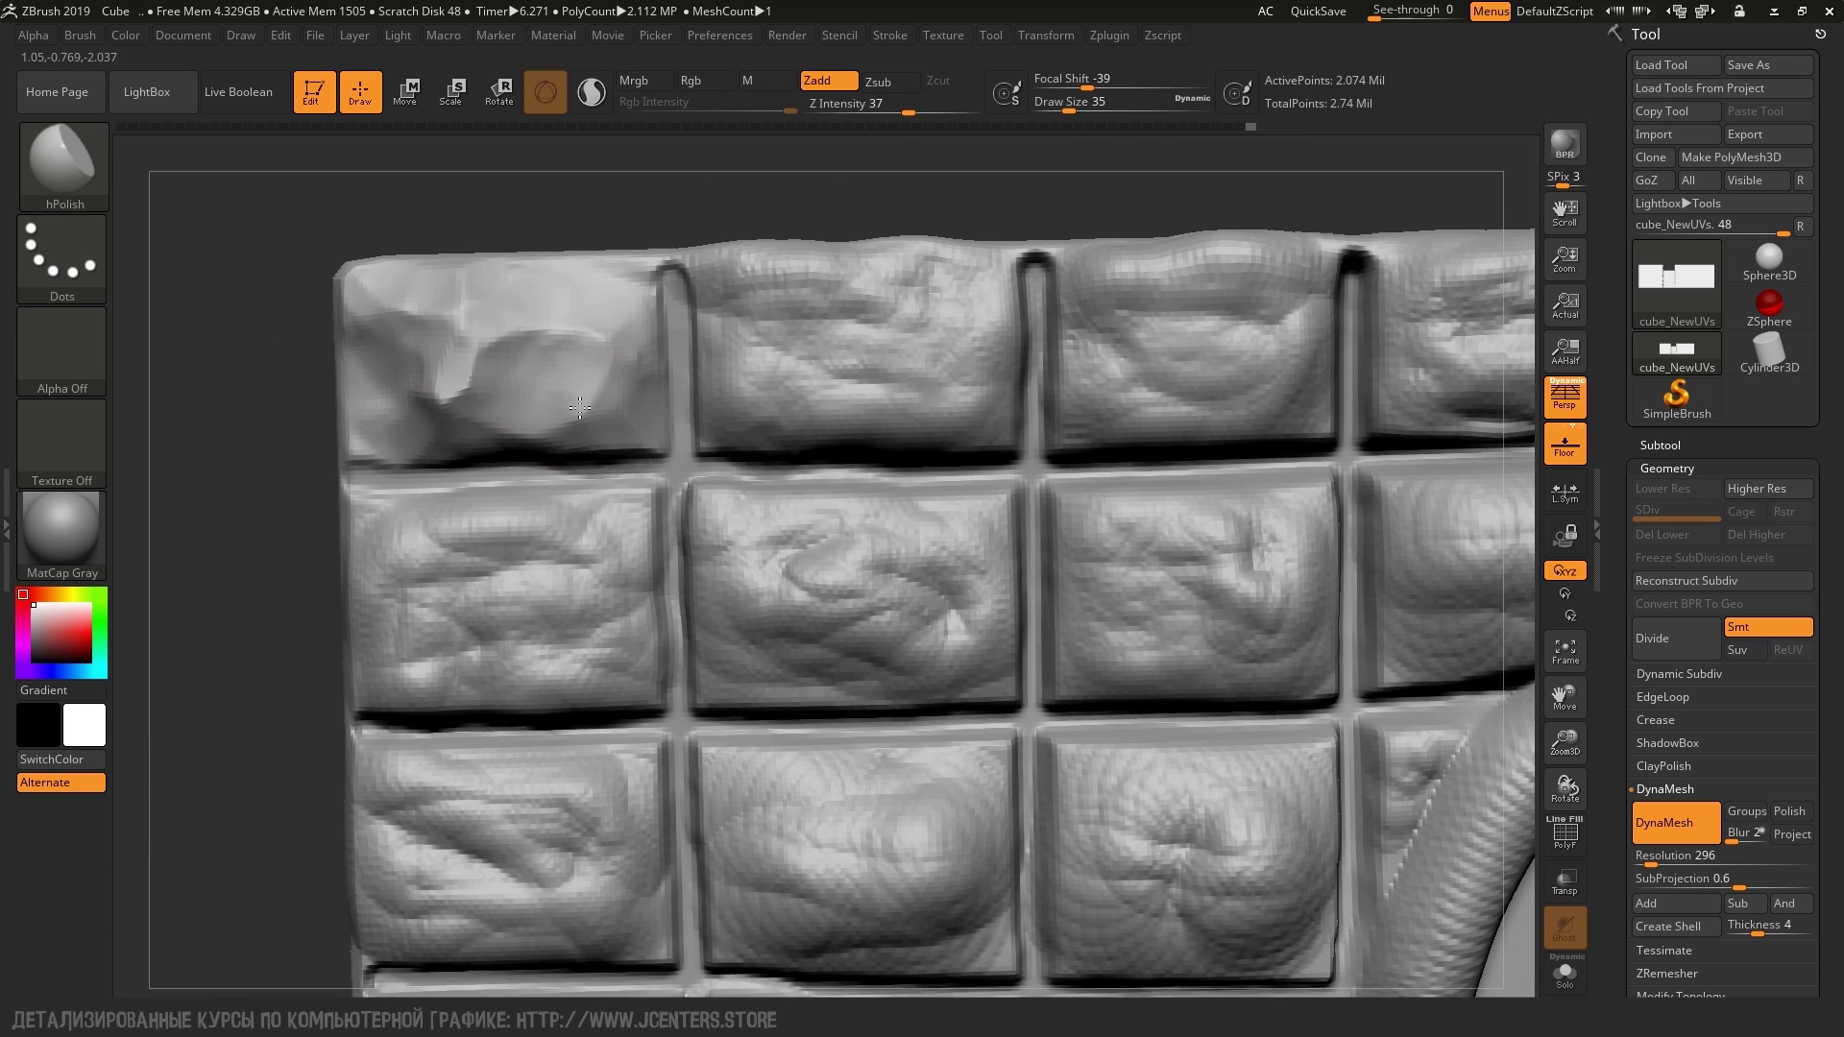
mouse_move(484, 505)
right_mouse_down()
mouse_move(762, 350)
mouse_move(675, 409)
right_mouse_up()
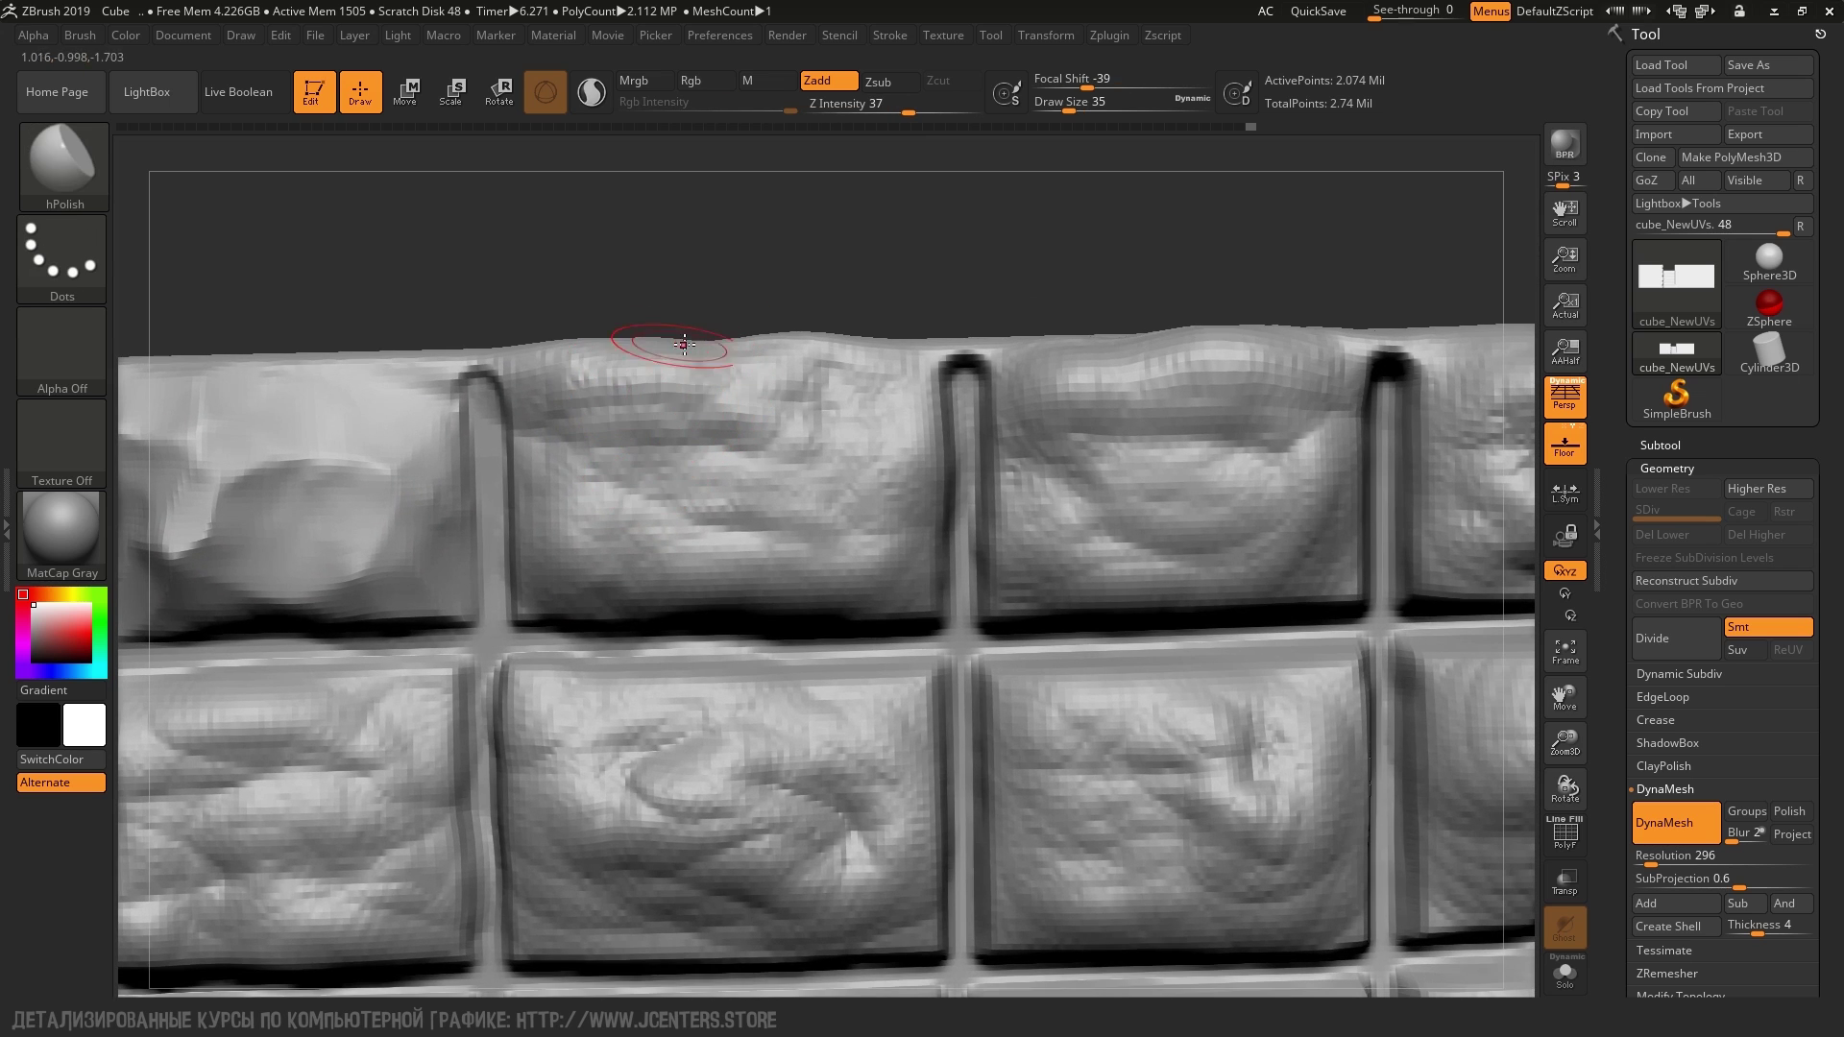
mouse_move(803, 464)
right_mouse_down("ctrl")
mouse_move(824, 536)
mouse_move(717, 498)
right_mouse_up("ctrl")
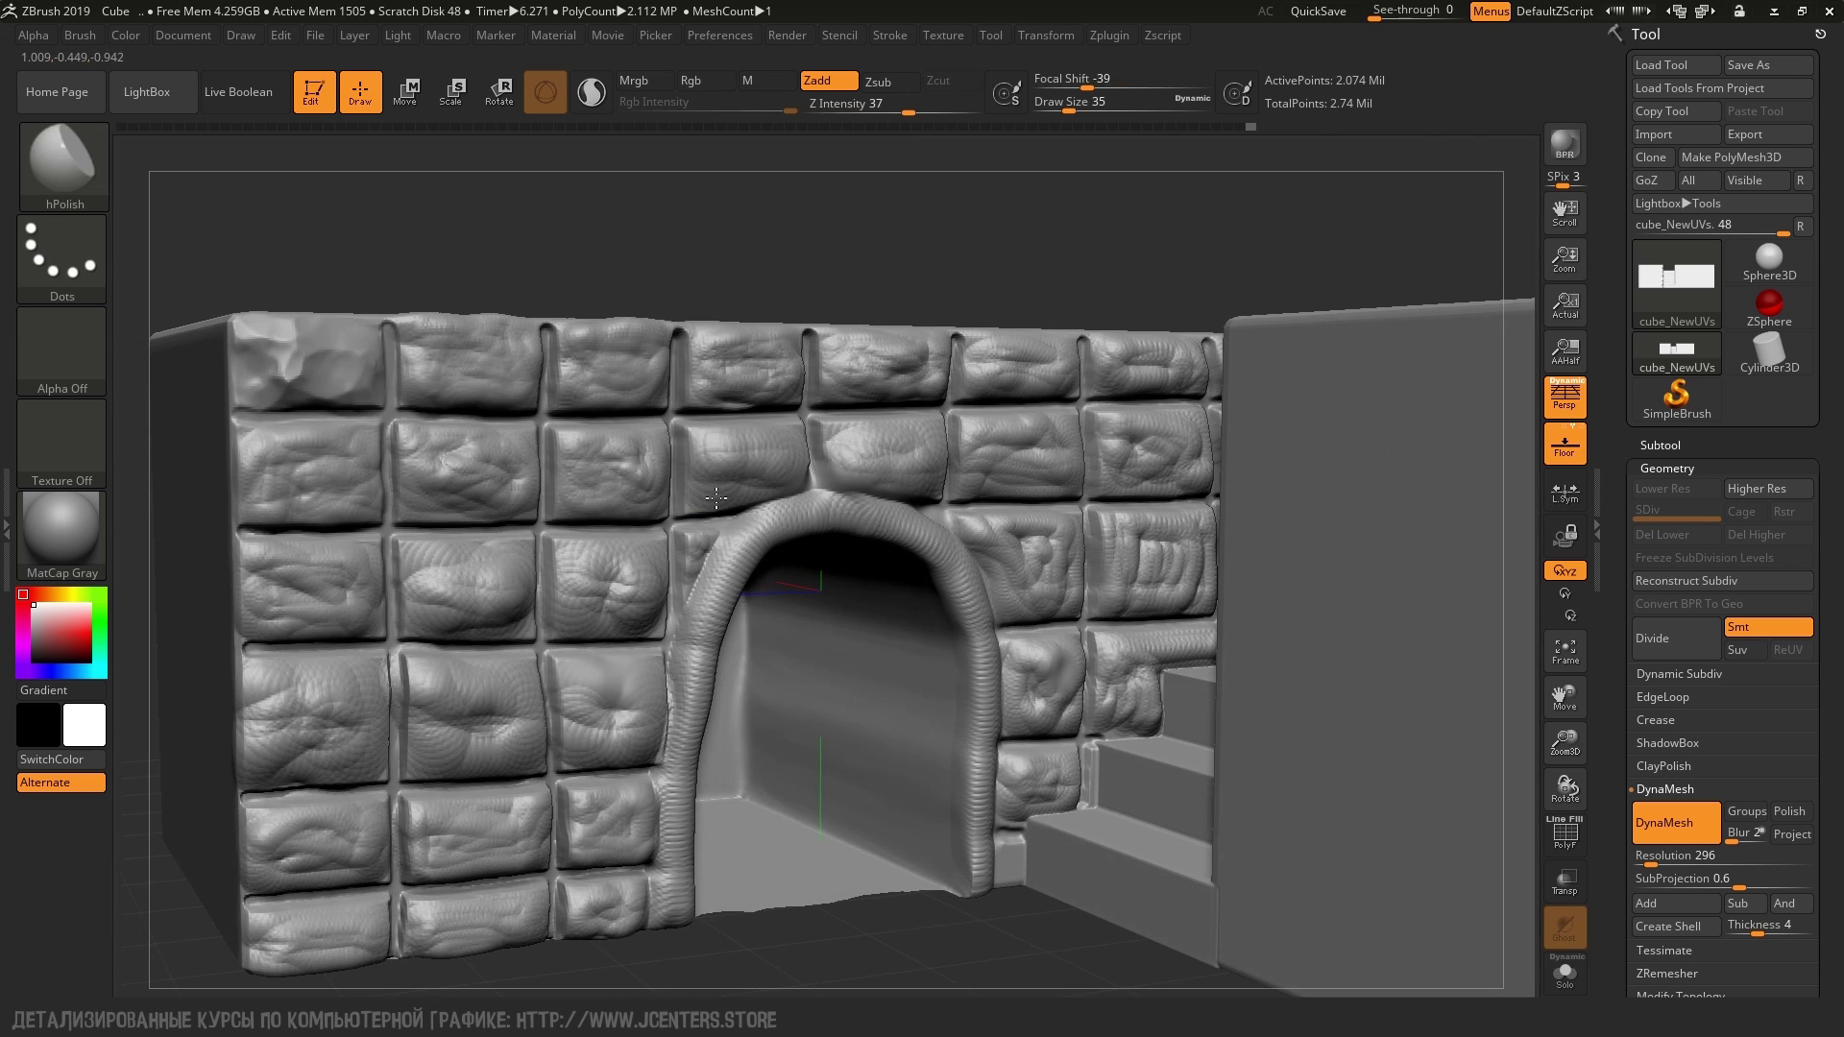
Set up the Standard brush with Spray stroke and Alpha 08
key("b")
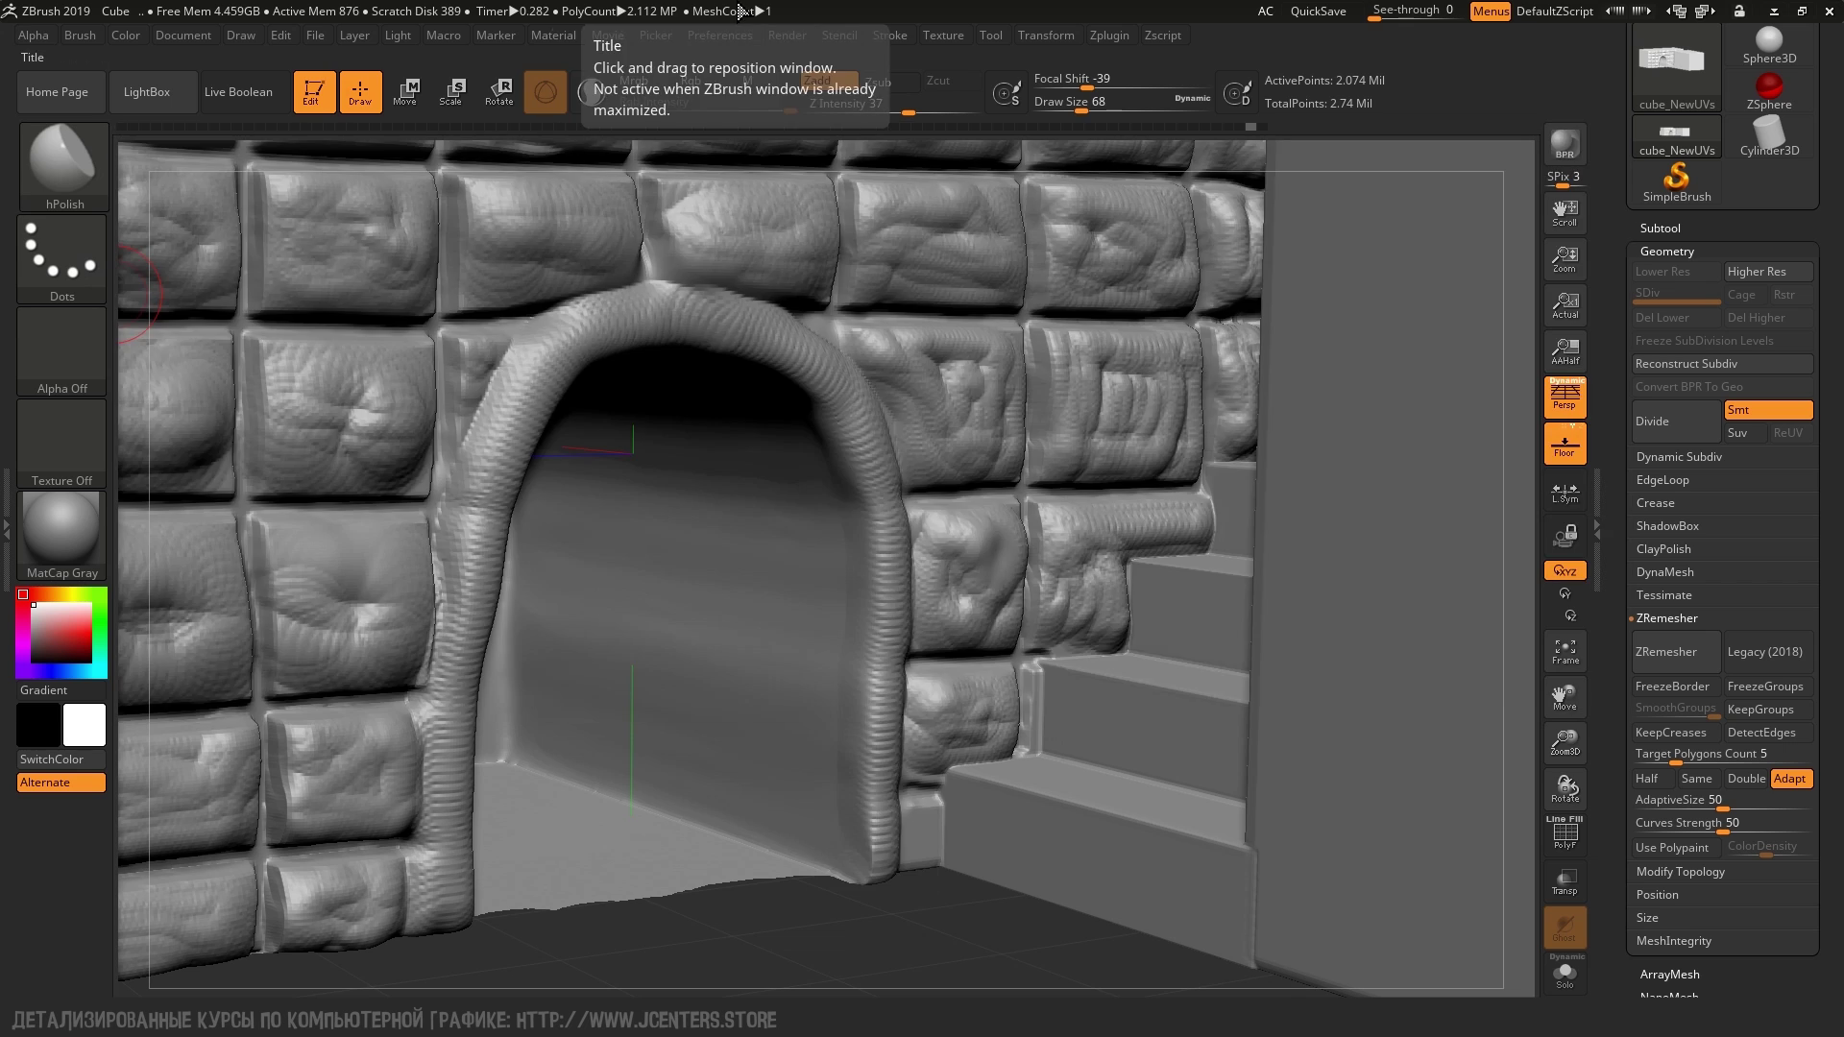
left_click(64, 163)
key("s")
key("t")
left_click(61, 255)
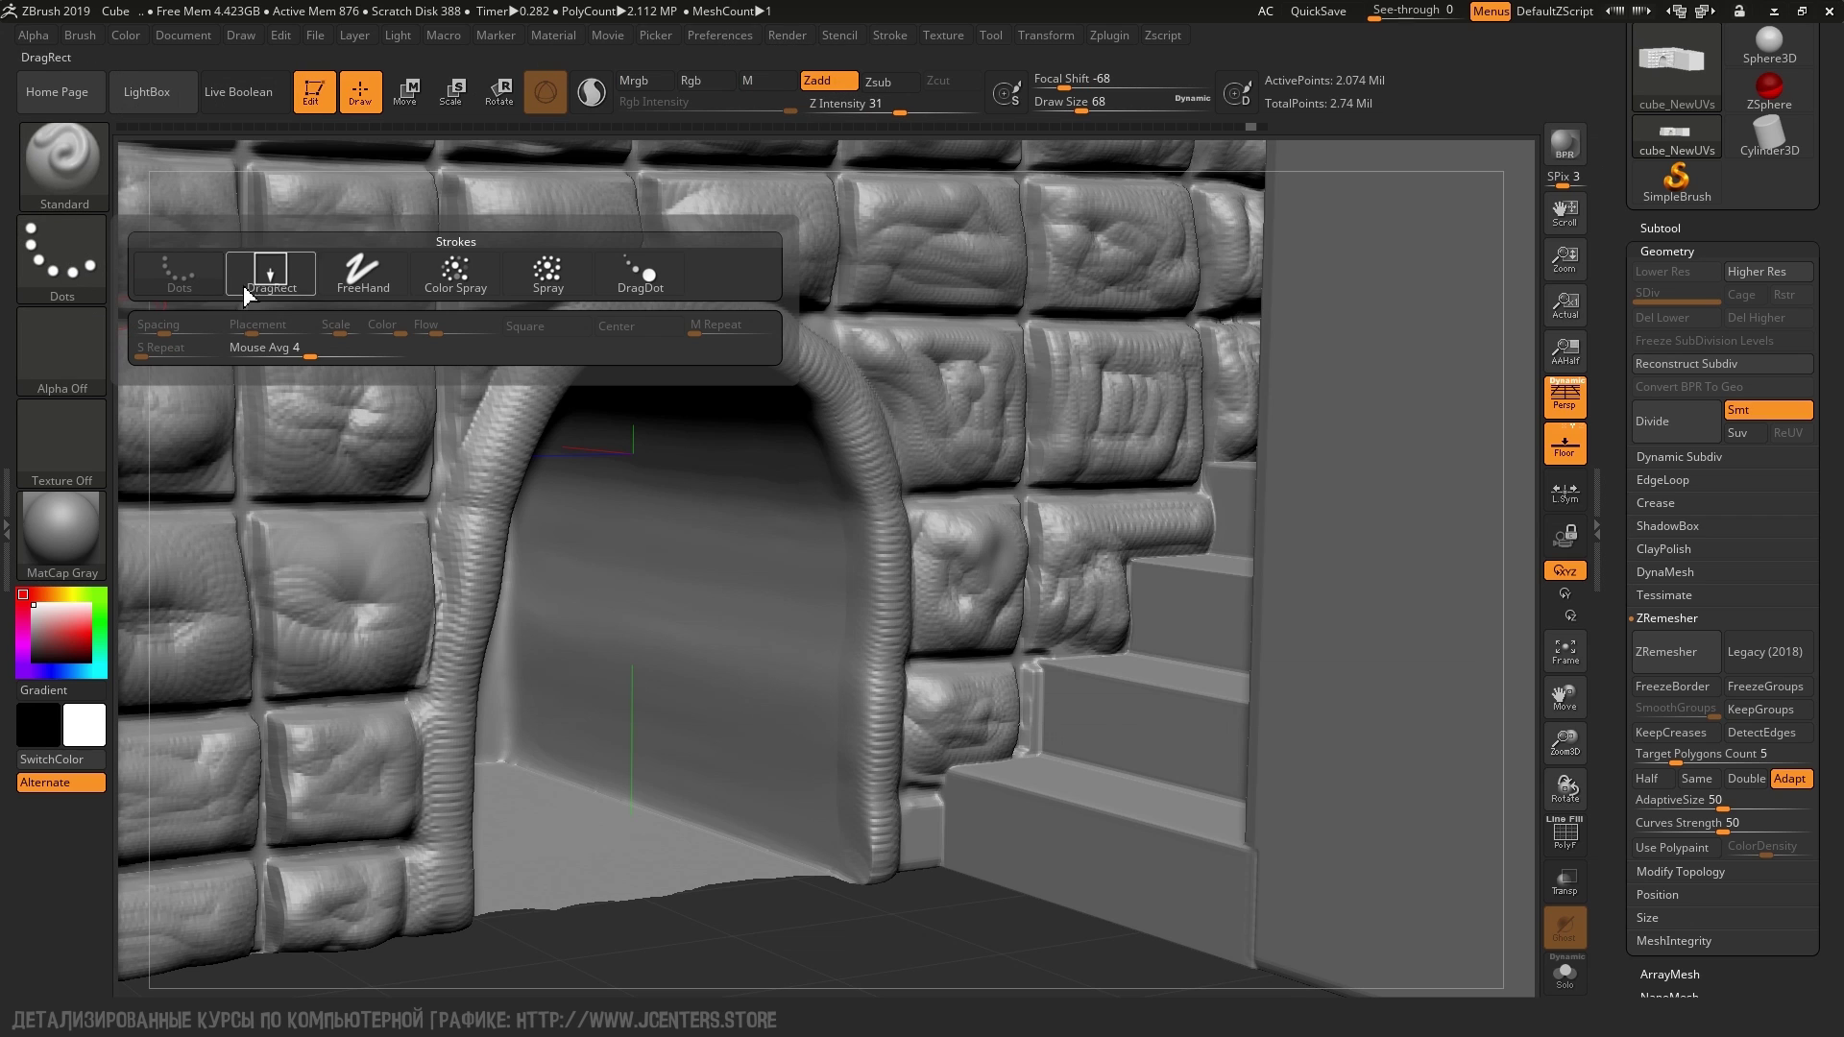
left_click(526, 283)
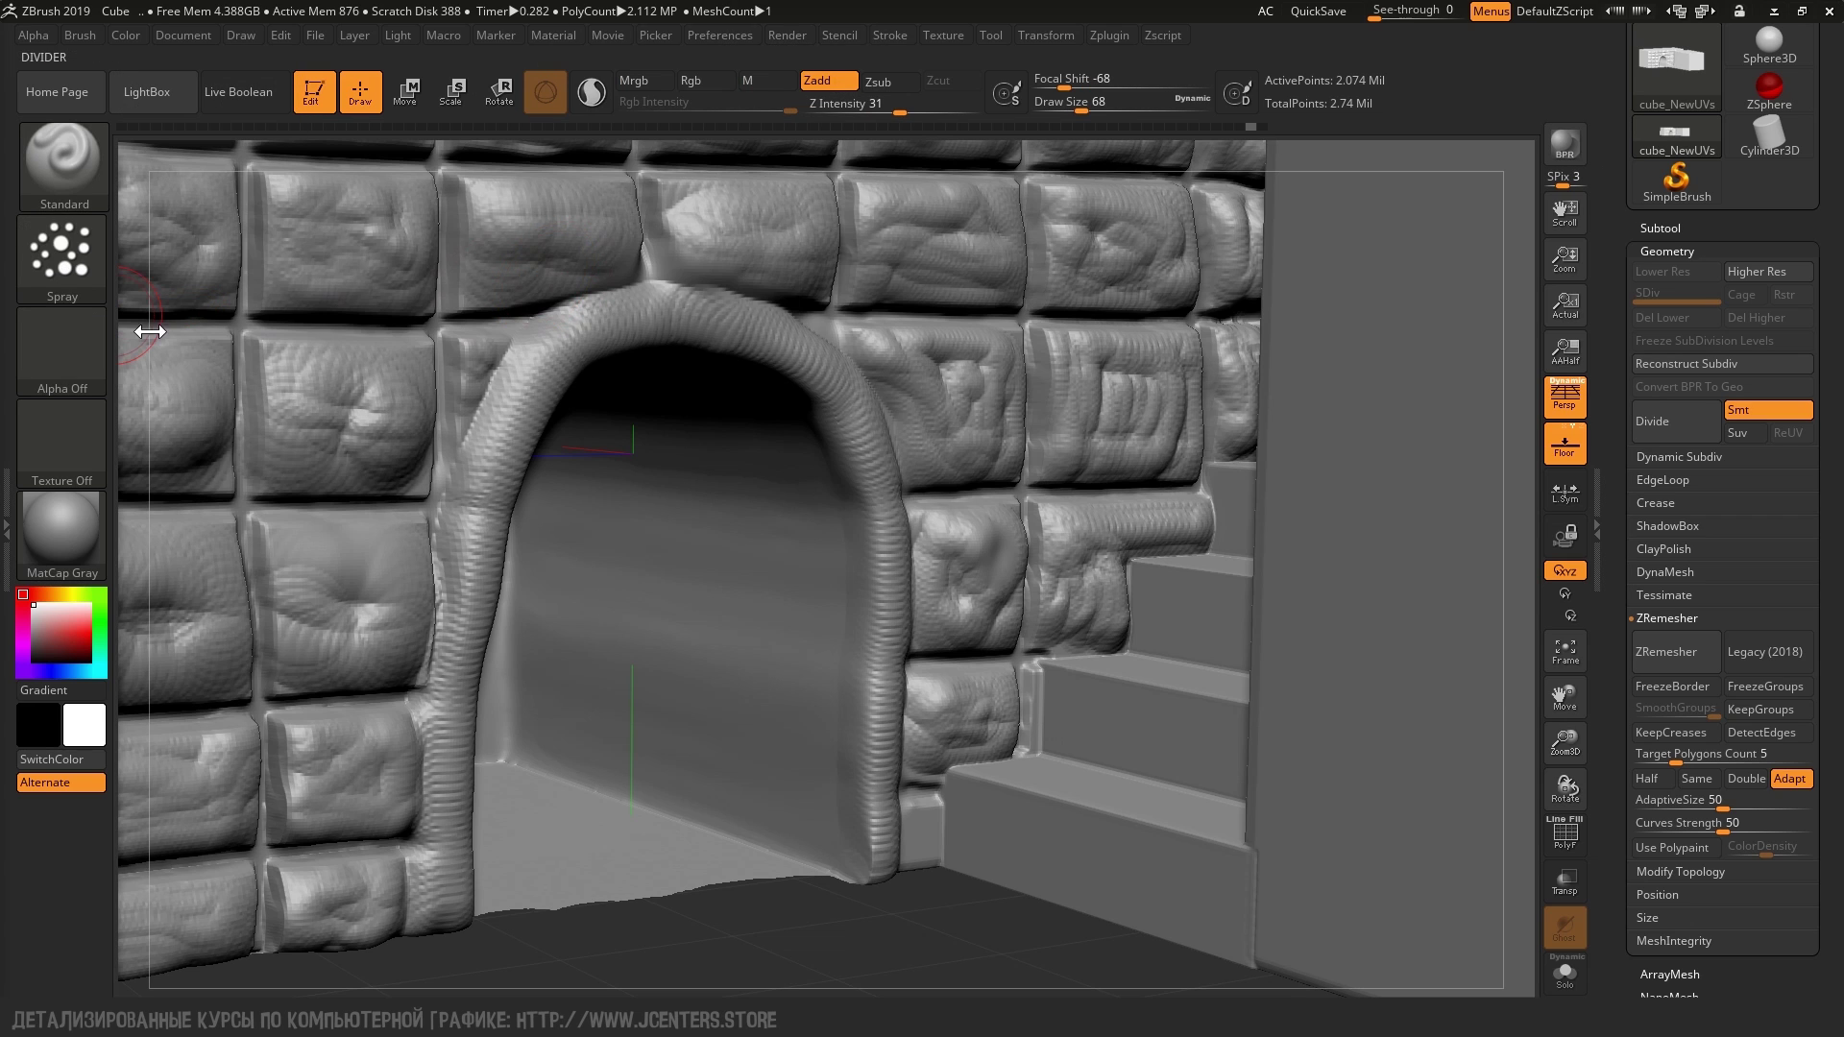
left_click(69, 360)
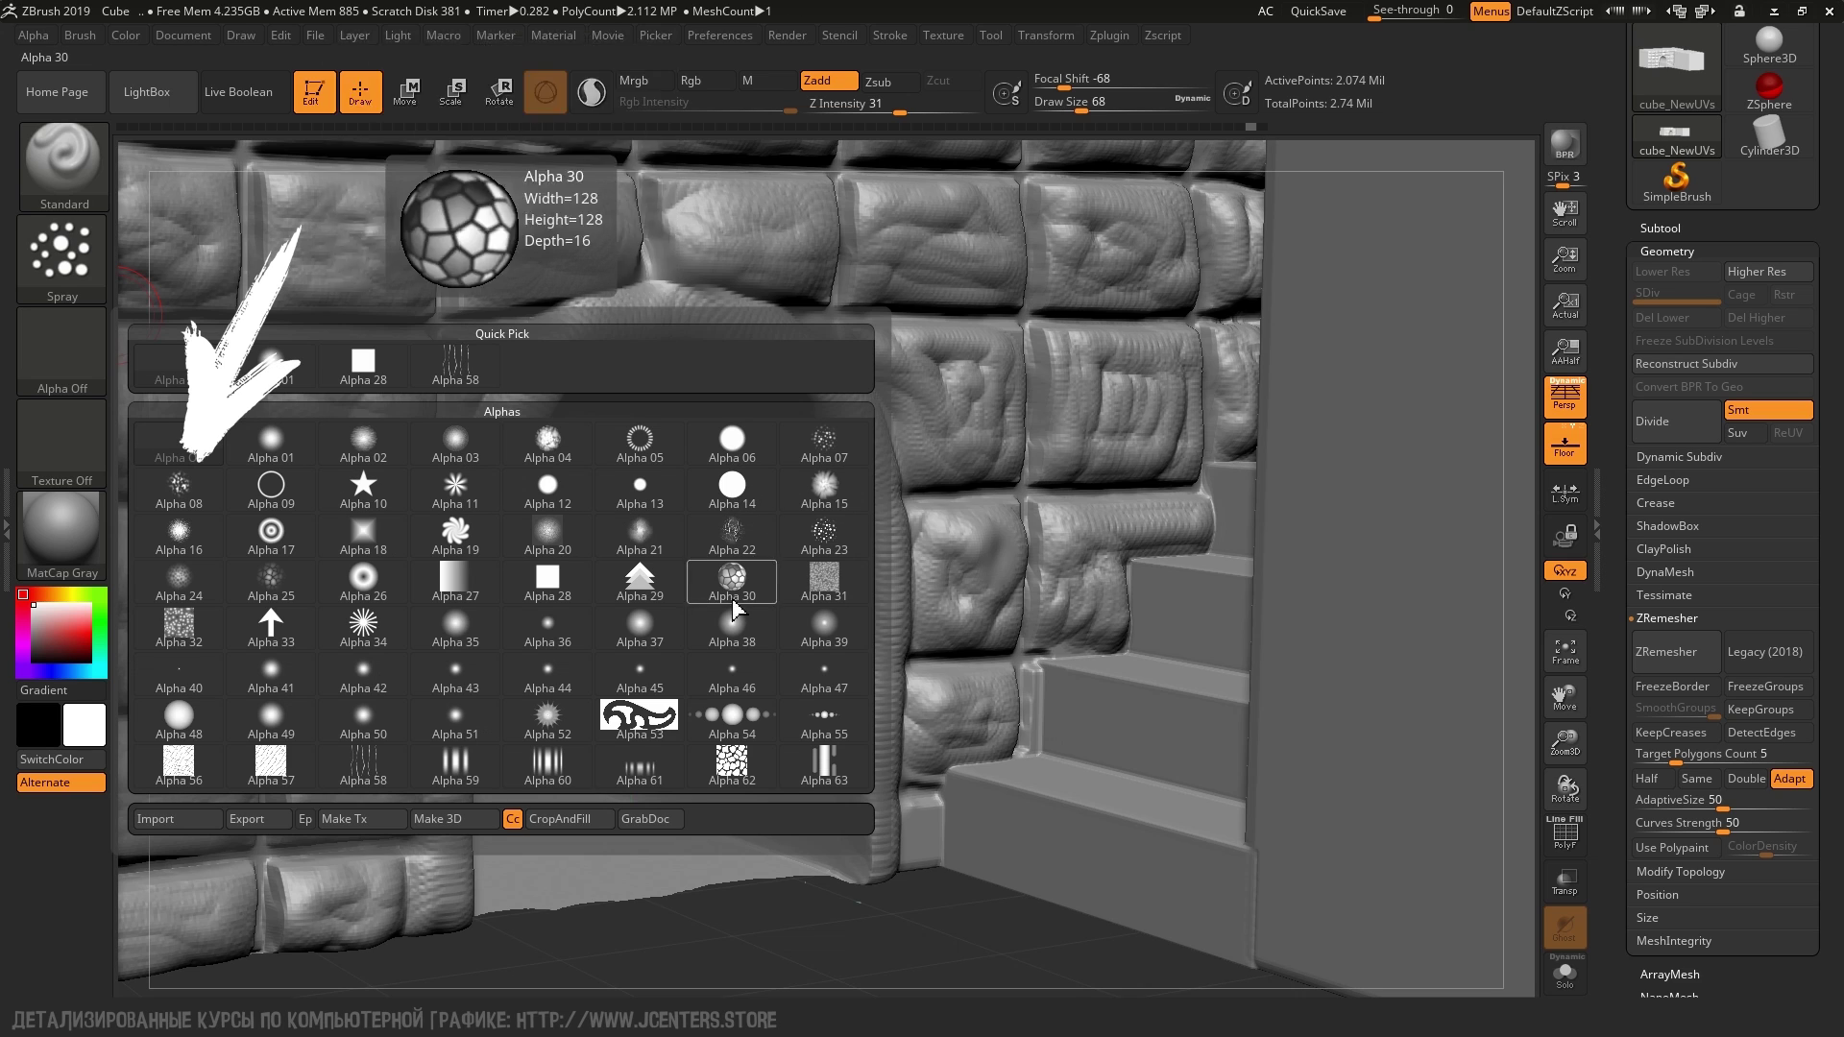
left_click(192, 492)
Enlarge the brush and spray grainy, pitted stone texture inside the archway
key("ctrl+z")
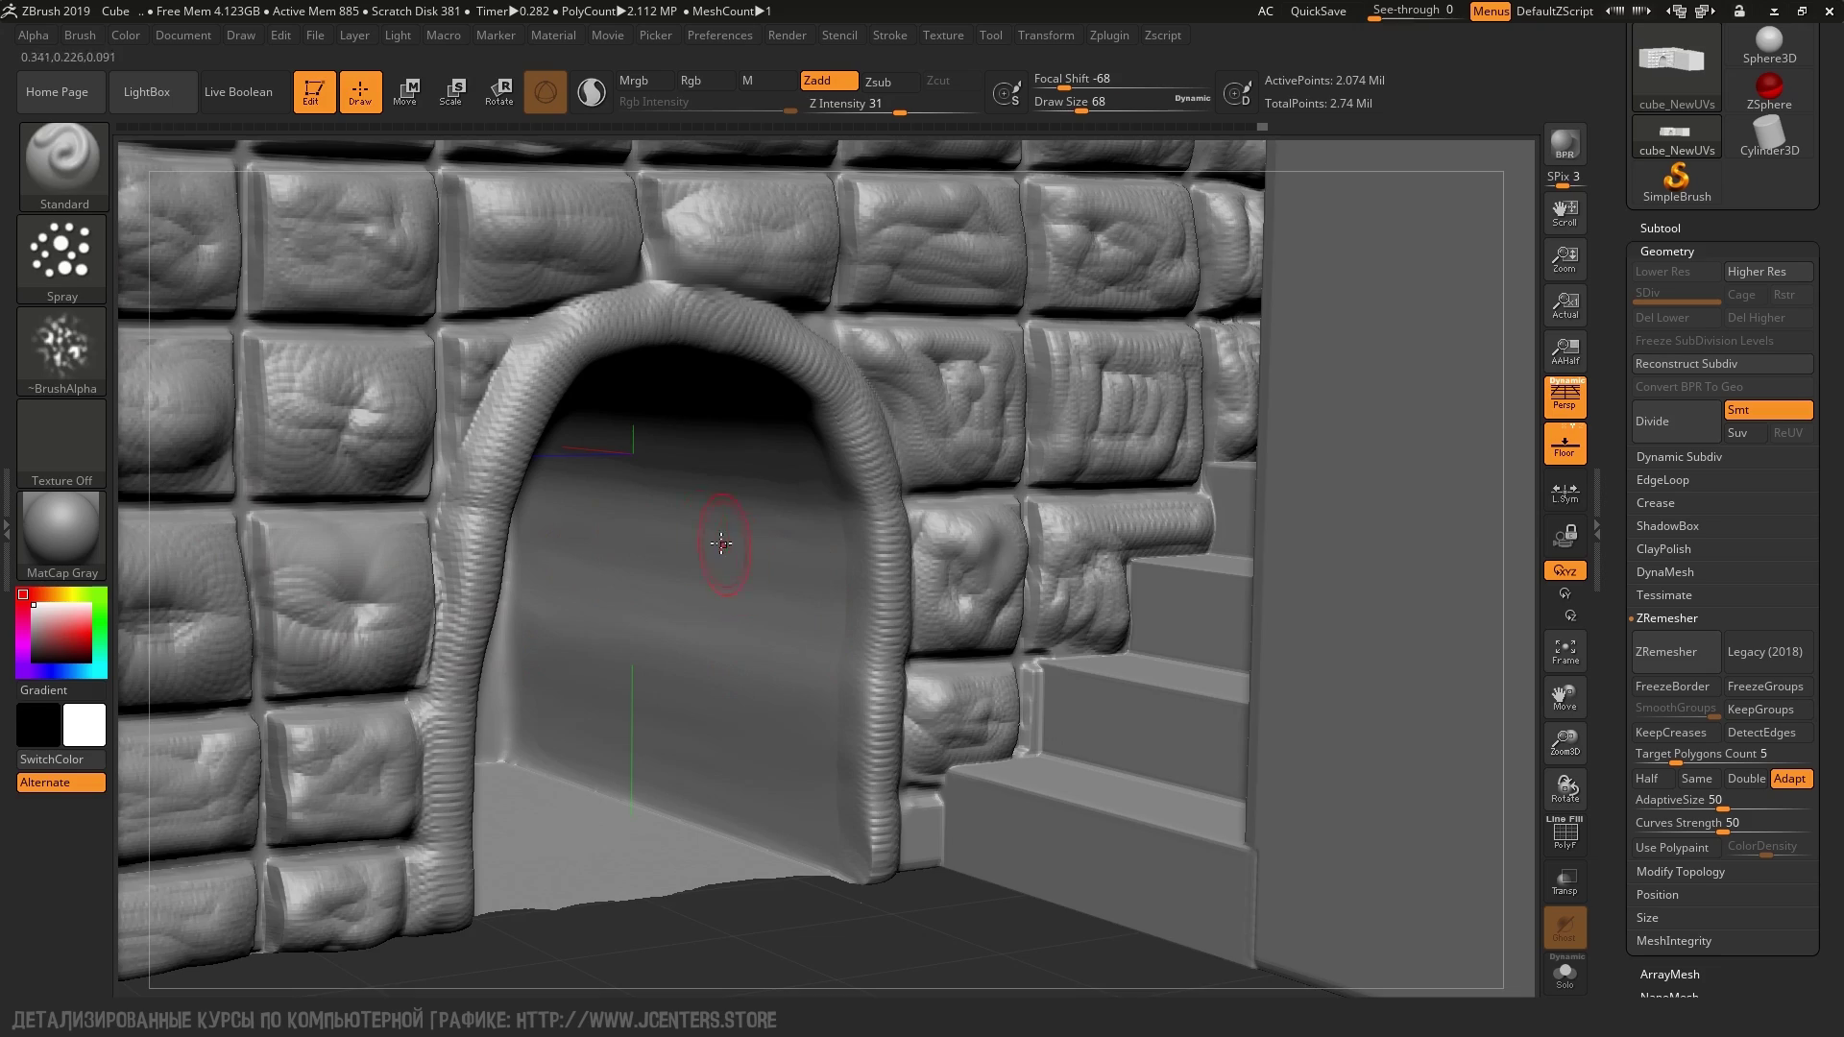
right_click_drag(812, 620, 729, 547, "ctrl")
key("space")
left_click_drag(739, 557, 730, 420)
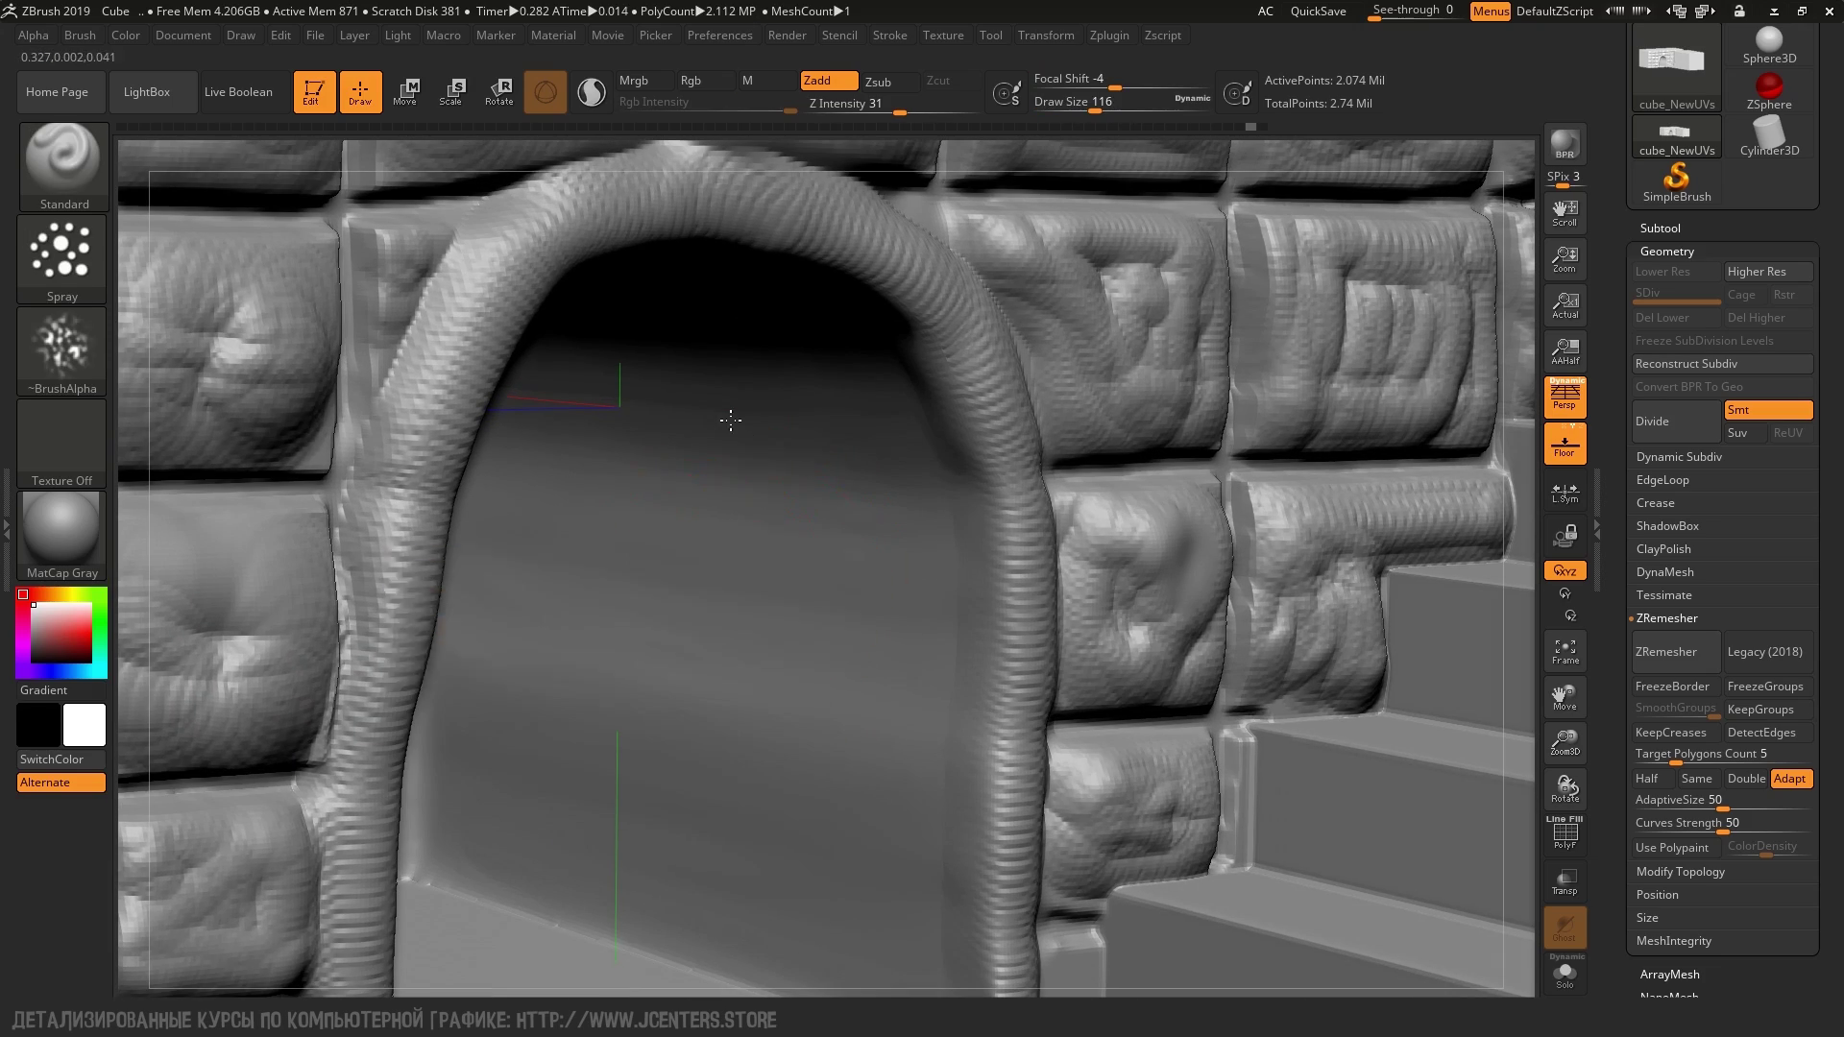
left_click_drag(893, 110, 908, 111)
mouse_move(596, 404)
left_mouse_down()
mouse_move(692, 538)
mouse_move(816, 788)
left_mouse_up()
mouse_move(865, 576)
right_mouse_down()
mouse_move(922, 481)
mouse_move(947, 597)
right_mouse_up()
mouse_move(1076, 846)
right_mouse_down()
mouse_move(1033, 263)
mouse_move(680, 564)
mouse_move(875, 550)
right_mouse_up()
key("f")
mouse_move(658, 576)
right_mouse_down("alt")
mouse_move(951, 528)
mouse_move(658, 533)
right_mouse_up("alt")
Sketch window, door and brick course lines onto the flat block with a small freehand brush
right_click_drag(401, 447, 444, 257, "alt")
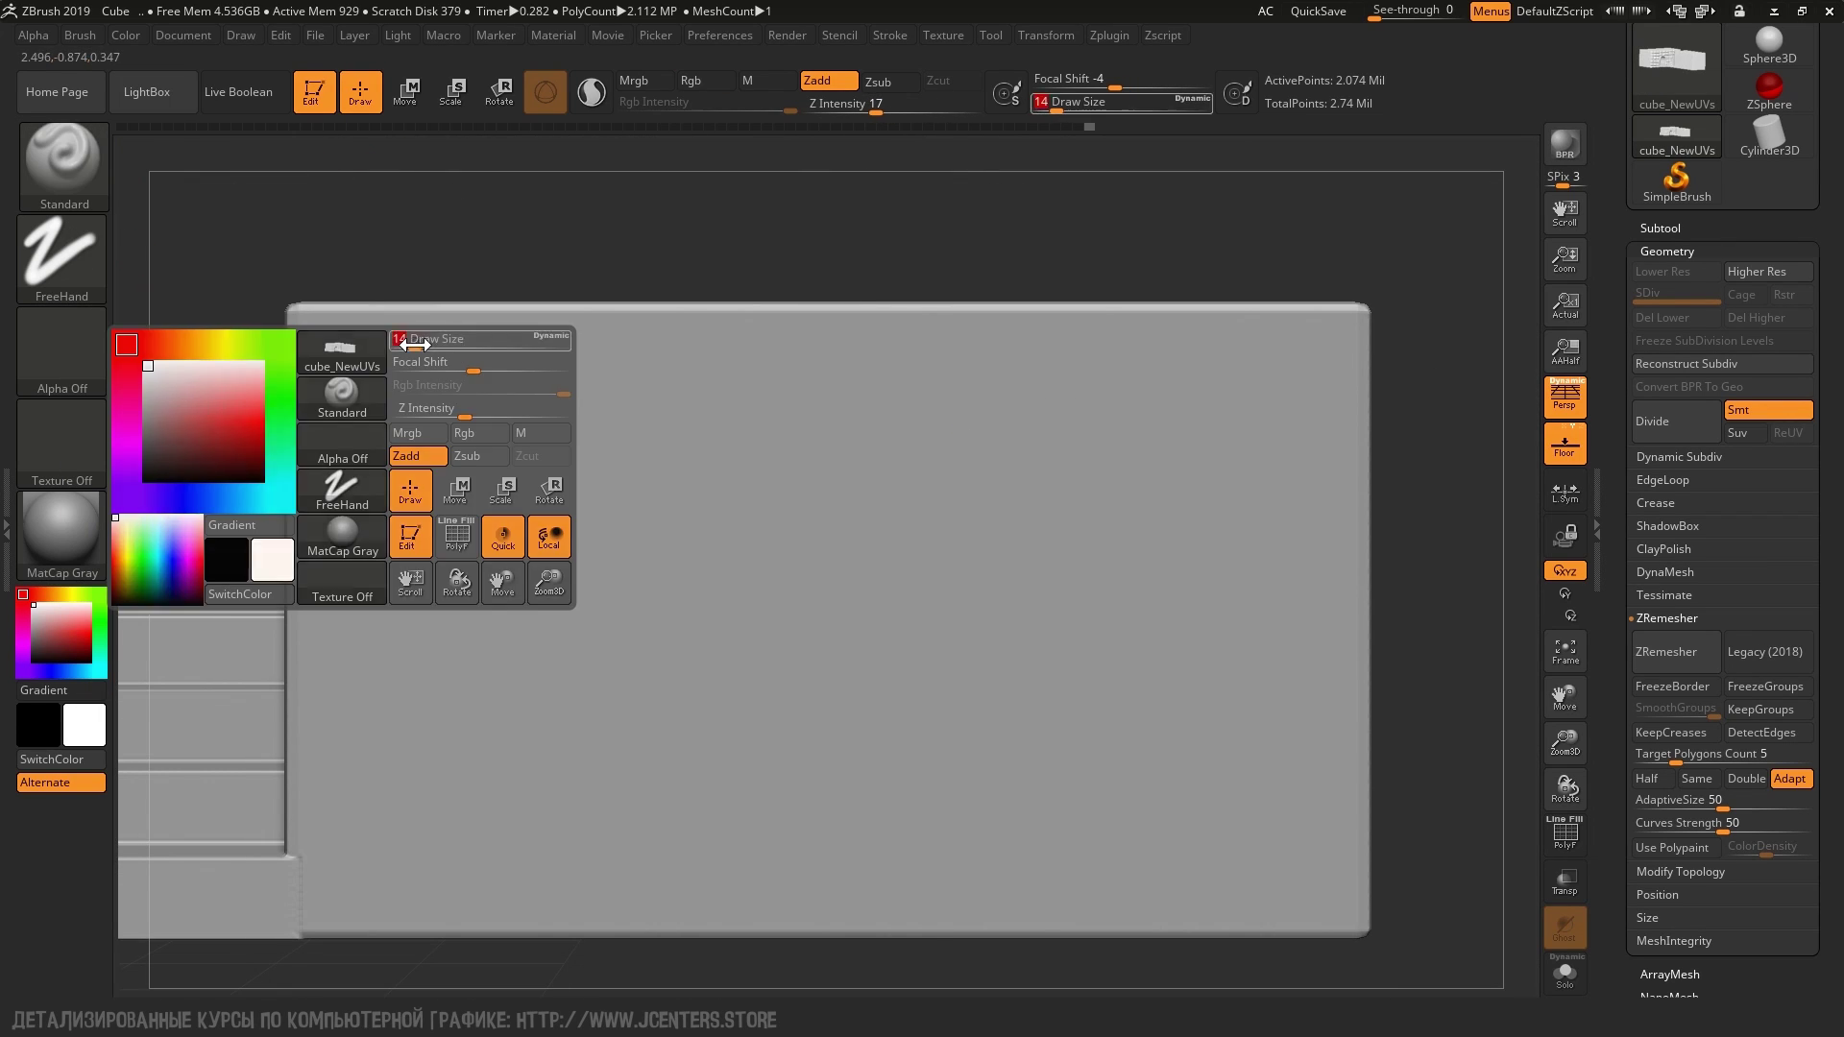
mouse_move(640, 388)
right_mouse_down("alt")
mouse_move(403, 486)
mouse_move(584, 396)
right_mouse_up("alt")
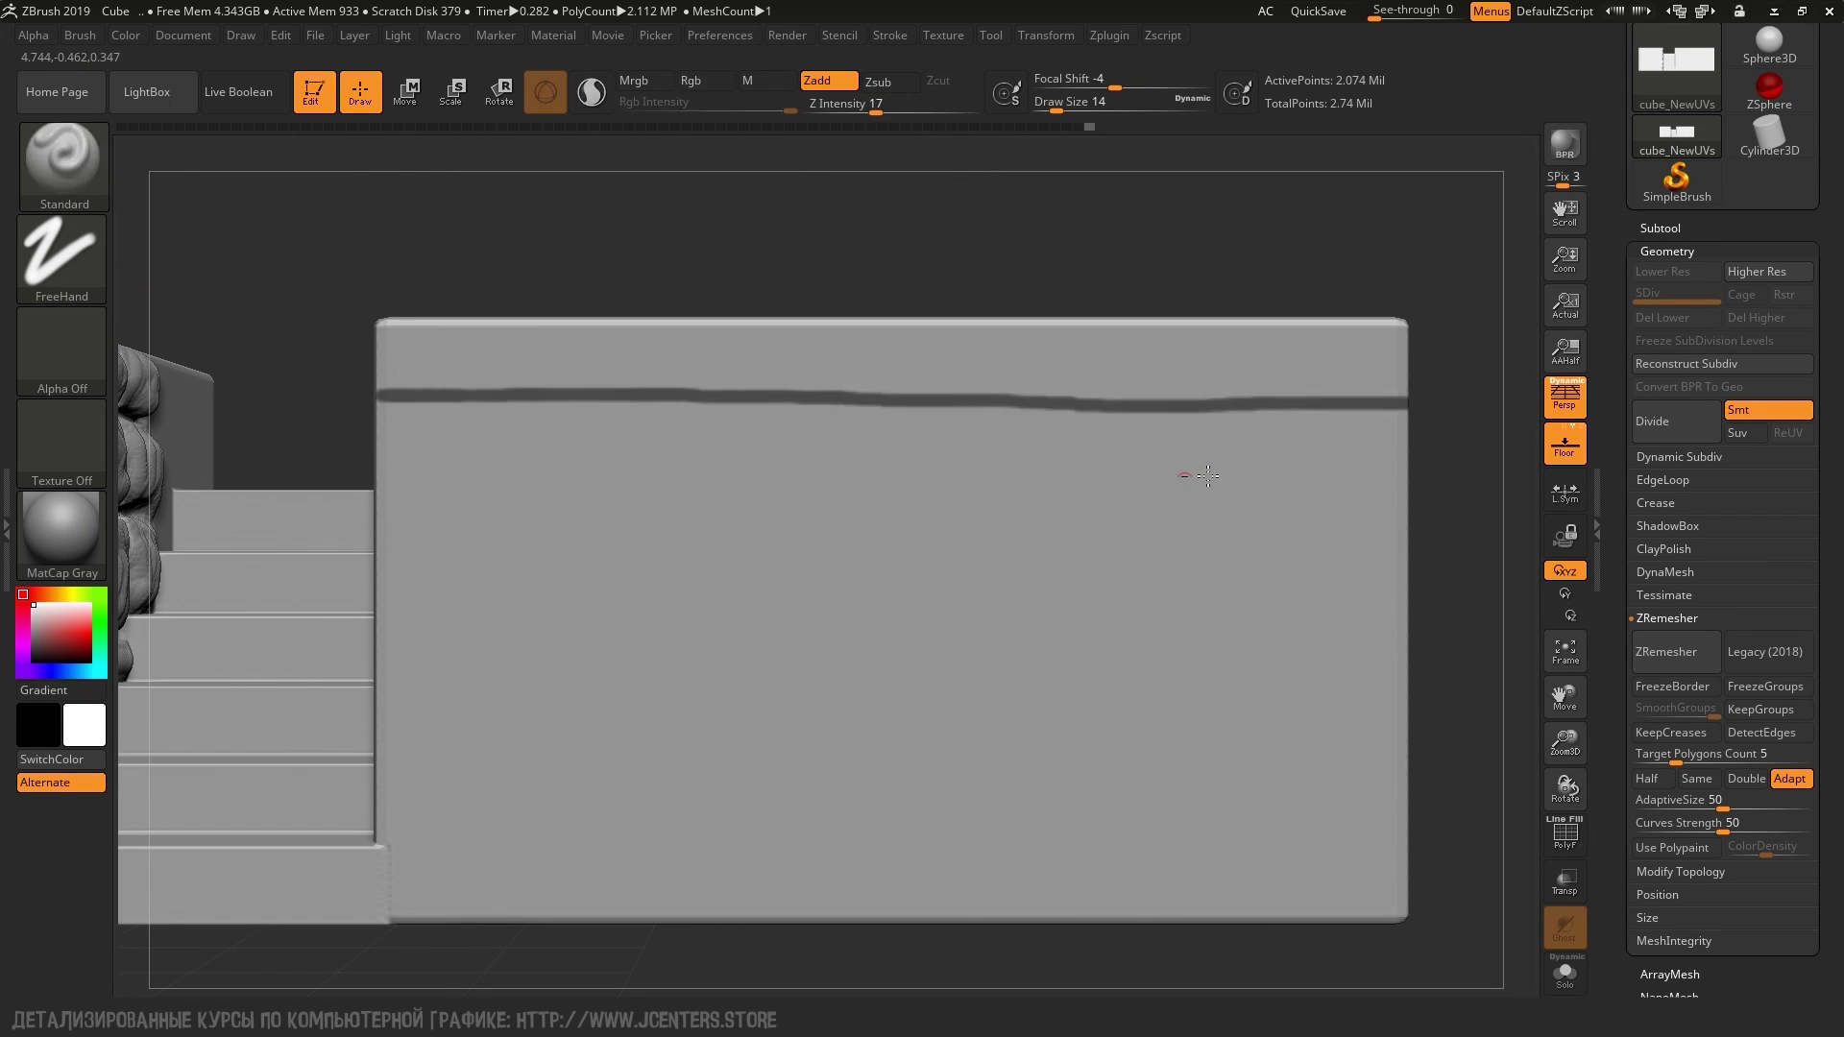
left_click_drag(807, 782, 988, 782)
left_click_drag(948, 432, 1009, 701)
left_click_drag(577, 185, 576, 527)
mouse_move(672, 576)
right_mouse_down("alt")
mouse_move(830, 807)
mouse_move(896, 467)
right_mouse_up("alt")
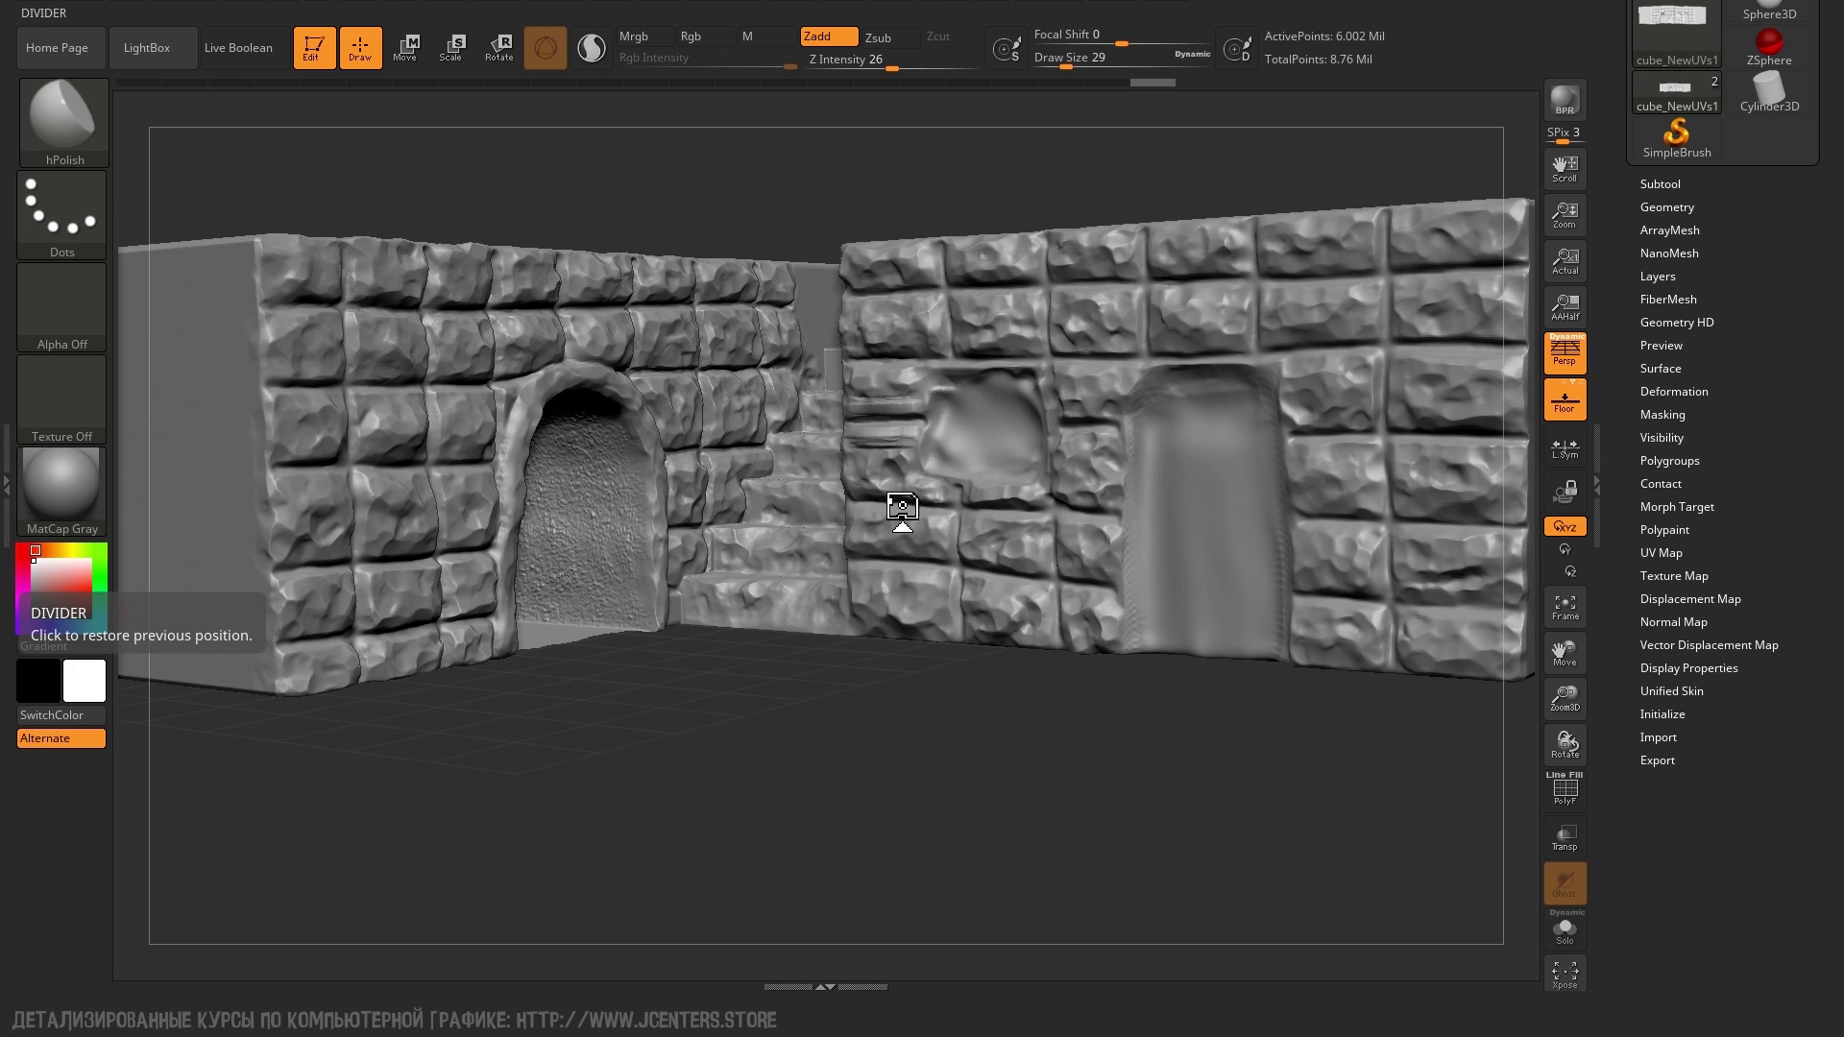
Hide cube_NewUVs, duplicate it, and ZRemesh the copy at target 11.2 to about 64,758 points
right_click_drag(899, 512, 867, 472)
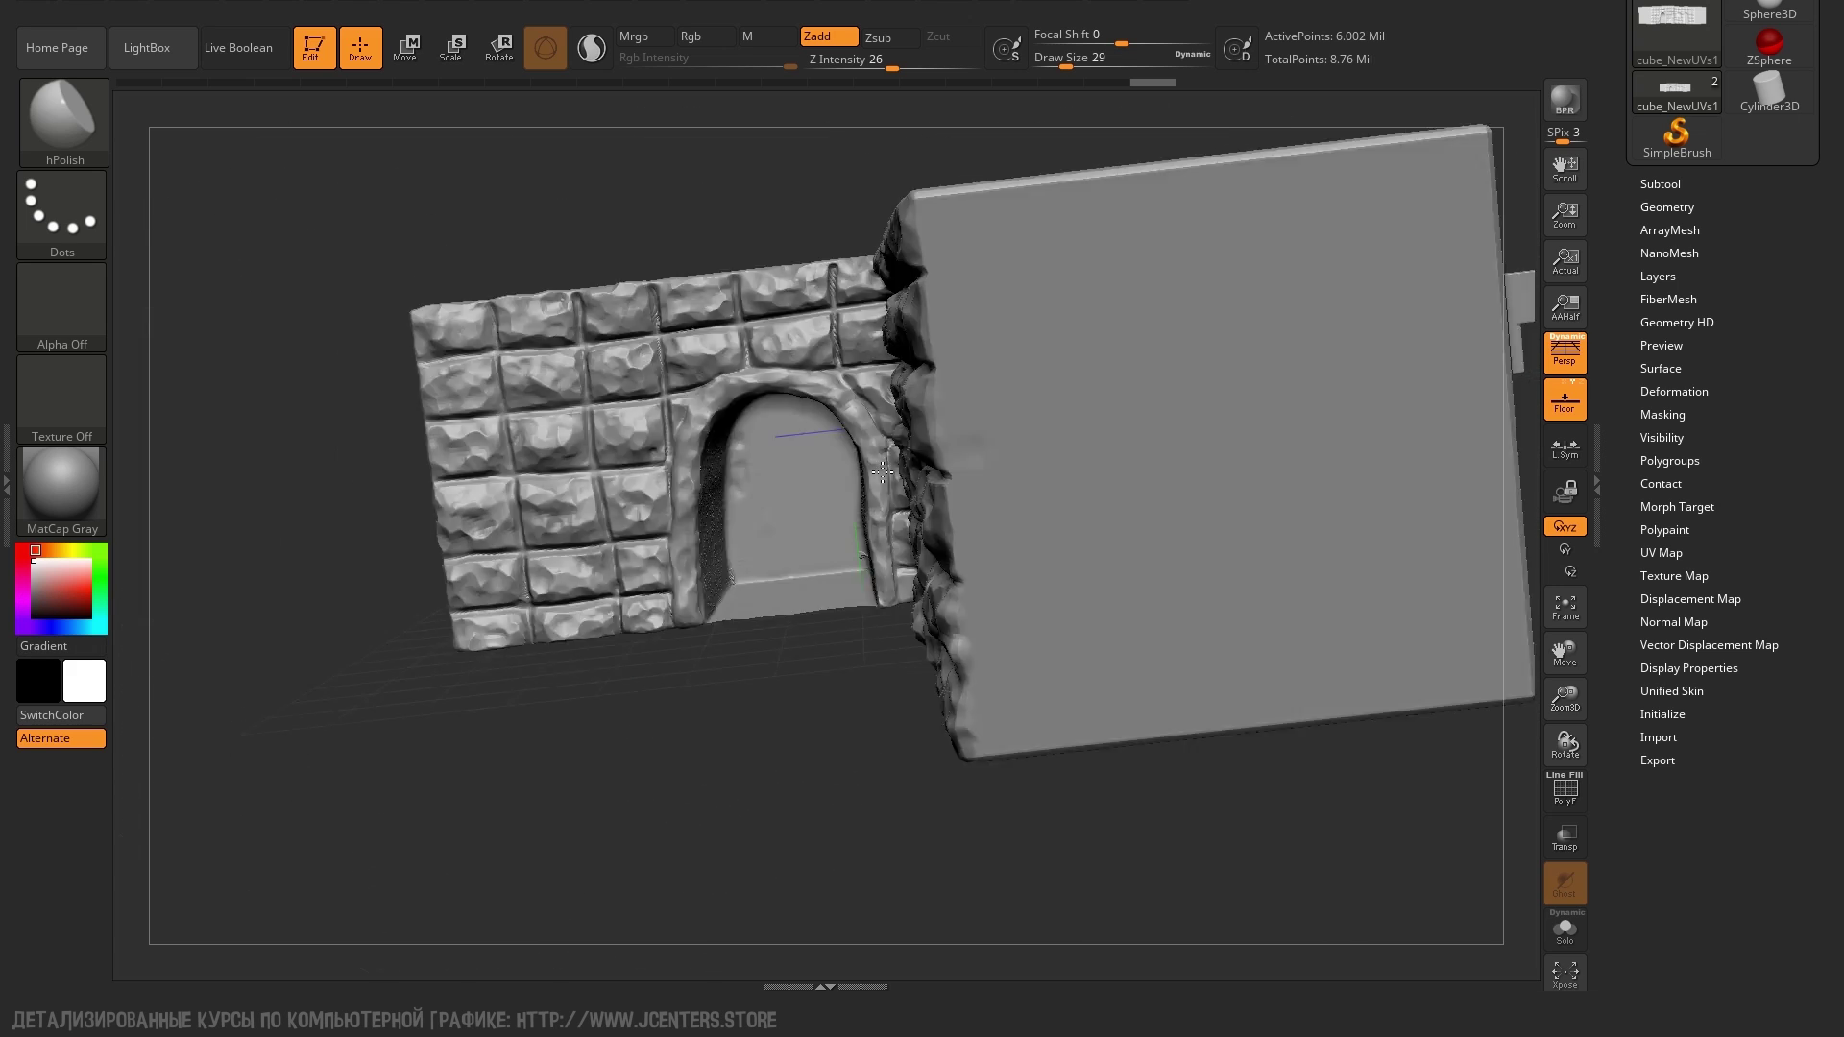
right_click_drag(867, 472, 1620, 293)
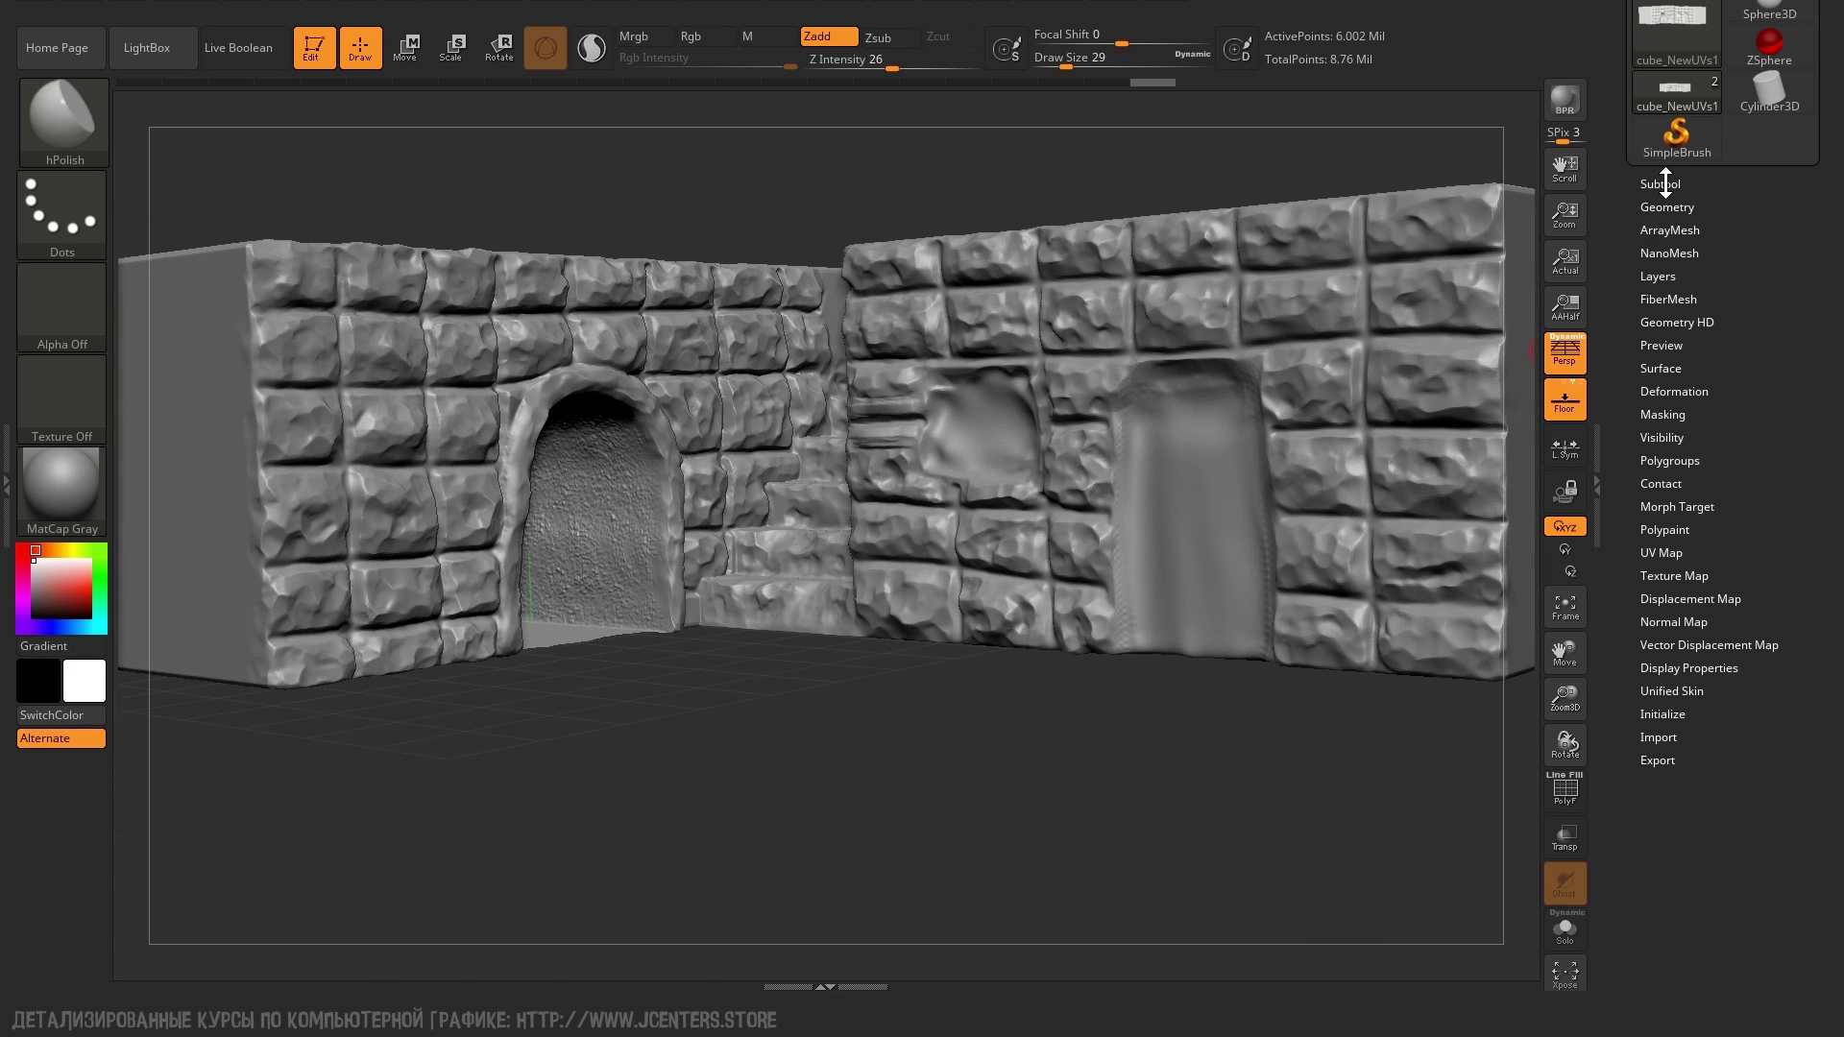
left_click(1664, 183)
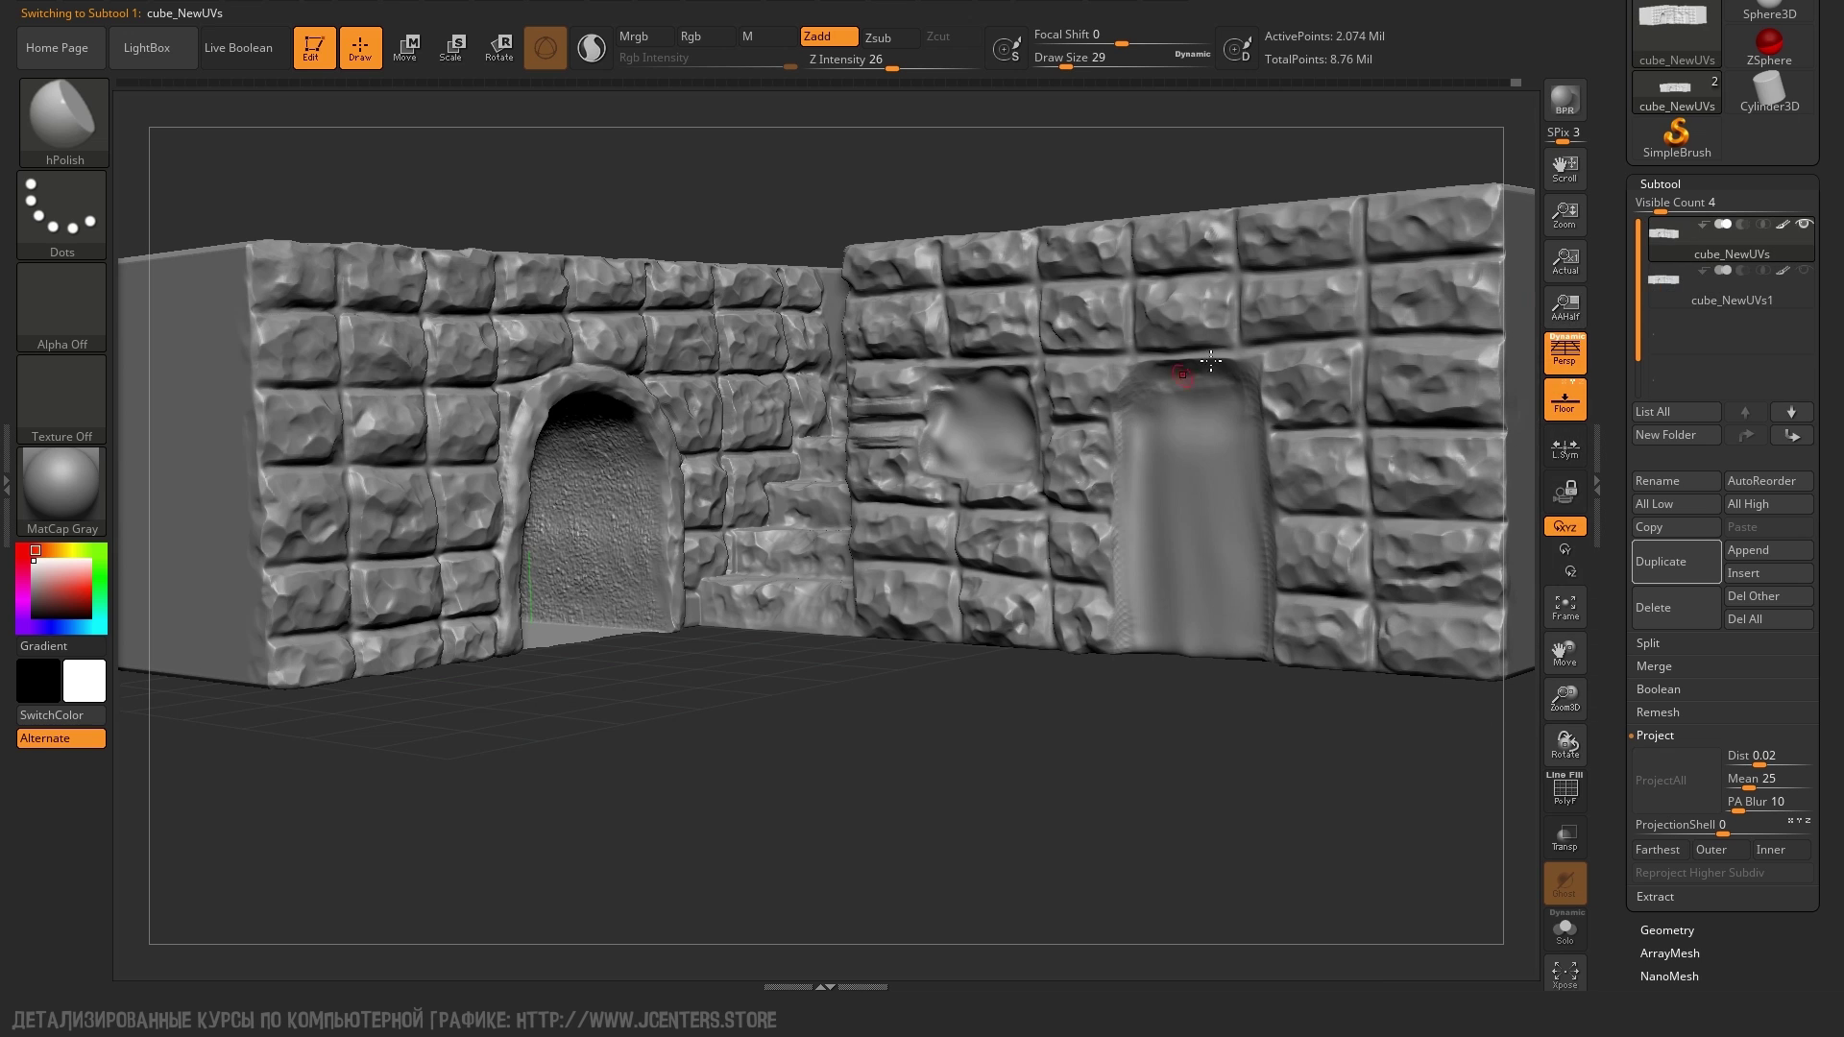
right_click_drag(1100, 403, 1110, 414)
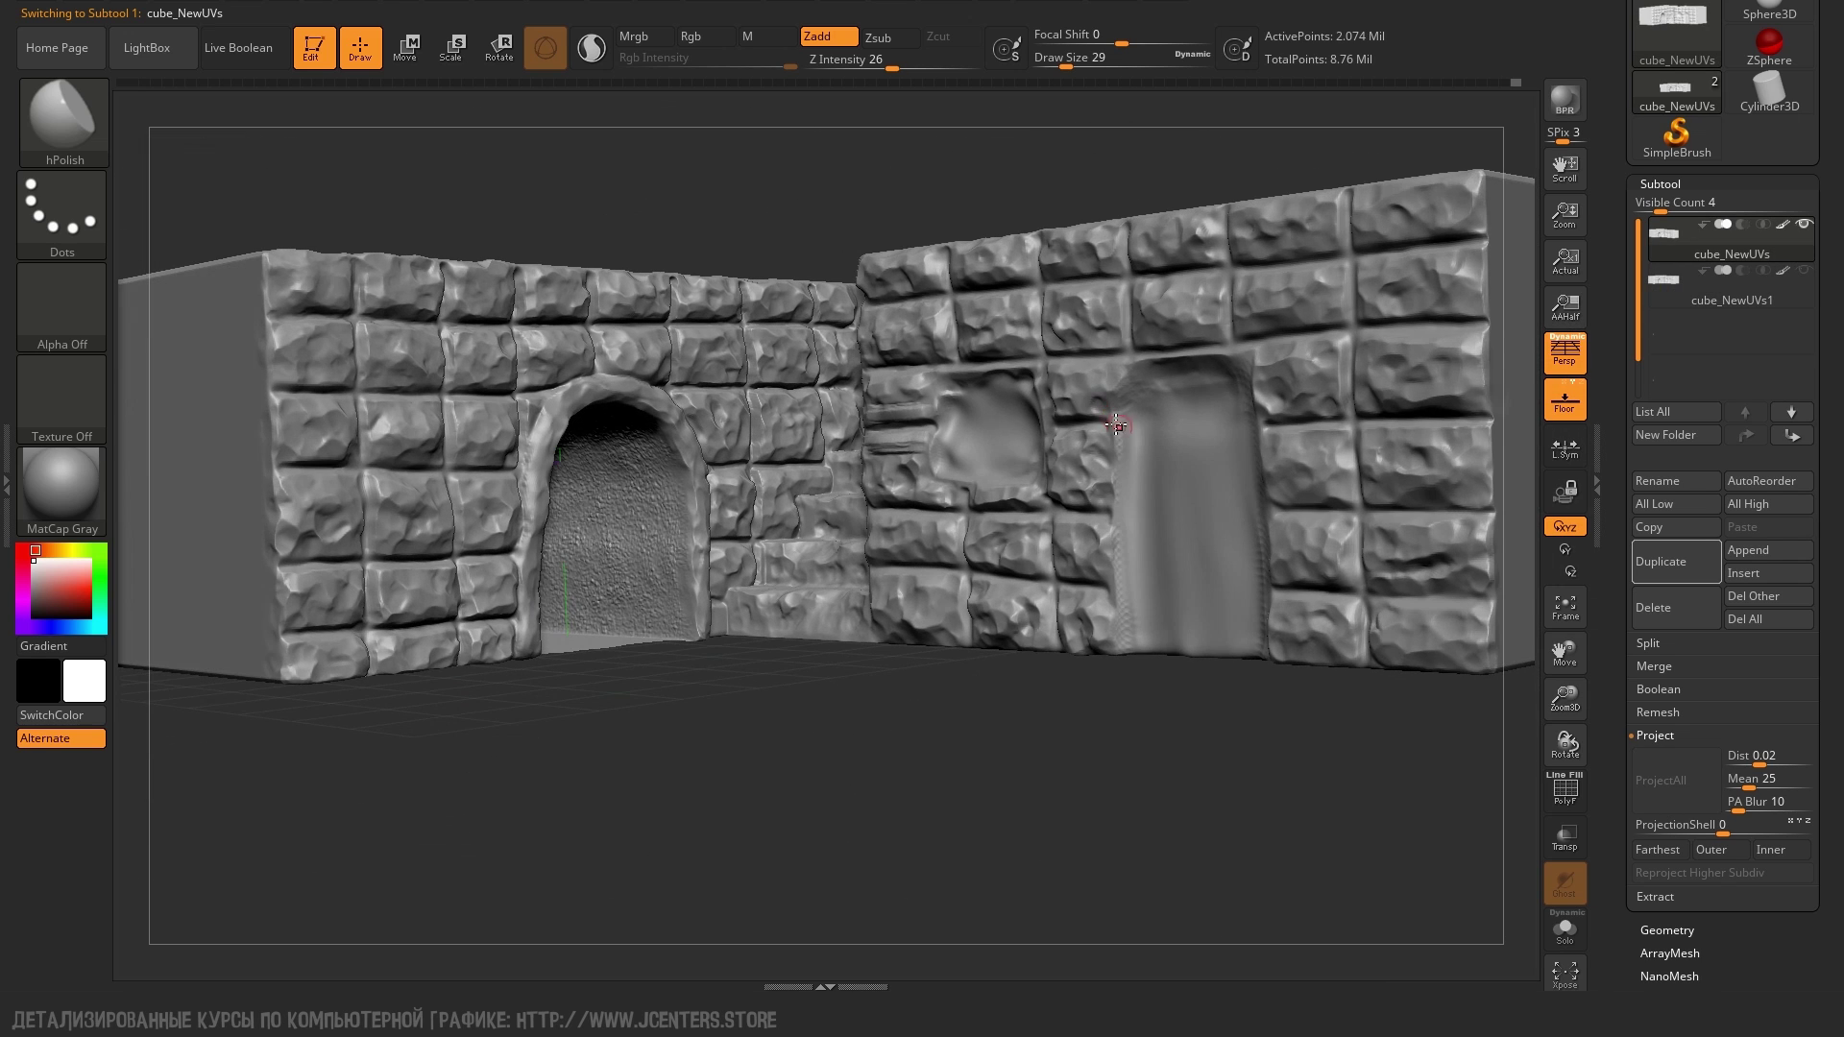
right_click_drag(1199, 490, 1133, 507)
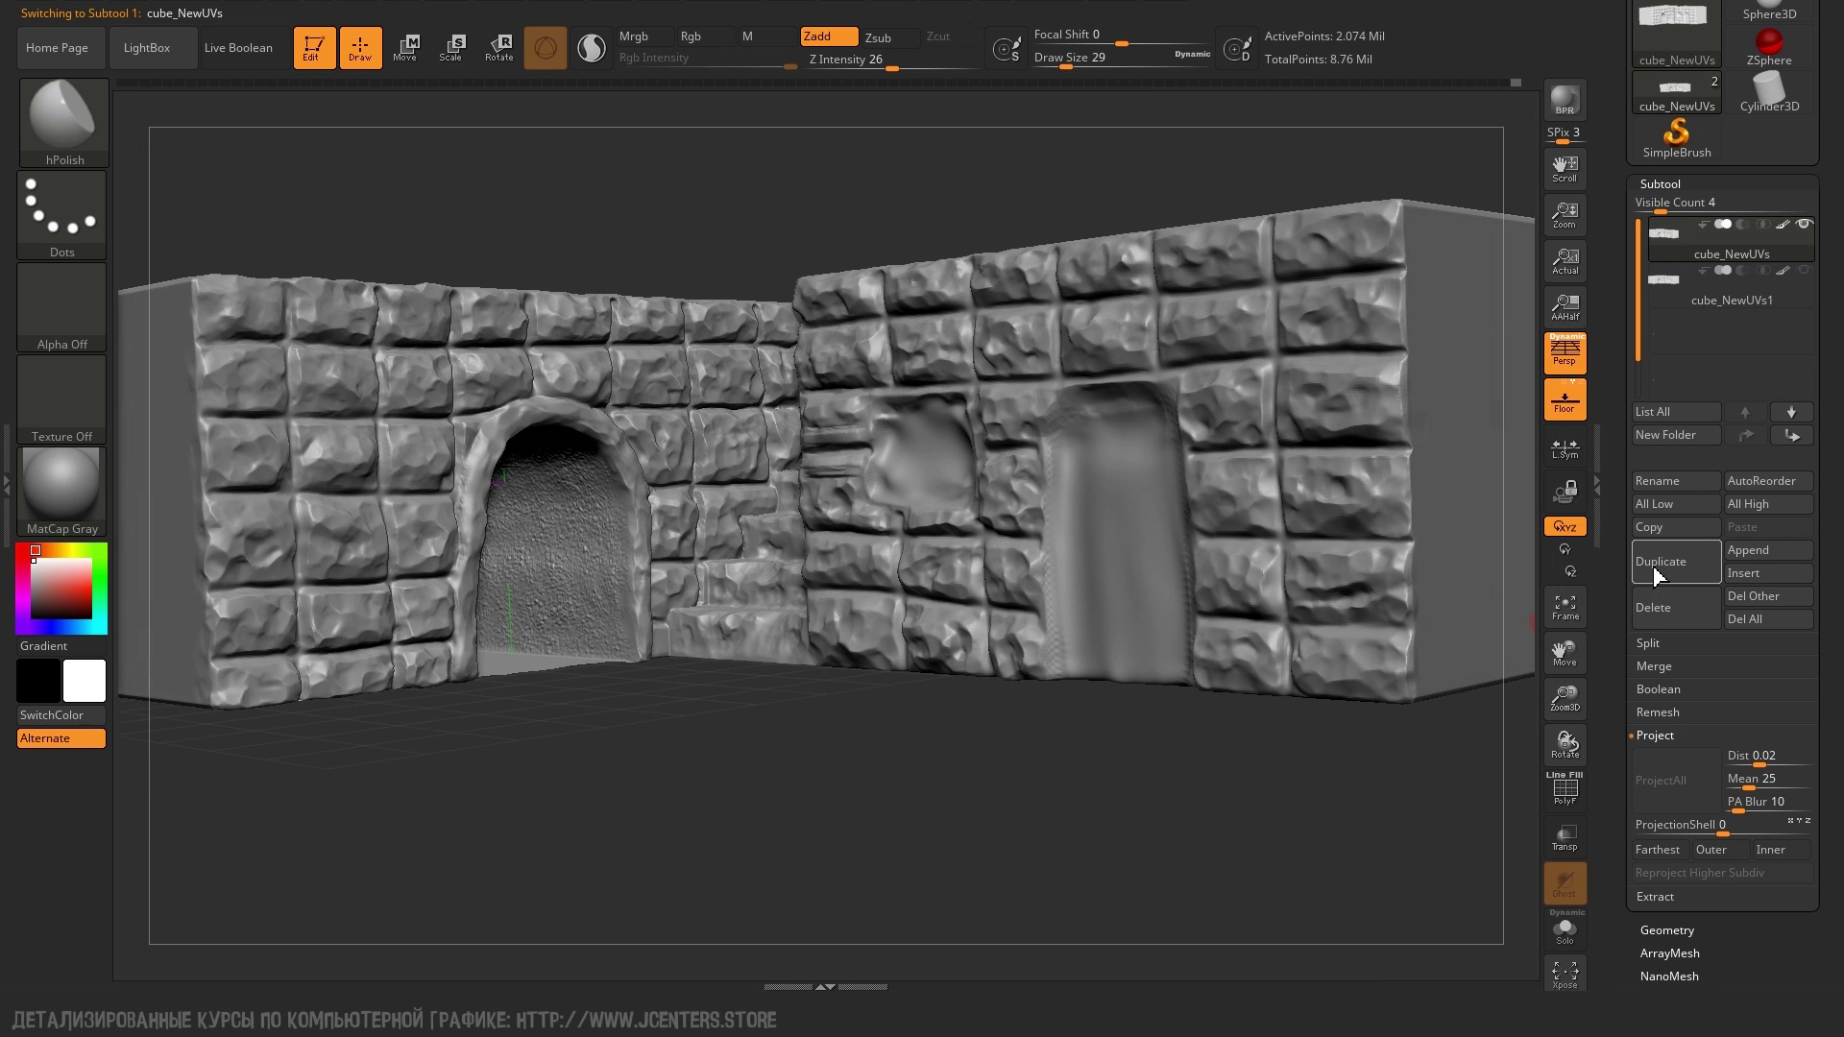
left_click(1804, 224)
left_click(1688, 182)
left_click(1678, 210)
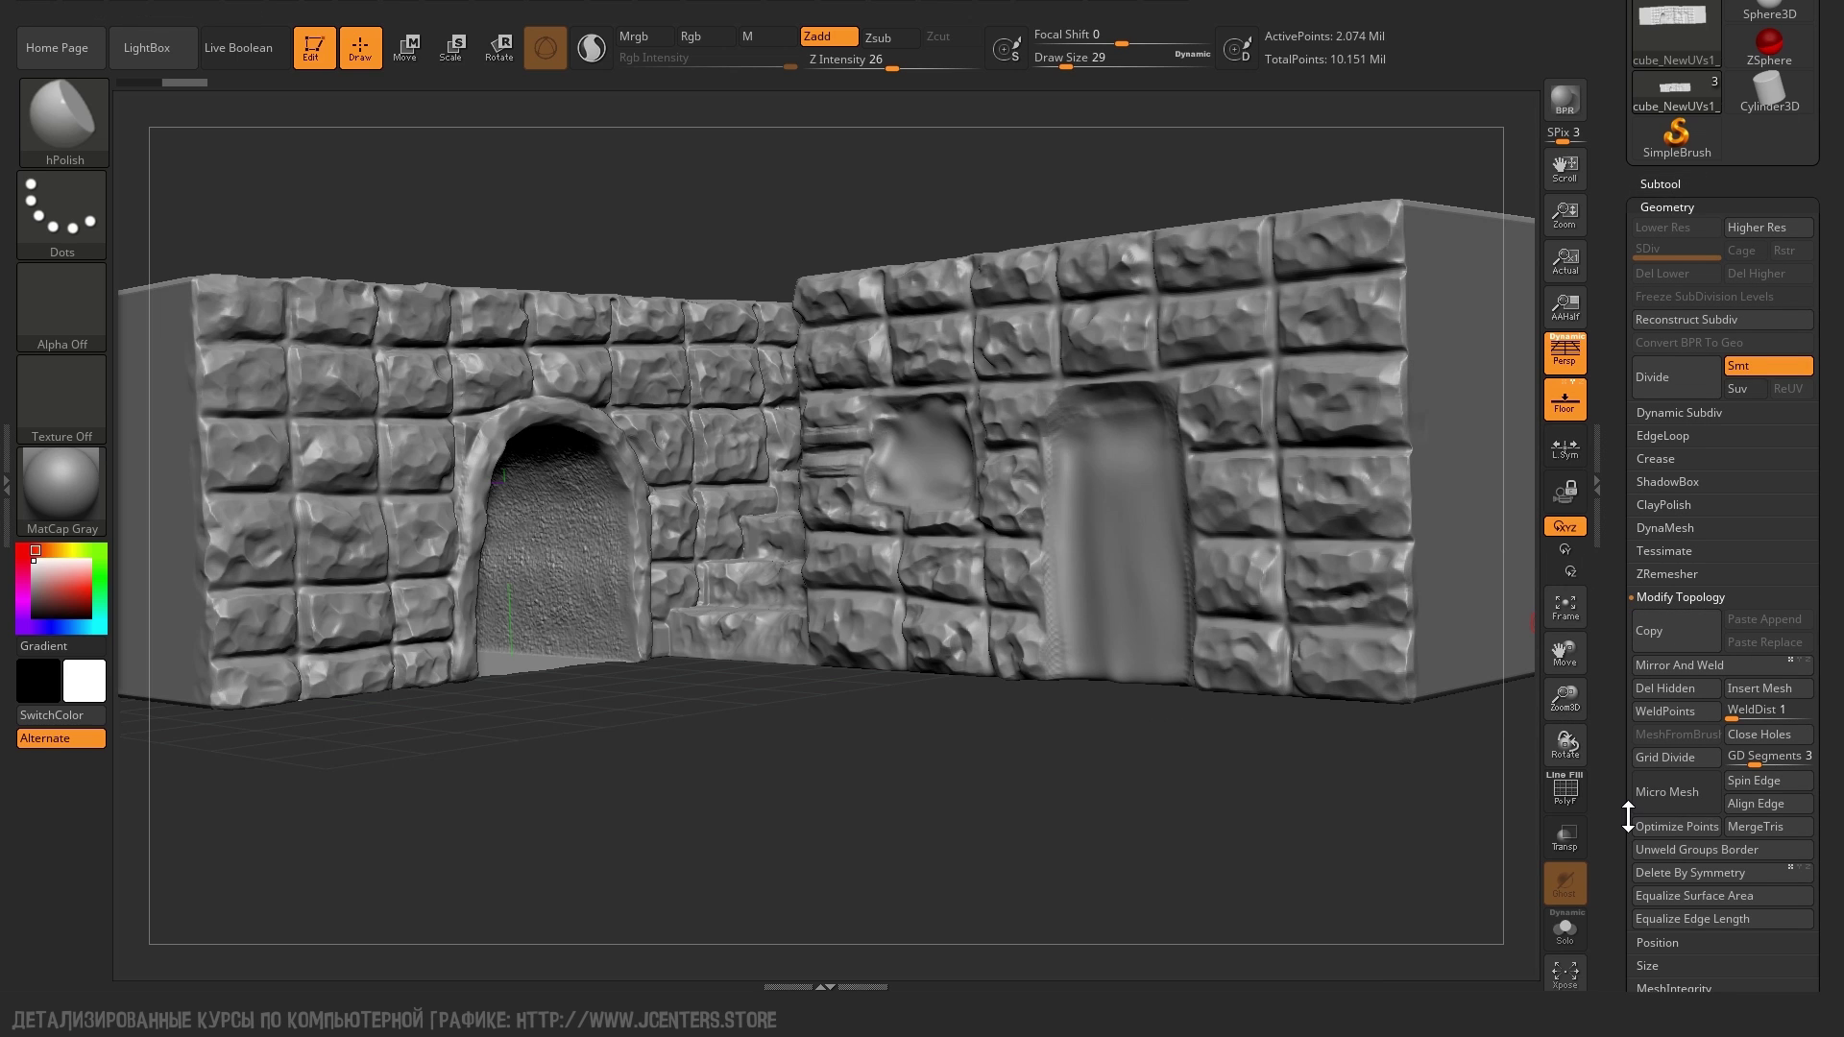
left_click(1668, 573)
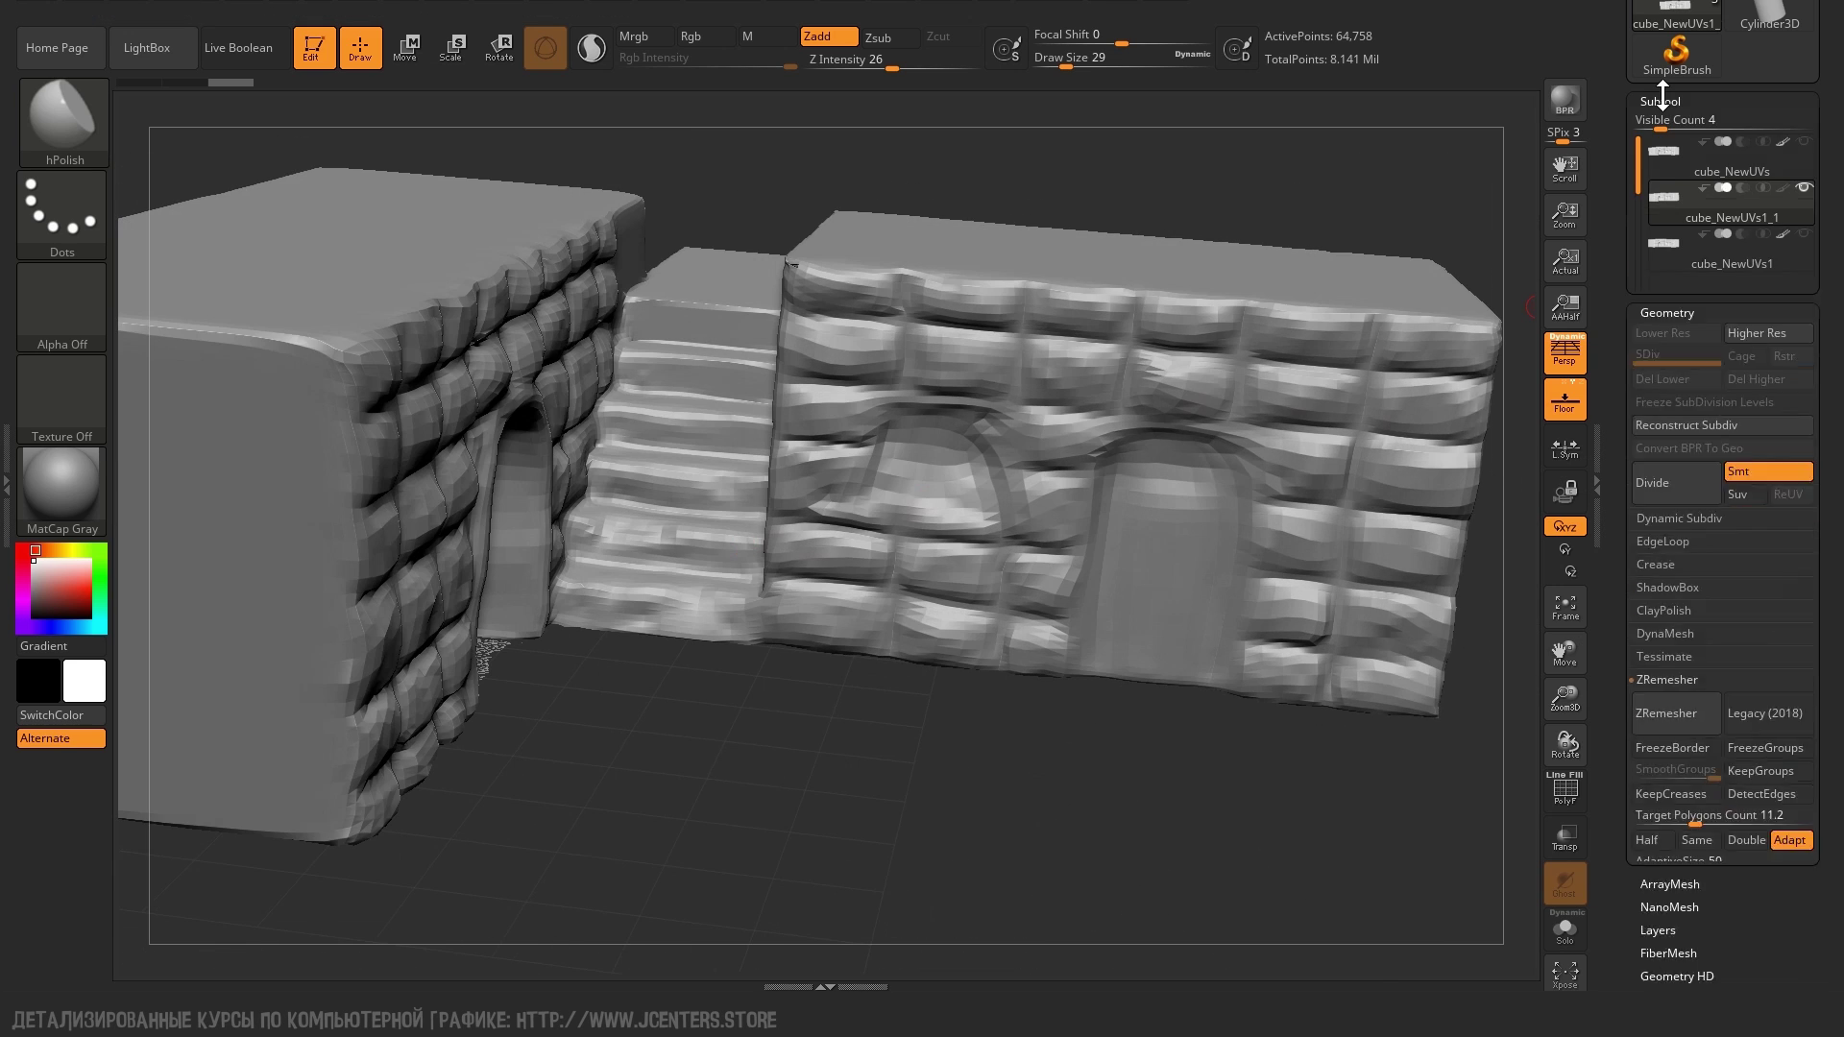
left_click(1805, 142)
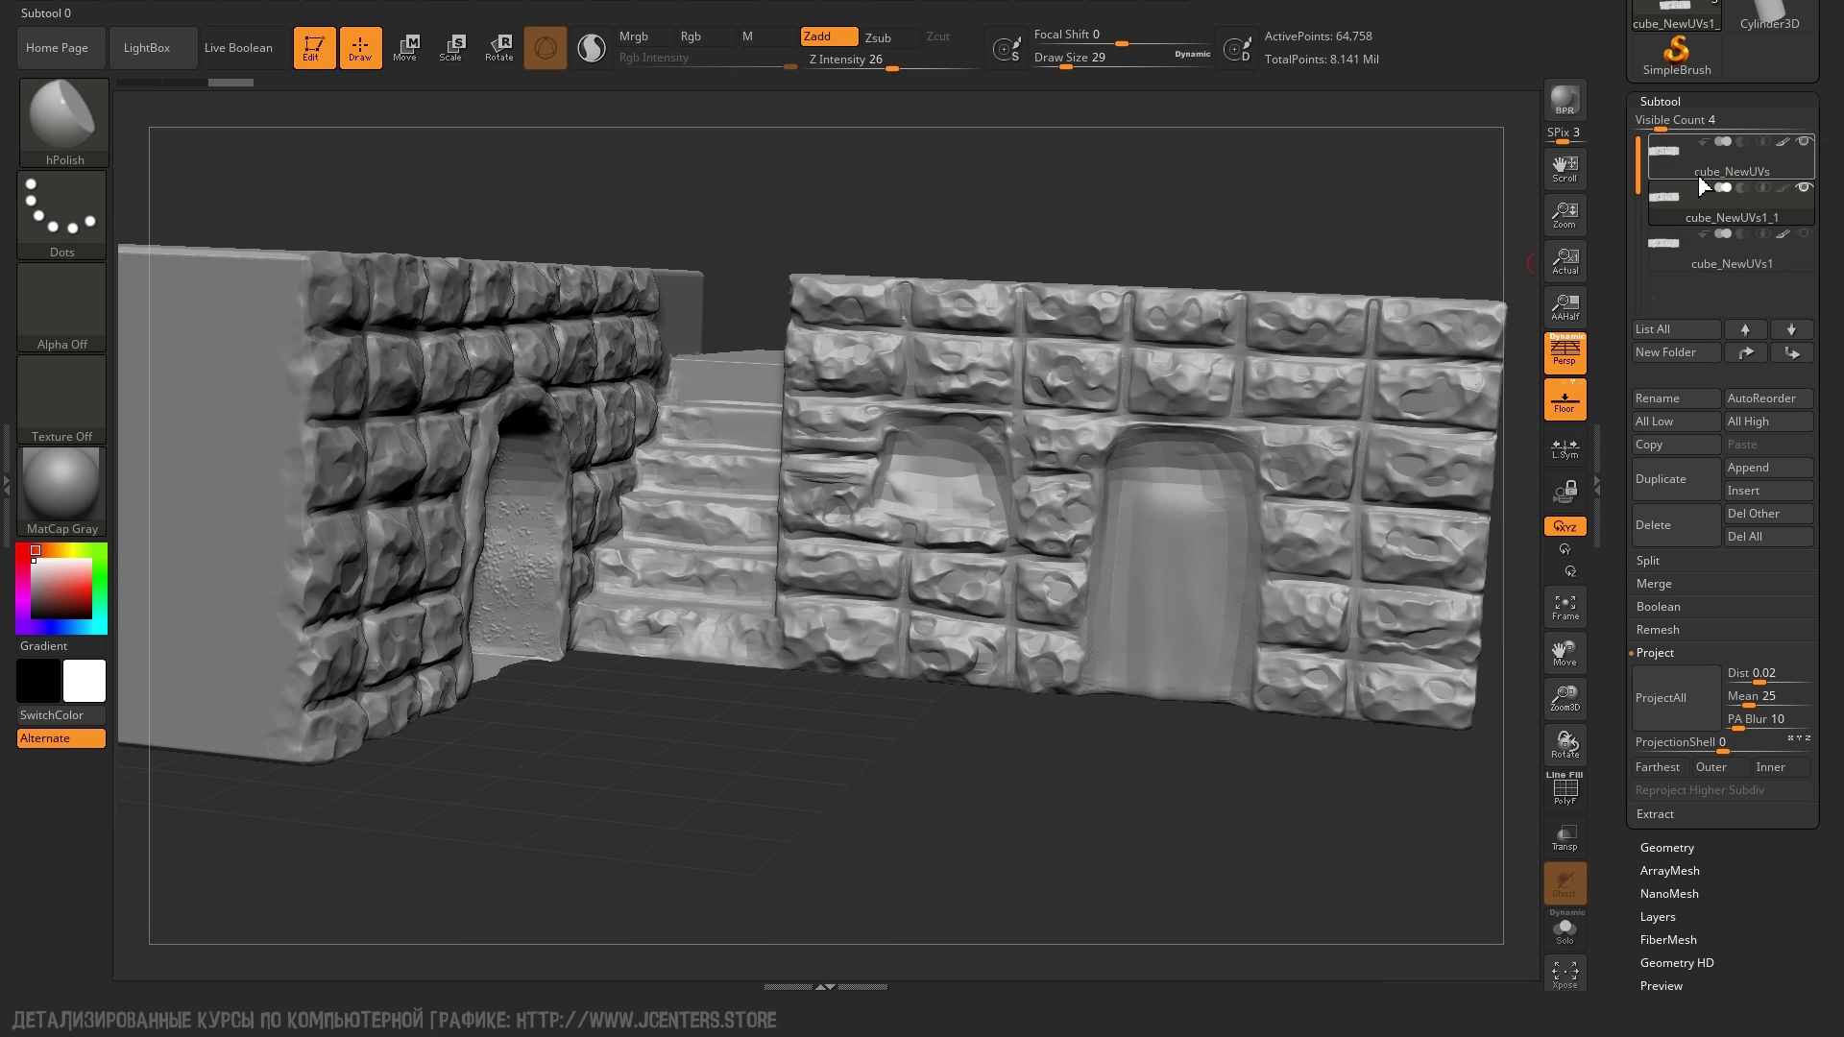
ProjectAll the sculpted detail onto the remeshed copy, hide the original, and step through SDiv levels
left_click(1681, 711)
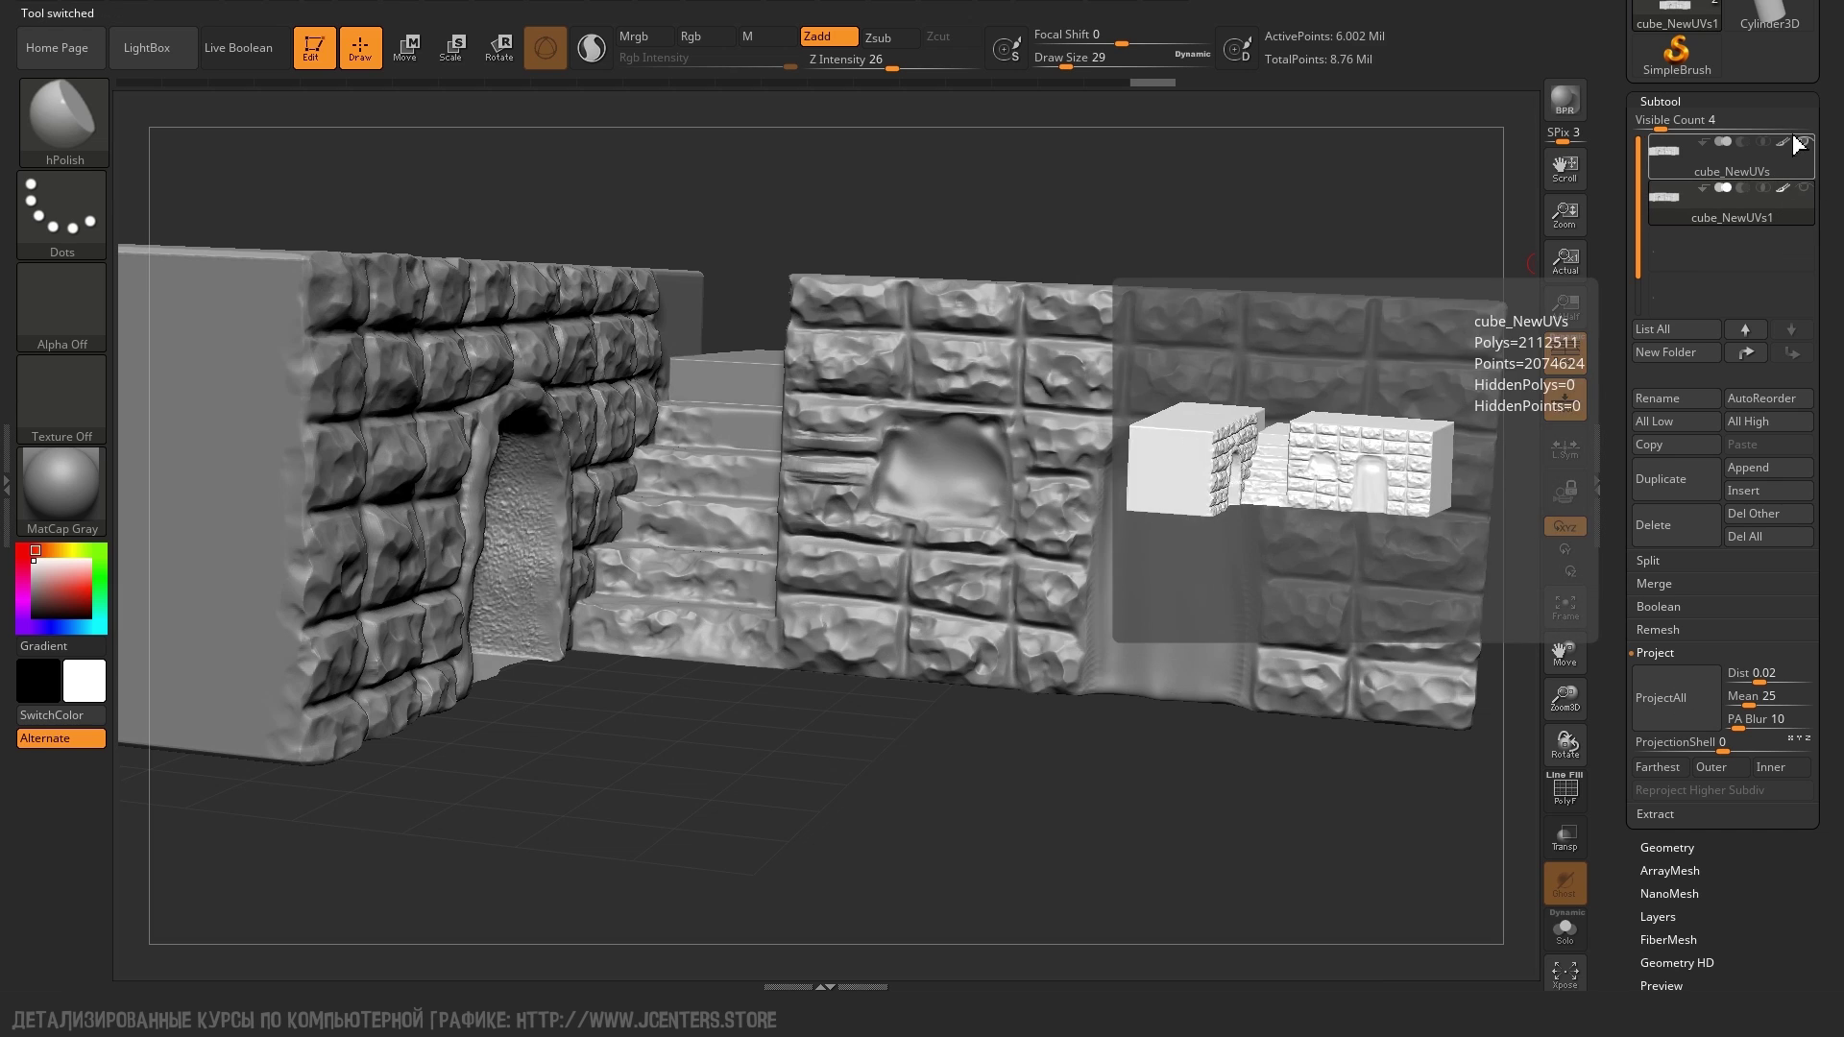
left_click(1805, 142)
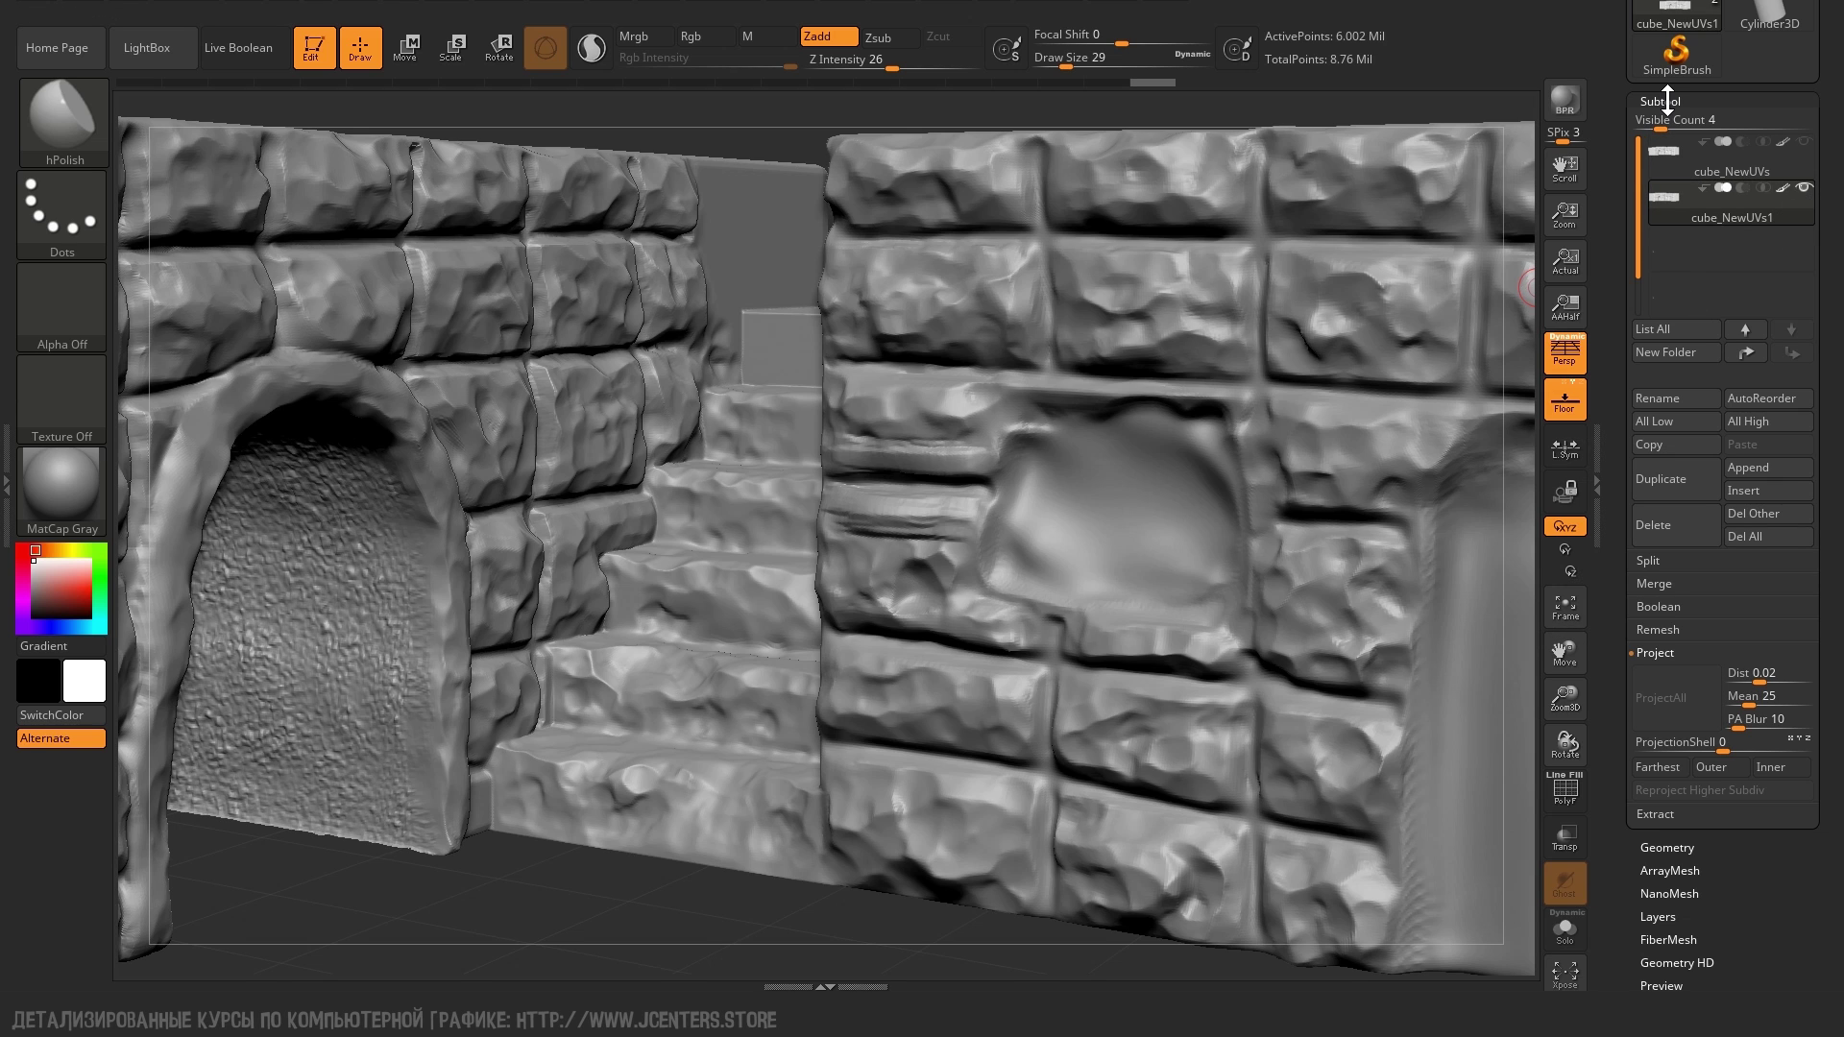
left_click(1661, 101)
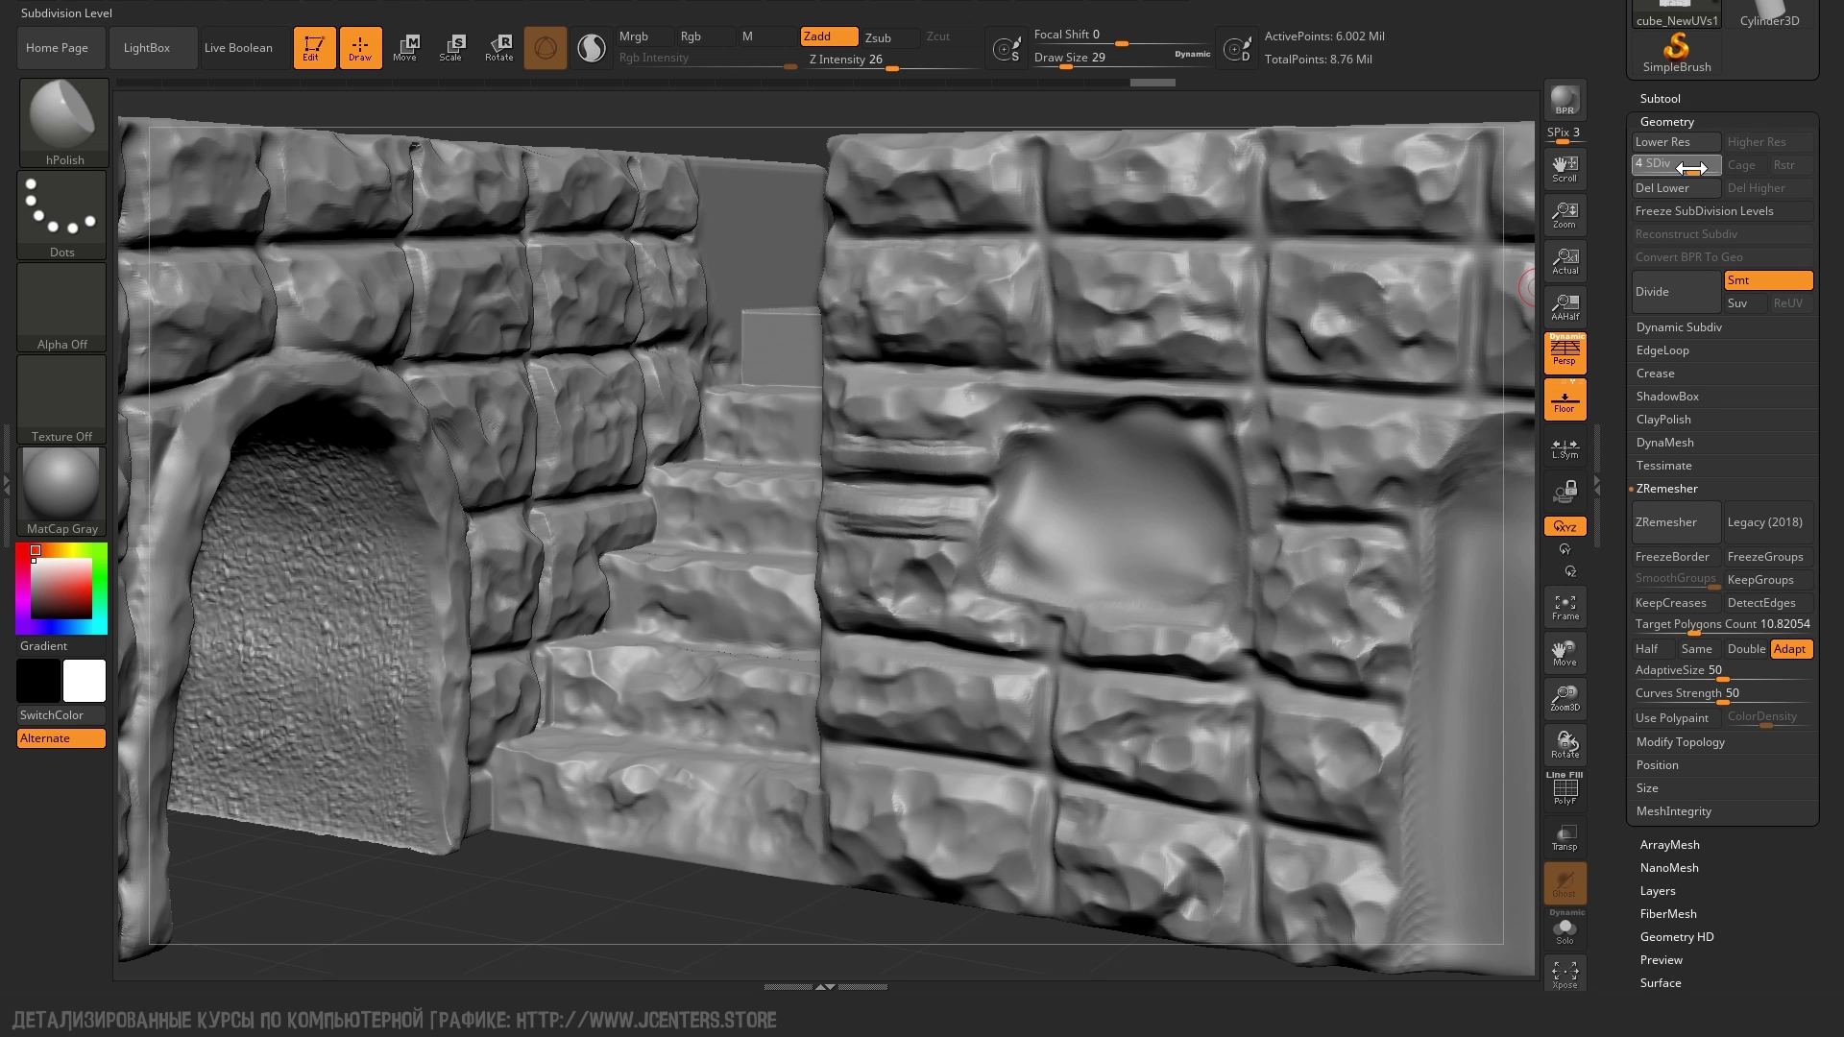
left_click(1636, 164)
left_click(1661, 172)
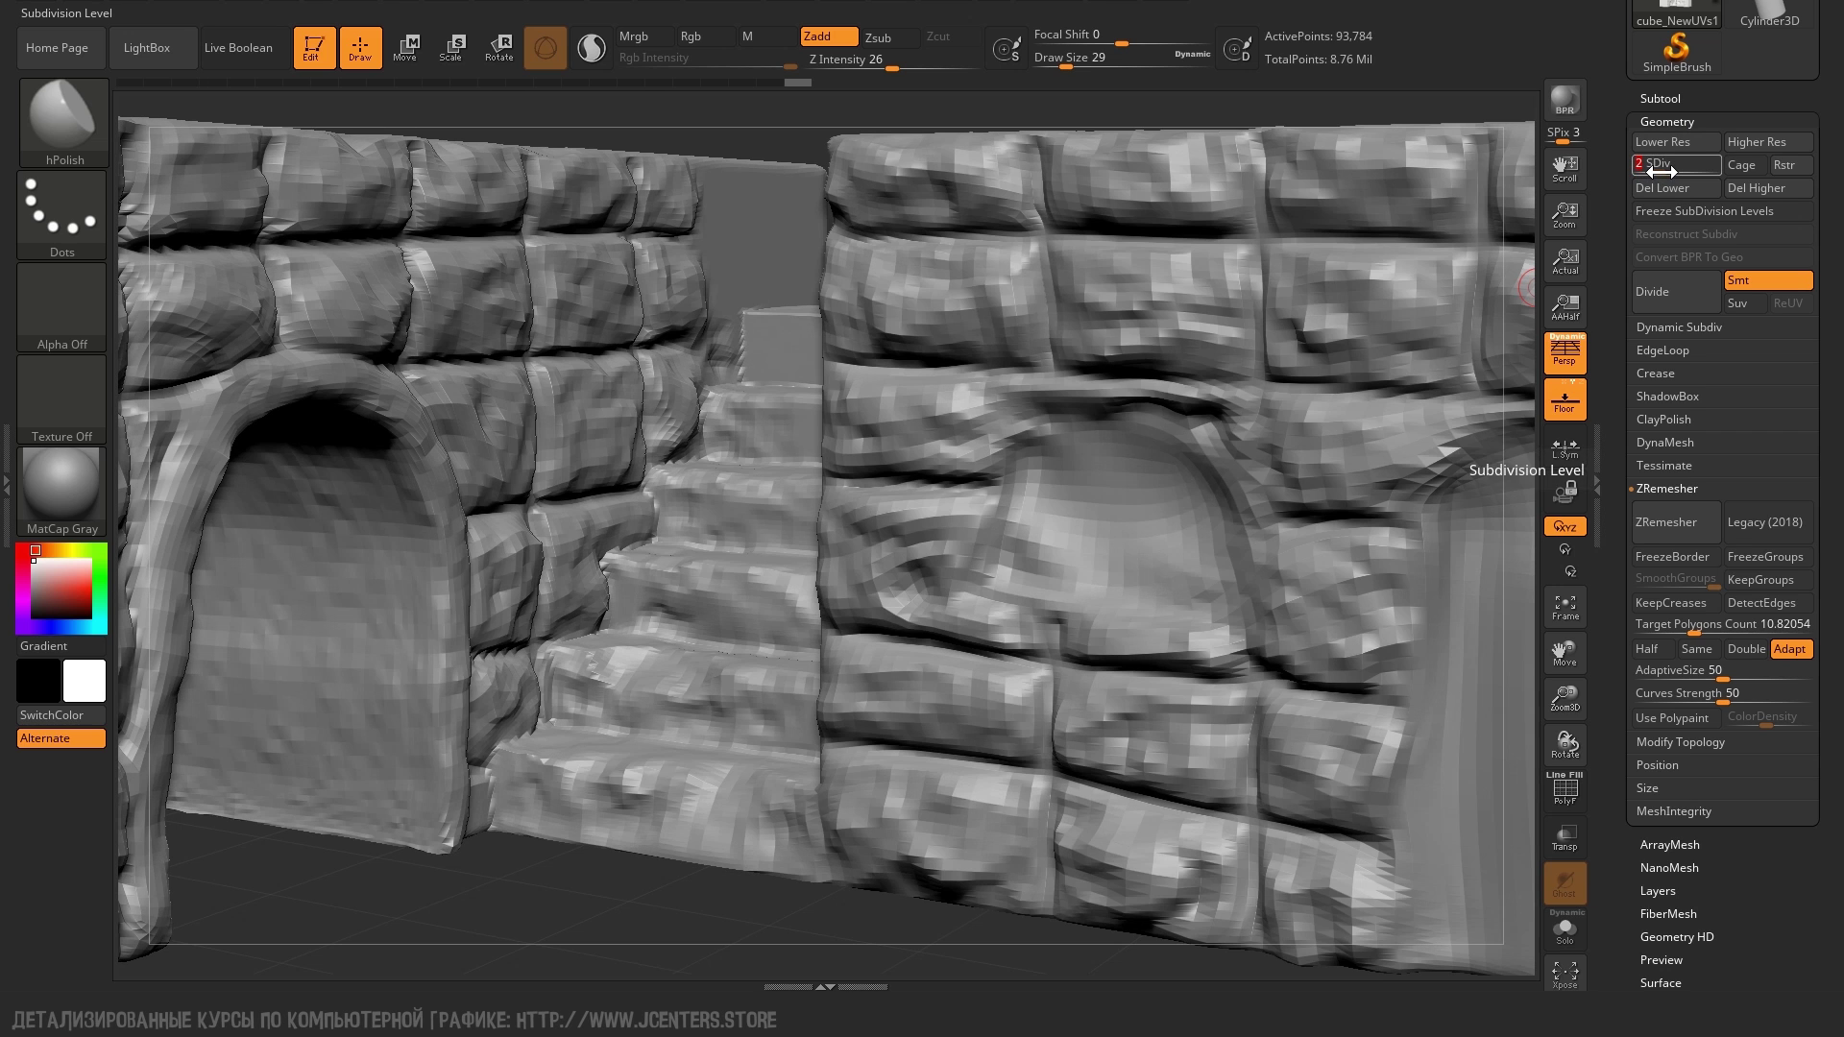
left_click(1639, 168)
Frame the wall, raise to subdivision level 2, and inspect the bricks up close
key("f")
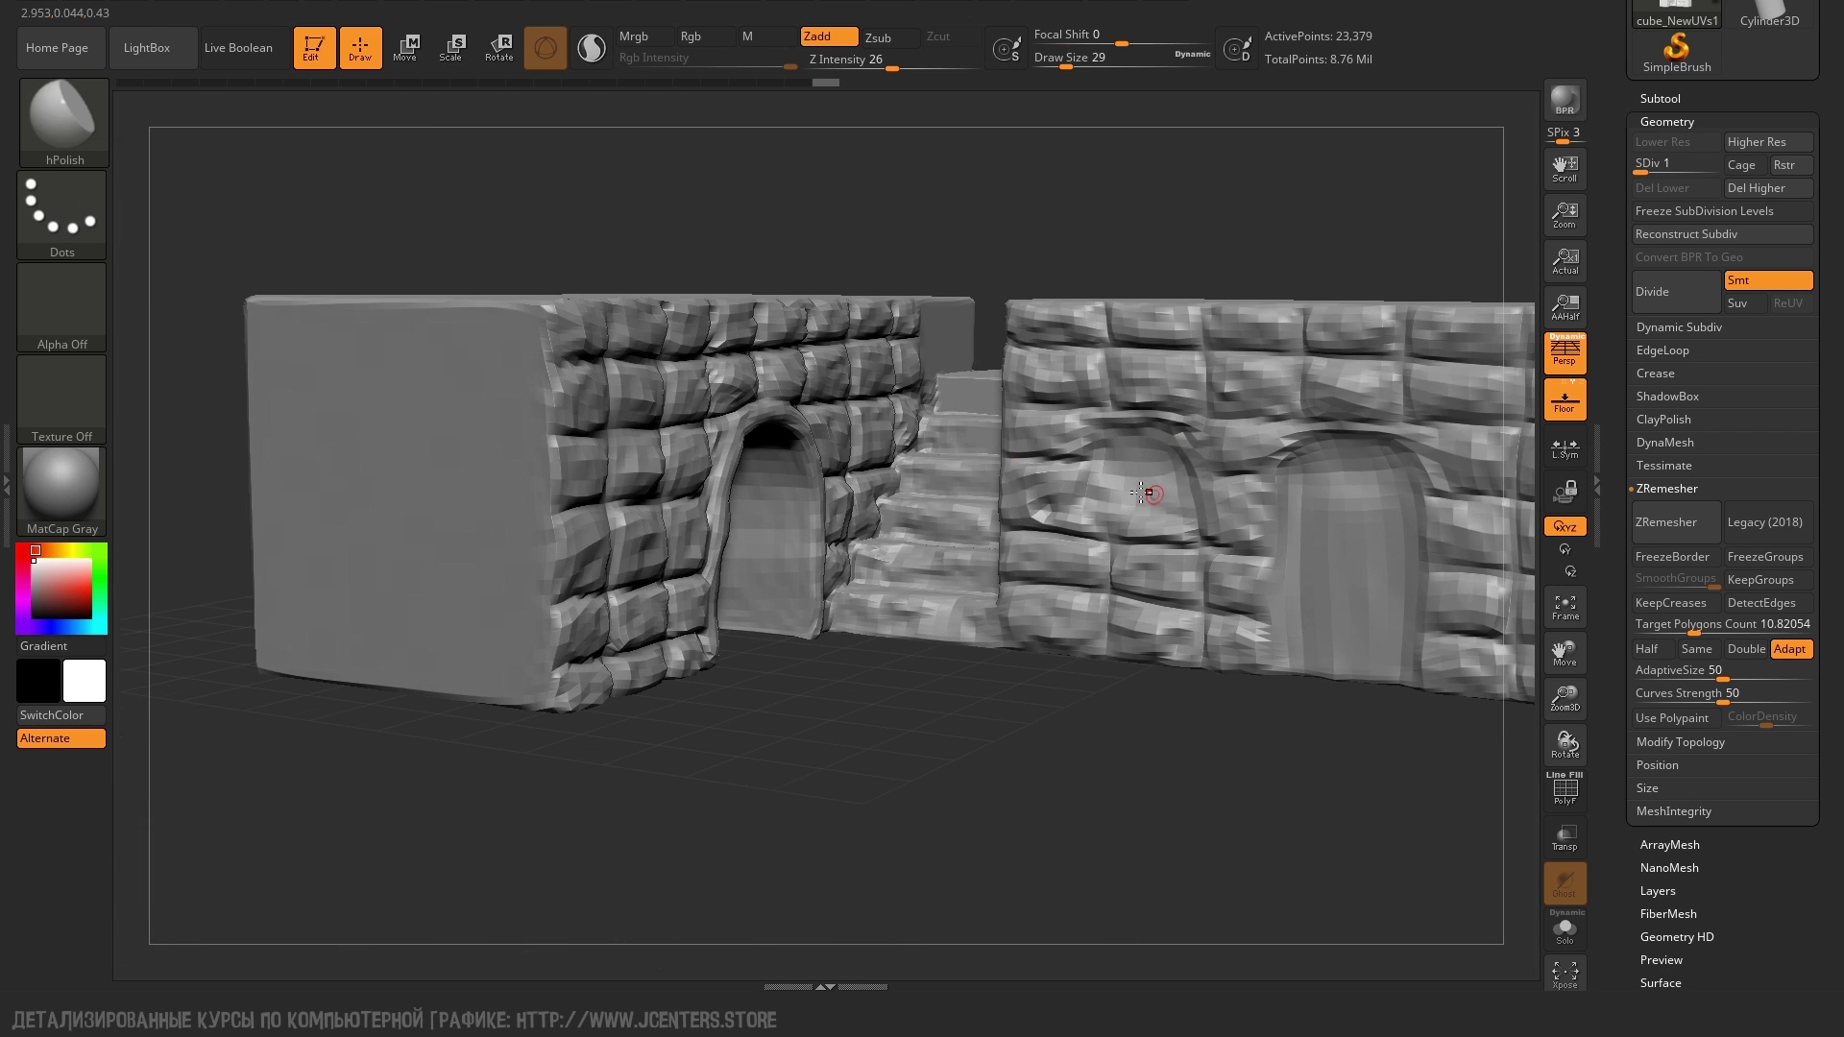
right_click_drag(1180, 443, 1095, 504)
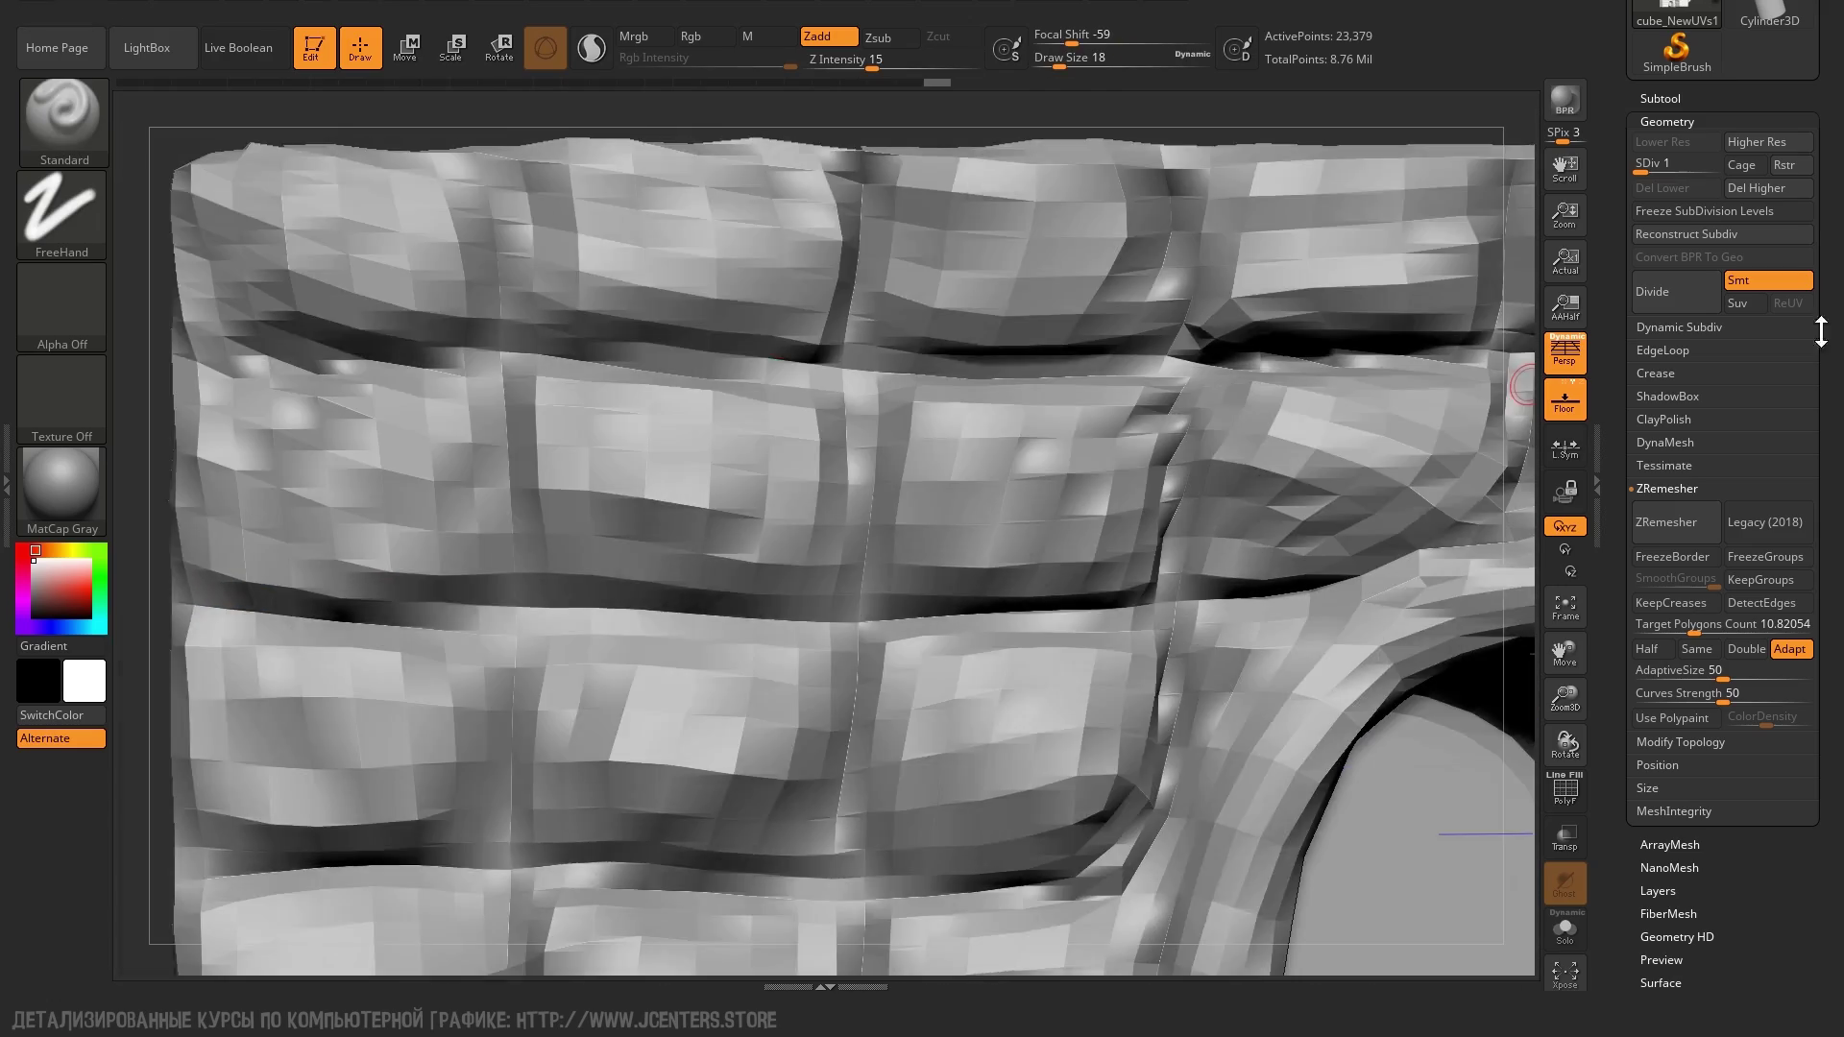
key("d")
mouse_move(588, 317)
right_mouse_down()
mouse_move(512, 363)
mouse_move(684, 369)
mouse_move(653, 454)
right_mouse_up()
mouse_move(845, 480)
right_mouse_down("alt")
mouse_move(934, 428)
mouse_move(843, 463)
right_mouse_up("alt")
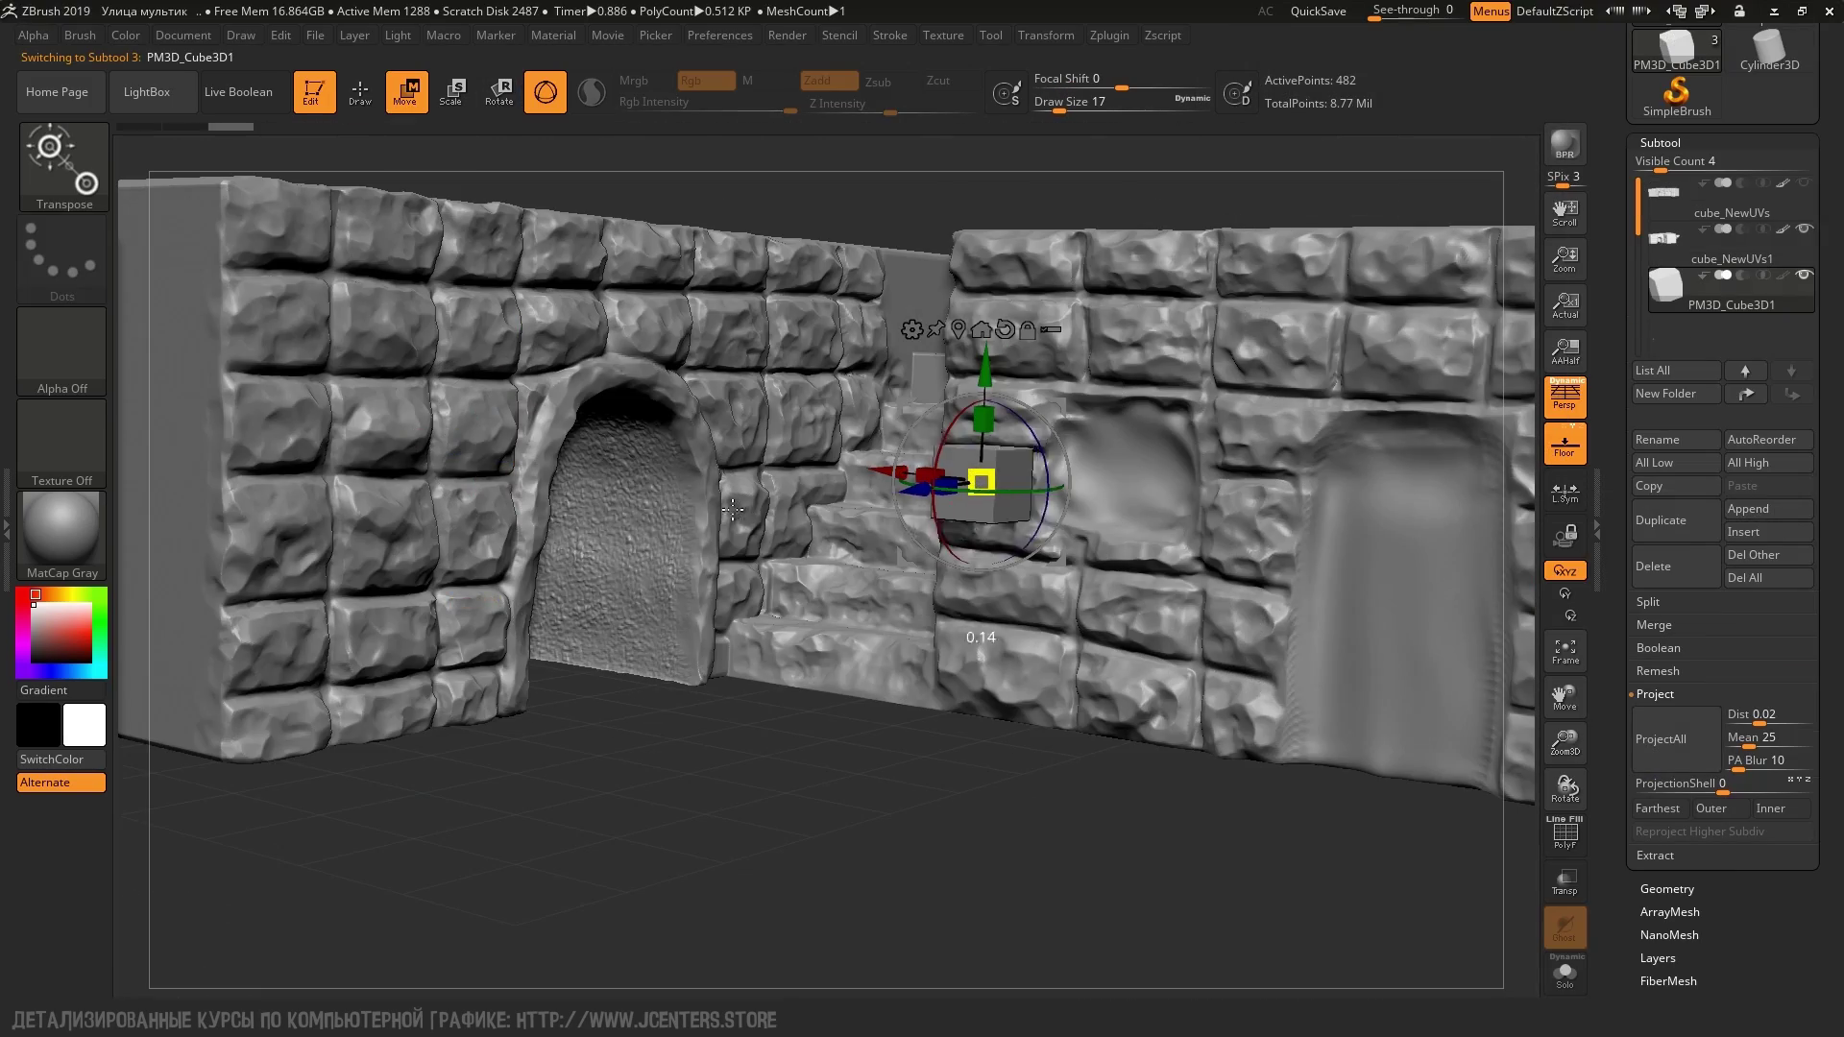
Rough out the new stone block's faces with the TrimDynamic and hPolish brushes
mouse_move(733, 203)
right_mouse_down()
mouse_move(704, 716)
mouse_move(670, 598)
mouse_move(663, 622)
right_mouse_up()
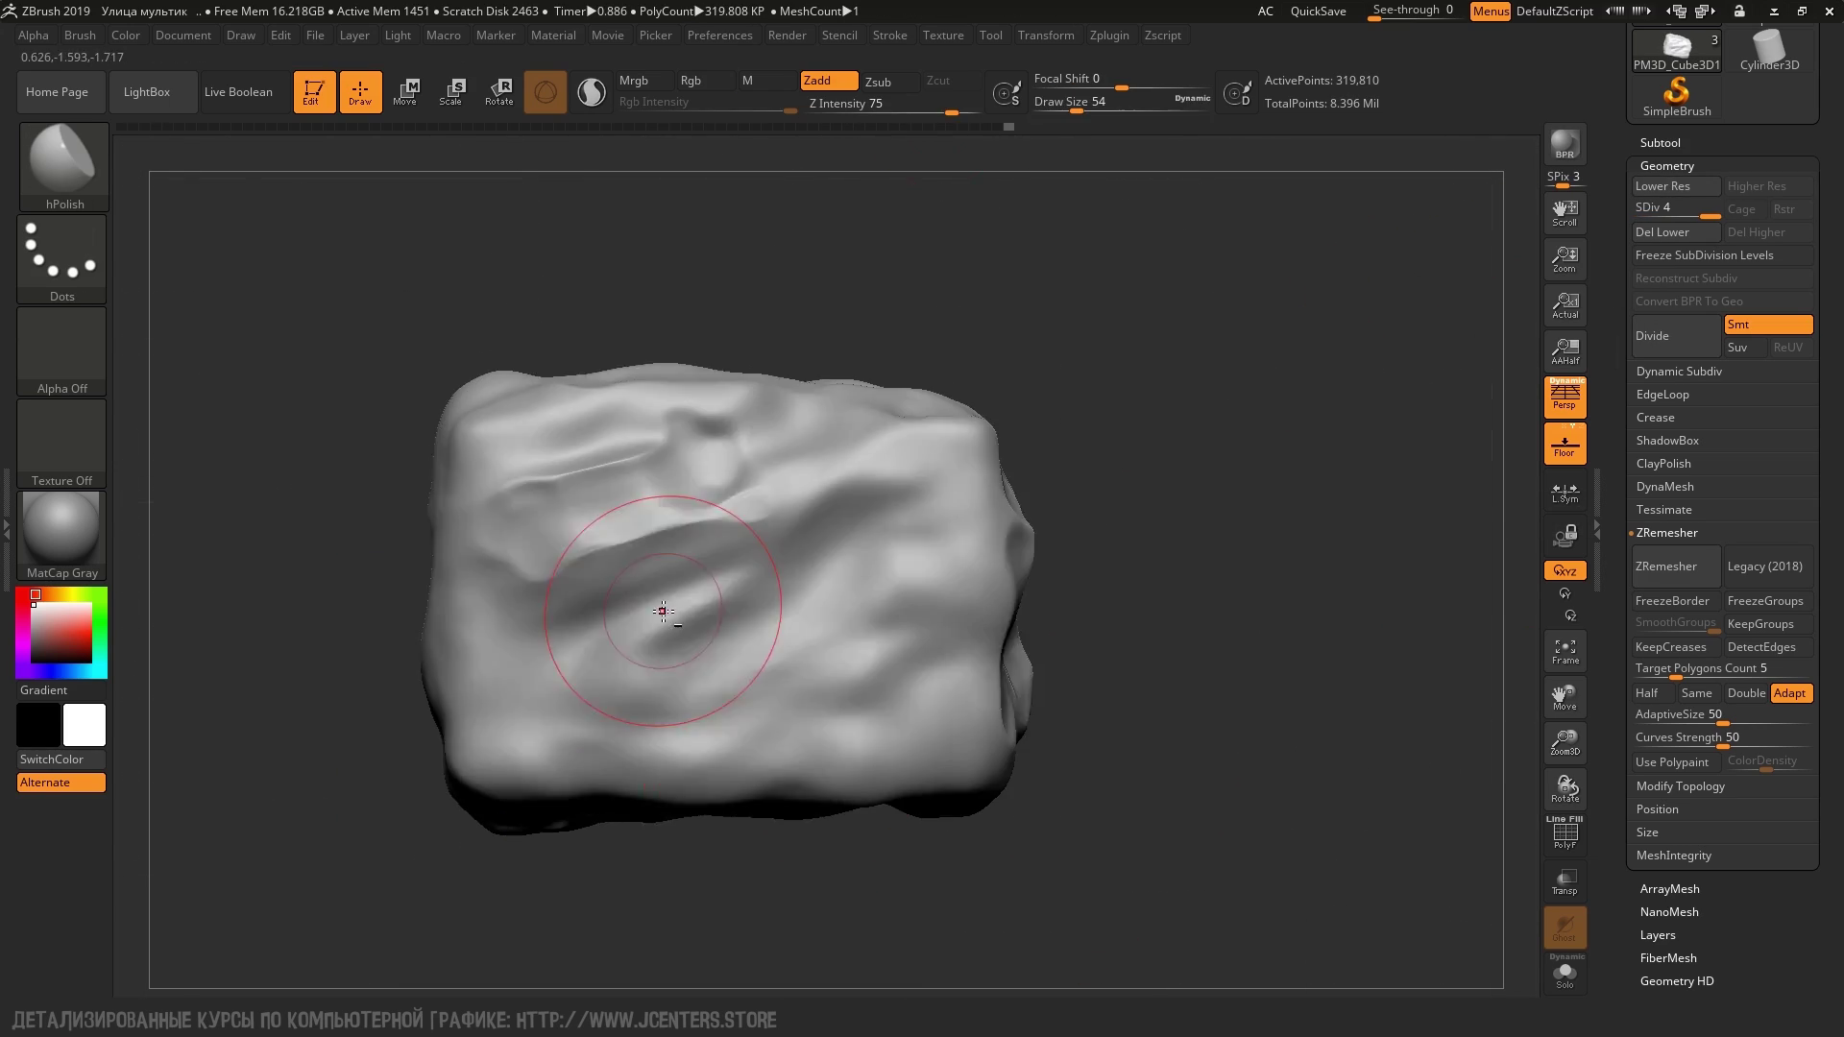
key("b")
key("t")
key("d")
mouse_move(939, 528)
left_mouse_down()
mouse_move(732, 586)
mouse_move(780, 471)
left_mouse_up()
key("b")
key("h")
key("p")
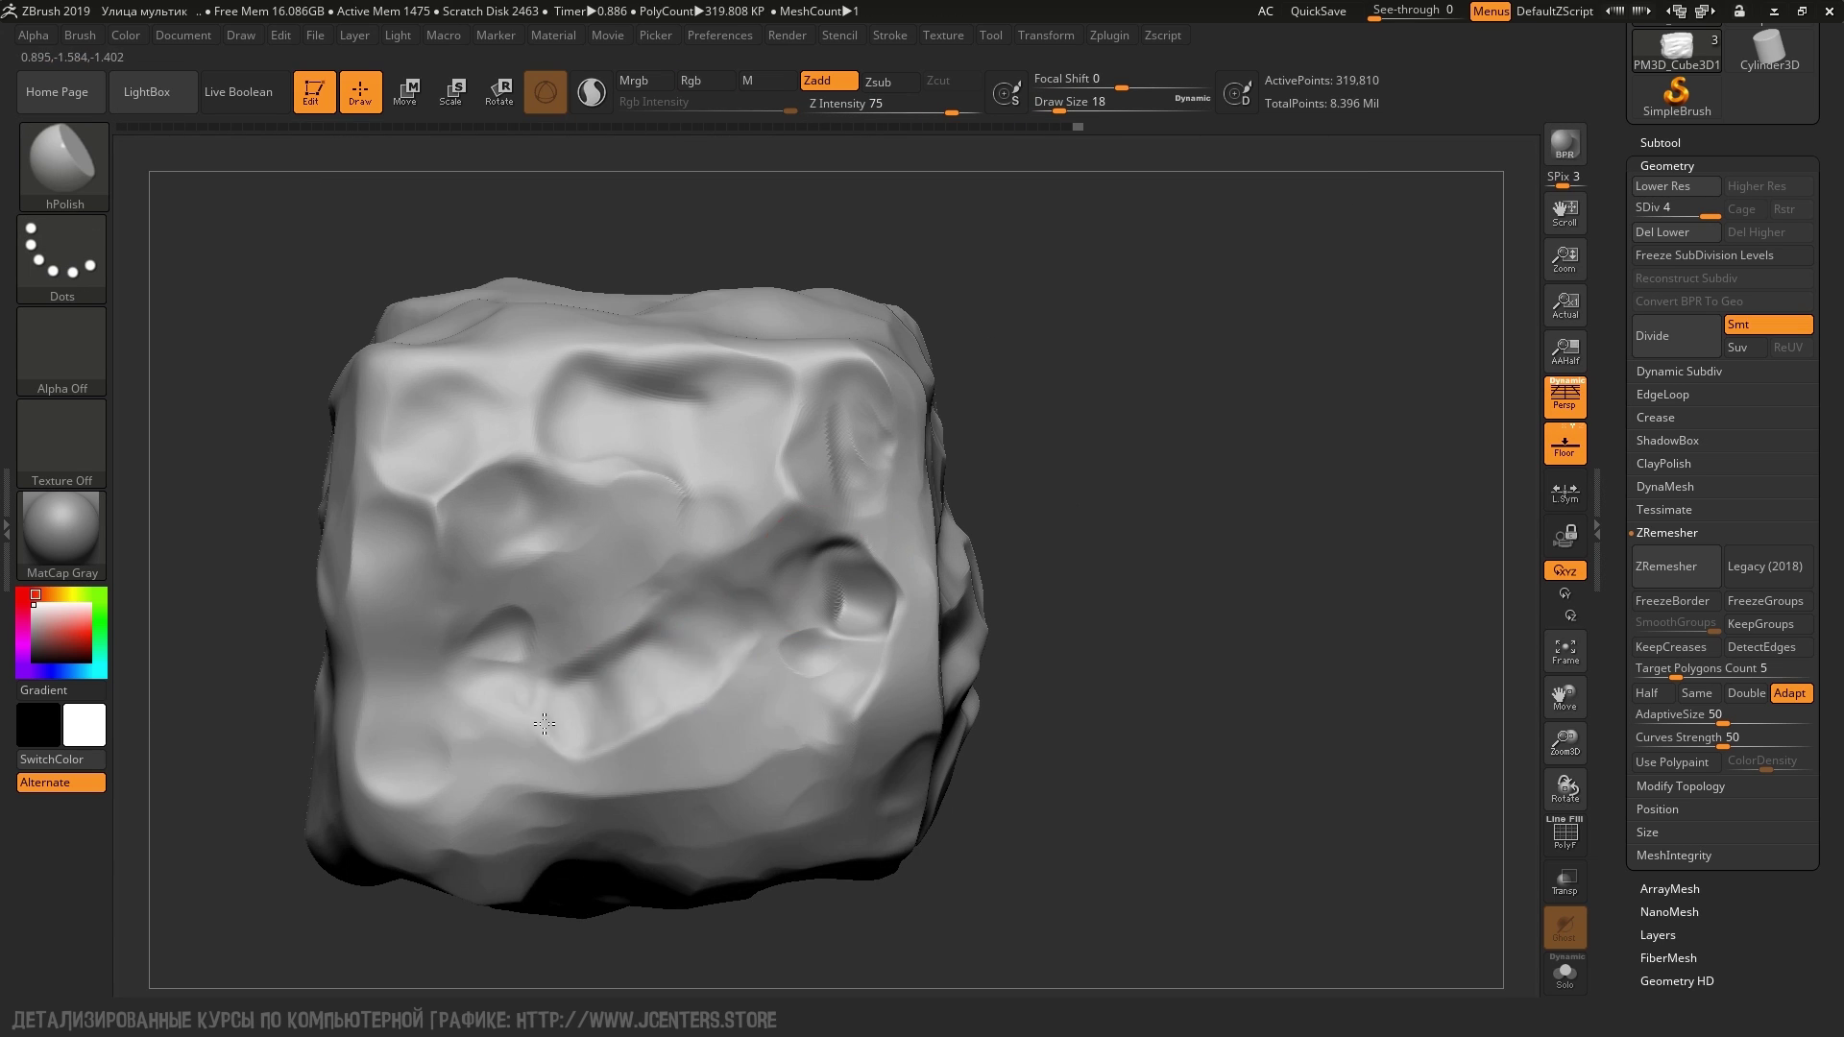
mouse_move(465, 472)
left_mouse_down()
mouse_move(638, 335)
mouse_move(923, 487)
mouse_move(679, 329)
mouse_move(432, 412)
mouse_move(514, 625)
mouse_move(805, 629)
mouse_move(700, 473)
mouse_move(872, 472)
mouse_move(478, 350)
mouse_move(551, 407)
mouse_move(465, 573)
mouse_move(755, 629)
mouse_move(817, 288)
mouse_move(769, 385)
mouse_move(816, 337)
mouse_move(703, 478)
left_mouse_up()
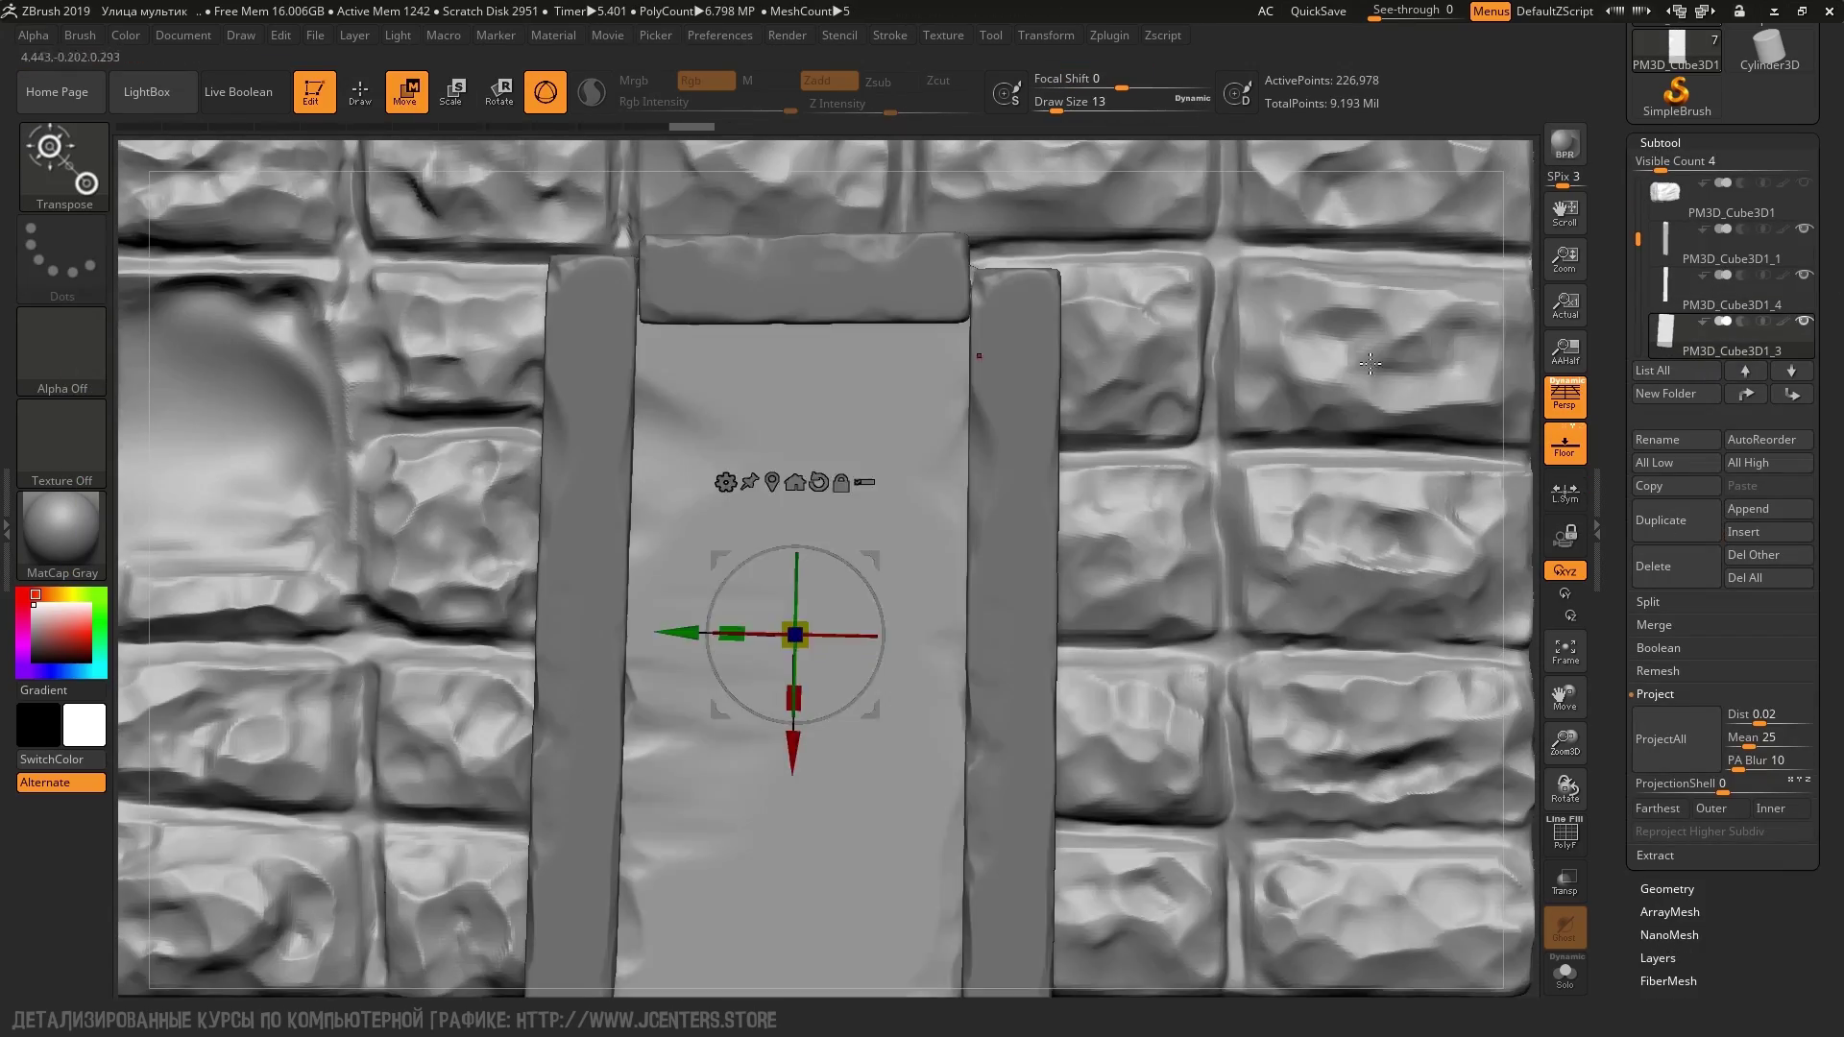
Bring up the brush library with the B shortcut
key("b")
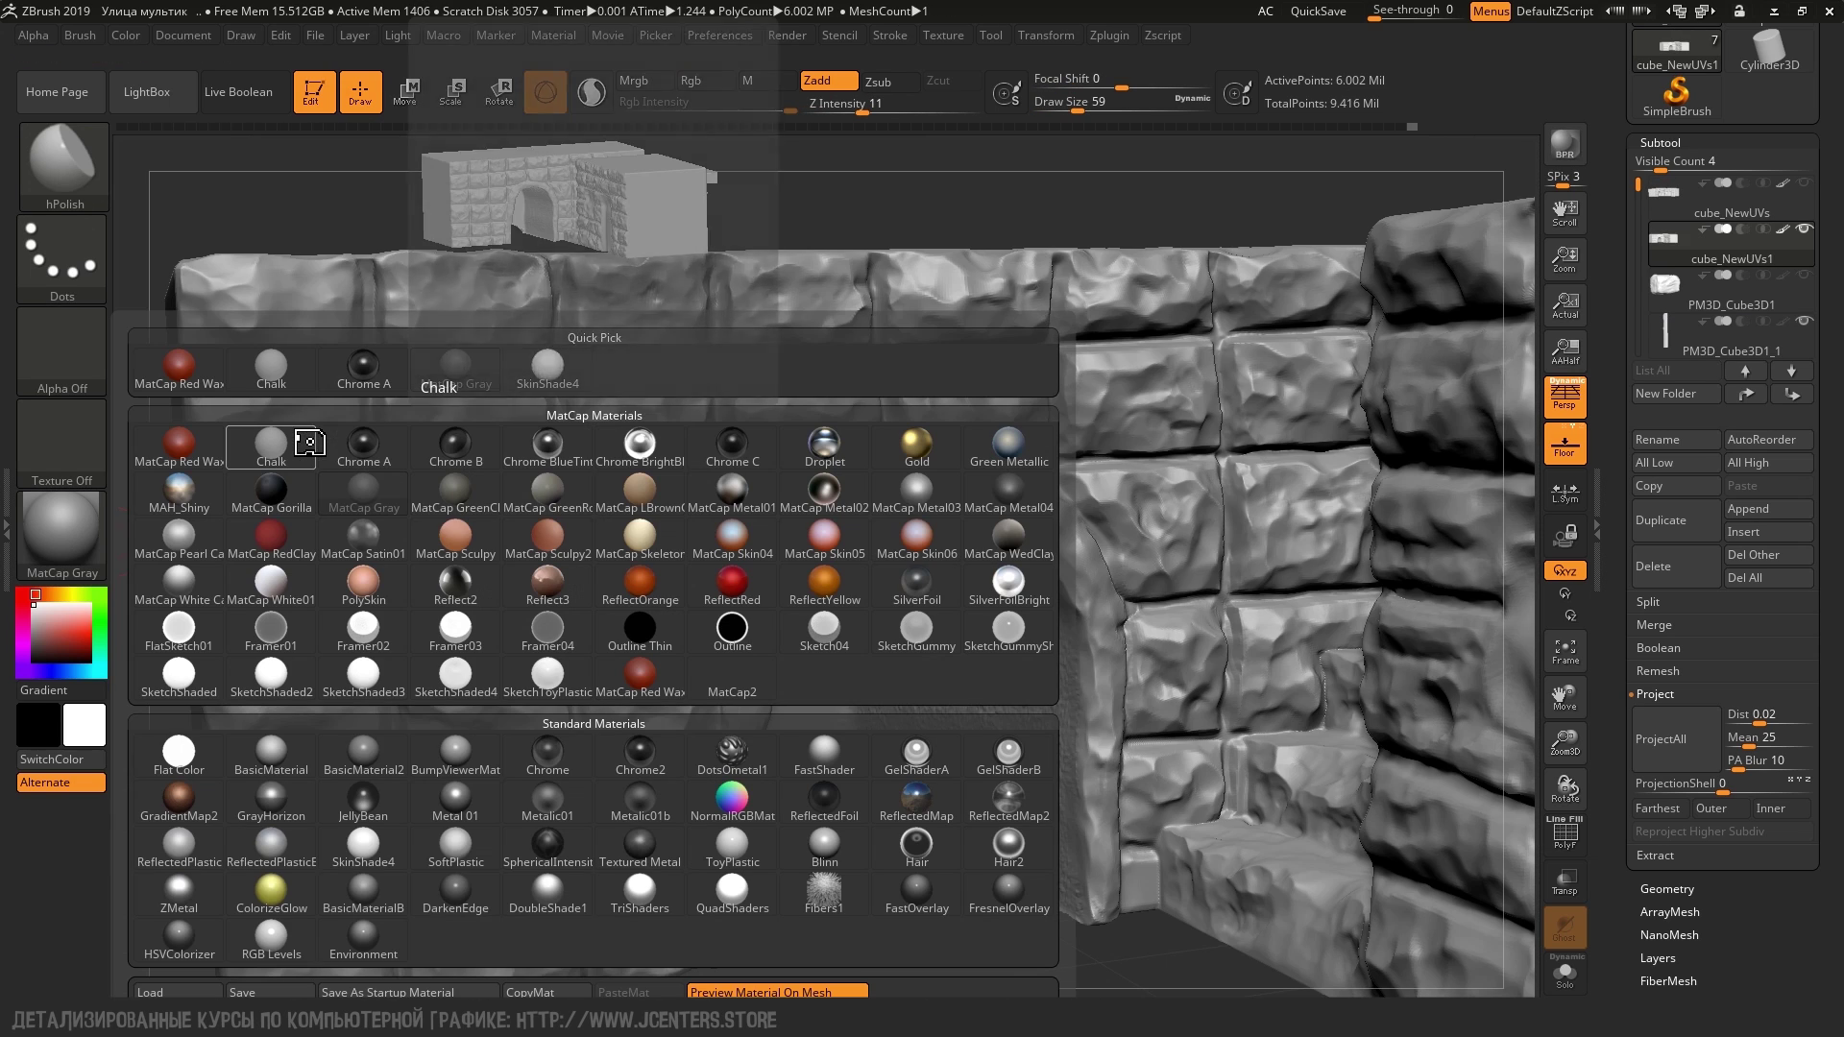
Apply the SkinShade4 material to the stone wall and polypaint it dark blue-grey
left_click(432, 697)
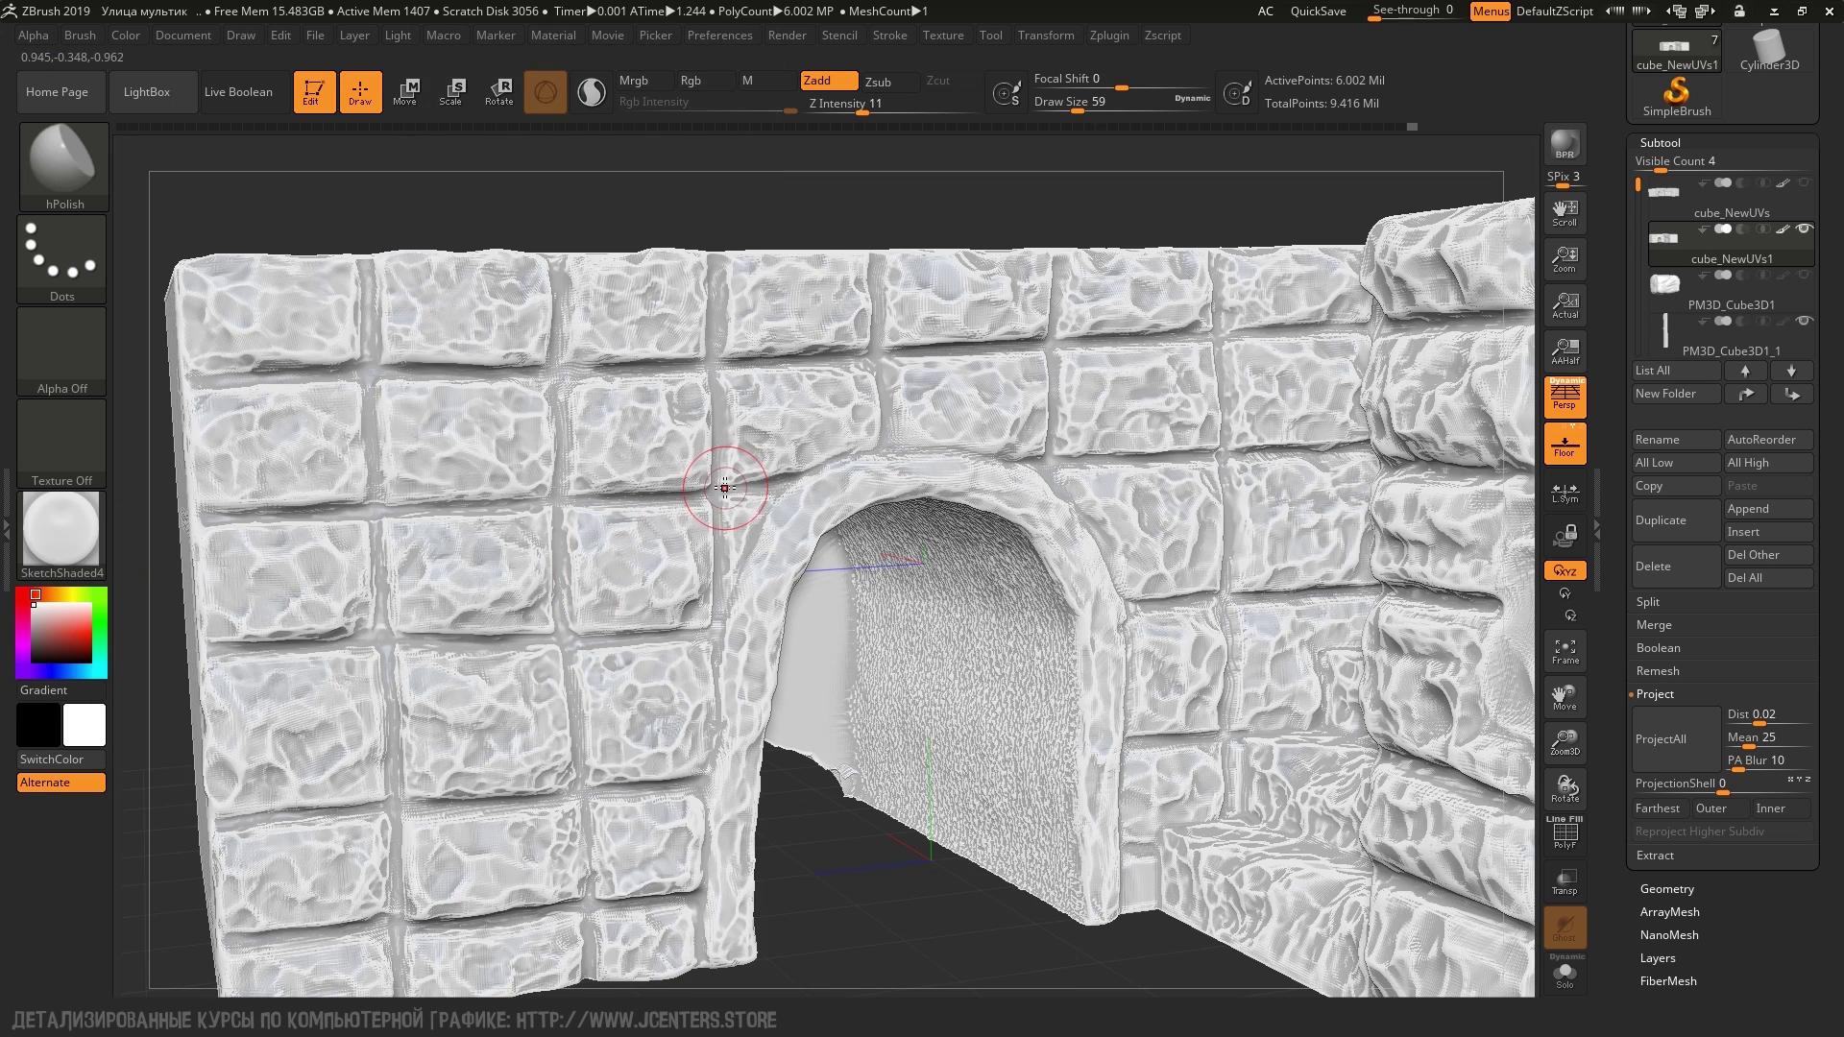
left_click(64, 532)
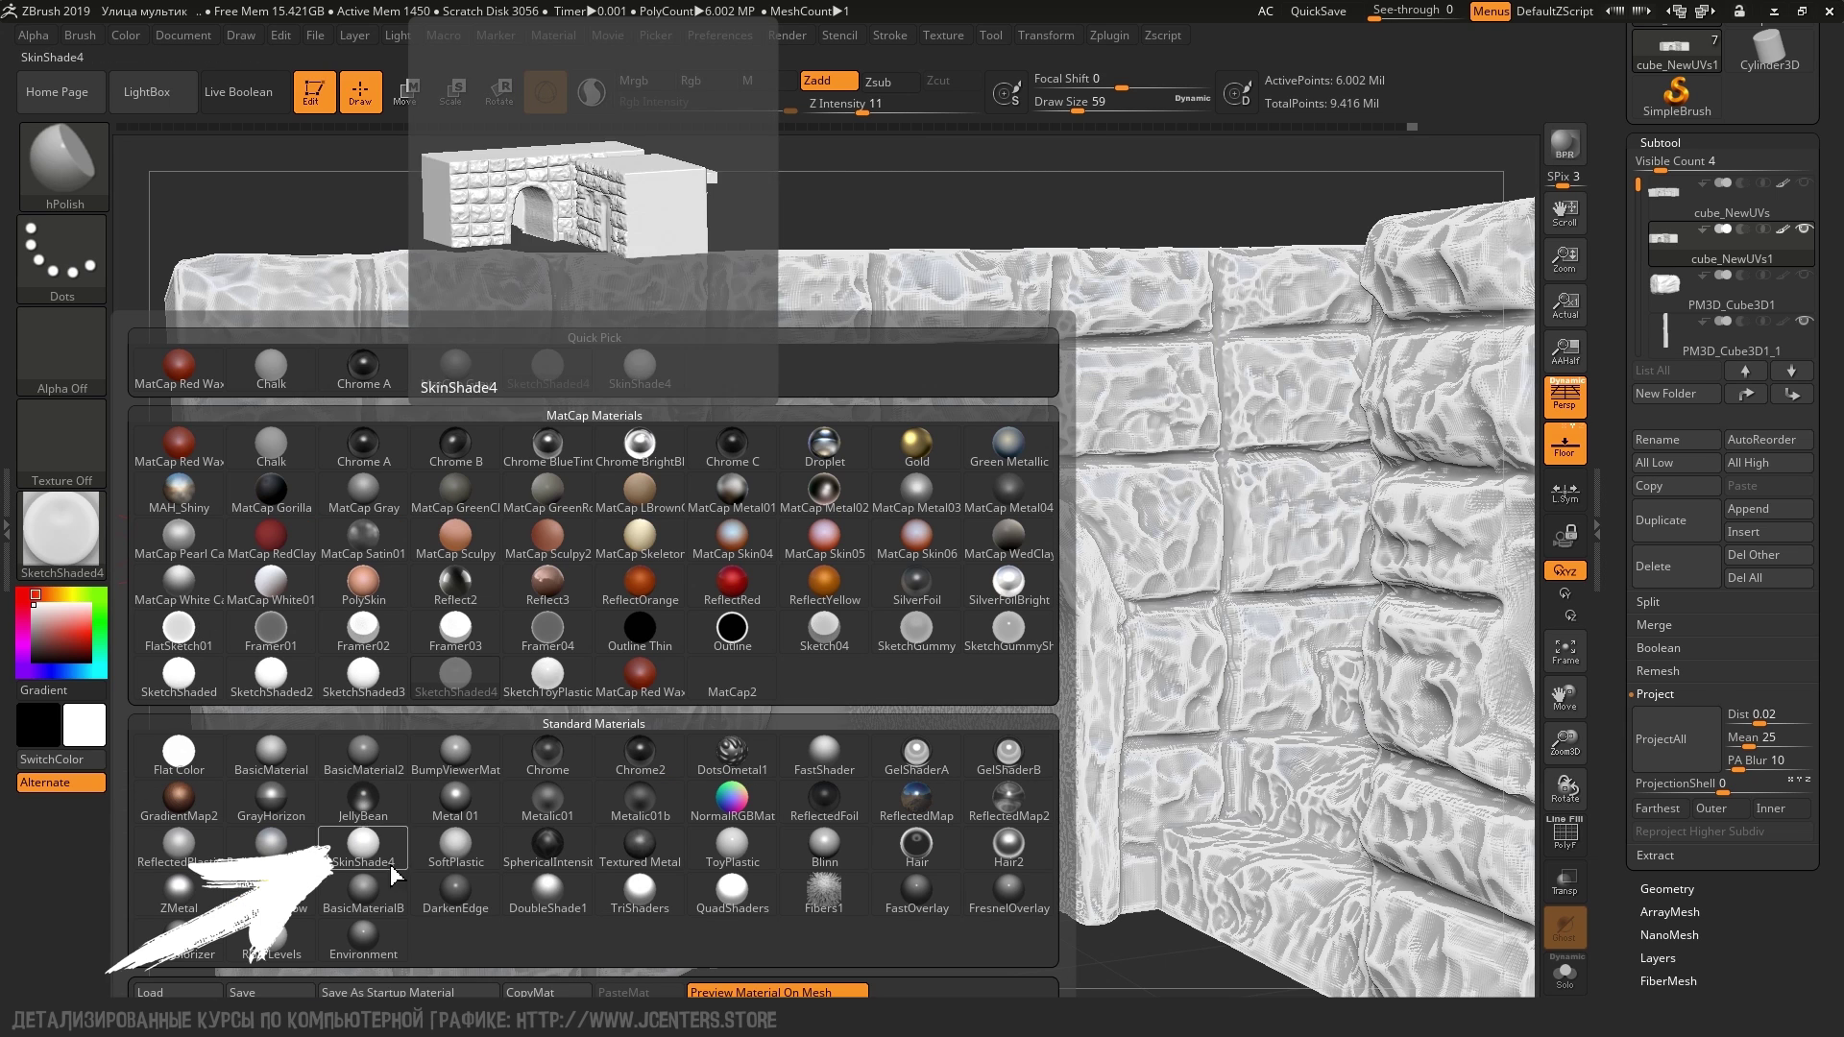
left_click(363, 845)
left_click_drag(145, 586, 82, 591)
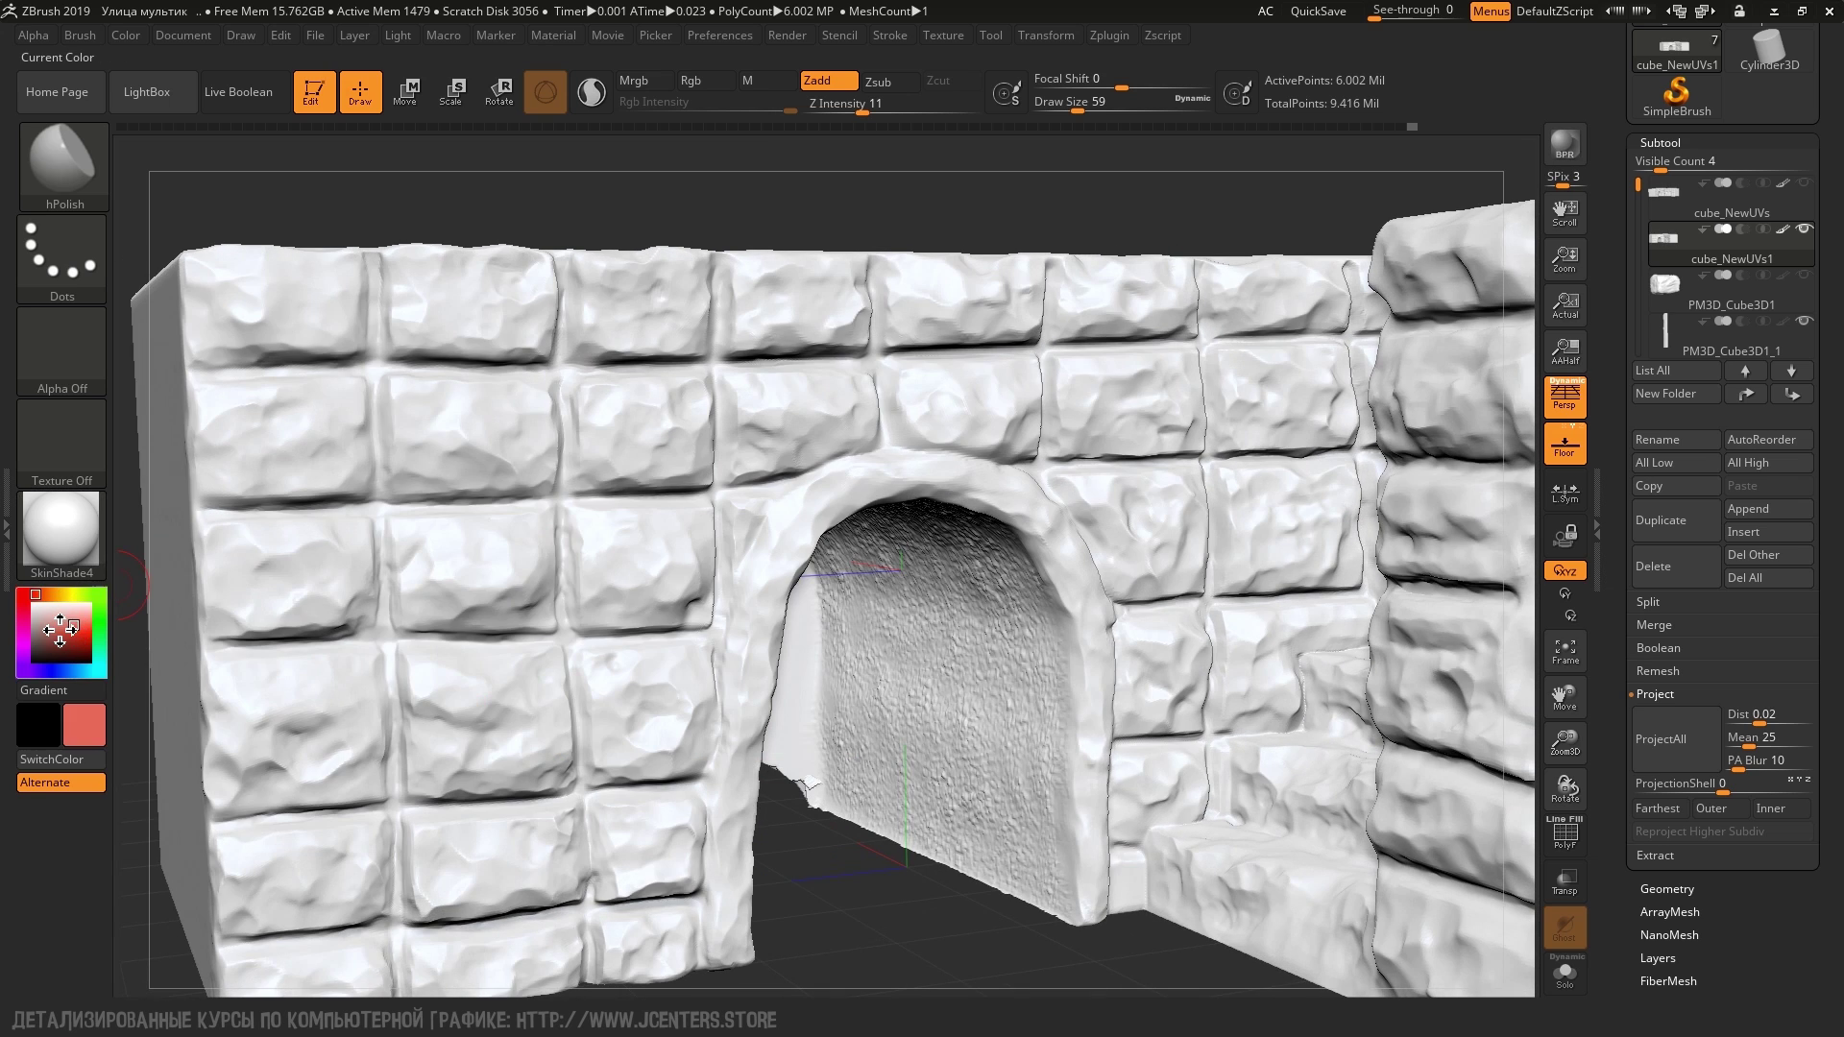
left_click(1709, 140)
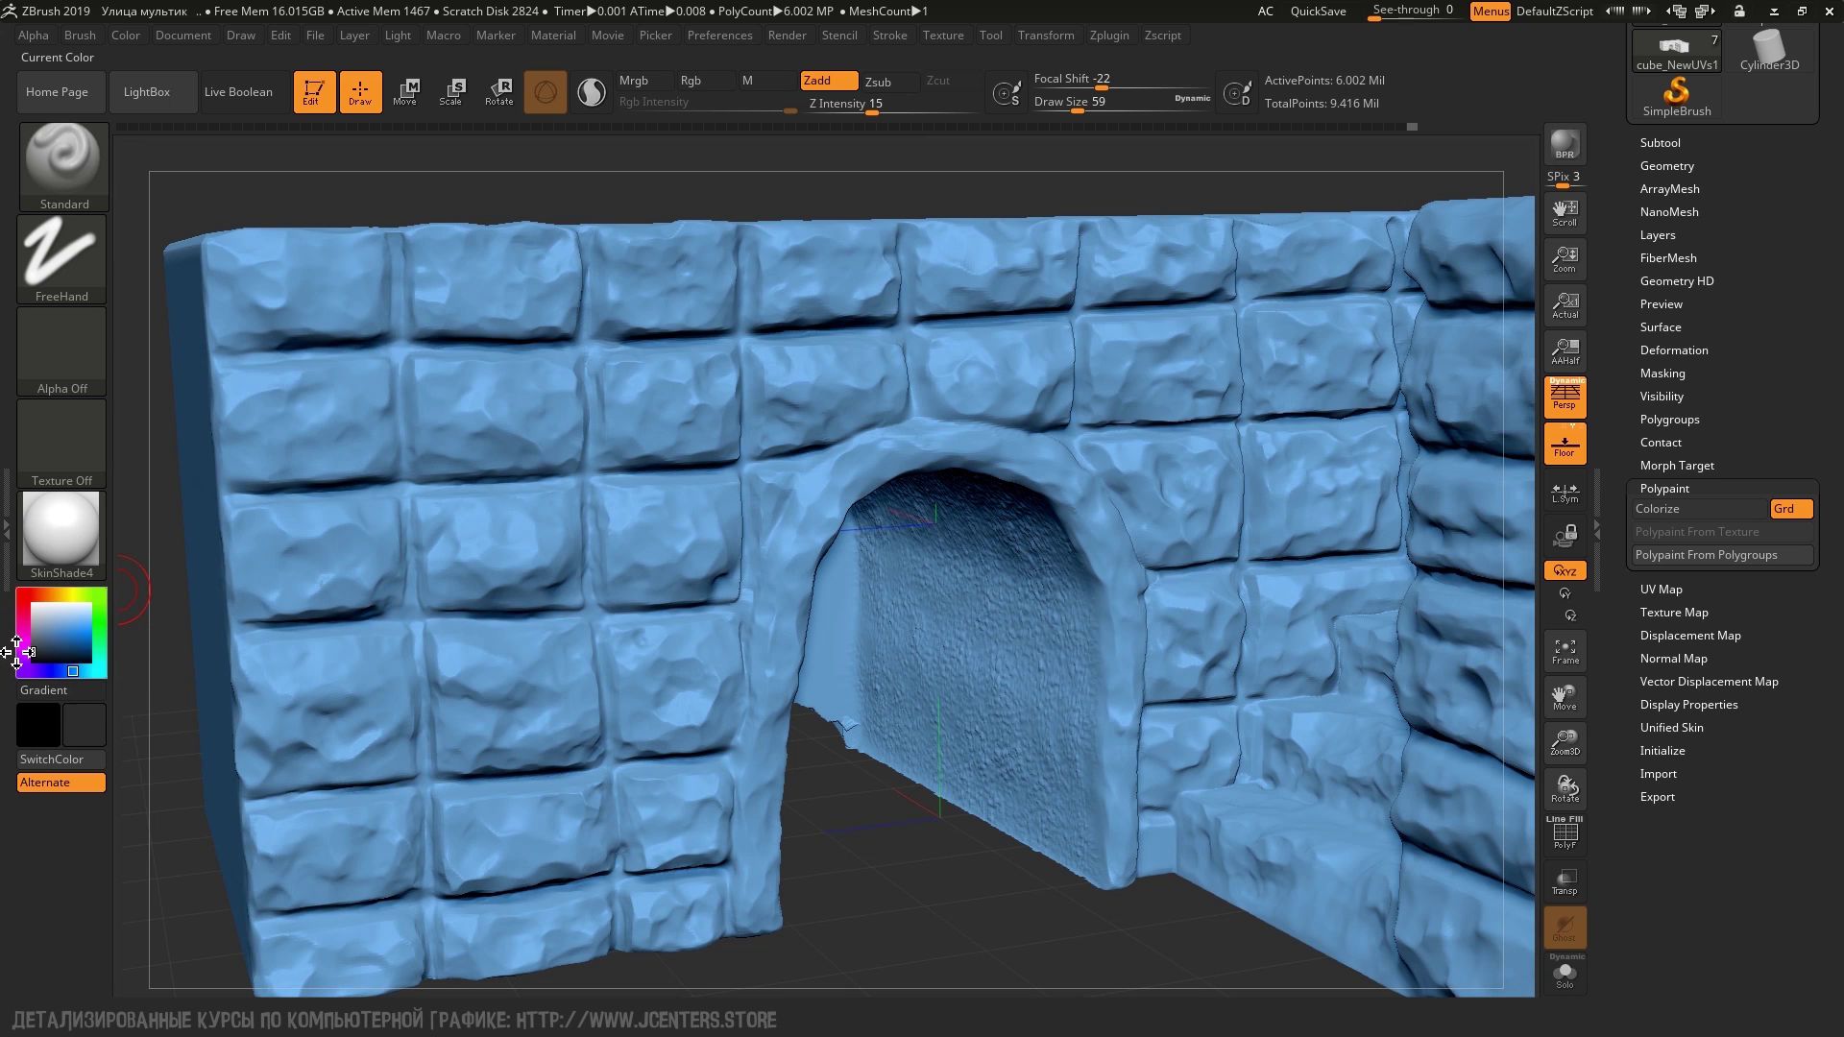
left_click(37, 643)
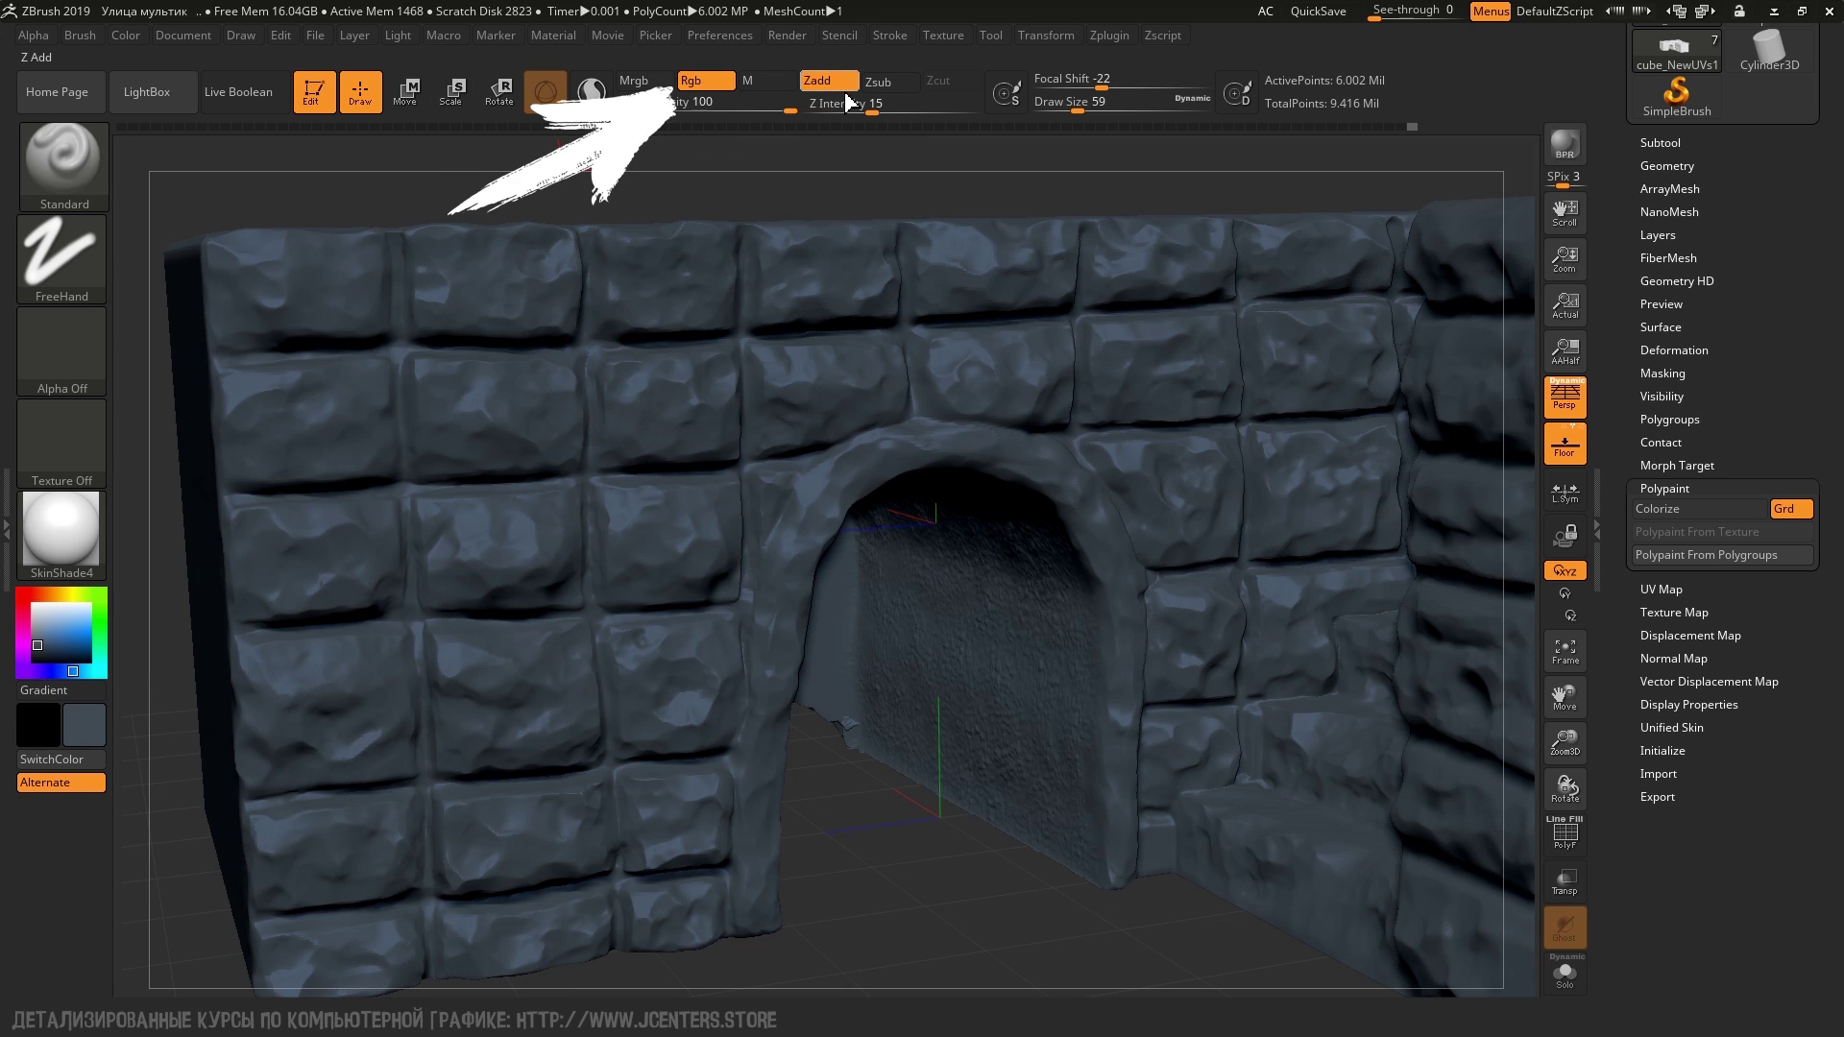
left_click_drag(654, 376, 672, 384)
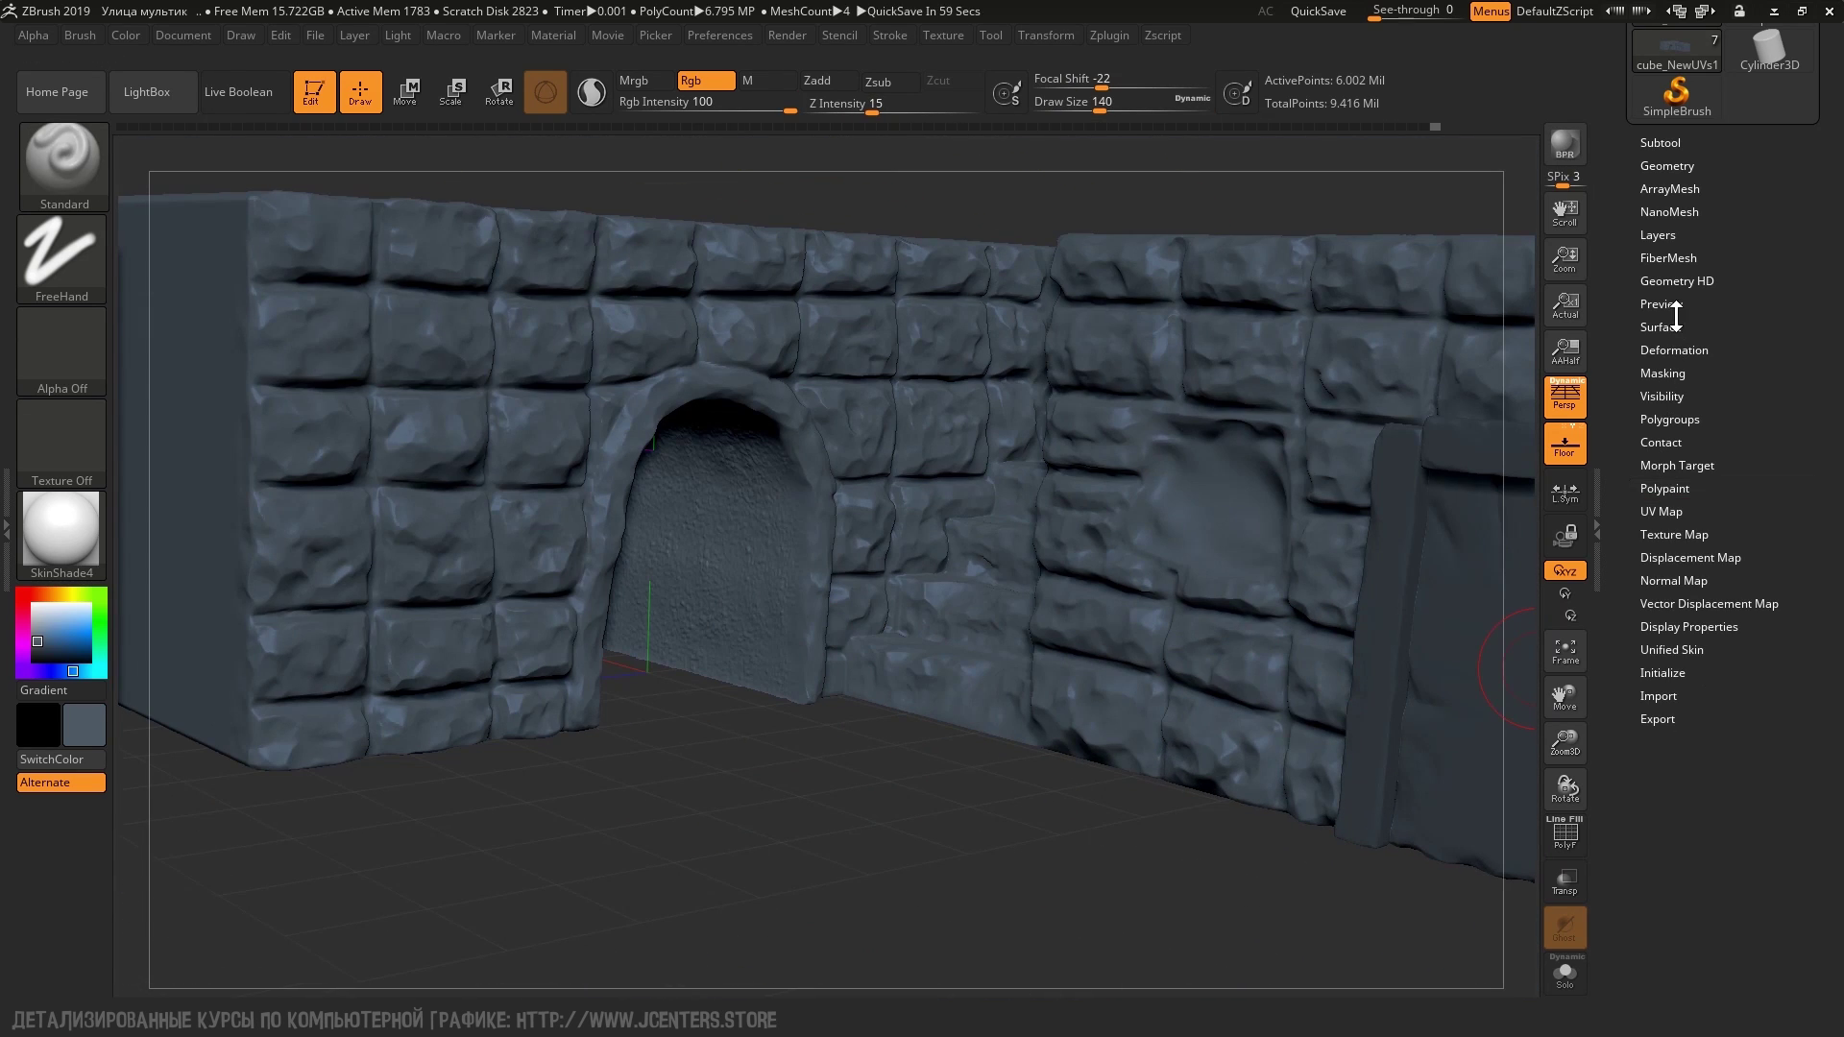
Mask the wall by ambient occlusion at about 2.8 intensity, then invert the mask
left_click(1664, 372)
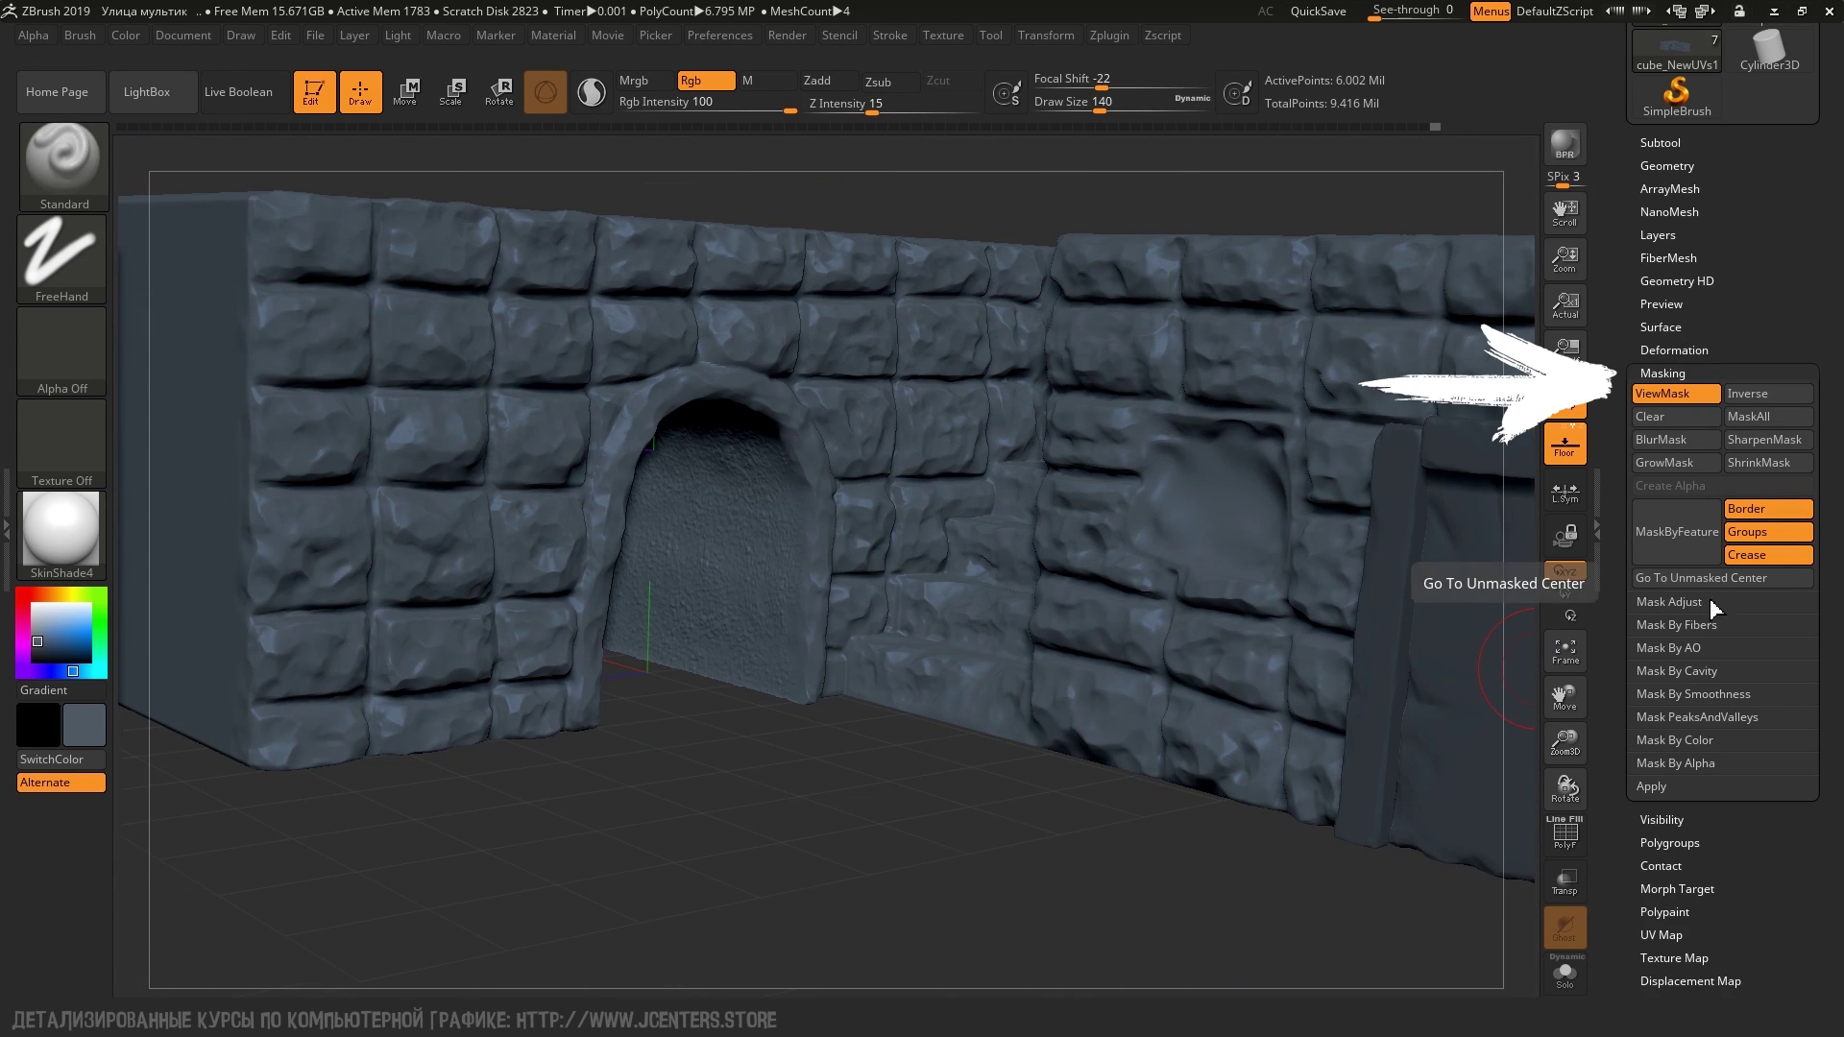
left_click(1704, 671)
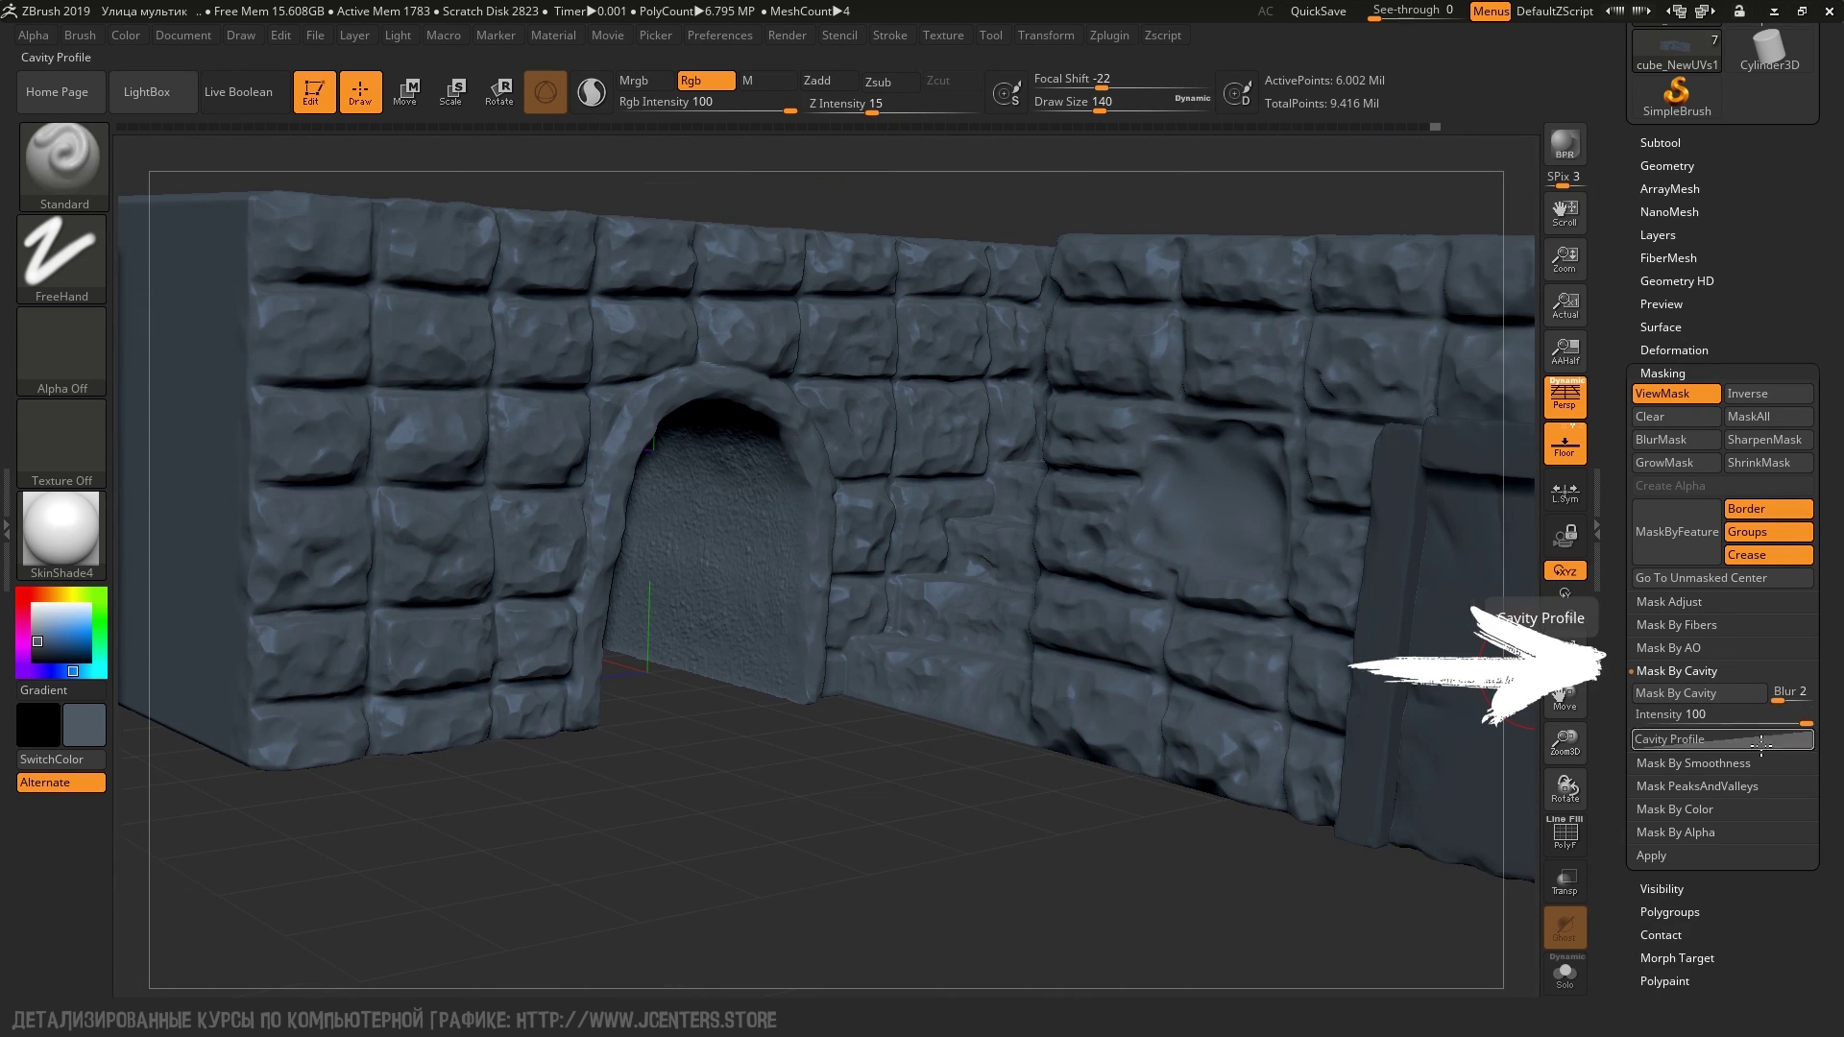
left_click(1713, 762)
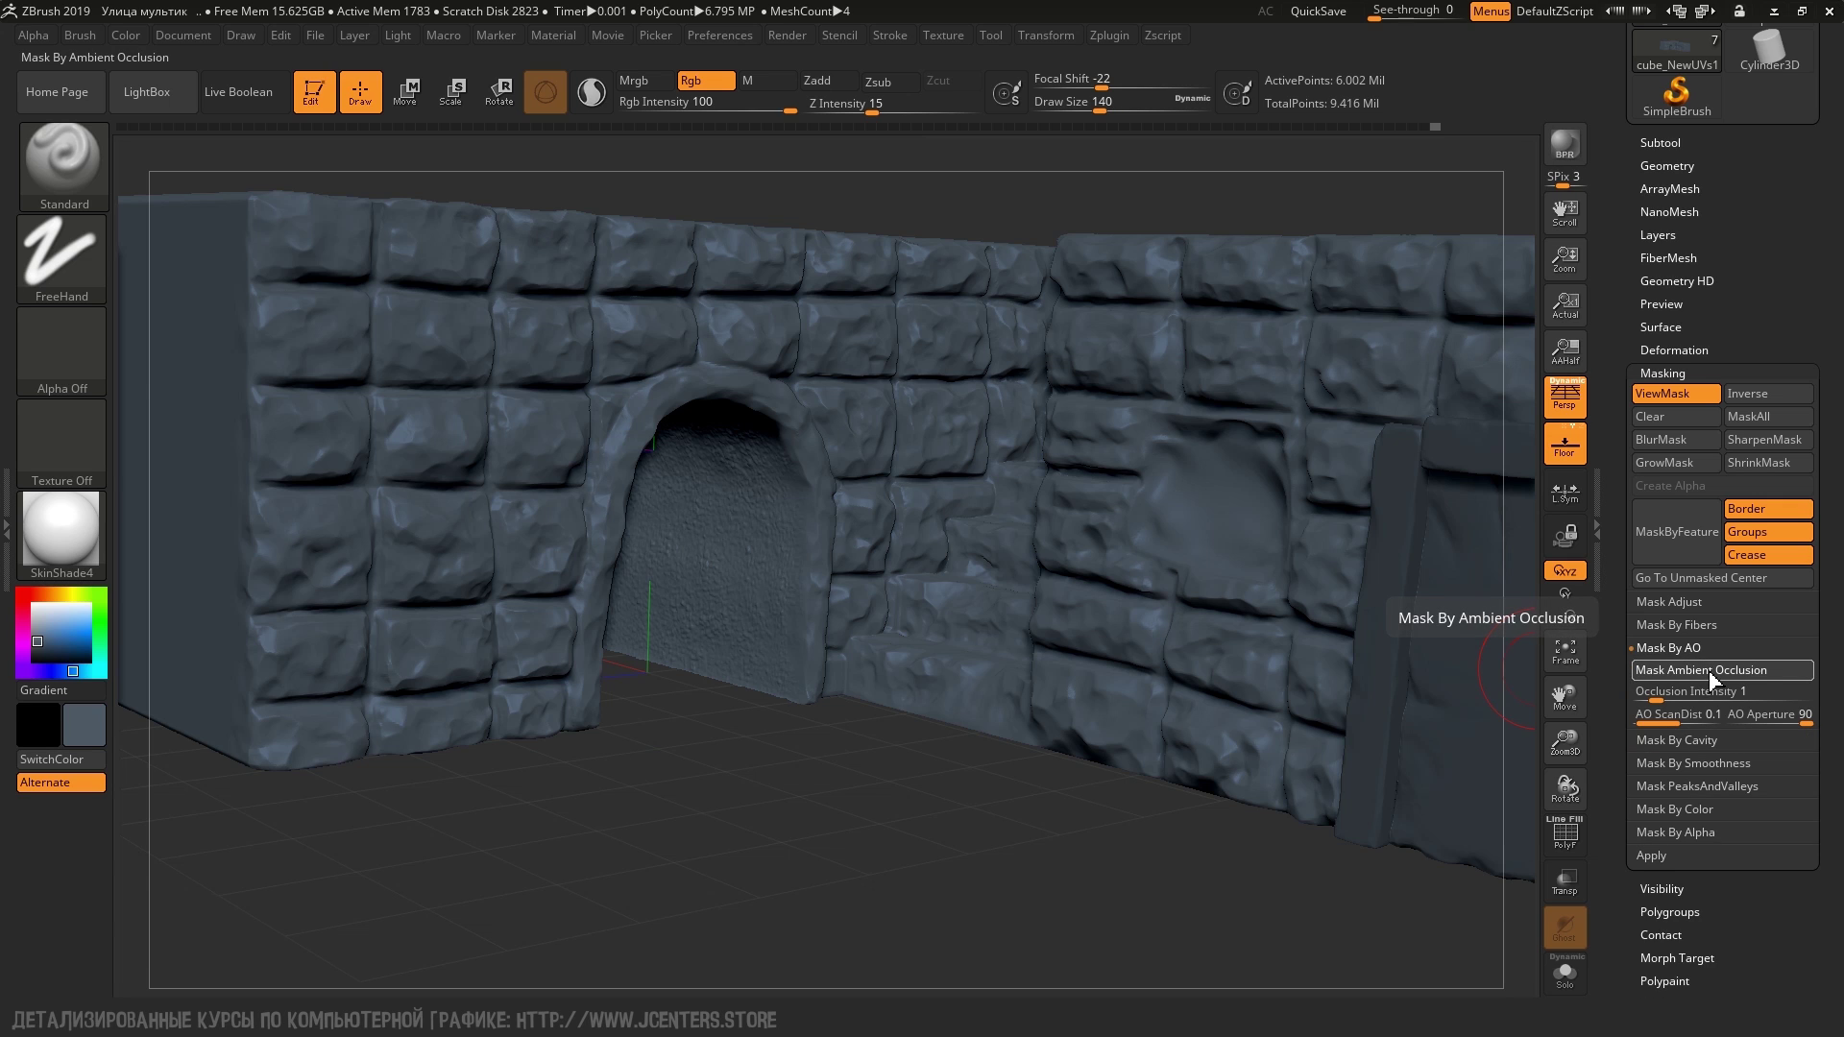
left_click_drag(1656, 700, 1685, 704)
right_click_drag(841, 420, 844, 400)
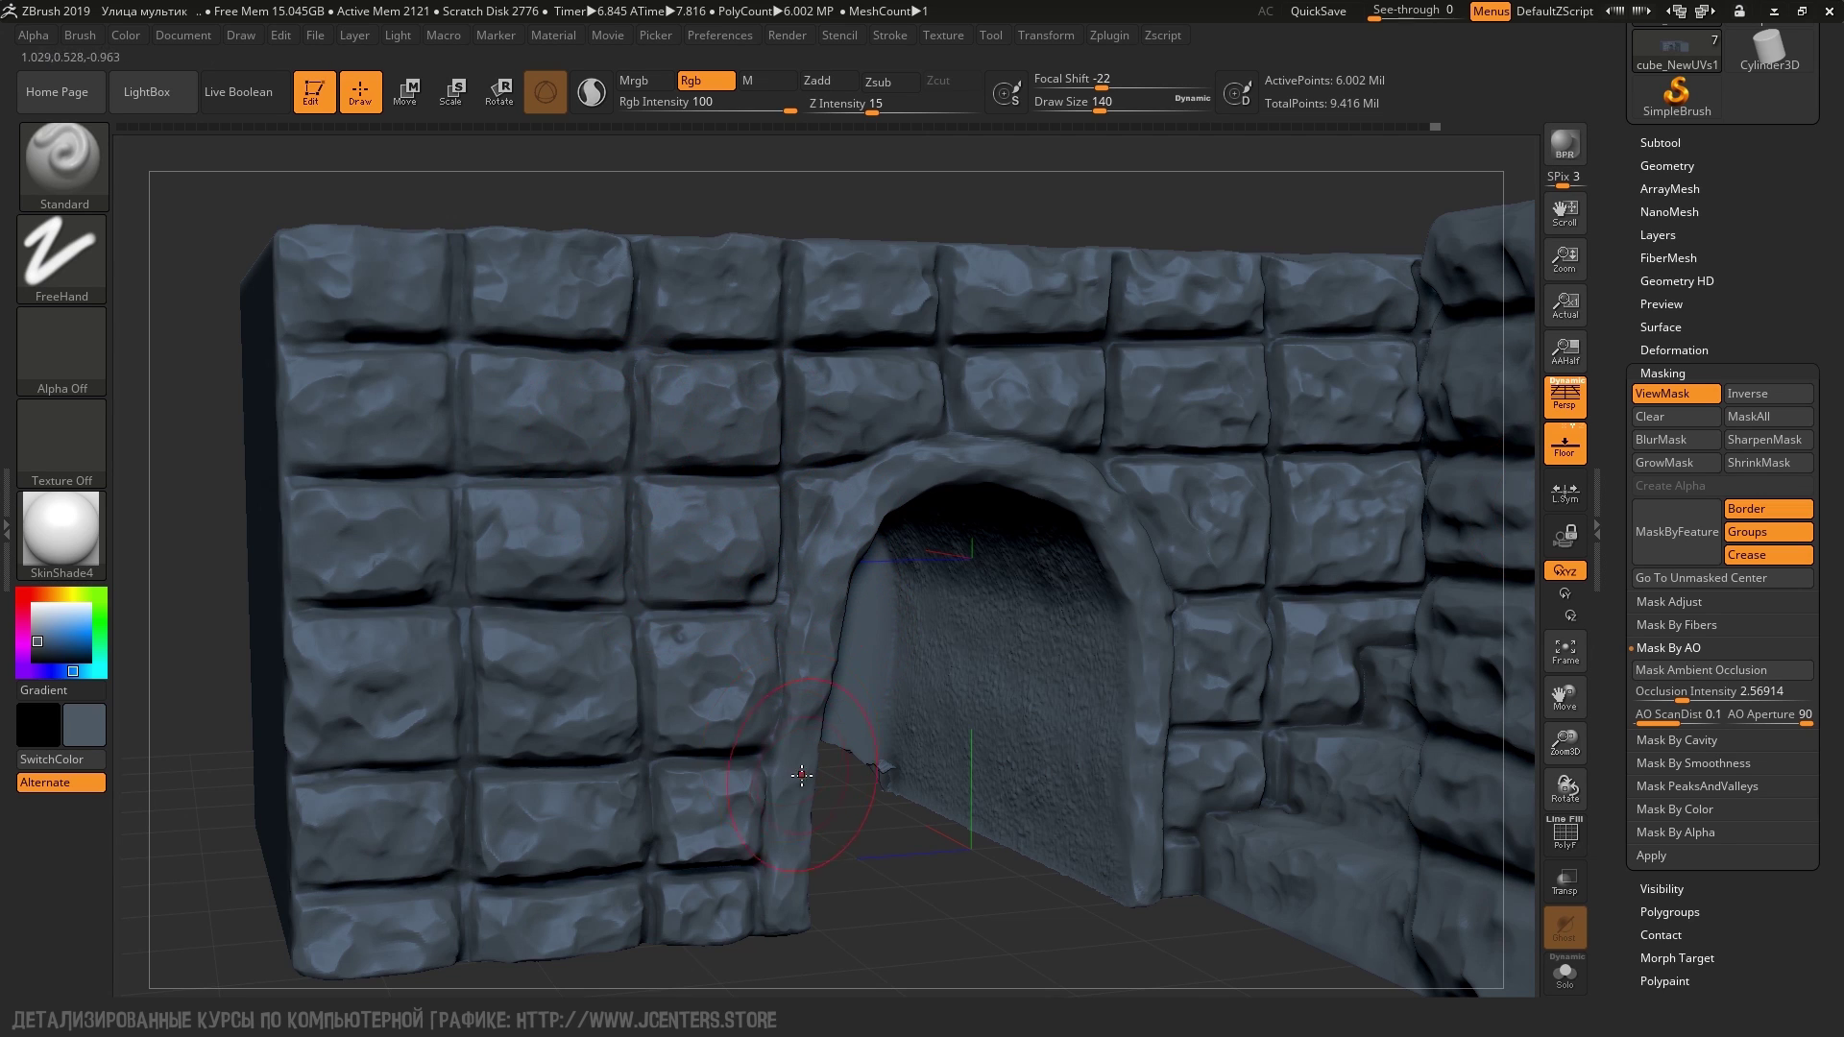
left_click(567, 200, "ctrl")
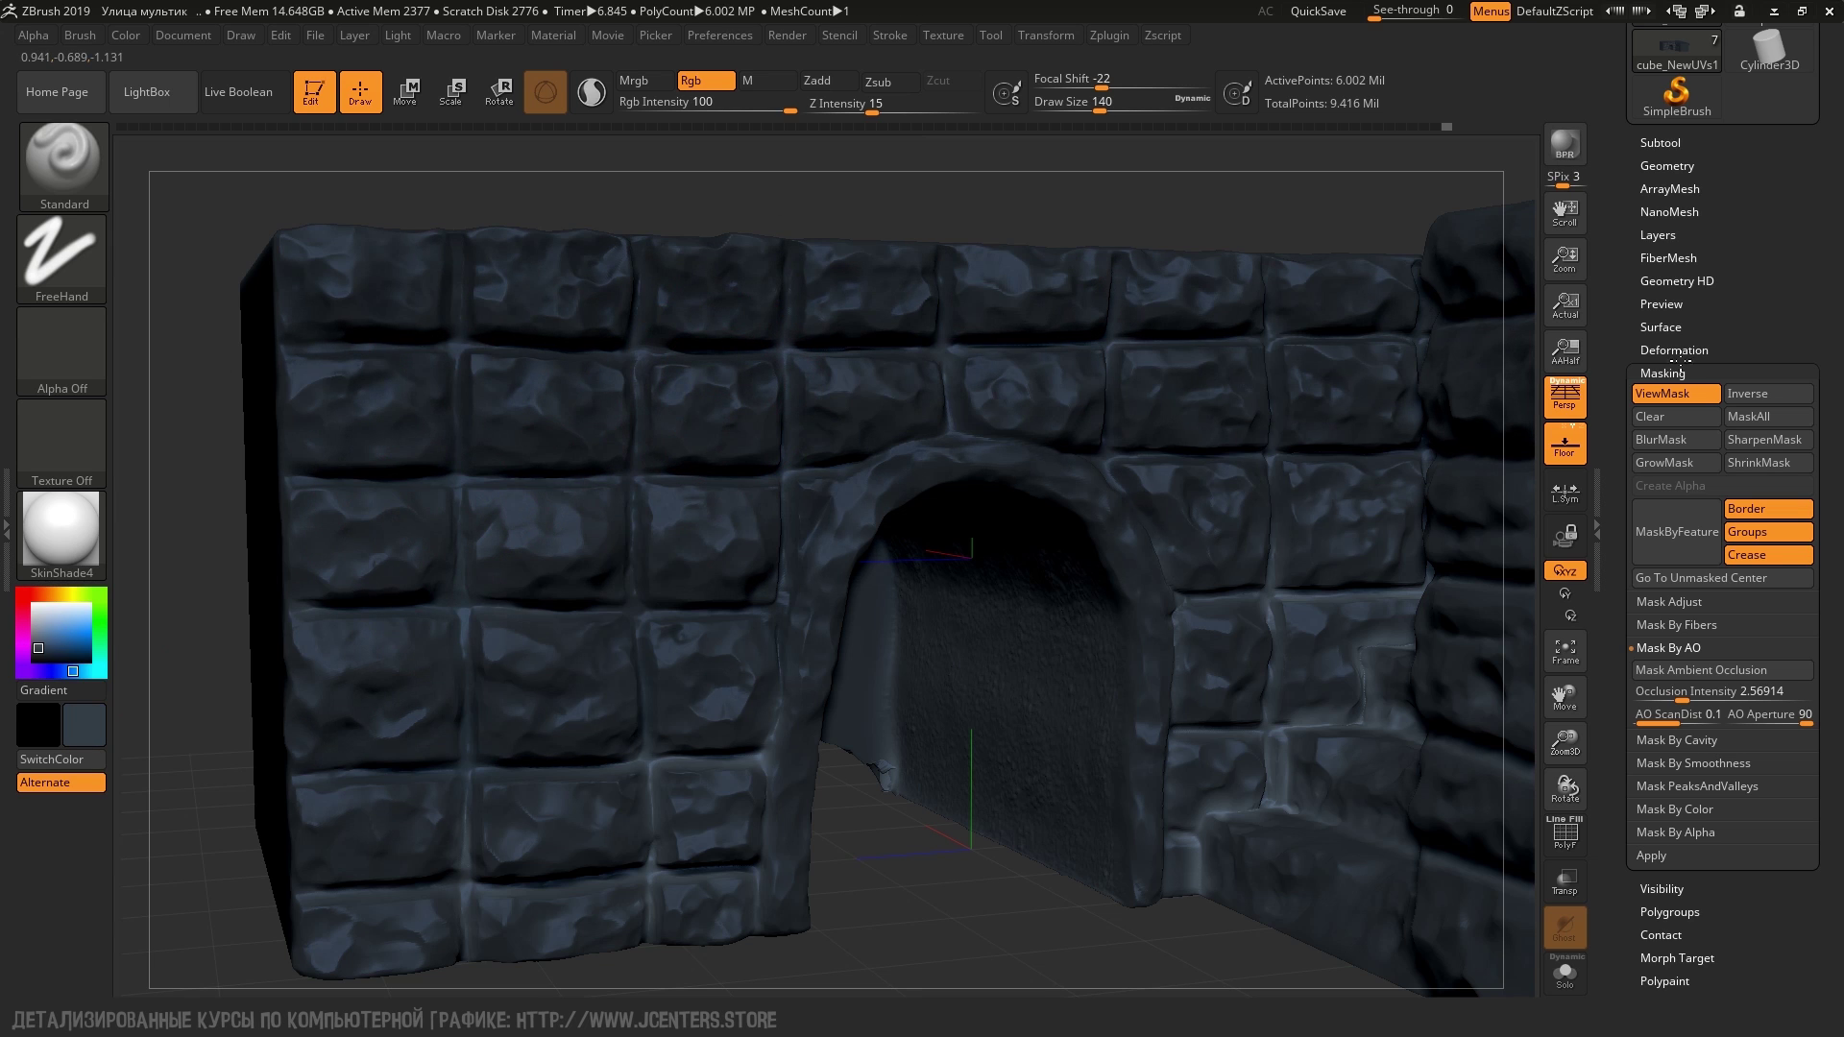
Clear the mask from the whole wall, mask it again, and clear it once more
left_click_drag(906, 609, 1181, 993)
left_click_drag(920, 242, 876, 737, "ctrl")
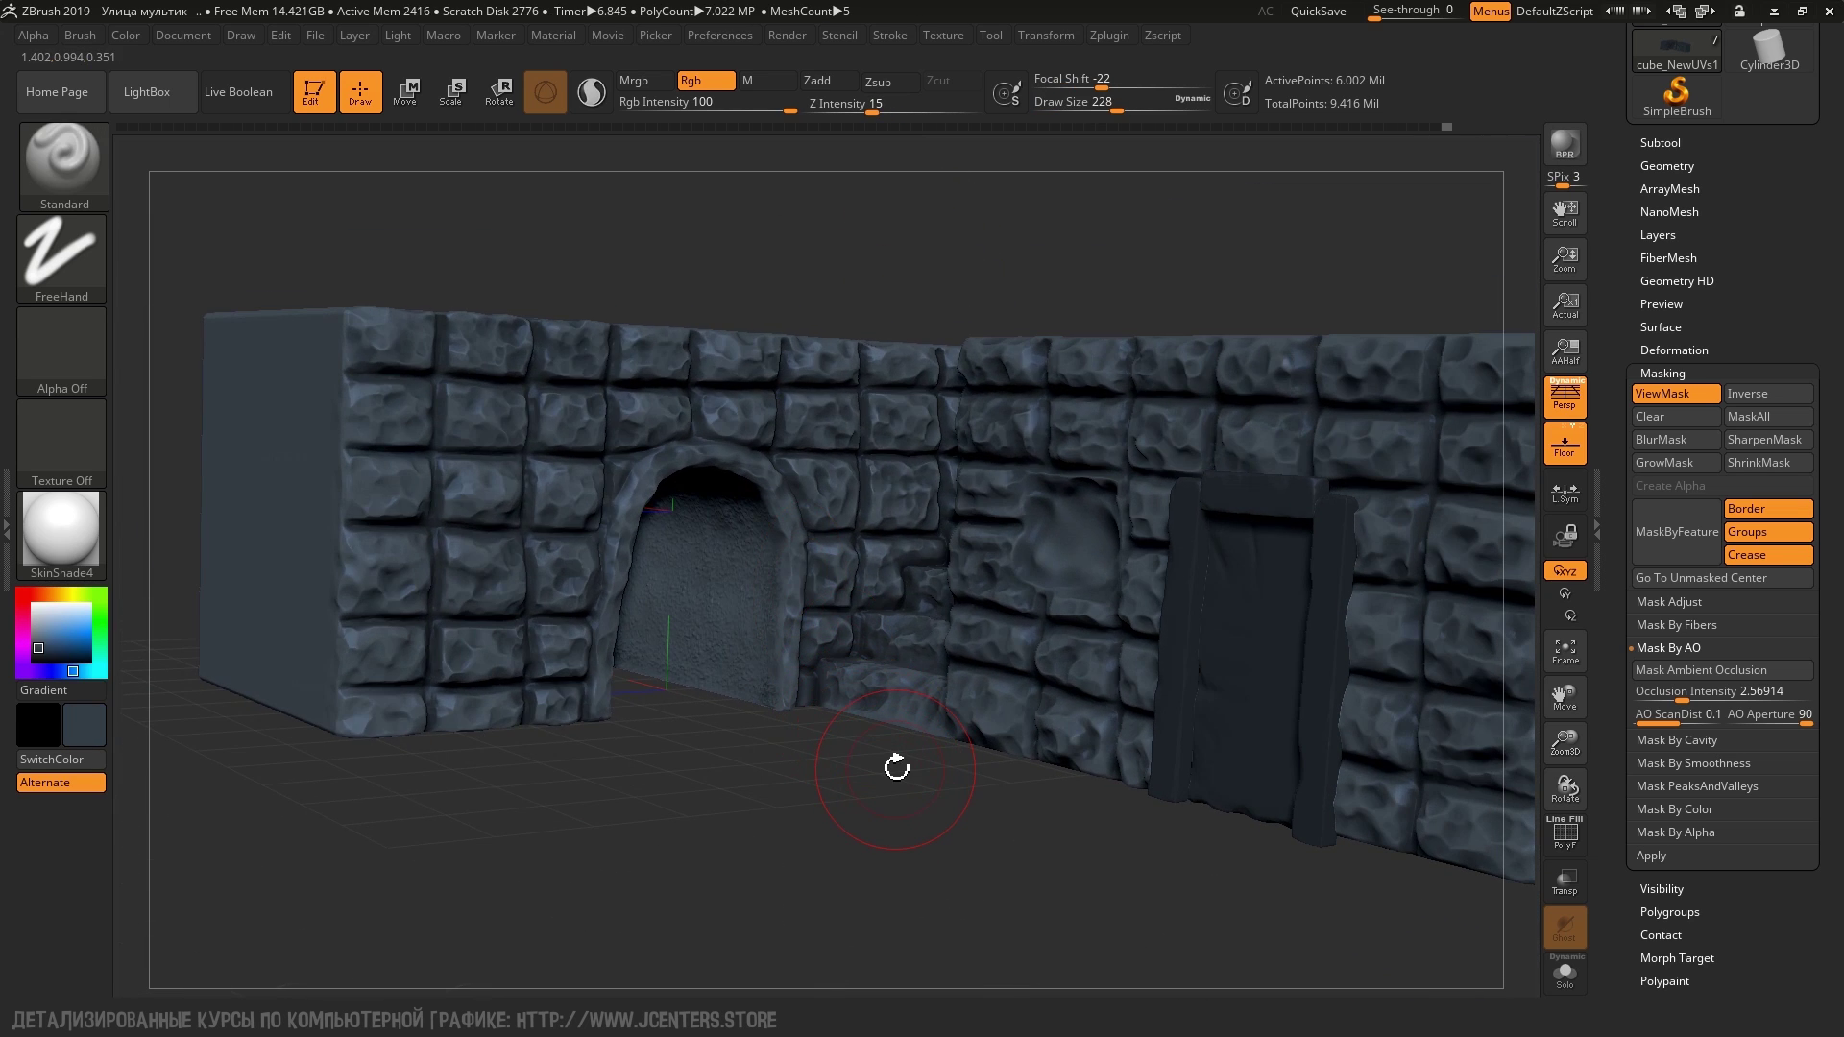
left_click_drag(780, 535, 785, 997)
left_click_drag(733, 460, 770, 449)
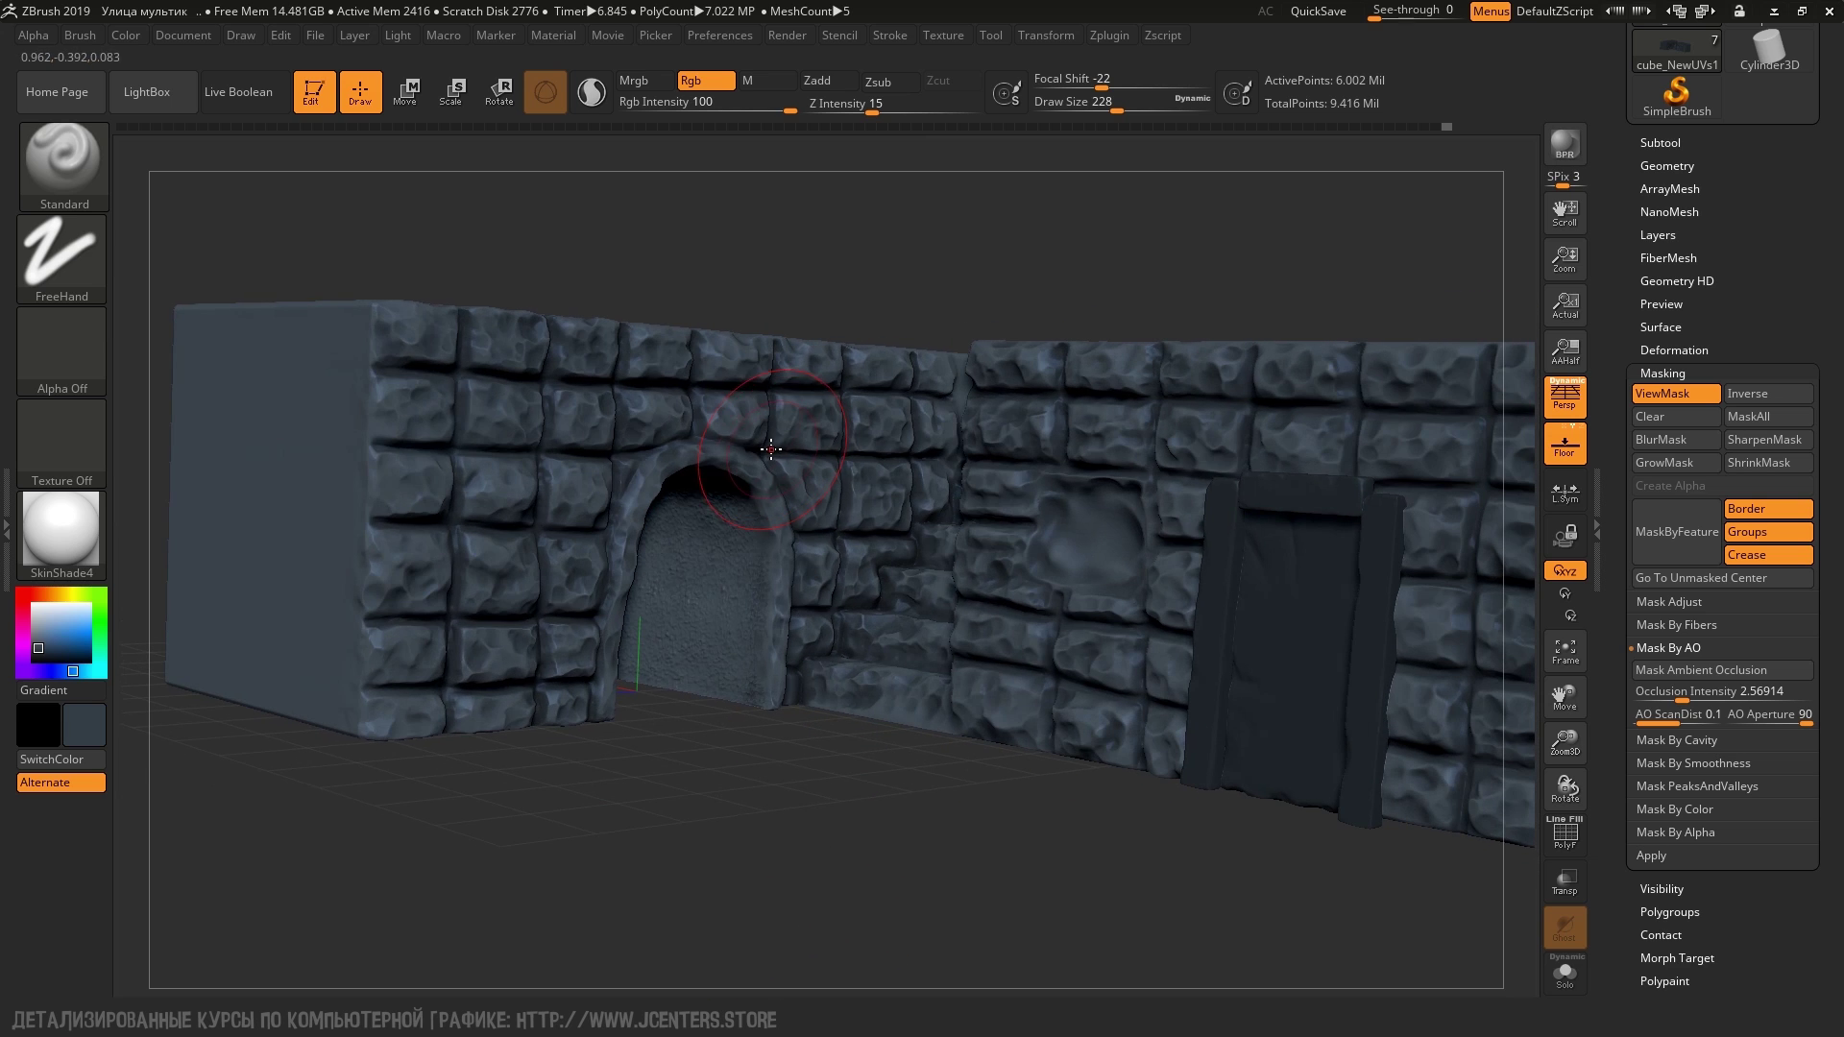
left_click(844, 725, "ctrl")
mouse_move(845, 711)
left_mouse_down()
mouse_move(403, 480)
mouse_move(741, 618)
mouse_move(769, 659)
mouse_move(1000, 436)
mouse_move(1271, 348)
mouse_move(1017, 342)
mouse_move(650, 438)
left_mouse_up()
left_click(1017, 342, "ctrl")
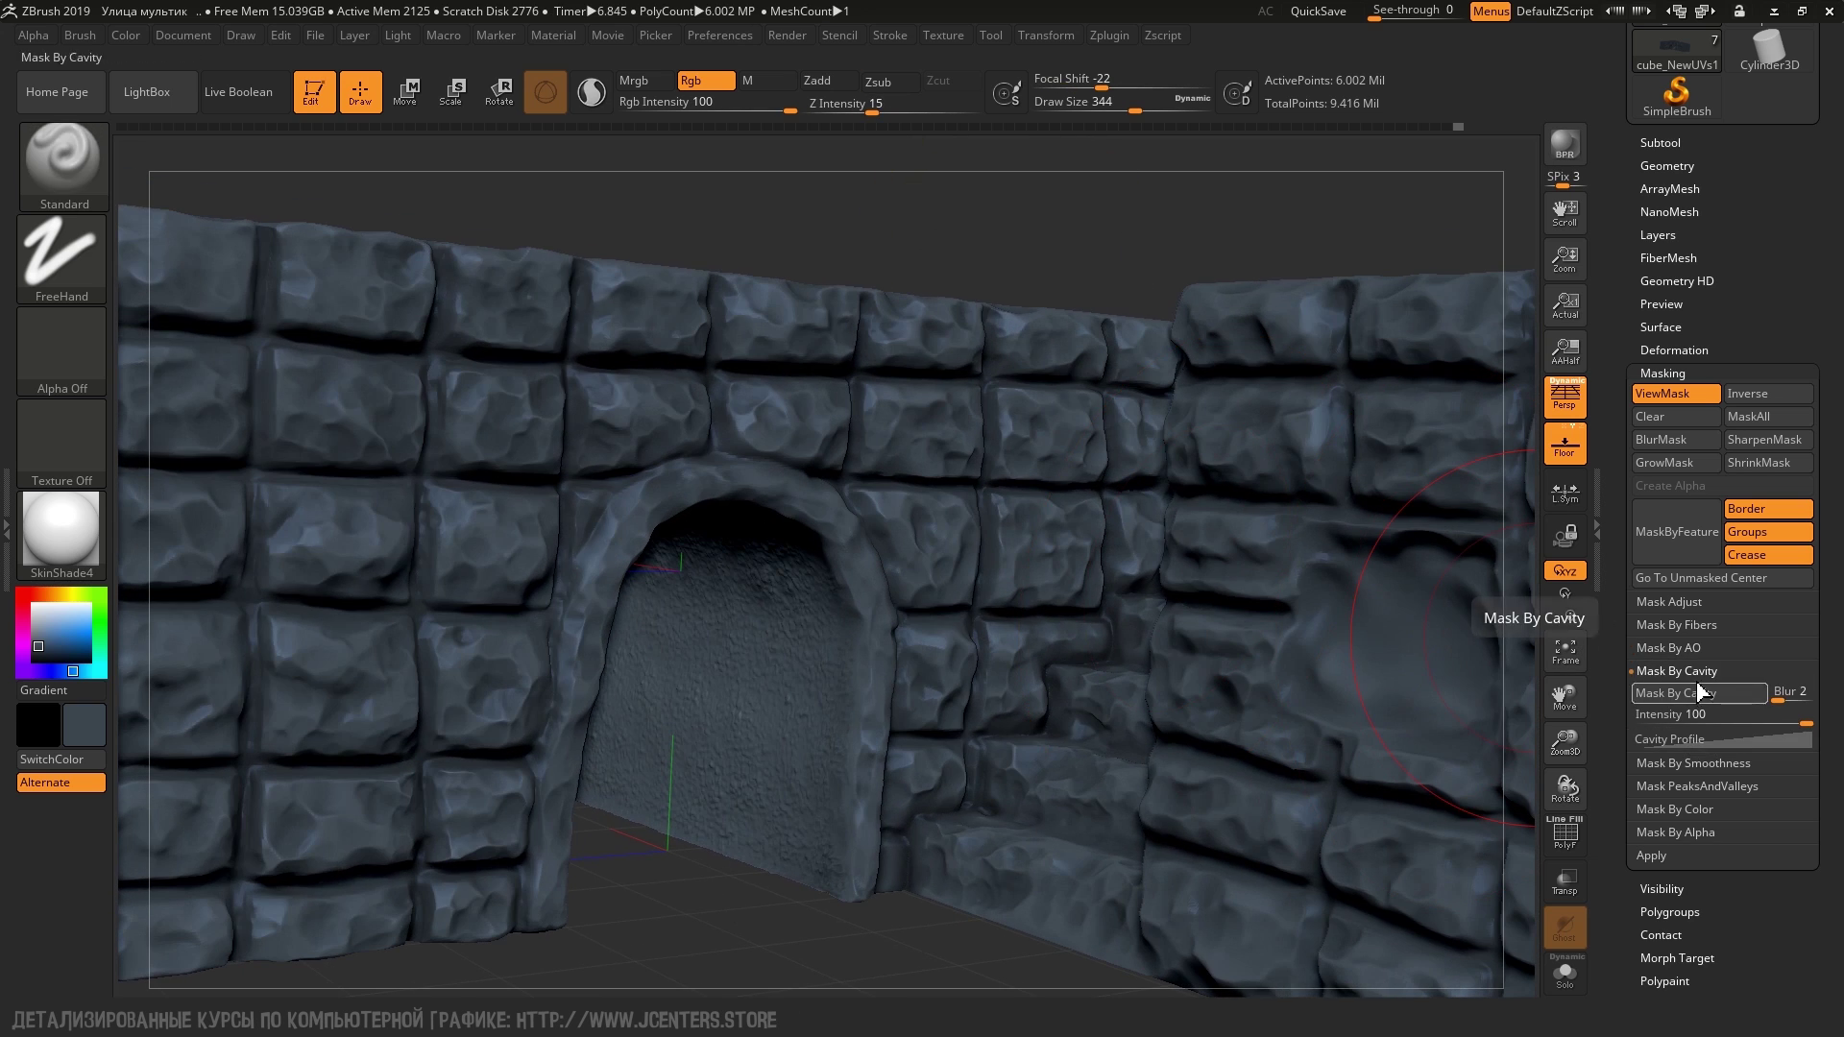
Mask the wall by cavity with raised blur and an earlier-rising cavity profile curve
left_click(1717, 738)
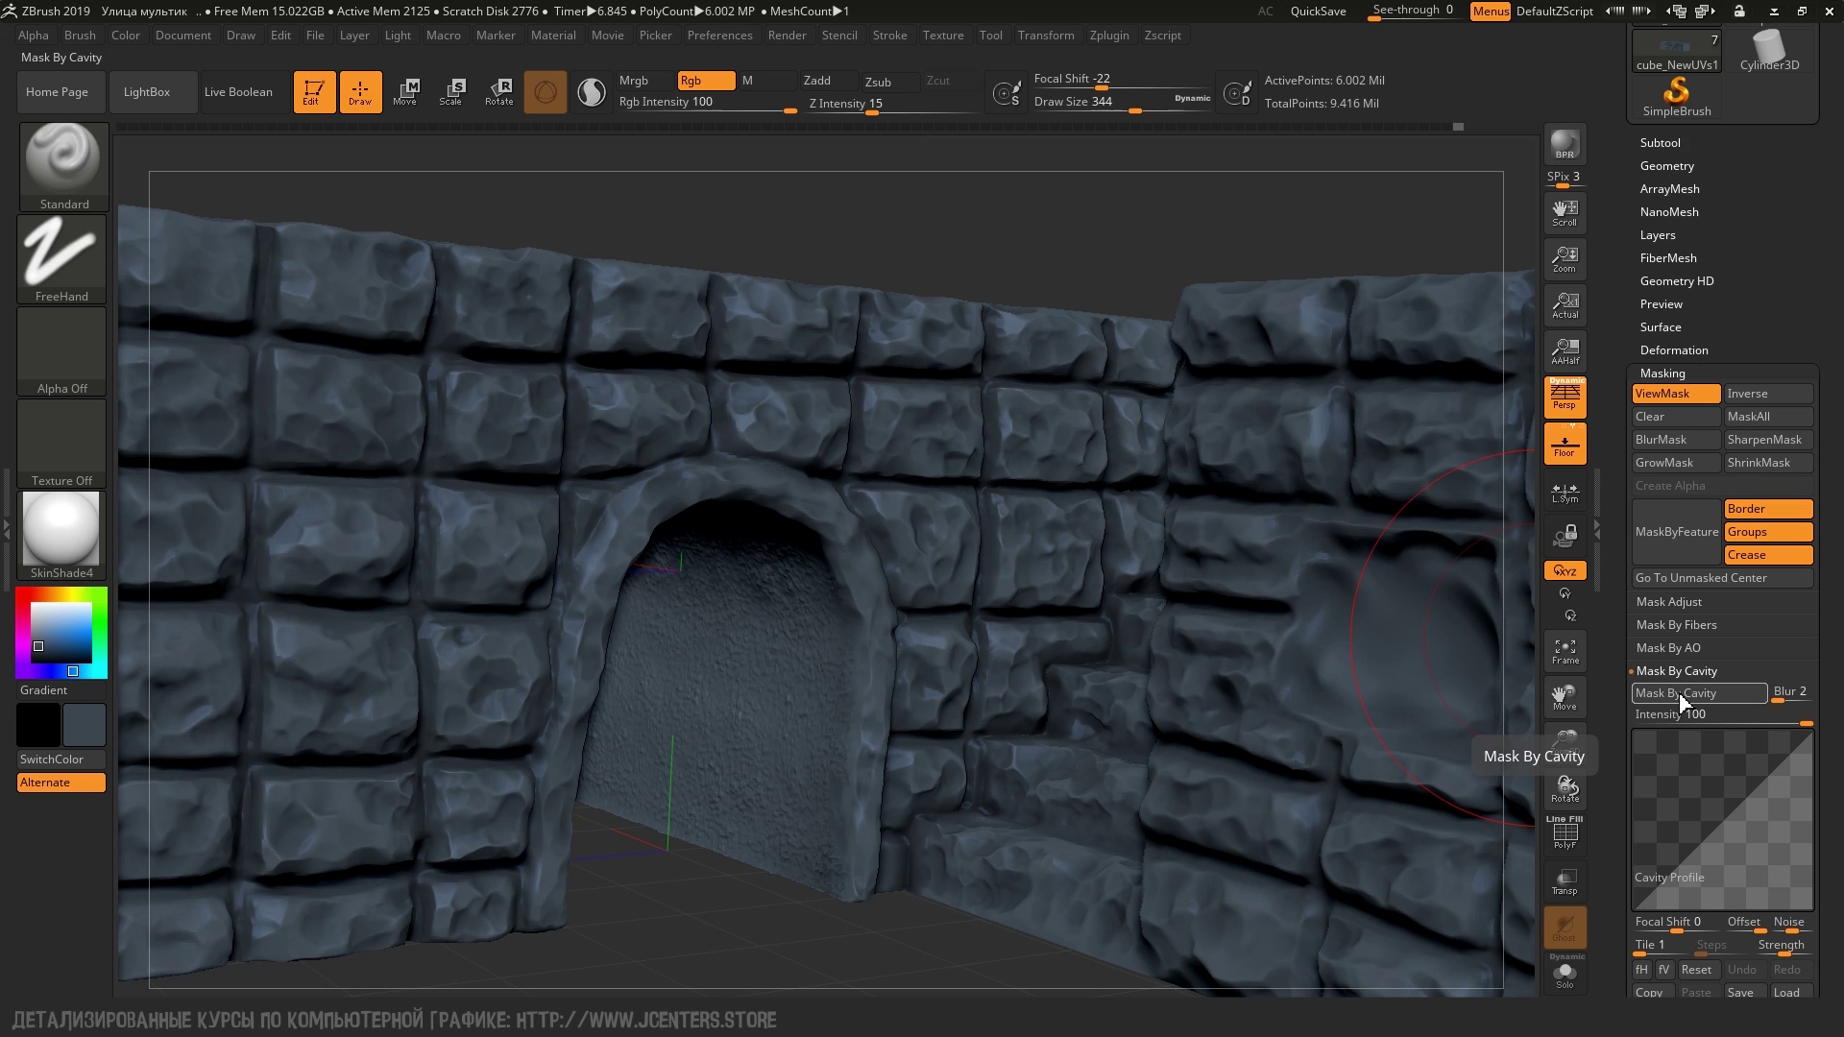
scroll(1633, 845, "down", 4)
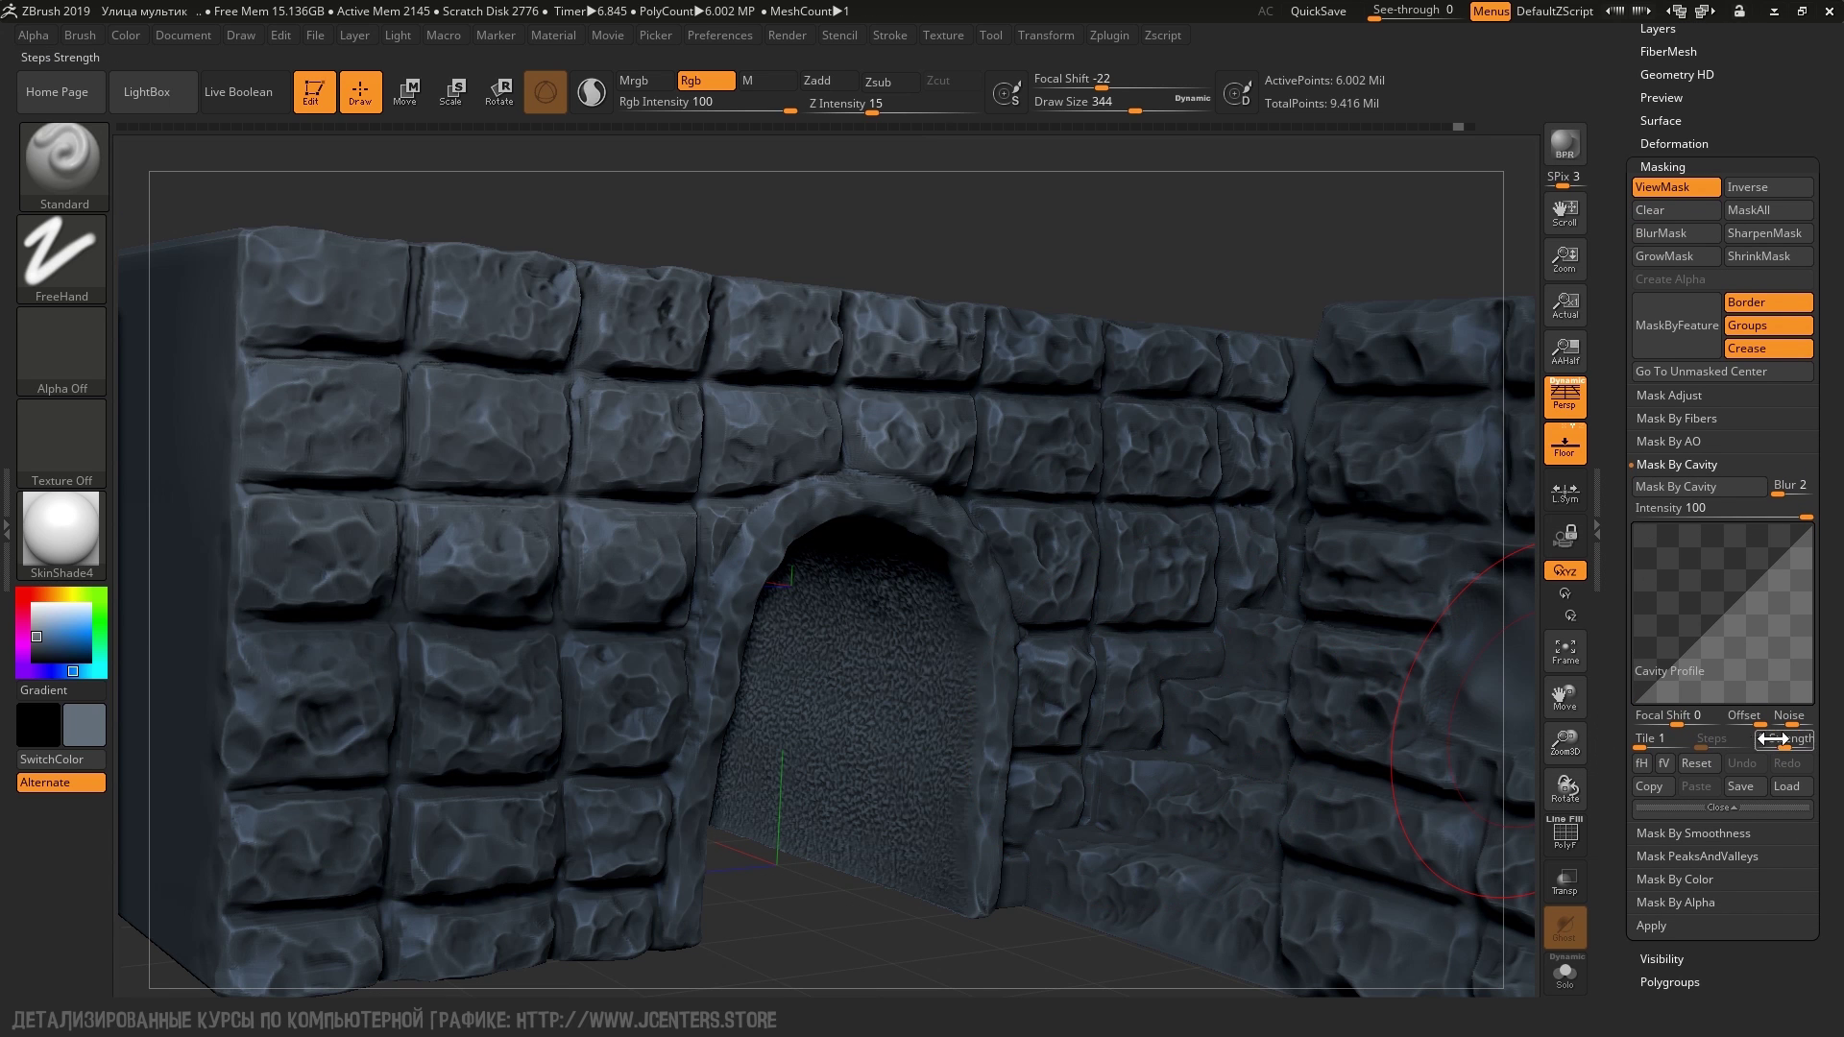
left_click_drag(1126, 404, 1206, 697, "shift")
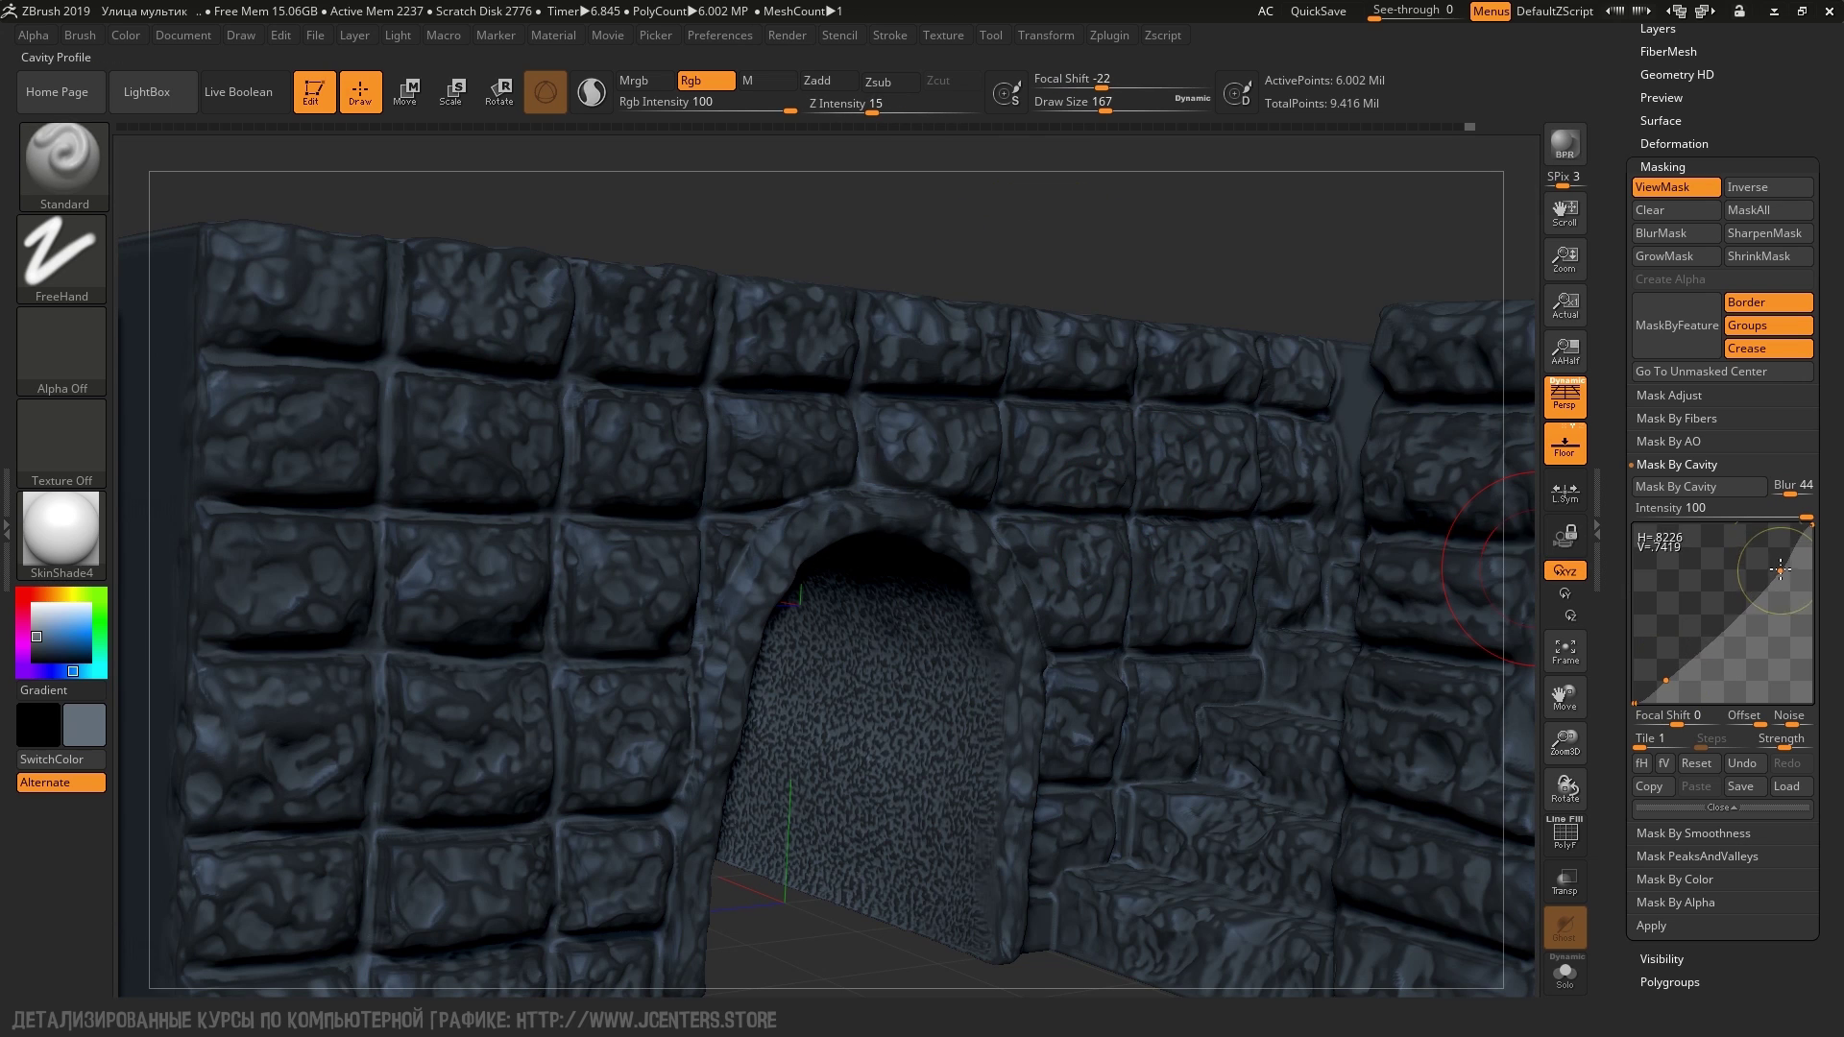
left_click(1713, 487)
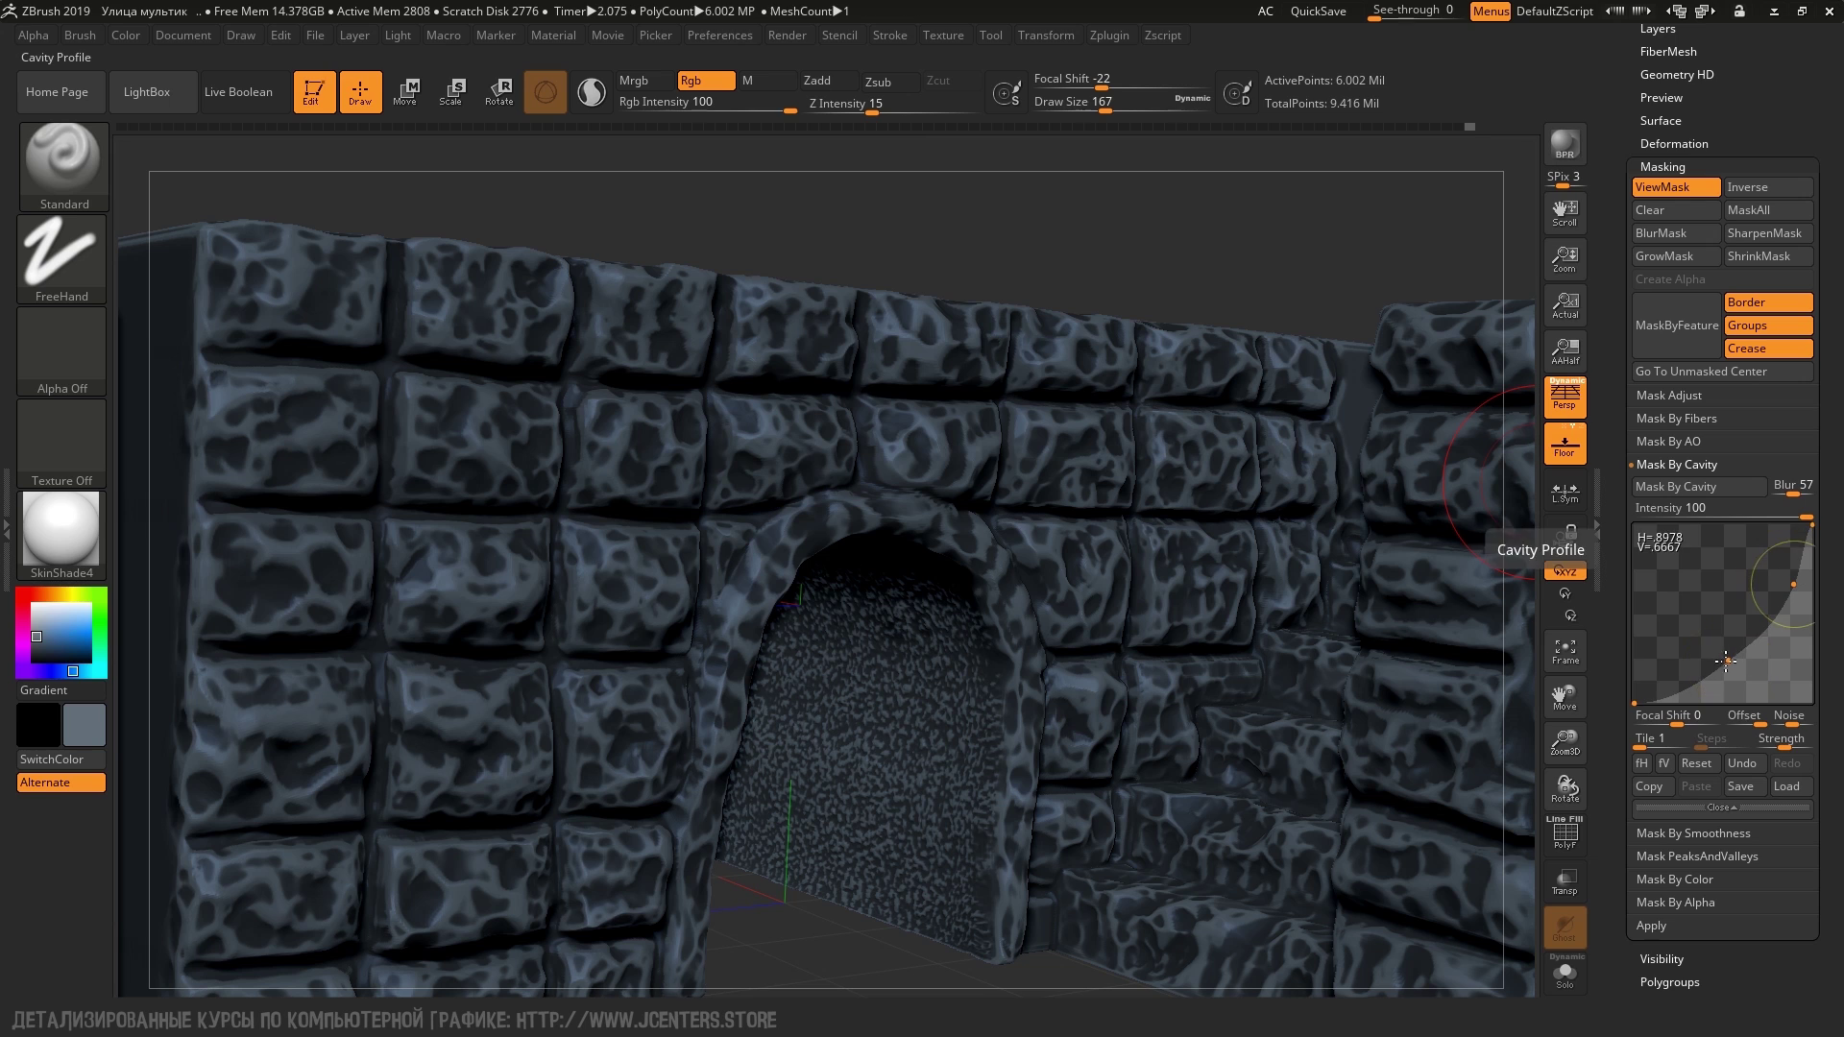
left_click_drag(1758, 638, 1691, 591)
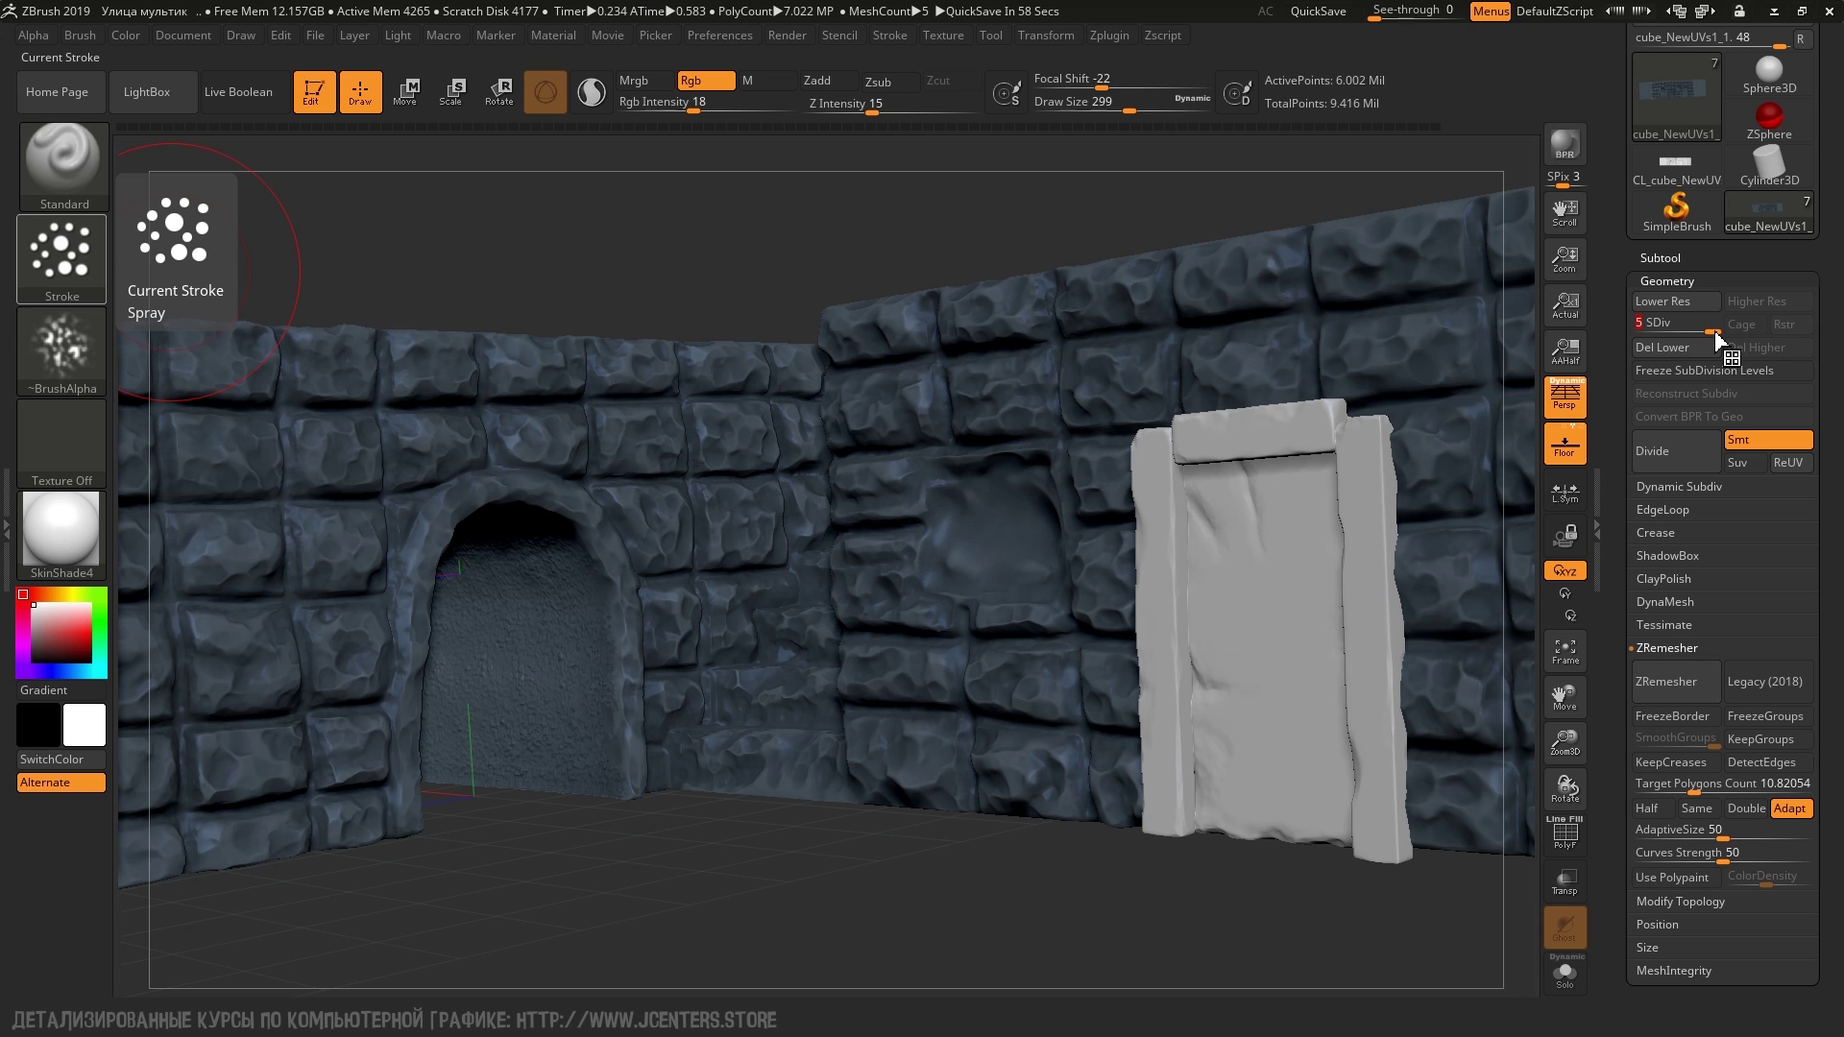
Drop the wall to SDiv 1, then clone and unwrap it with UV Master
left_click_drag(1714, 332, 1639, 326)
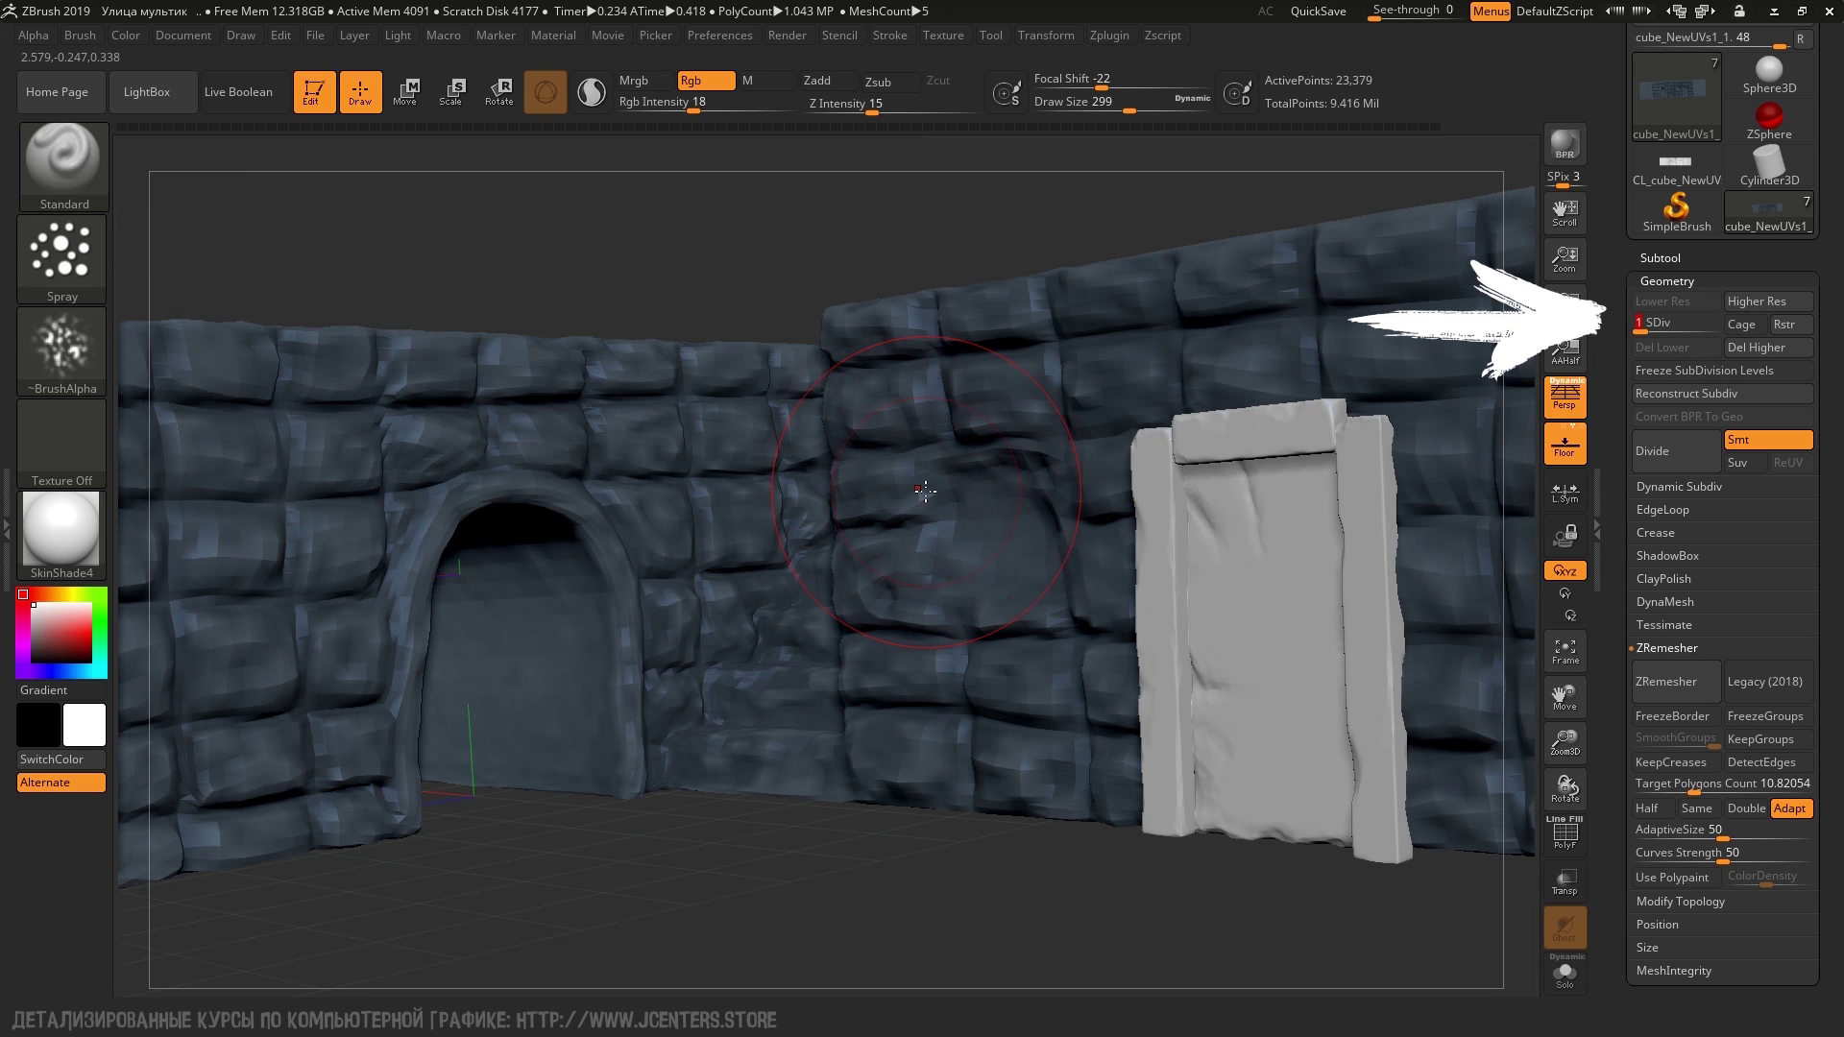
left_click(1113, 38)
left_click(1114, 39)
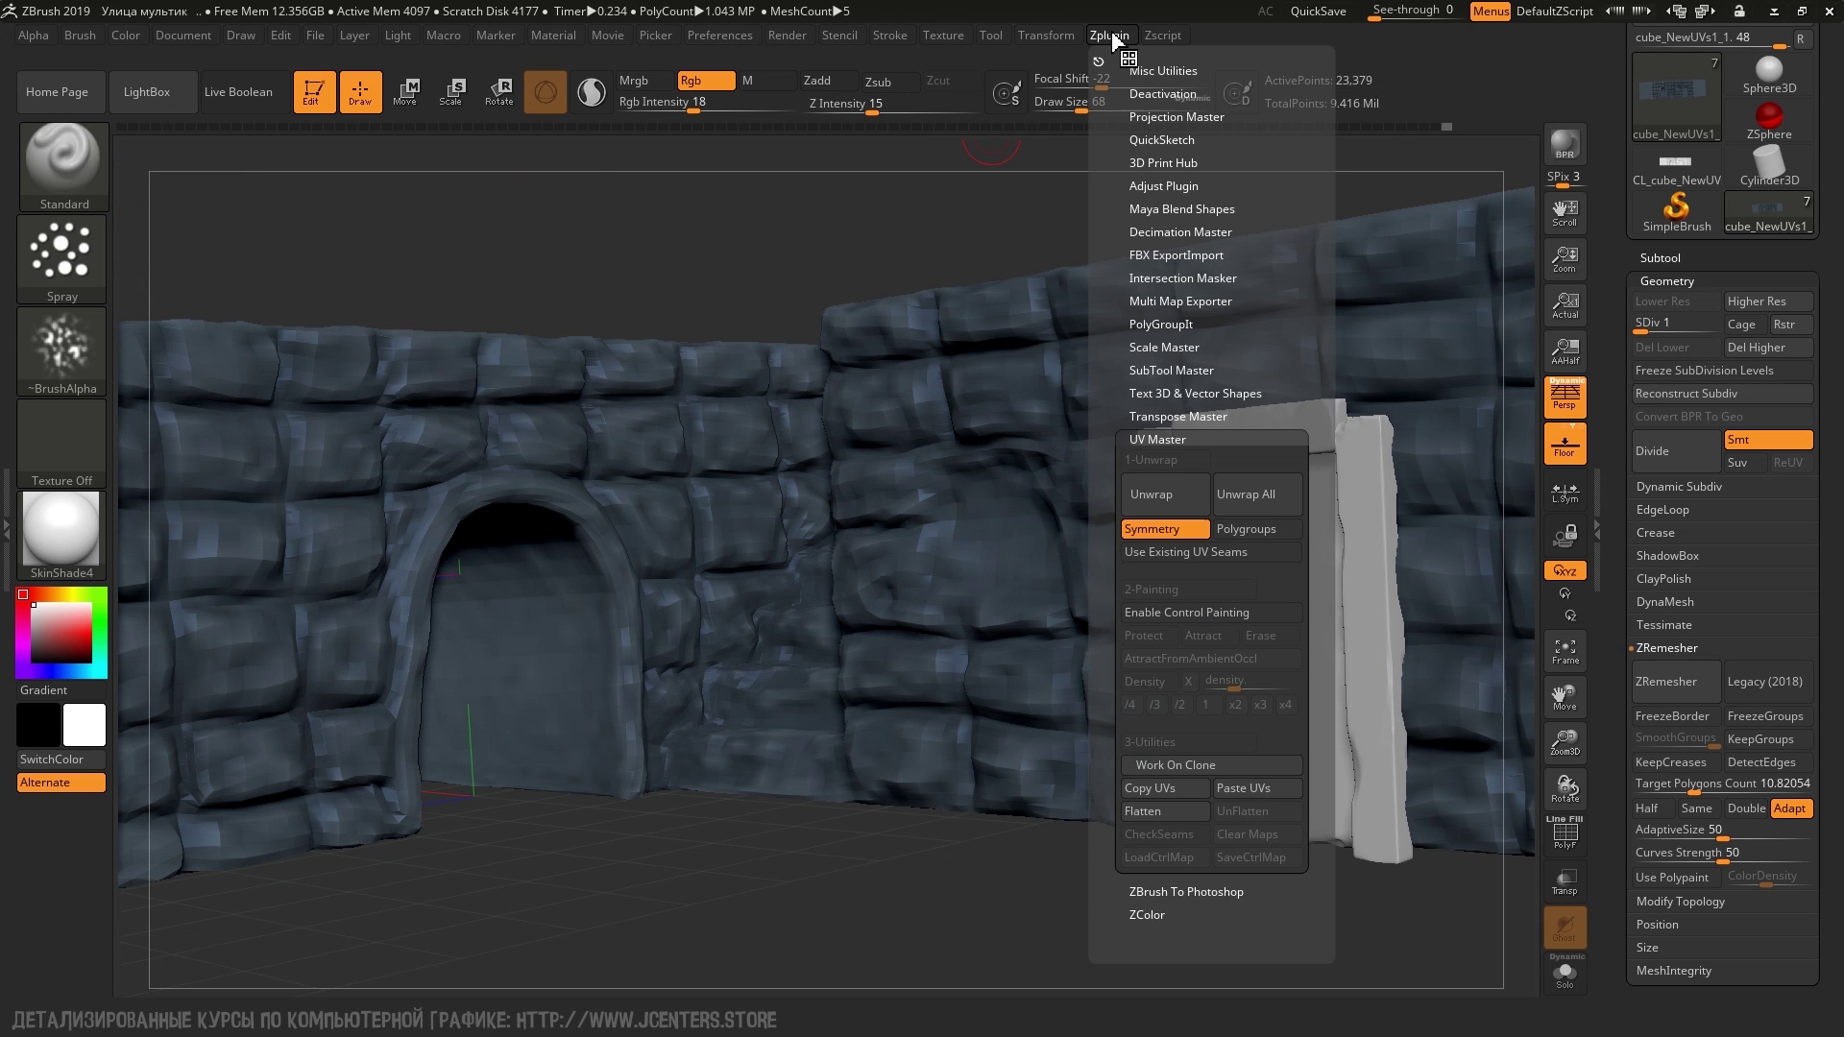
left_click(1191, 767)
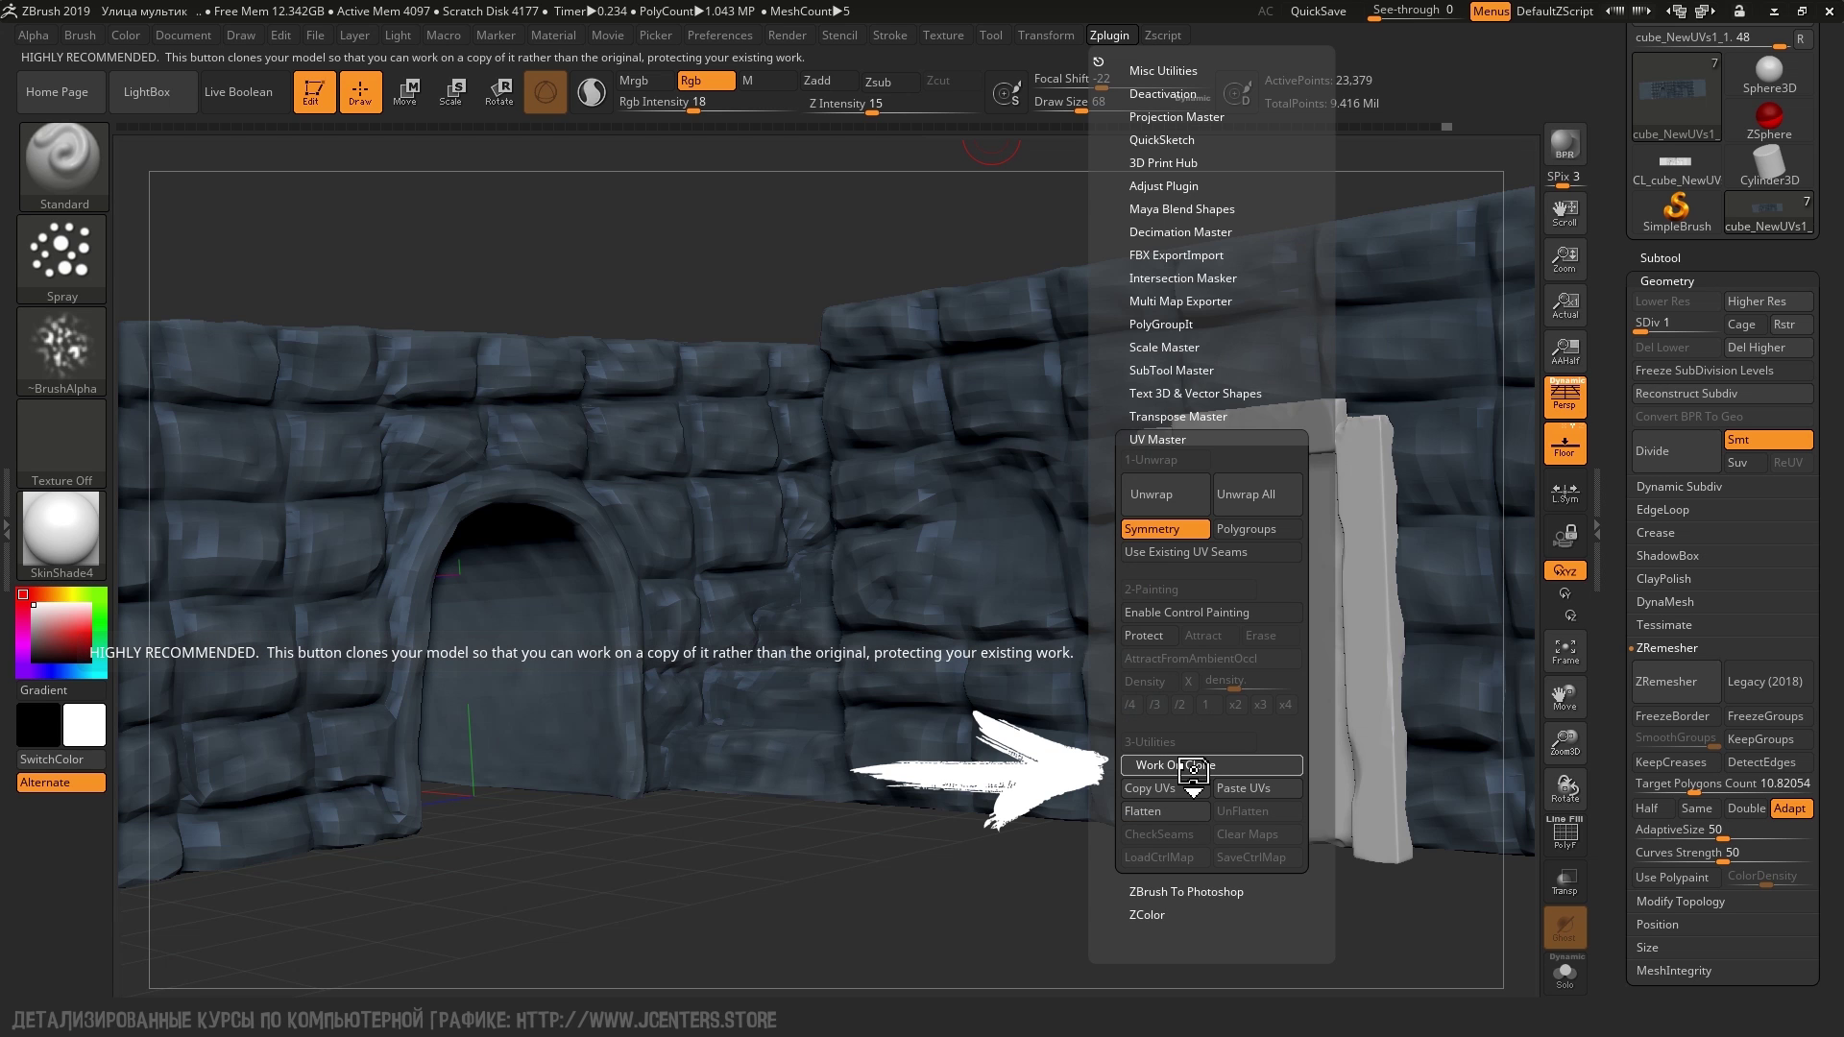
mouse_move(964, 562)
right_mouse_down()
mouse_move(967, 515)
mouse_move(985, 530)
right_mouse_up()
left_click(1112, 39)
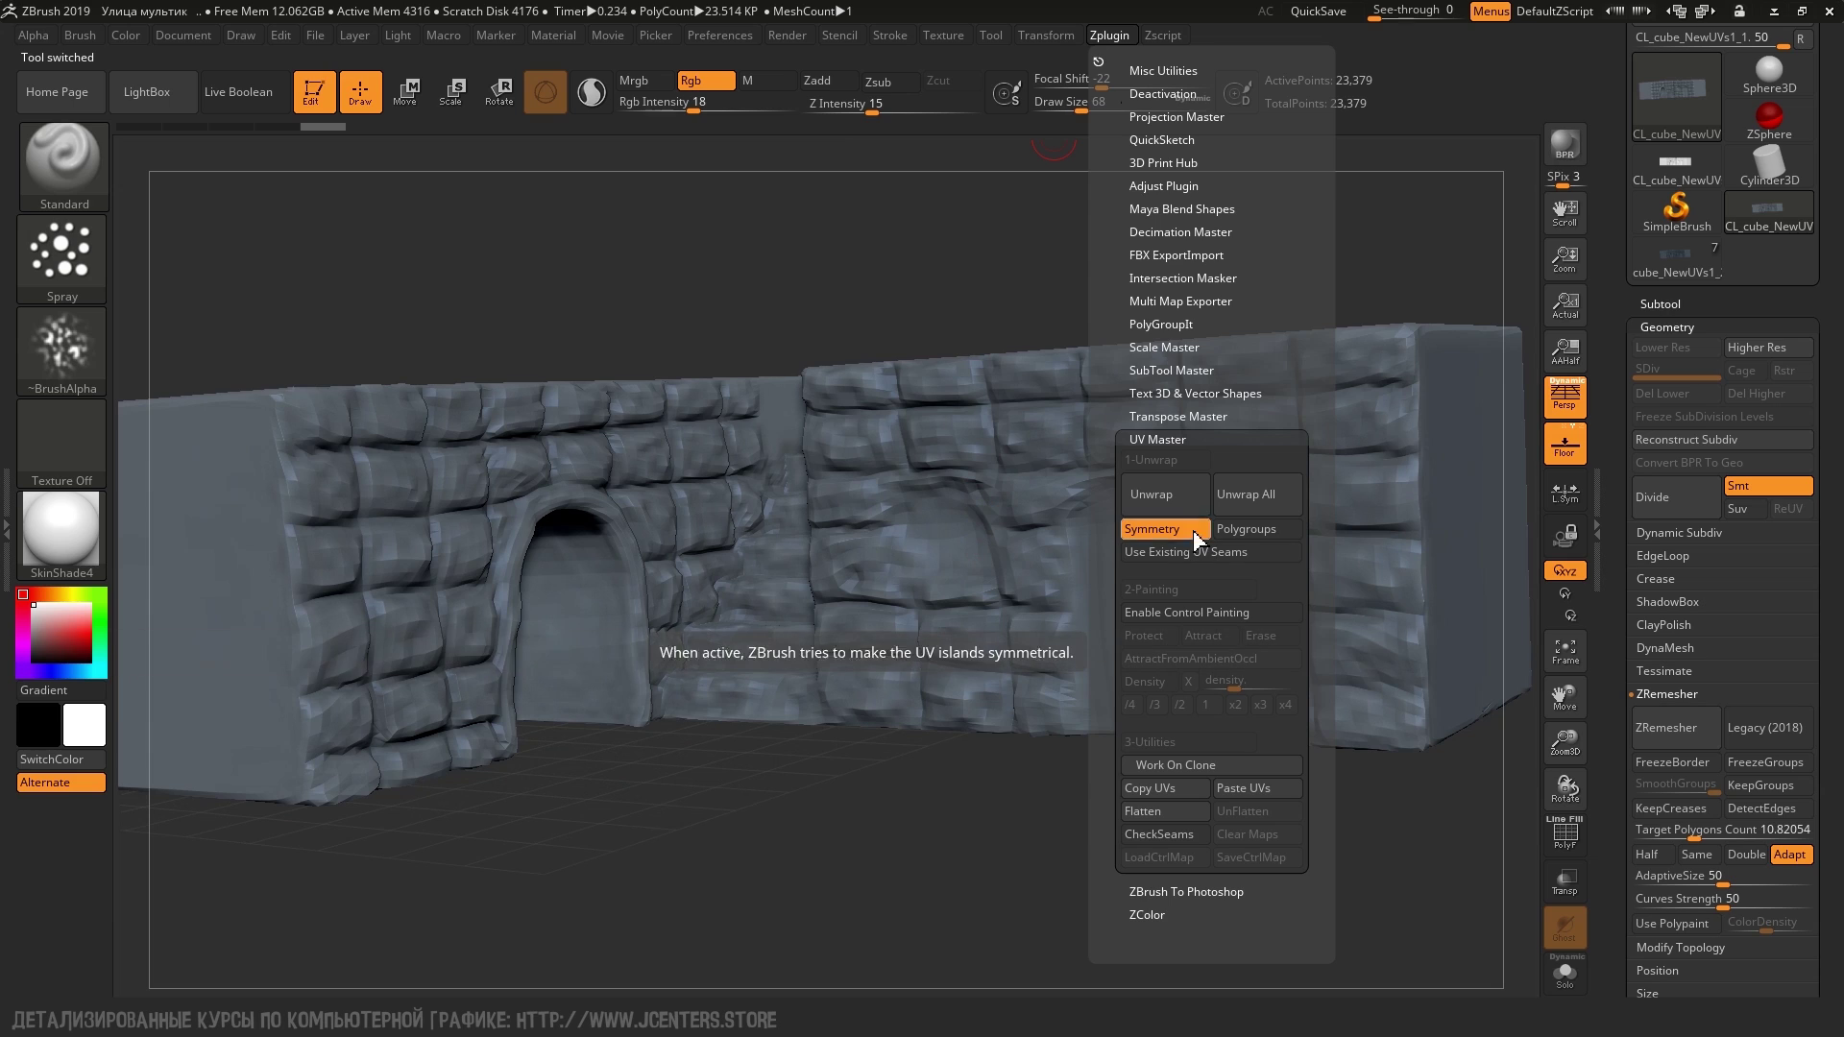
left_click(1173, 502)
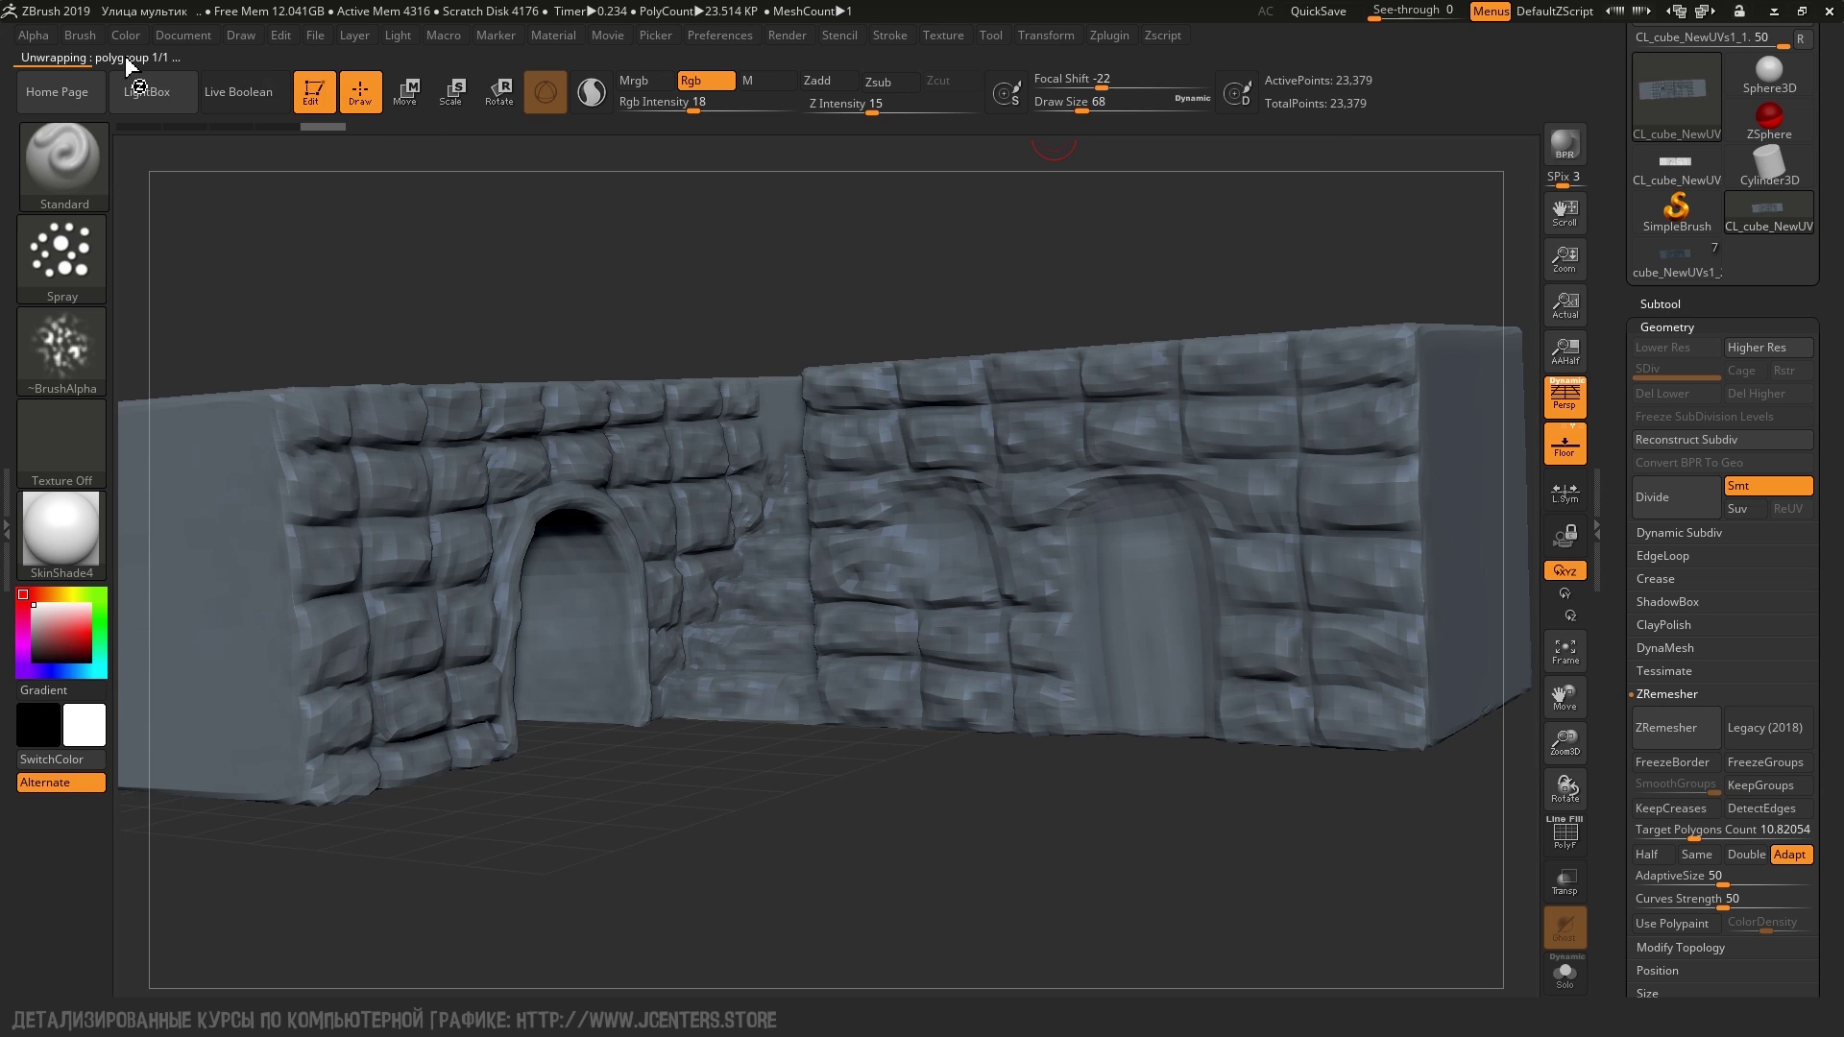
Flatten the clone to check its UV seams, unflatten it, and copy its UVs
left_click(1114, 35)
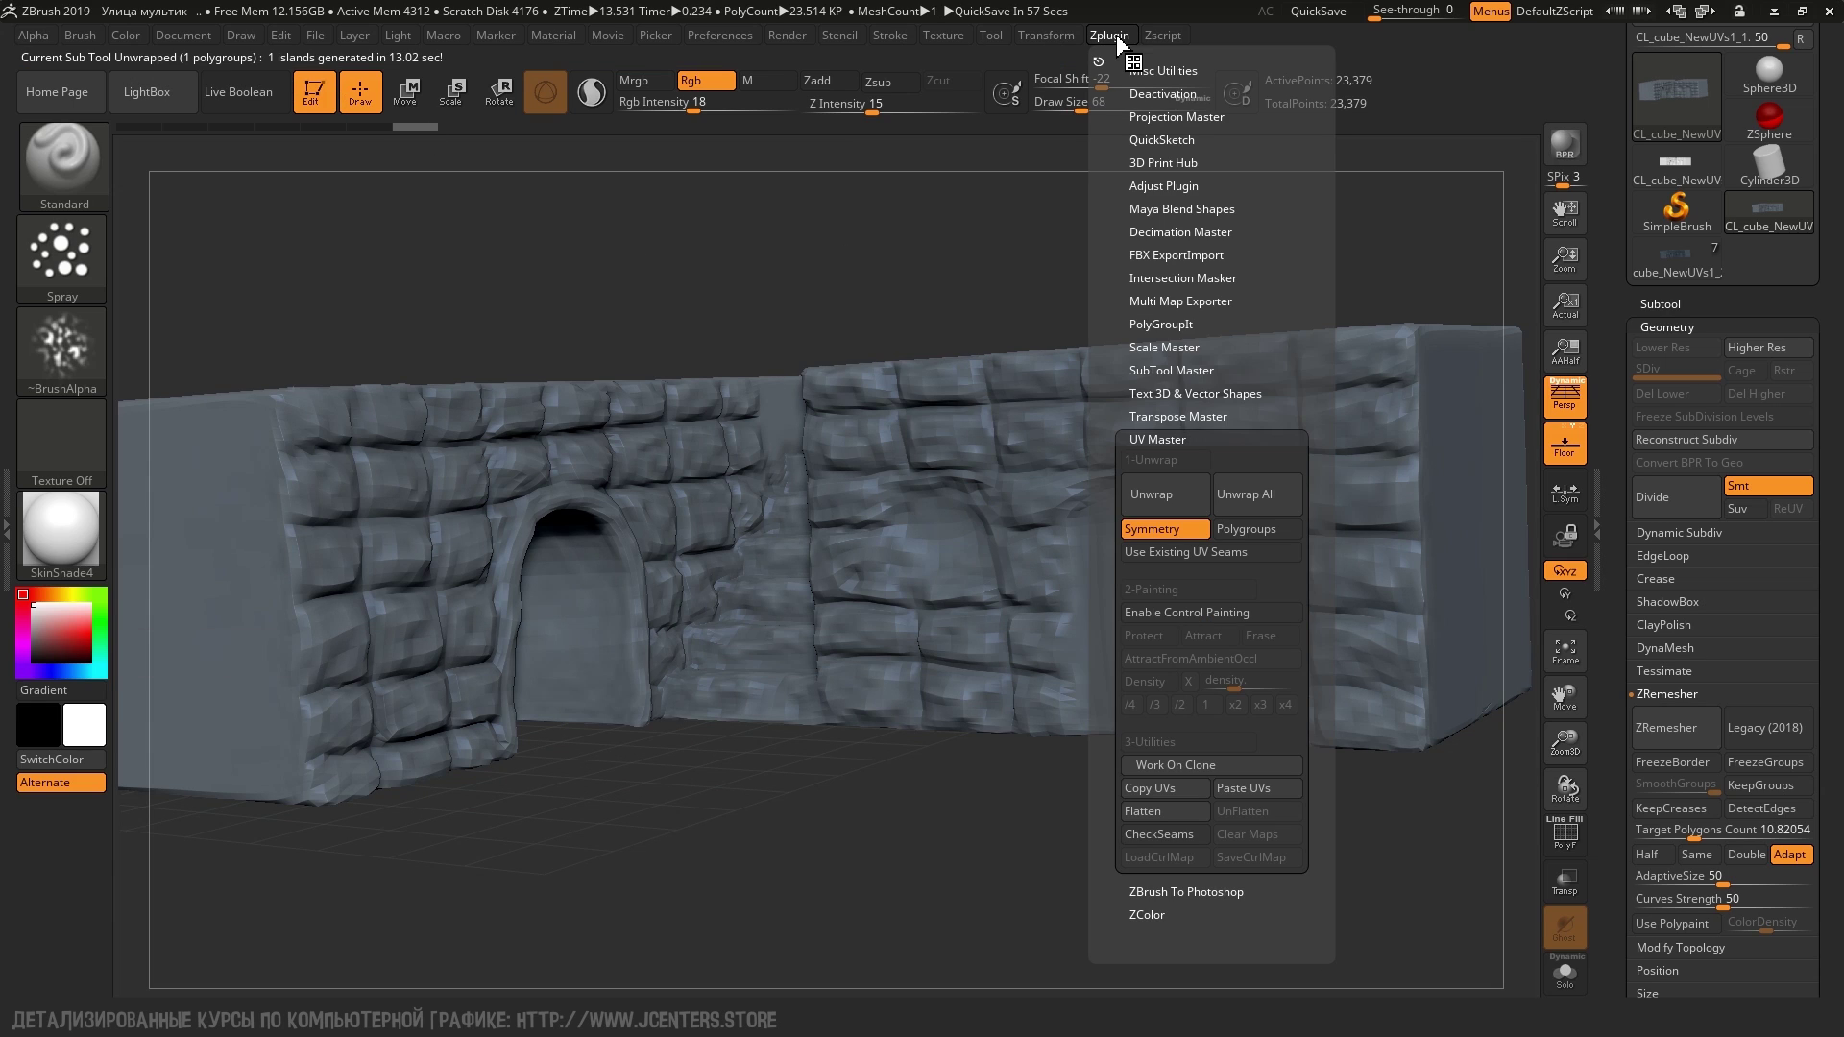
left_click(1174, 837)
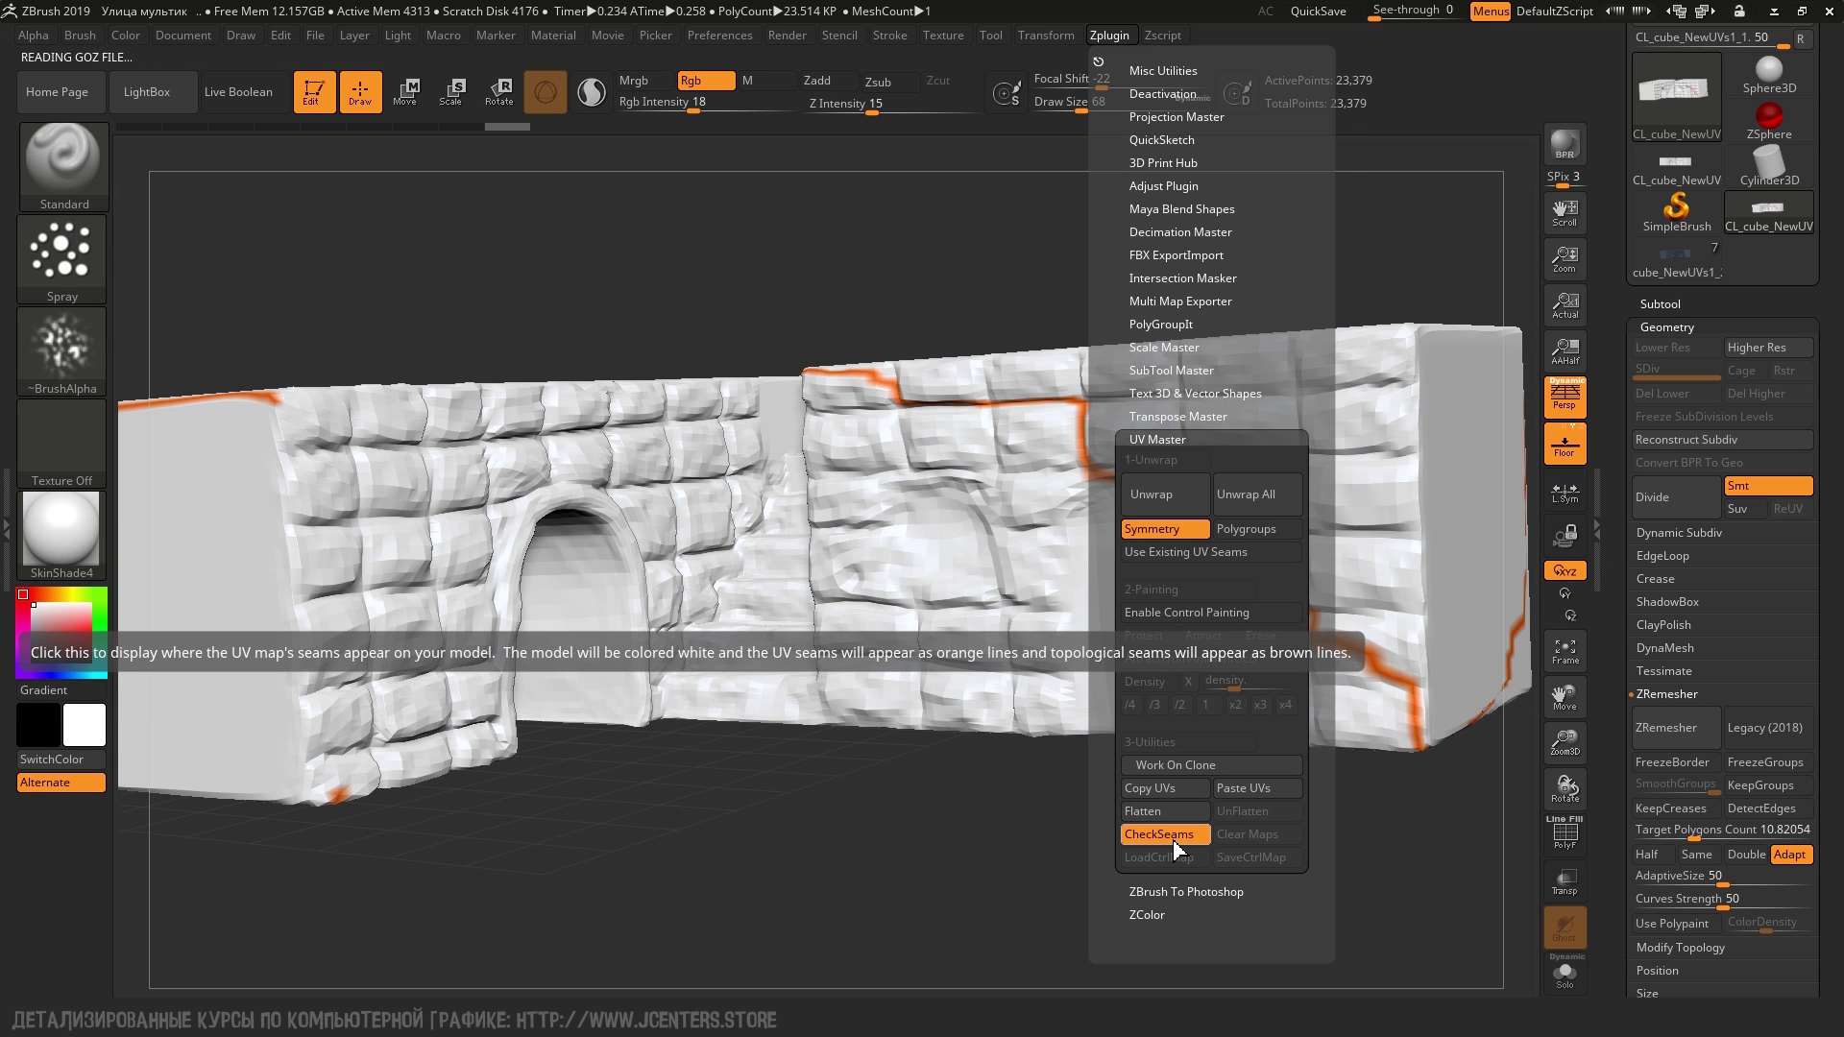
left_click(1168, 811)
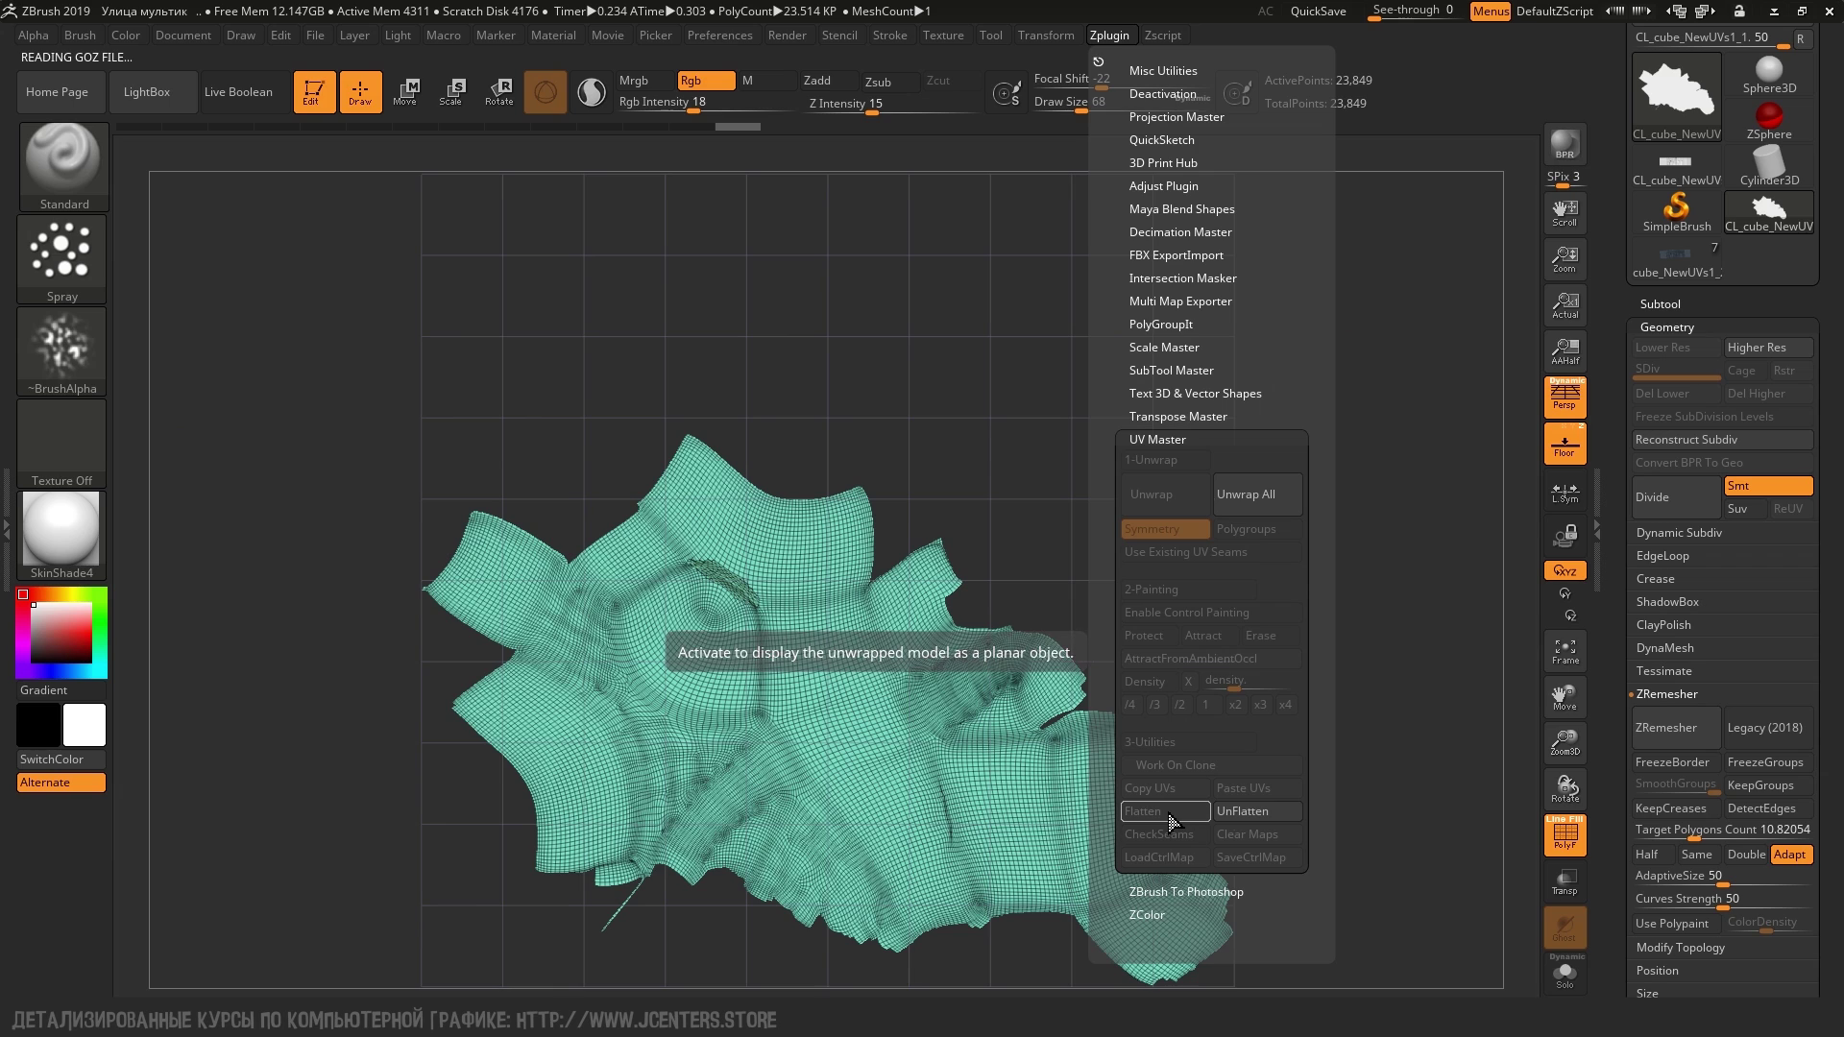
left_click(1237, 823)
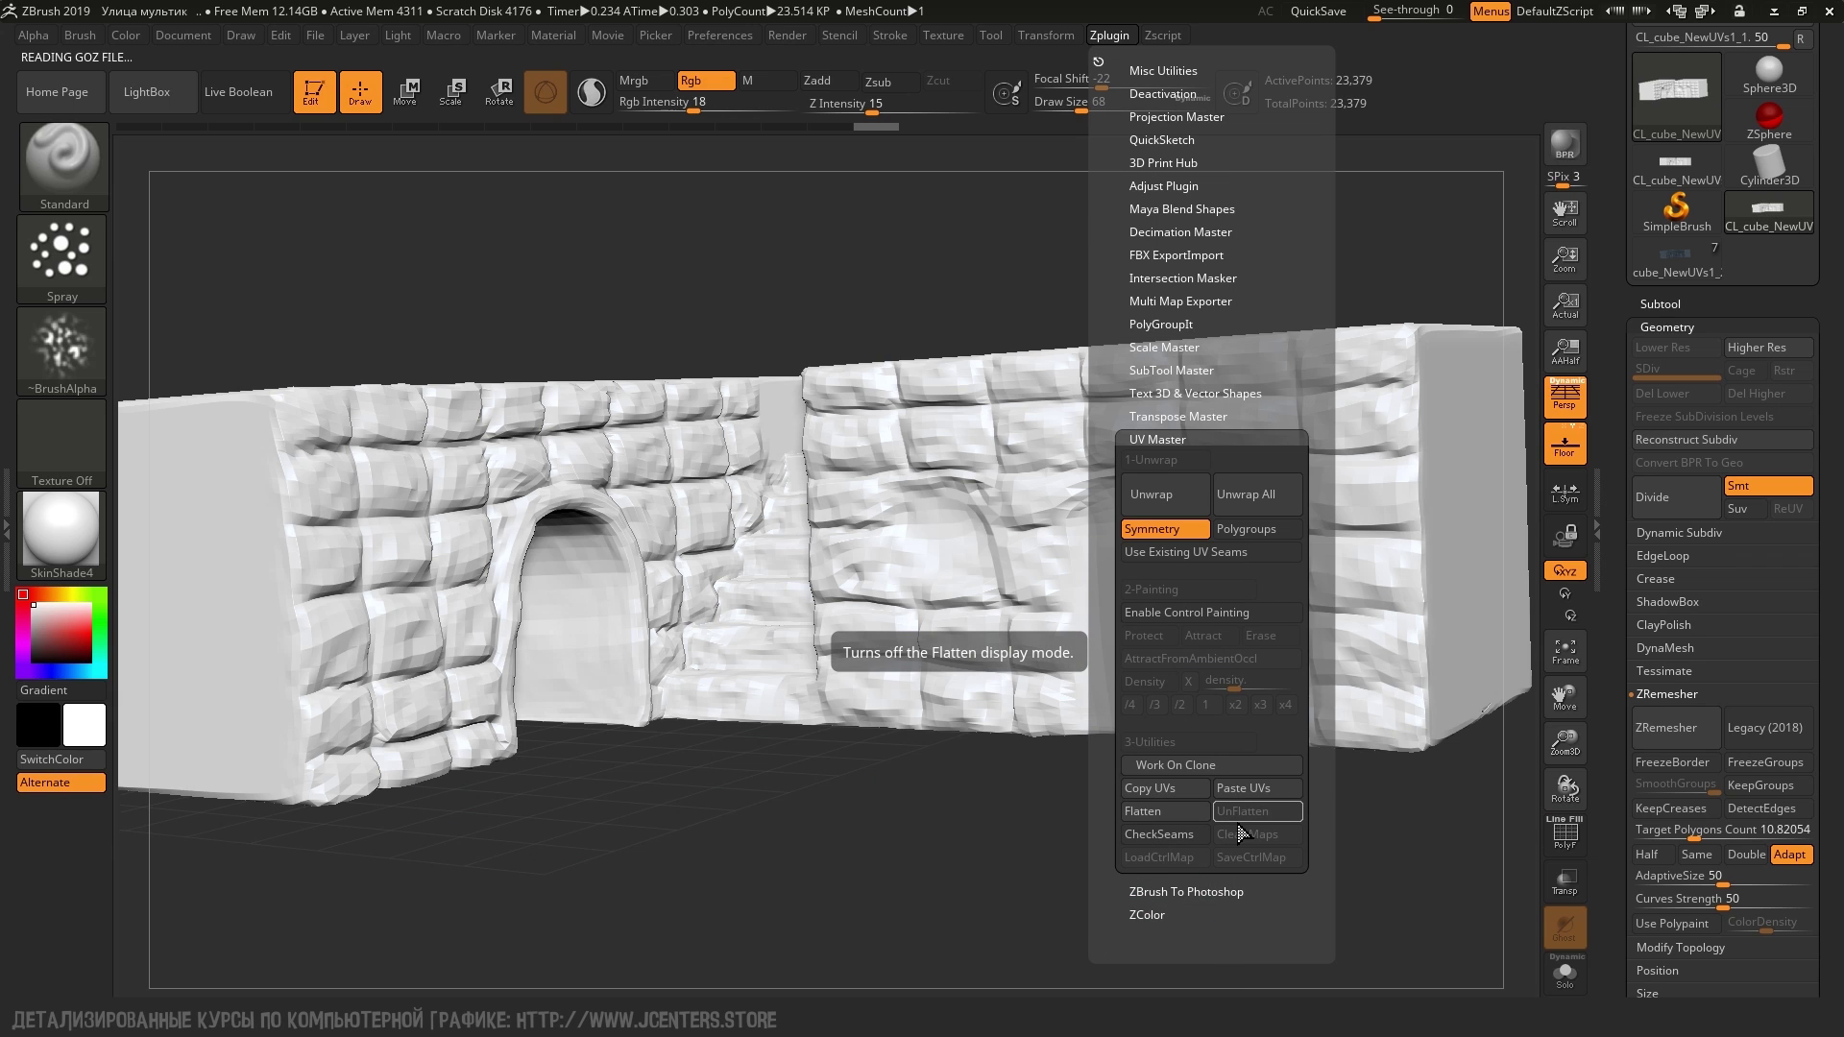
left_click(1162, 790)
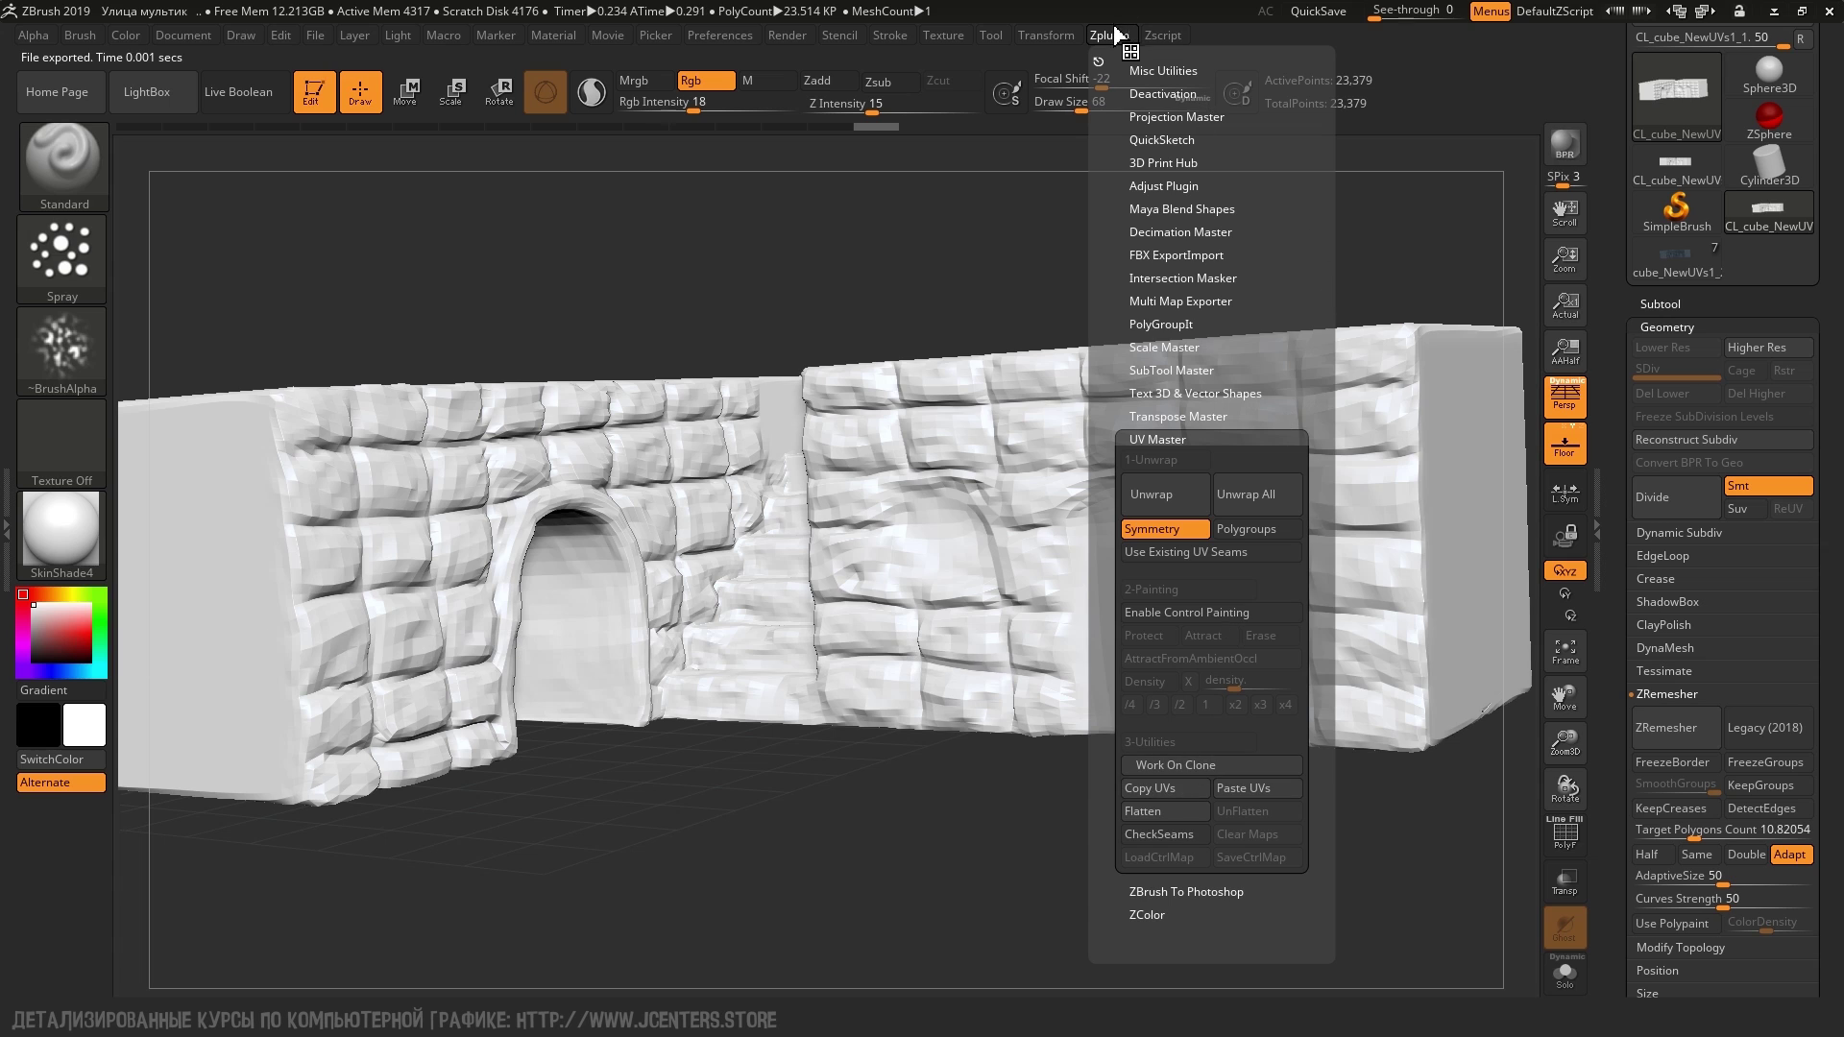
Paste the UVs onto the original wall and verify them with Morph UV
left_click(1668, 306)
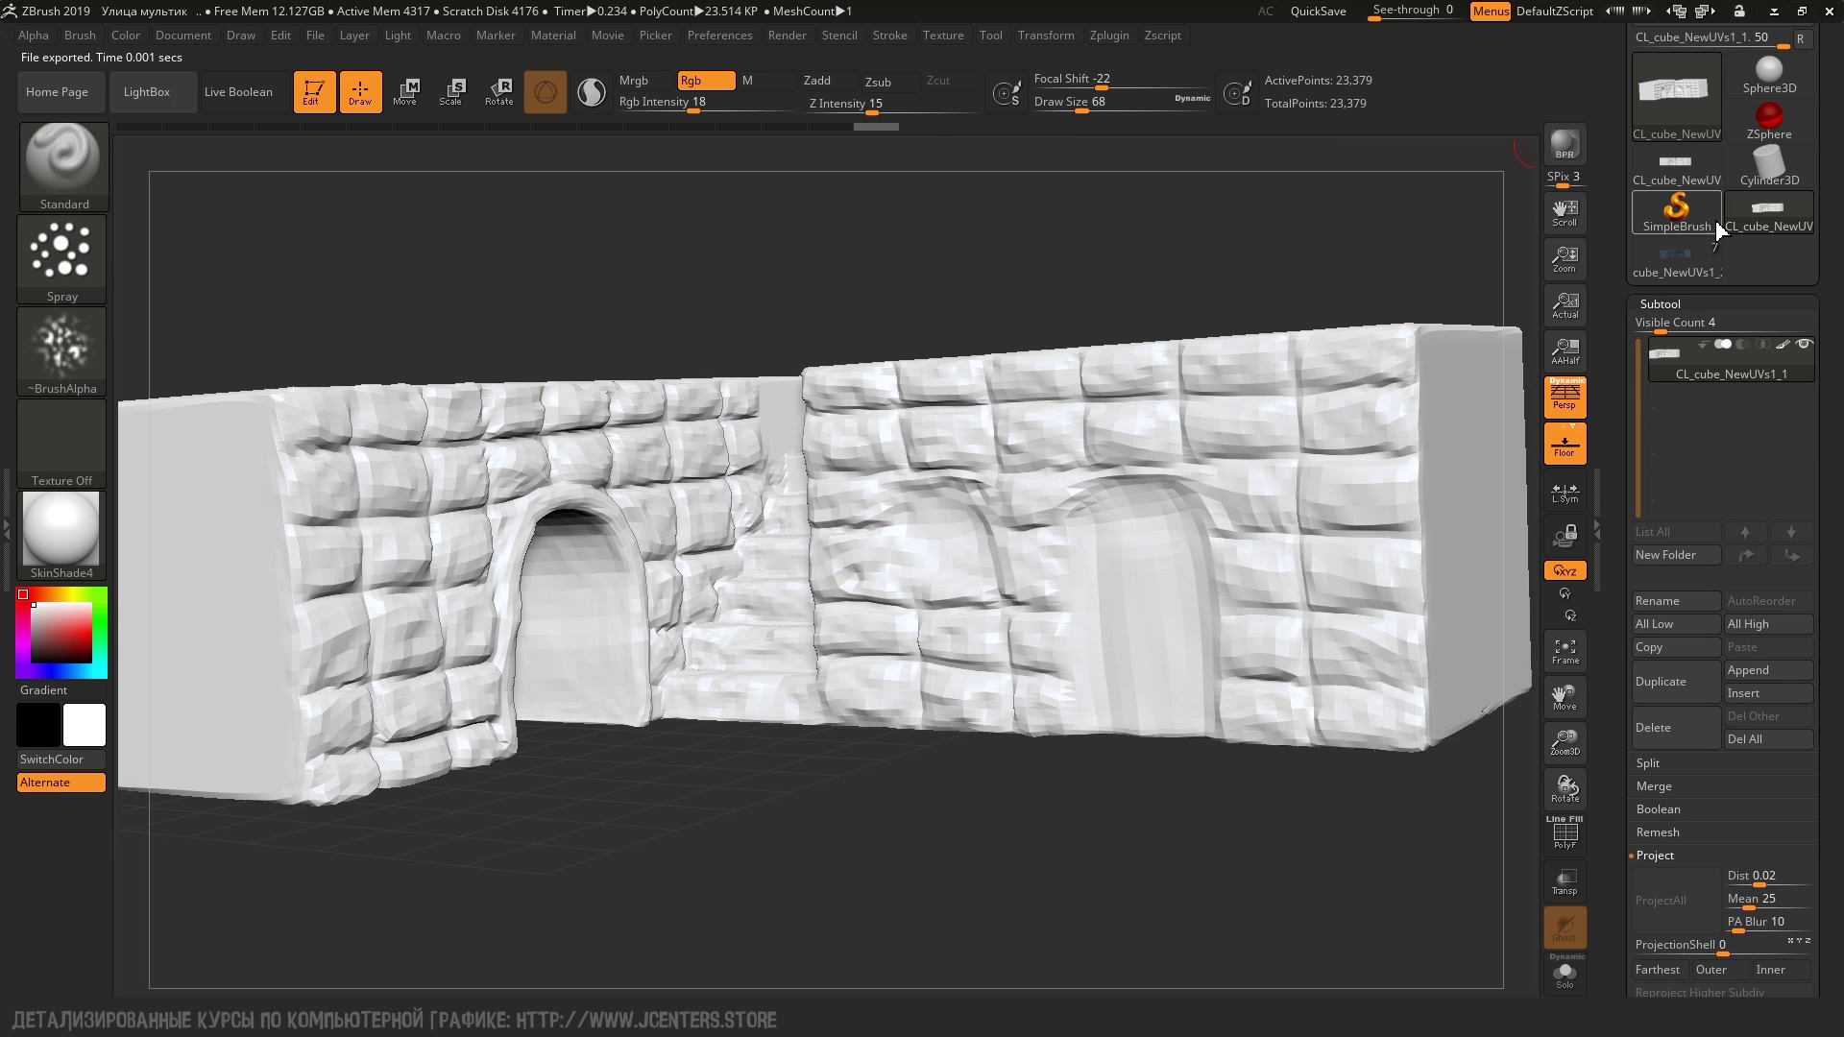
left_click(1705, 252)
left_click(1112, 39)
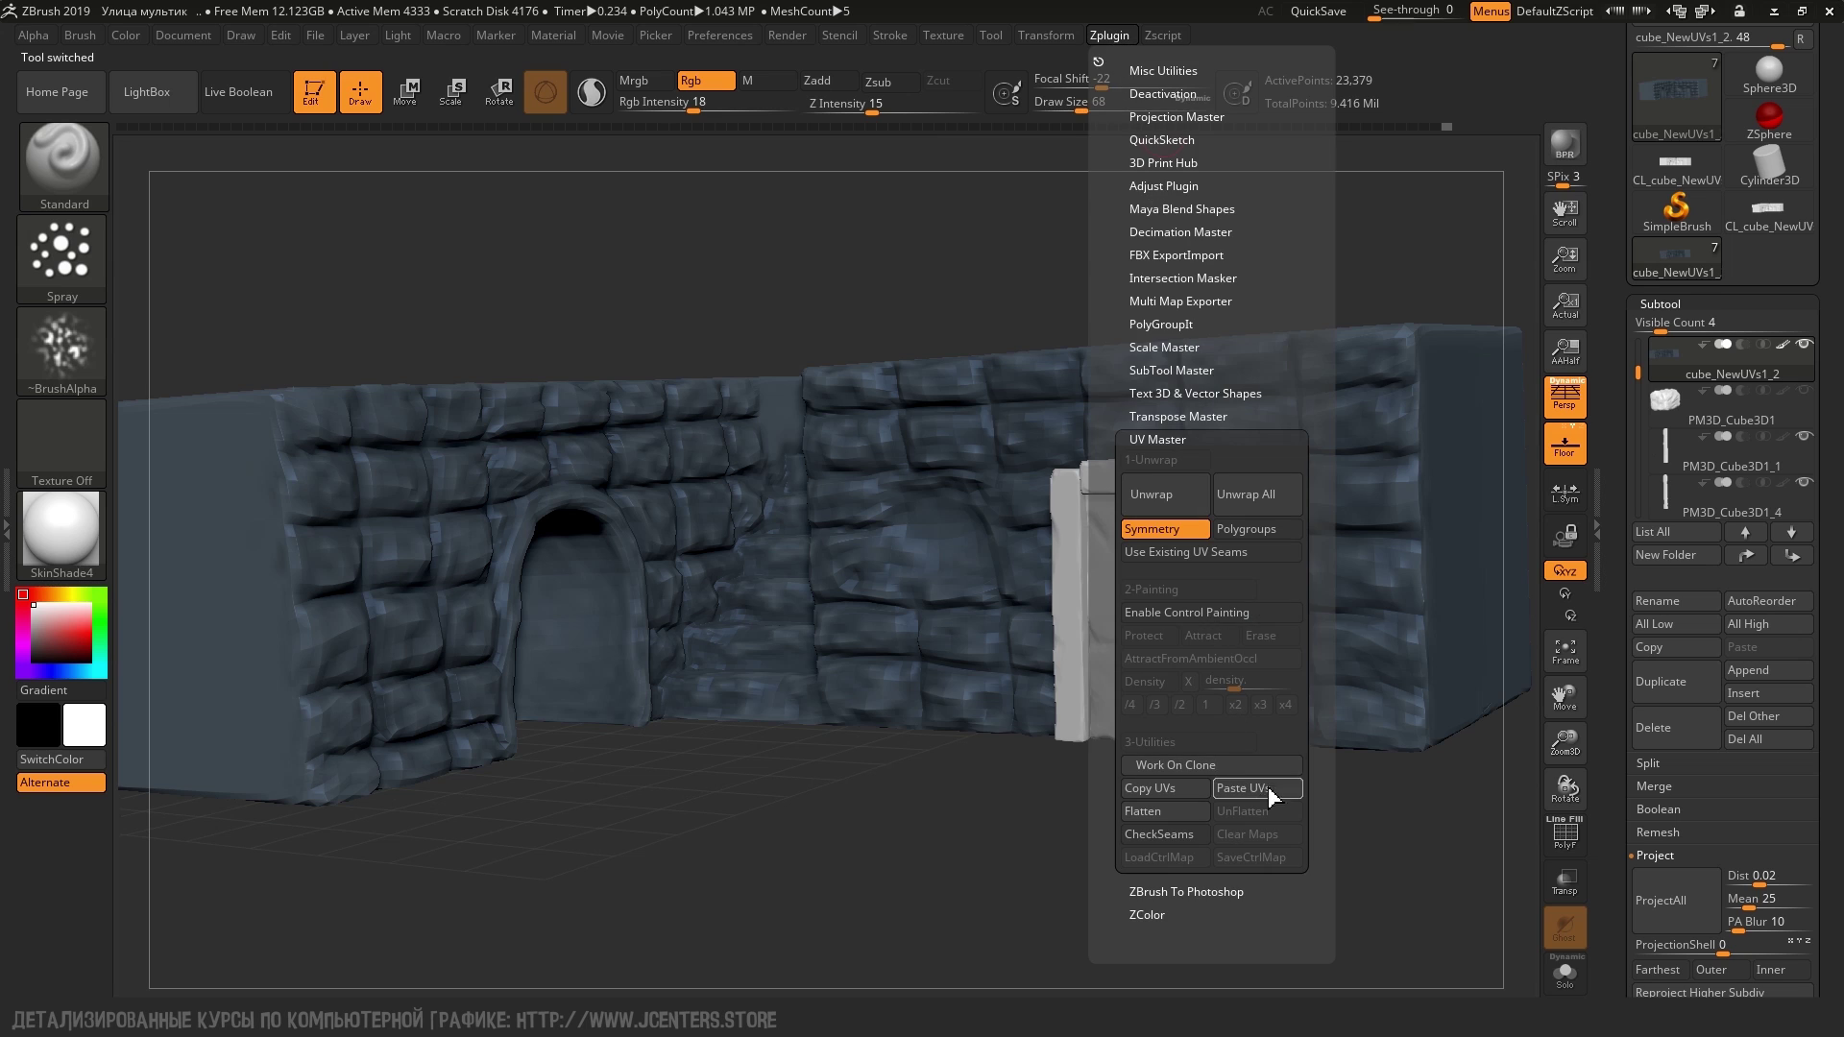
scroll(1672, 616, "down", 8)
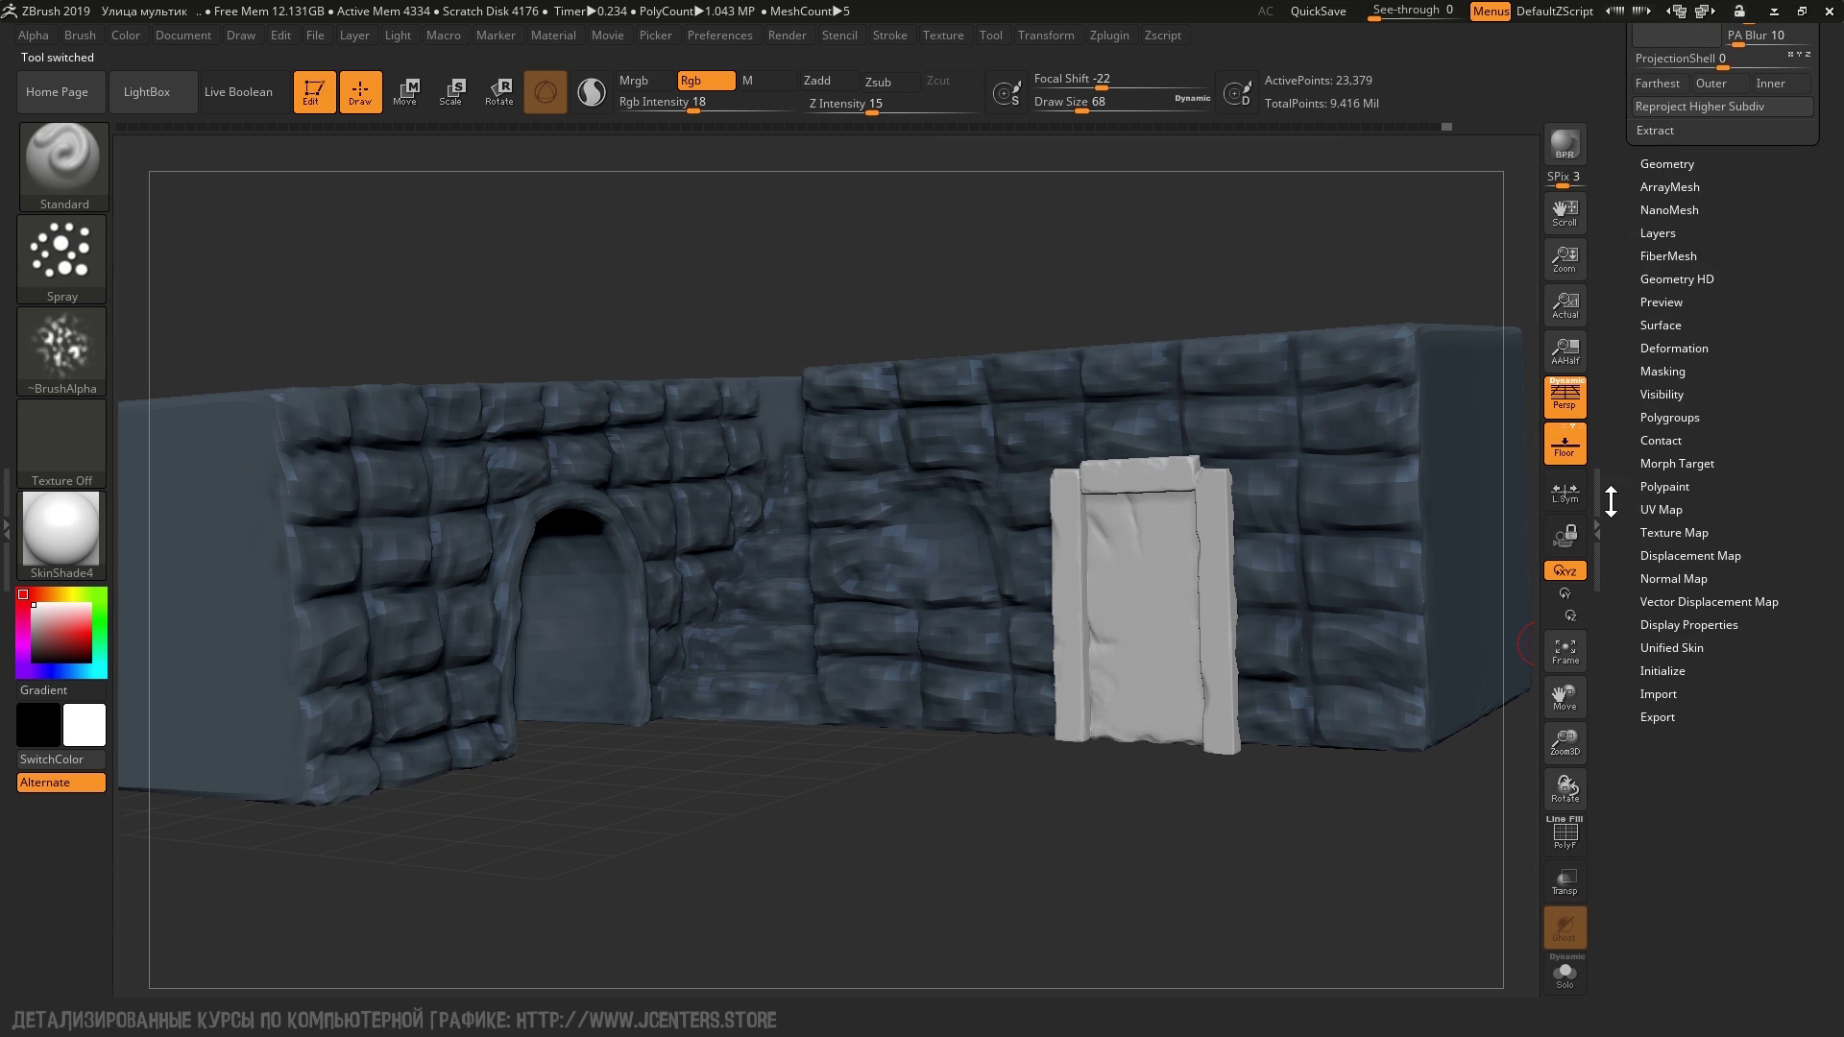
left_click(1667, 667)
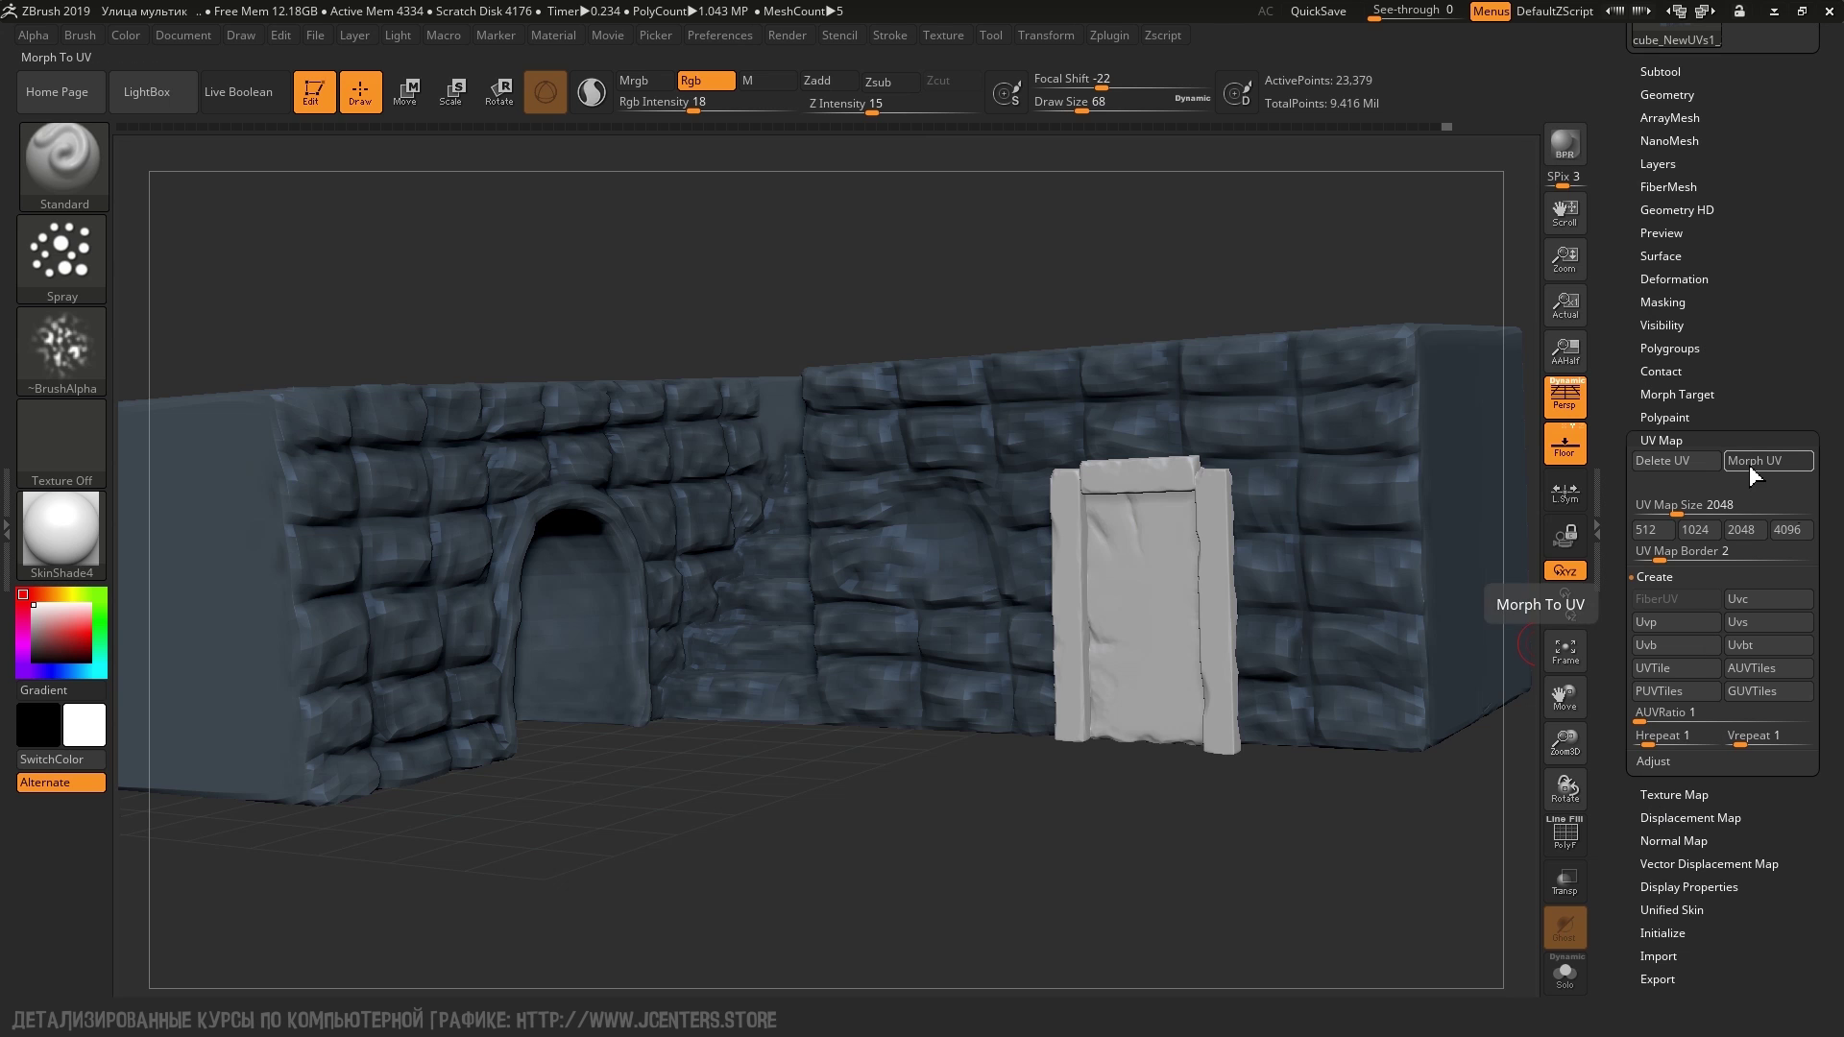
left_click(1750, 464)
left_click(1760, 465)
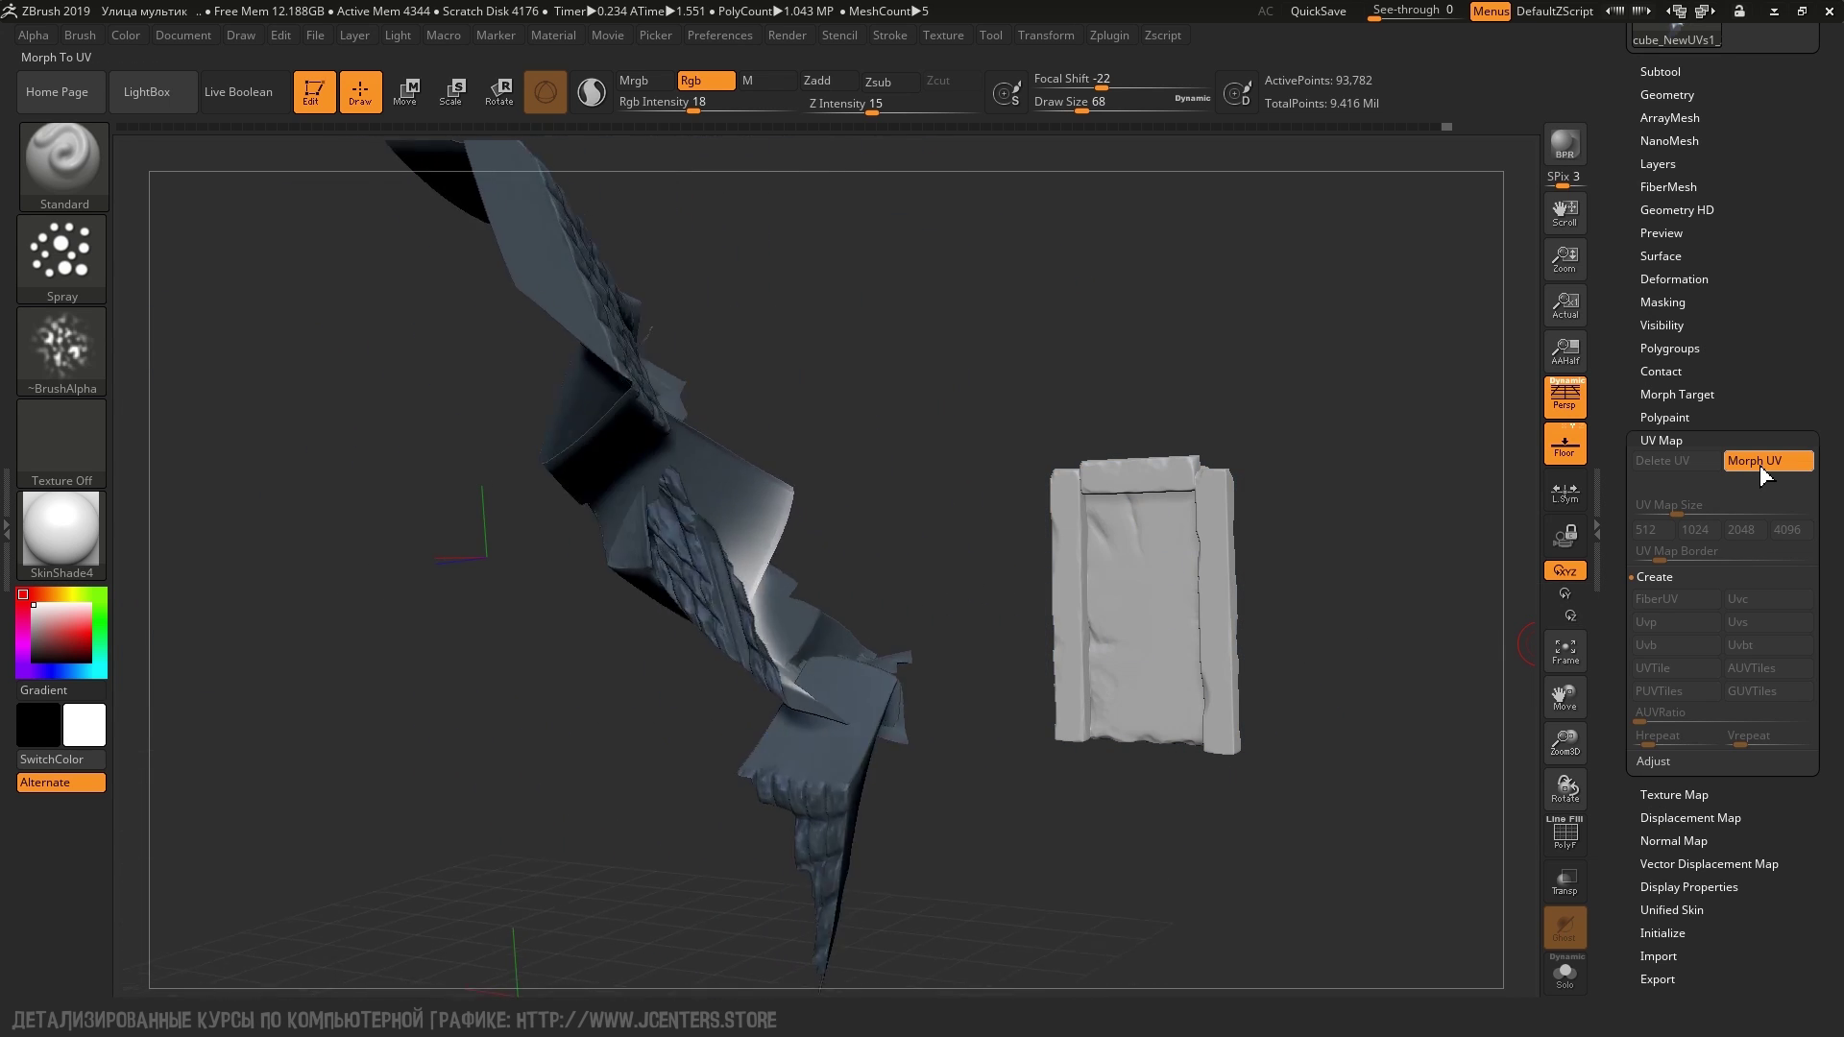
left_click(1679, 439)
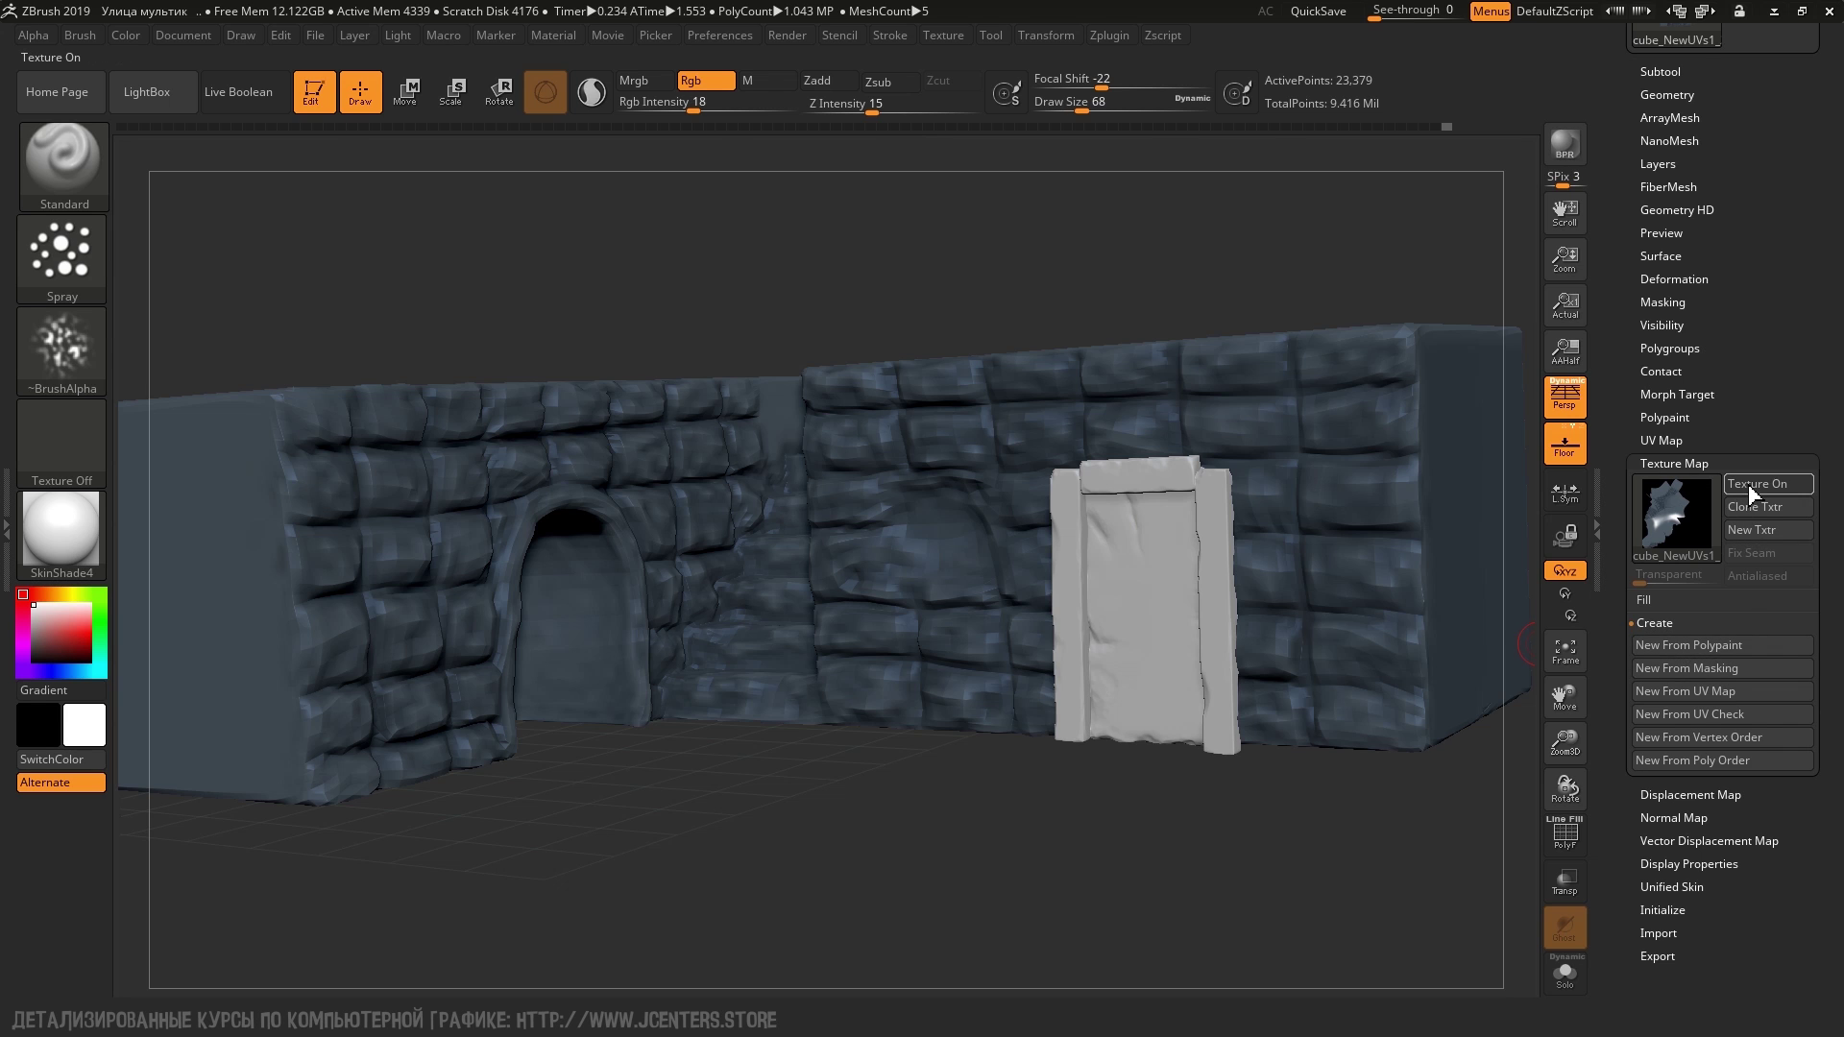
right_click_drag(1194, 362, 1000, 399)
left_click(1681, 465)
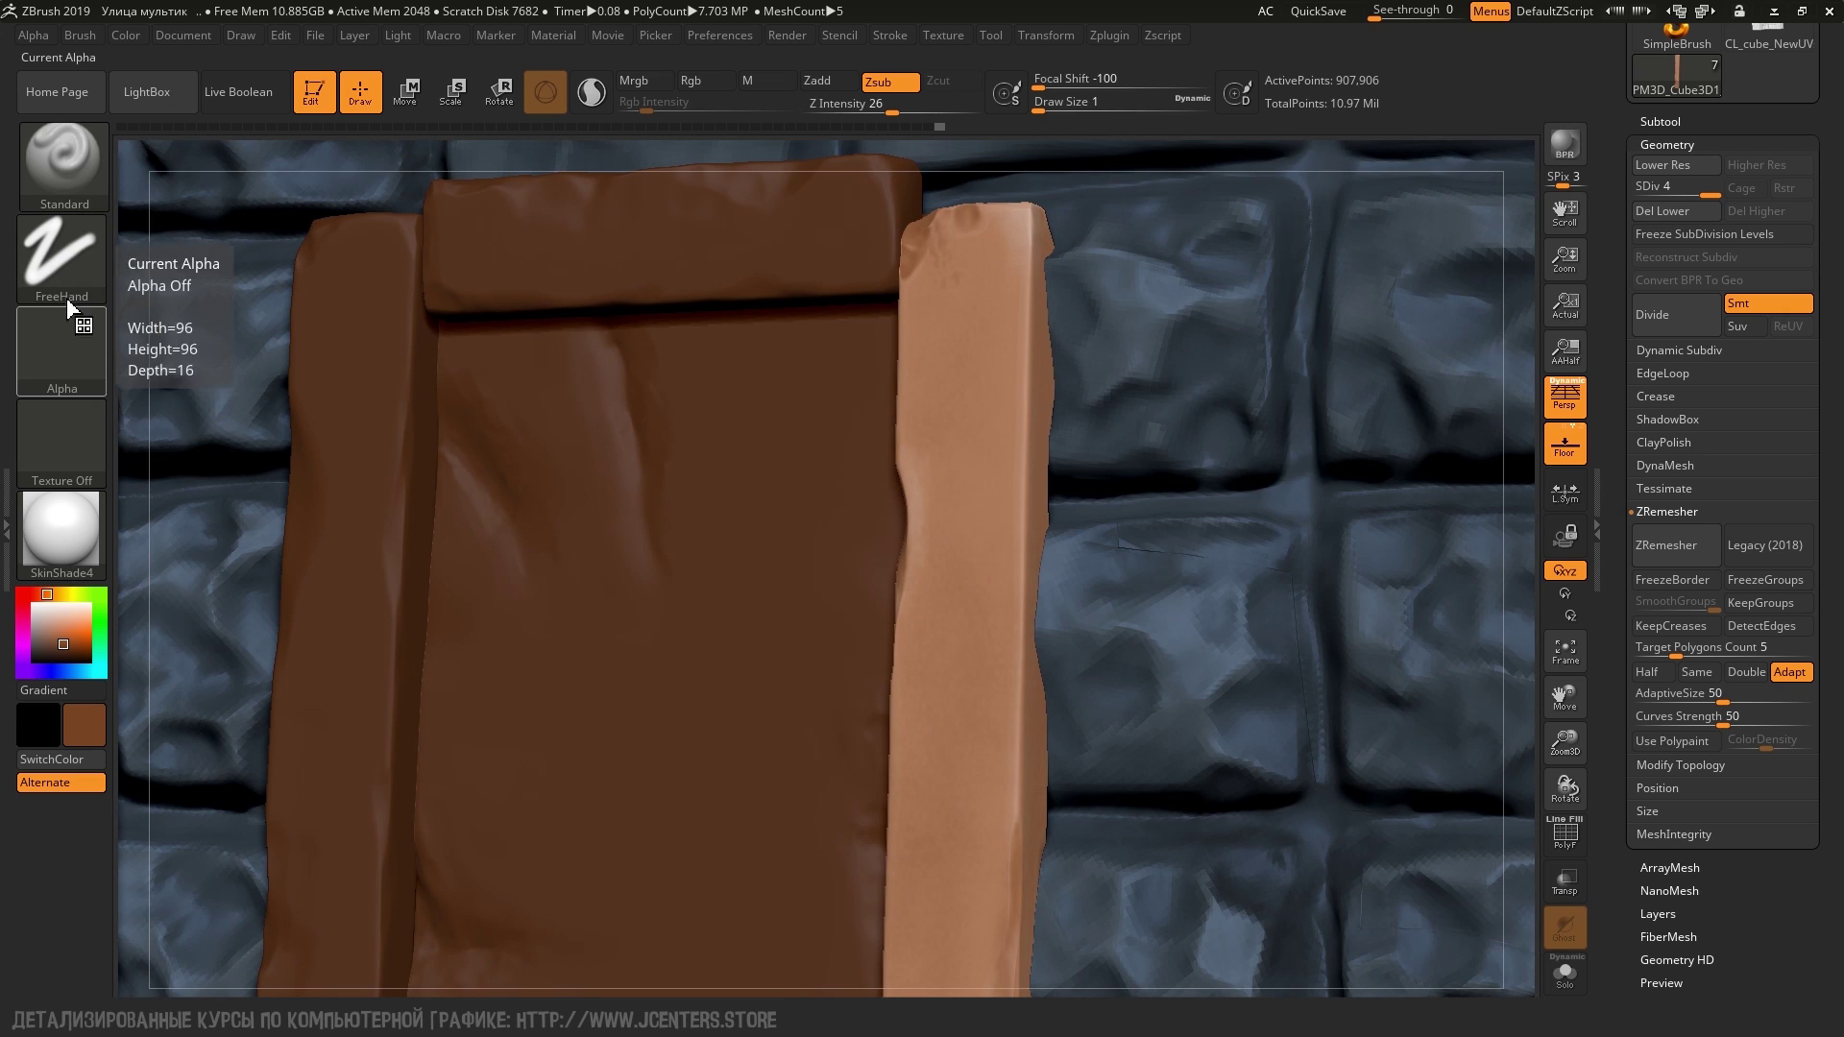
Set a DragRect stroke and import a Grunge alpha from Wood_Alphas_01
left_click(61, 347)
left_click(62, 257)
left_click(271, 267)
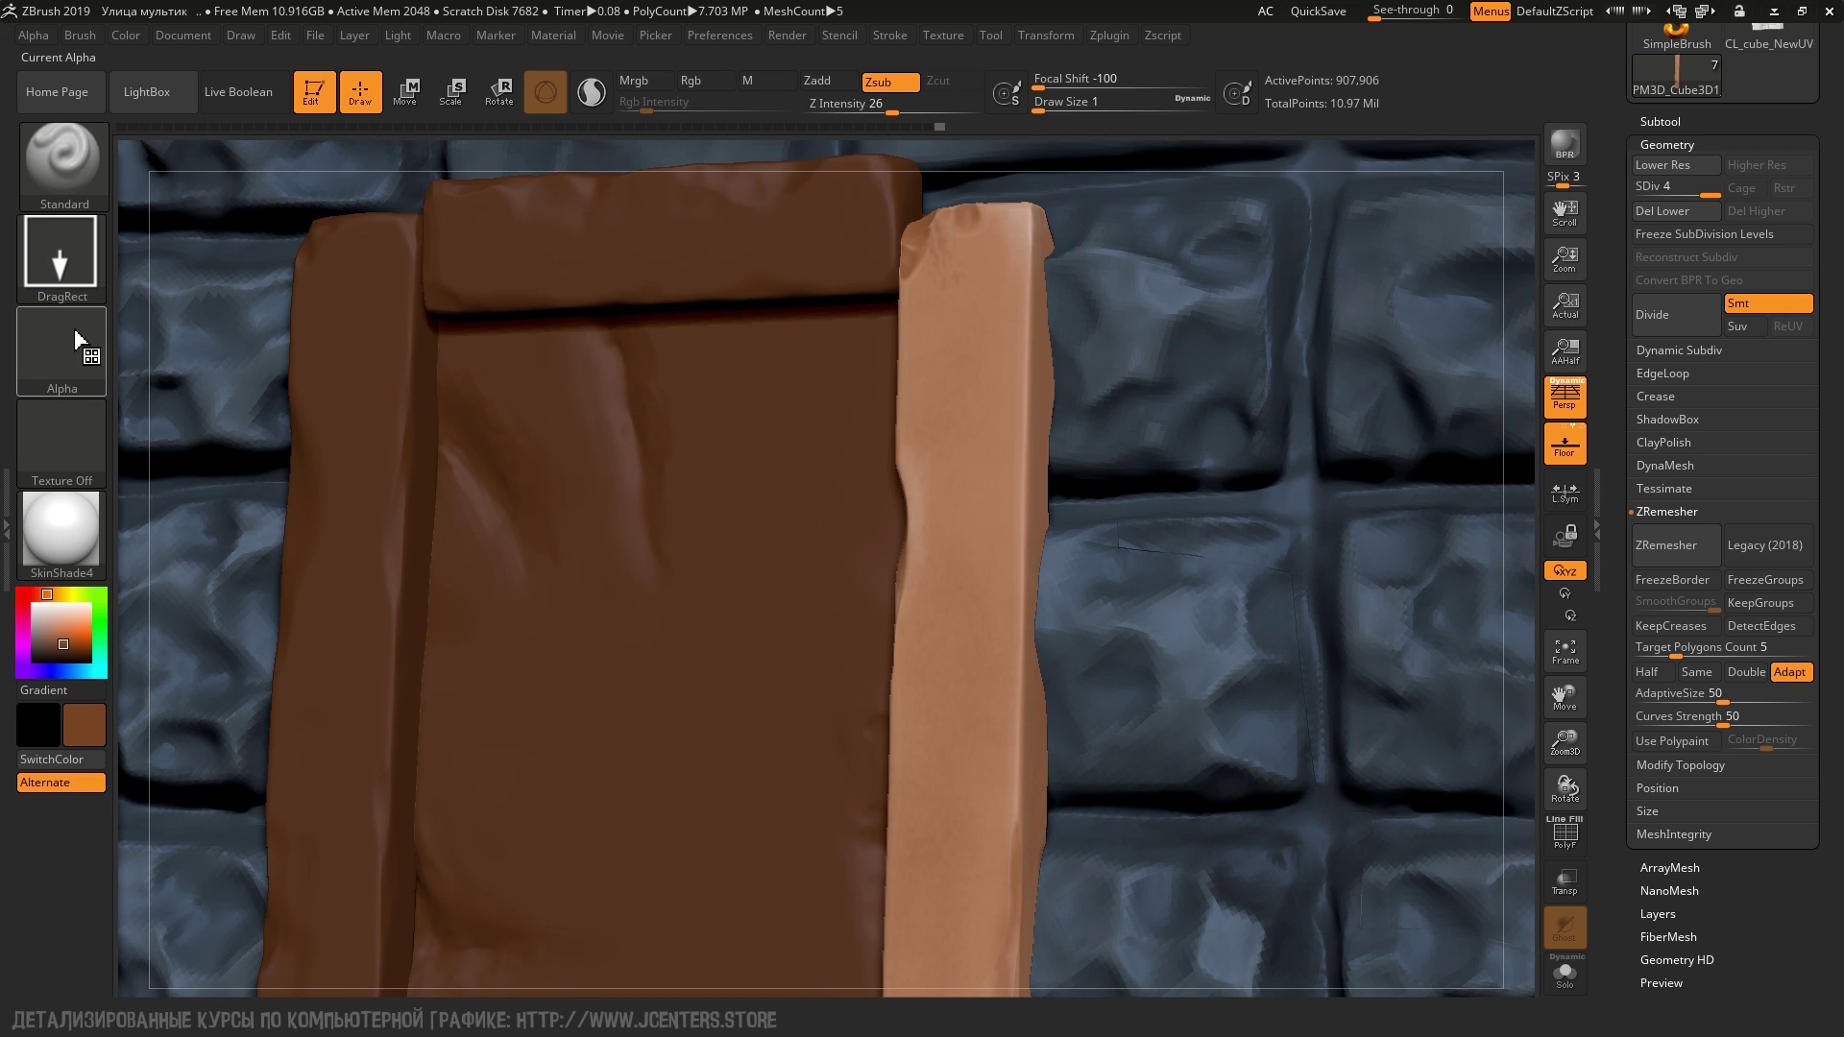
left_click(68, 375)
left_click(58, 331)
left_click(173, 727)
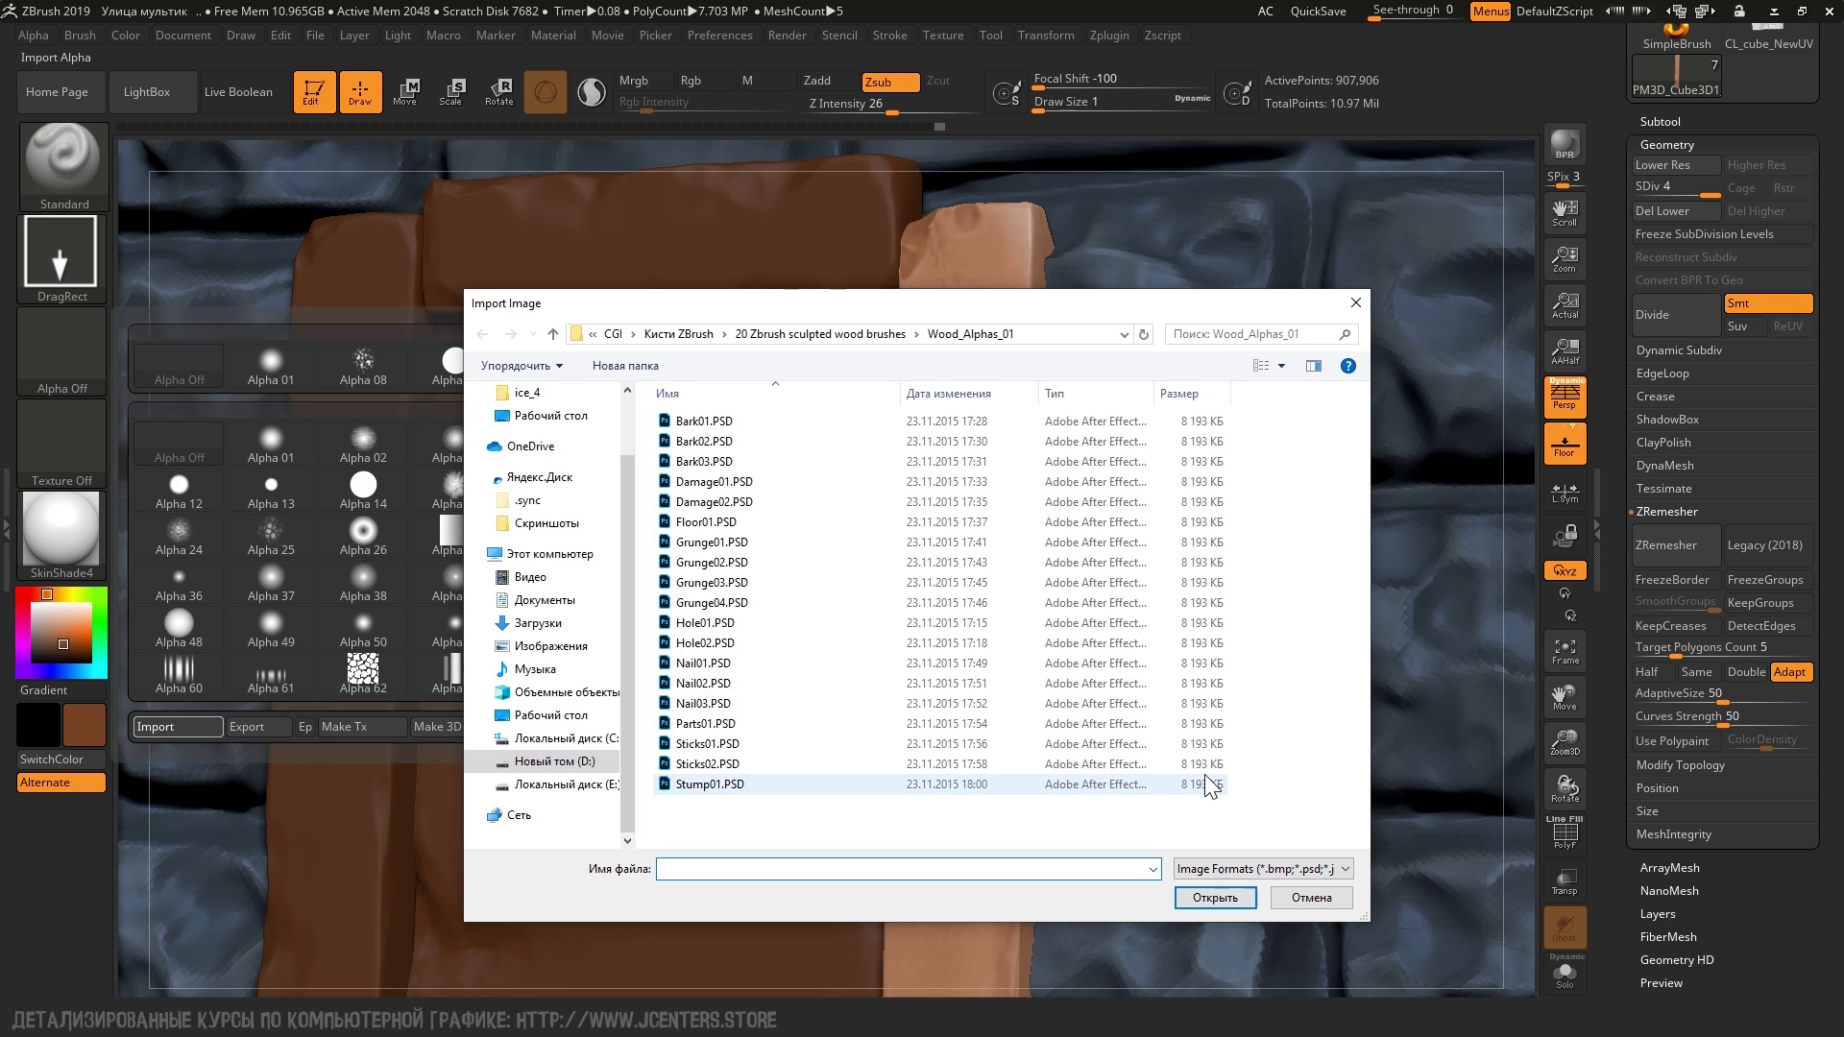
double_click(923, 589)
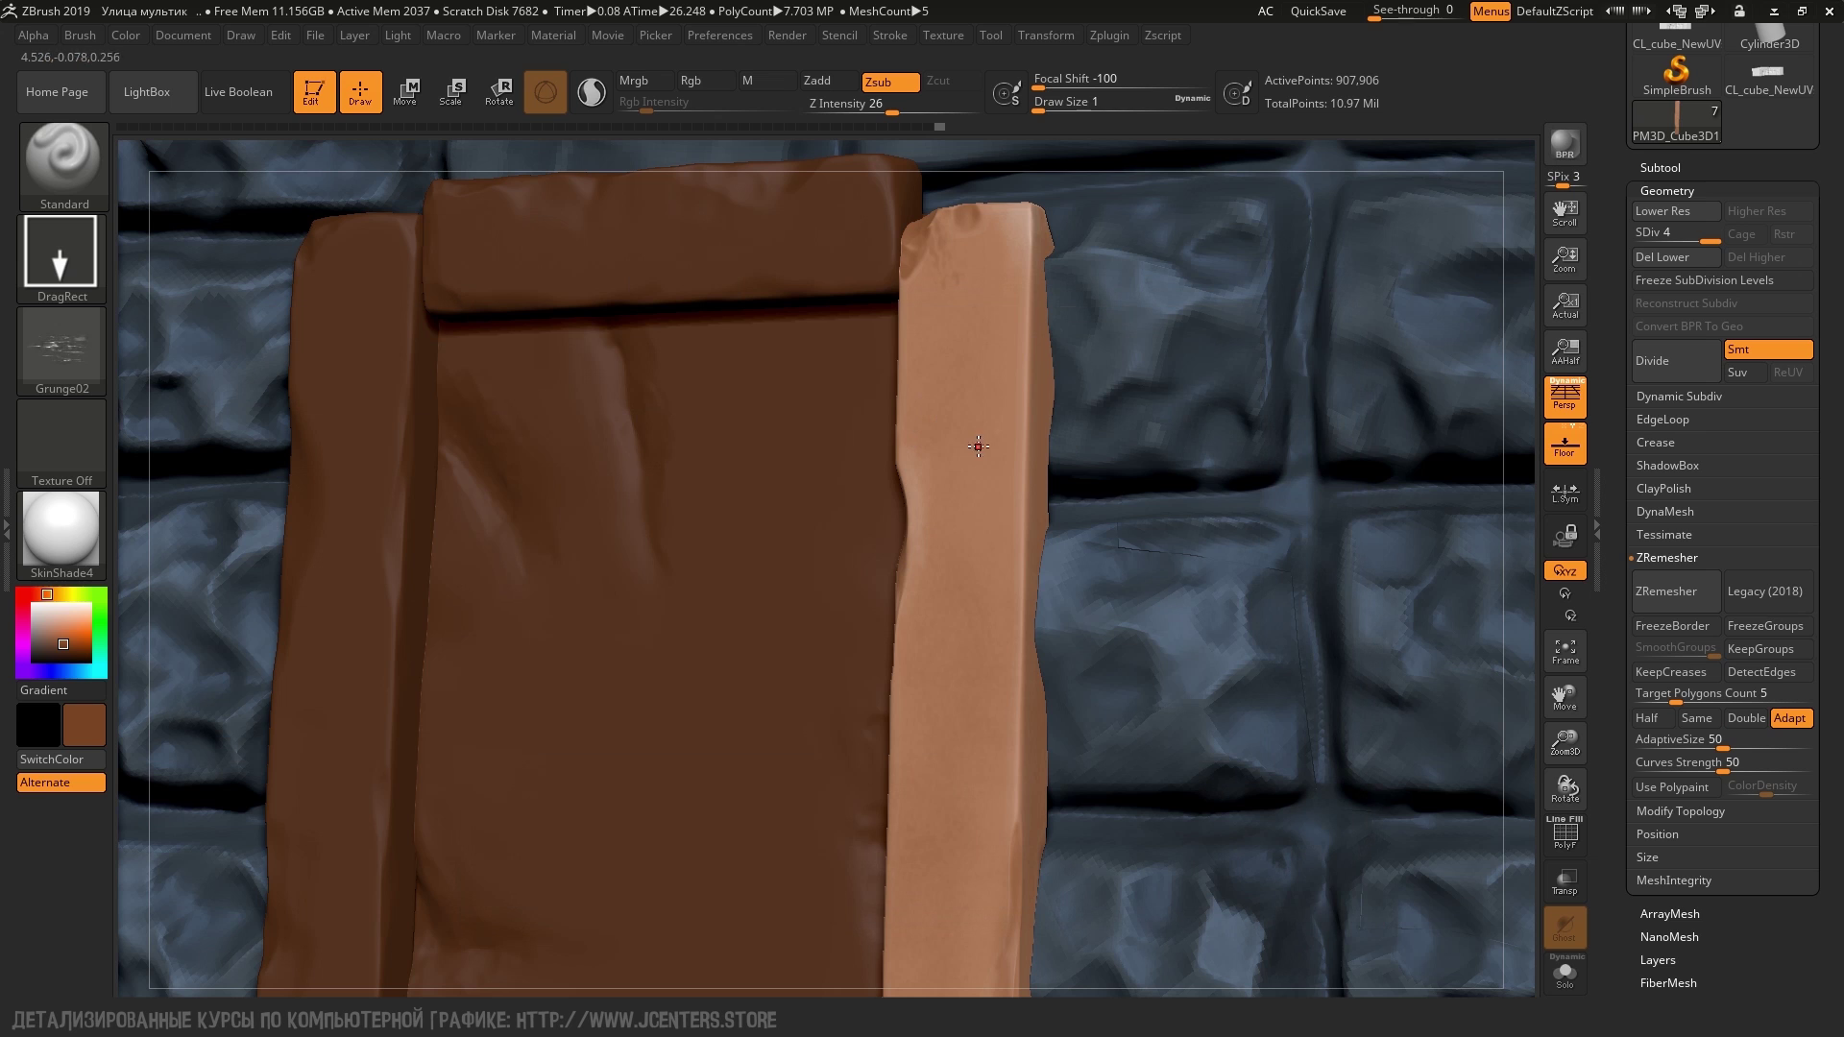
key("ctrl+z")
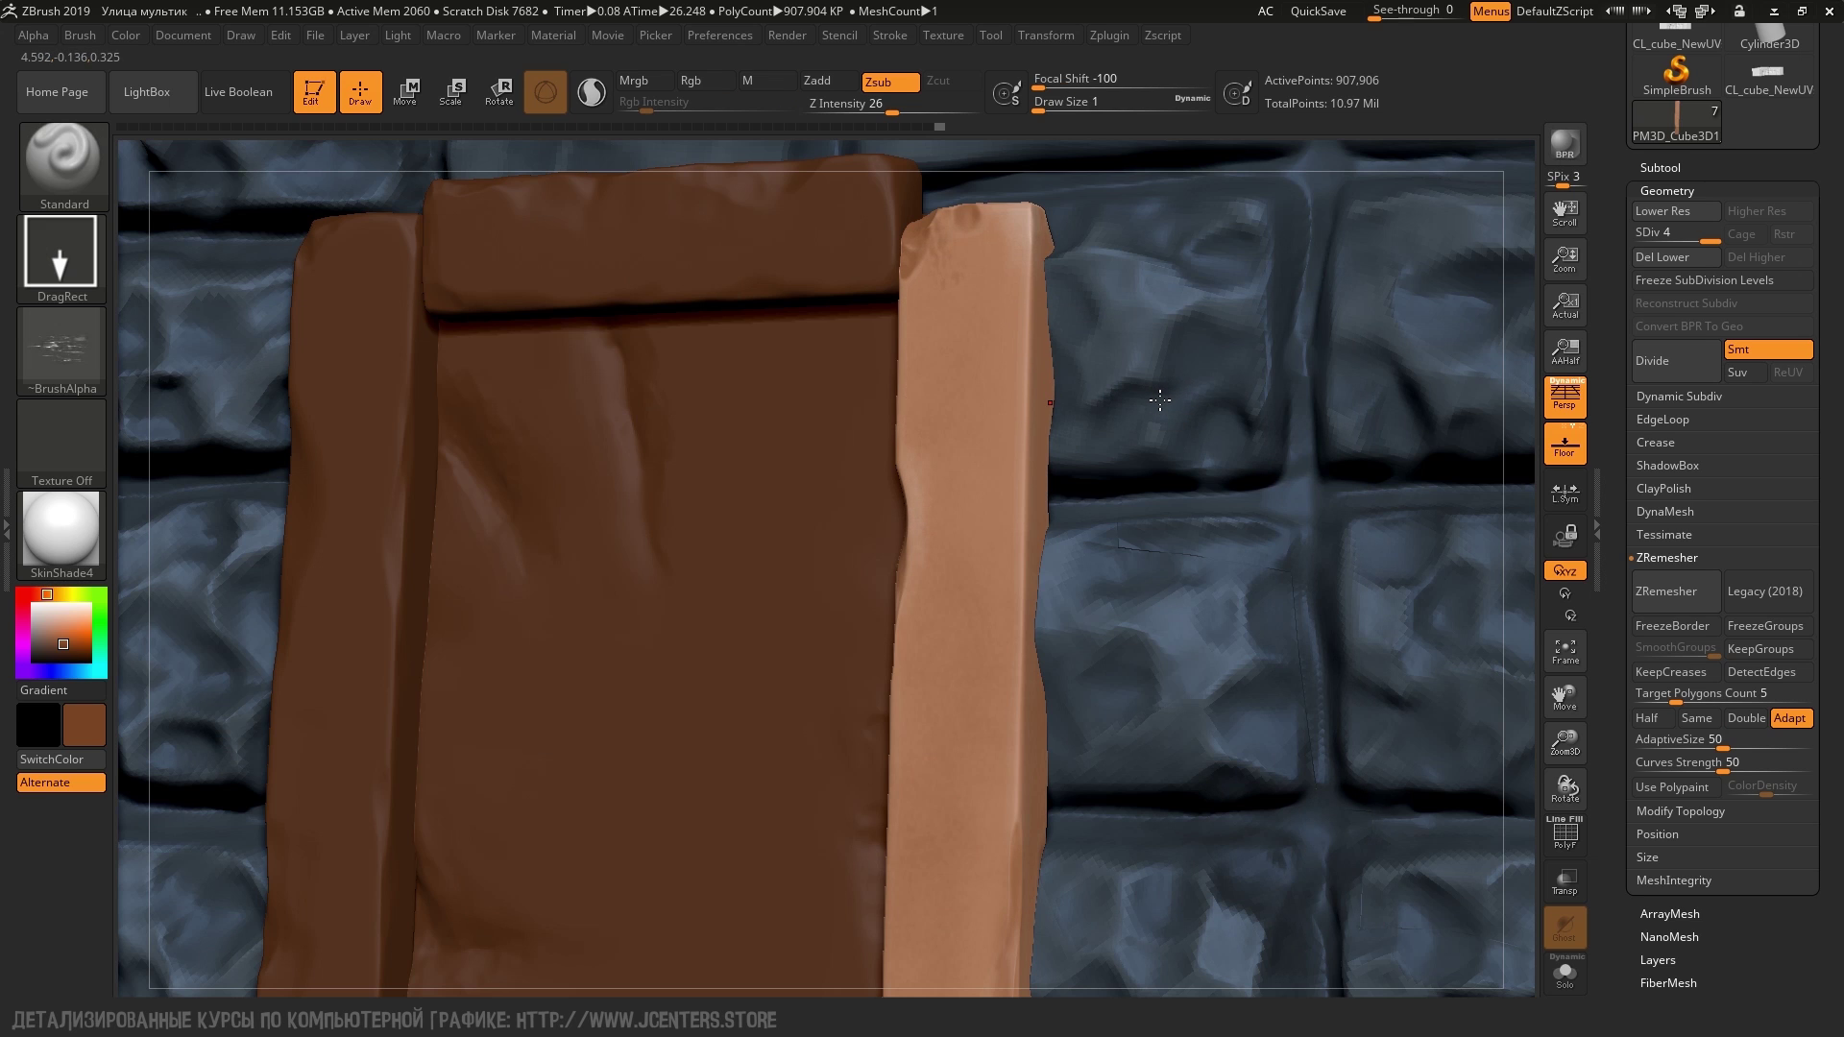
Carve vertical wood-grain scratches into the top of the light plank
right_click_drag(941, 432, 920, 487)
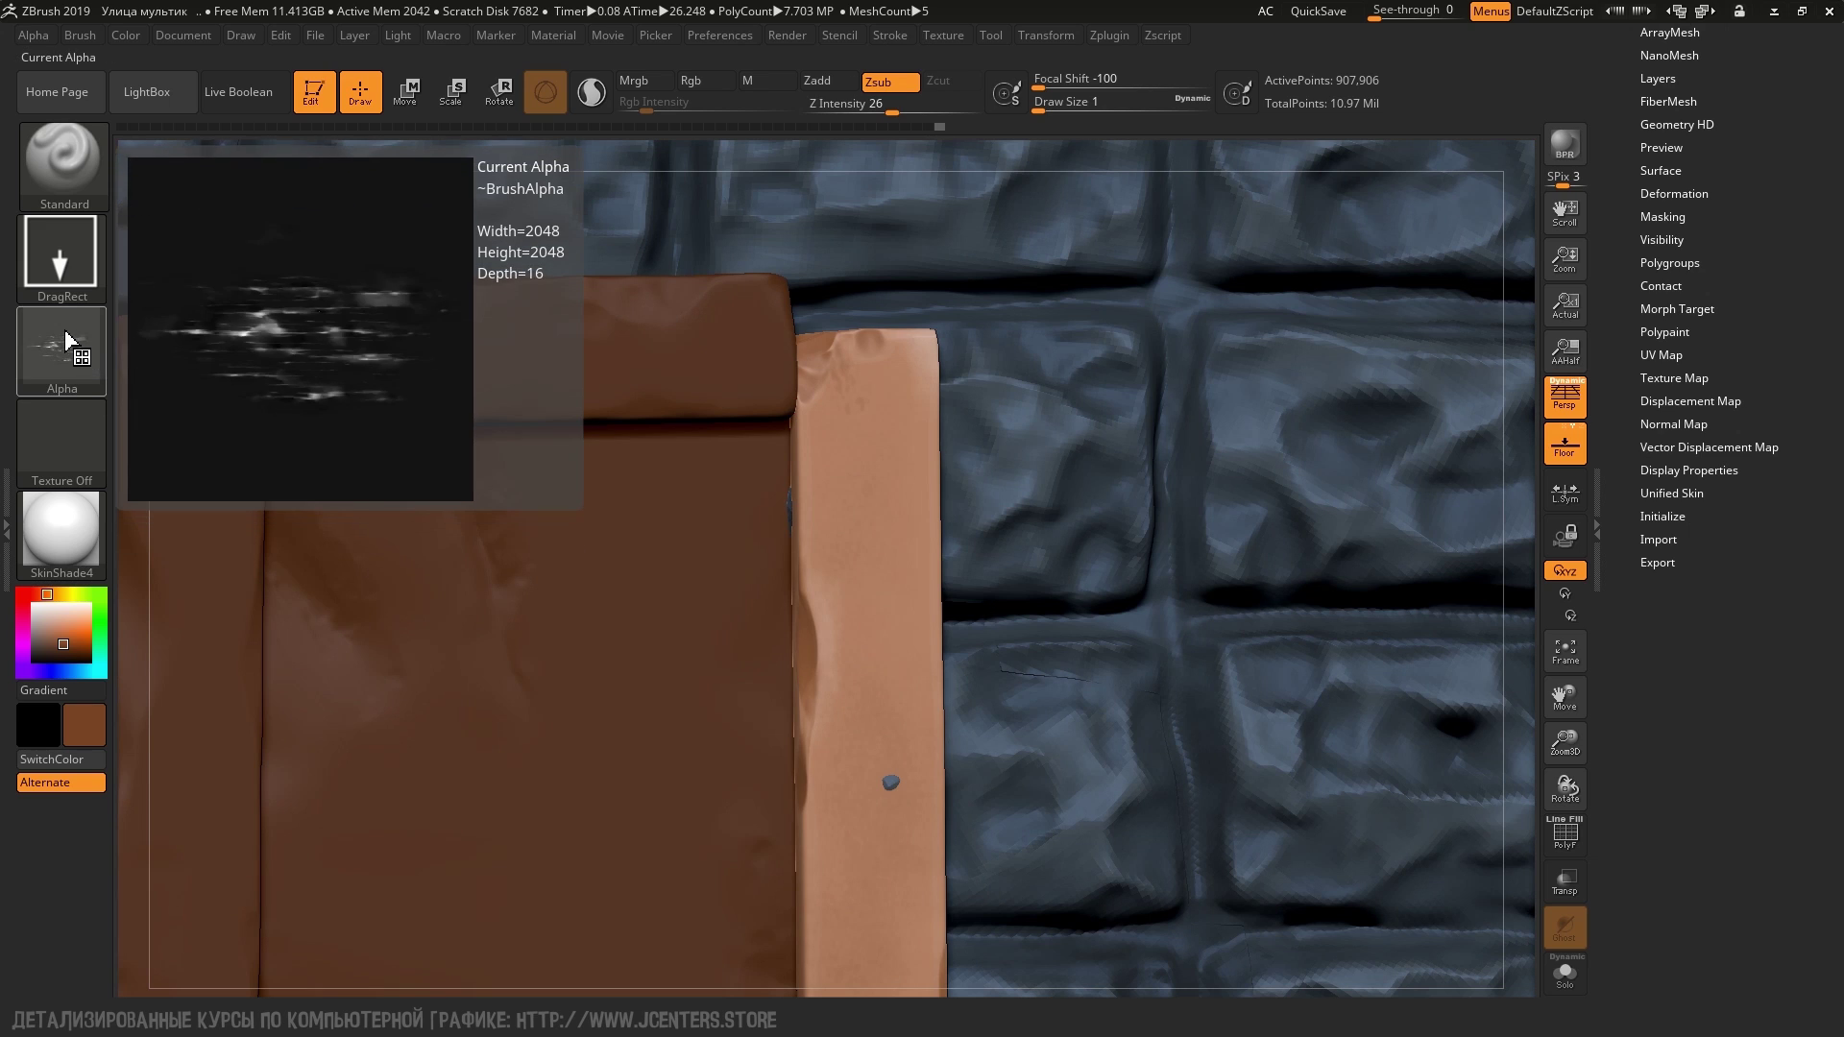
left_click_drag(1625, 411, 1637, 679)
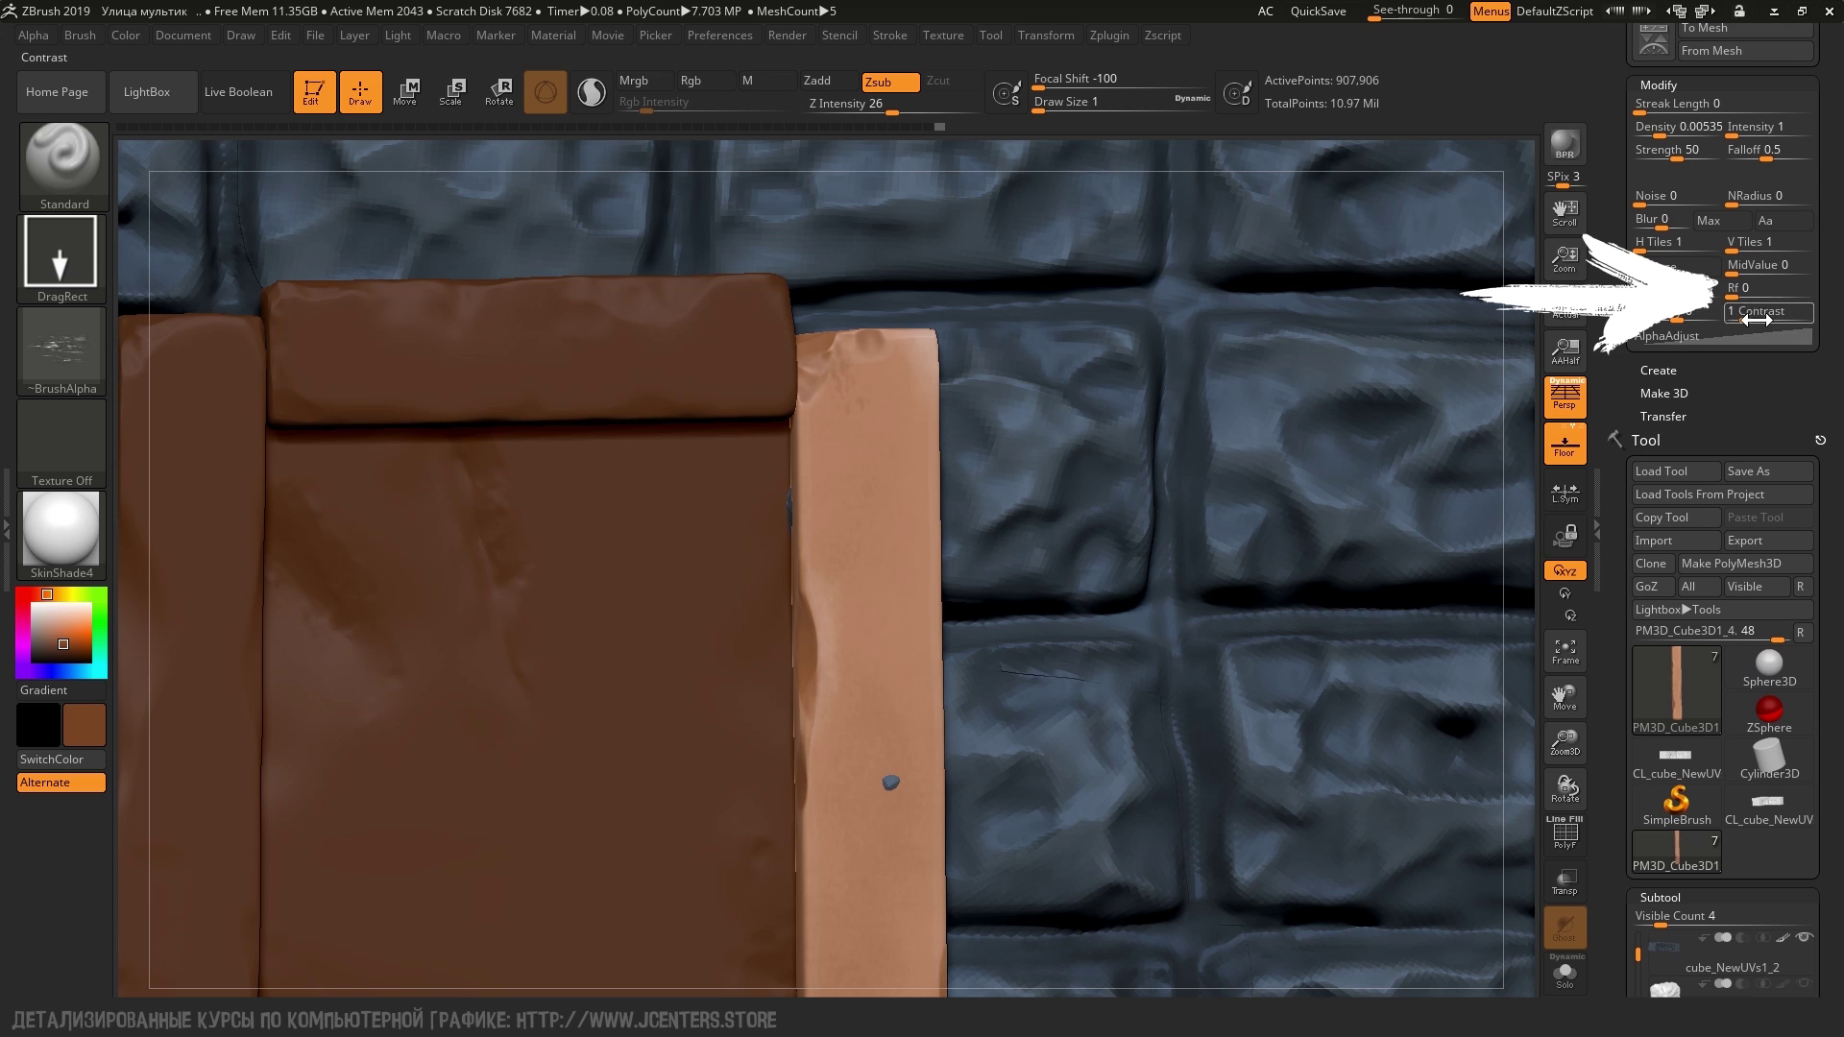
left_click_drag(824, 516, 996, 522)
key("ctrl+z")
right_click_drag(991, 529, 910, 429)
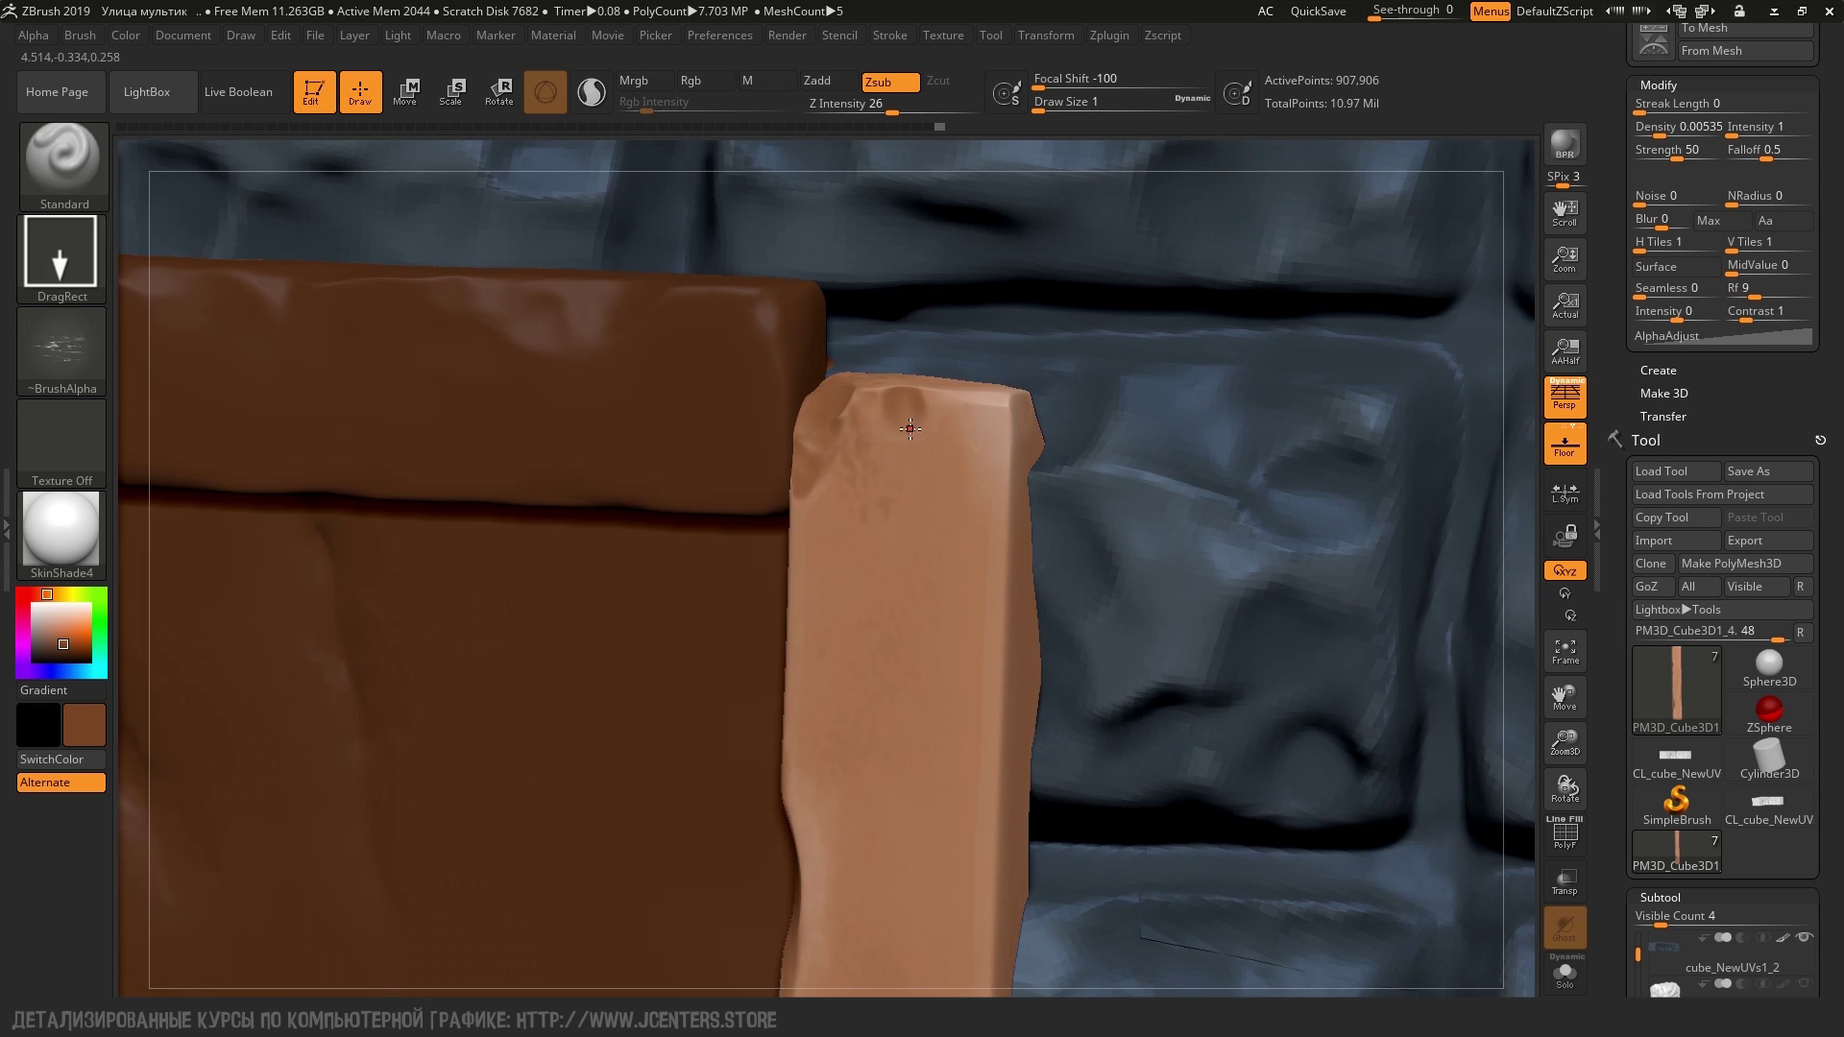
key("ctrl+z")
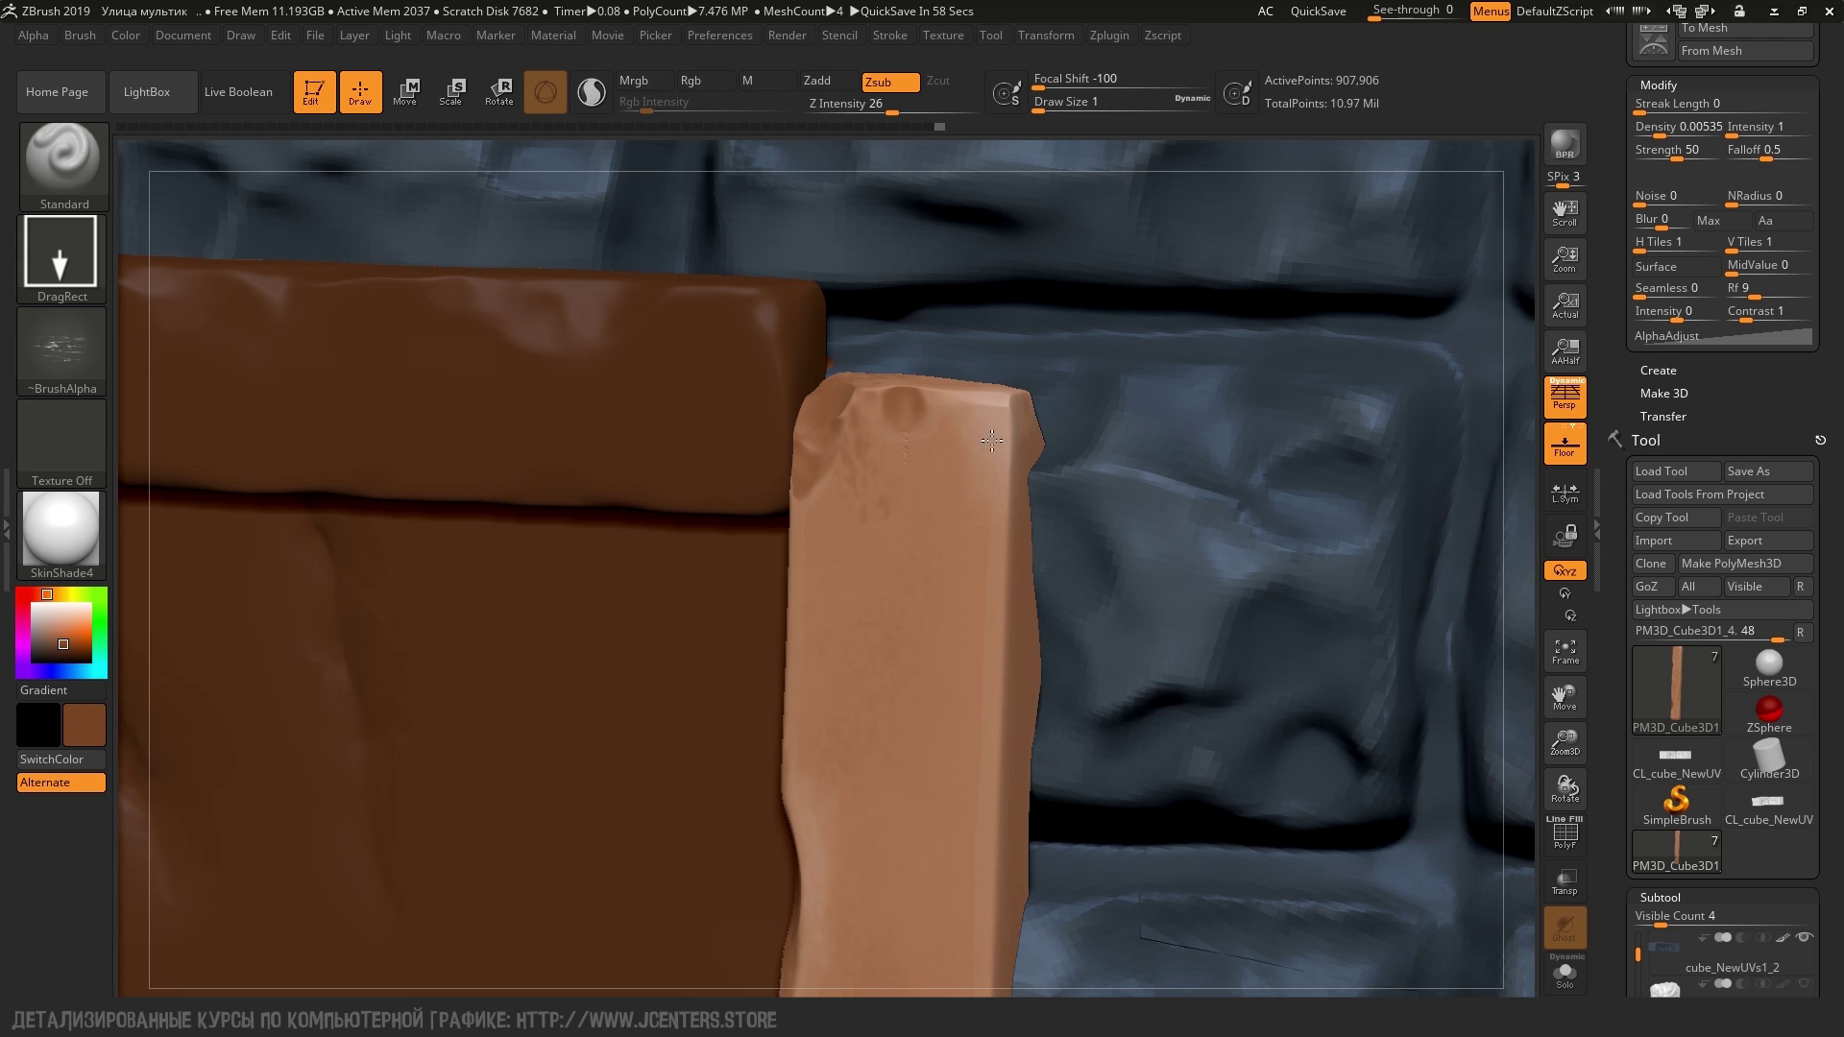
left_click_drag(898, 462, 918, 538)
left_click_drag(917, 446, 913, 615)
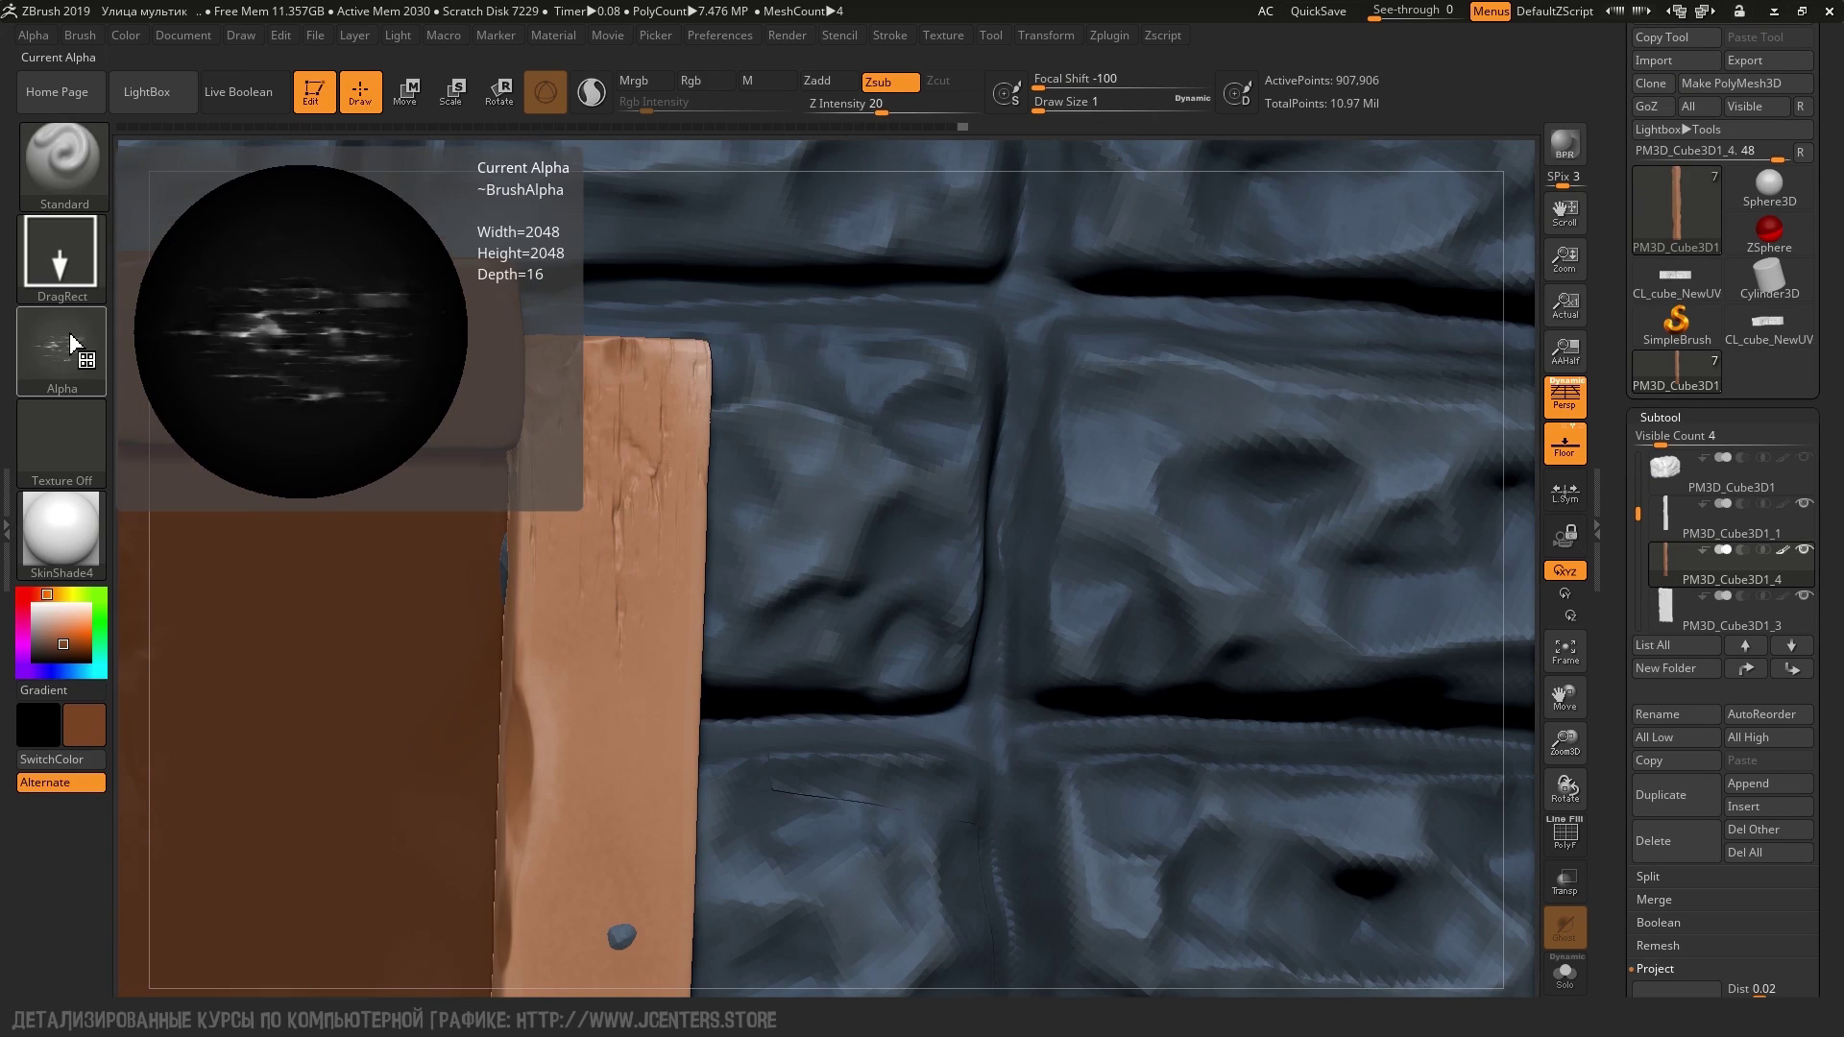
Import a wood-grain alpha, raise its blur from 3 to 13, and mask by AO
left_click(72, 343)
left_click(154, 727)
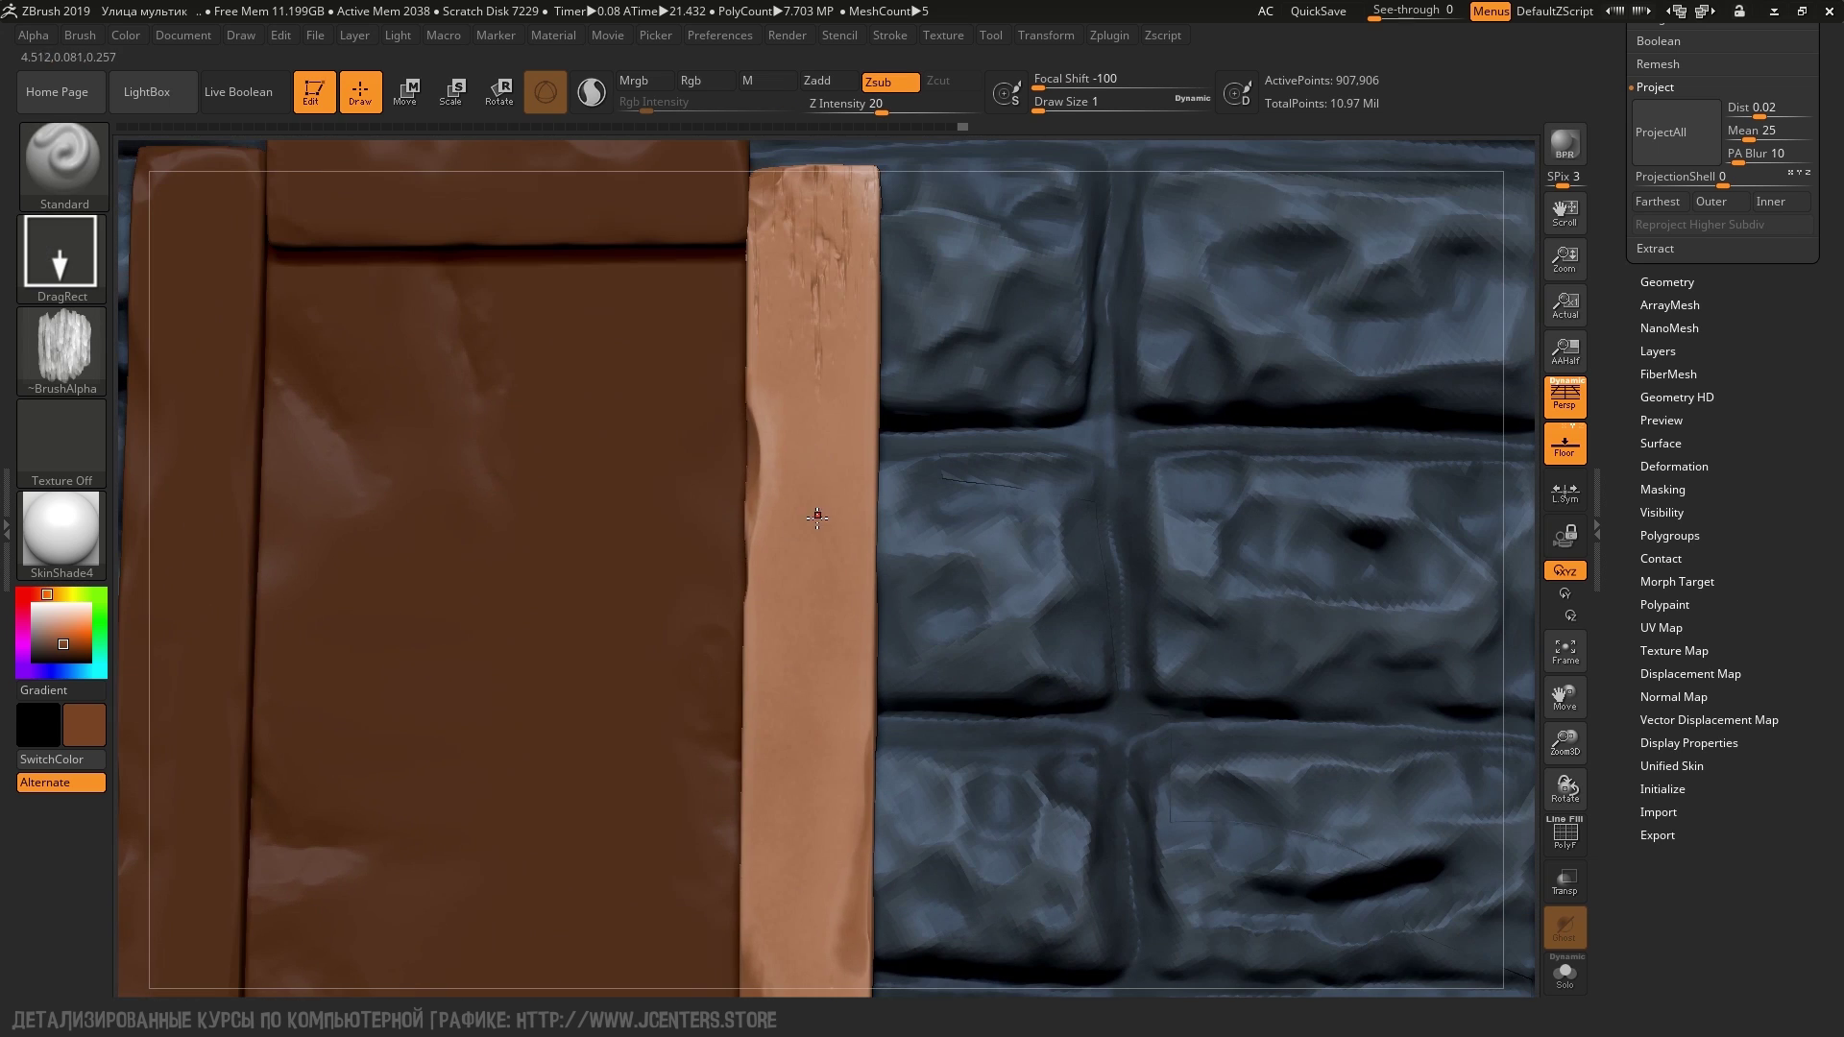
left_click_drag(1744, 769, 1760, 771)
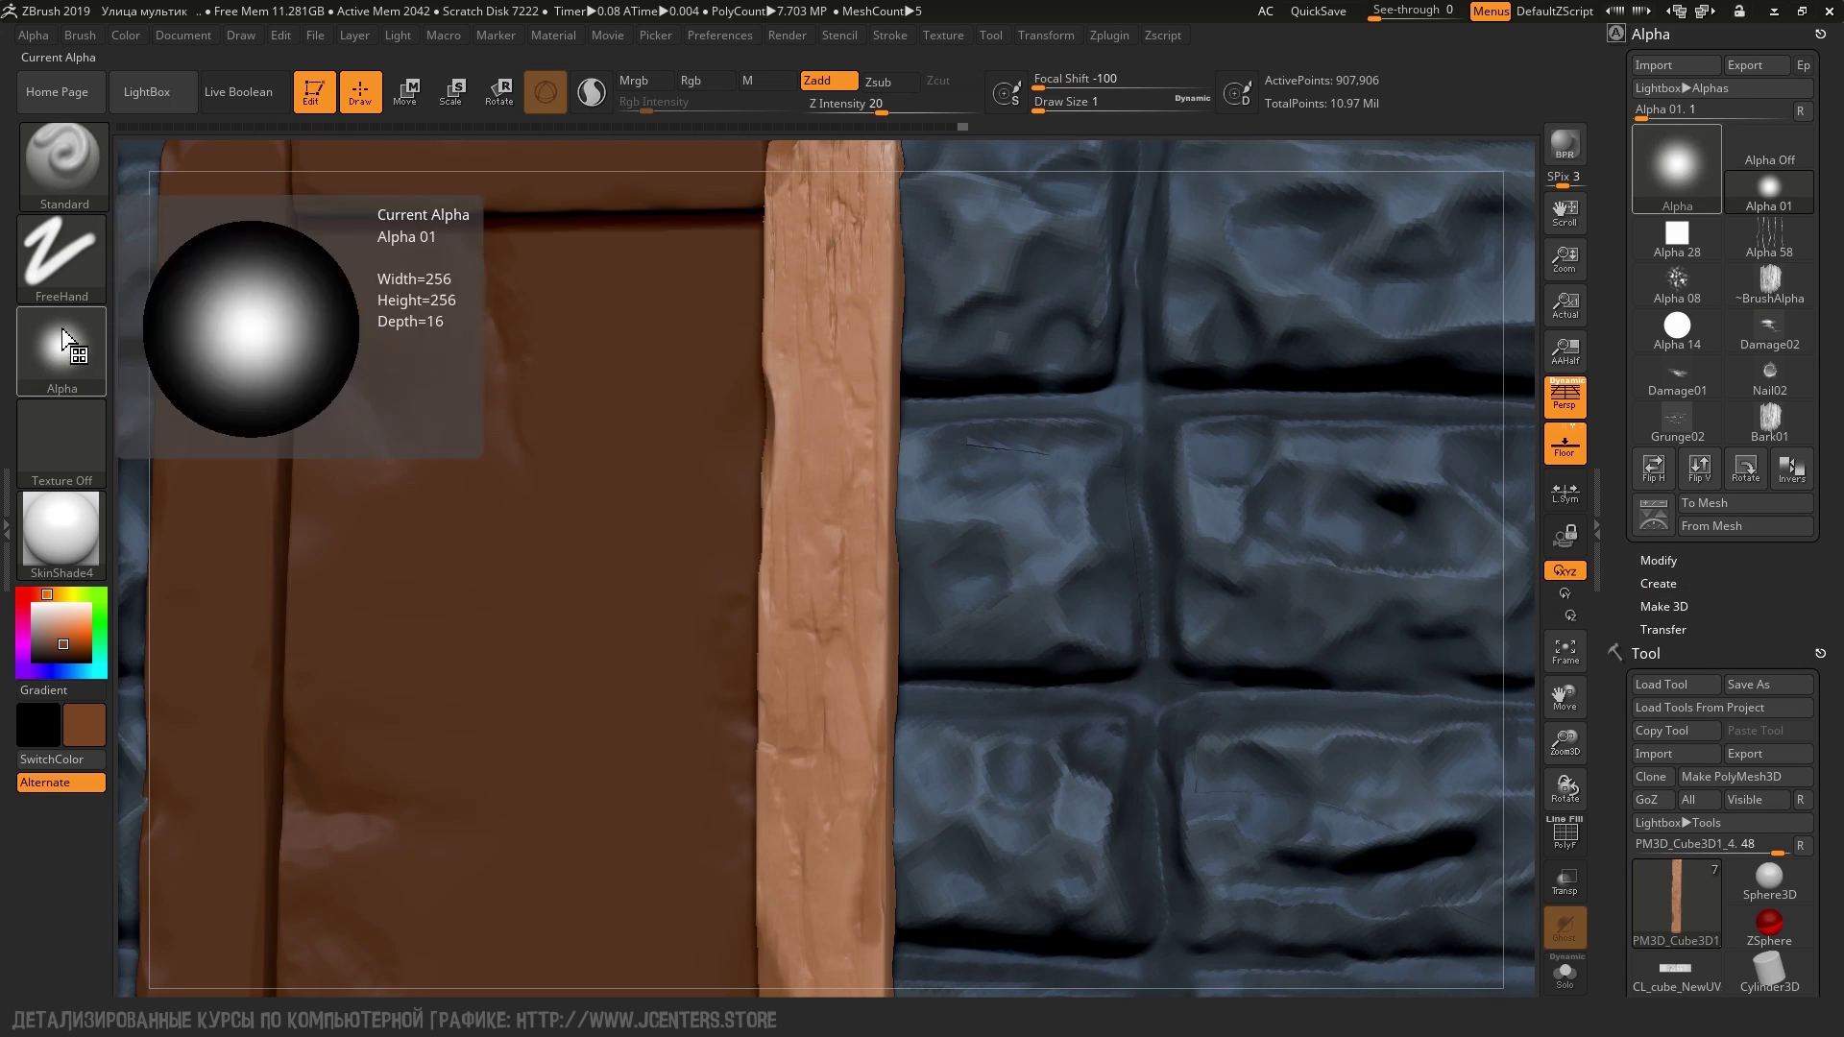
key("space")
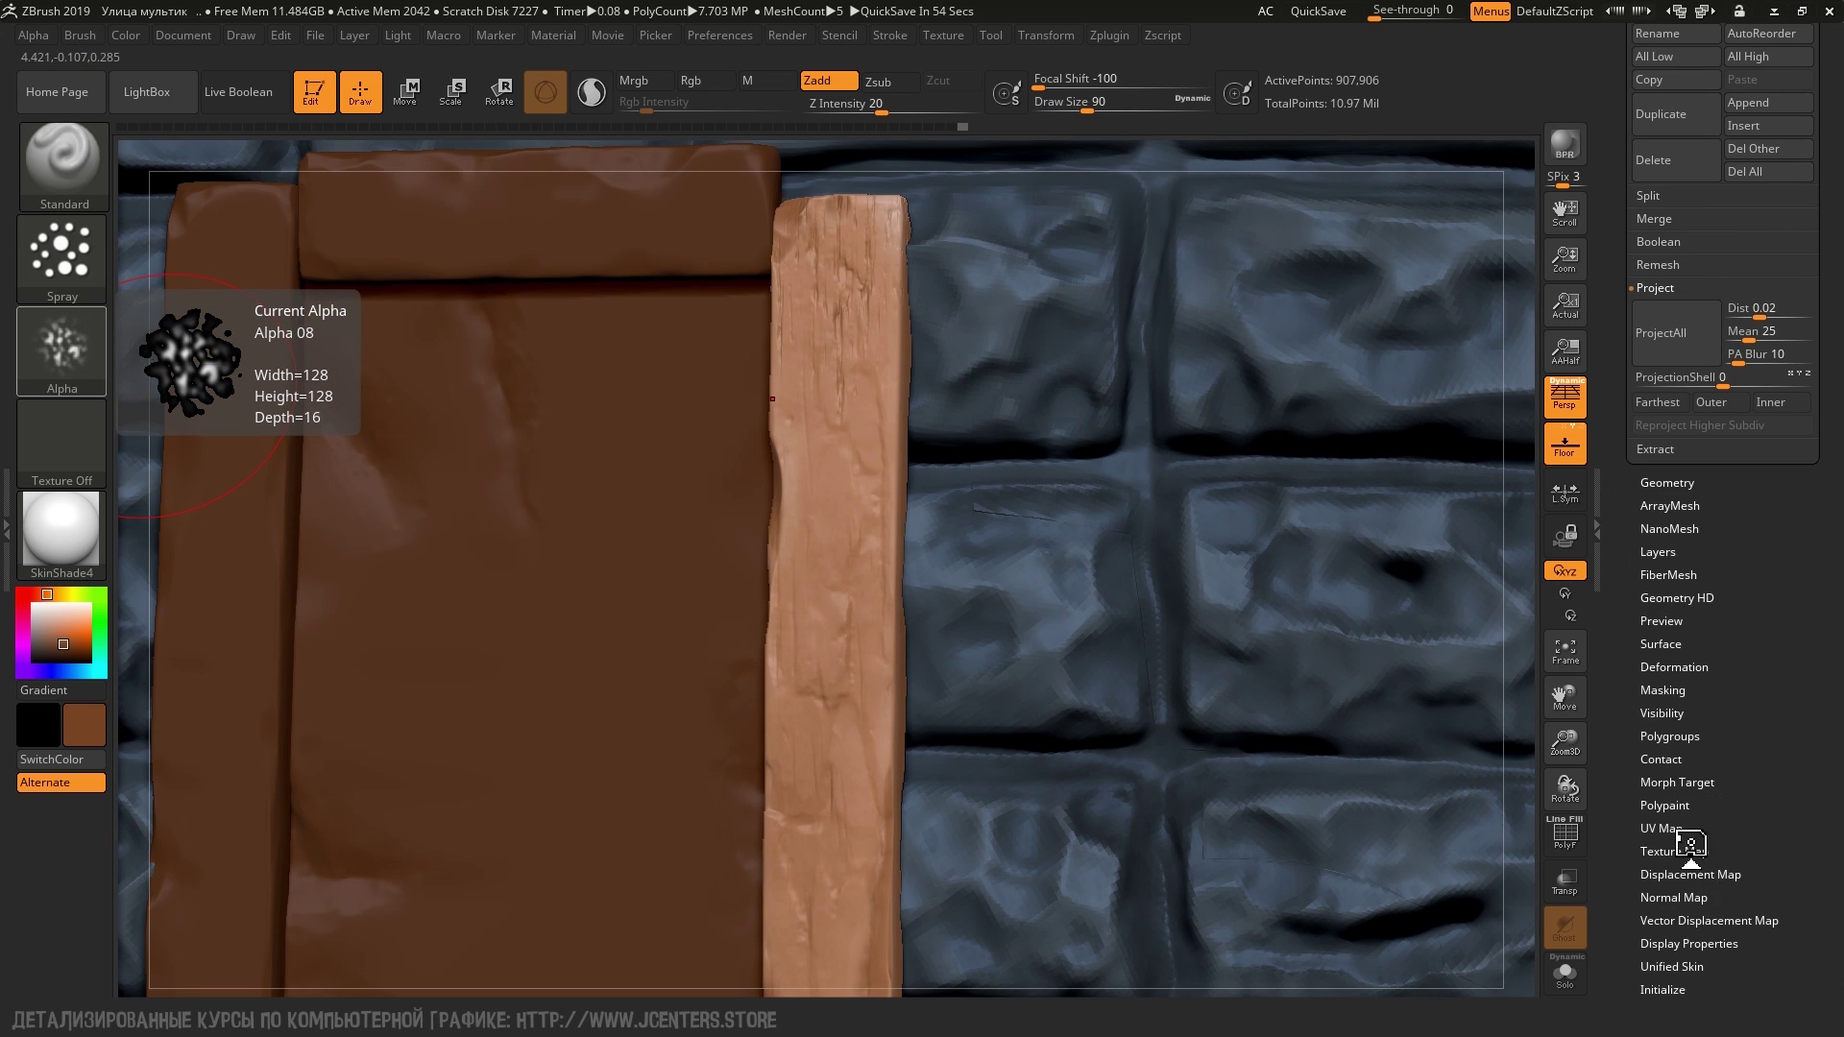
left_click(1663, 689)
left_click(1701, 534)
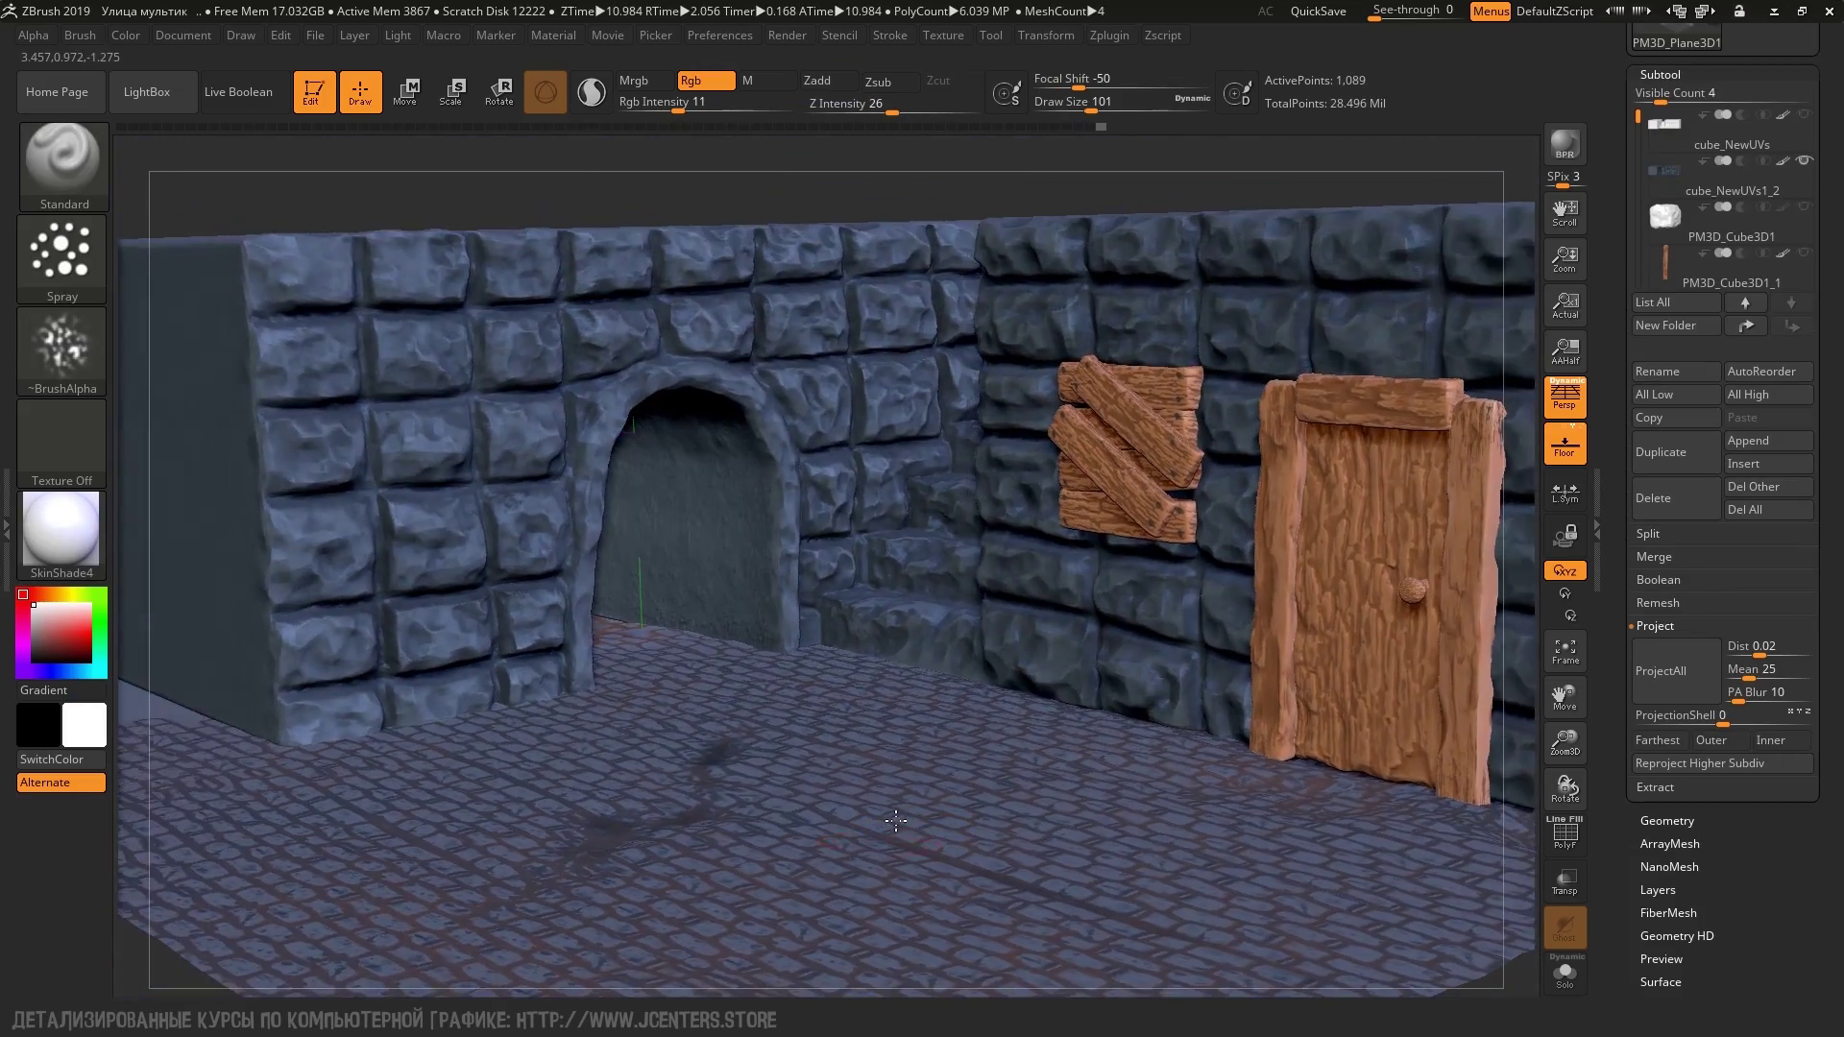
Make Jronn_Bricks01_Clean the current brush alpha
mouse_move(895, 820)
left_mouse_down()
mouse_move(251, 360)
mouse_move(786, 783)
left_mouse_up()
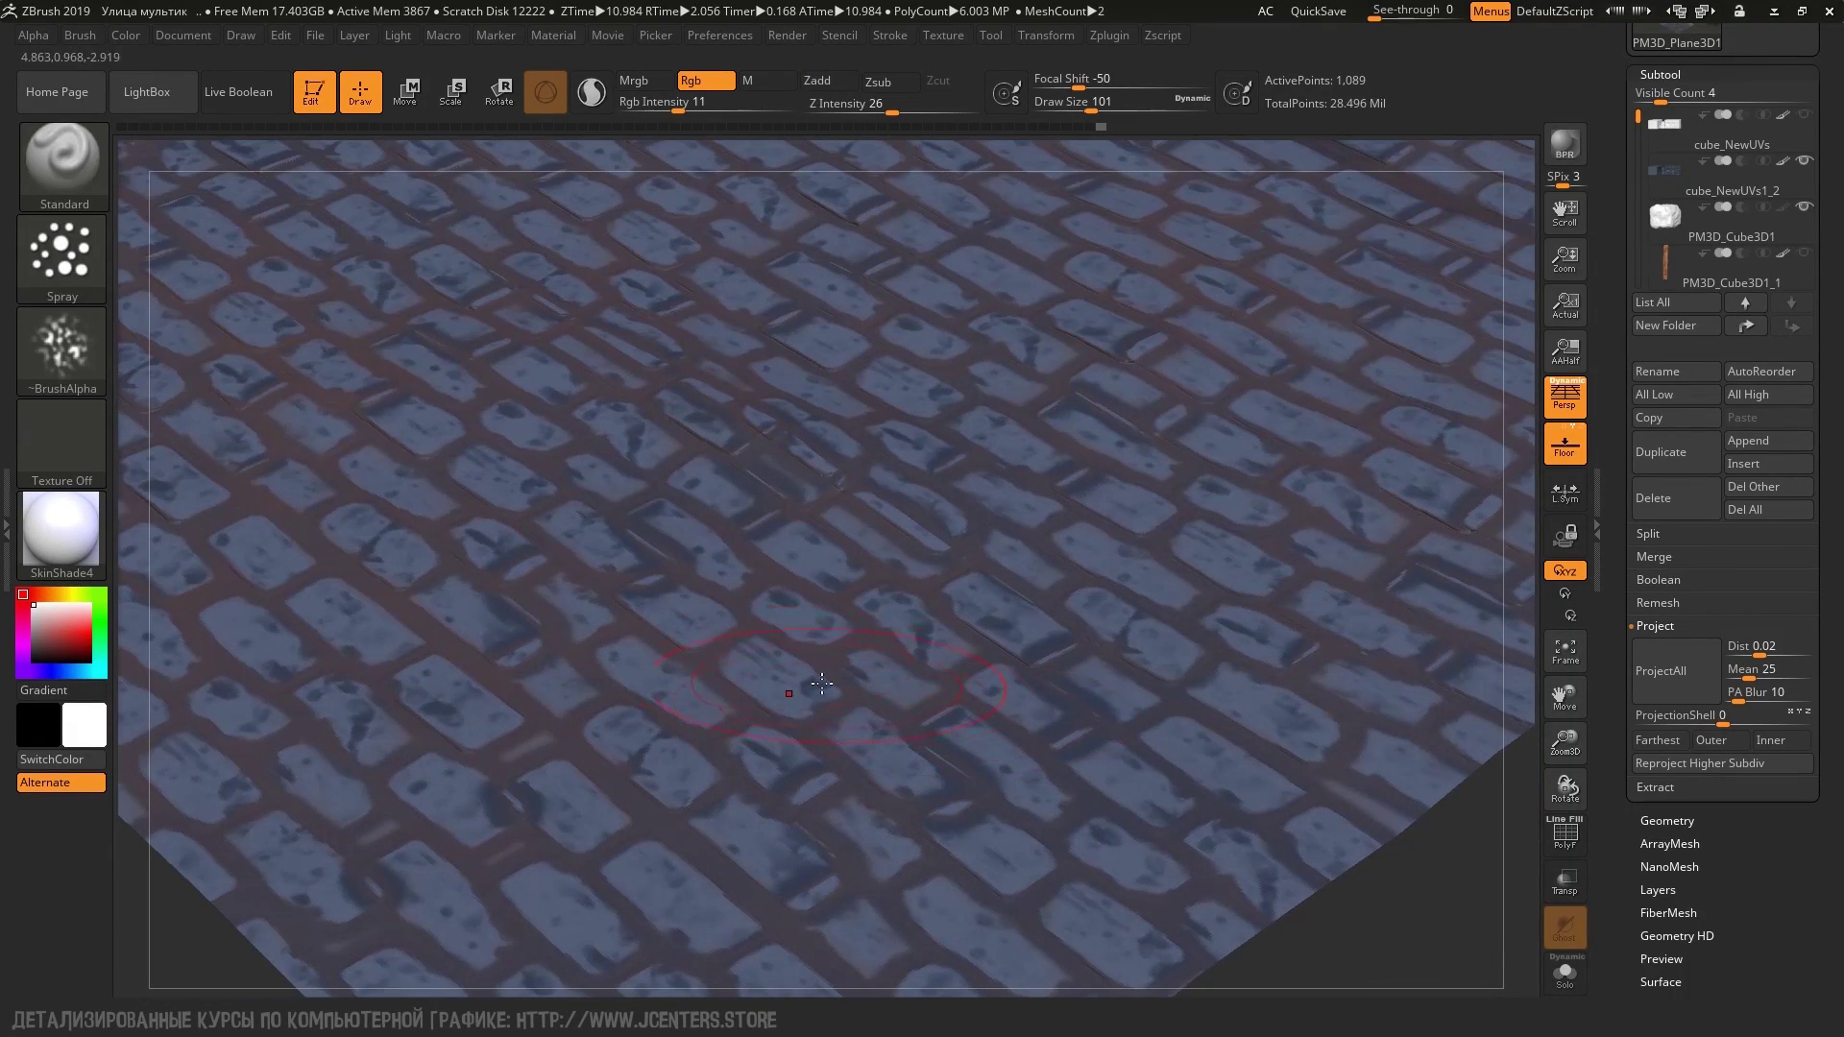
left_click(62, 255)
left_click(63, 360)
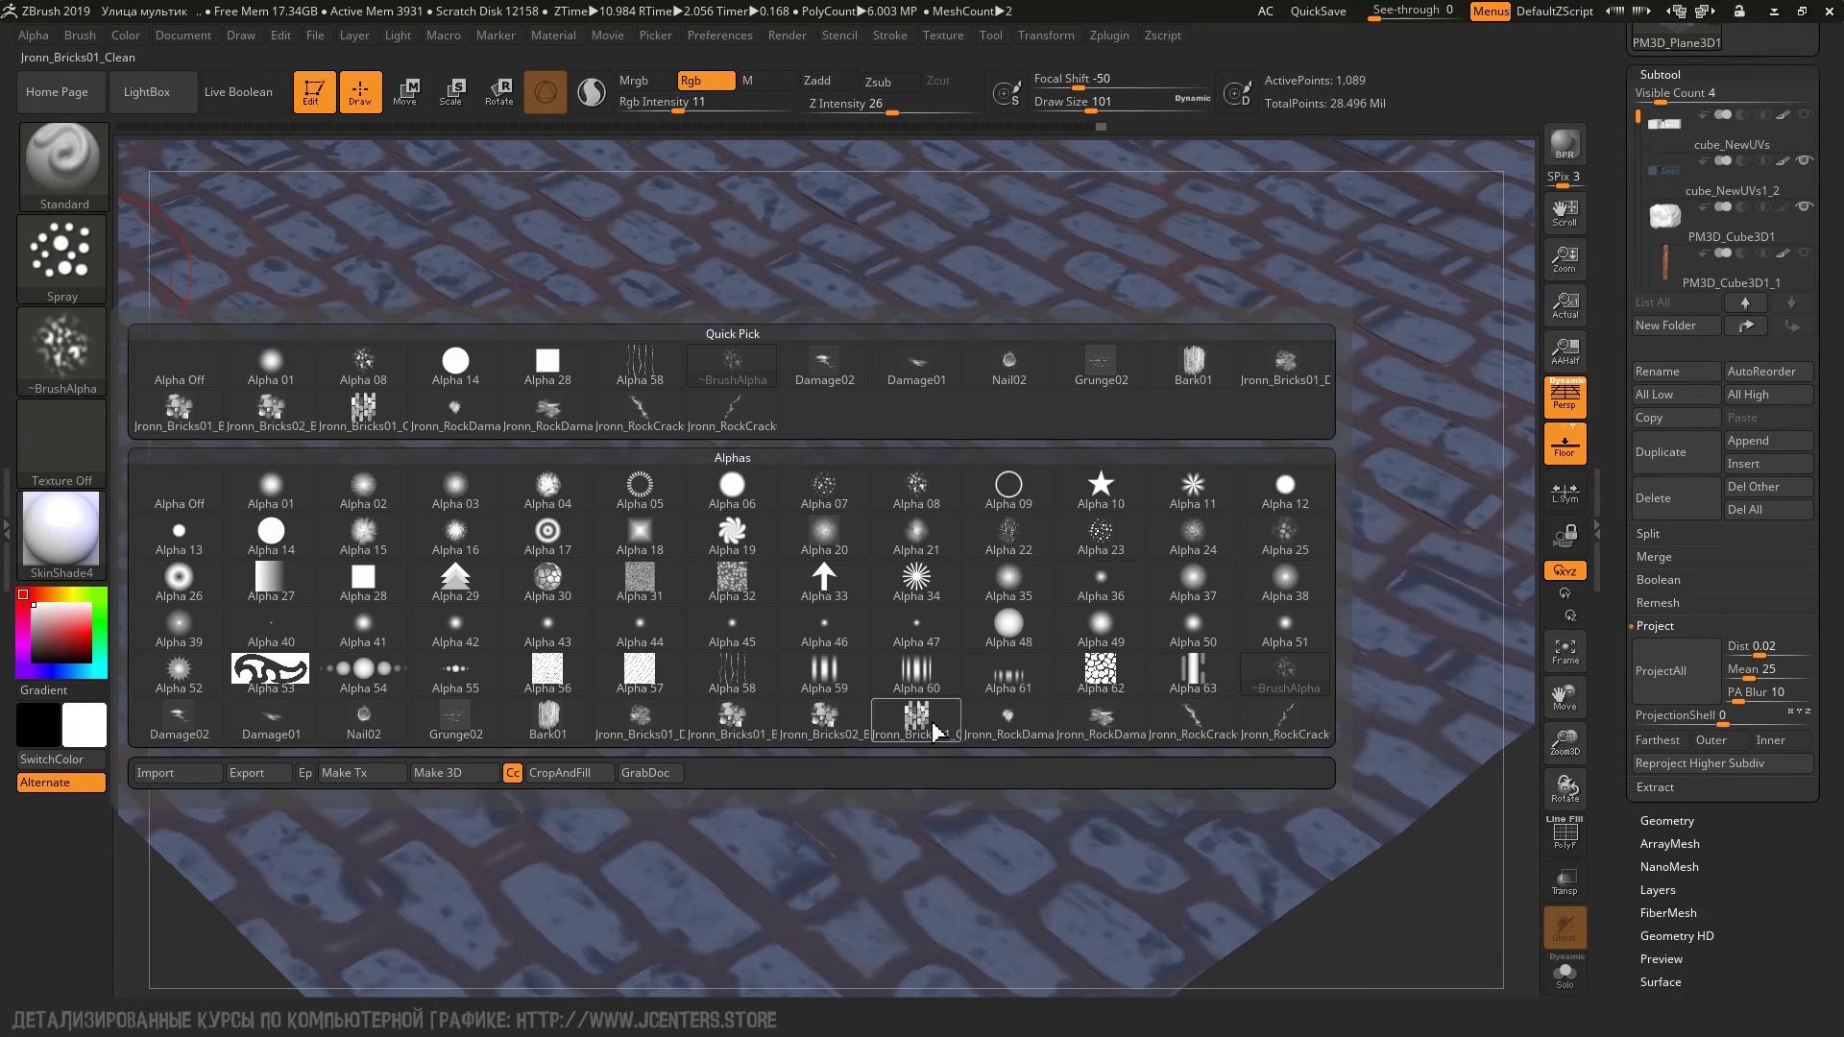
left_click(937, 734)
left_click(82, 336)
mouse_move(60, 349)
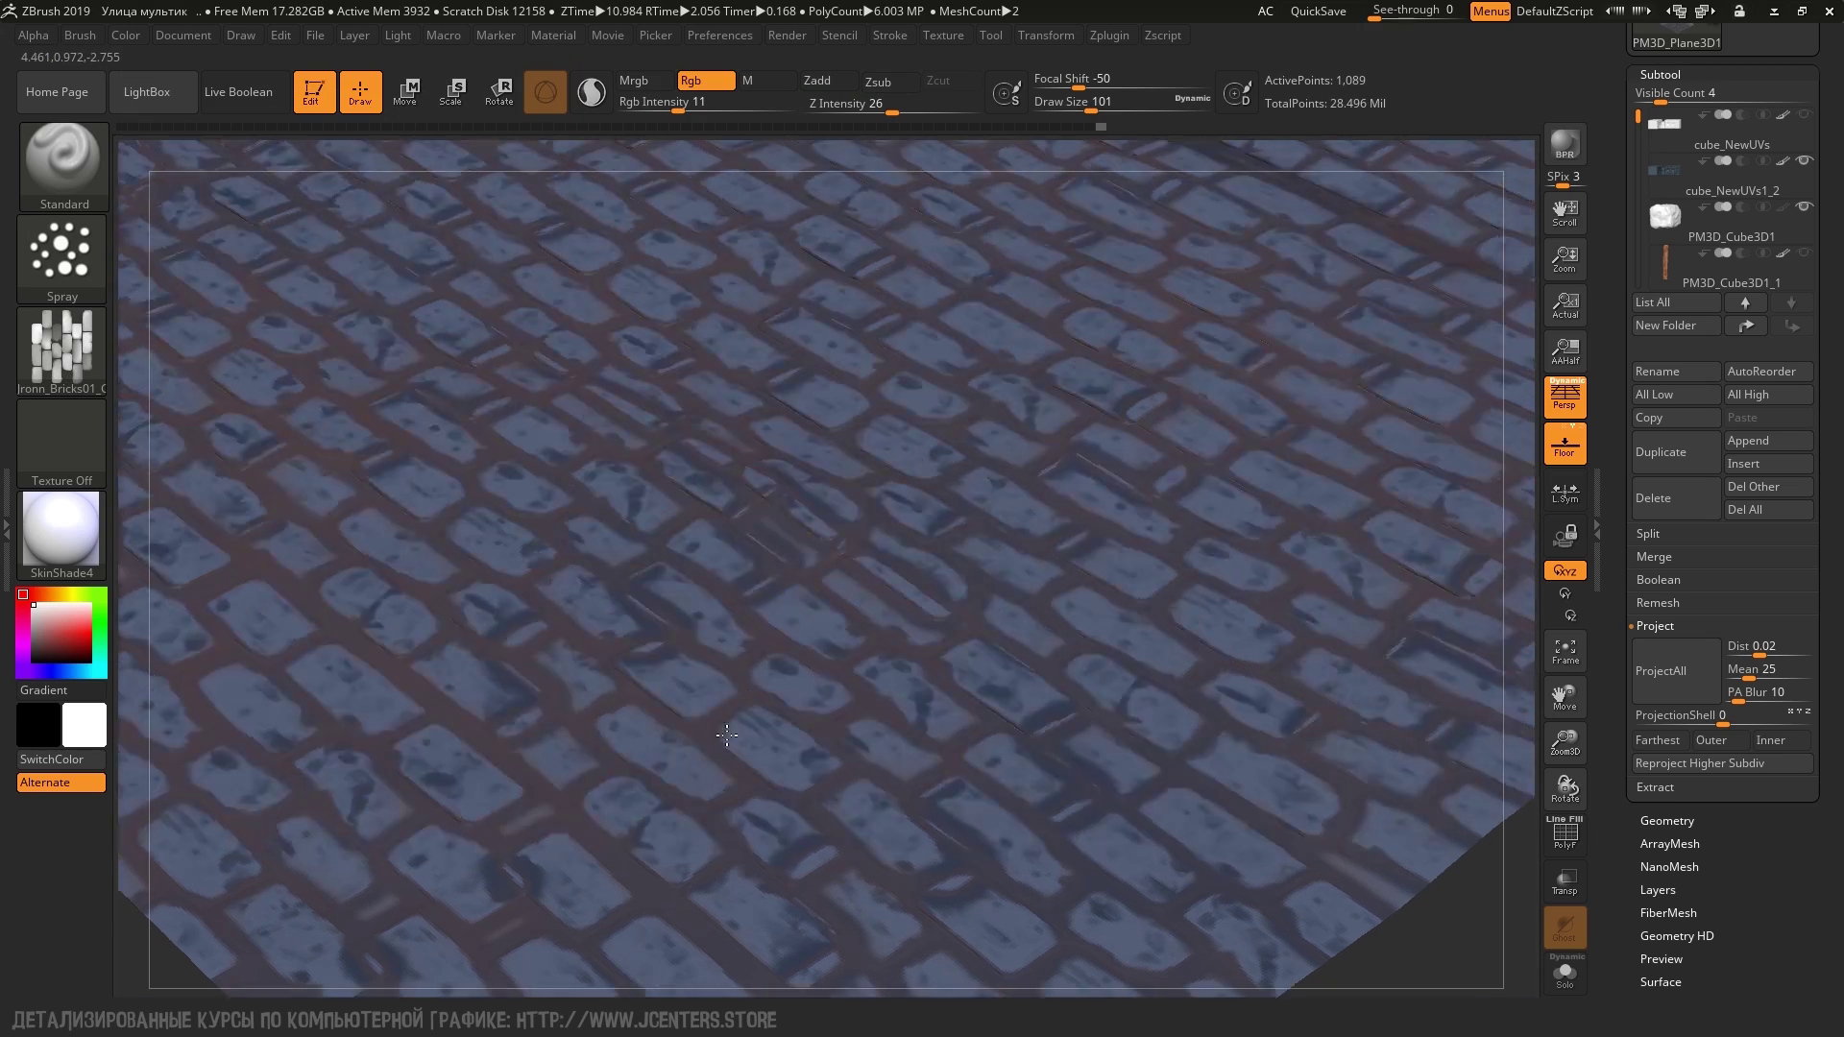
Zoom out to the whole room and hide the white rock subtool PM3D_Cube3D1
right_click_drag(728, 736, 1146, 425)
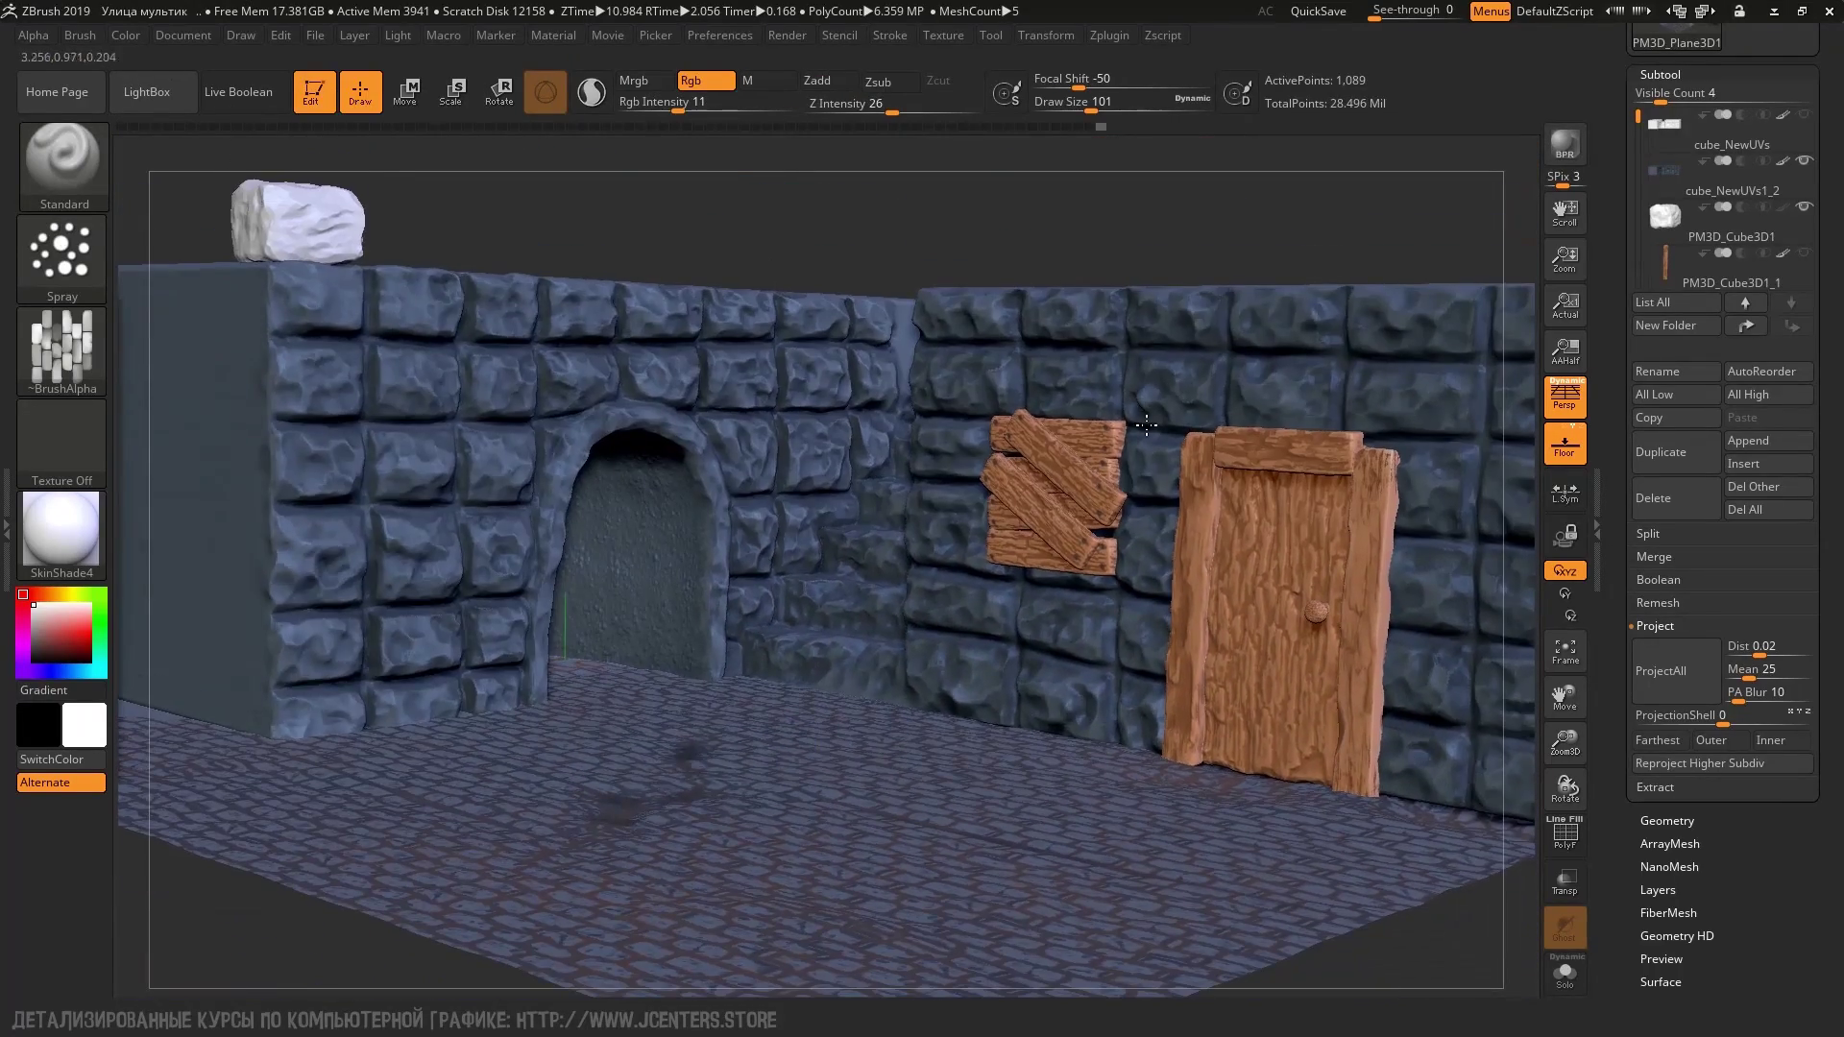
left_click(1804, 208)
left_click(1804, 207)
left_click(1806, 207)
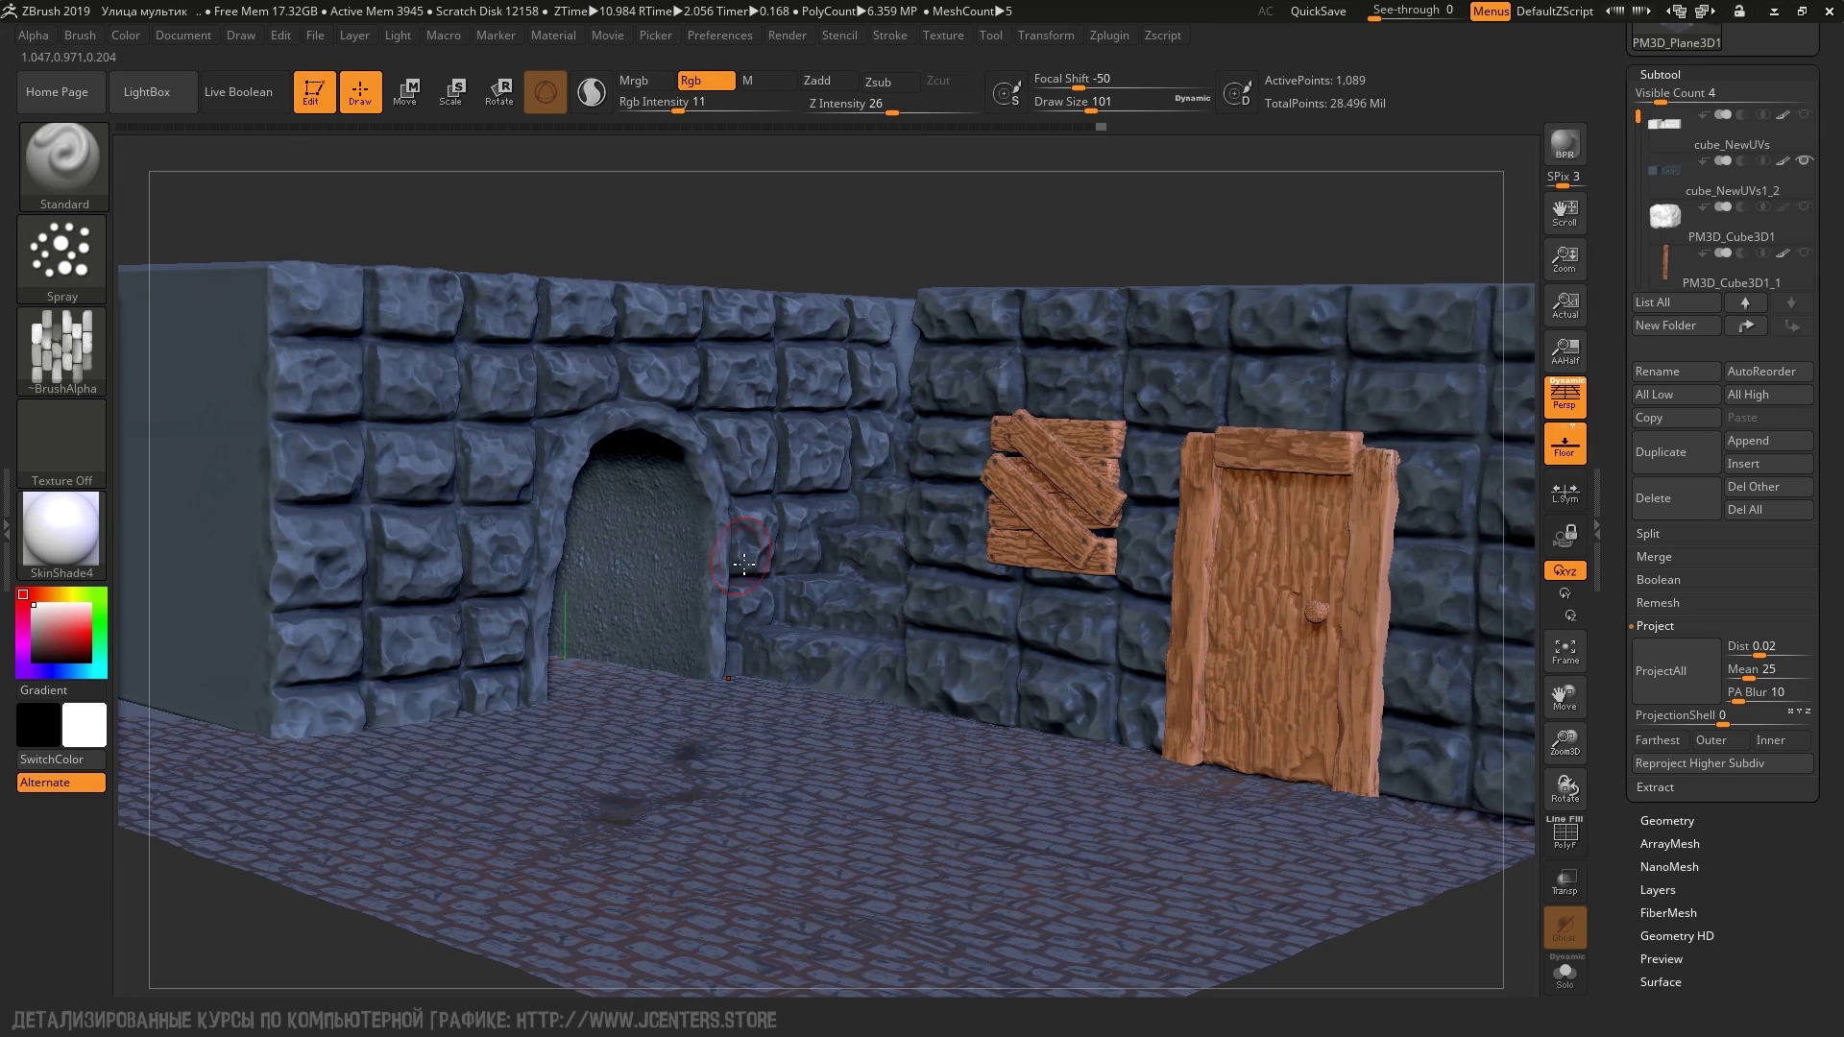
In Multi Map Exporter, set map size 2048 and turn off SmoothUV for displacement
left_click(1130, 35)
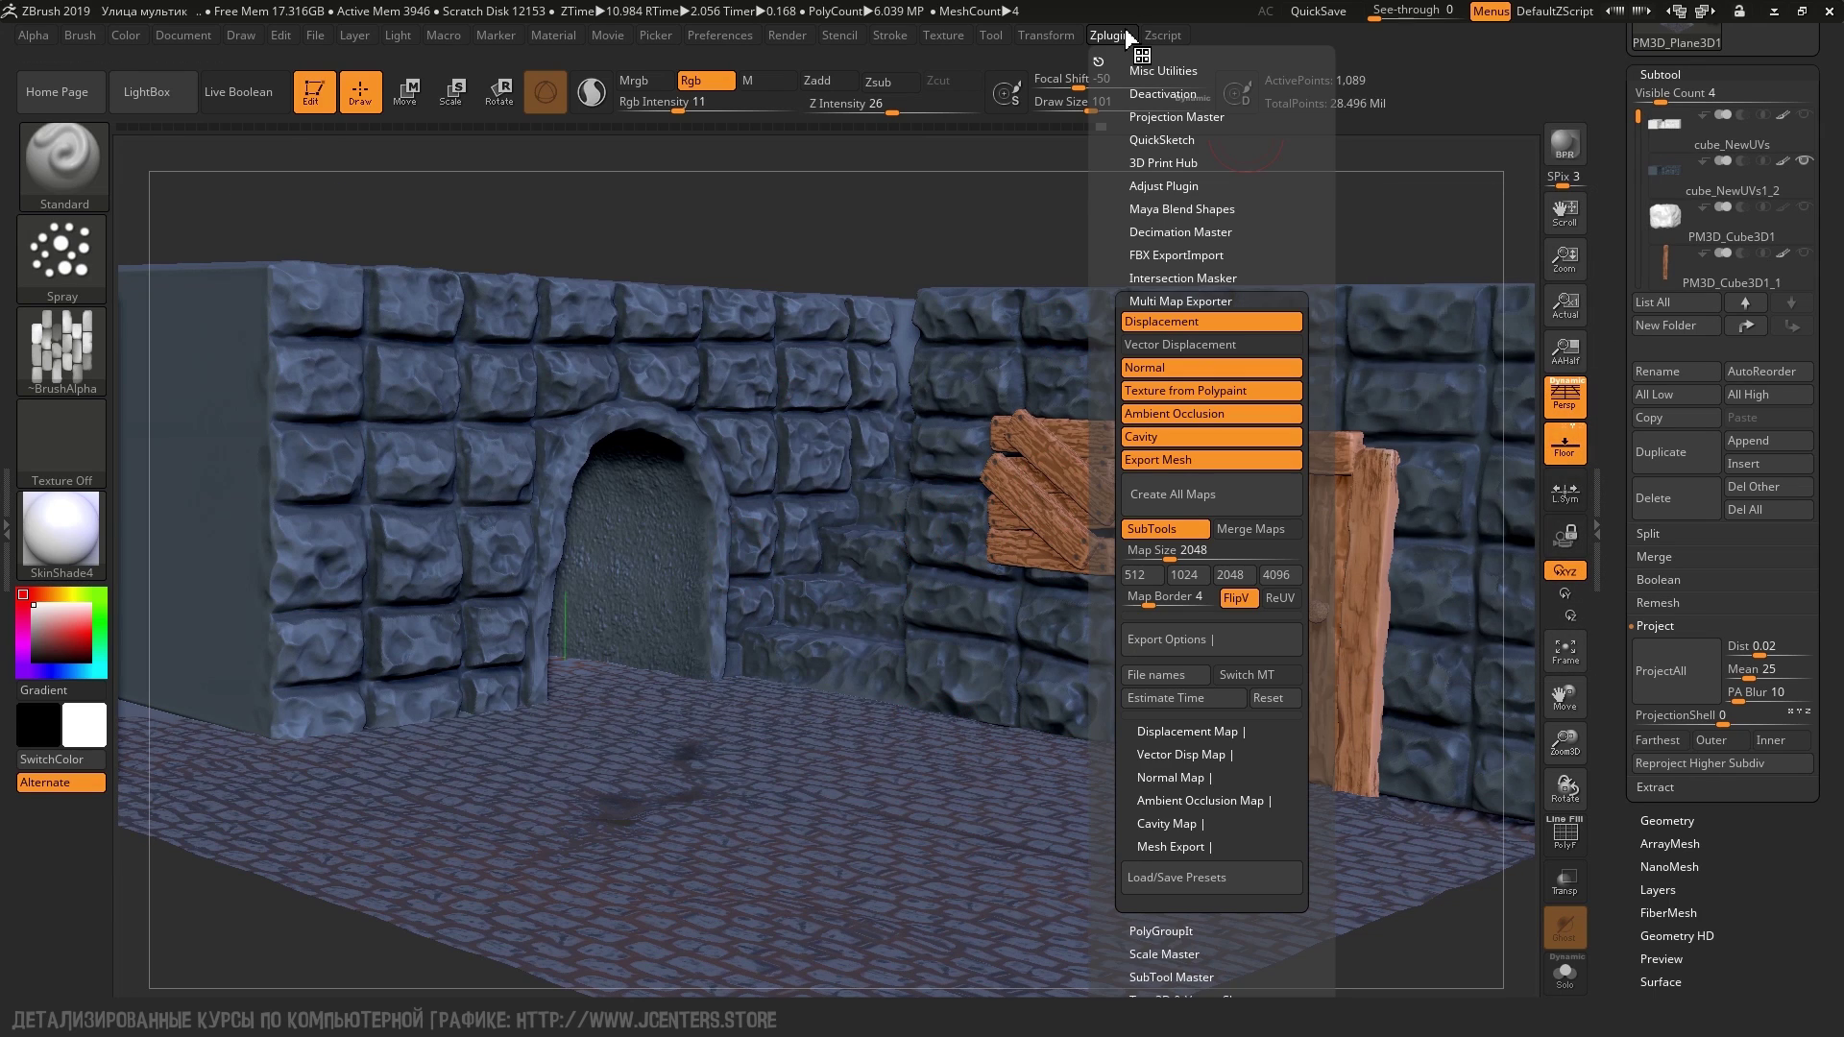
left_click(1171, 300)
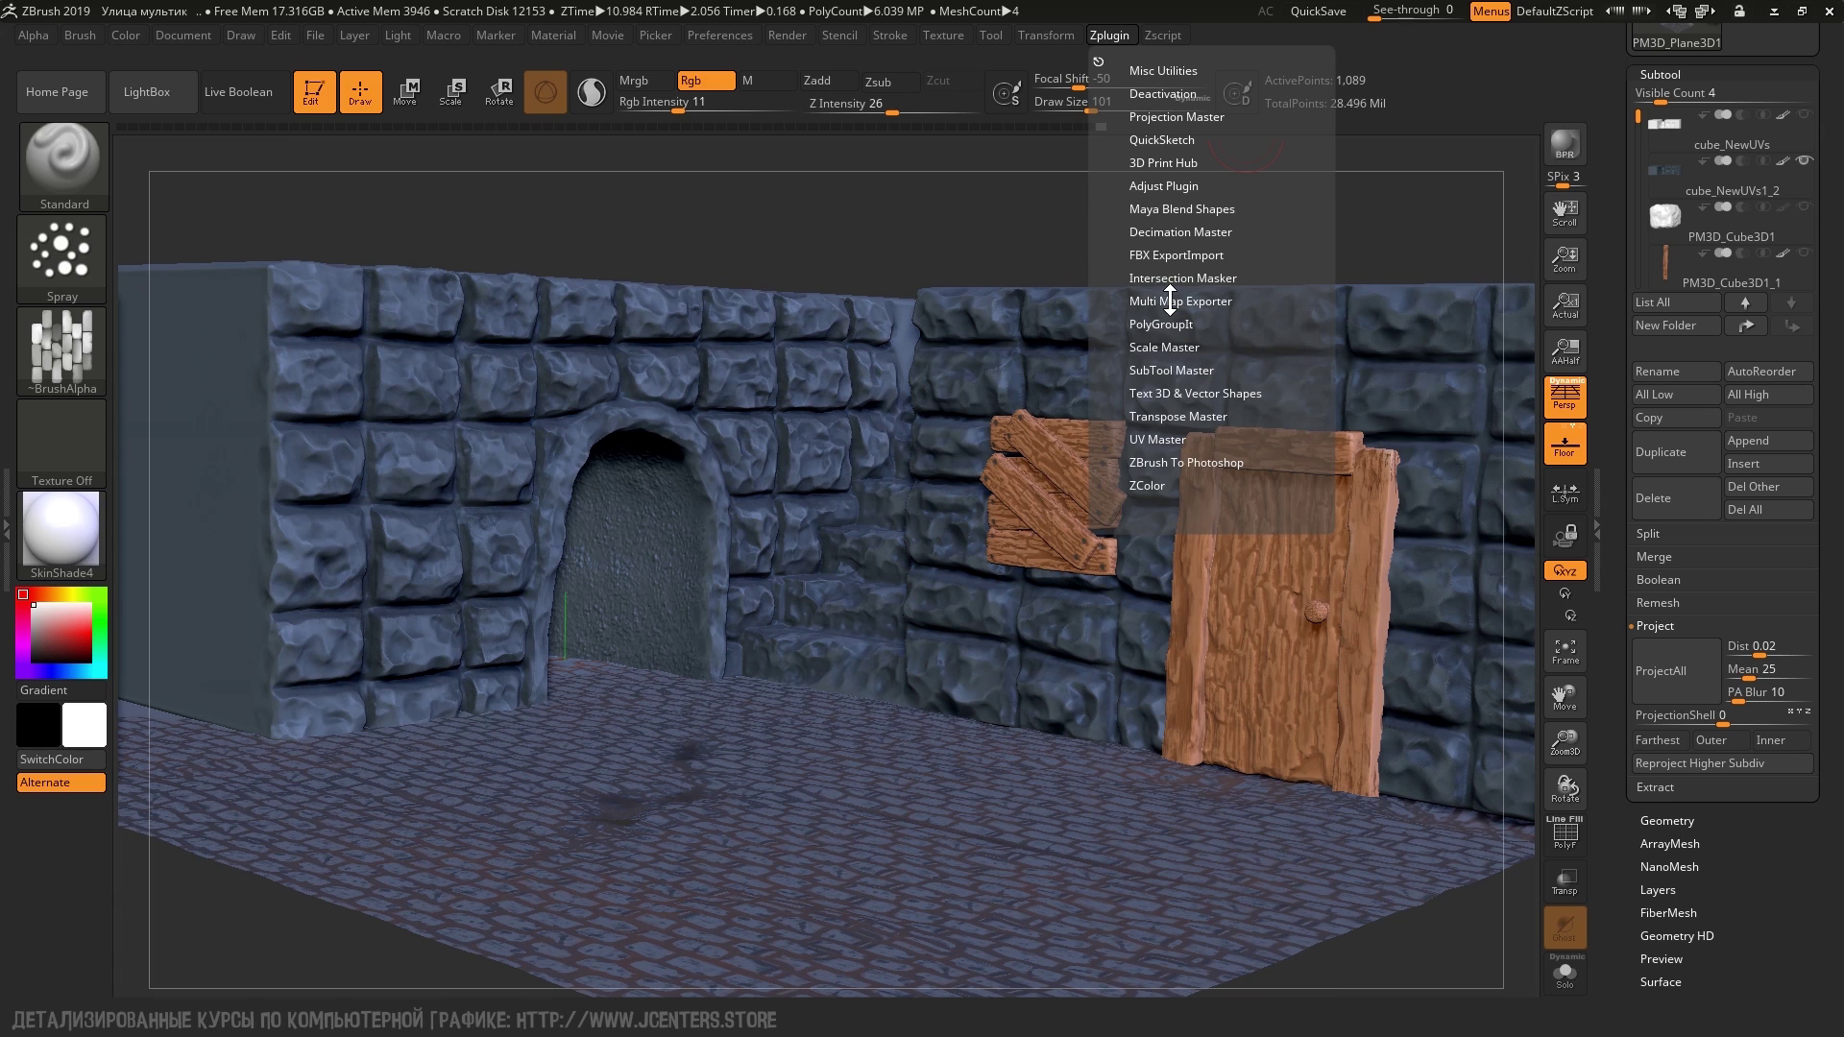
left_click(1191, 300)
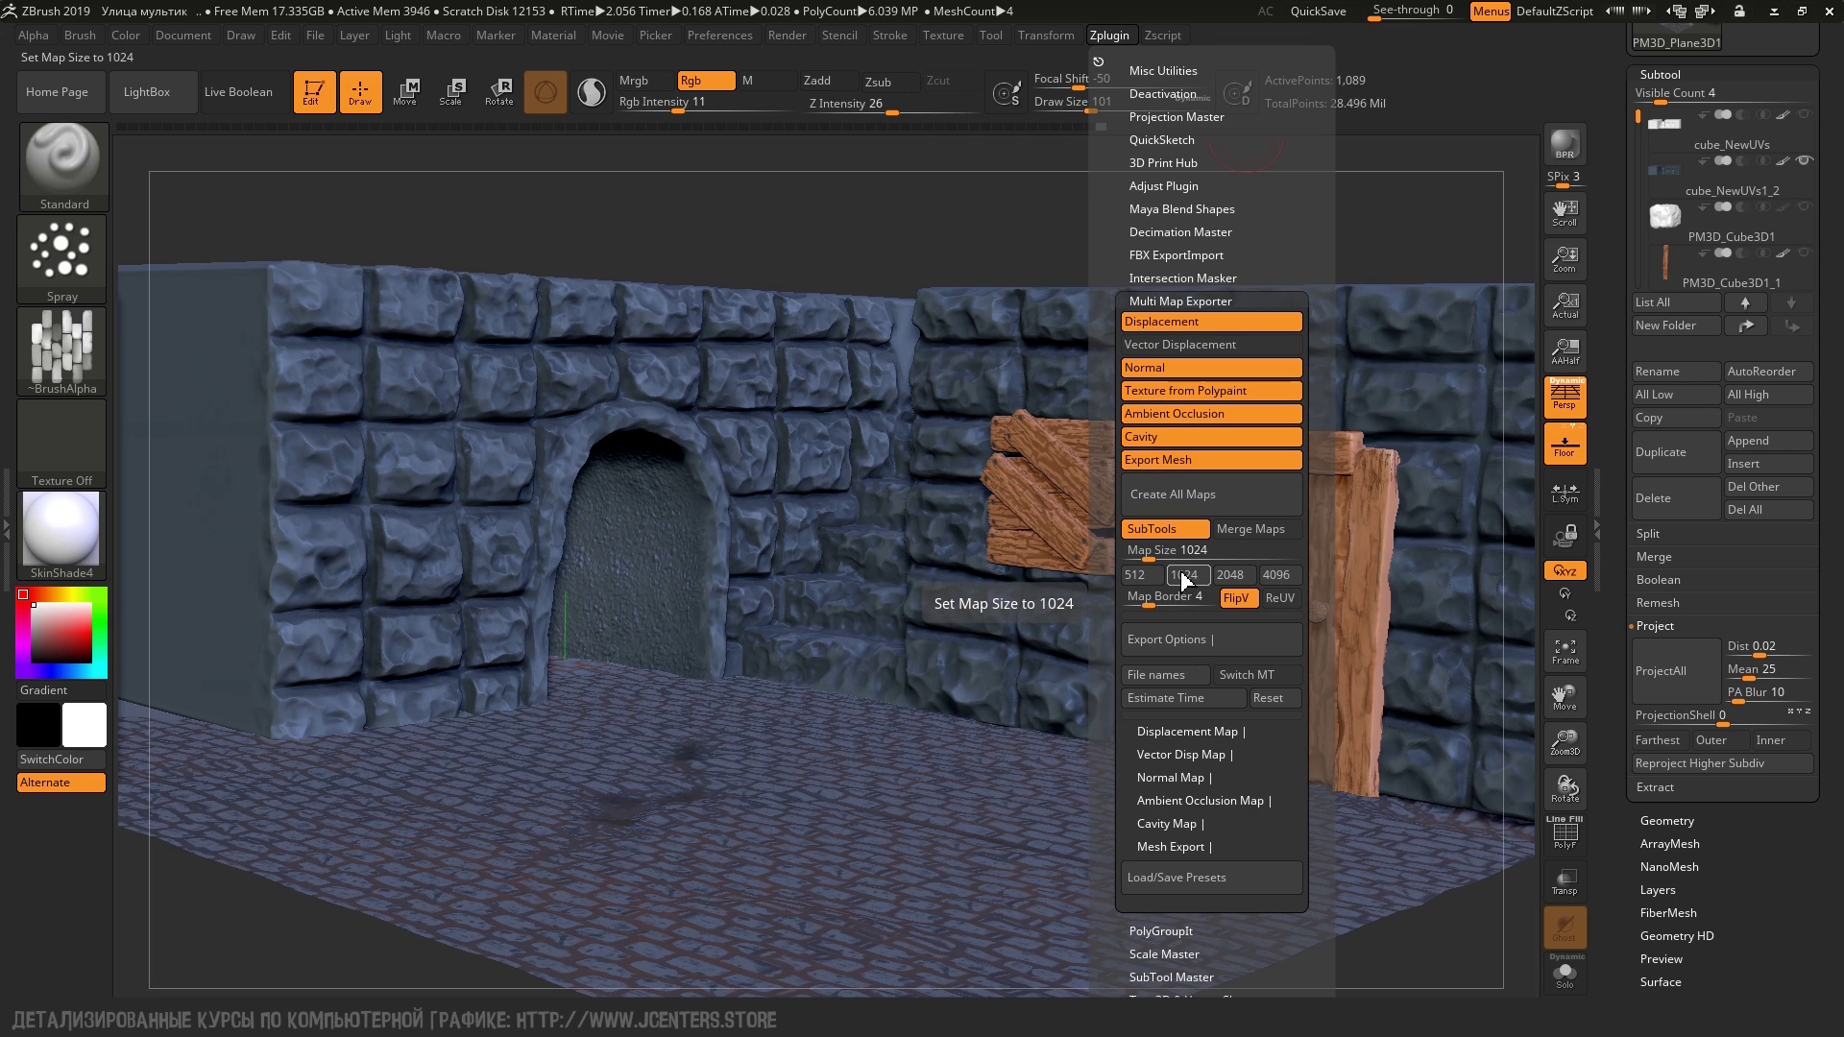
left_click(1239, 575)
left_click(1187, 731)
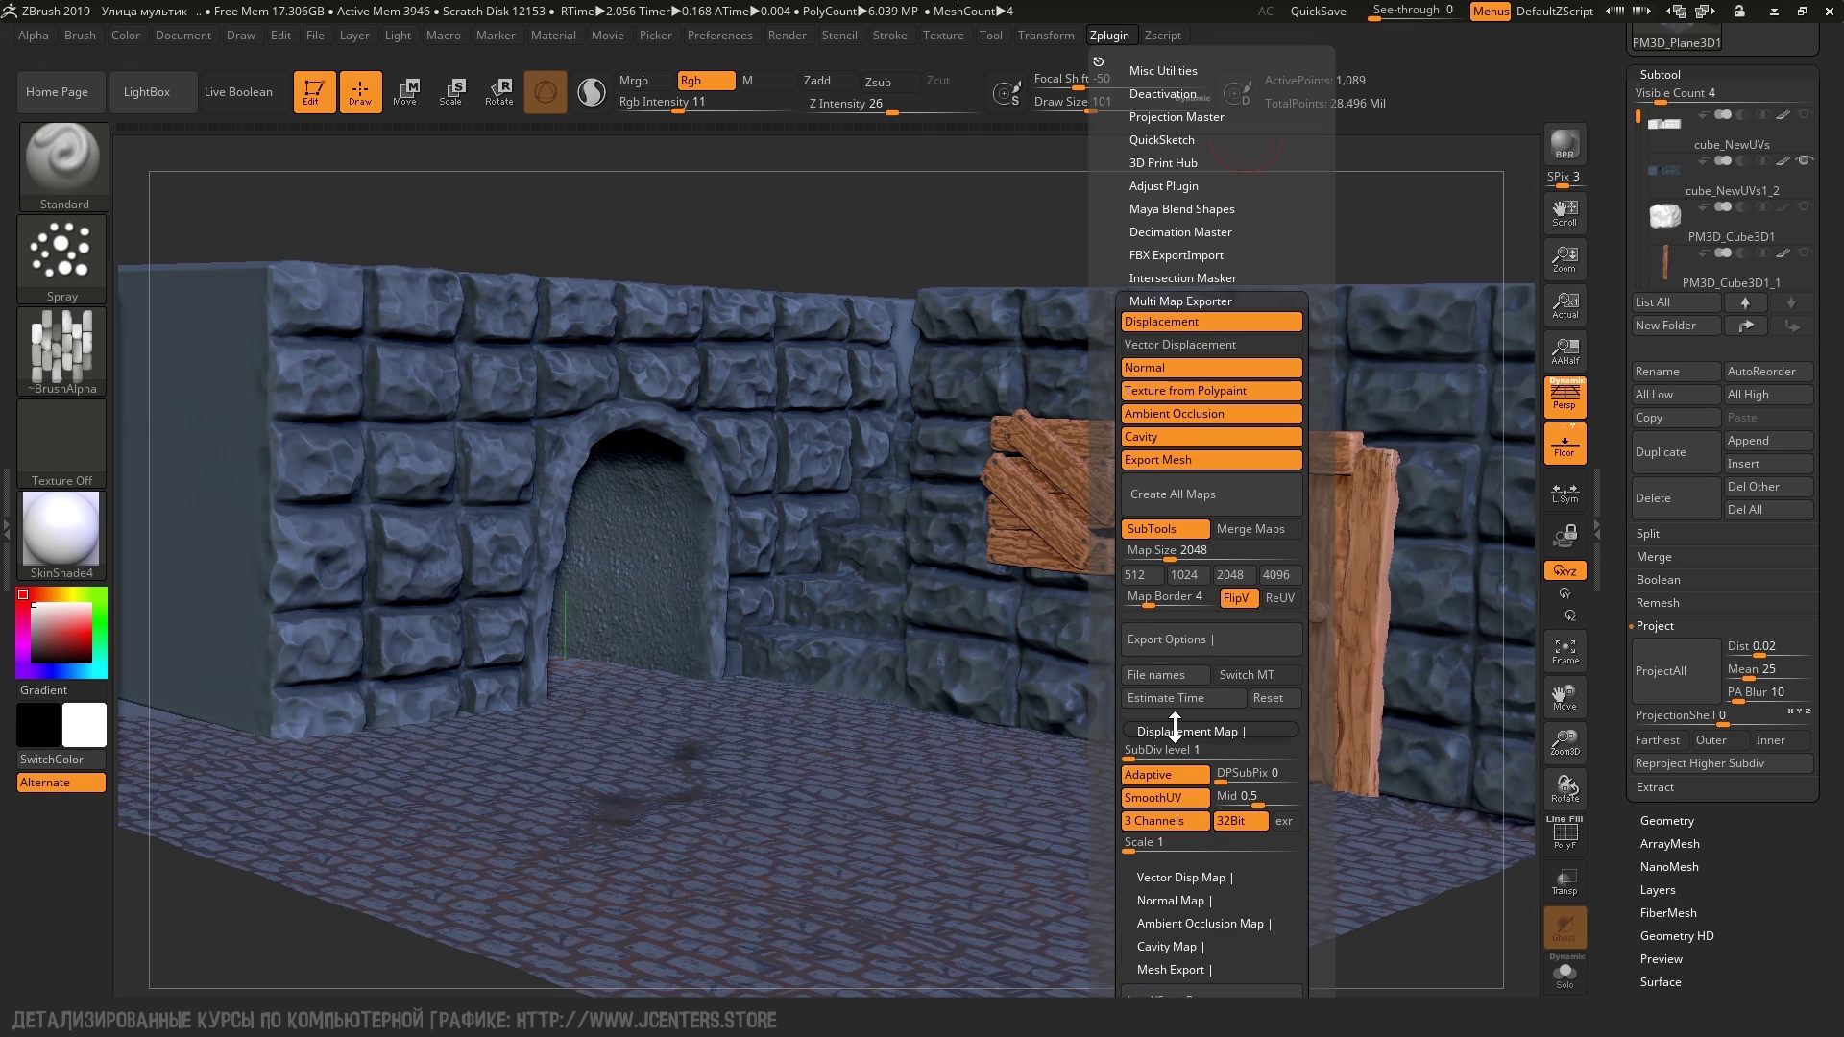
left_click(1155, 797)
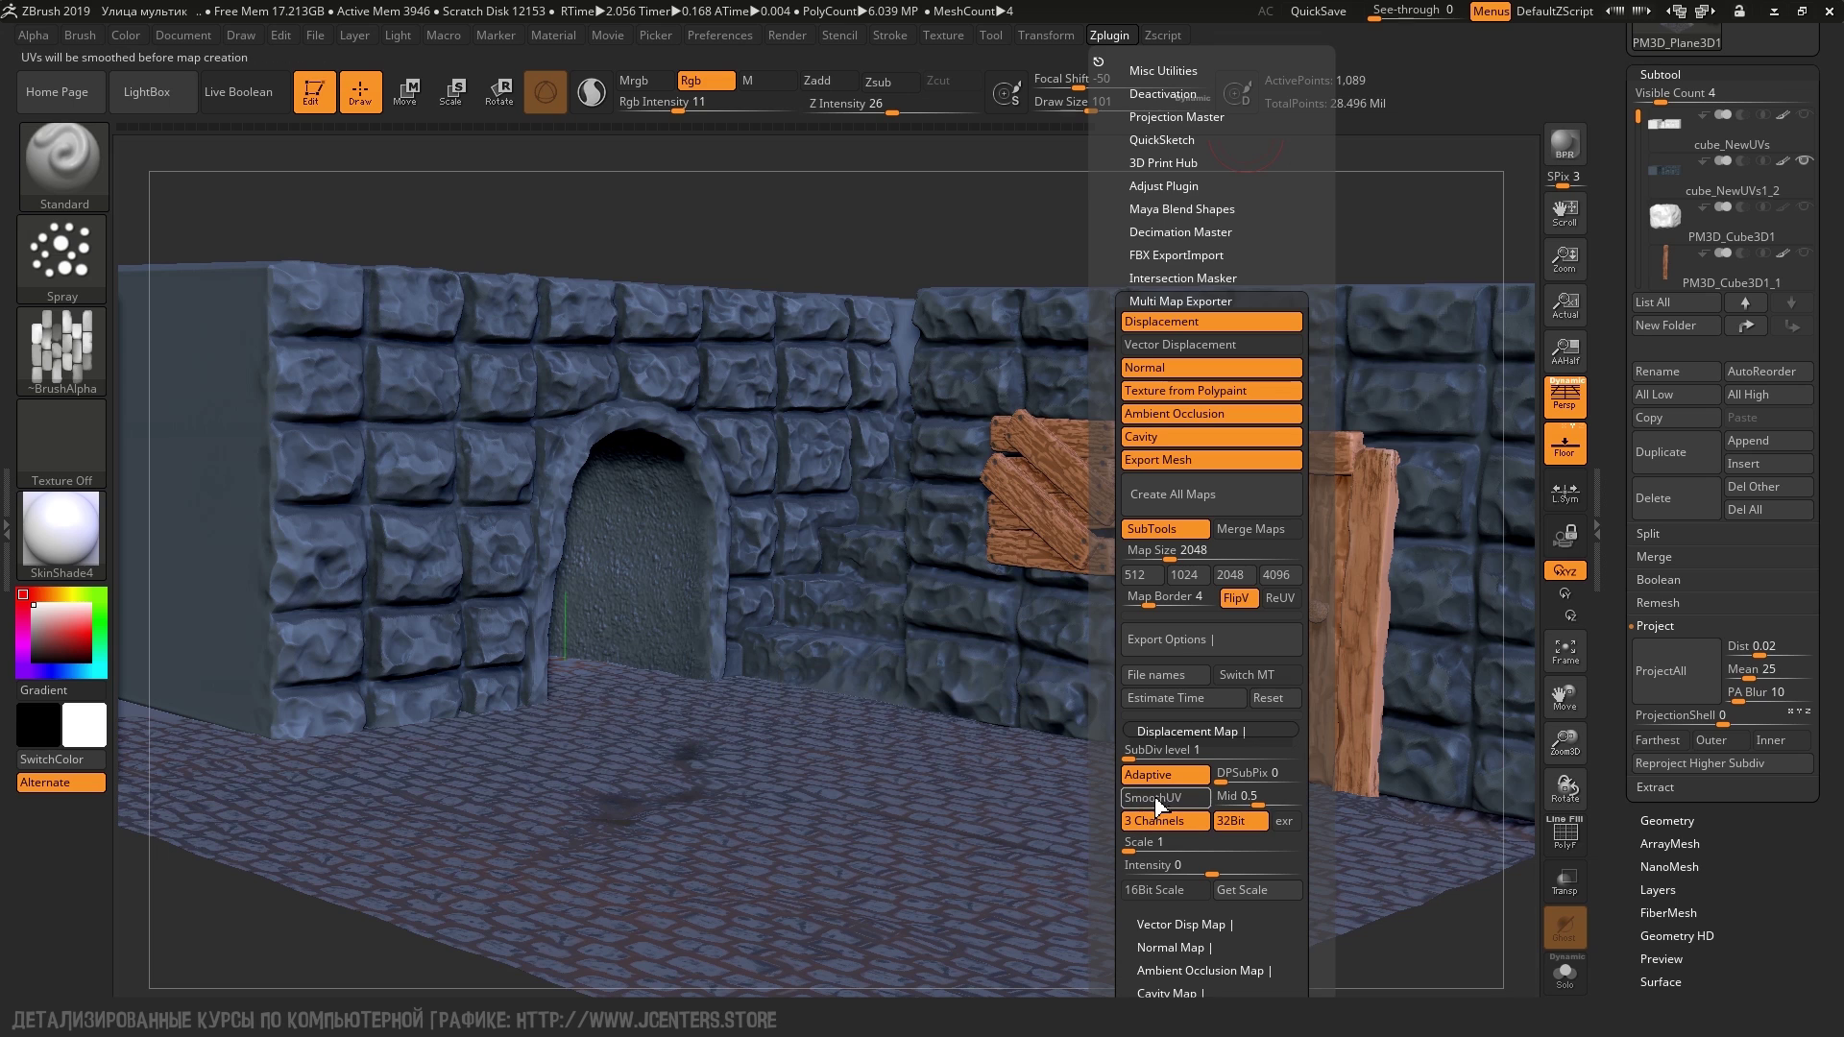
left_click(1190, 731)
Review normal, AO, cavity and mesh settings, then create all maps into the Texture folder
left_click(1109, 35)
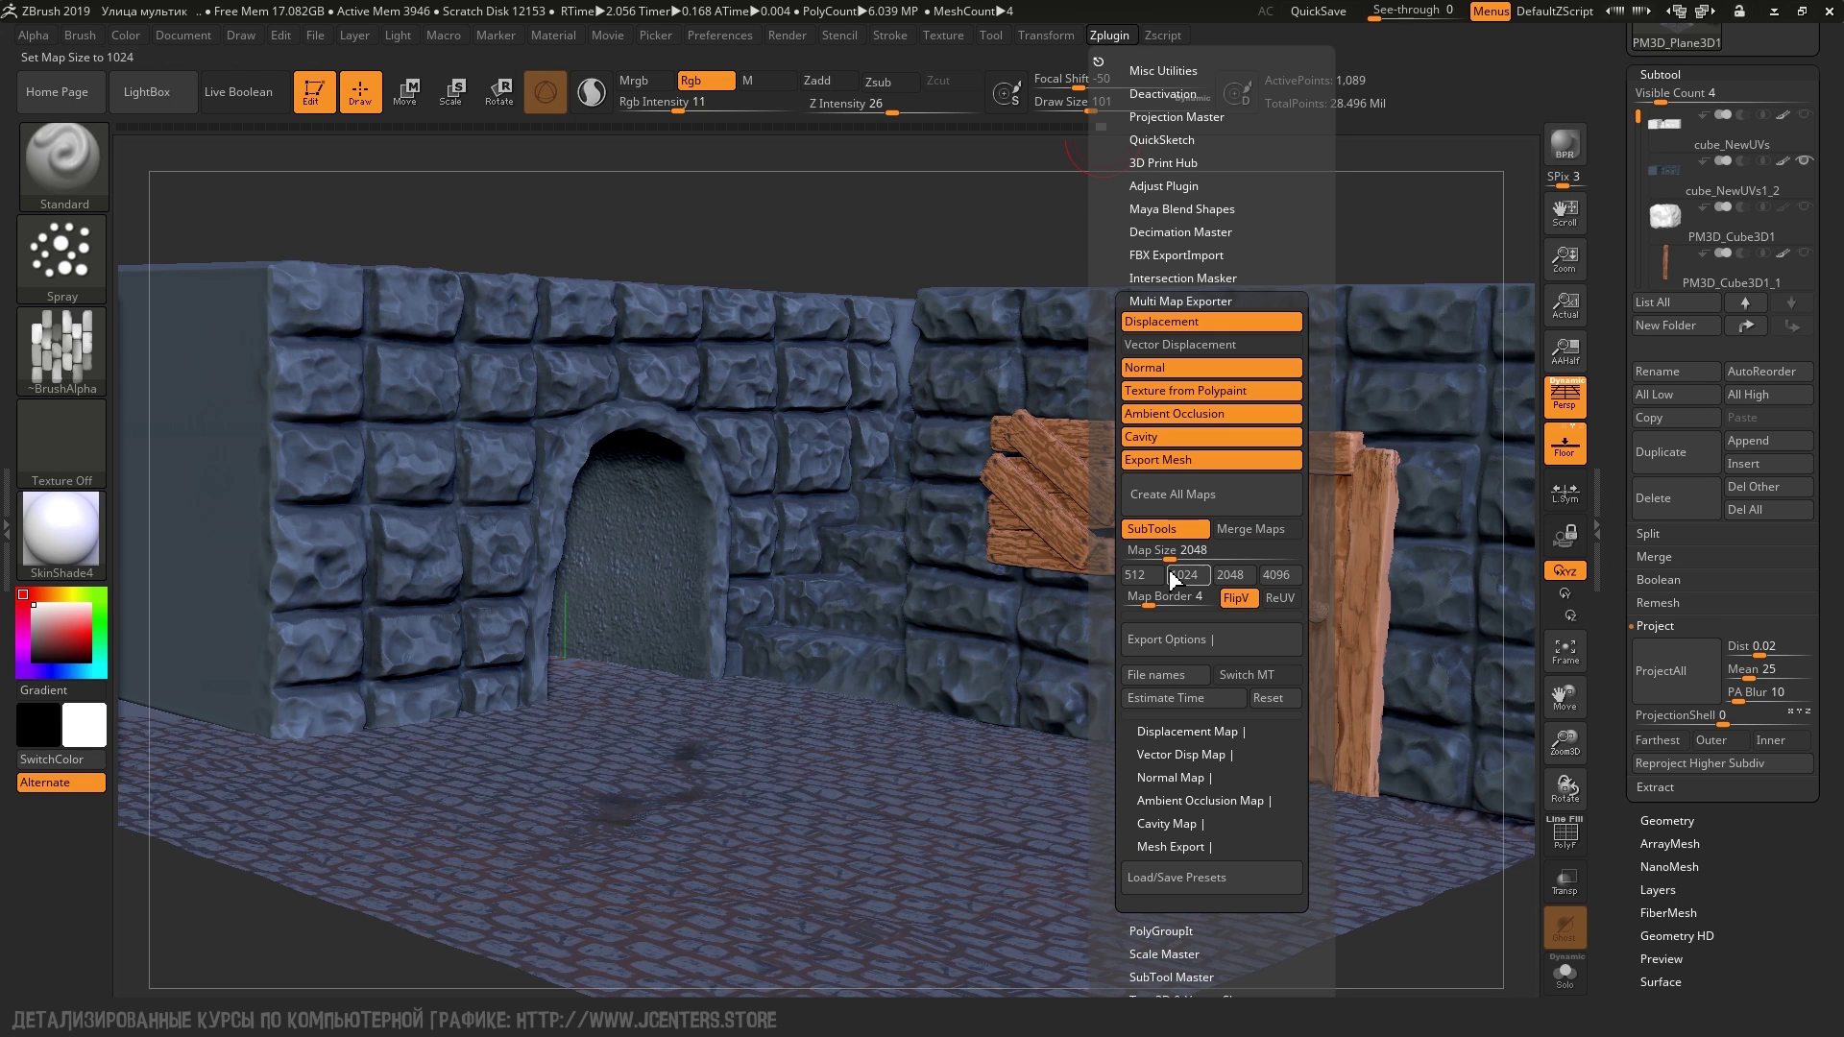
left_click(1192, 778)
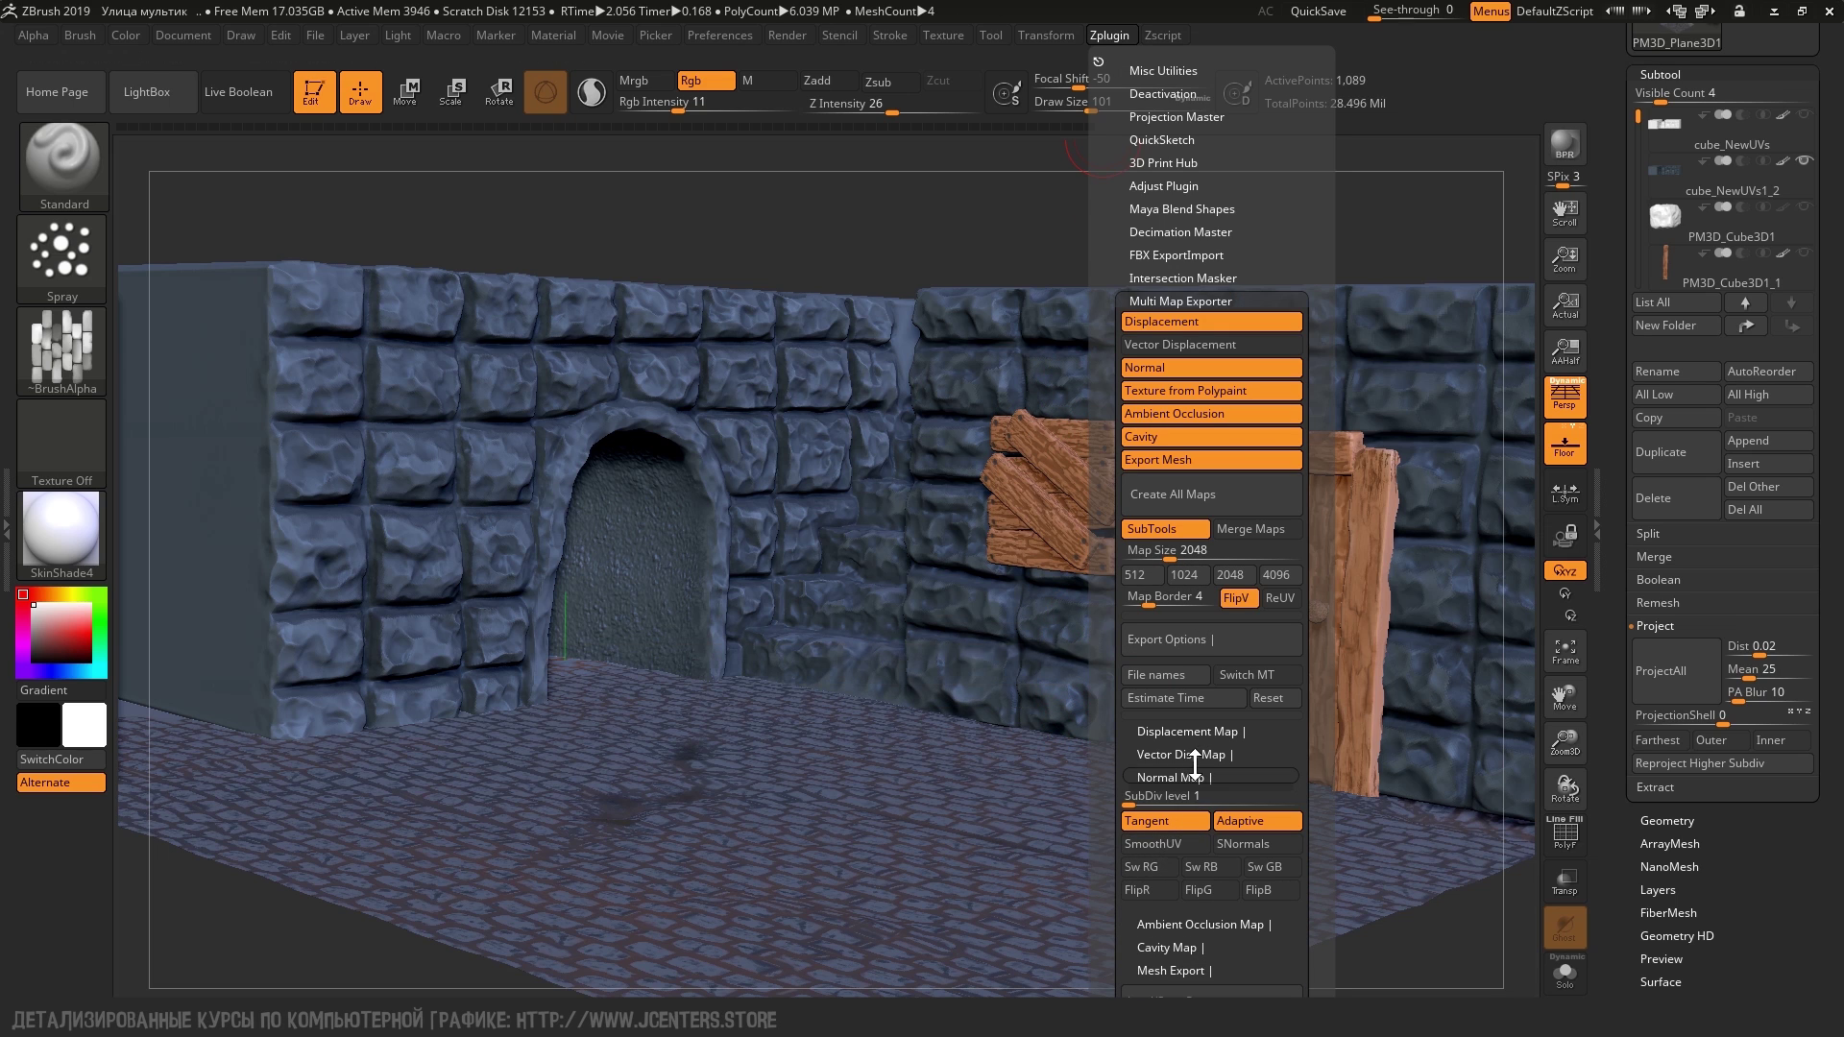
left_click(1195, 778)
left_click(1197, 801)
left_click(1195, 823)
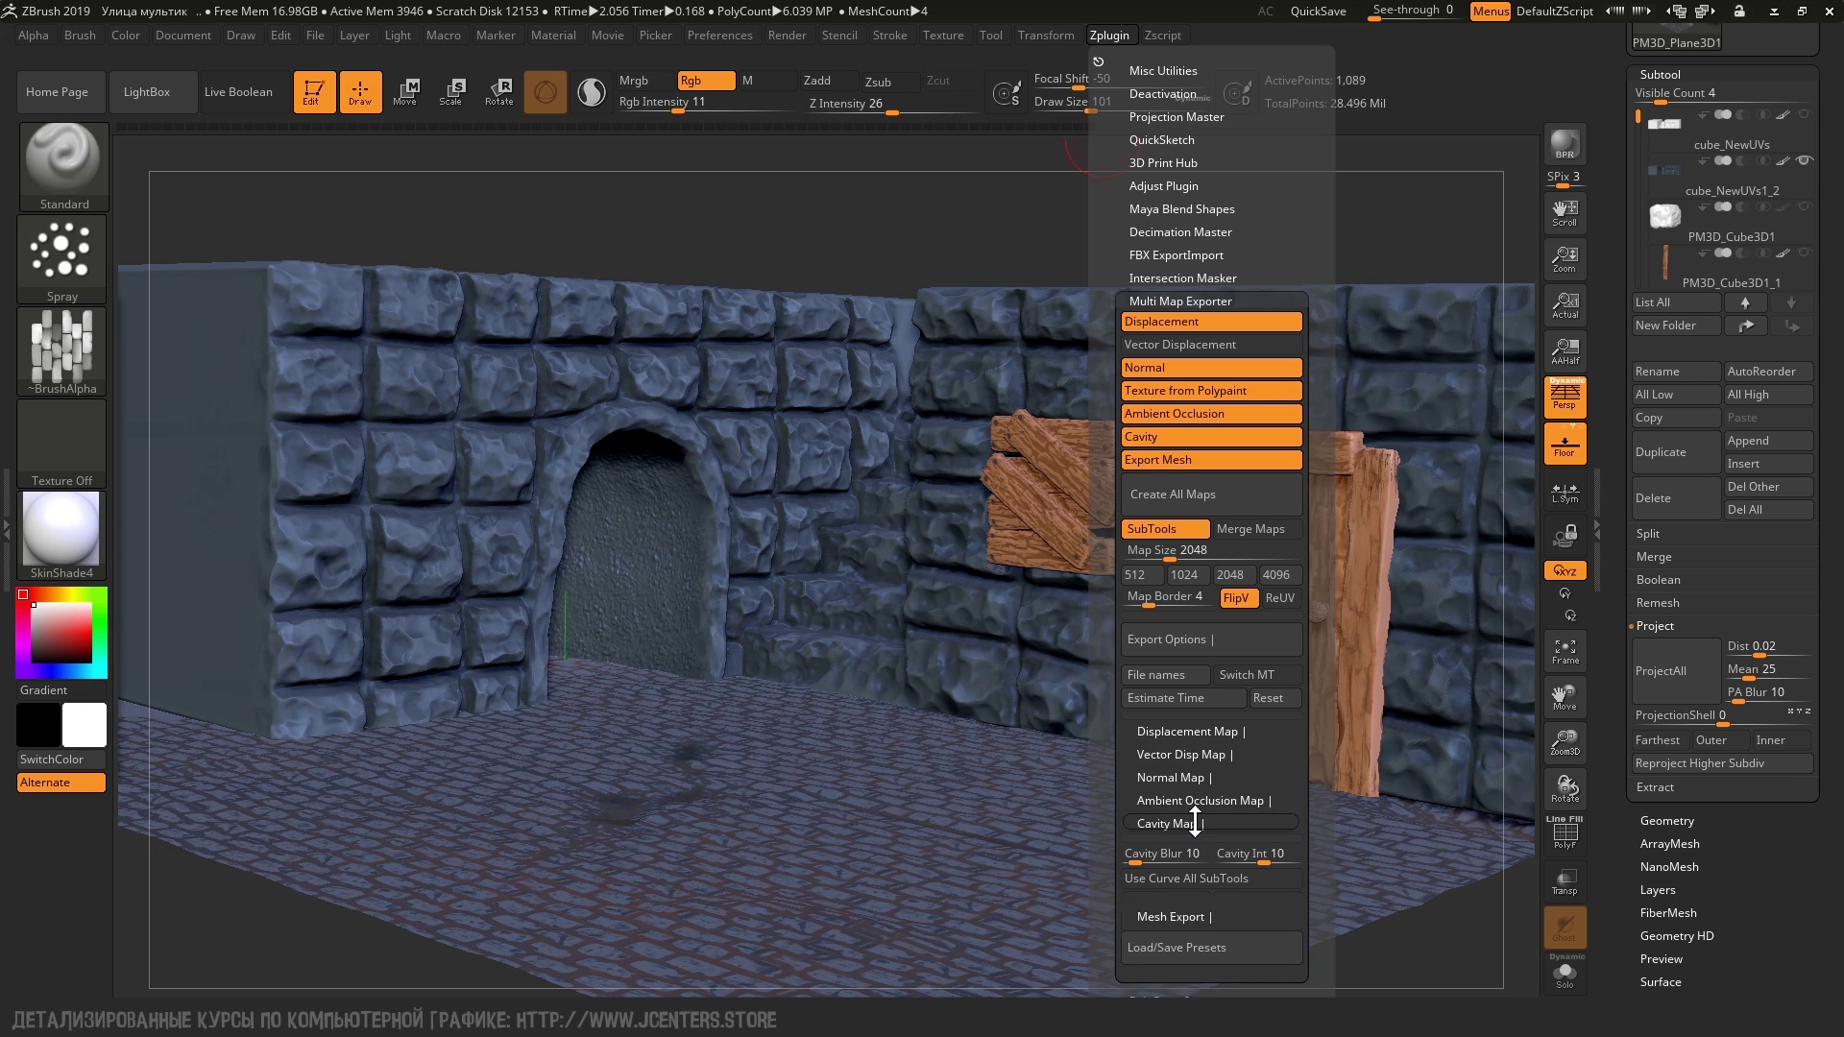
left_click(1195, 823)
left_click(1195, 824)
left_click(1171, 846)
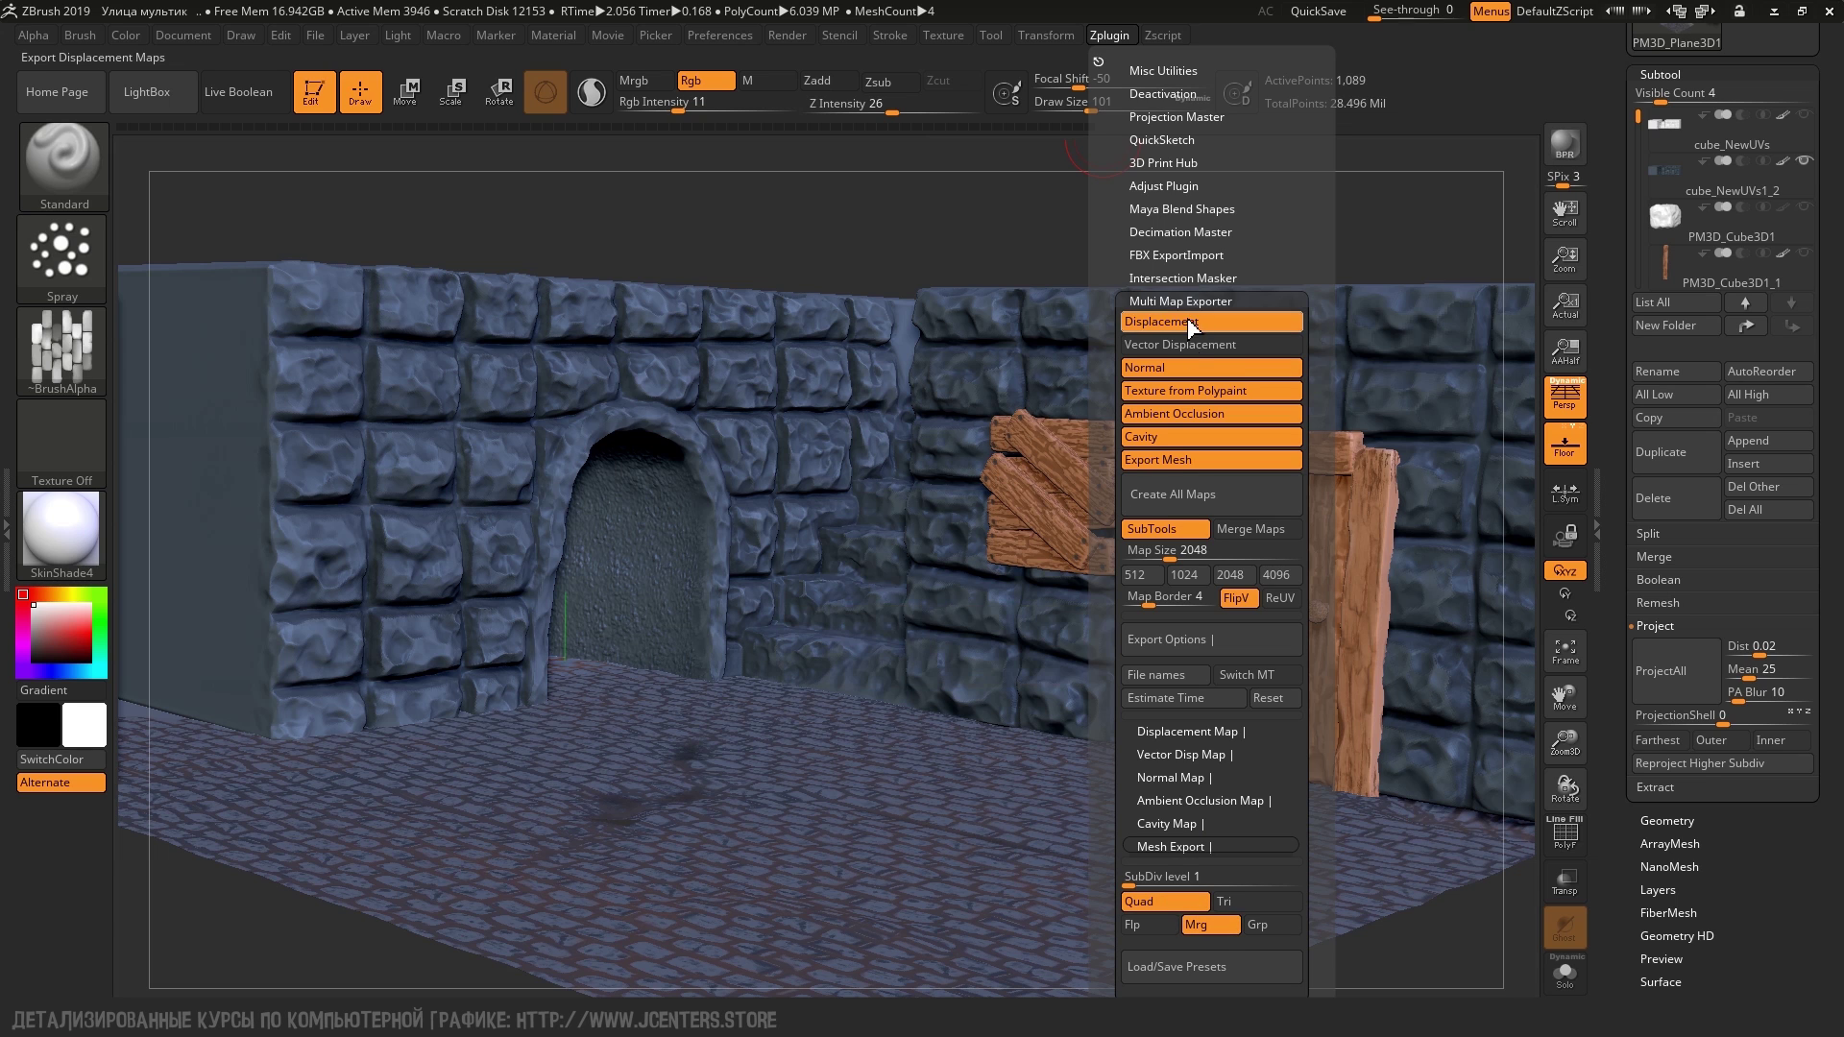
left_click(1173, 494)
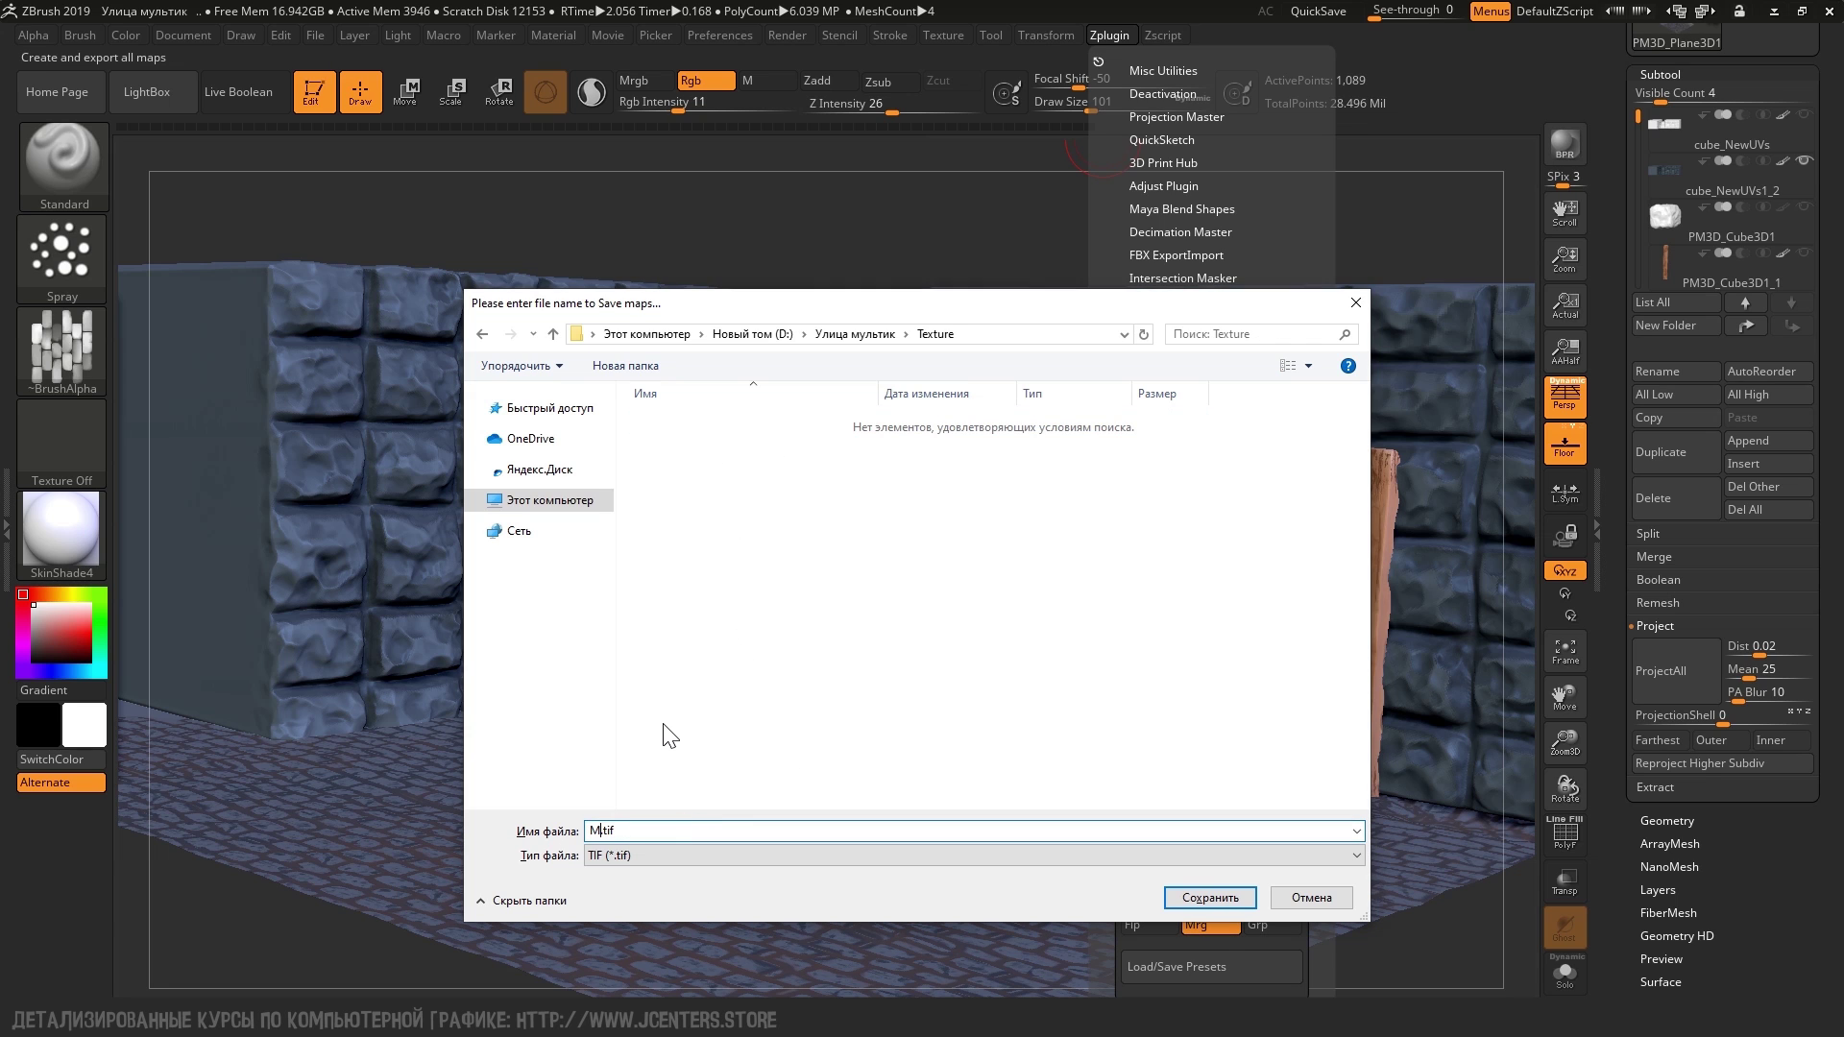
left_click(1174, 895)
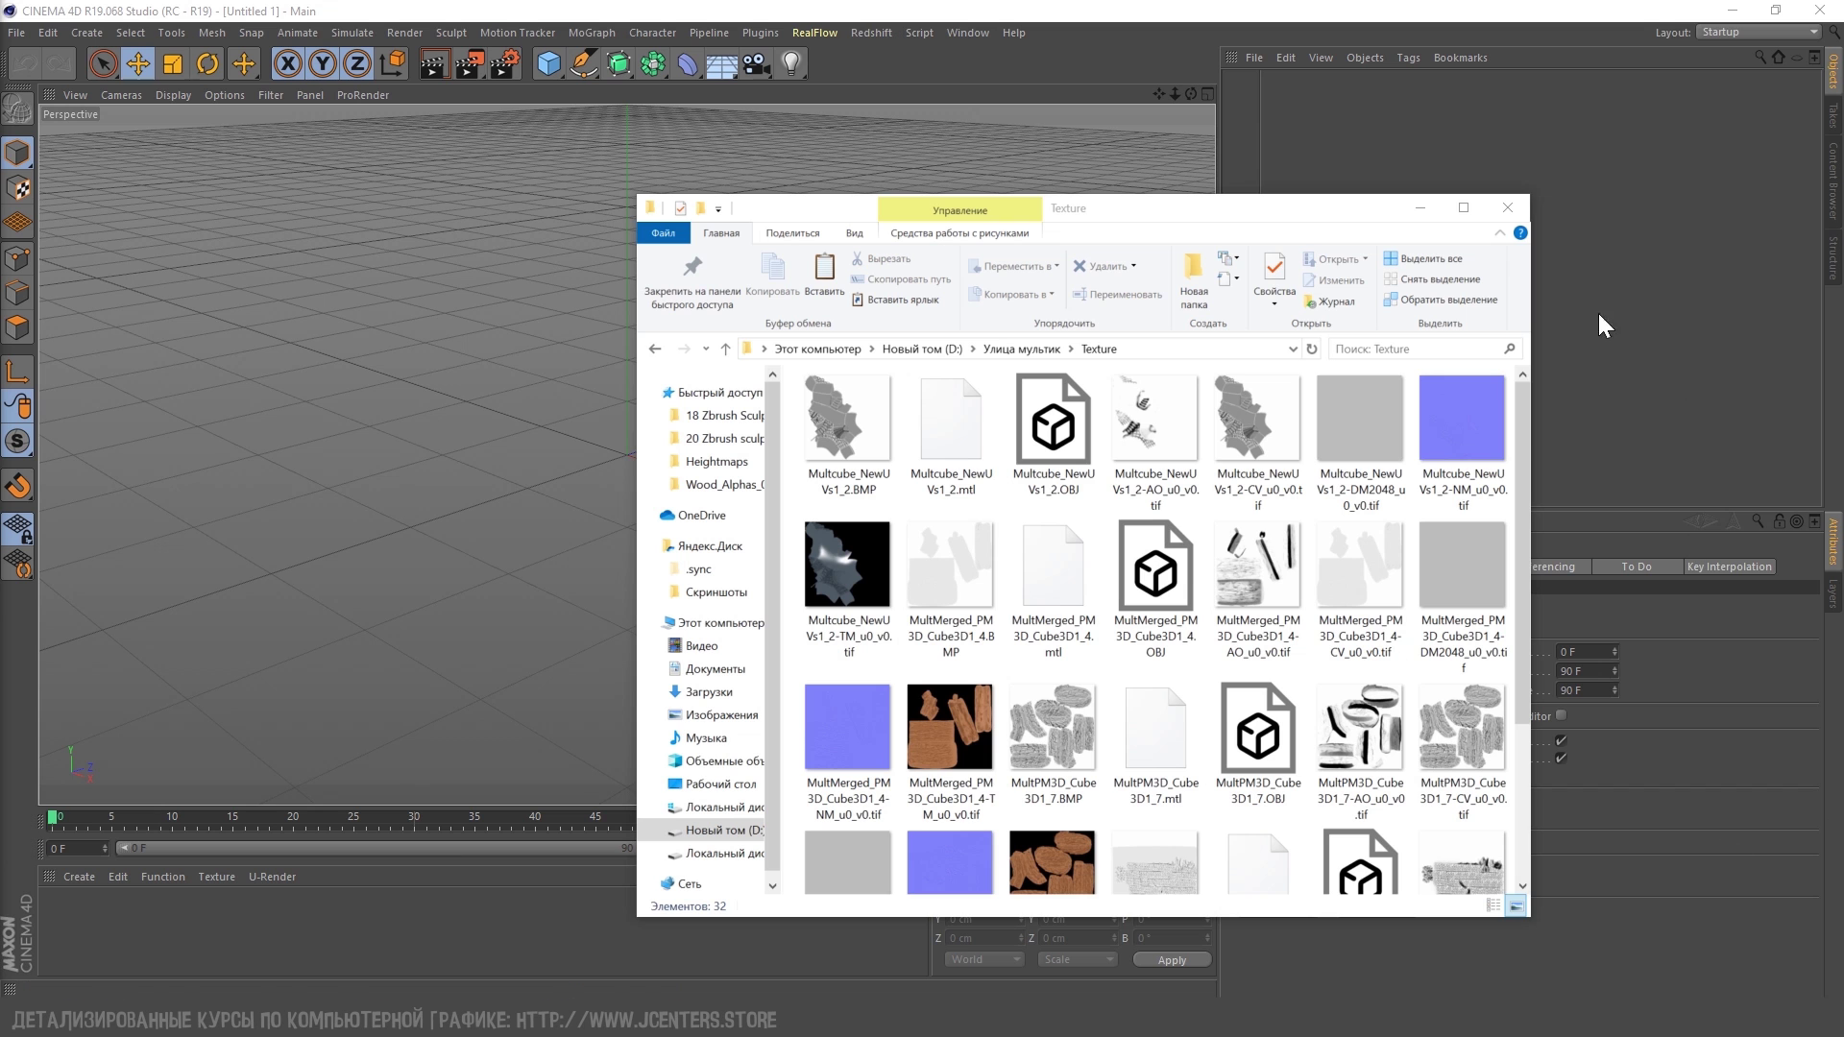
Review the exported maps and OBJ meshes in the Texture folder, then minimise it
left_click_drag(1248, 198, 1171, 130)
mouse_move(1450, 358)
left_mouse_down()
mouse_move(1470, 492)
mouse_move(1464, 442)
mouse_move(1513, 275)
left_mouse_up()
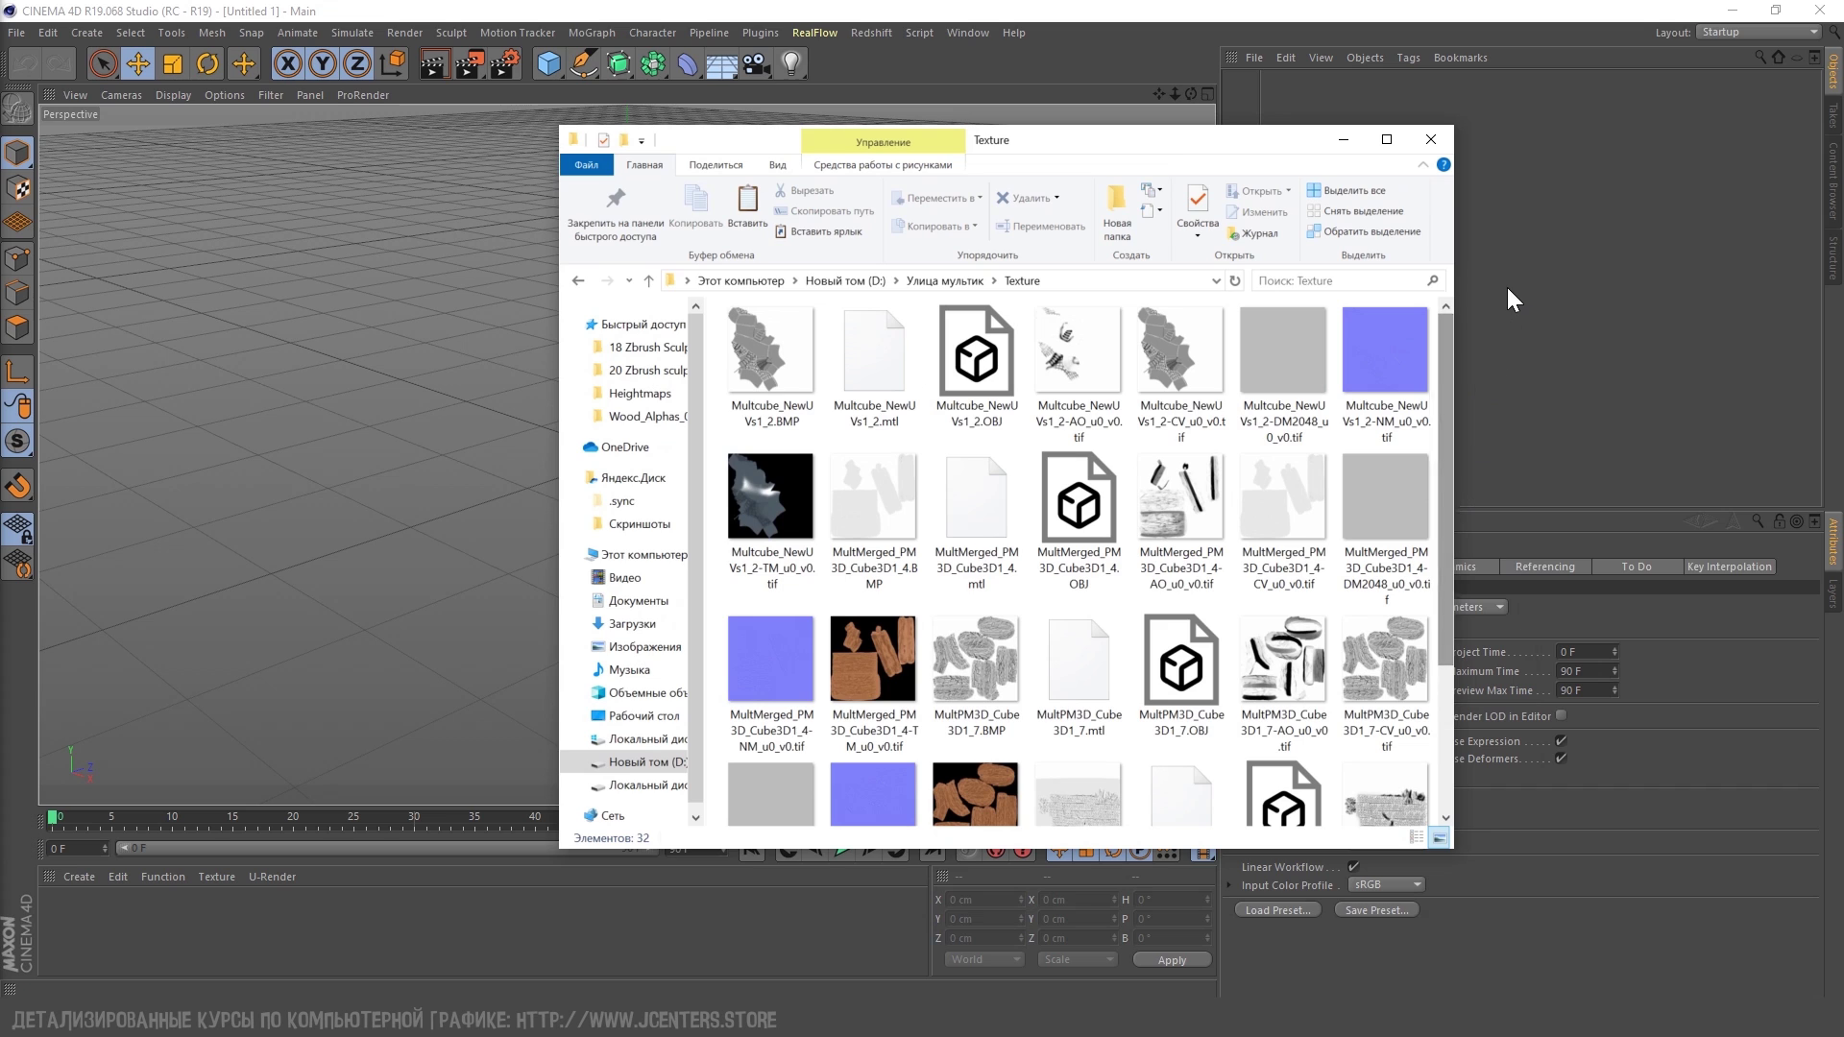
left_click(1345, 140)
Merge the exported Multcube_NewUVs1_2.OBJ mesh into the Cinema 4D scene
left_click(1256, 57)
left_click(1293, 86)
double_click(947, 208)
left_click(922, 444)
Merge the remaining OBJ meshes, group them under a Null, and scale it to 100
left_click(1226, 79)
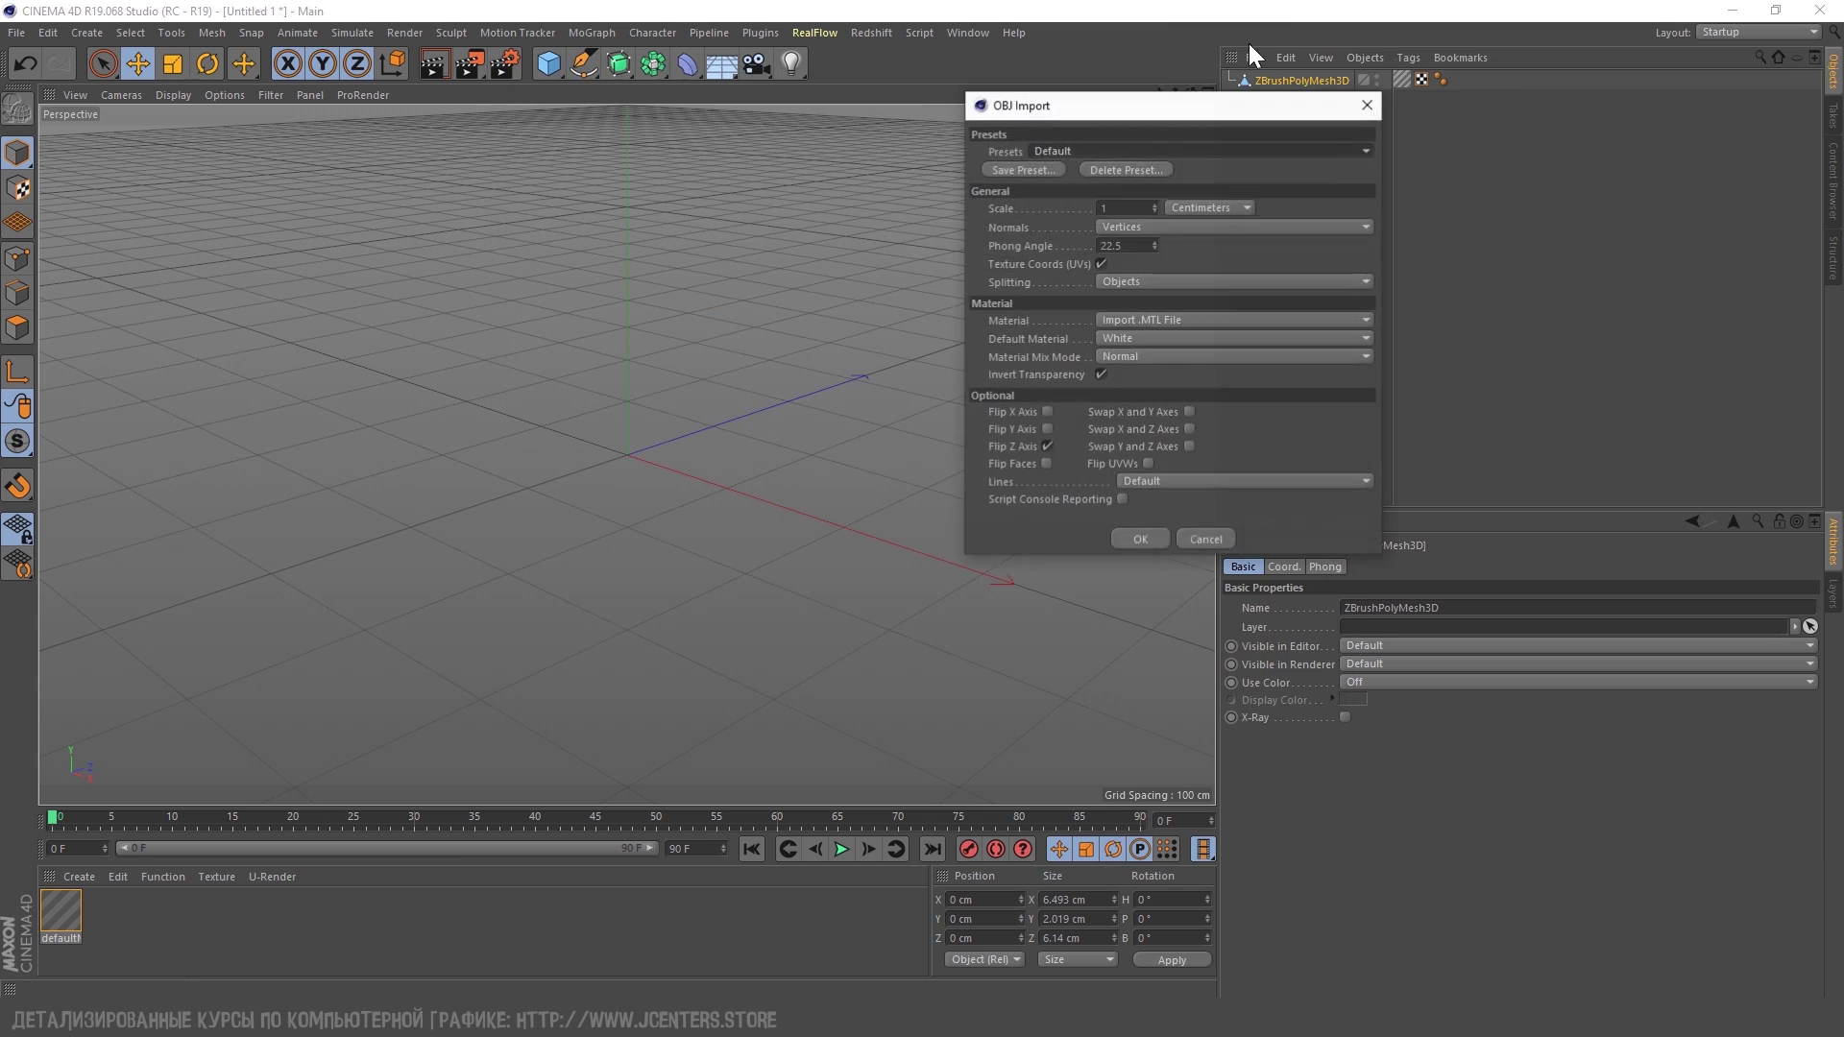
double_click(759, 607)
key("Return")
left_click(1311, 138, "shift")
key("alt+g")
left_click_drag(1433, 607, 1433, 538)
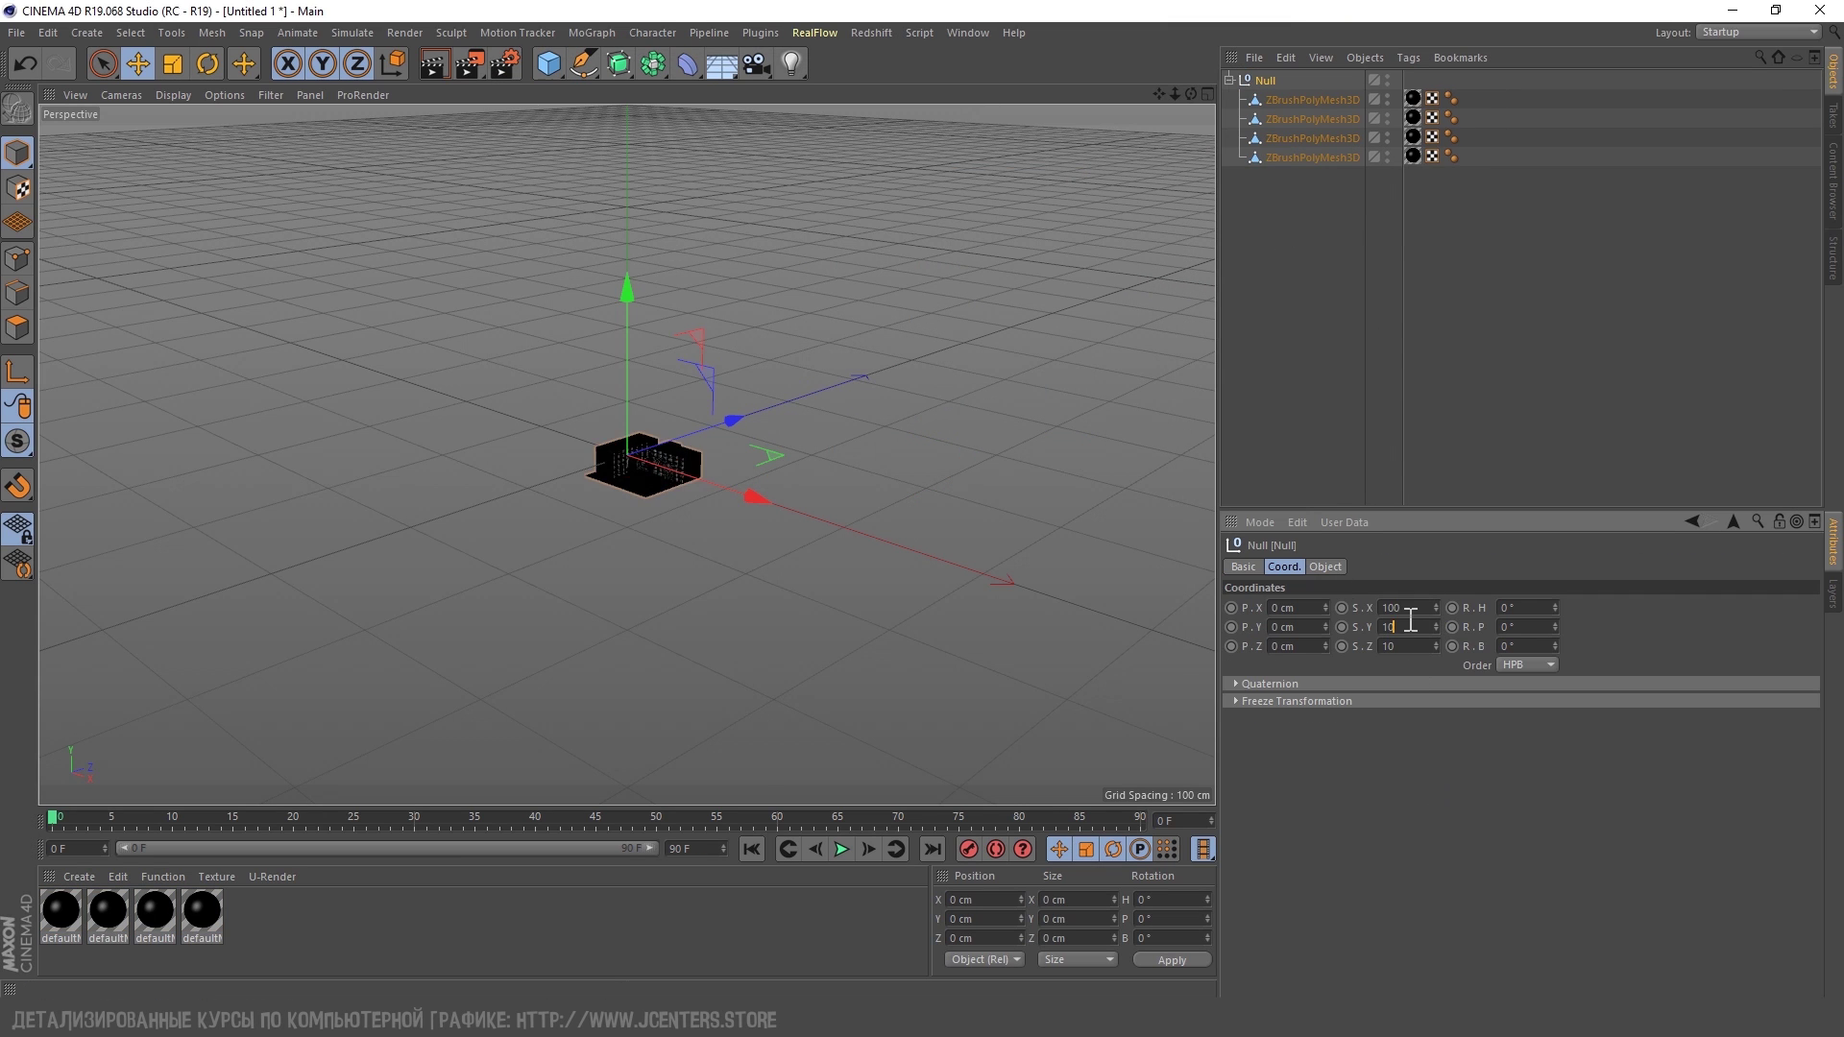
Delete the imported materials and rename the meshes Стена, Окно, Дверь and Пол
left_click_drag(309, 948, 38, 893)
key("Delete")
left_click(1431, 99)
left_click(1432, 157, "shift")
left_click(1351, 638)
double_click(1312, 157)
type("Cr")
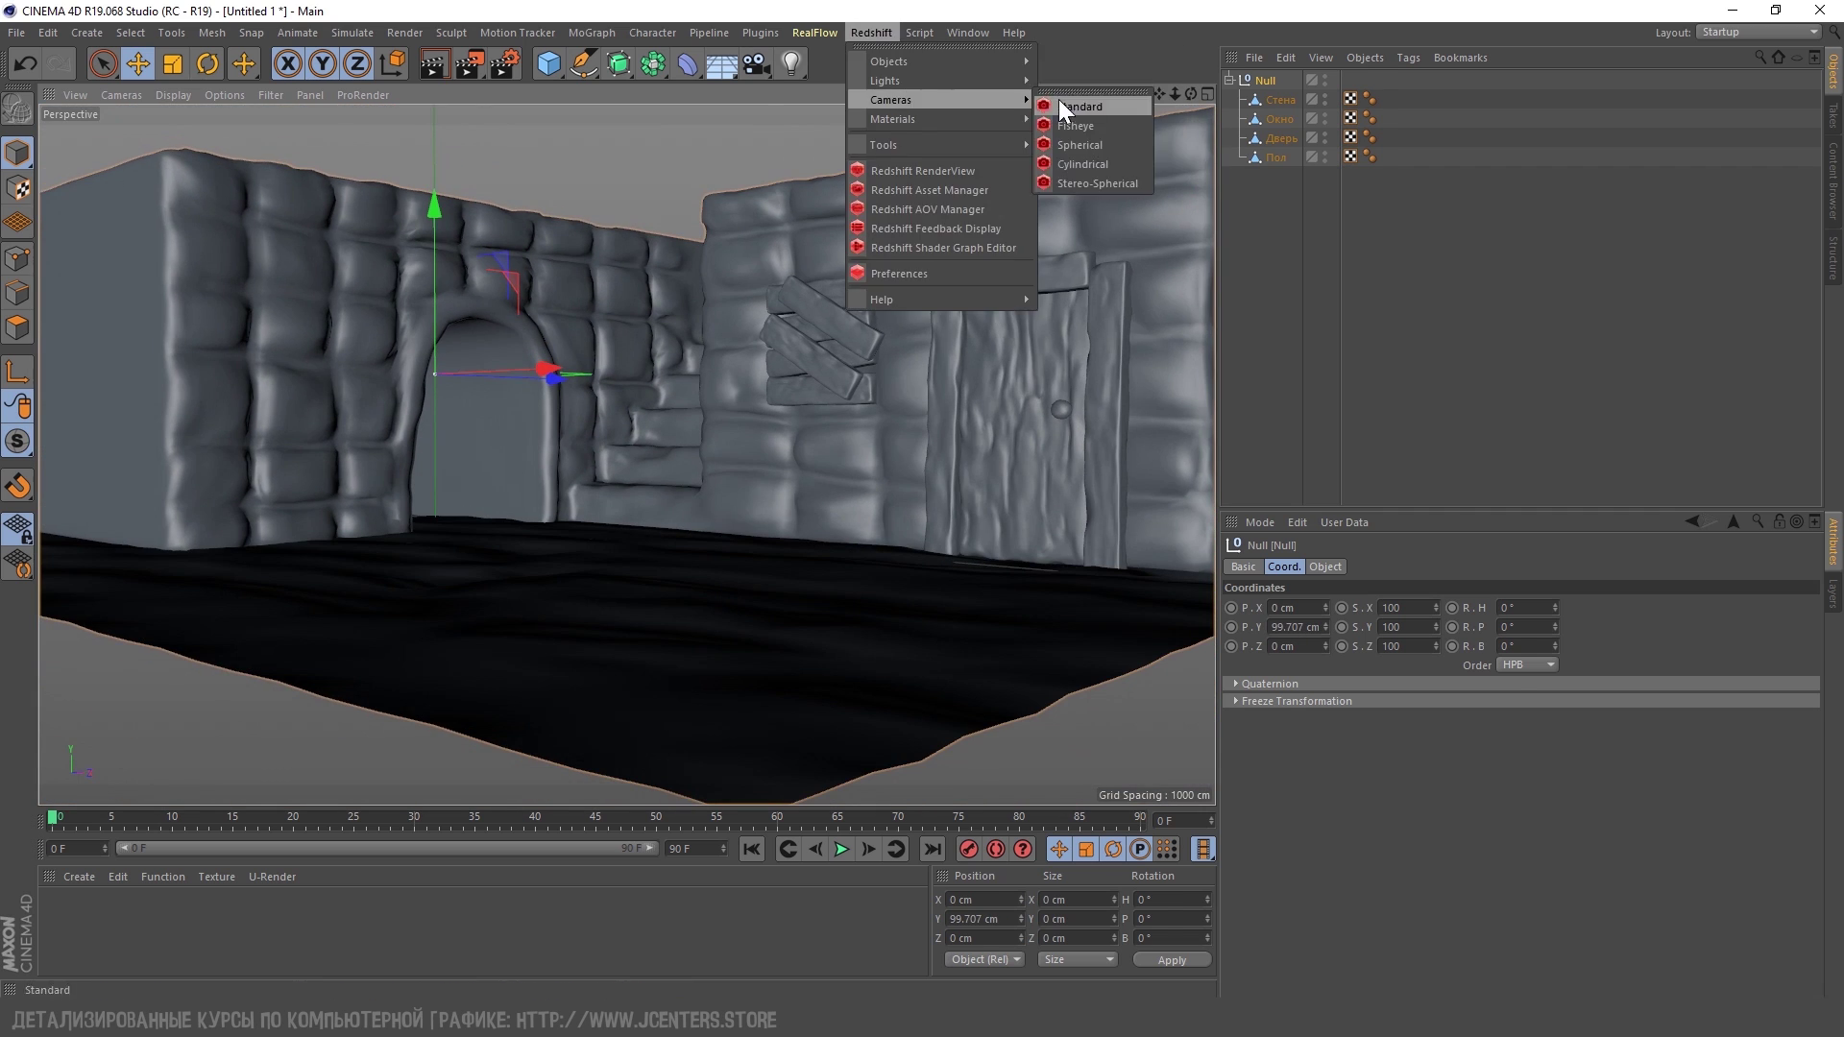
Add a Redshift Standard camera to the scene
left_click(1059, 100)
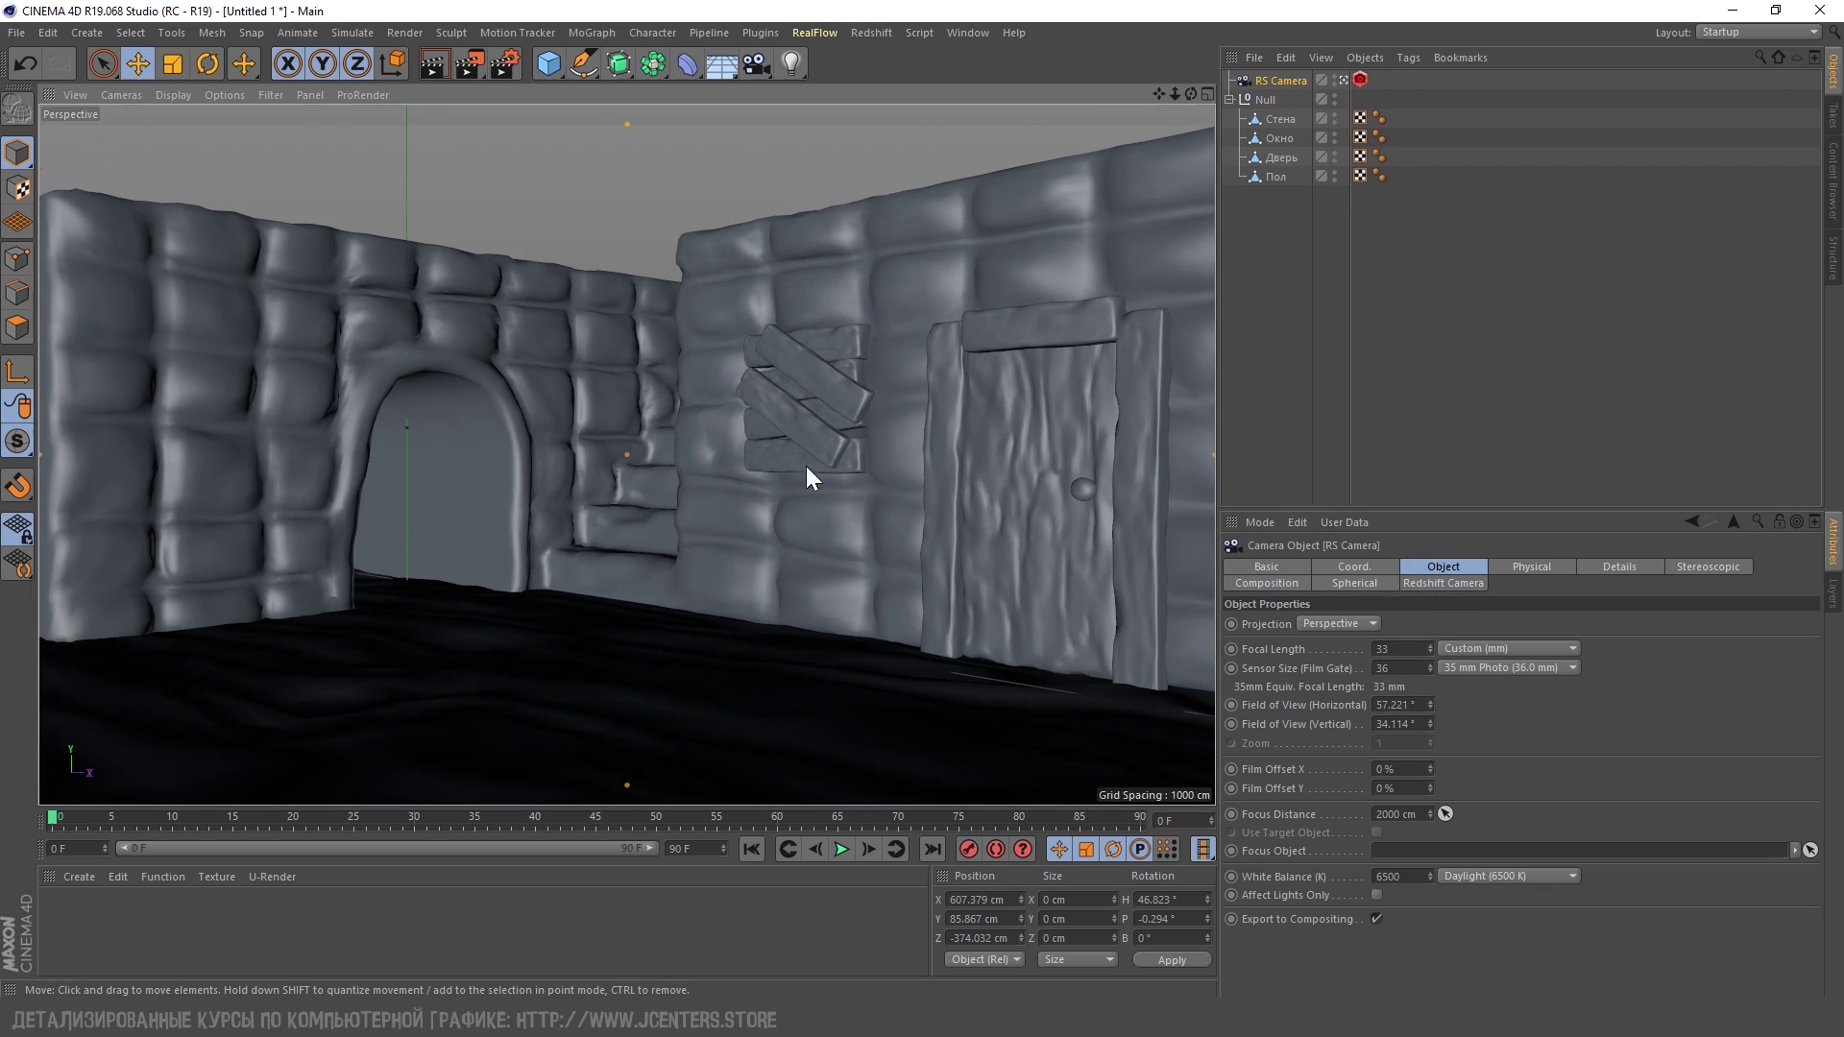
mouse_move(805, 464)
left_mouse_down("alt")
mouse_move(821, 655)
mouse_move(835, 543)
left_mouse_up("alt")
left_click(216, 876)
left_click(165, 951)
Create a new Redshift RS Material and apply it to the wall mesh
right_click(129, 930)
left_click(378, 736)
left_click_drag(61, 918, 1280, 118)
left_click(871, 32)
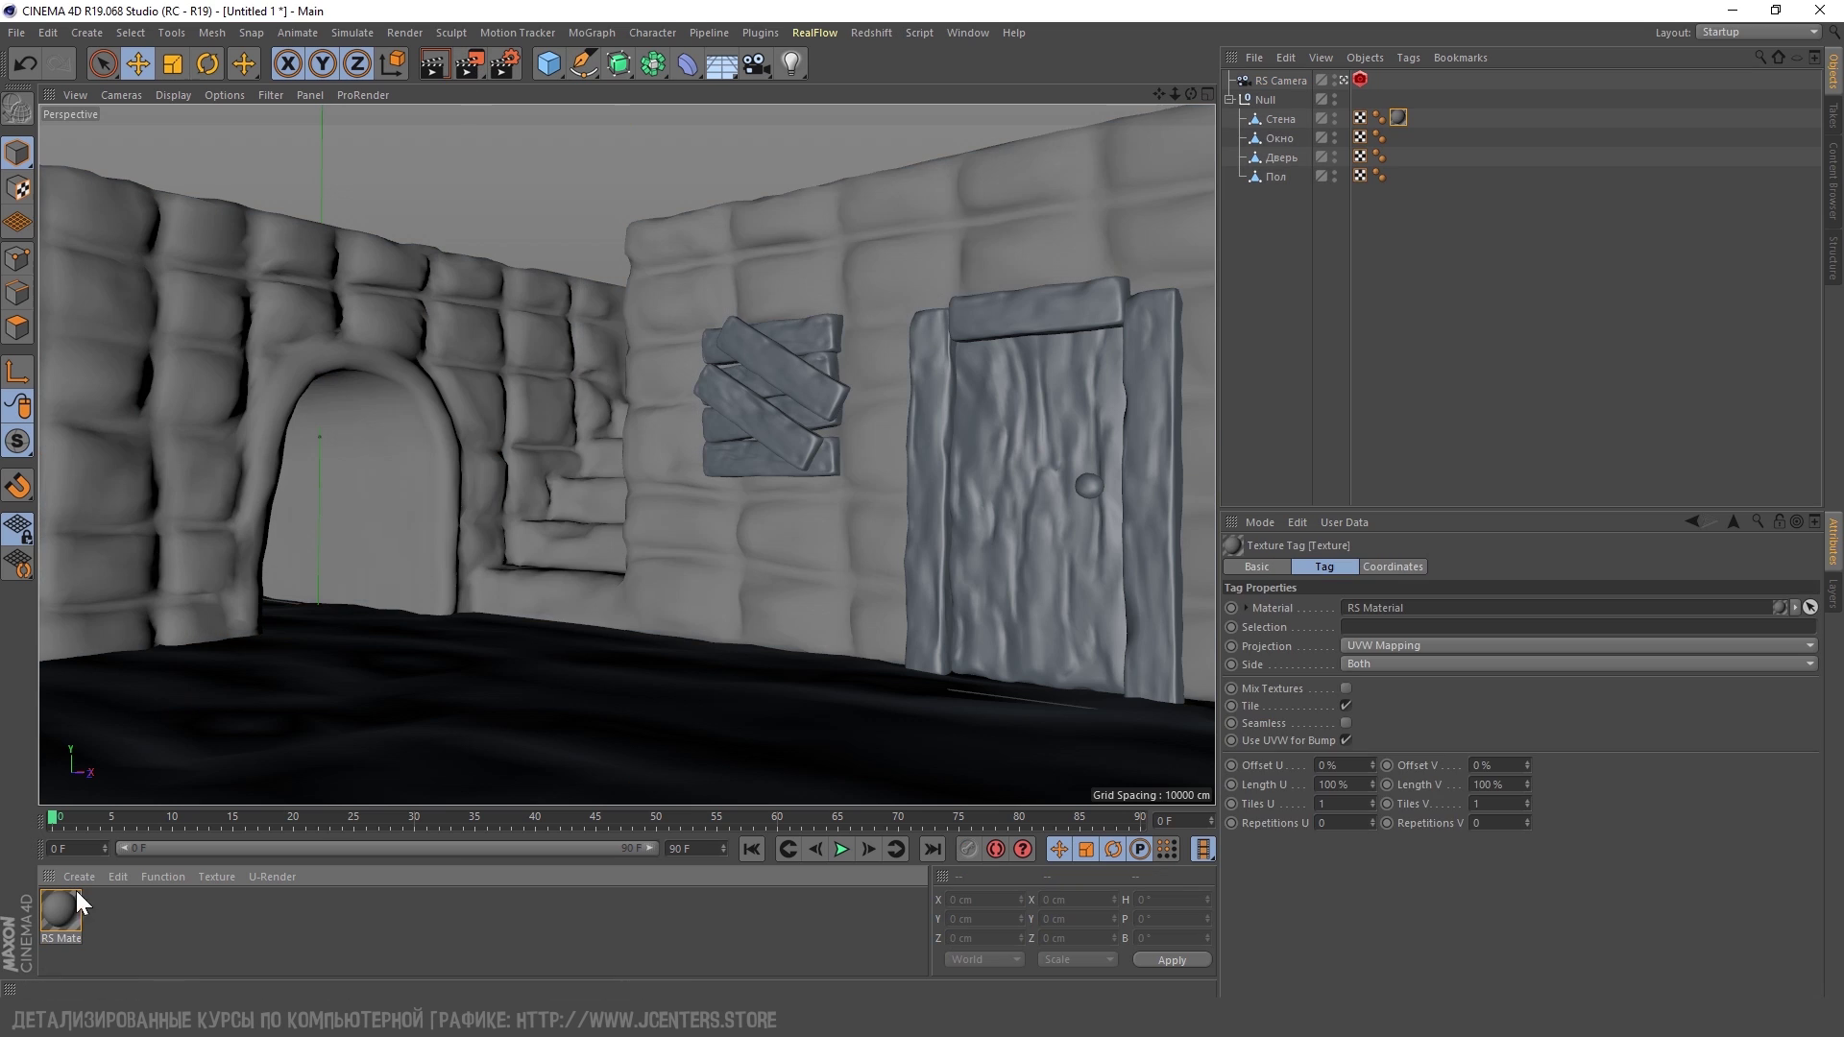
left_click(941, 164)
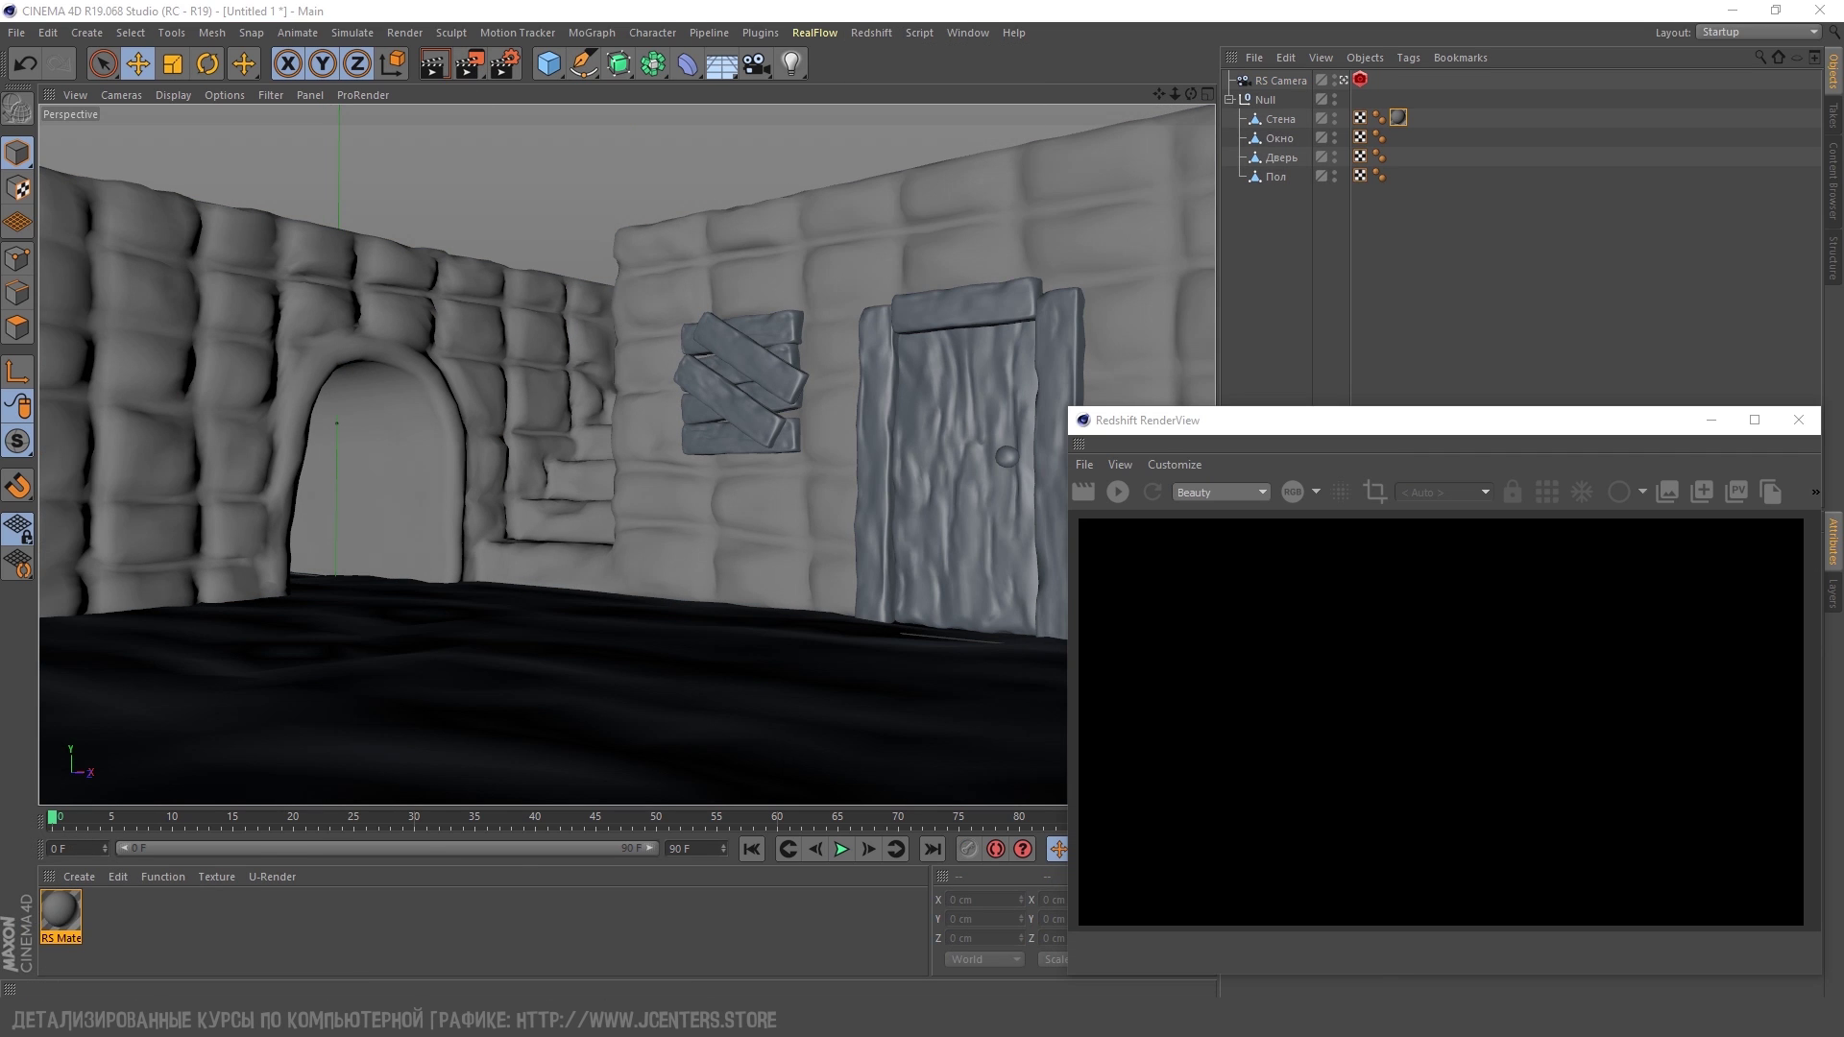
Bring the six sculpt textures, TM through NM, into the RS Material's shader graph
double_click(61, 918)
key("alt+Tab")
left_click(902, 521)
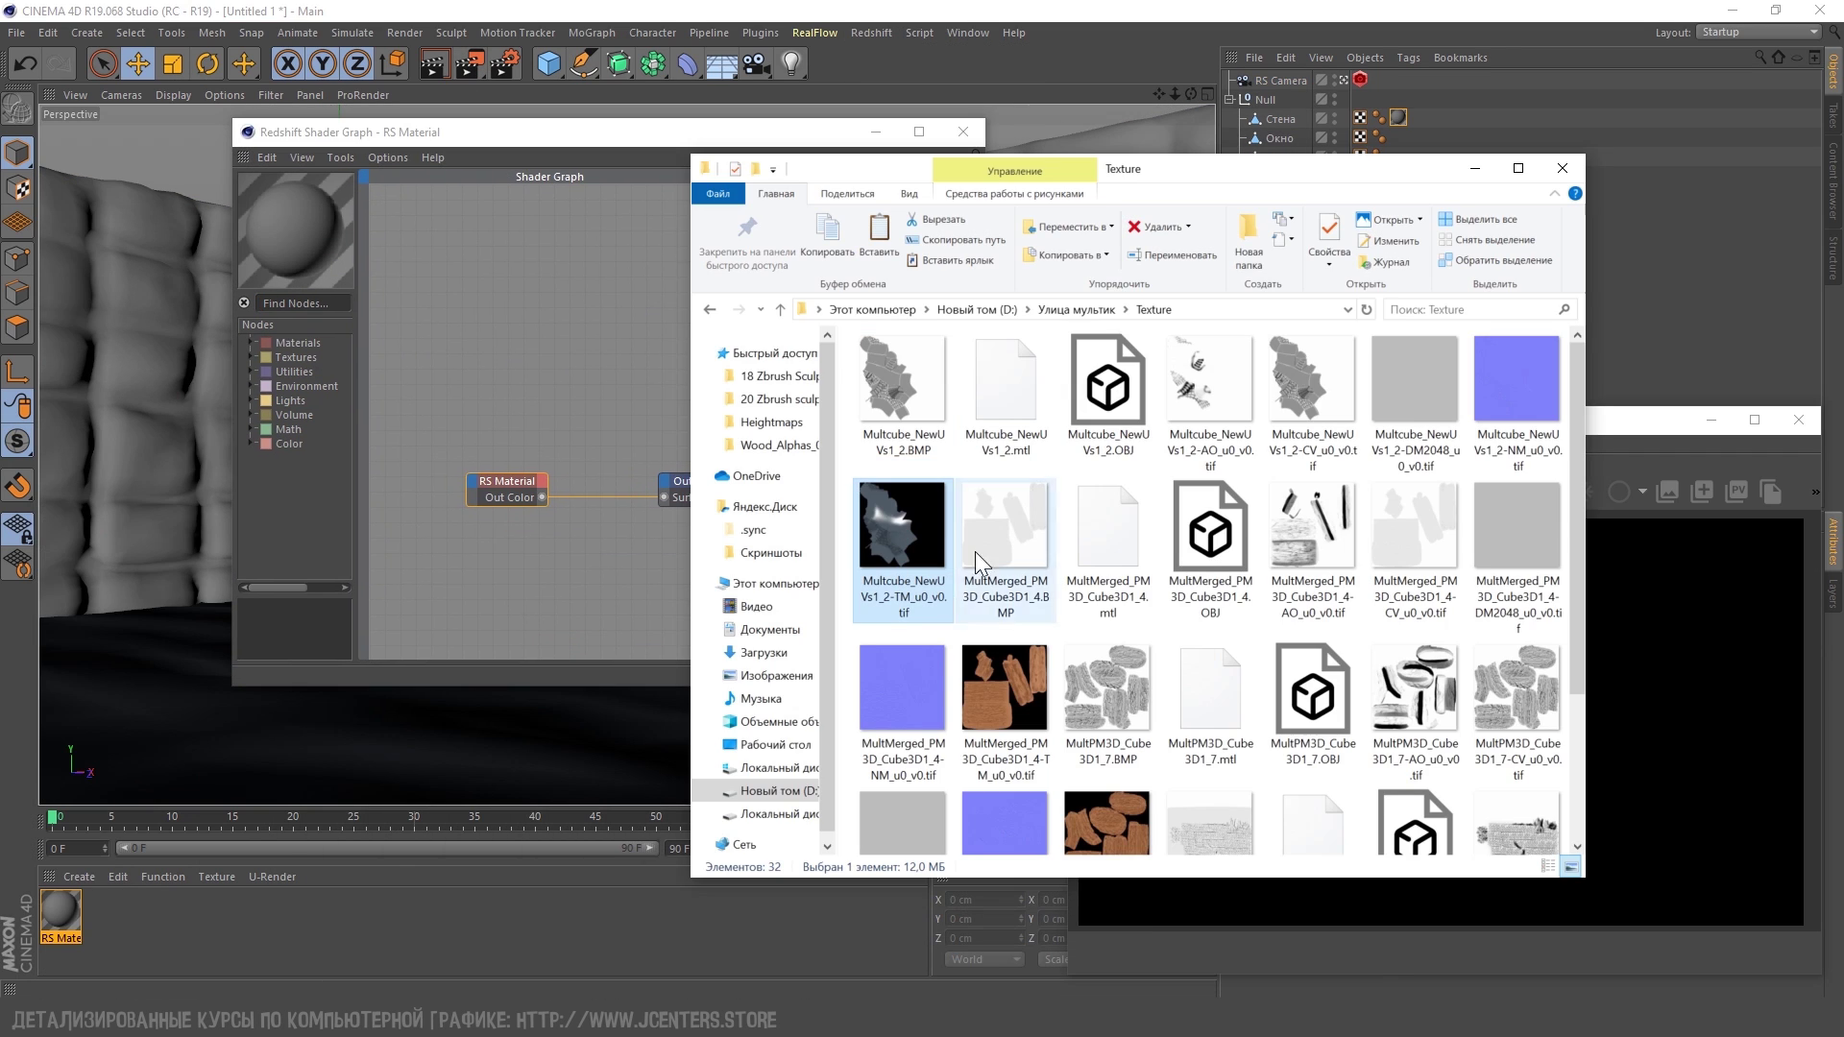
left_click(909, 378, "ctrl")
left_click(1210, 384, "ctrl")
left_click(1316, 374, "ctrl")
left_click(1415, 384, "ctrl")
left_click(1519, 394, "ctrl")
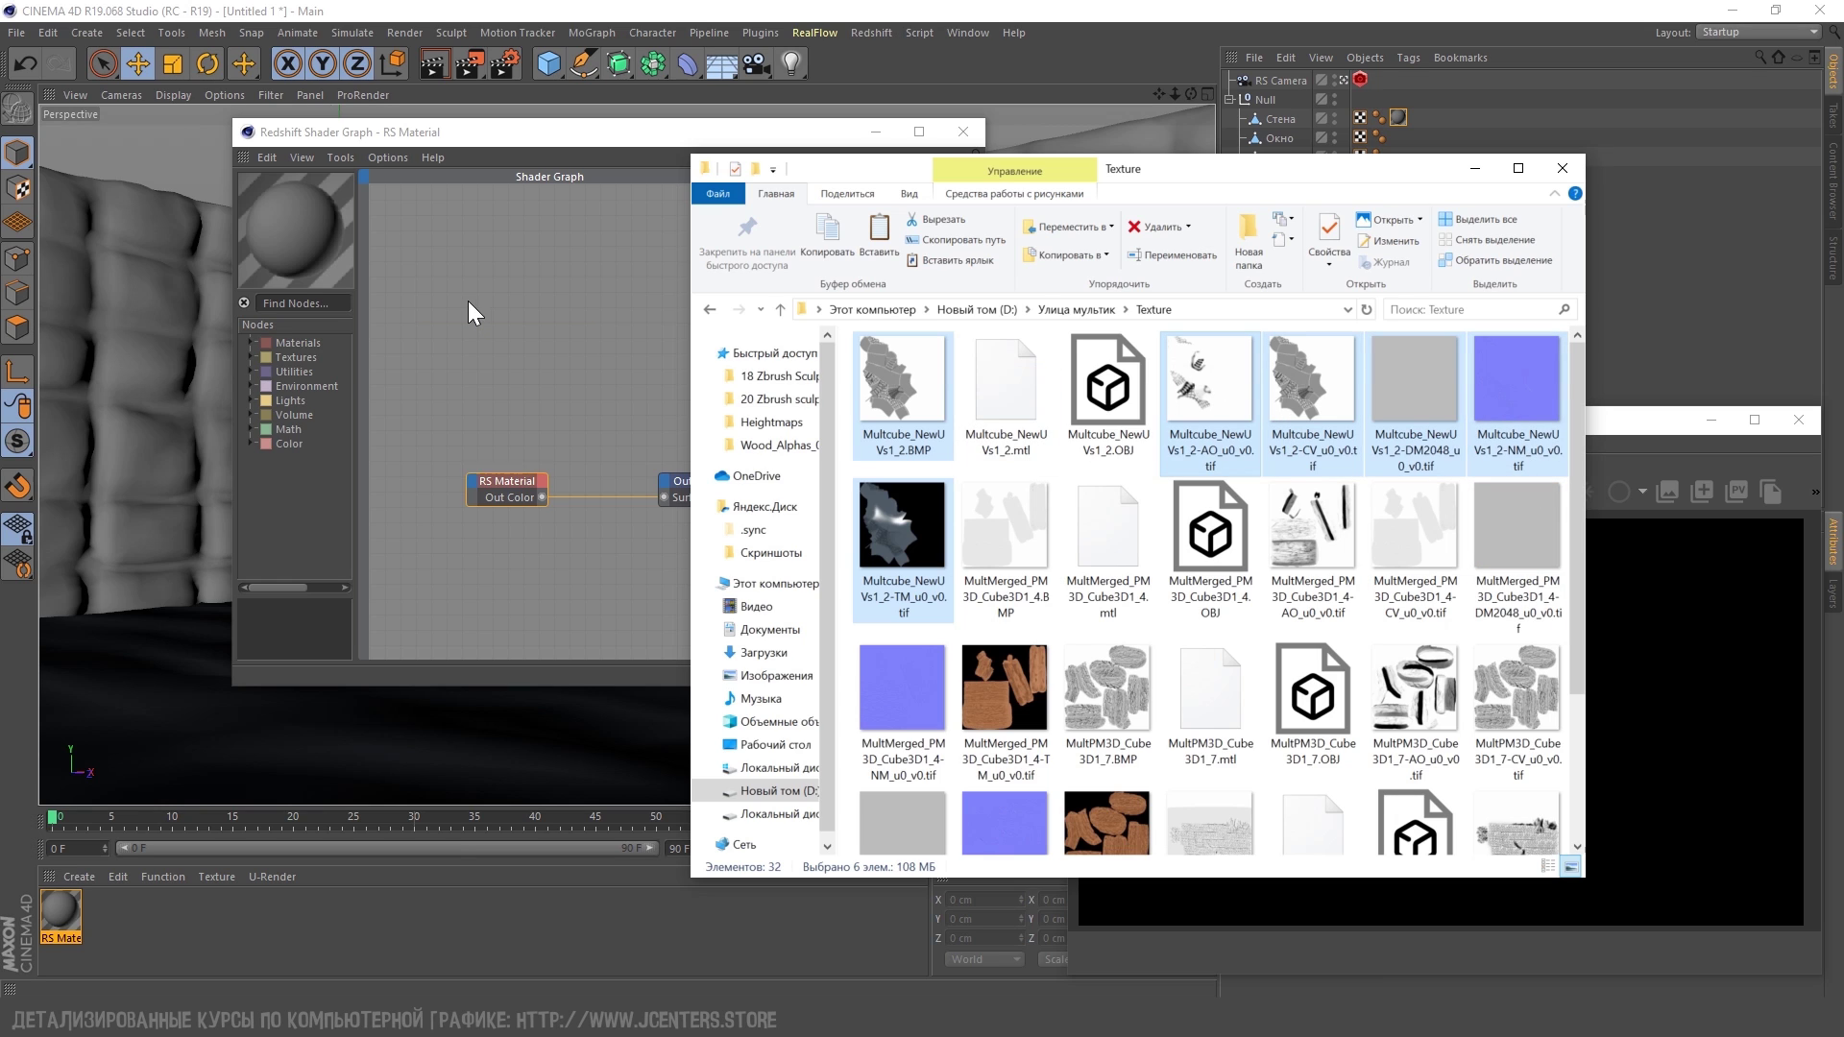
left_click_drag(469, 301, 470, 303)
left_click(528, 373)
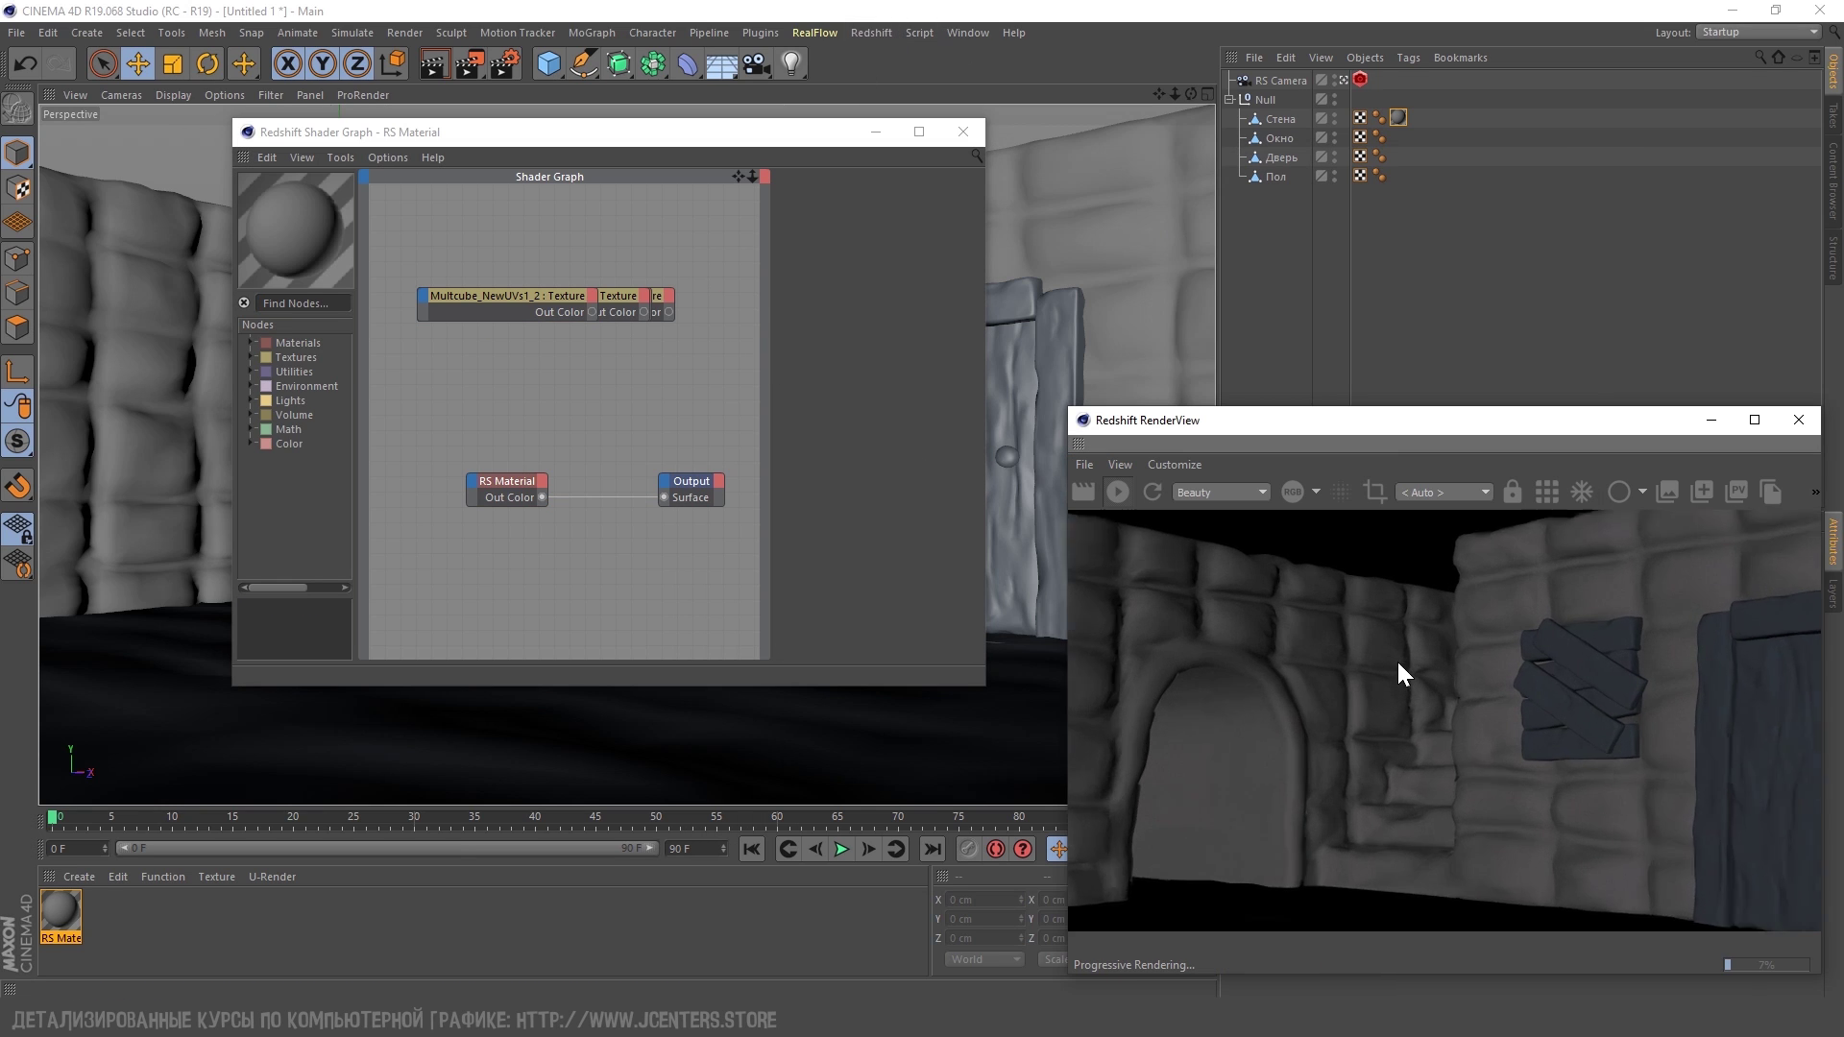
Wire the TM texture node into the material's Diffuse Color and spread the nodes apart
left_click_drag(509, 295, 488, 378)
scroll(576, 317, "down", 2)
mouse_move(609, 313)
left_mouse_down()
mouse_move(423, 434)
mouse_move(576, 468)
left_mouse_up()
scroll(562, 411, "up", 1)
left_click_drag(537, 366, 453, 378)
left_click_drag(657, 290, 475, 555)
Add an RS Normal Map node fed by the NM texture into the Bump Input
left_click(264, 300)
type("nor")
mouse_move(304, 371)
left_mouse_down()
mouse_move(668, 615)
mouse_move(511, 452)
left_mouse_up()
left_click(920, 373)
left_click_drag(551, 467, 638, 405)
left_click(925, 613)
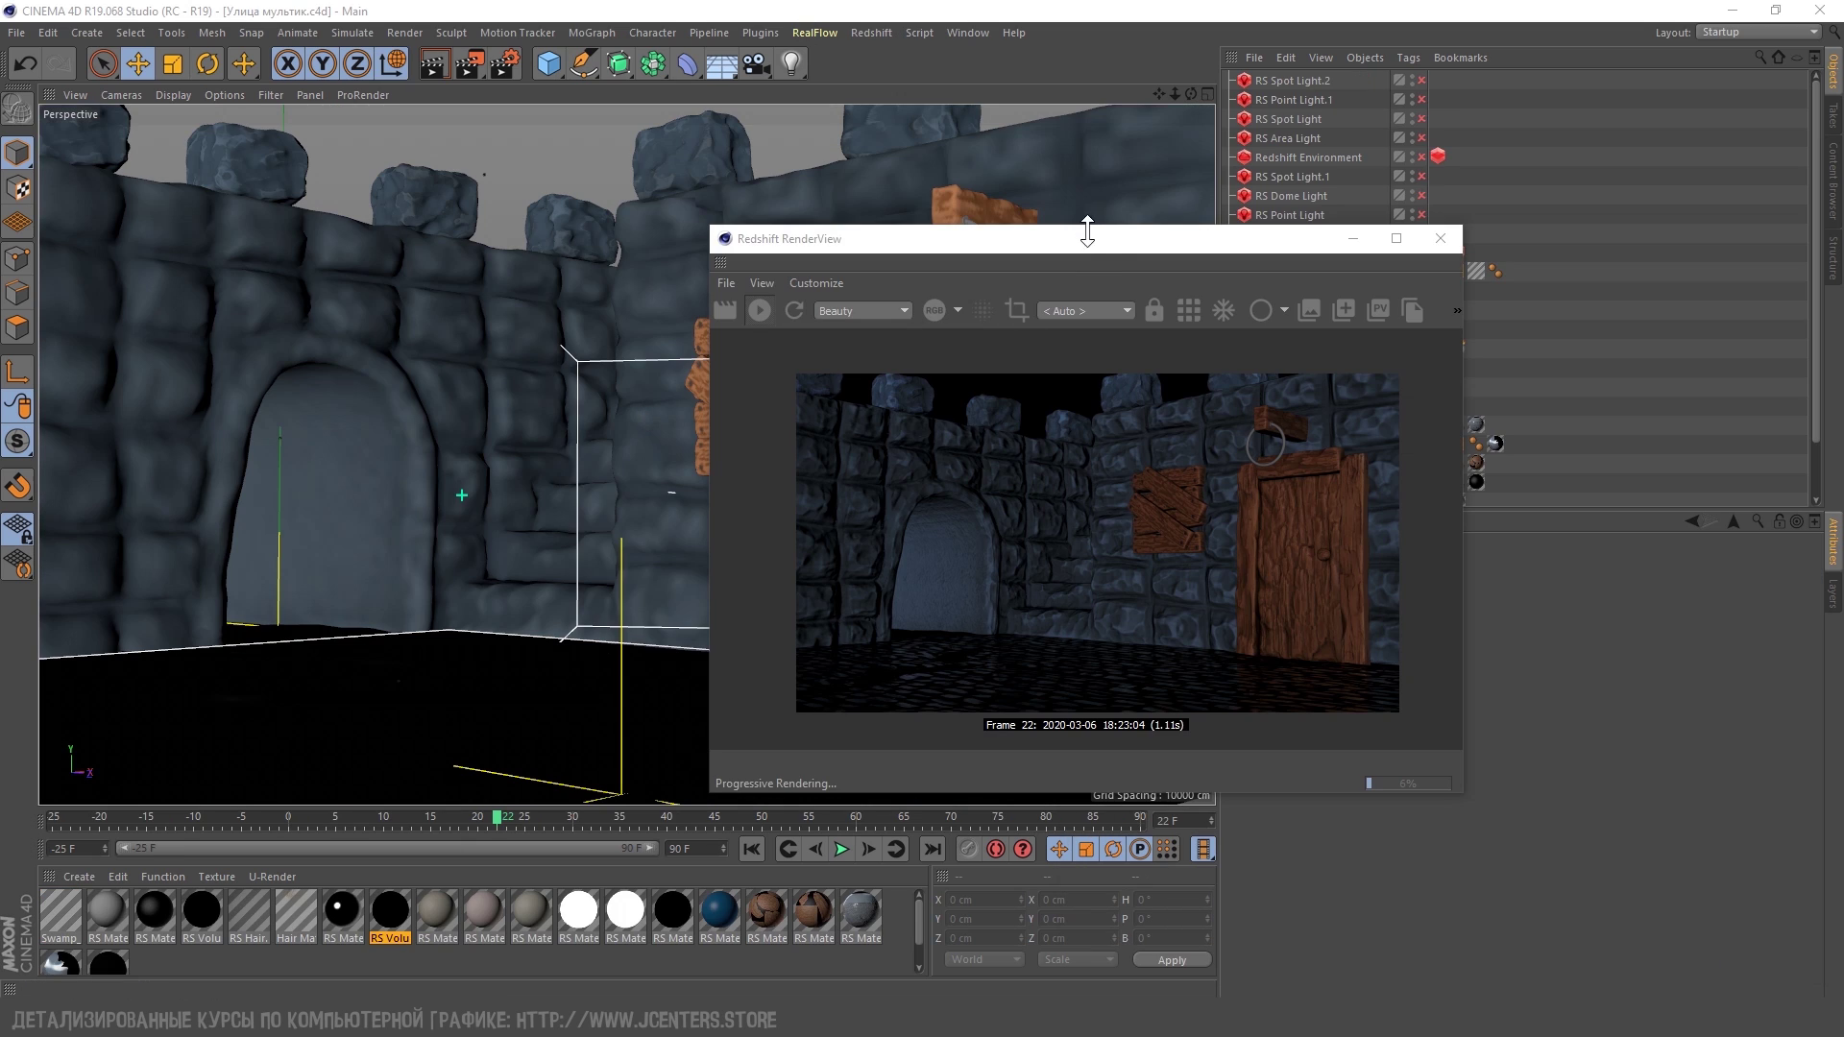
mouse_move(1095, 252)
left_mouse_down()
mouse_move(424, 273)
mouse_move(436, 244)
left_mouse_up()
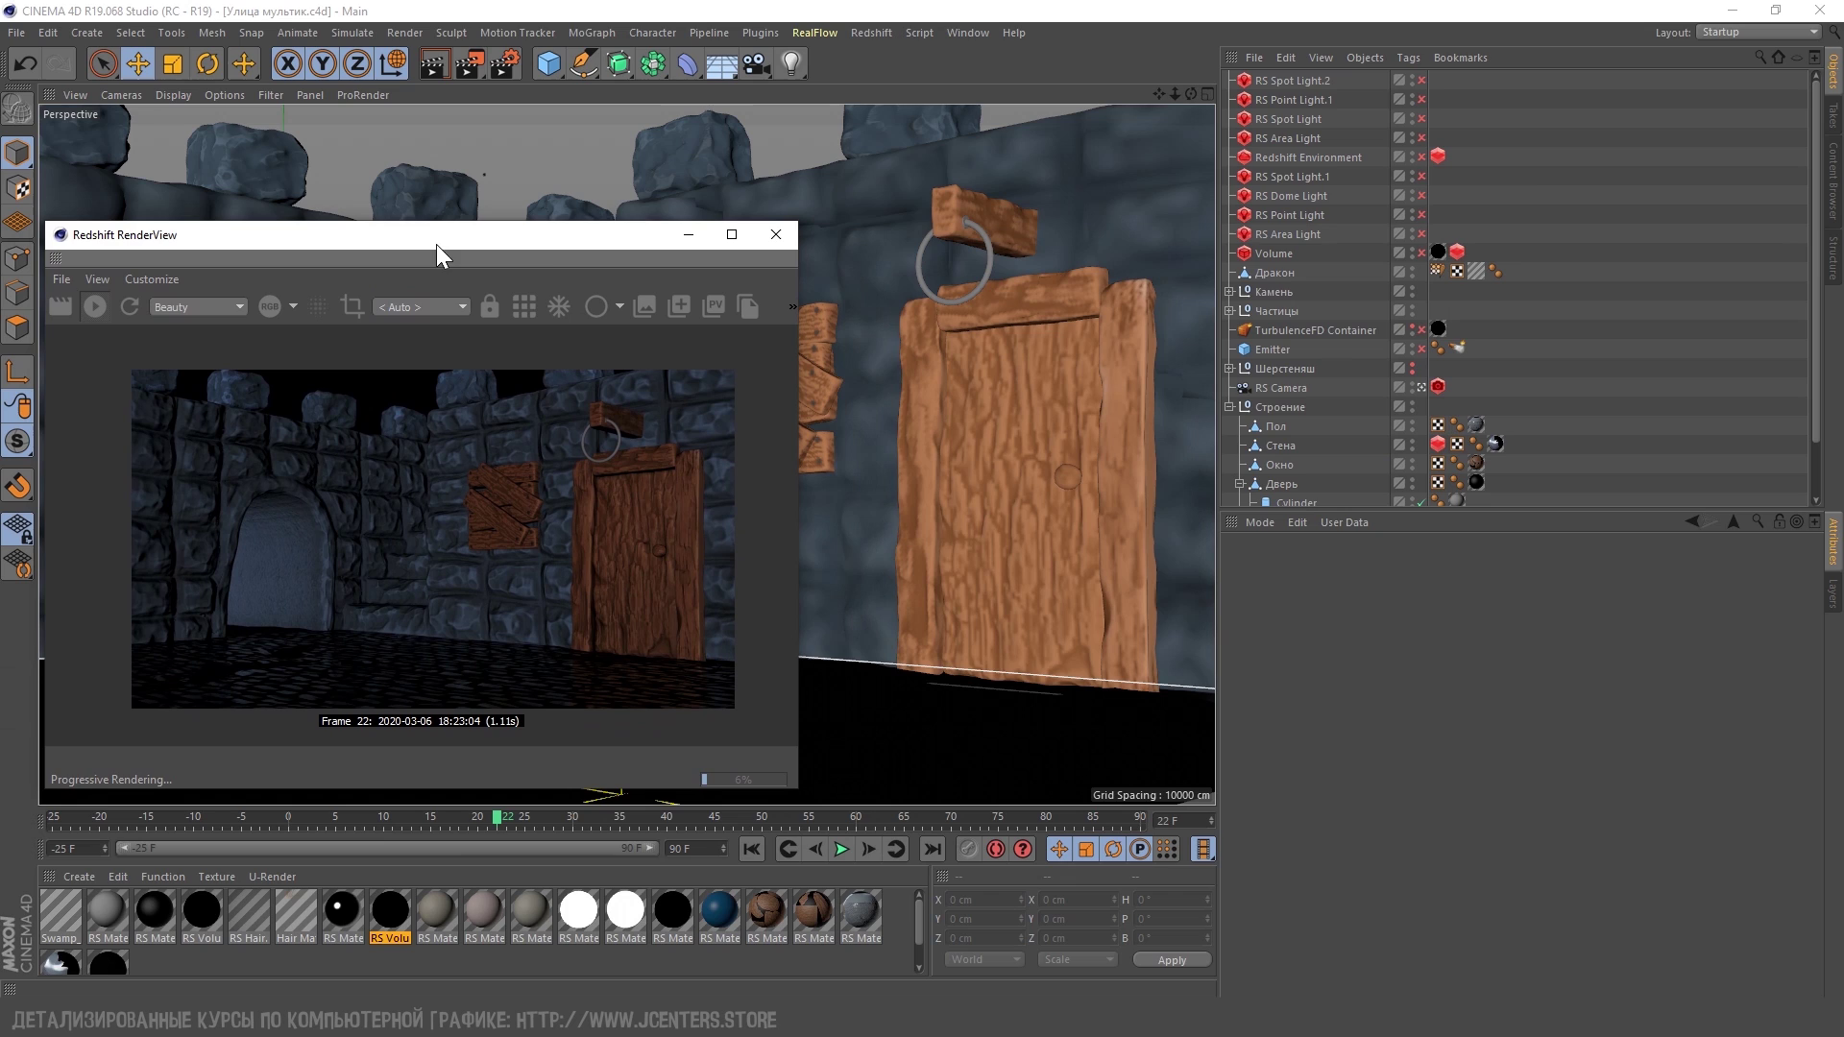
Render the preview through RS Camera and switch on RS Spot Light.2 lighting the door
left_click(1307, 81)
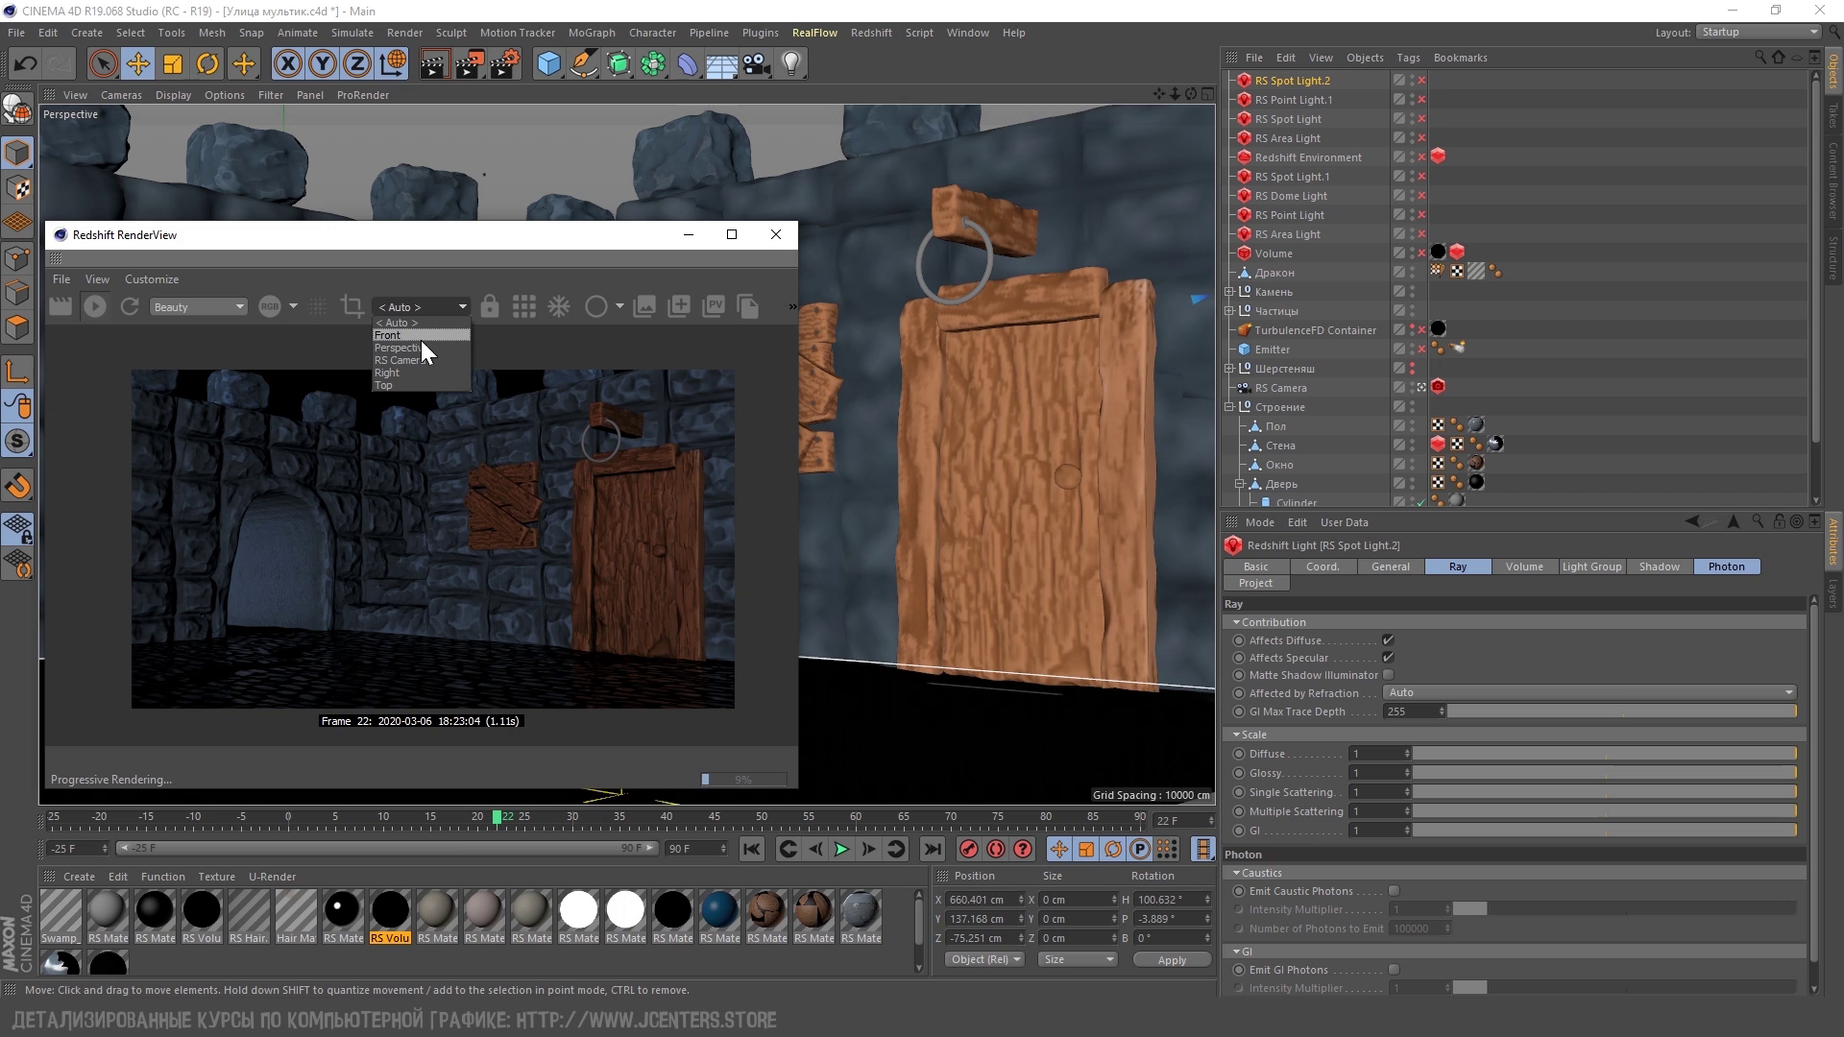
left_click(428, 359)
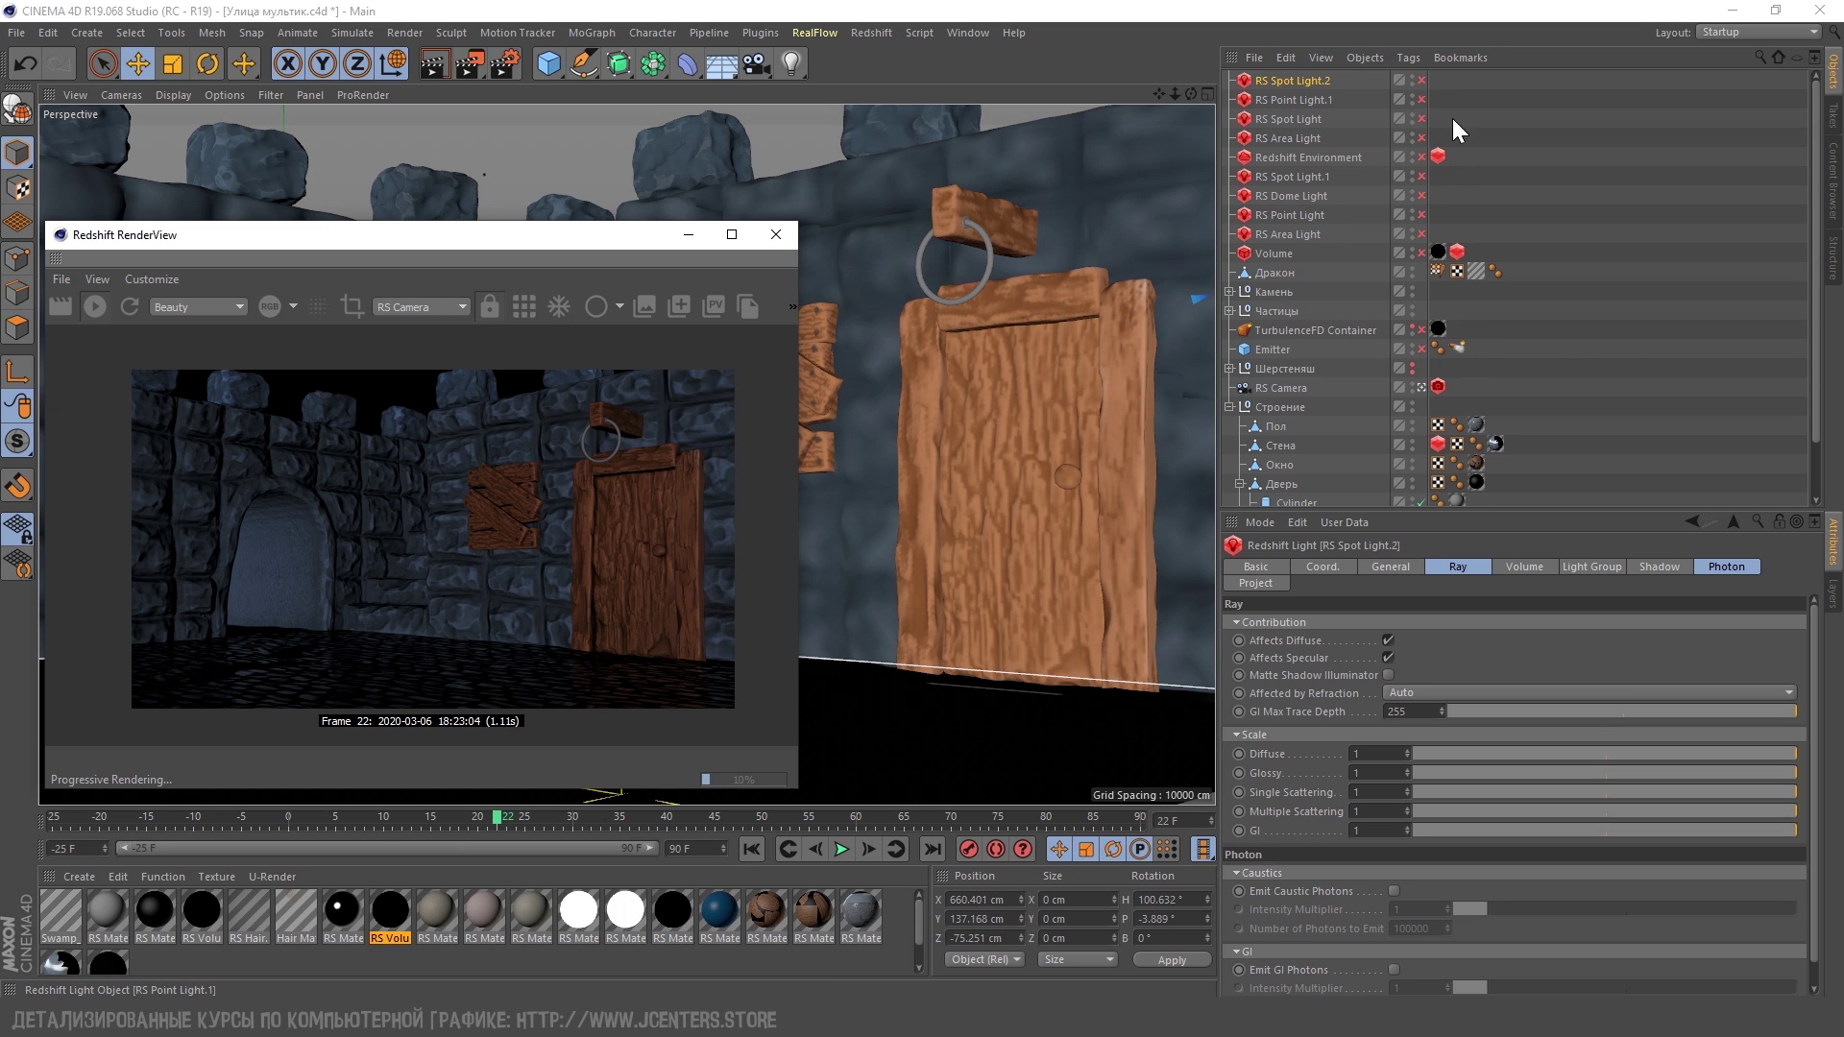
left_click(1422, 388)
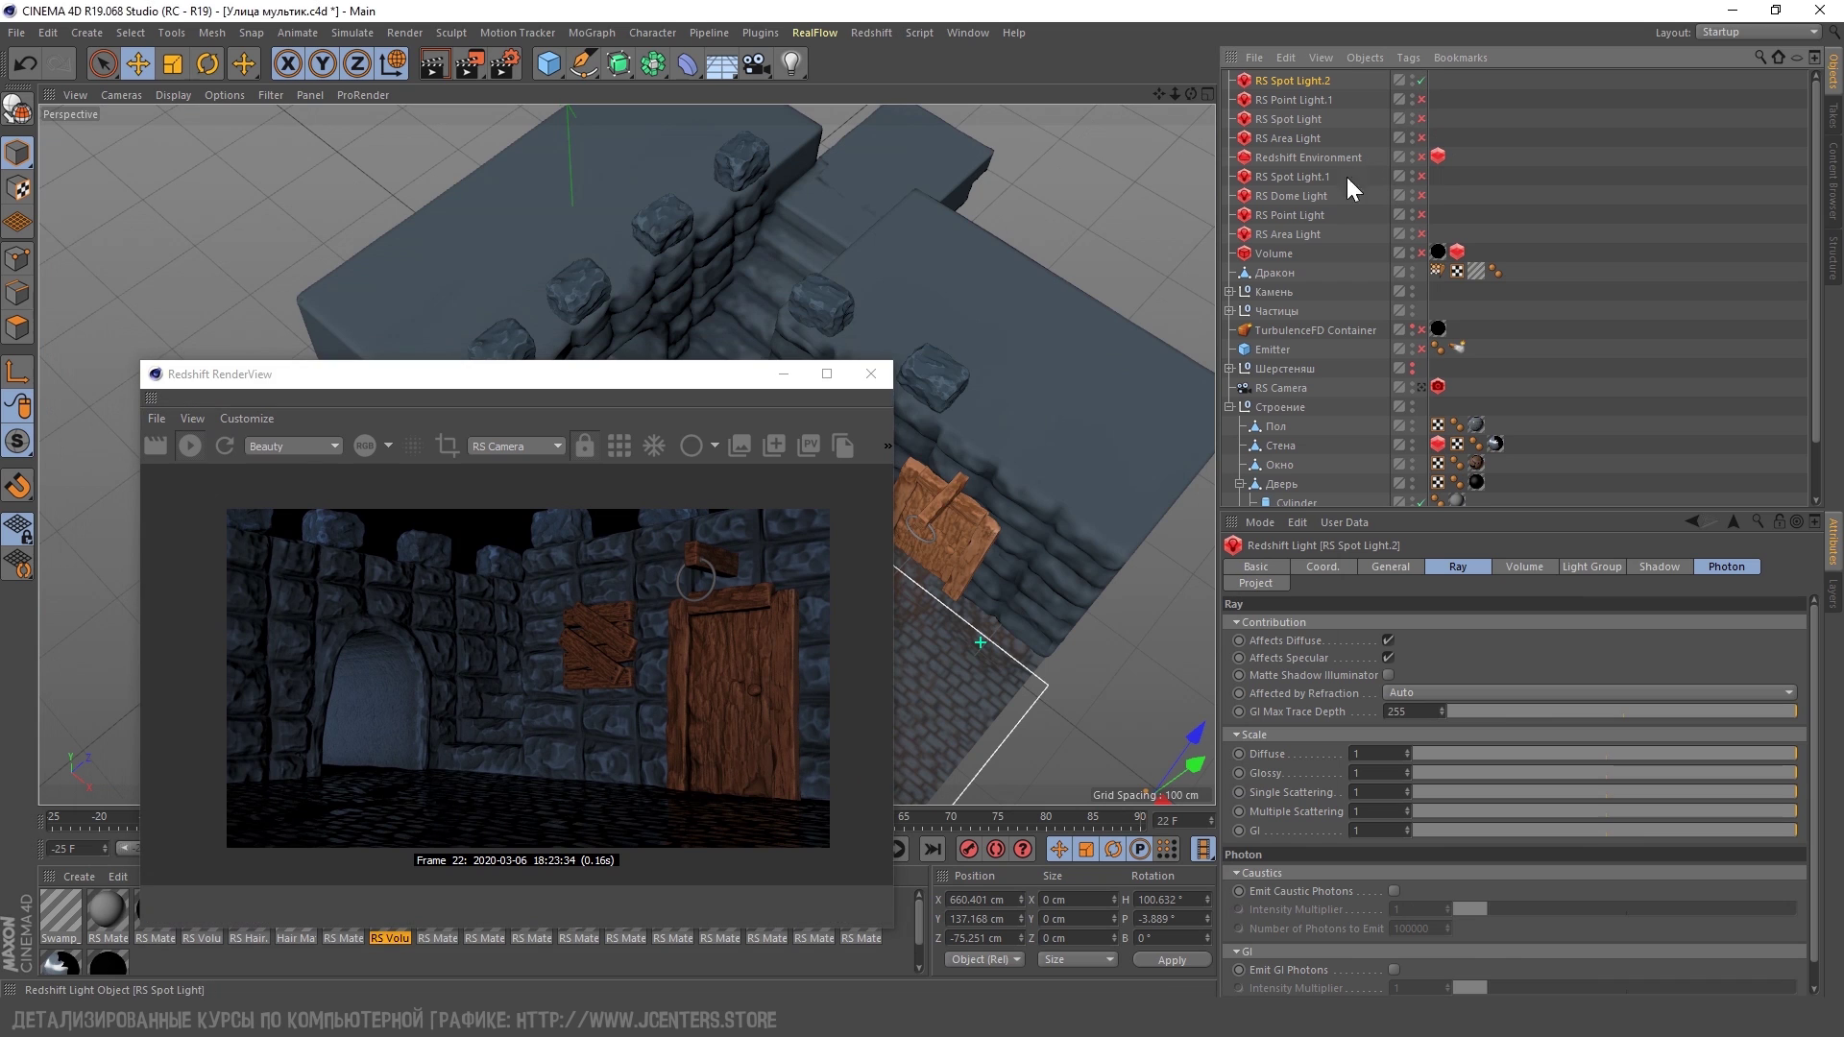
left_click_drag(682, 380, 613, 275)
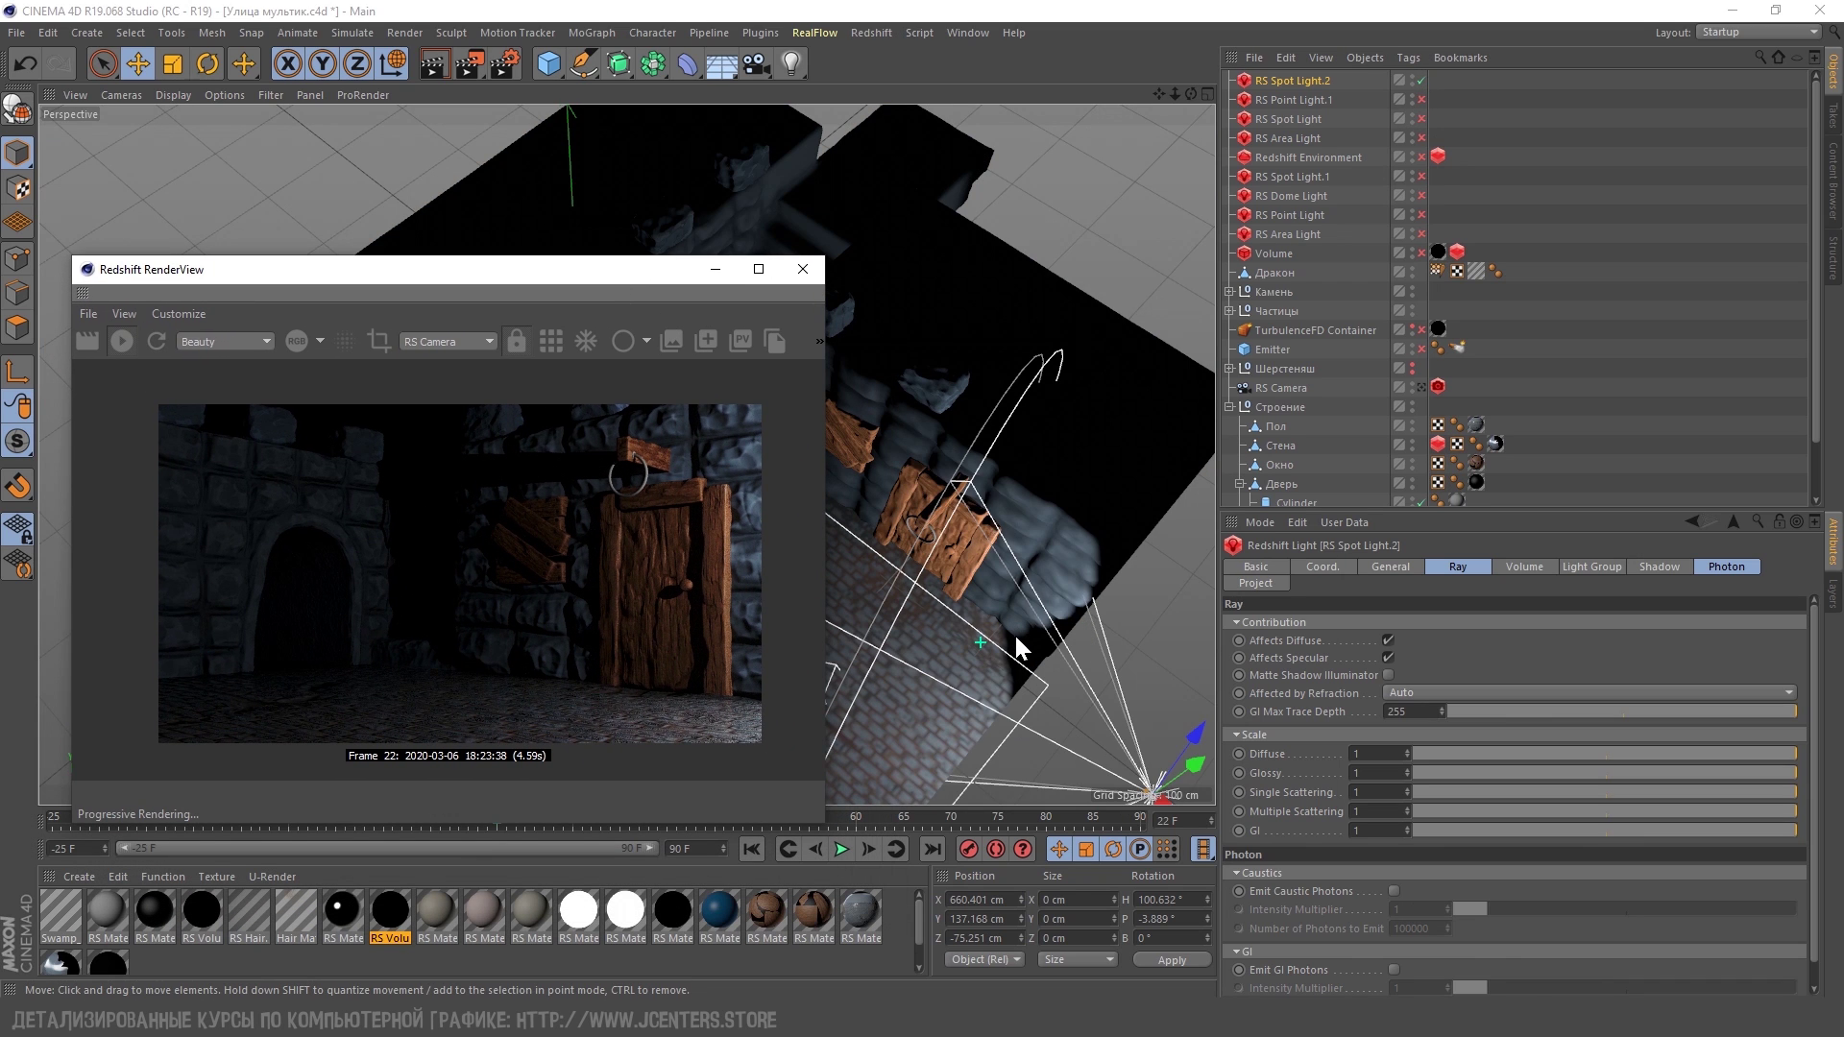
mouse_move(1012, 679)
left_mouse_down("alt")
mouse_move(918, 586)
mouse_move(870, 575)
mouse_move(1202, 509)
left_mouse_up("alt")
Switch on RS Point Light.1 and move RS Point Light up beneath it
left_click(1422, 99)
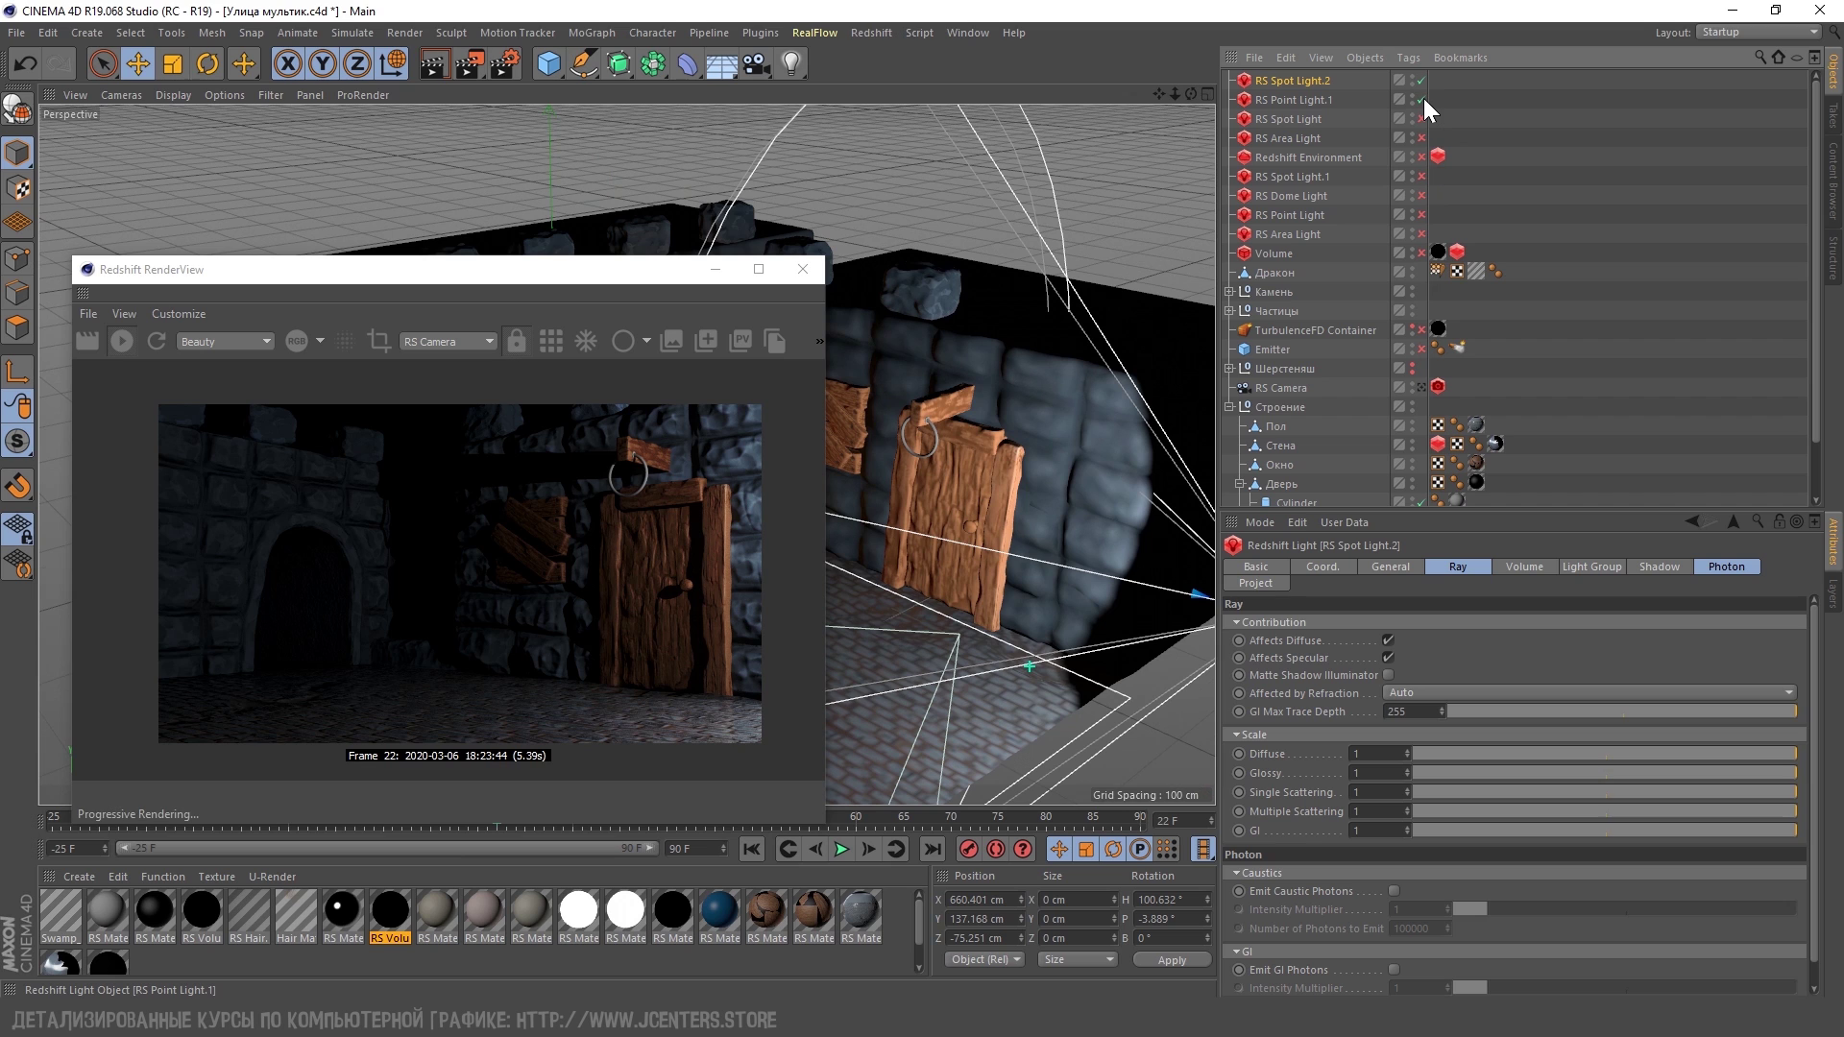
left_click(1288, 99)
mouse_move(1009, 288)
left_mouse_down("alt")
mouse_move(928, 372)
mouse_move(1095, 349)
left_mouse_up("alt")
left_click_drag(605, 279, 377, 324)
left_click_drag(877, 424, 870, 365, "alt")
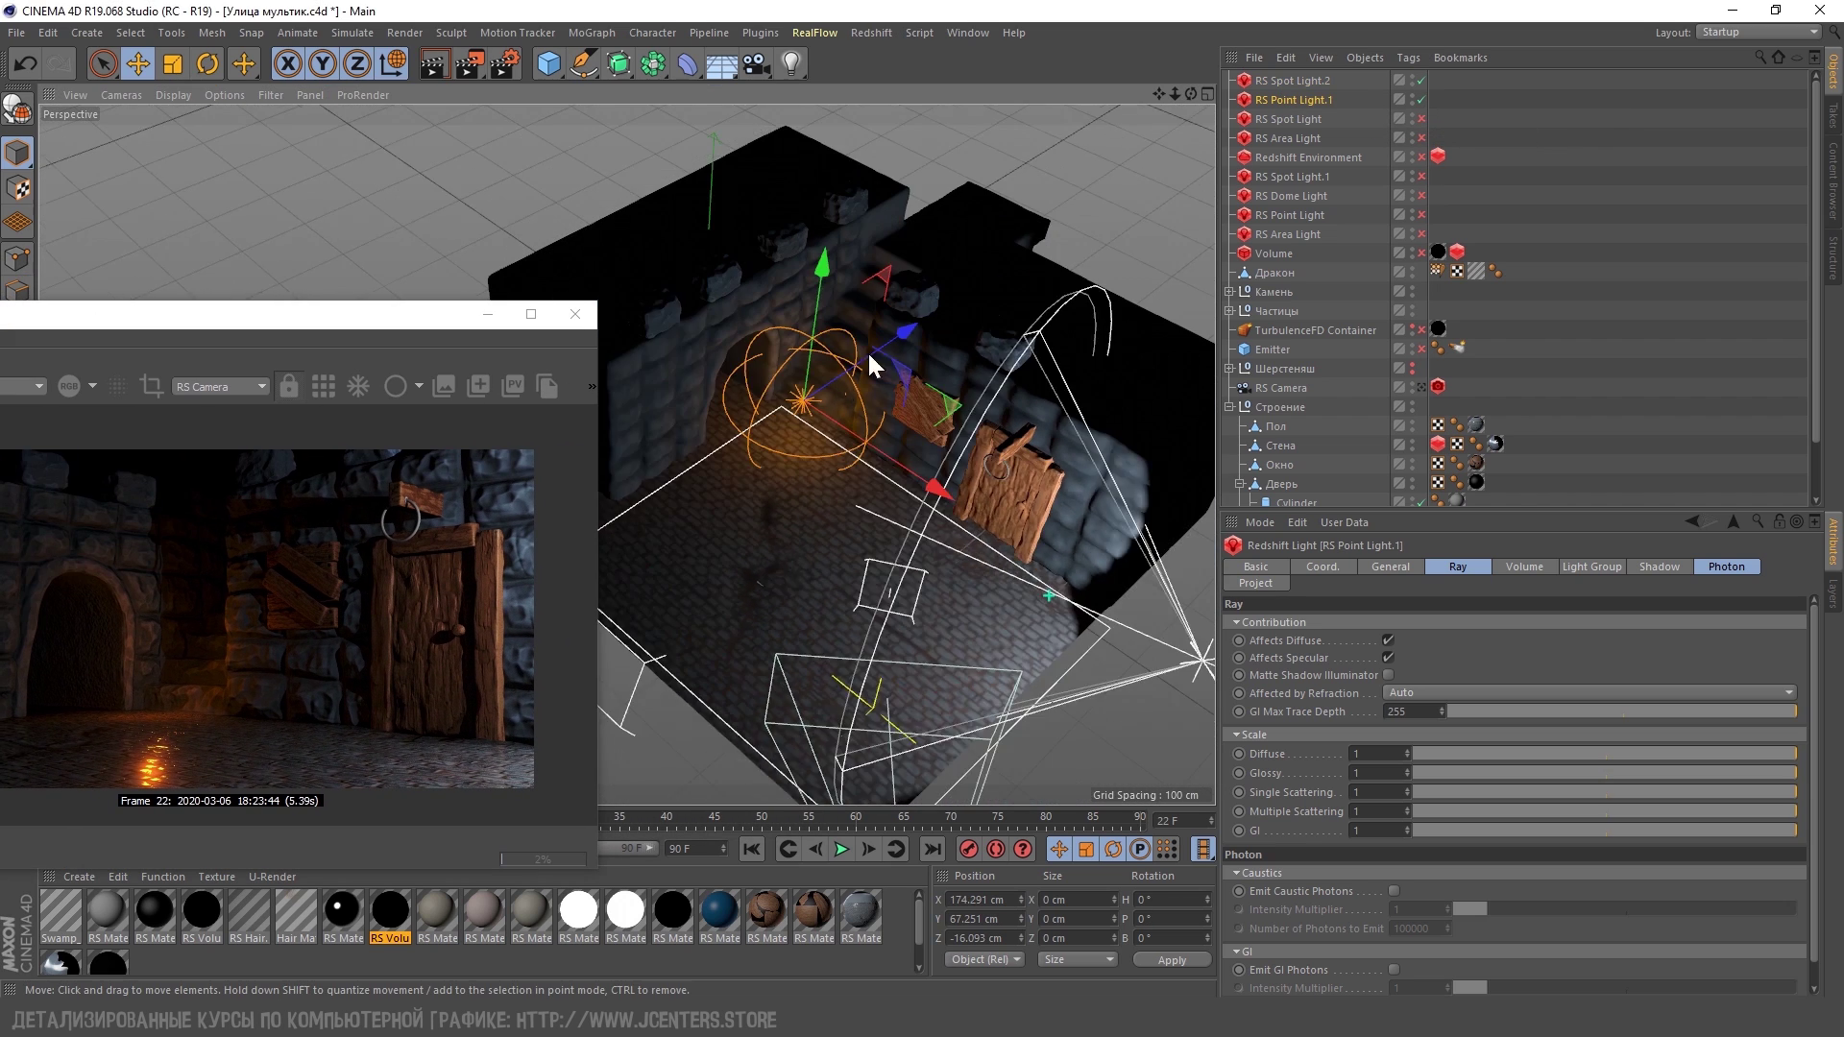
scroll(870, 365, "up", 2)
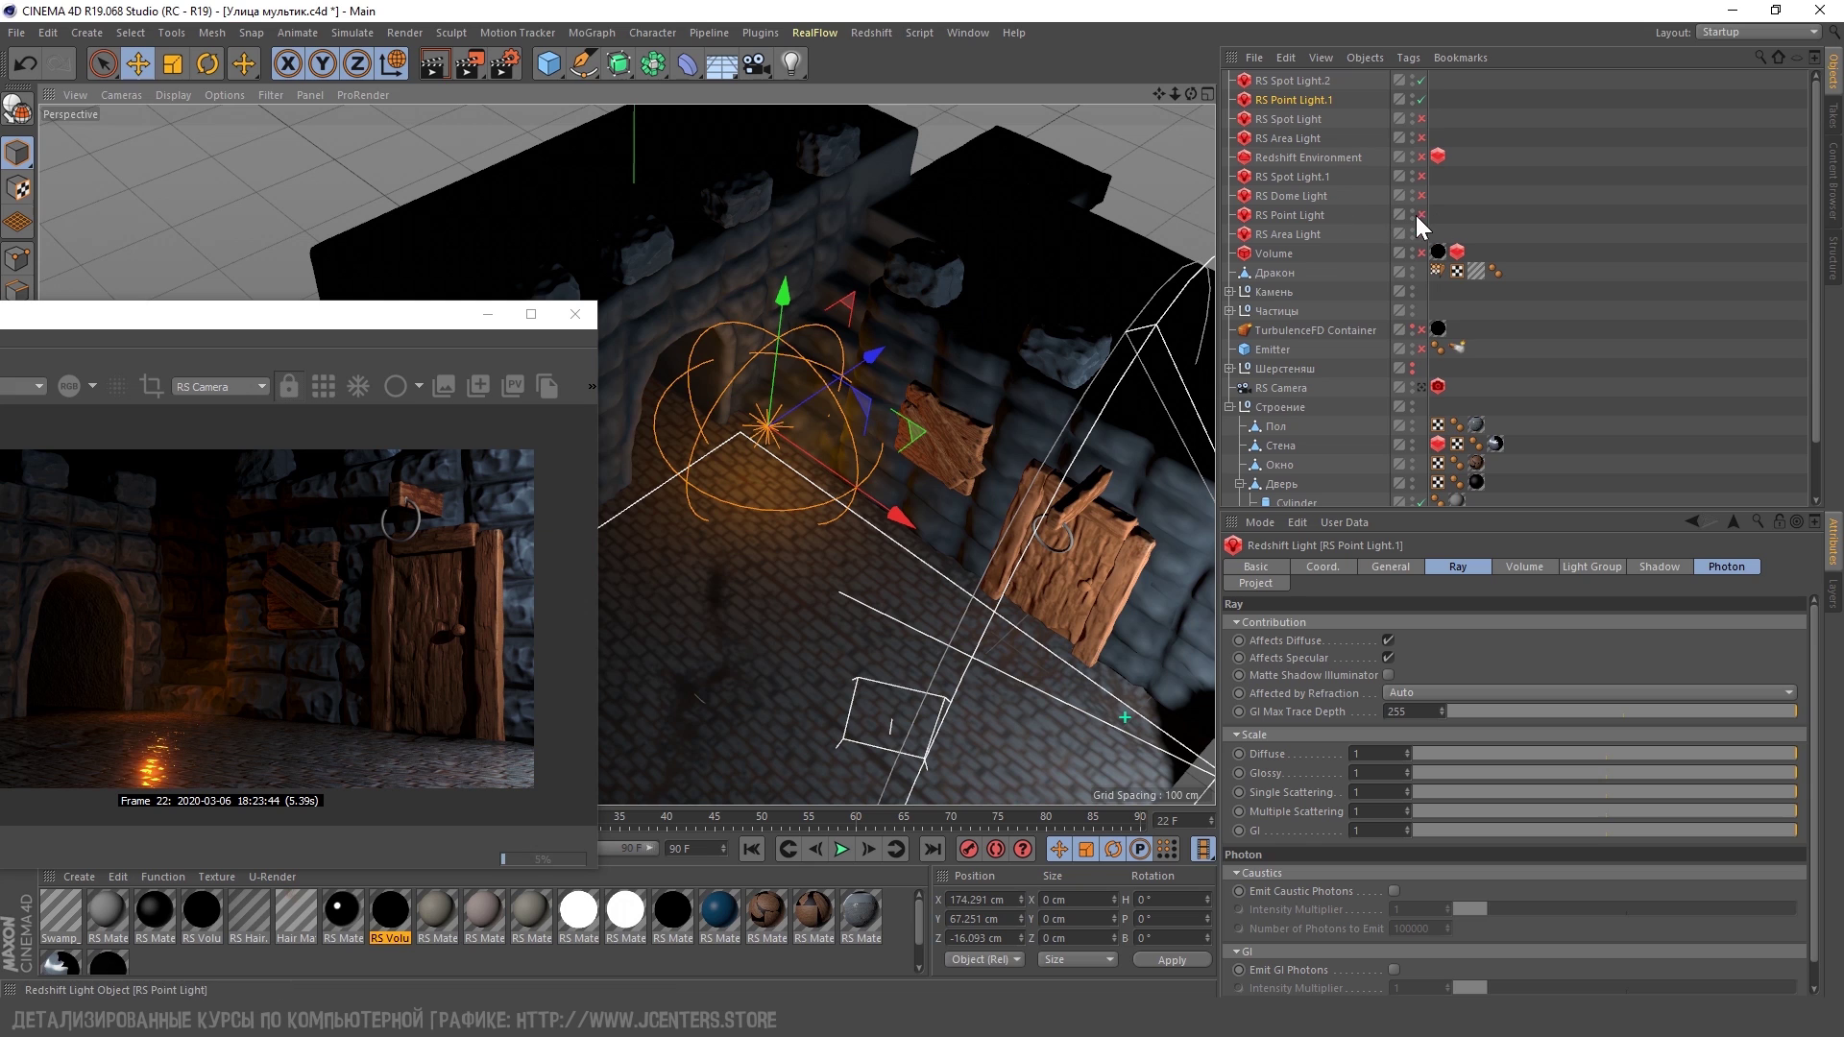
left_click(1293, 215)
left_click_drag(1293, 216, 1293, 110)
left_click_drag(288, 314, 330, 294)
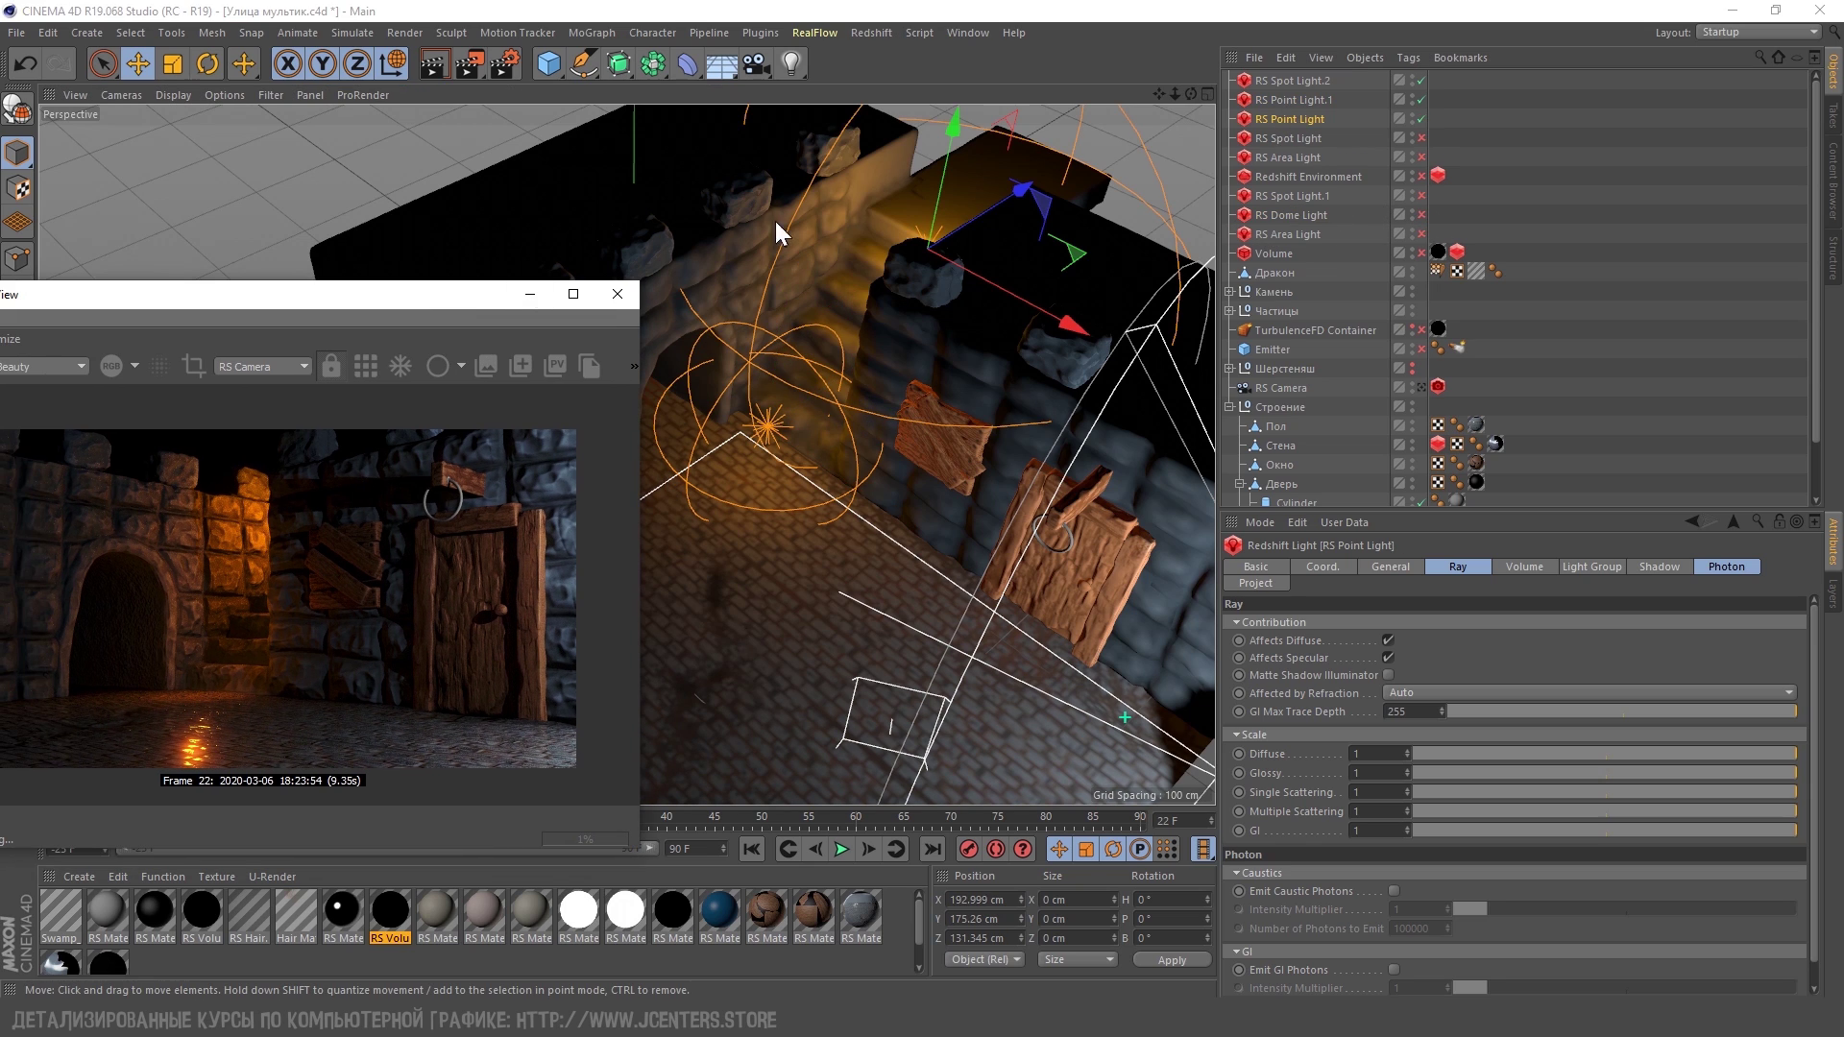
left_click(1420, 143)
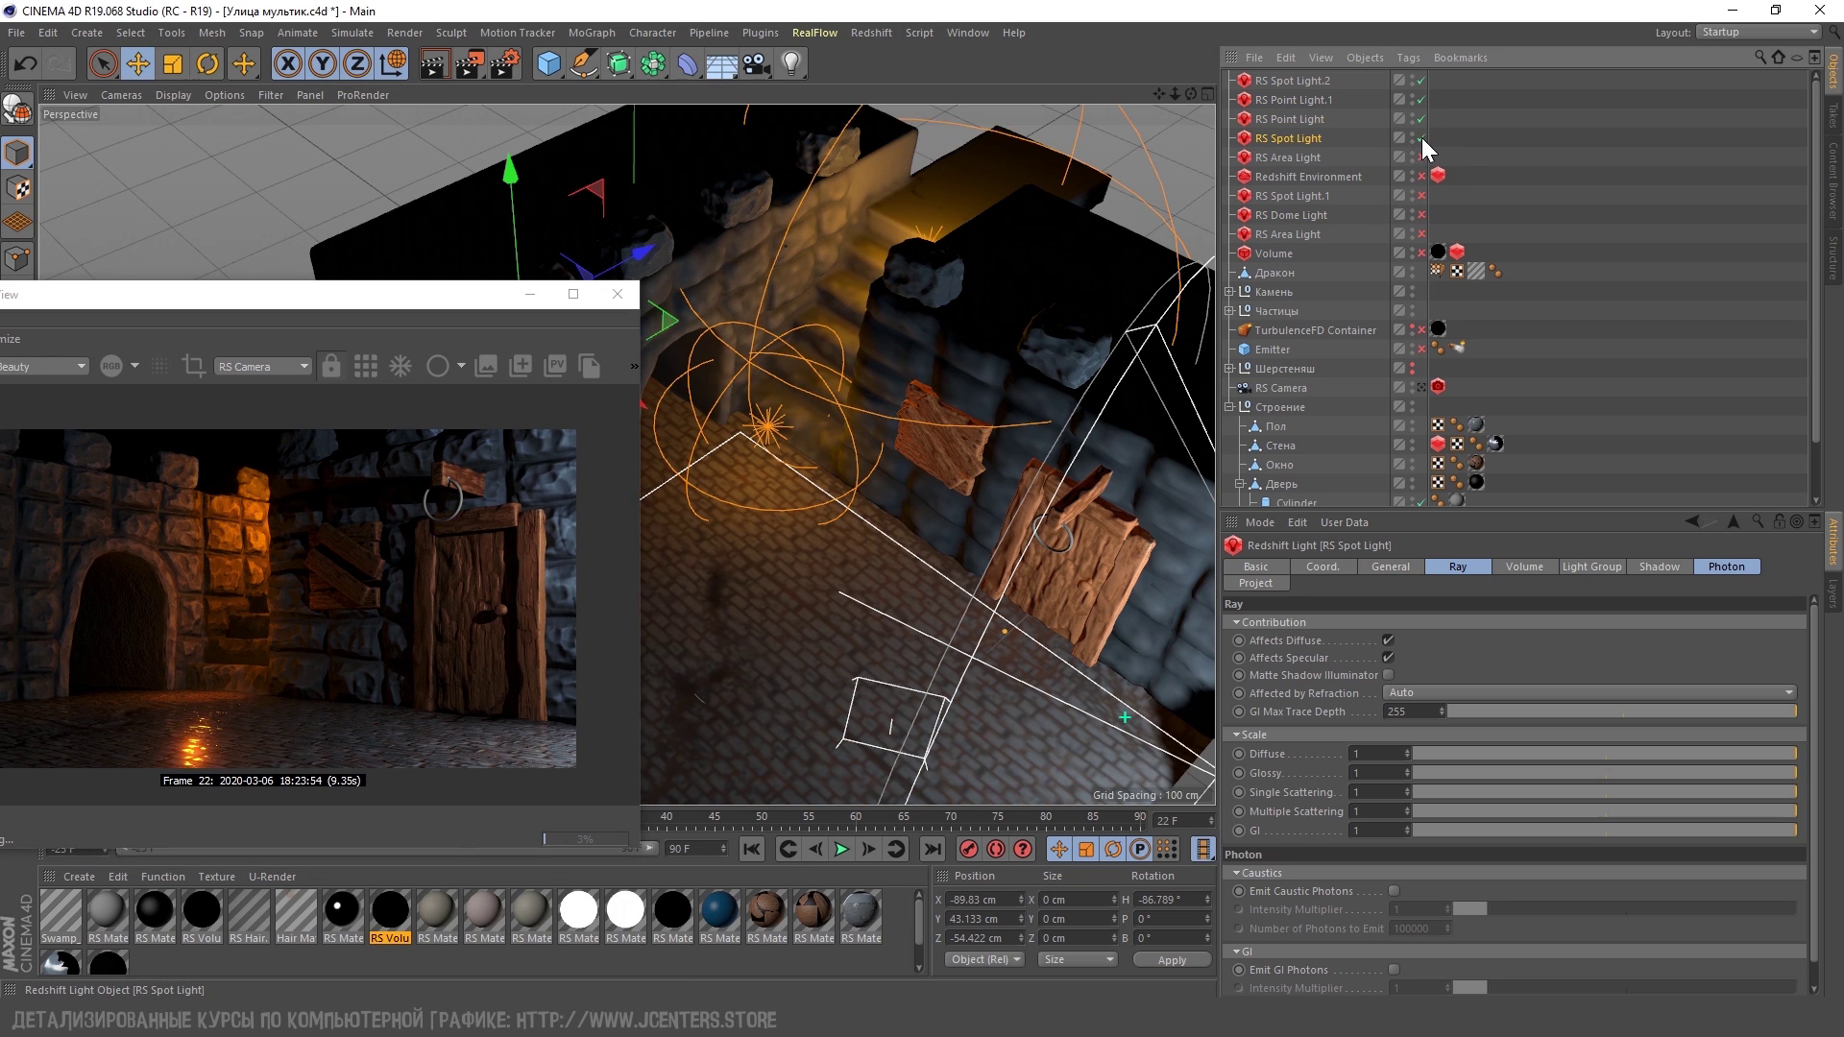
Move the Дракон dragon head along X from -71.387 to -59.281
key("o")
mouse_move(755, 366)
left_mouse_down("alt")
mouse_move(682, 530)
mouse_move(976, 630)
mouse_move(850, 379)
mouse_move(672, 665)
left_mouse_up("alt")
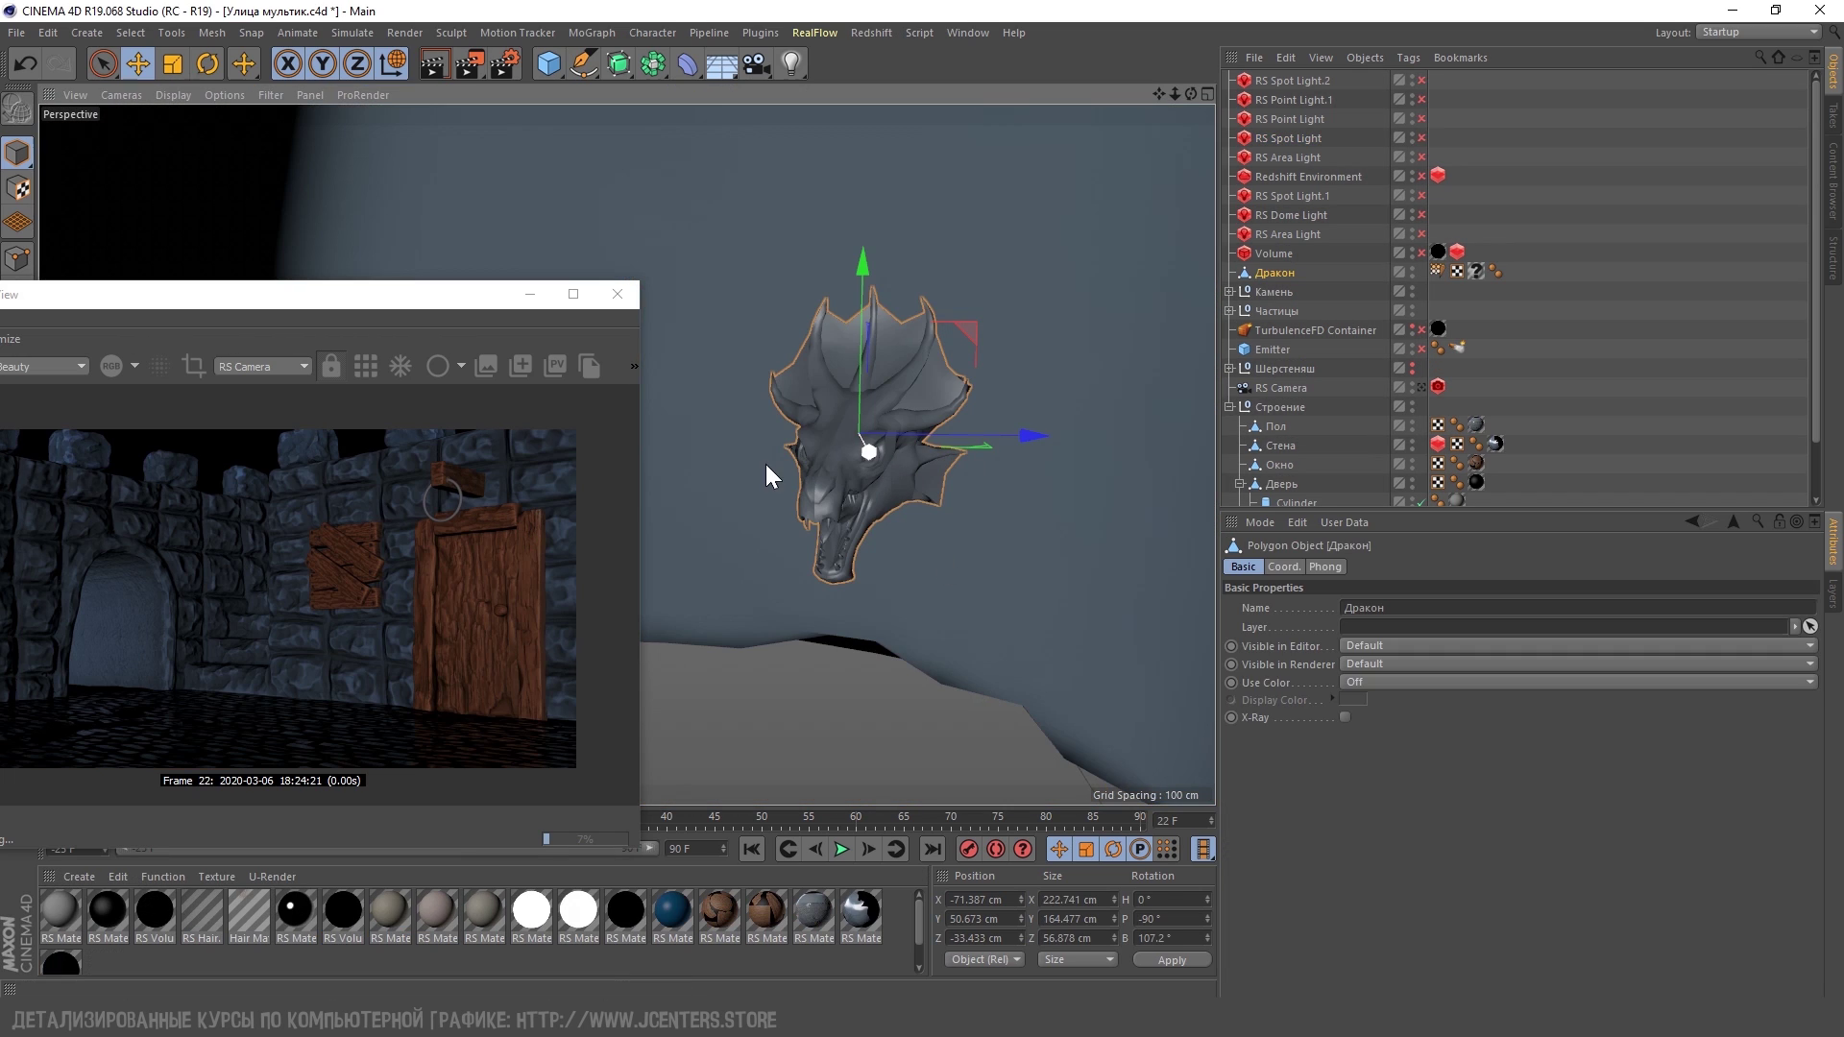
mouse_move(874, 459)
left_mouse_down()
mouse_move(697, 590)
mouse_move(902, 517)
mouse_move(1057, 639)
left_mouse_up()
scroll(1057, 637, "down", 3)
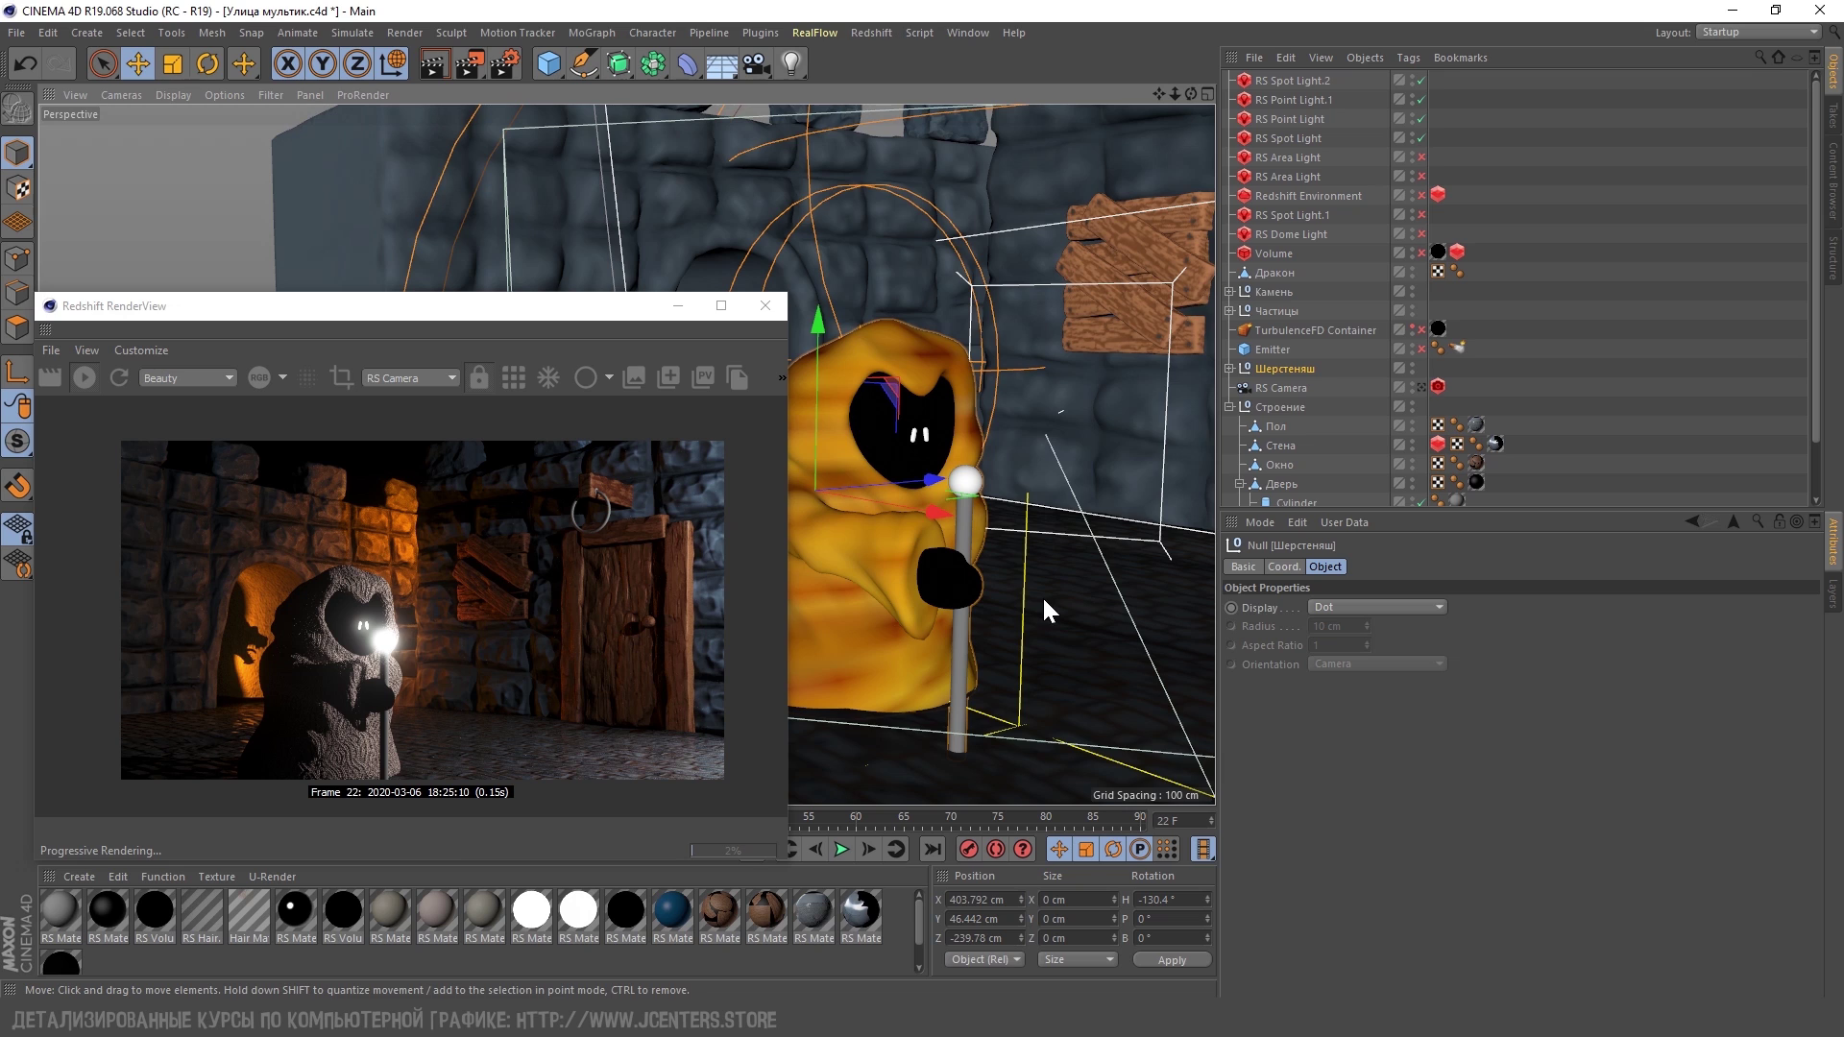
left_click_drag(1042, 596, 1143, 573, "alt")
left_click(1303, 101)
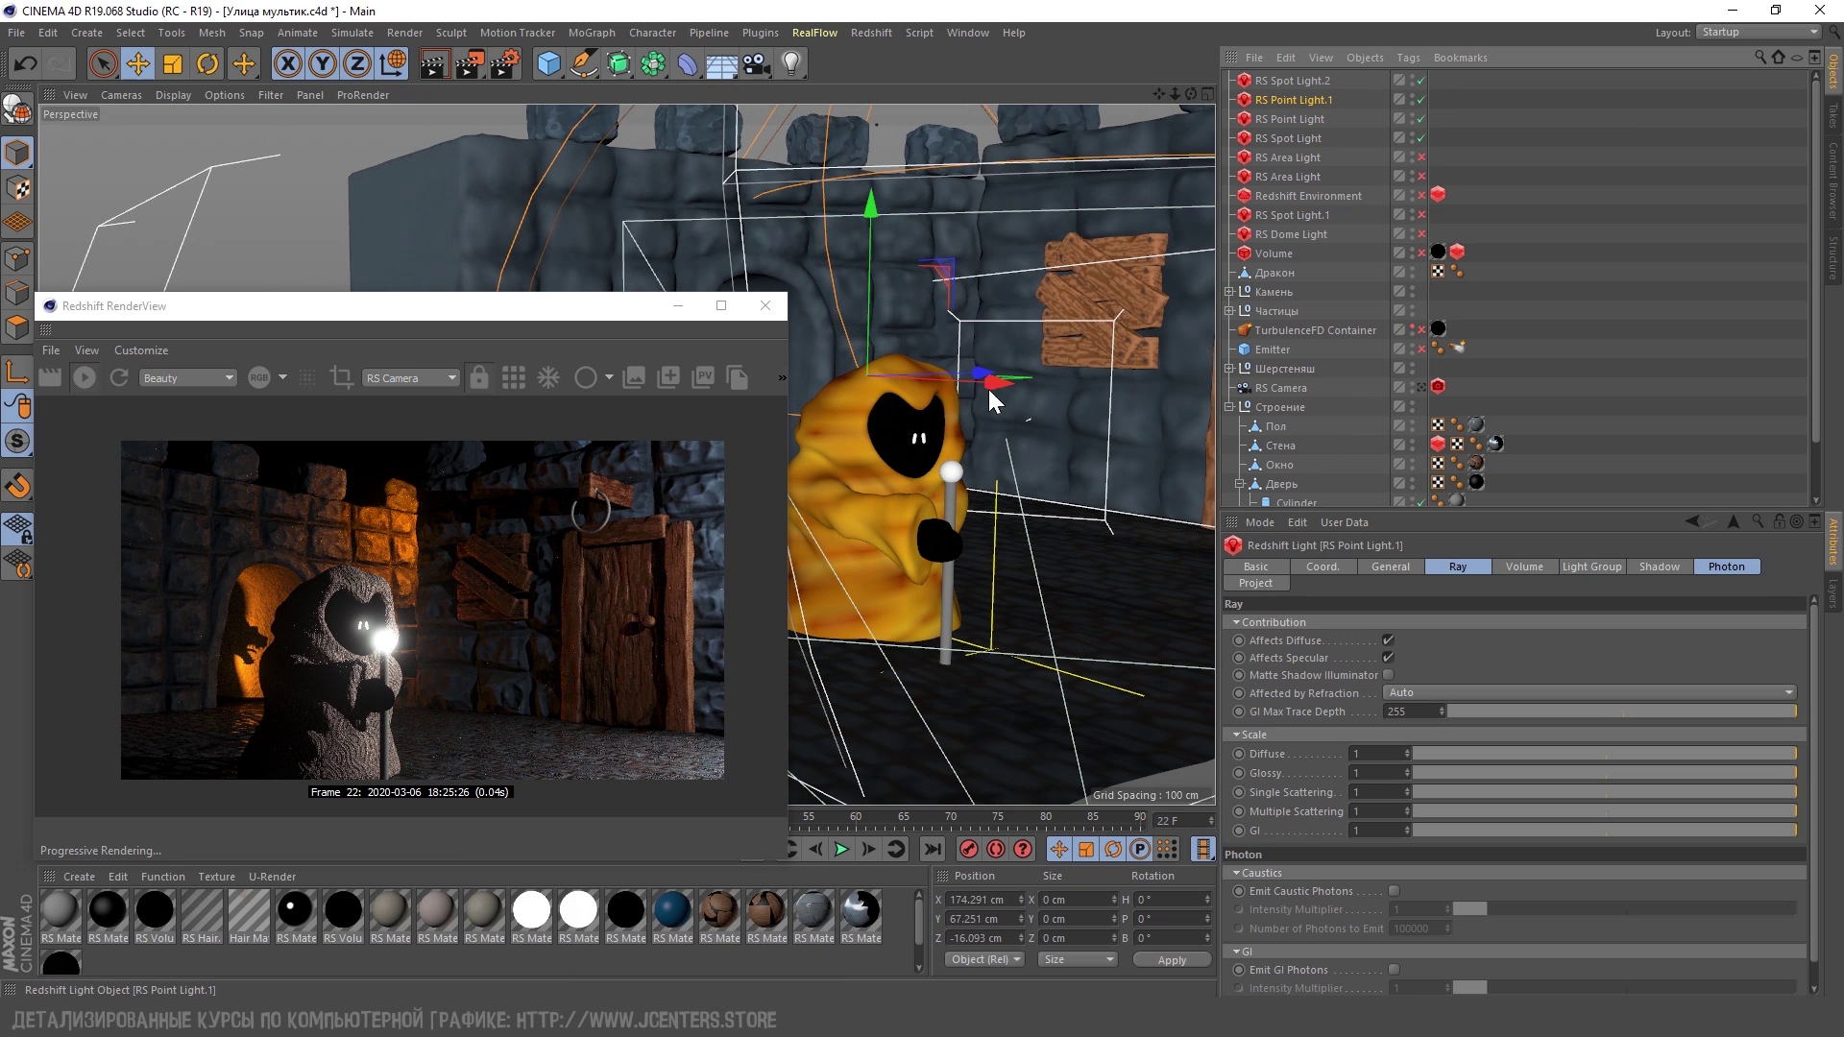
Inspect the Redshift Environment fog and the point and spot lights' Volume settings
left_click(1308, 196)
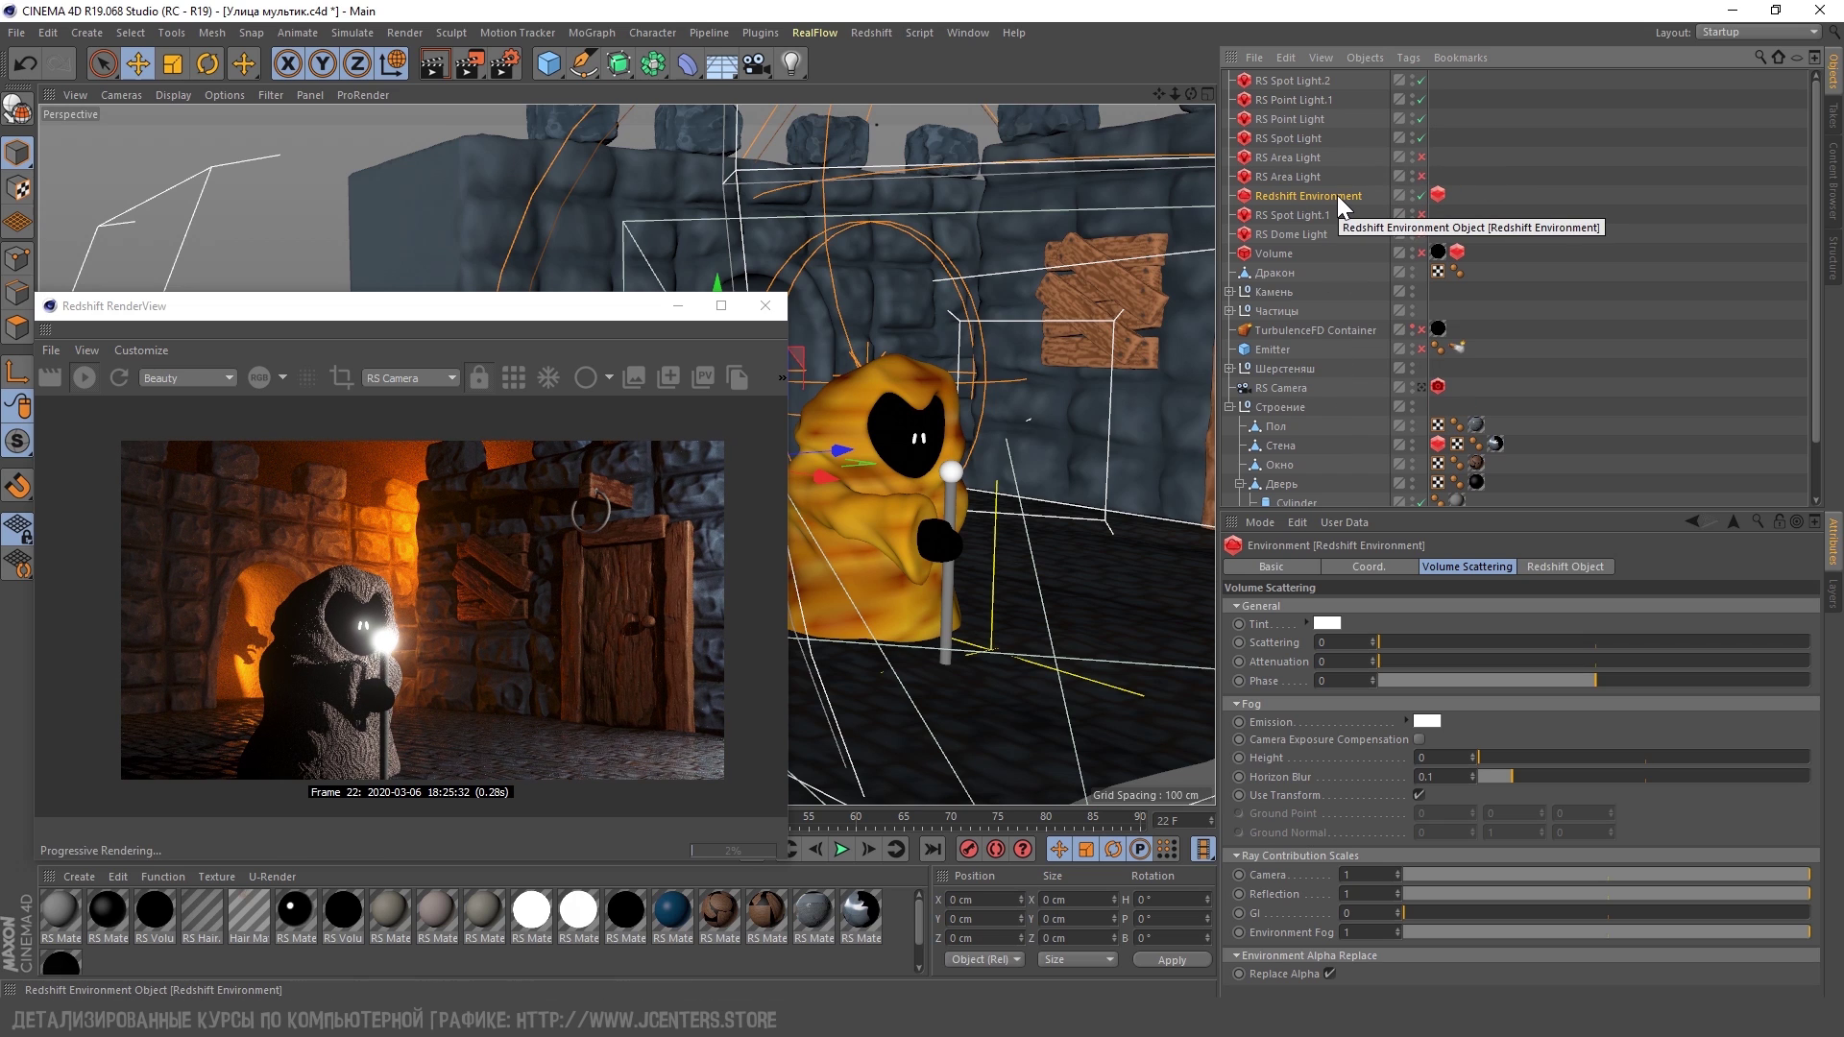
left_click(1307, 119)
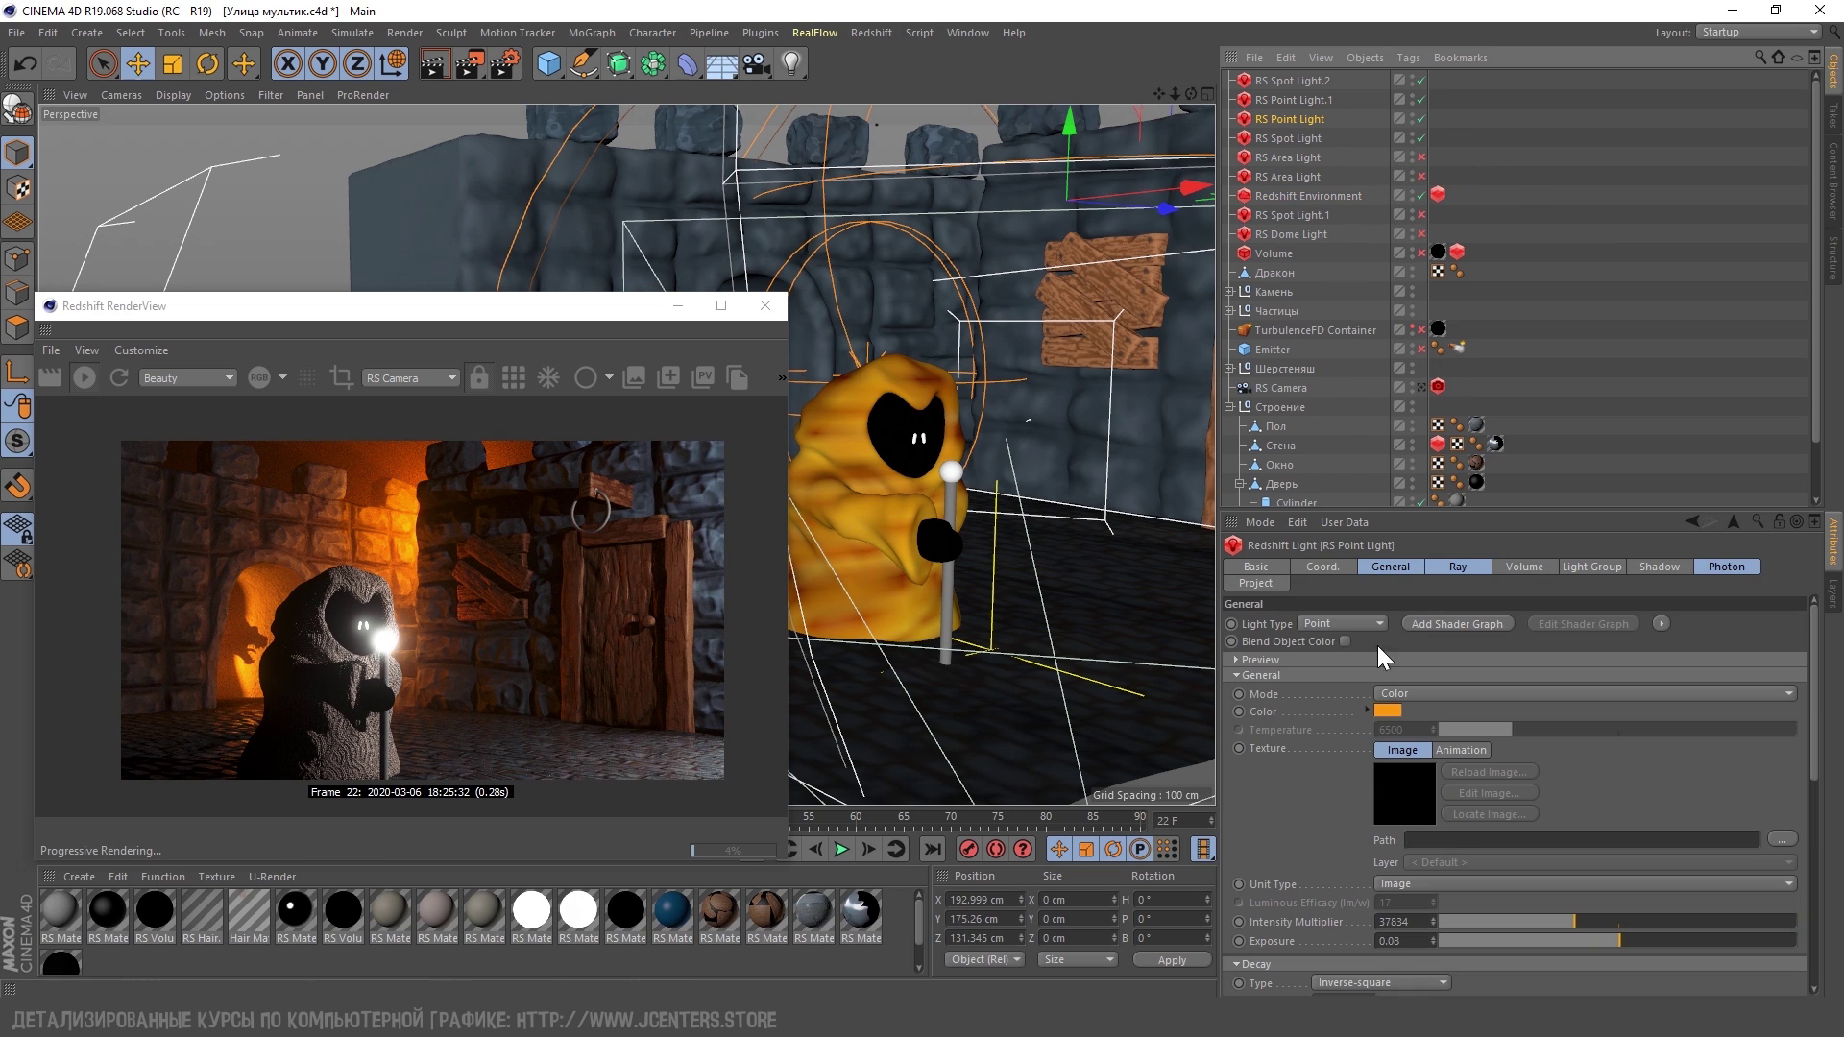
left_click(1551, 566)
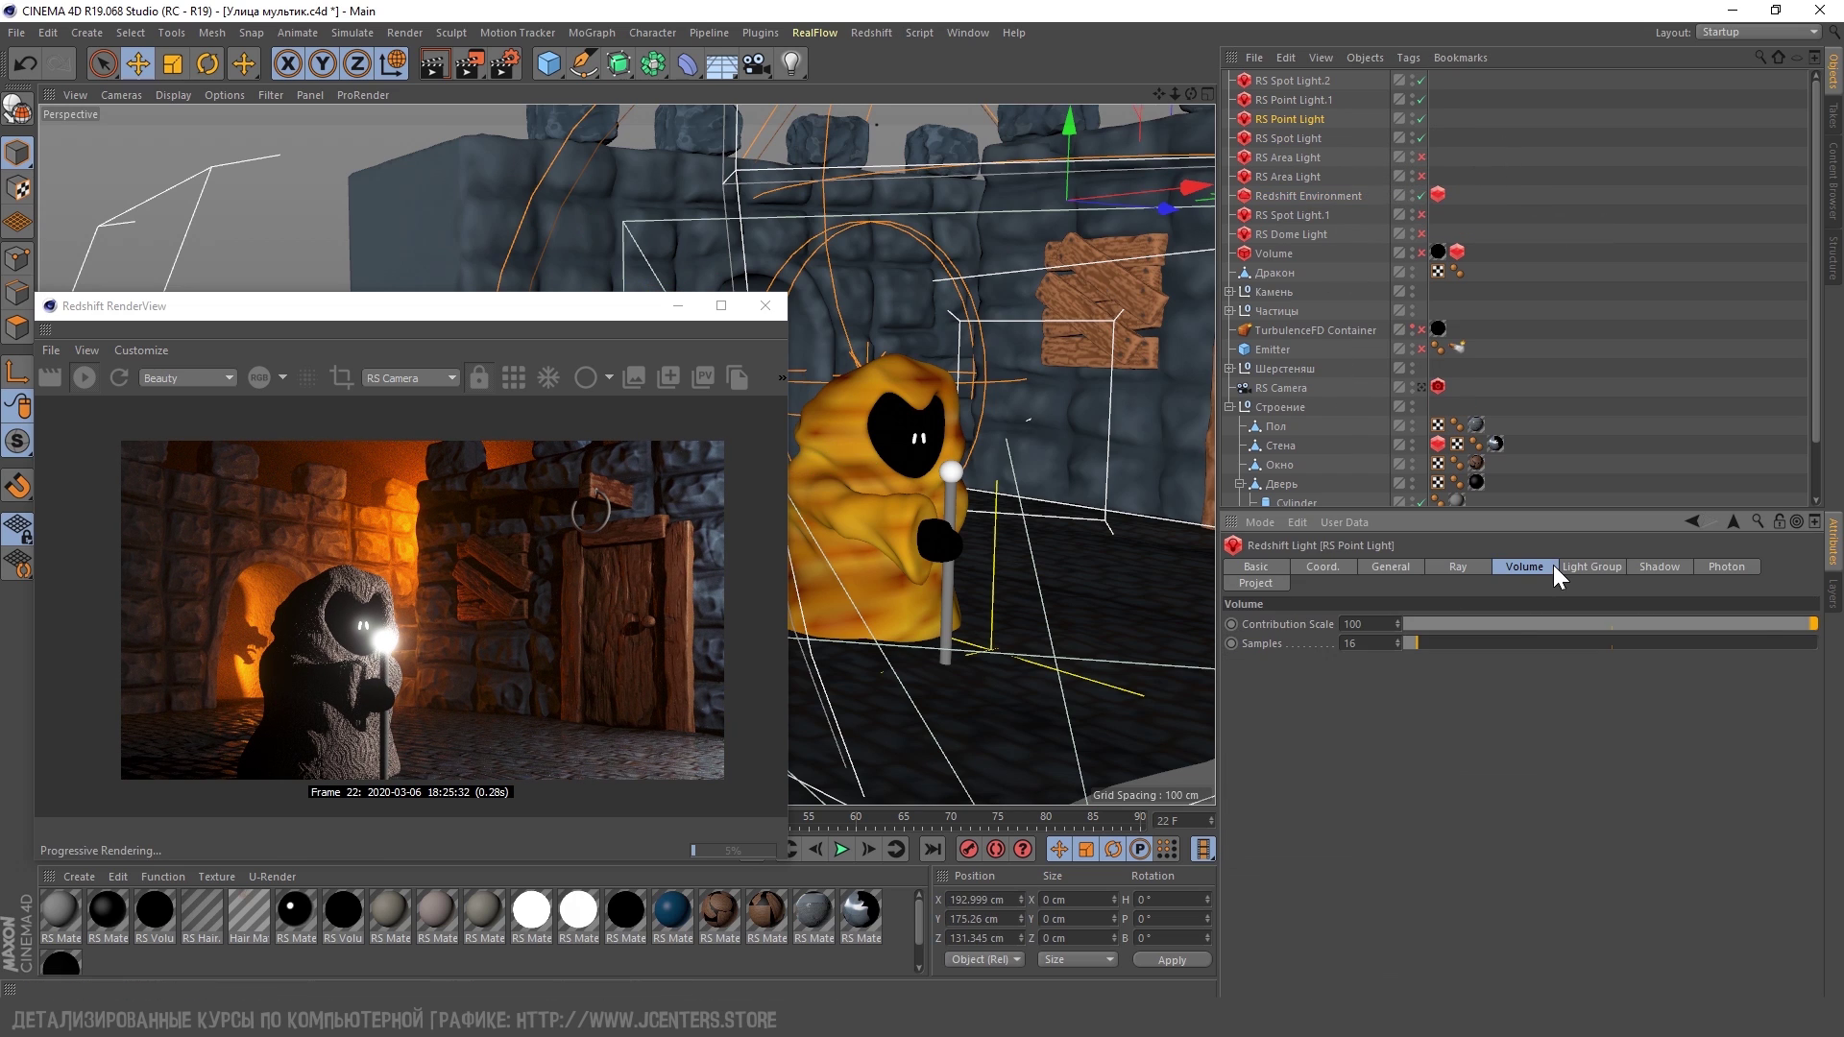
left_click(1330, 196)
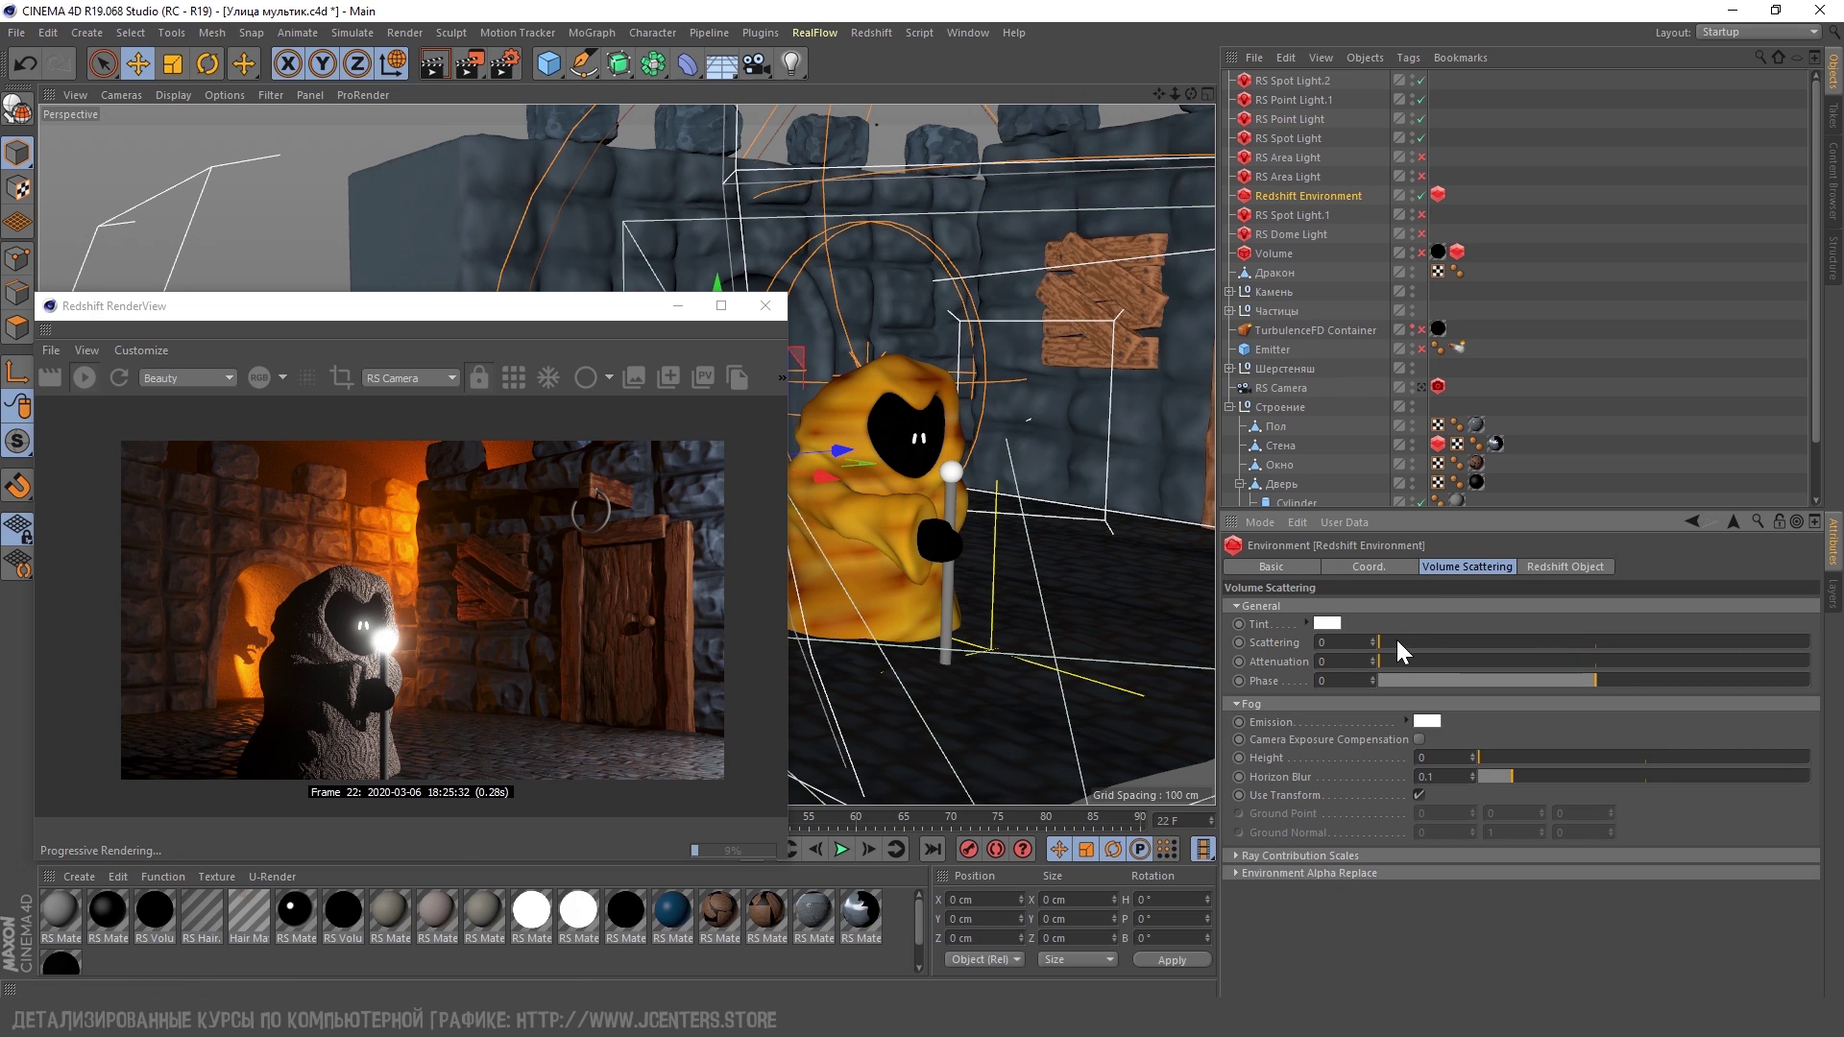
left_click(1328, 215)
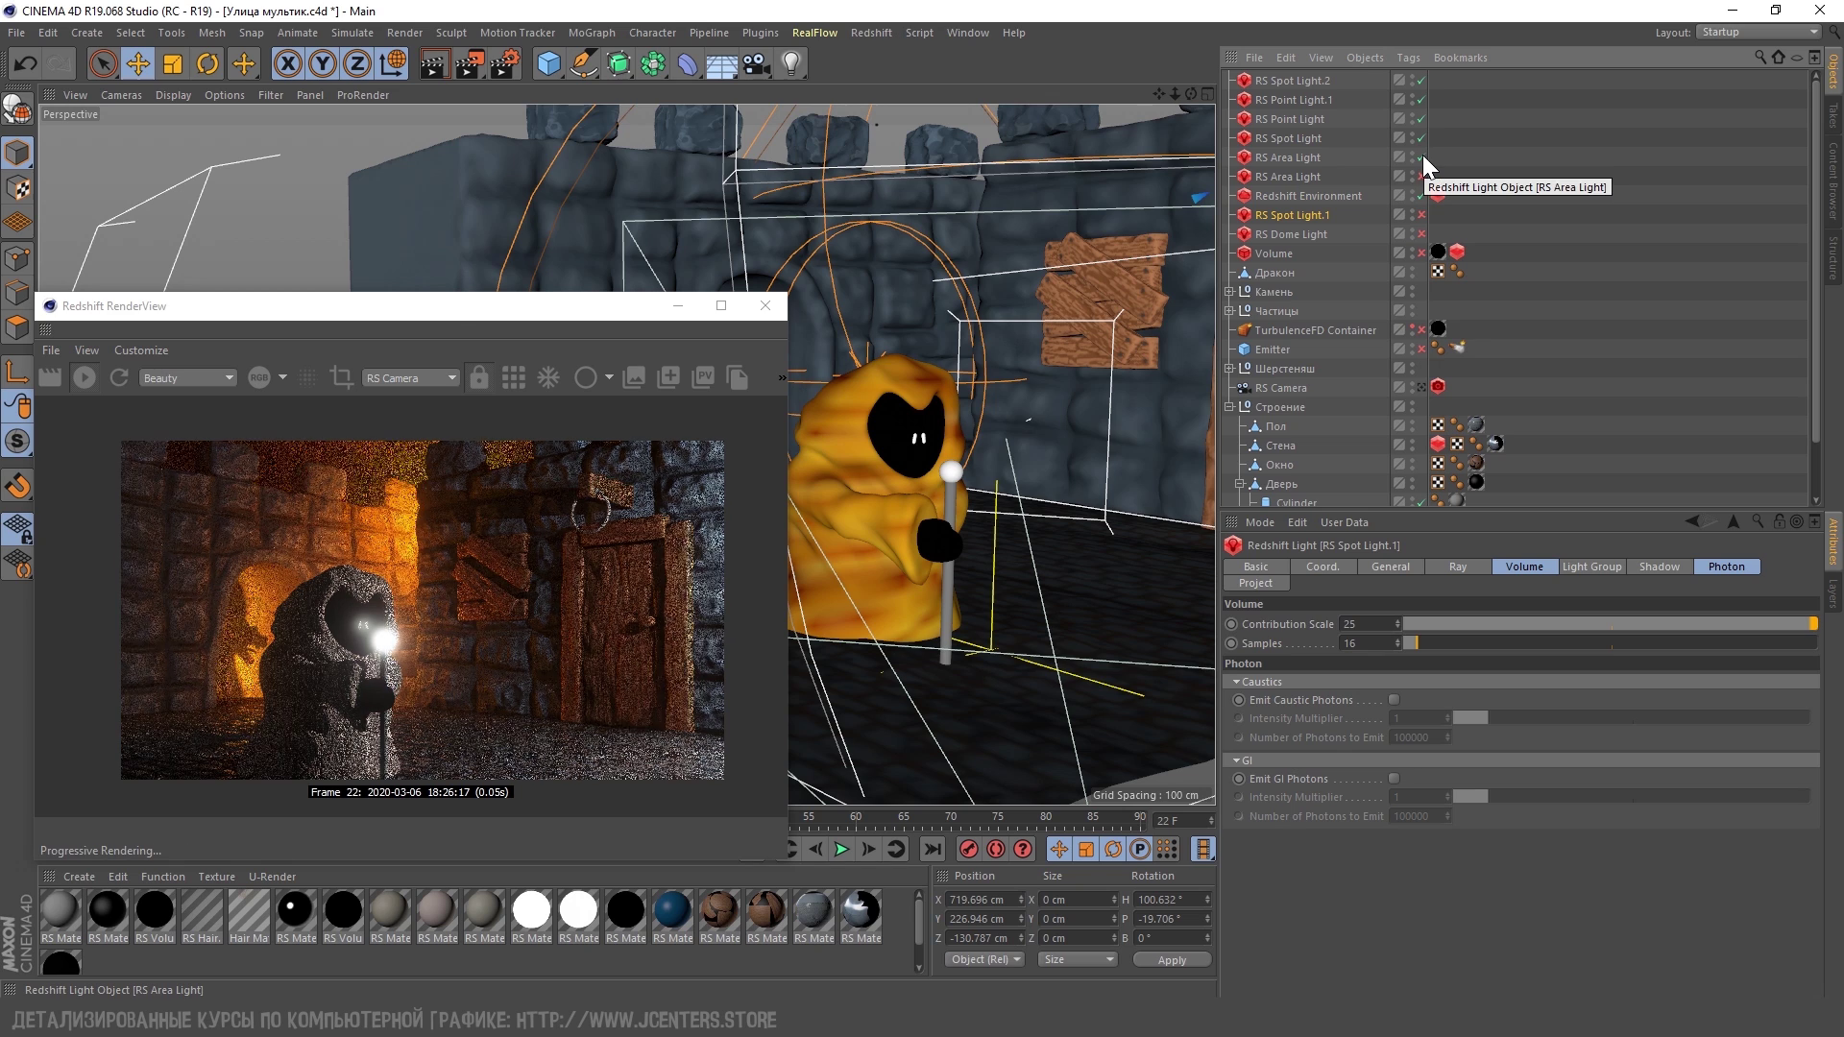
left_click(1307, 196)
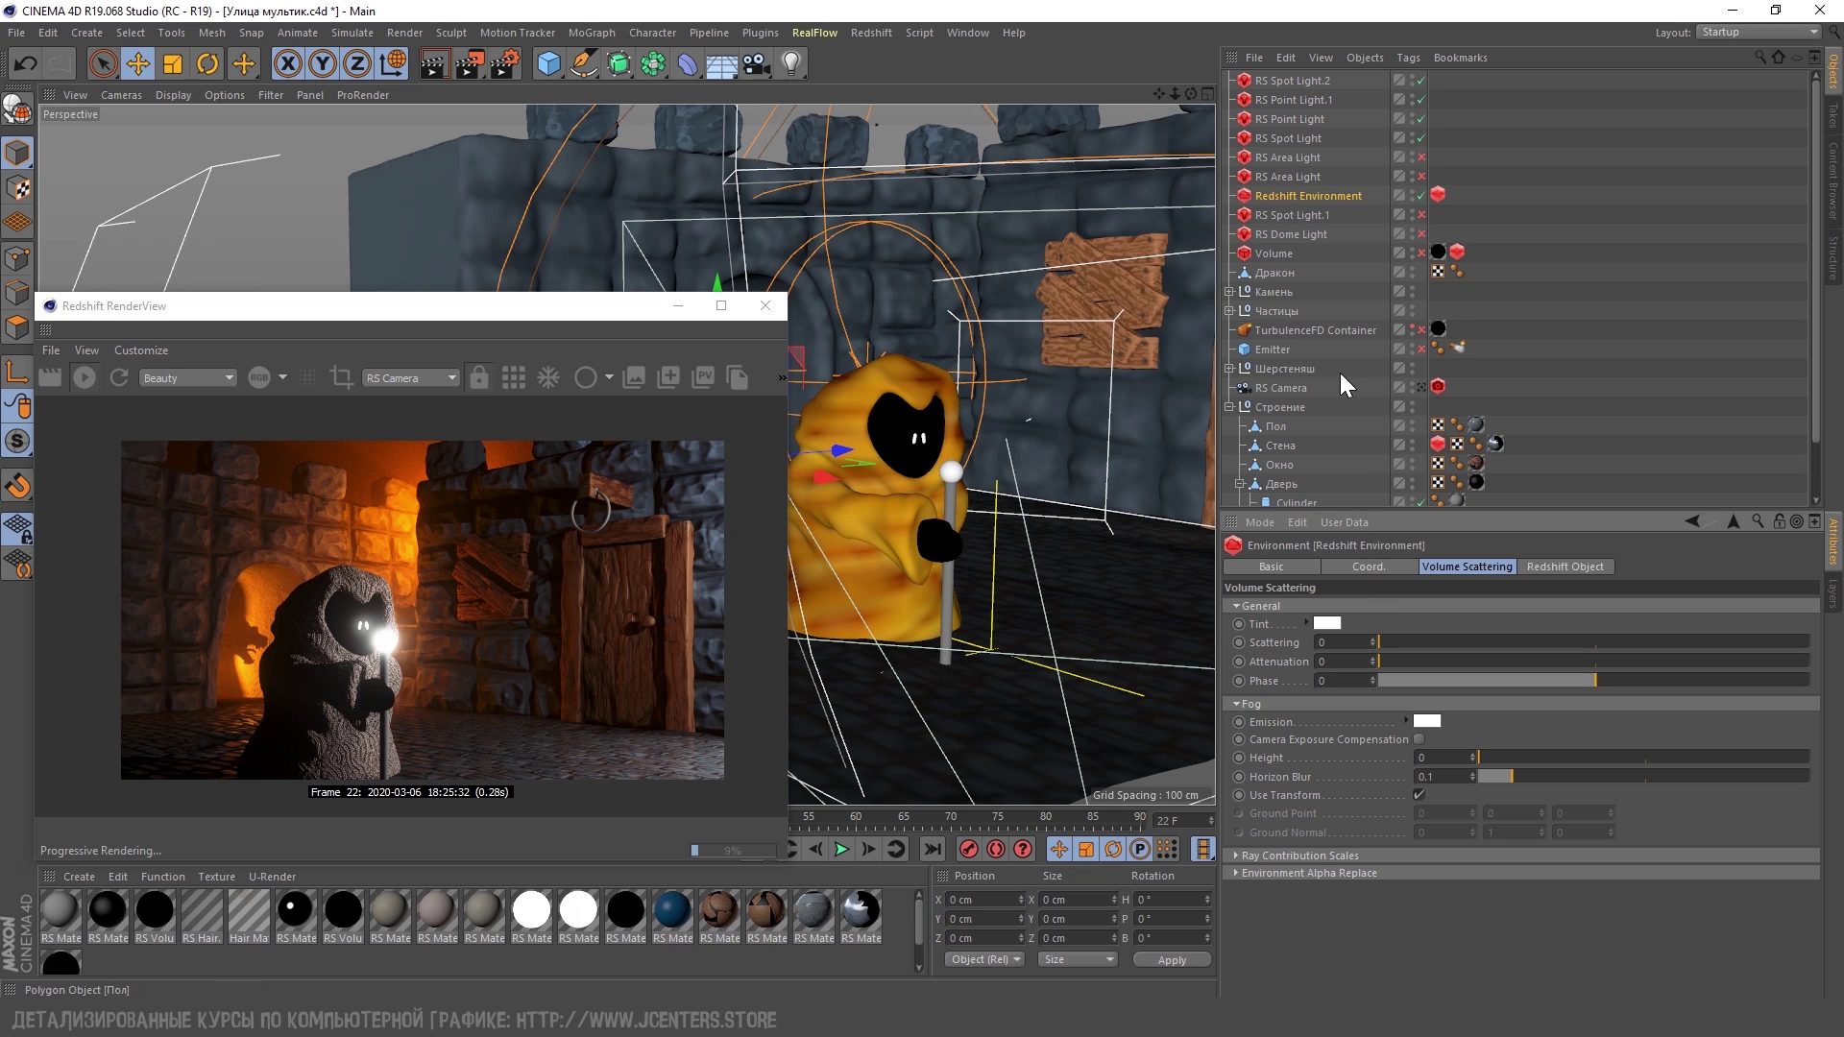
Switch on the RS Area Light and RS Spot Light.1
left_click(1422, 158)
left_click(1407, 217)
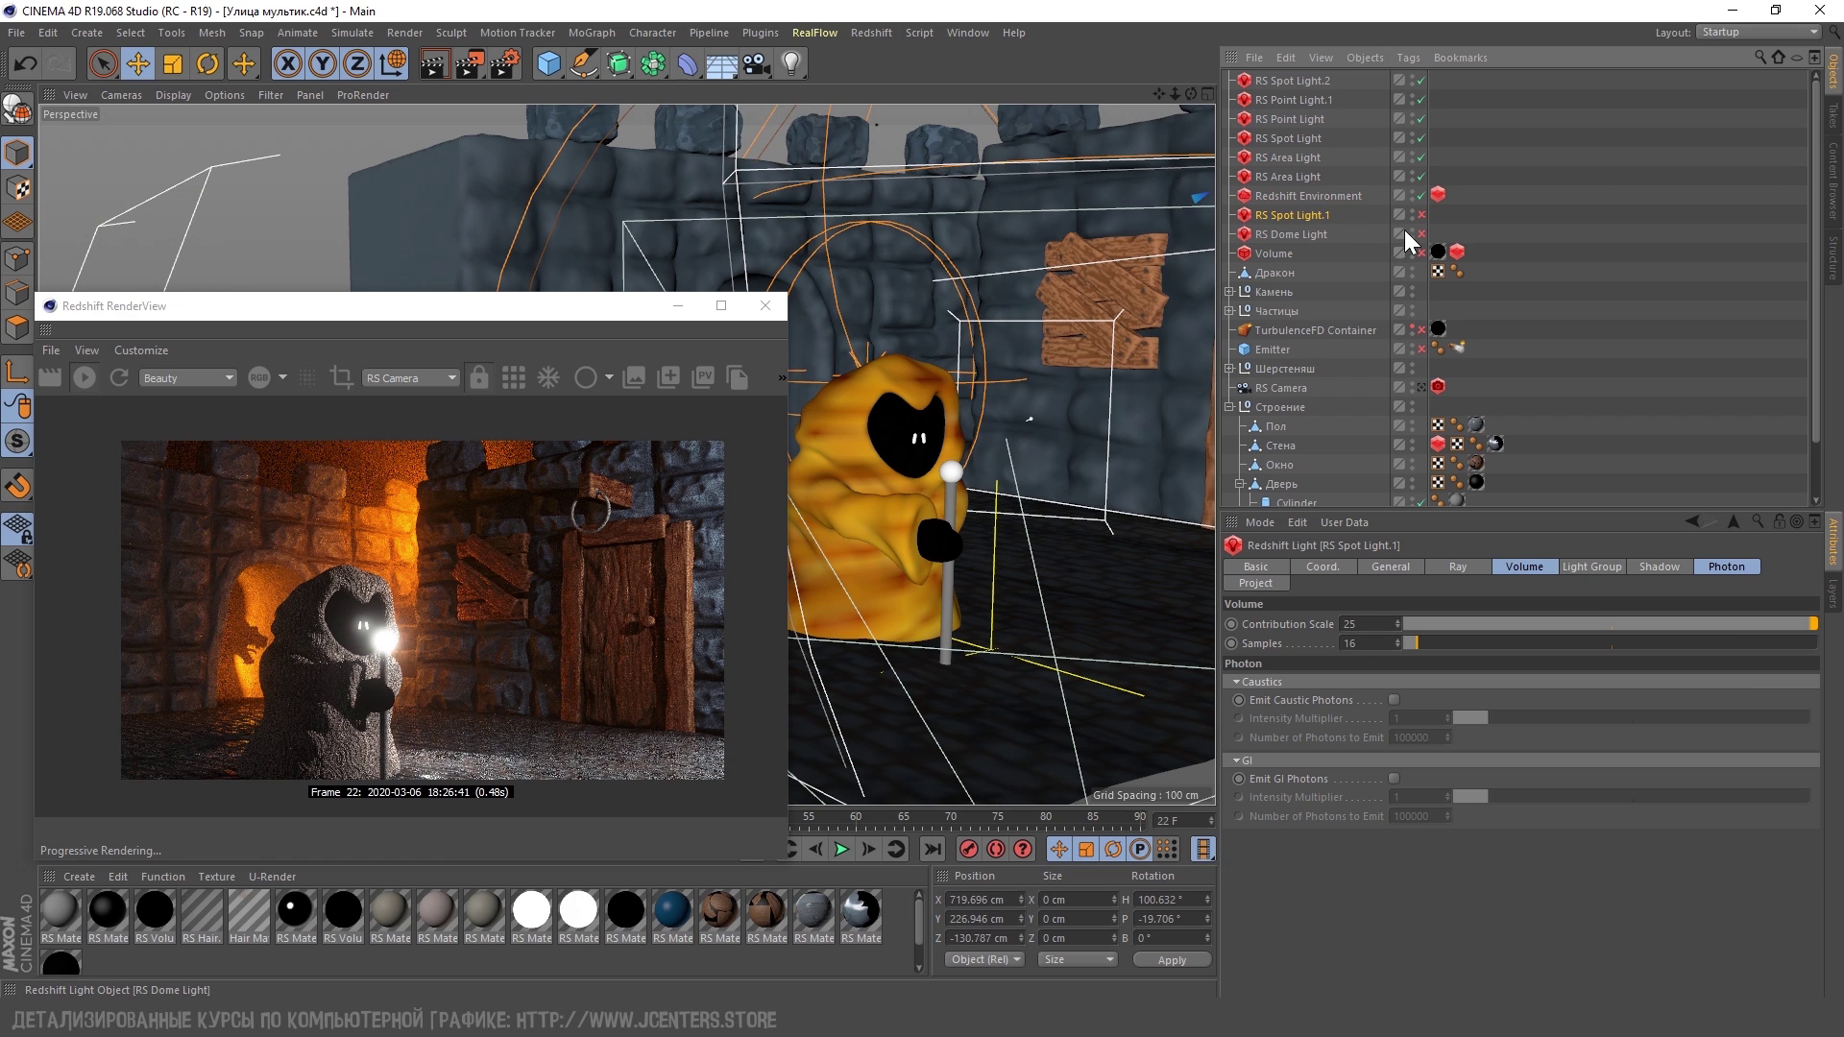
key("o")
mouse_move(925, 581)
left_mouse_down("alt")
mouse_move(1215, 440)
mouse_move(1114, 567)
mouse_move(1160, 540)
mouse_move(1141, 441)
left_mouse_up("alt")
left_click(1420, 217)
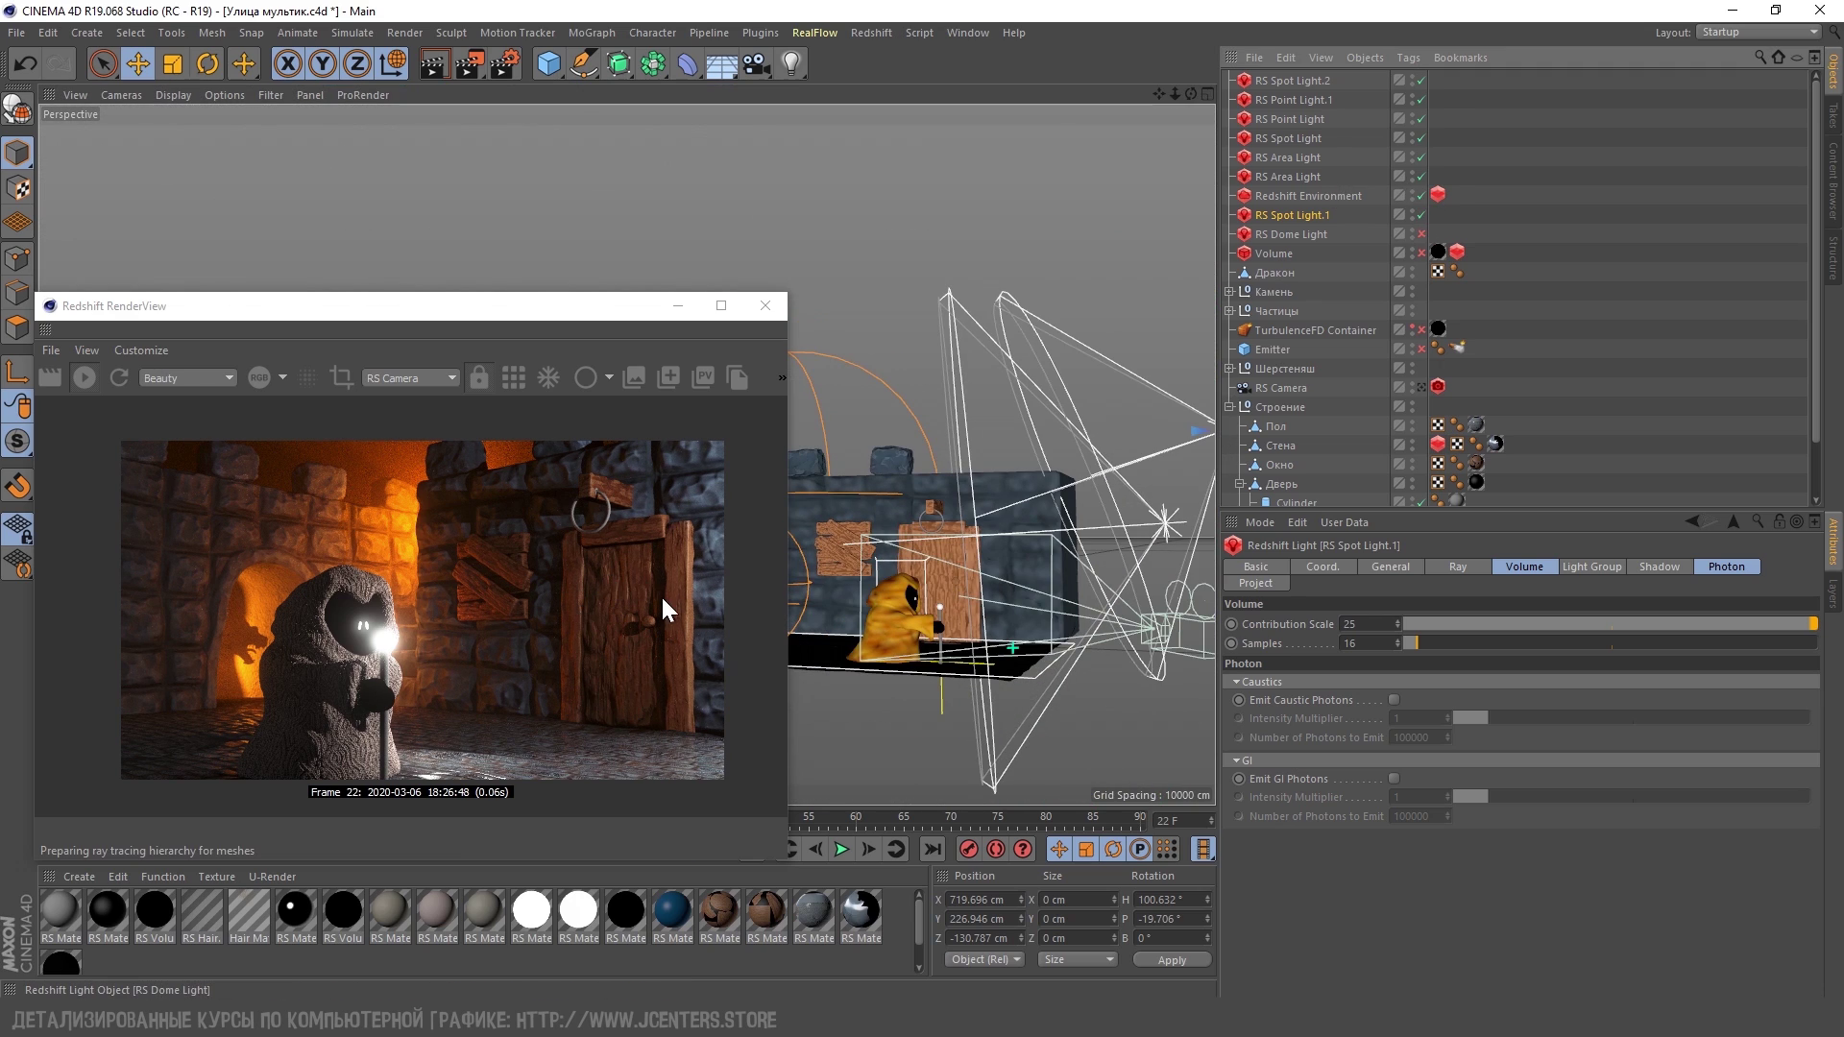
Switch on RS Dome Light and check its general settings in the render
left_click(1513, 569)
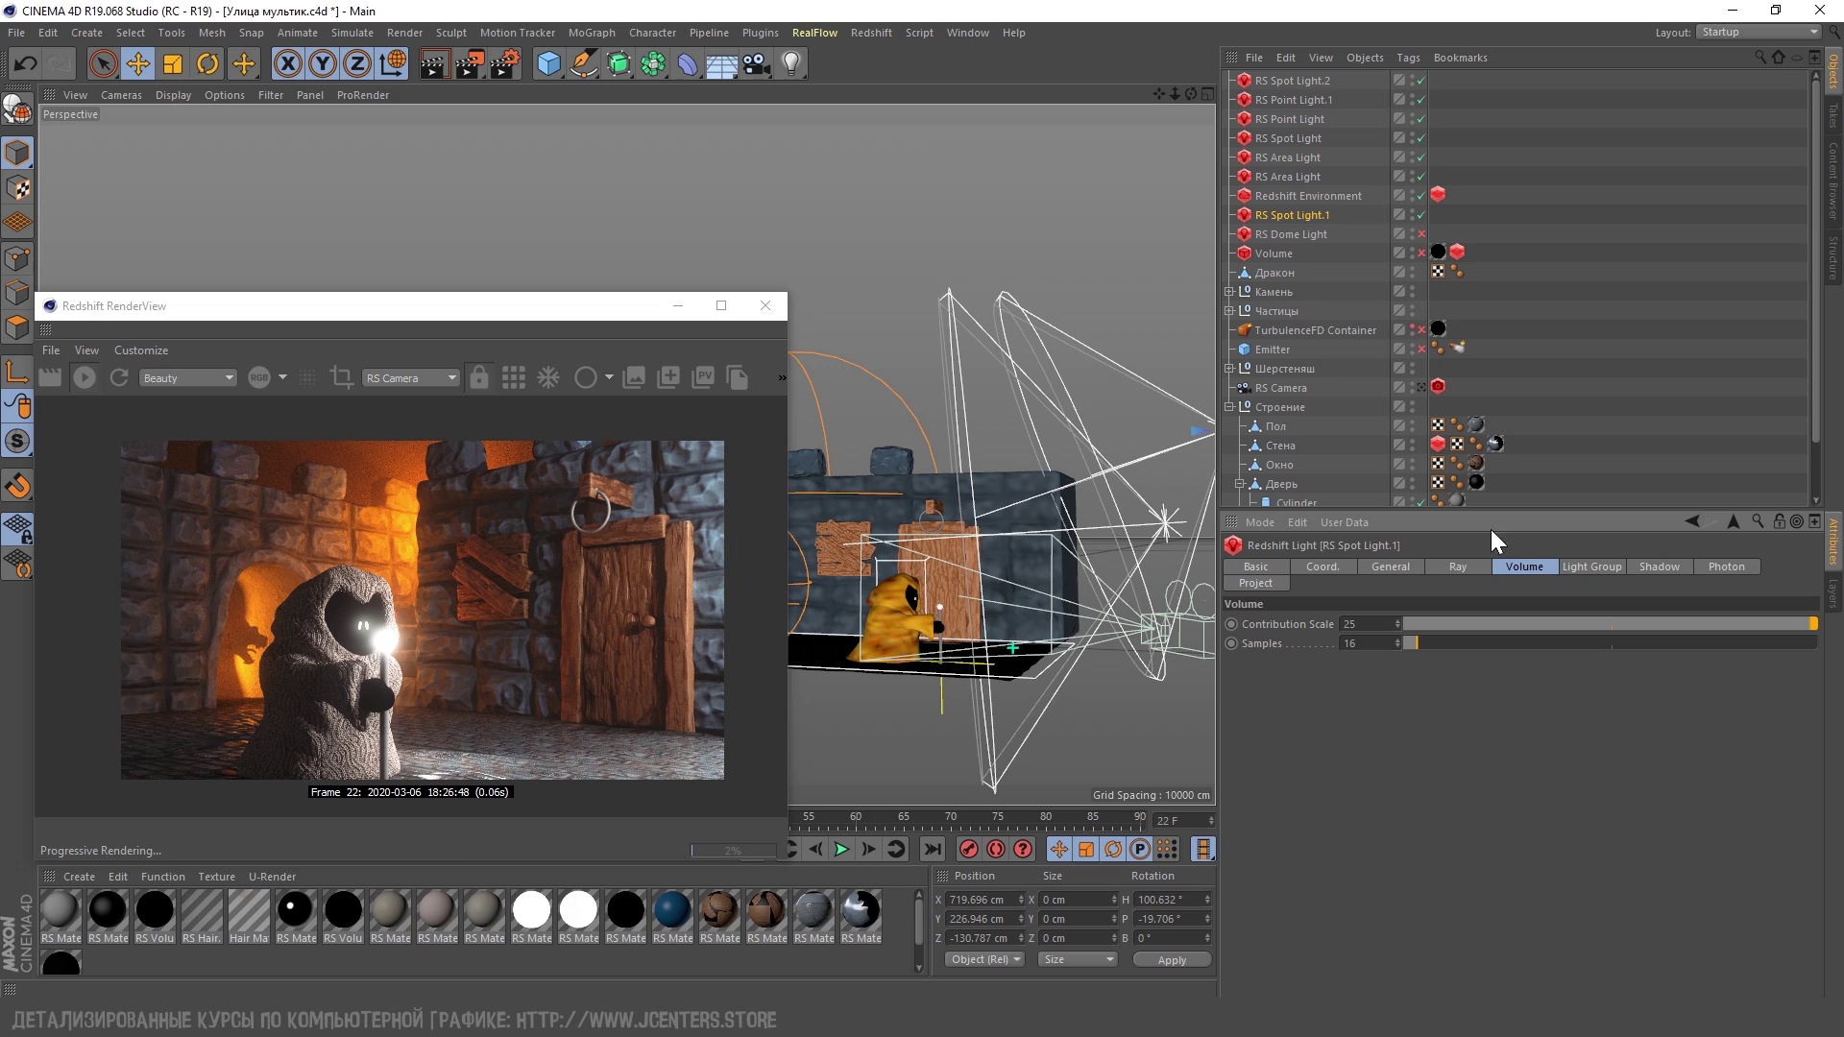
left_click(1320, 233)
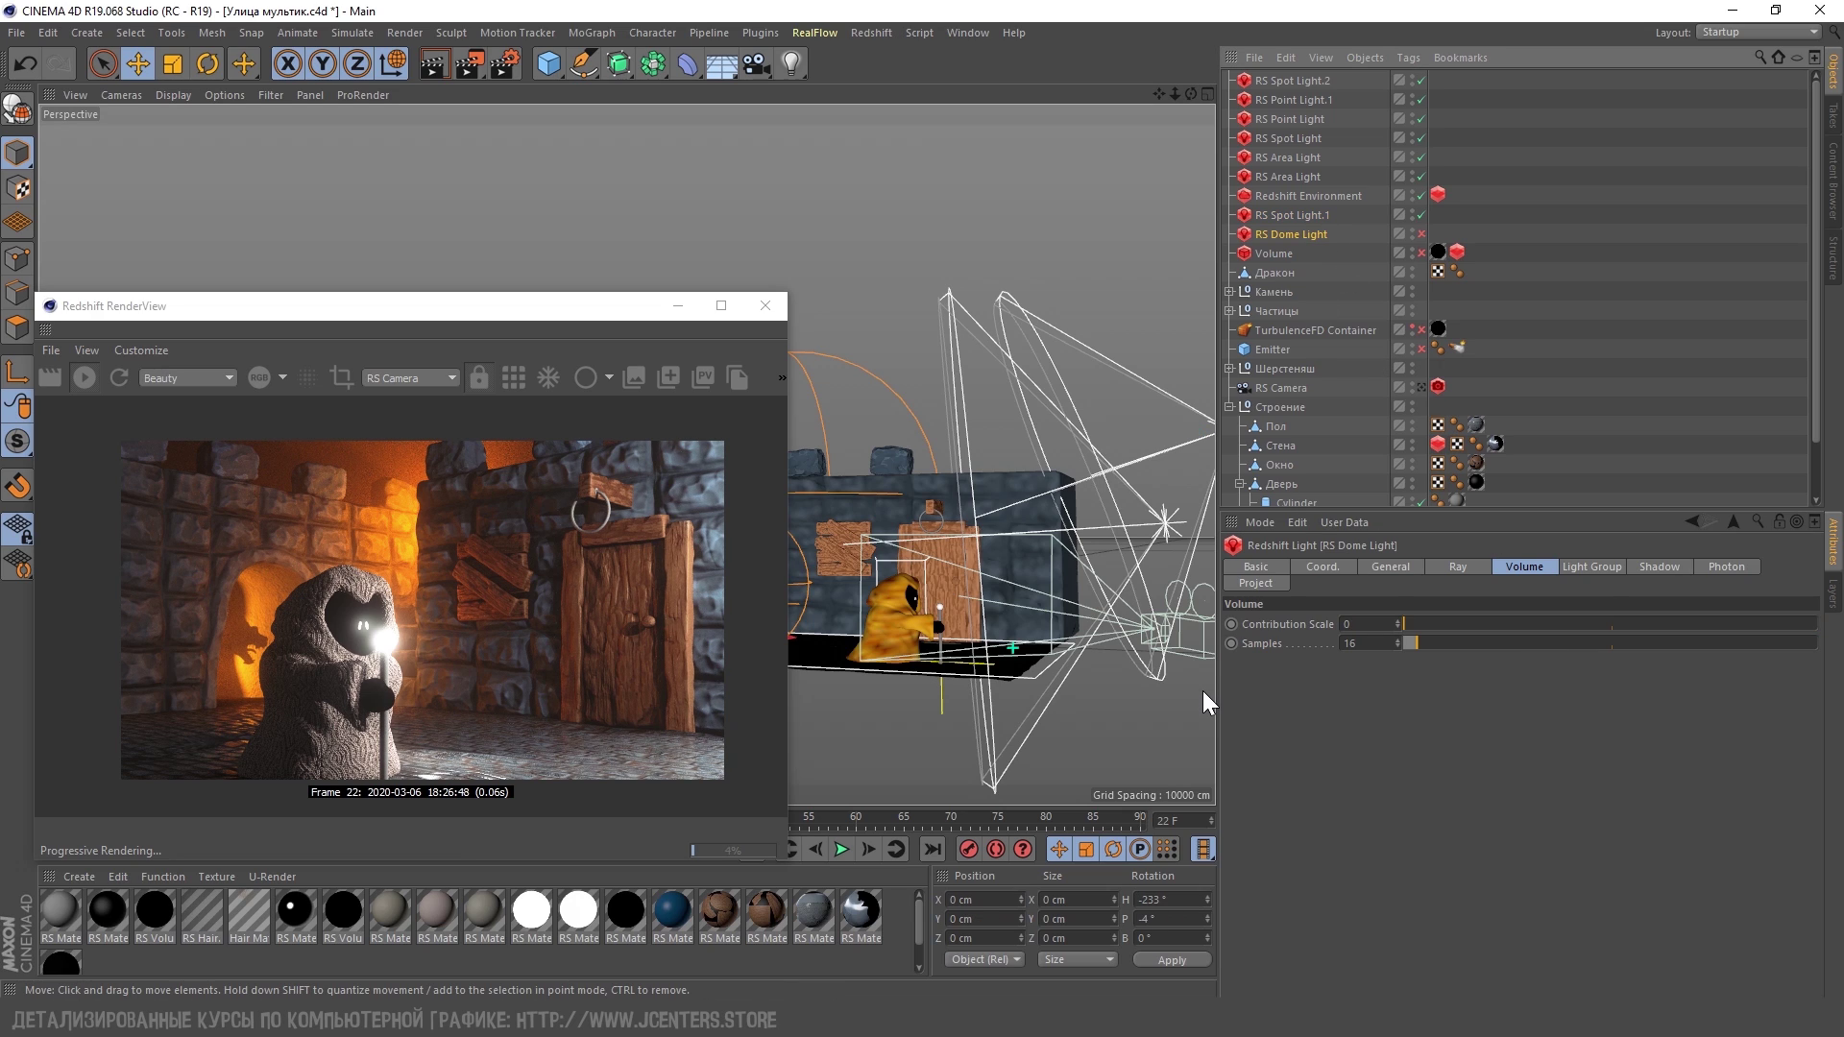
left_click(1422, 233)
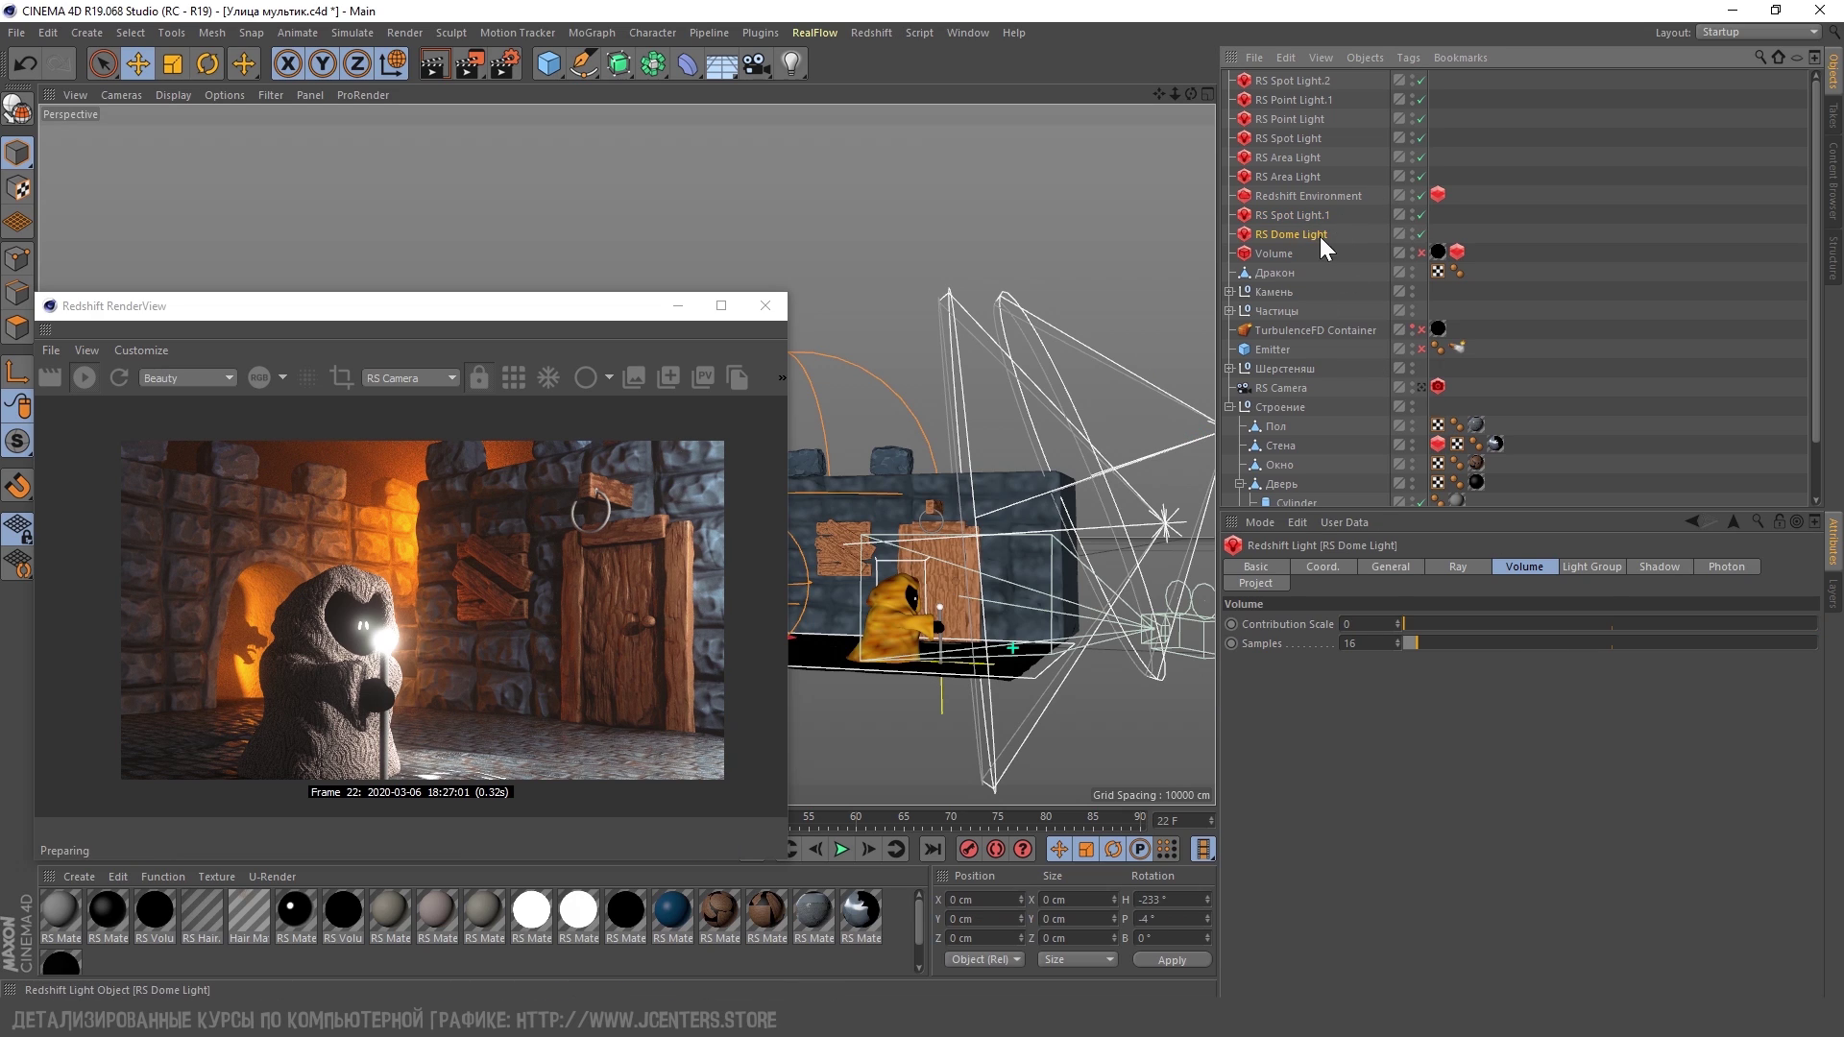
left_click(1393, 566)
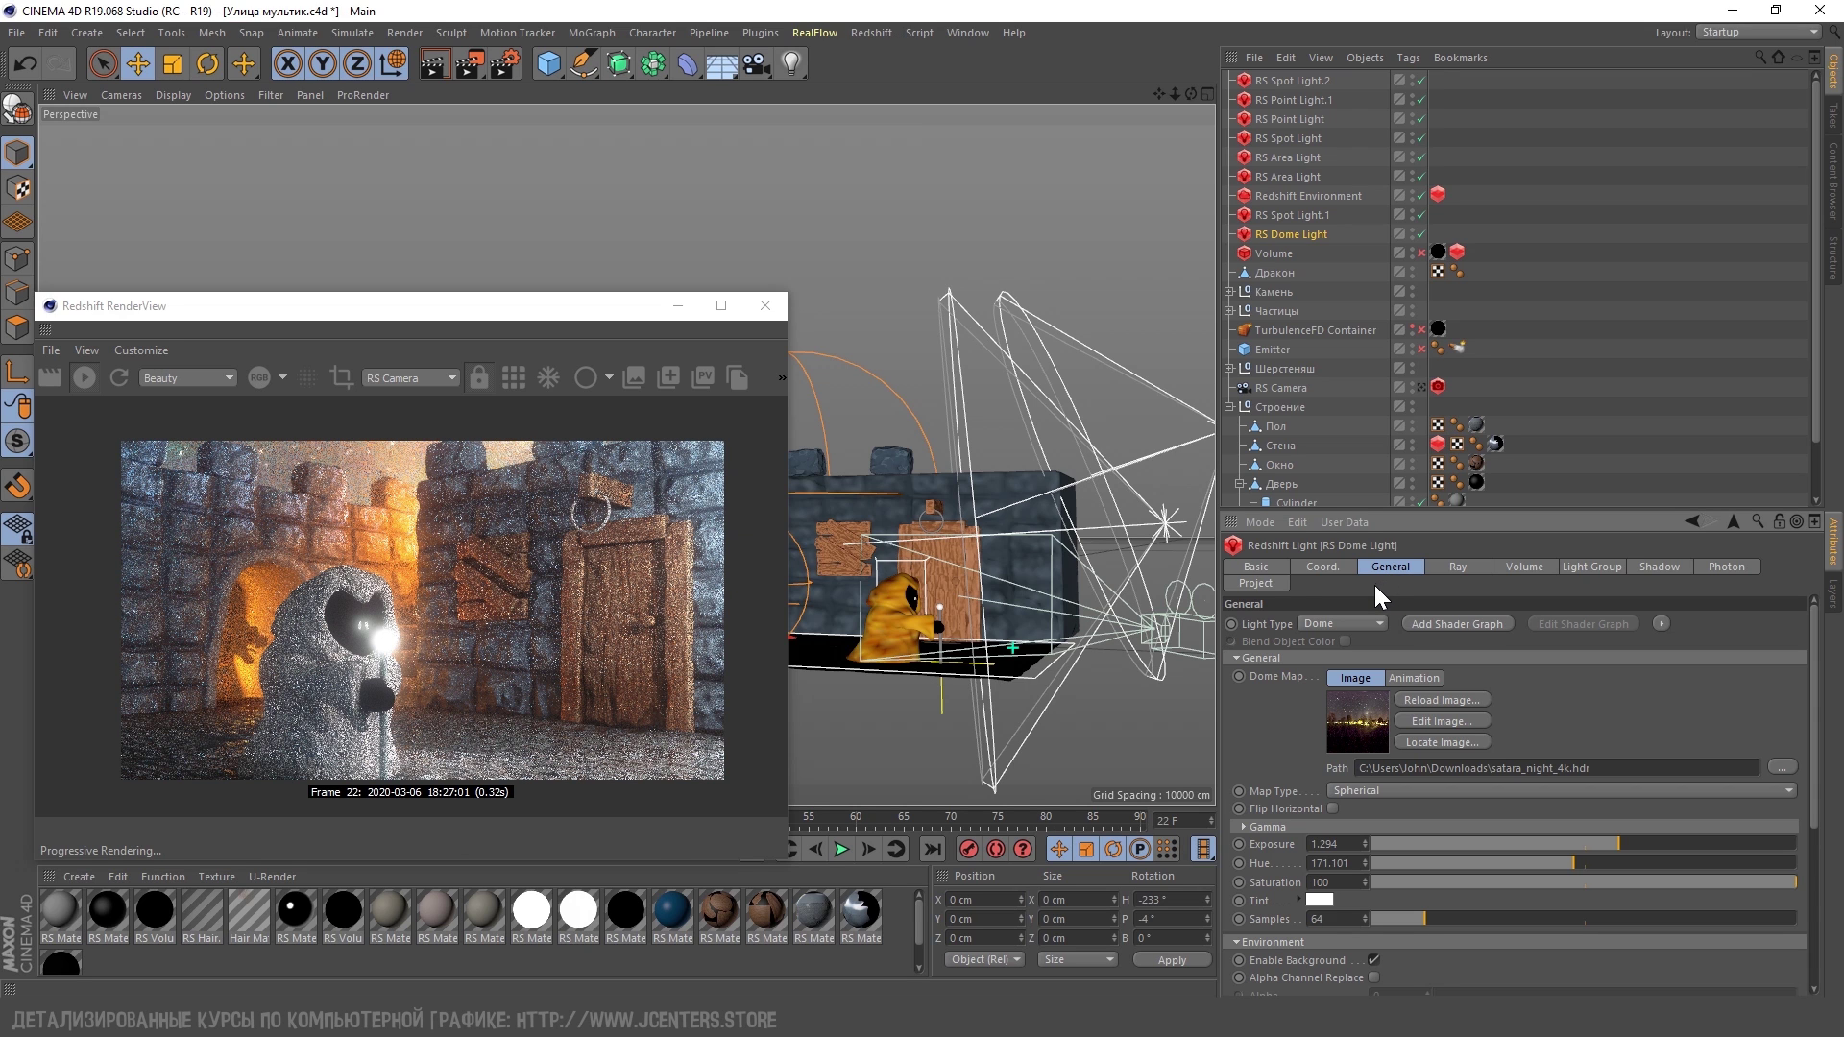
left_click(542, 683)
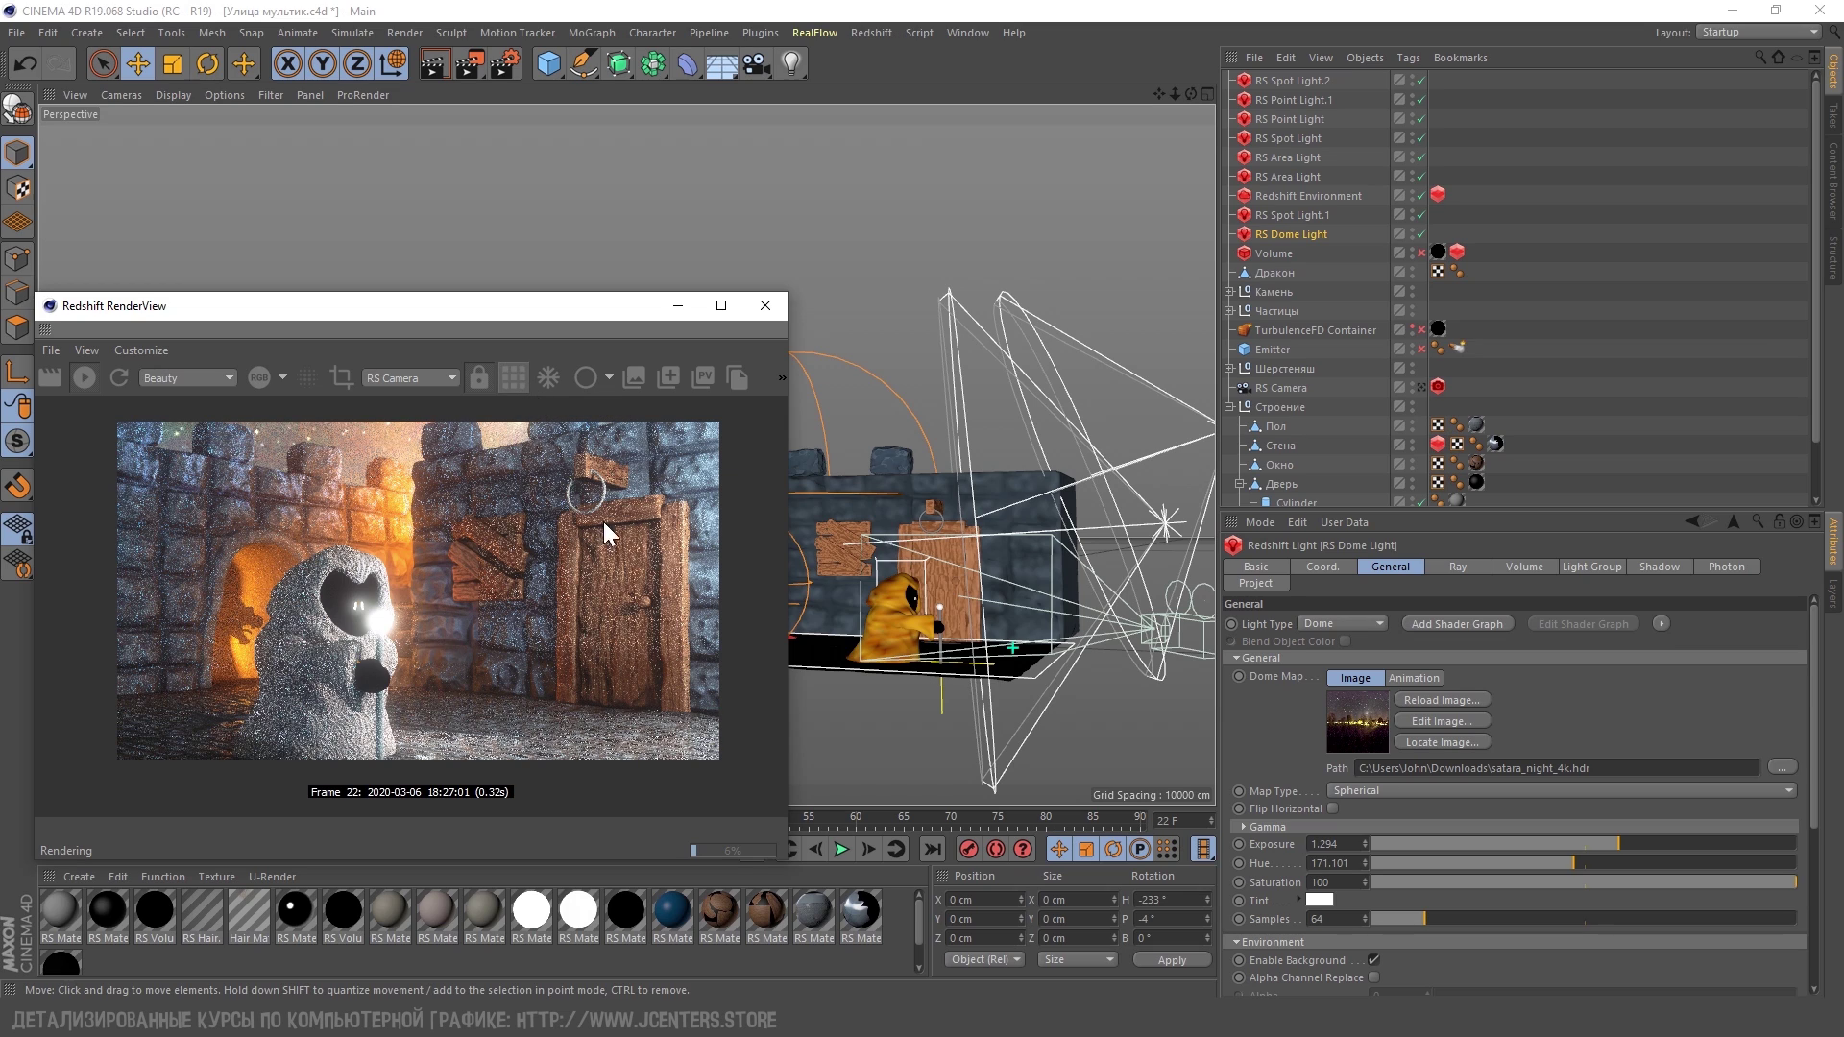
Hide the Шерстеняш character, RS Camera and Строение structure from the editor view
left_click(1277, 407)
scroll(1422, 350, "down", 2)
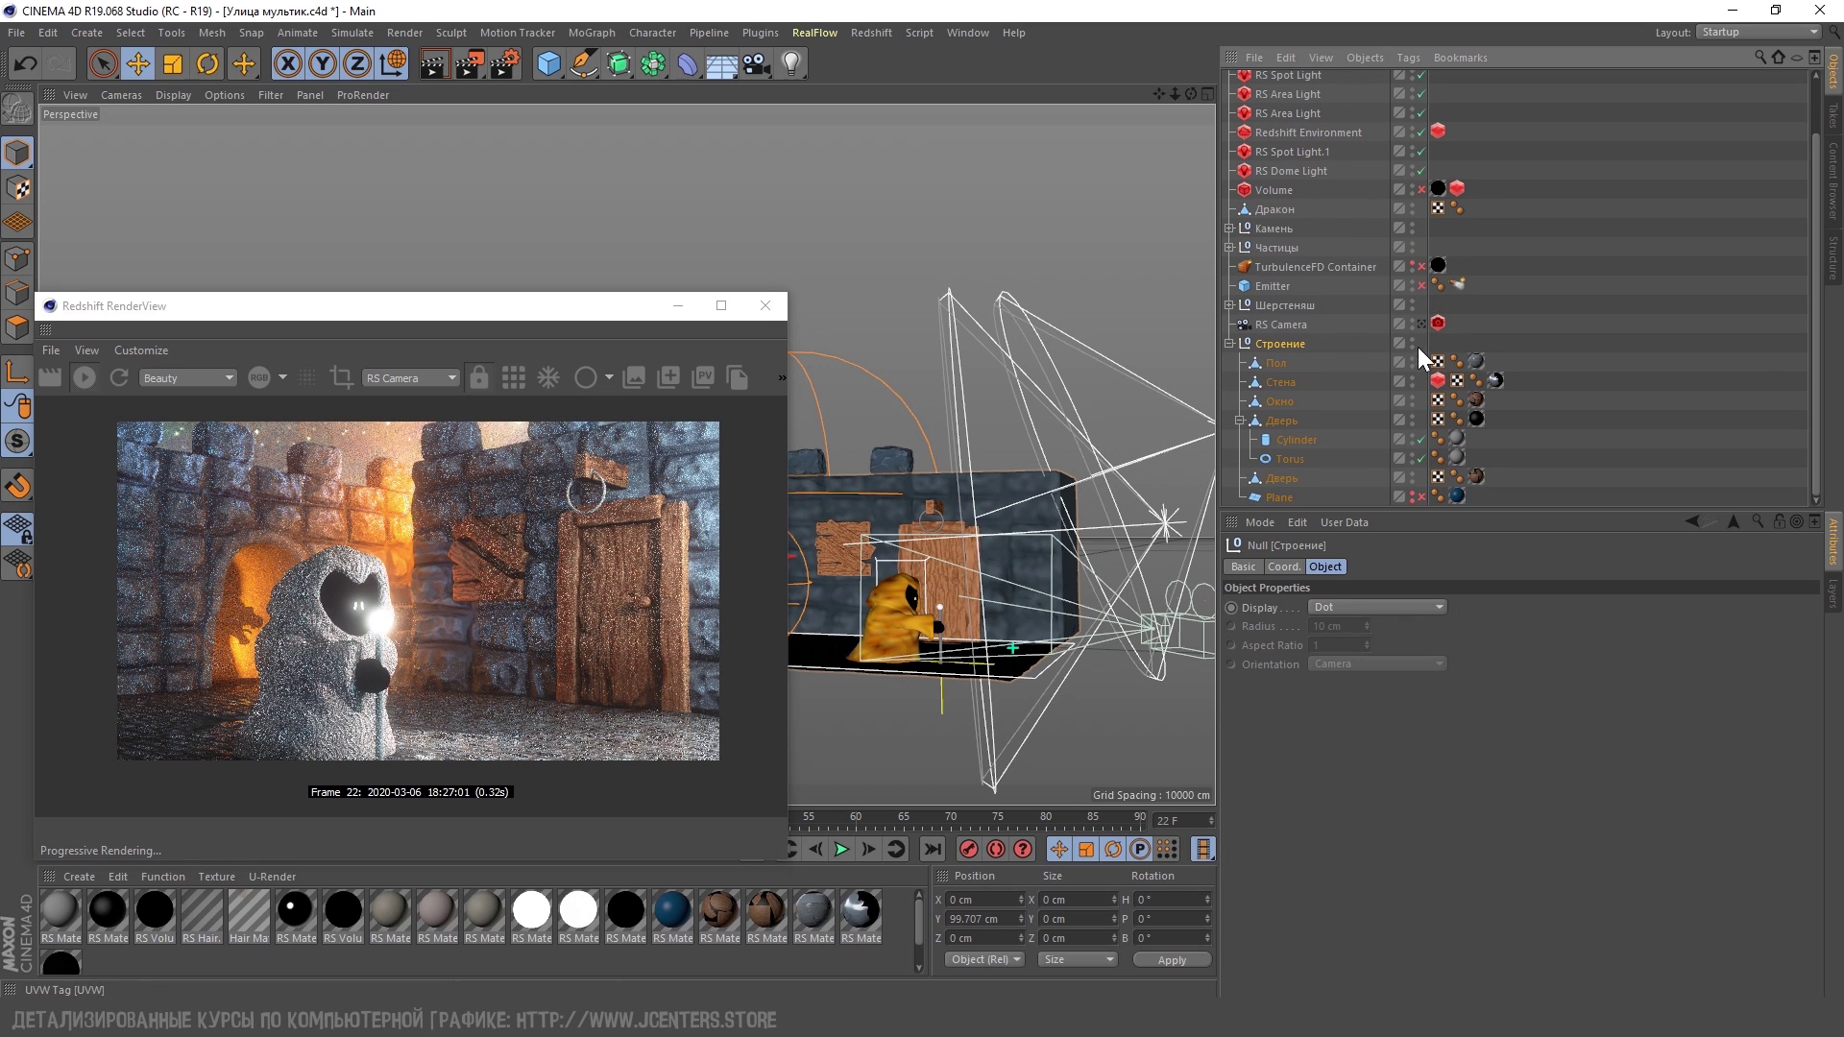
left_click_drag(1412, 343, 1412, 306)
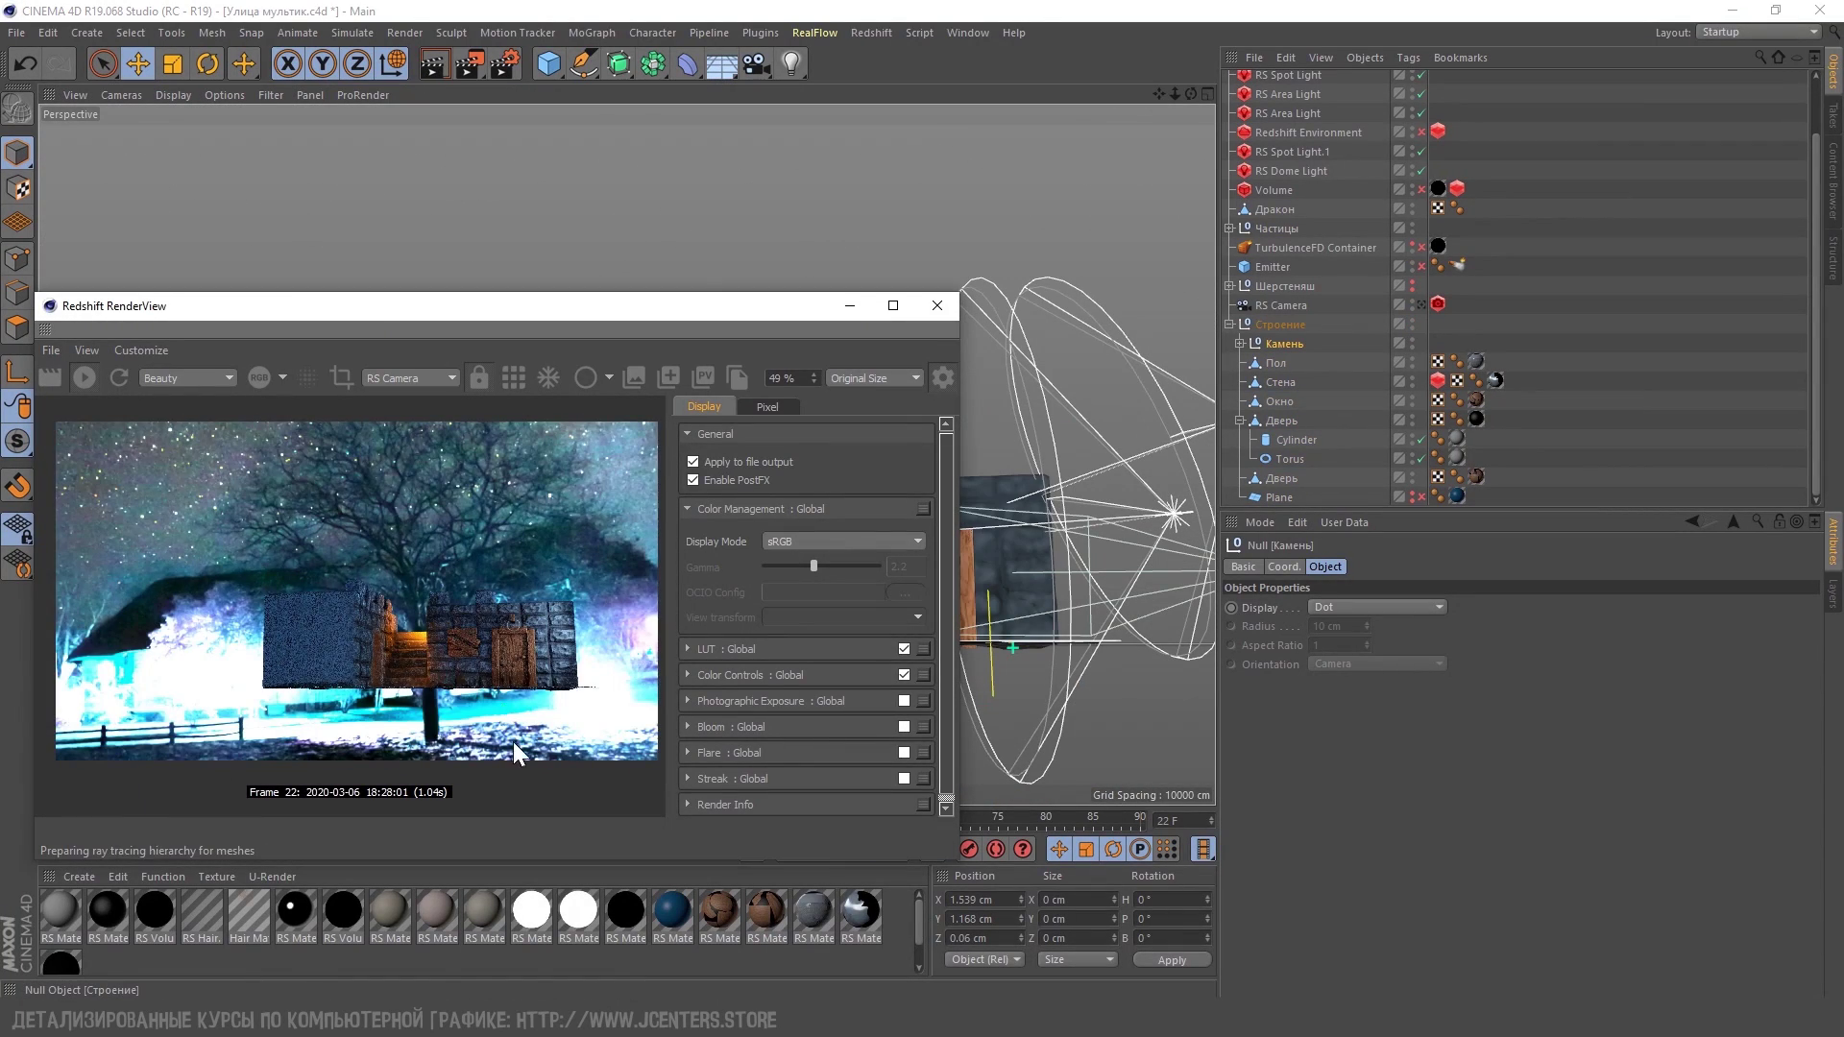
Collapse Строение, enable the Volume fog's render toggle, and start the fluid simulation playing
left_click(1299, 338)
left_click(1230, 324)
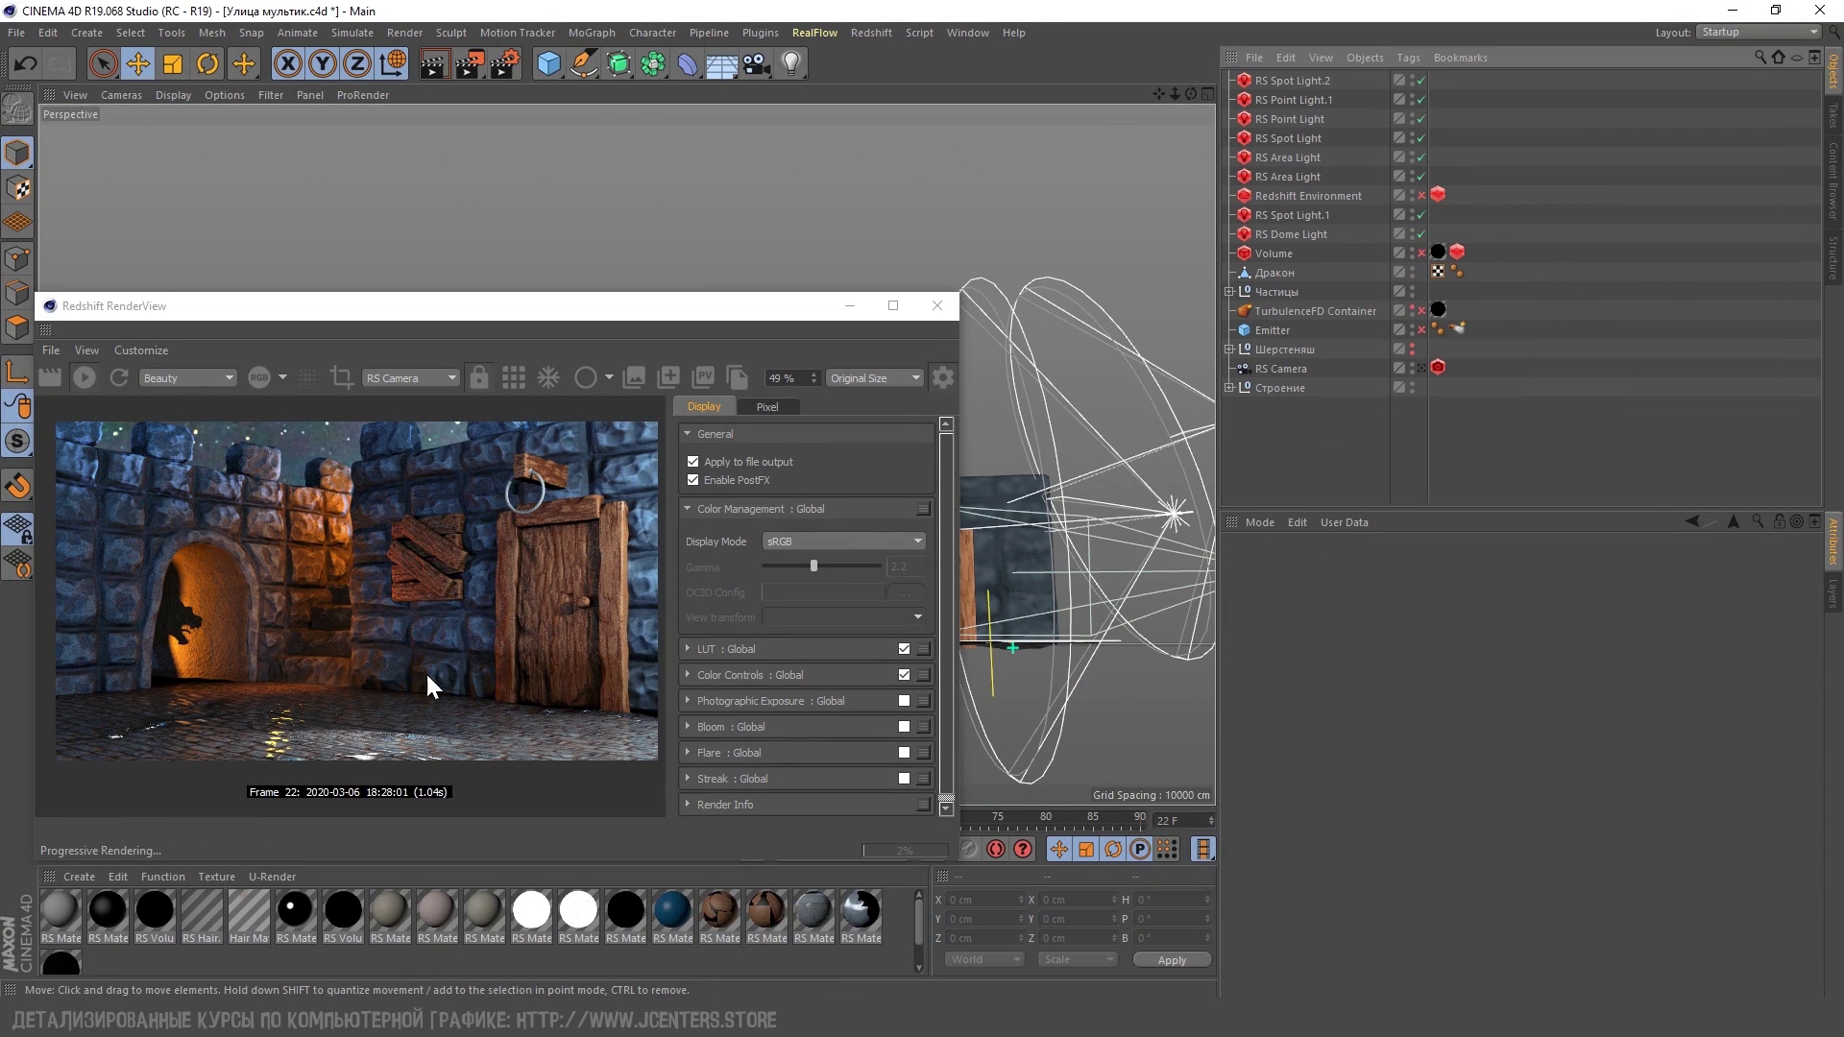
left_click(1324, 253)
left_click(1422, 254)
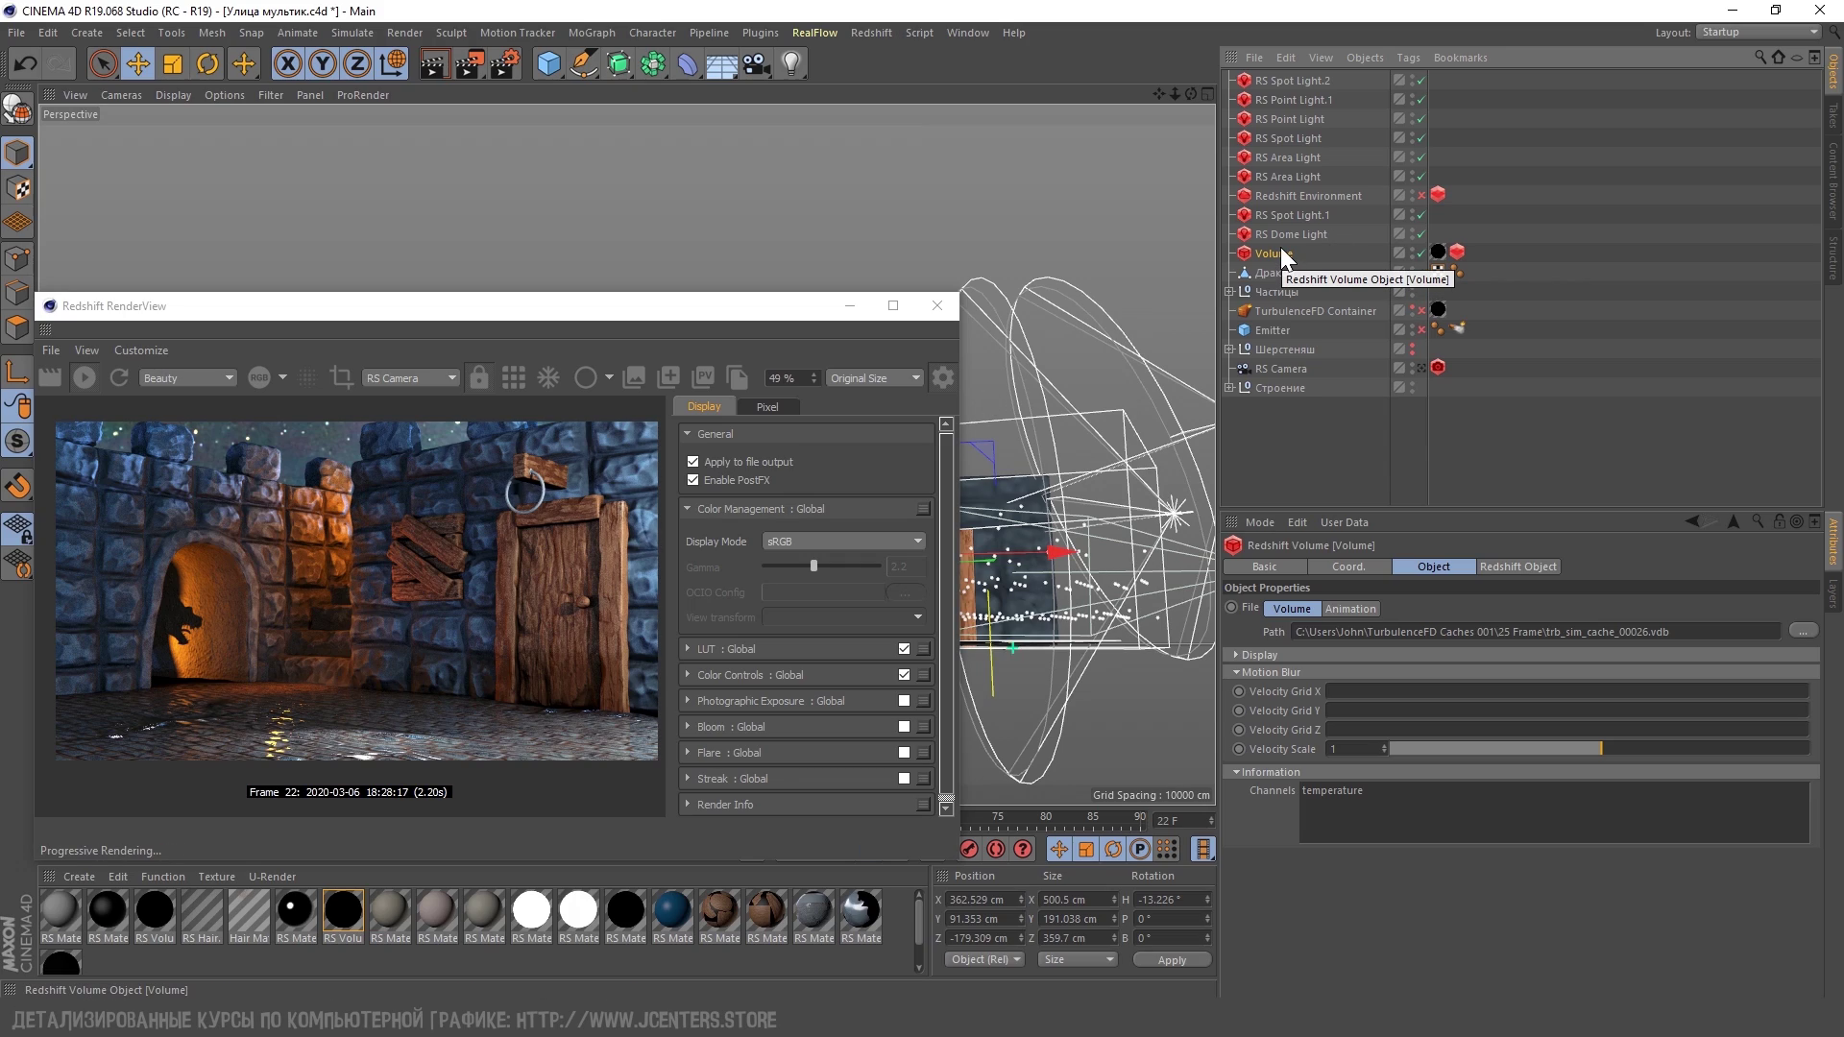
scroll(289, 701, "up", 3)
scroll(384, 692, "down", 4)
scroll(397, 672, "up", 2)
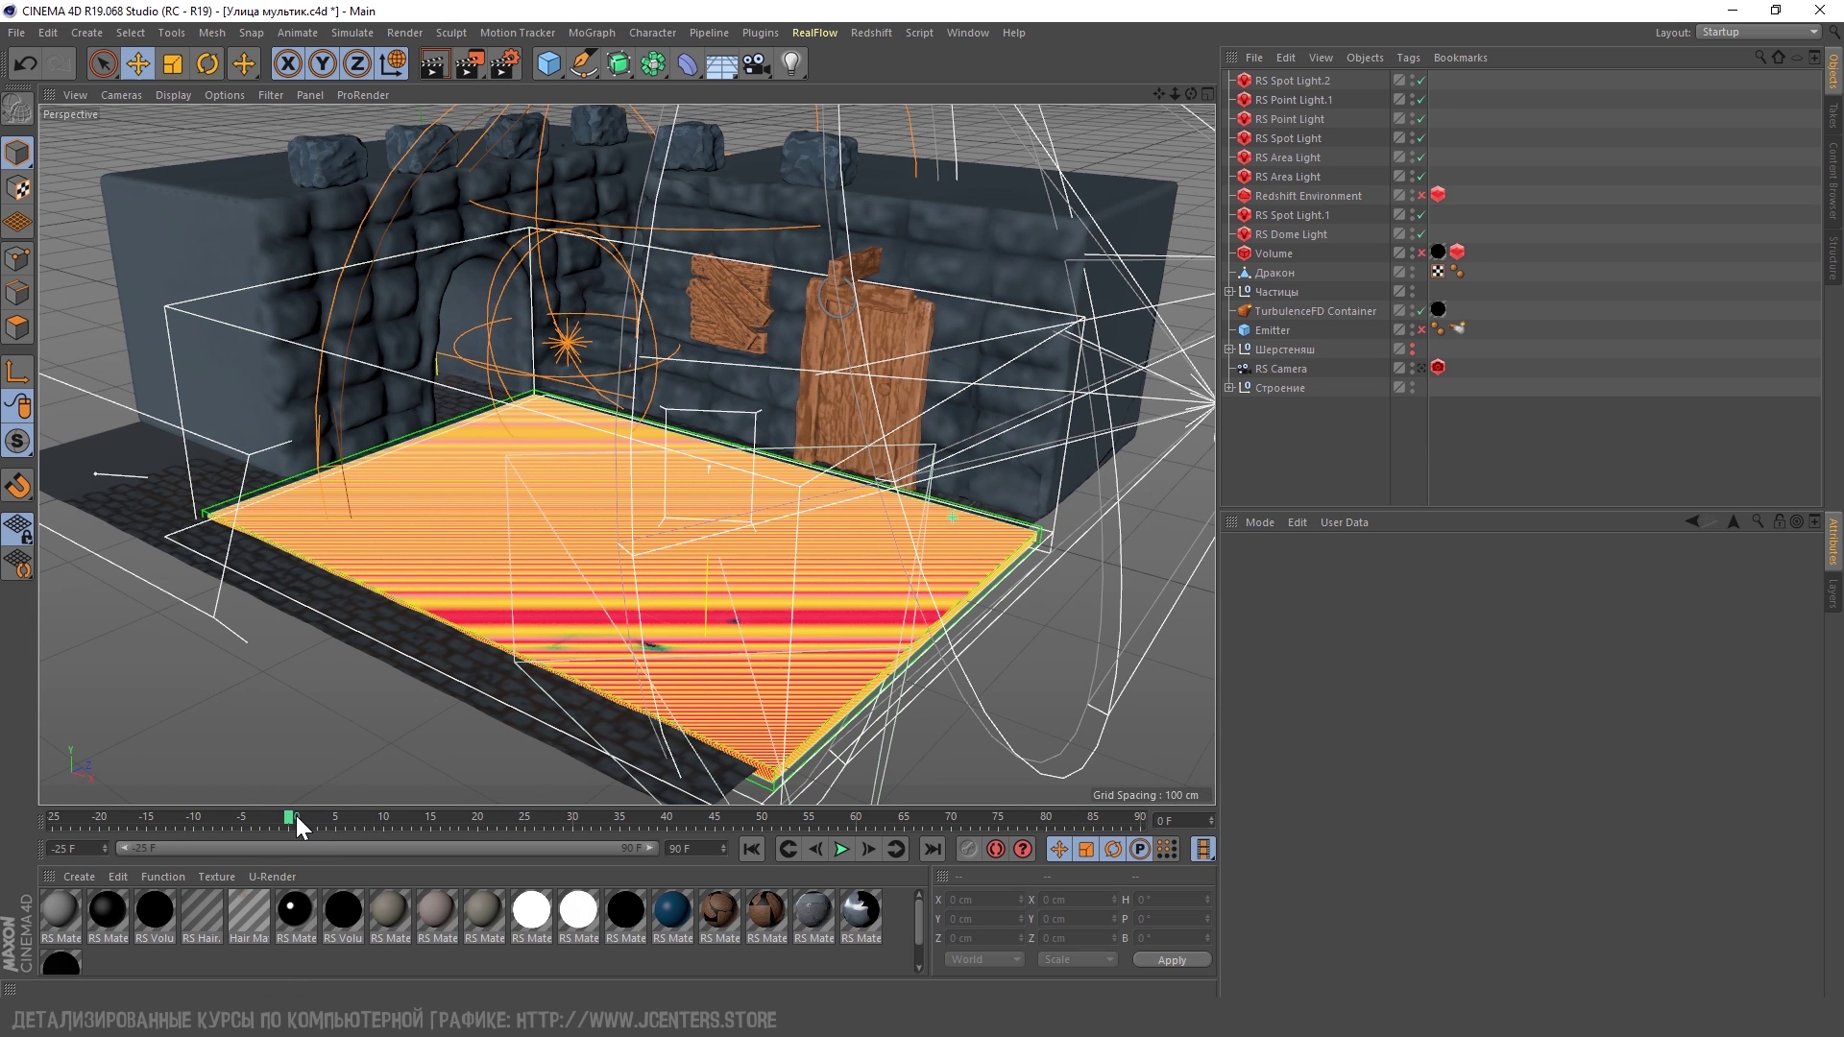
left_click(841, 849)
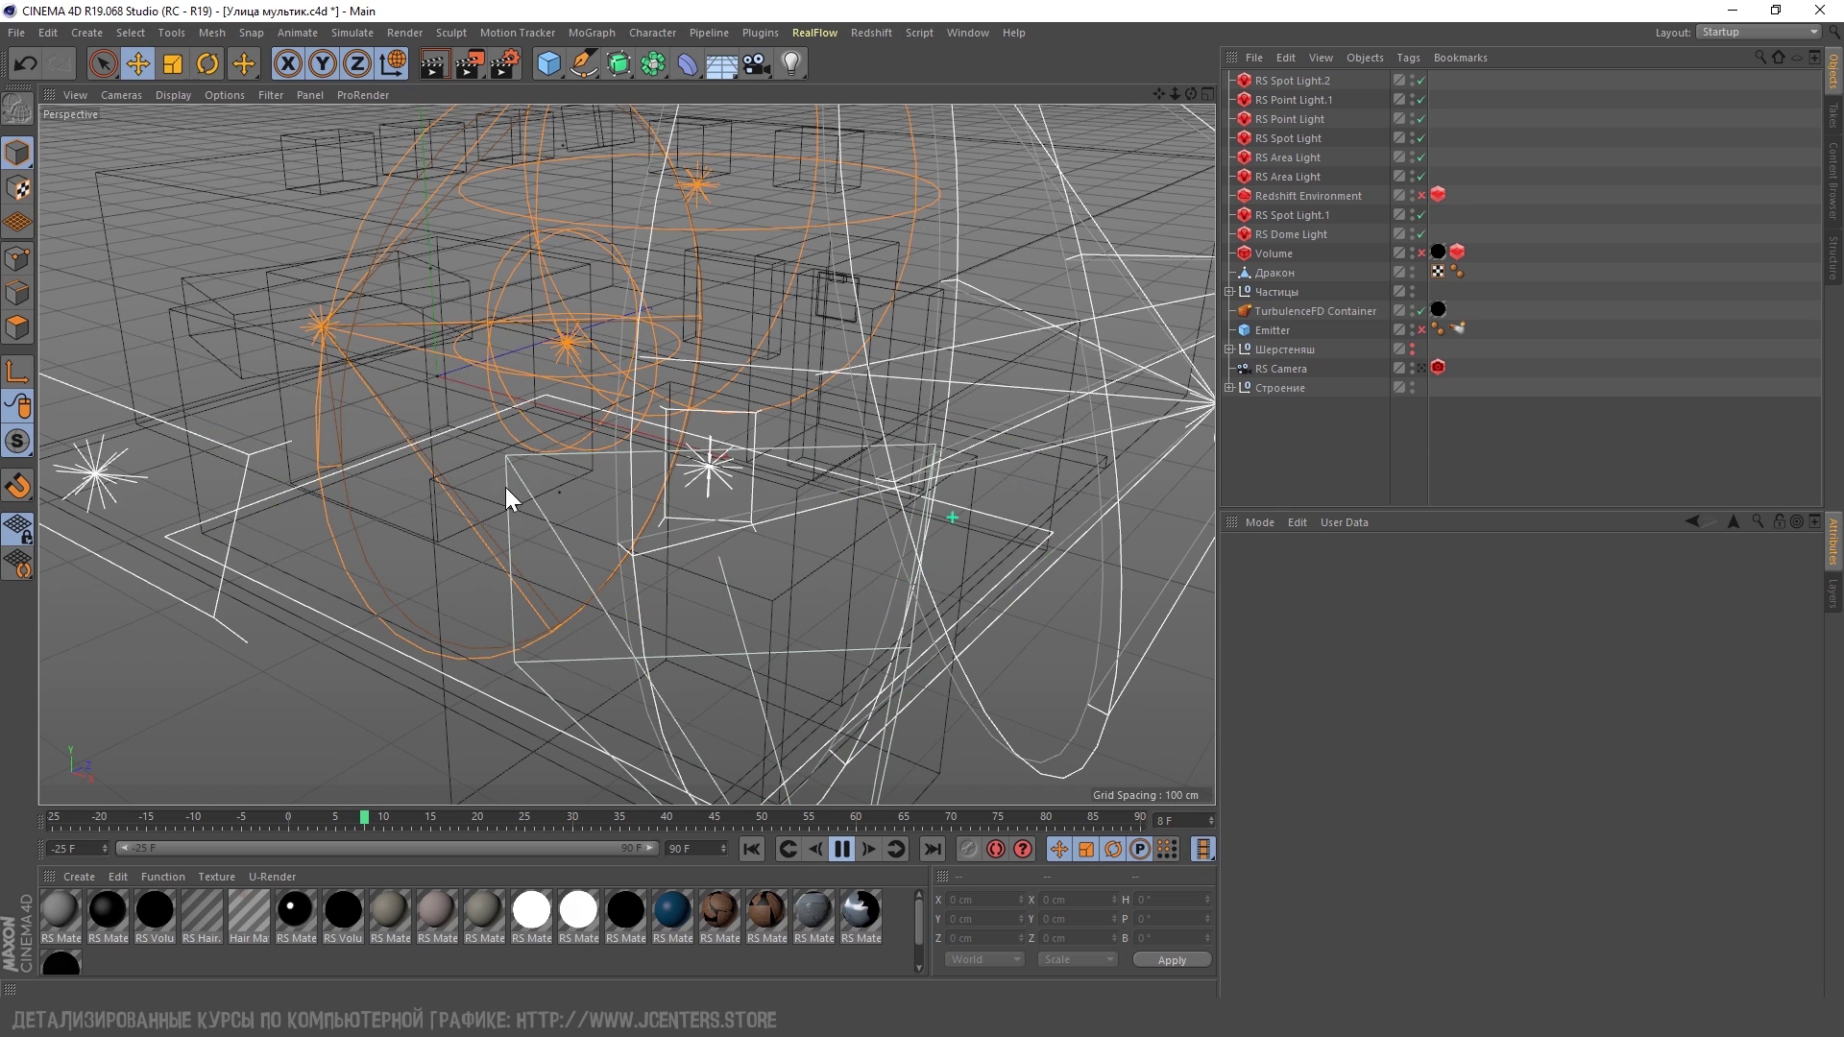
Stop playback and set the TurbulenceFD Container's Temperature cooling to 21%
left_click(842, 849)
left_click(344, 819)
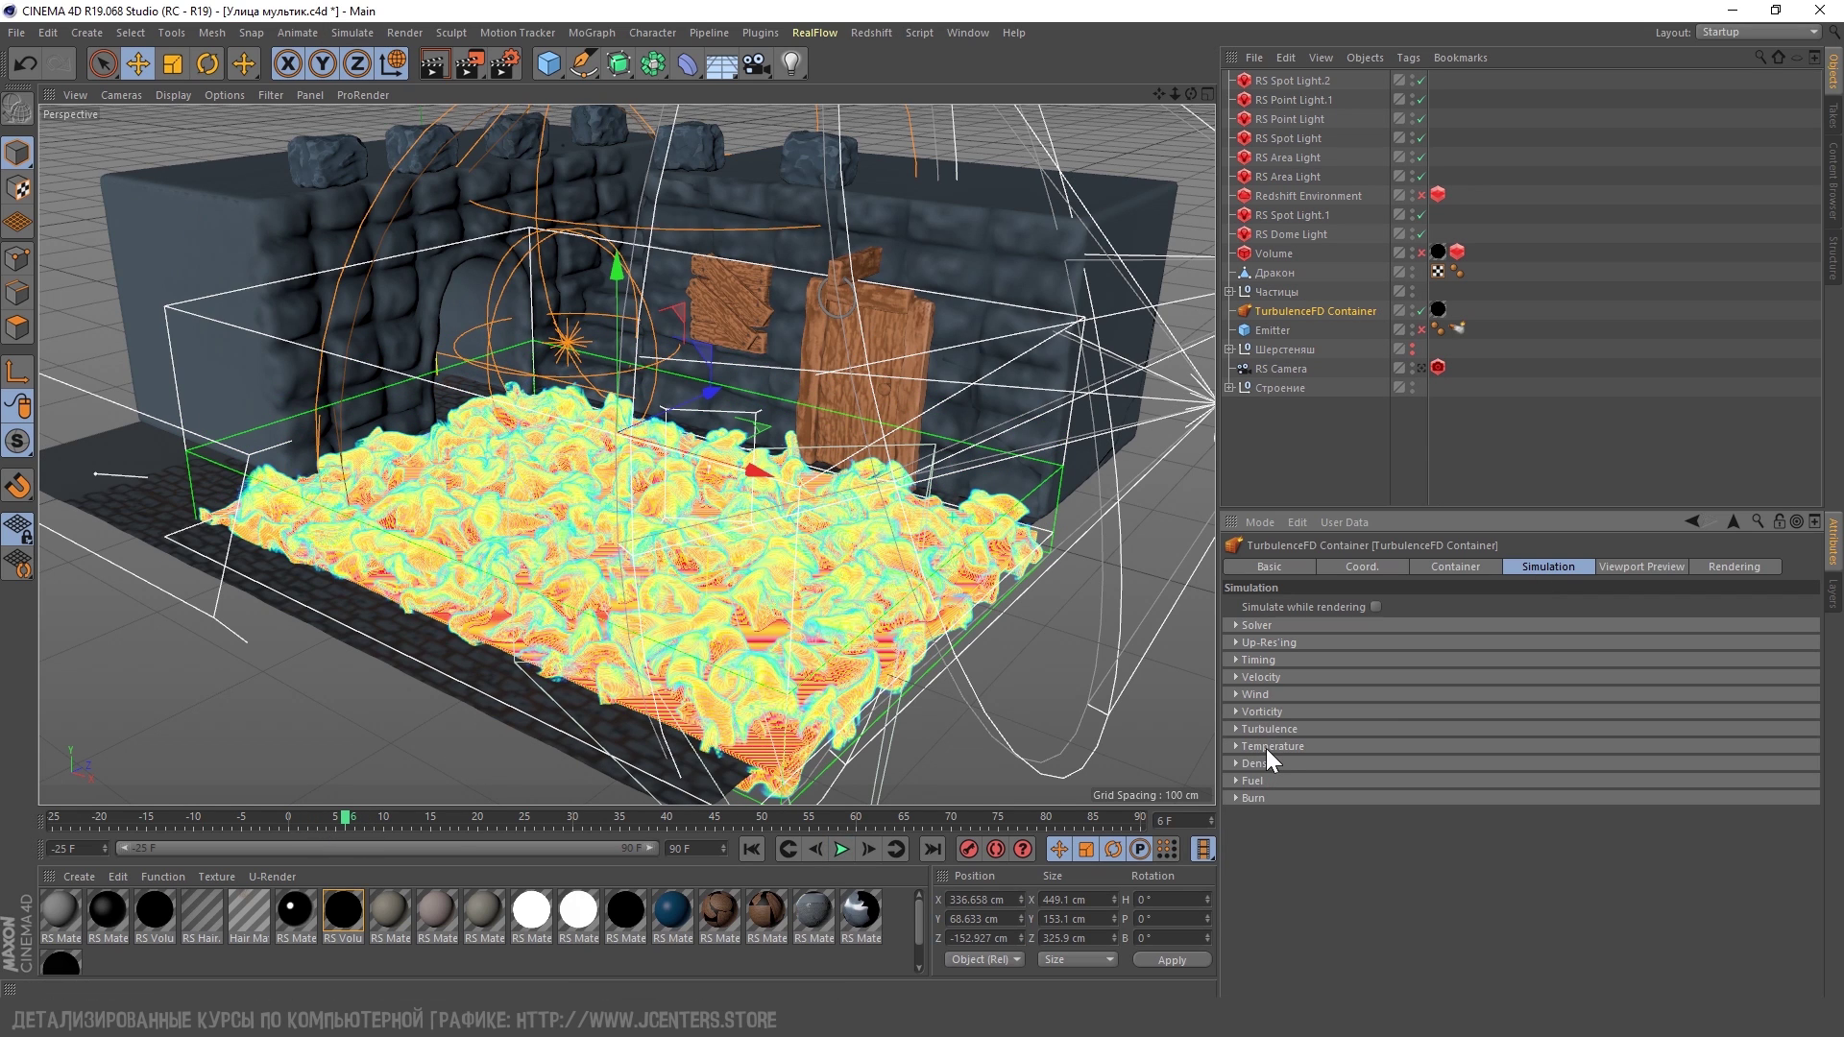
left_click(1270, 747)
key("Return")
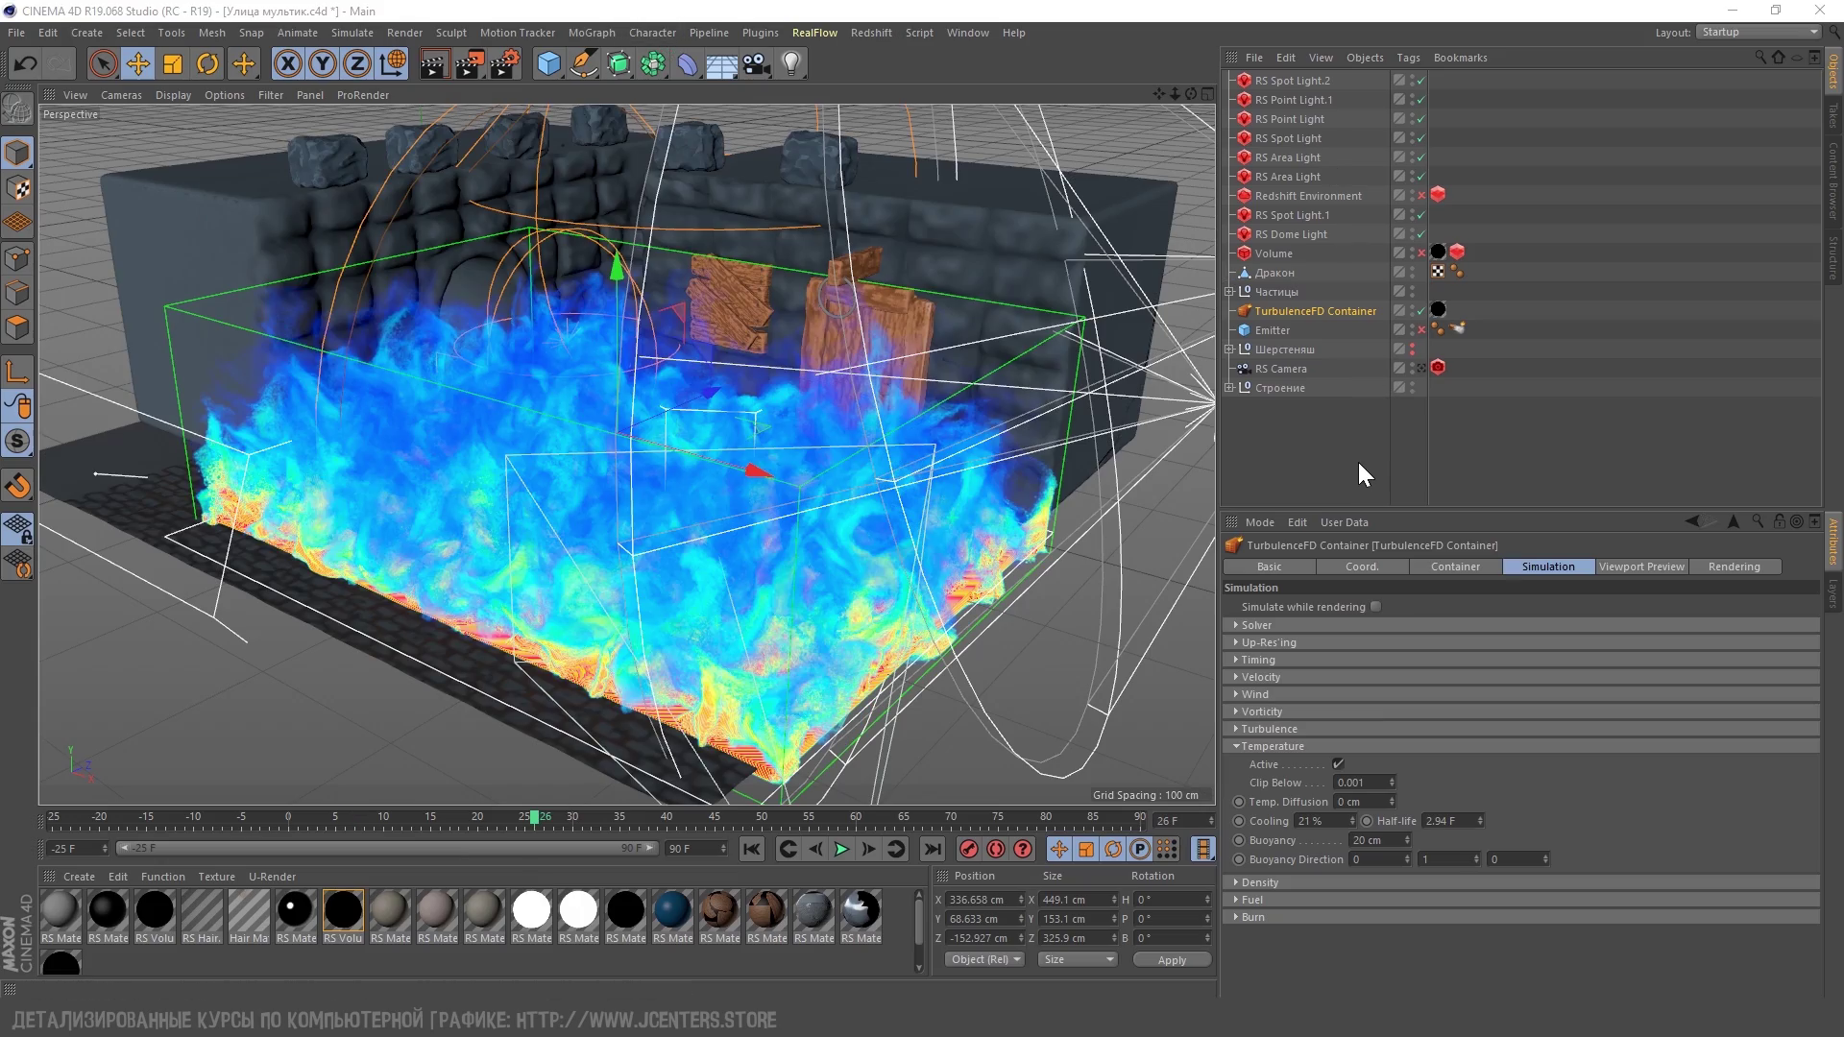
left_click(1356, 461)
left_click_drag(865, 538, 734, 601, "alt")
scroll(651, 524, "up", 5)
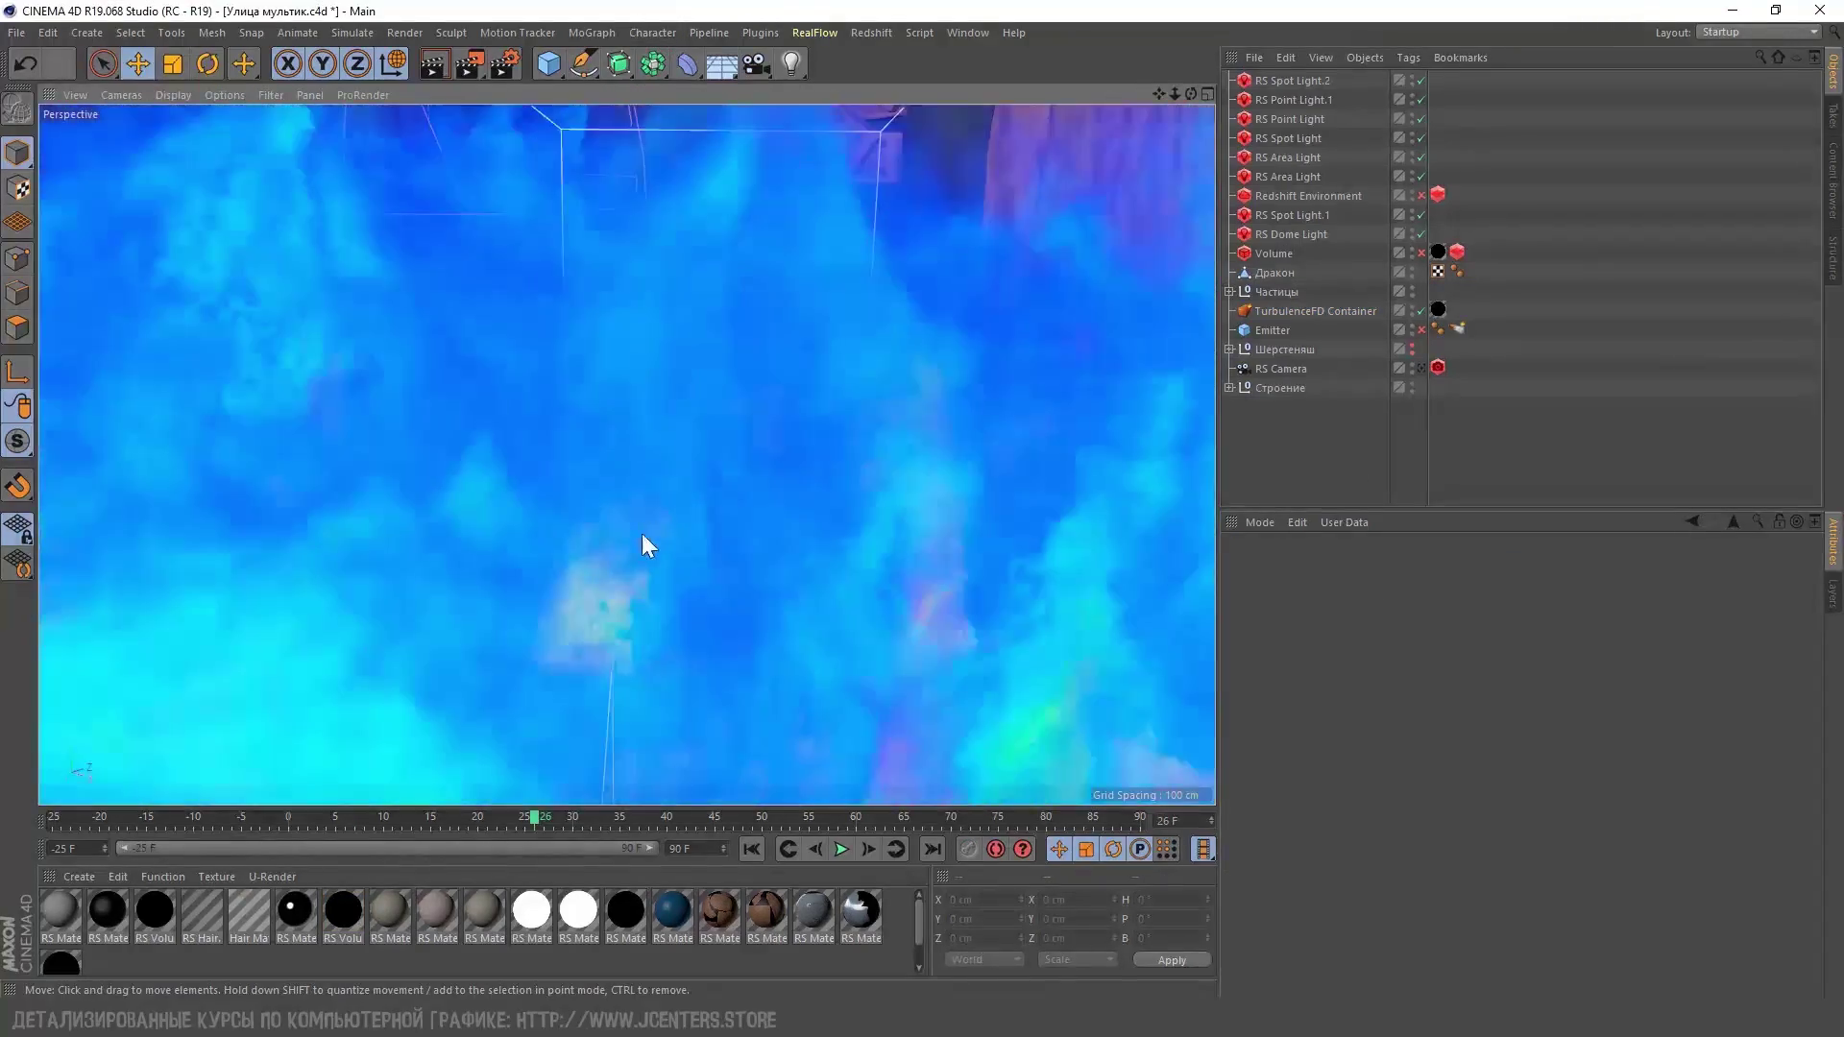
scroll(619, 465, "down", 5)
mouse_move(859, 411)
left_mouse_down("alt")
mouse_move(684, 602)
mouse_move(799, 442)
mouse_move(1531, 308)
mouse_move(493, 362)
left_mouse_up("alt")
Set the Turbulence largest size to 18 cm and hide the fire preview
left_click(1334, 311)
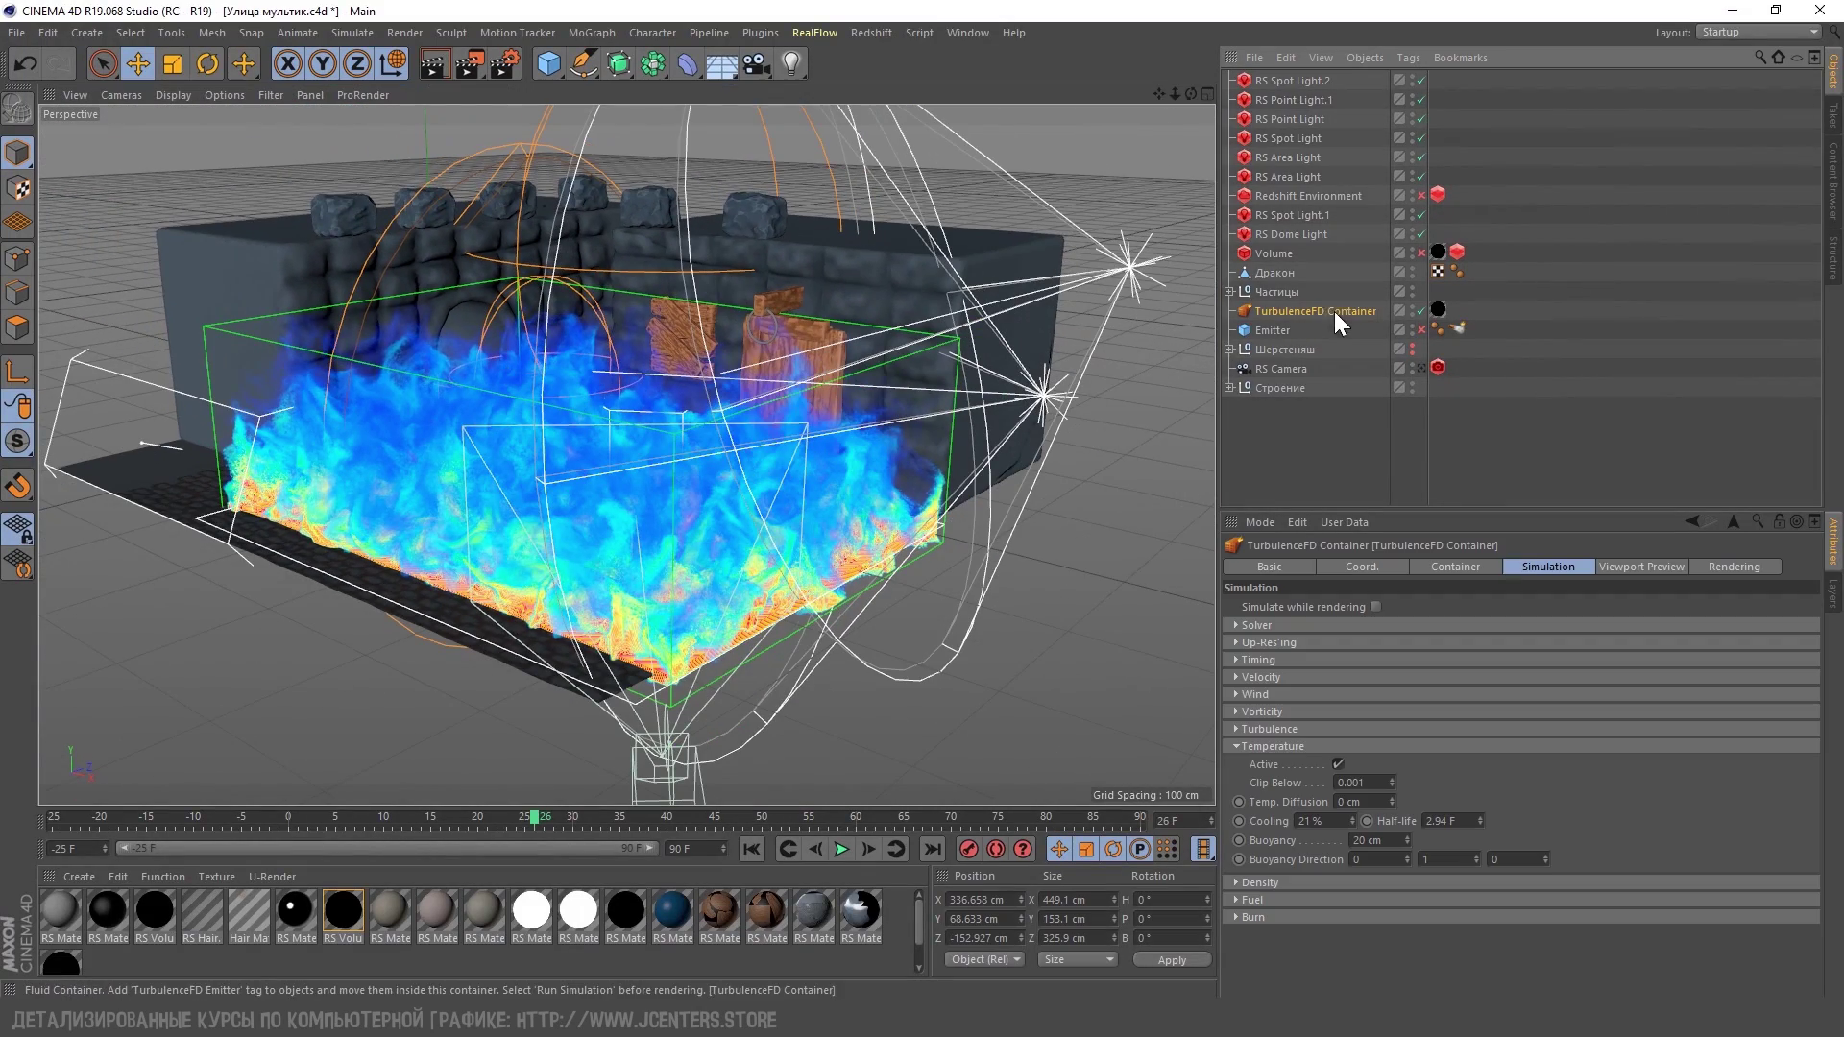
left_click(1293, 728)
left_click(1464, 563)
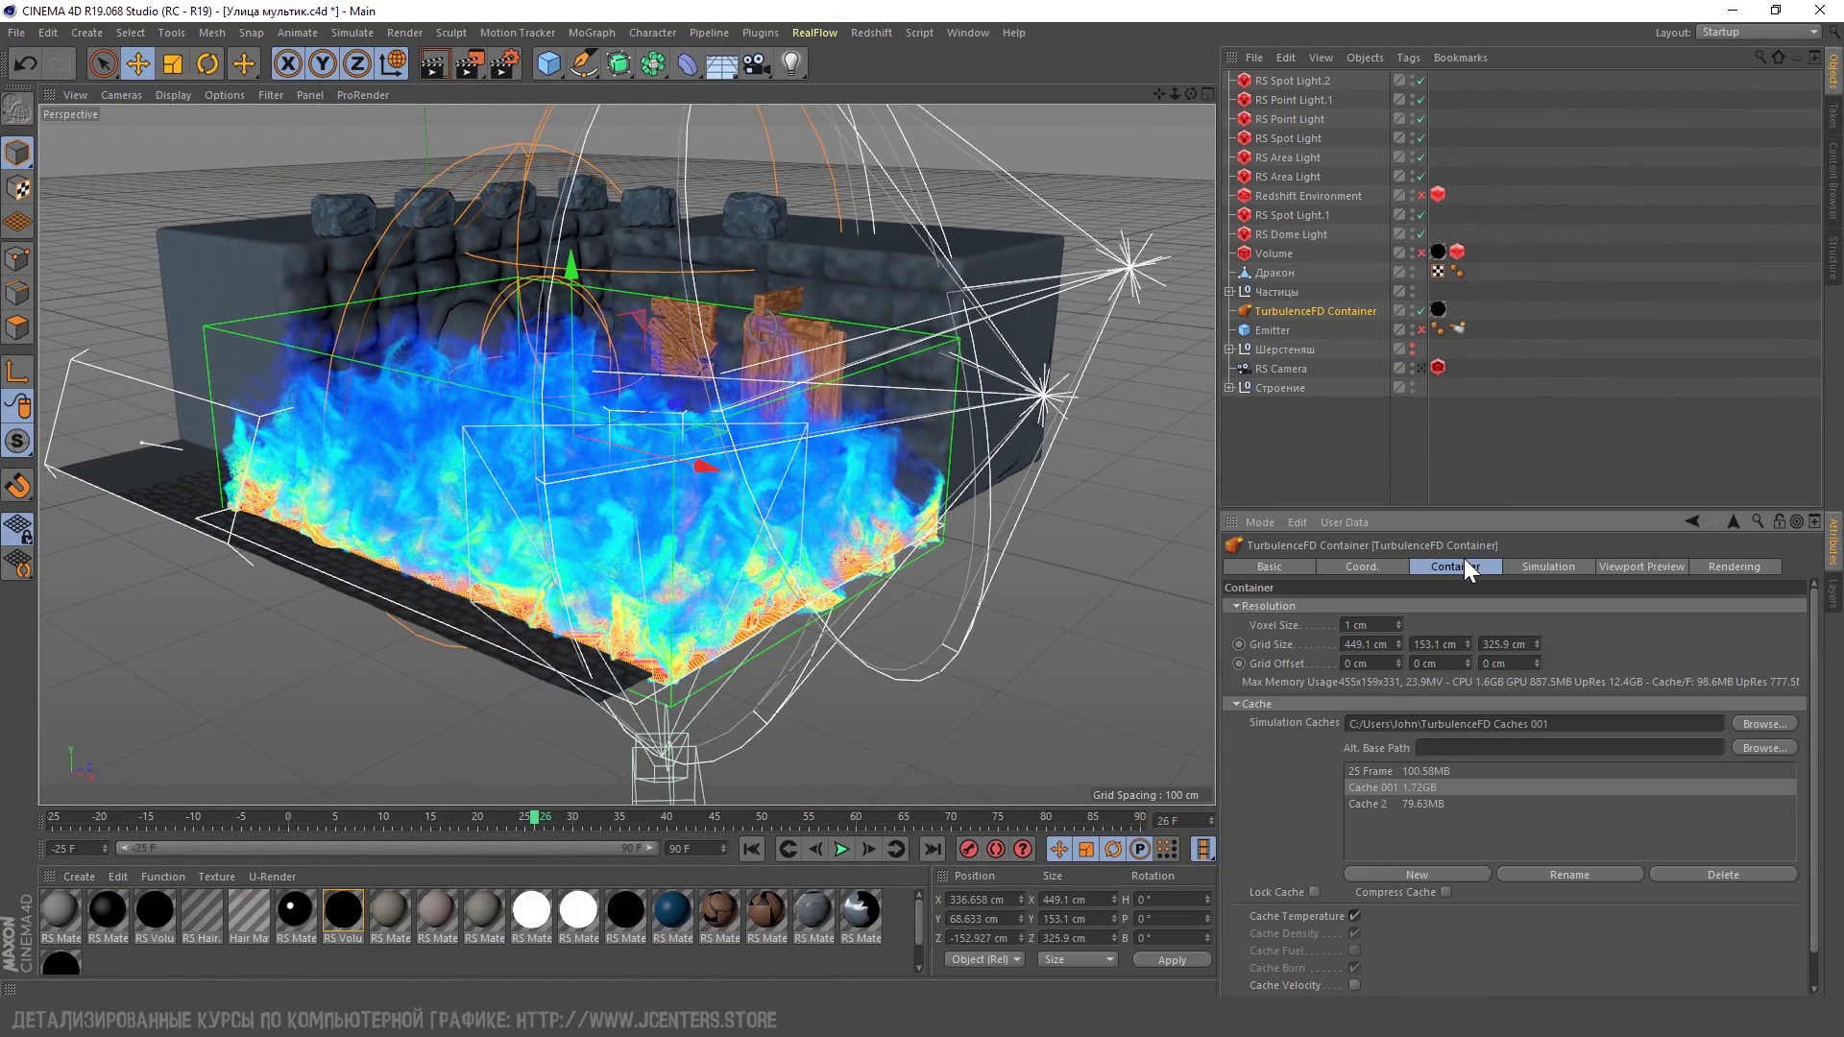
left_click(1581, 565)
left_click(1293, 711)
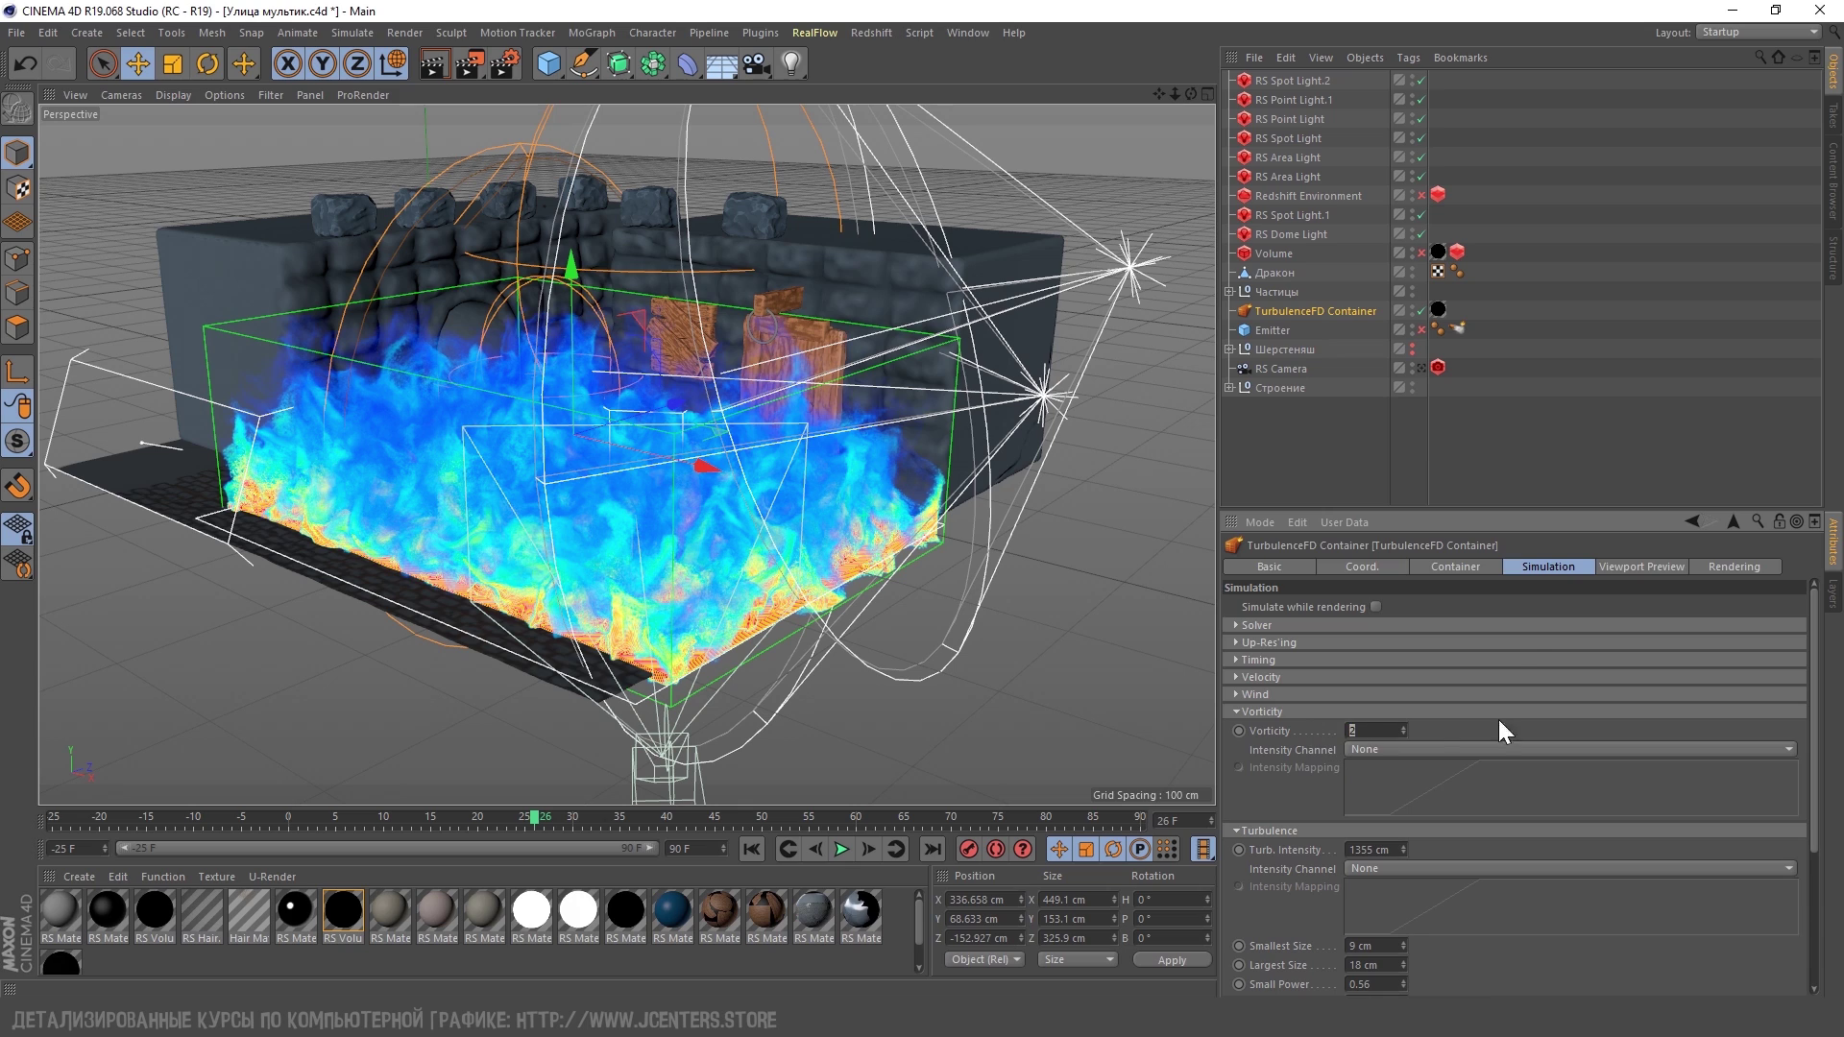
left_click(1504, 569)
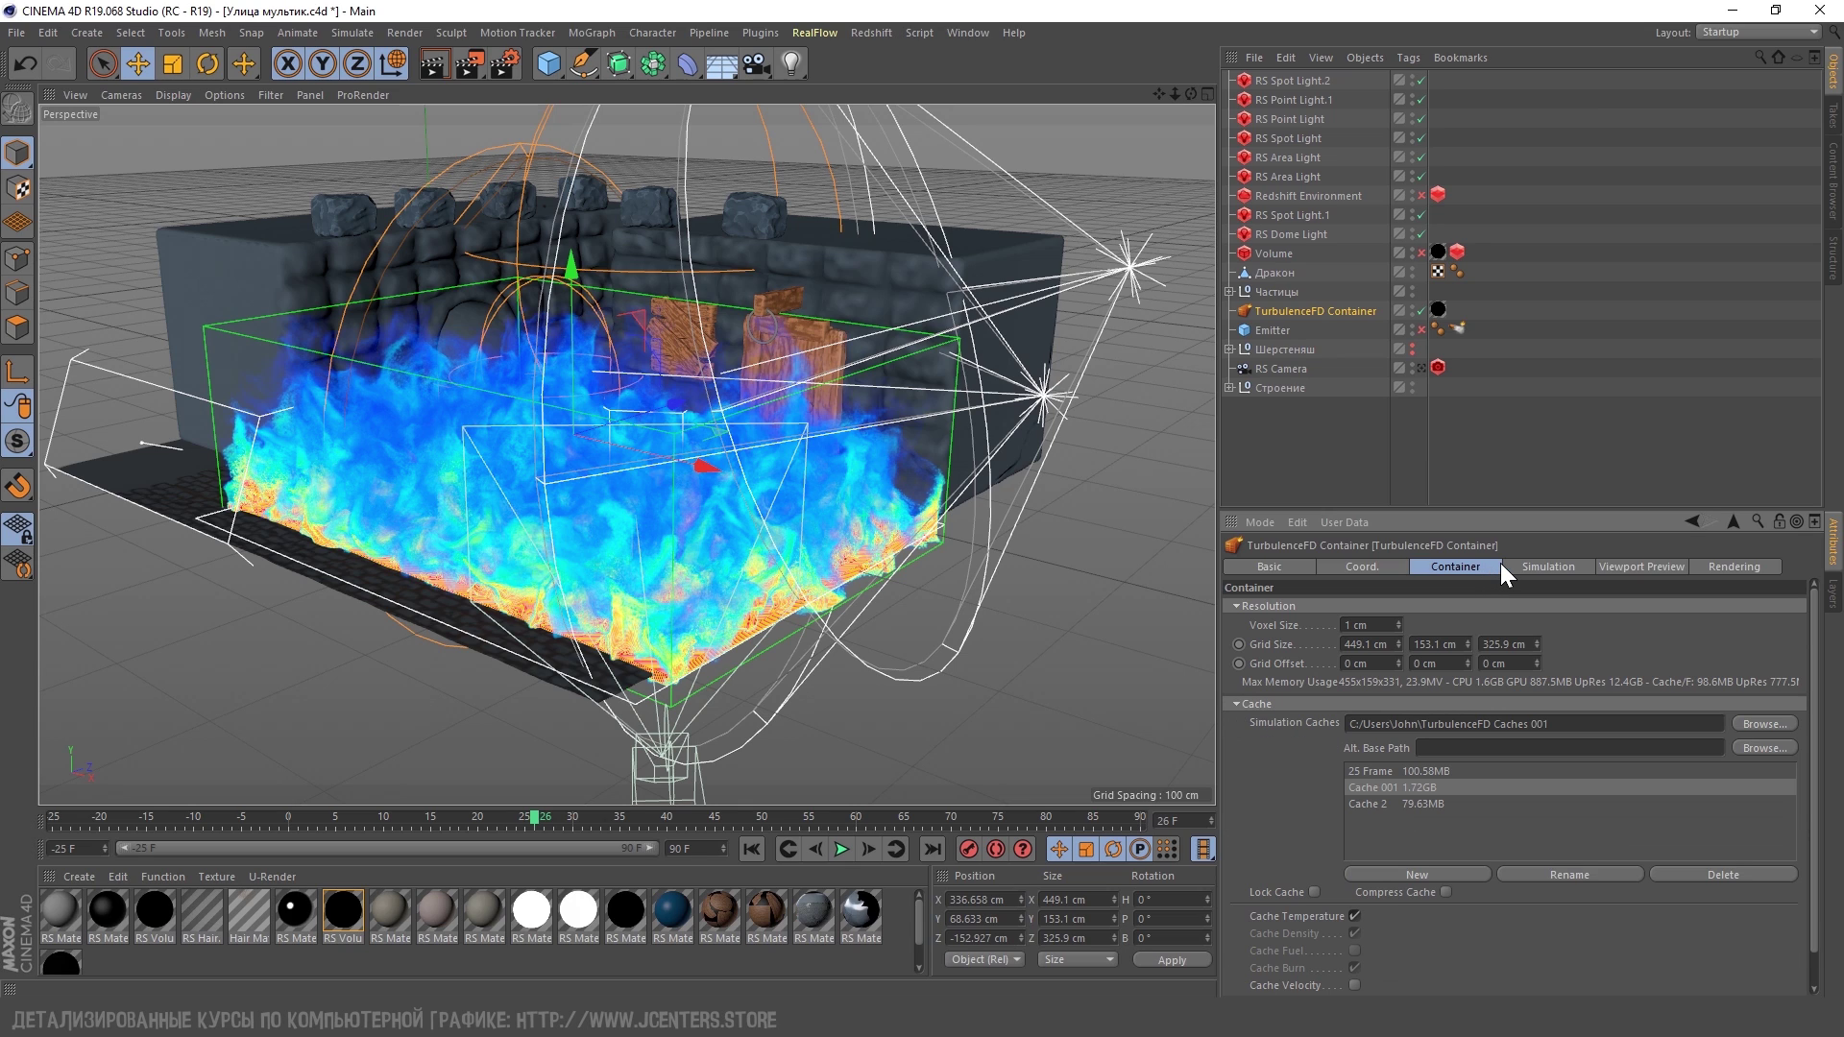
left_click(1414, 306)
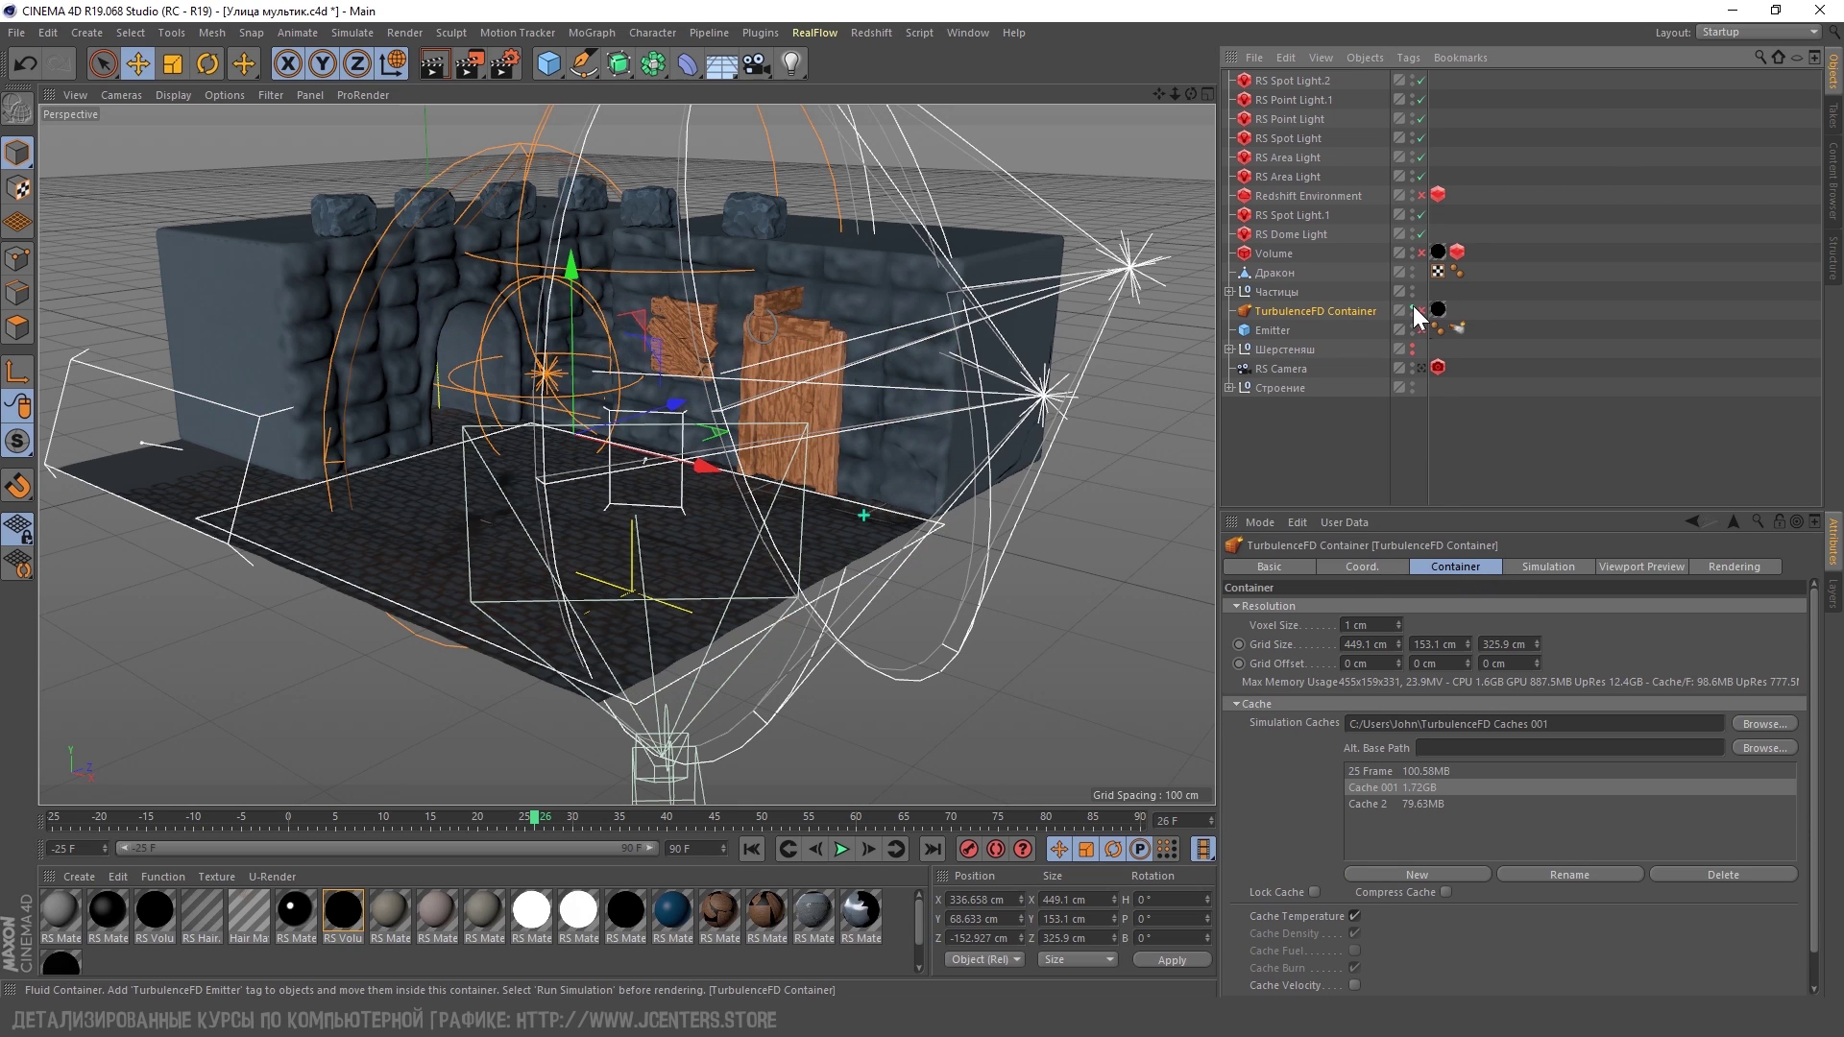
Switch the Volume fog back on and expand its Display settings
left_click(1299, 256)
left_click(1421, 253)
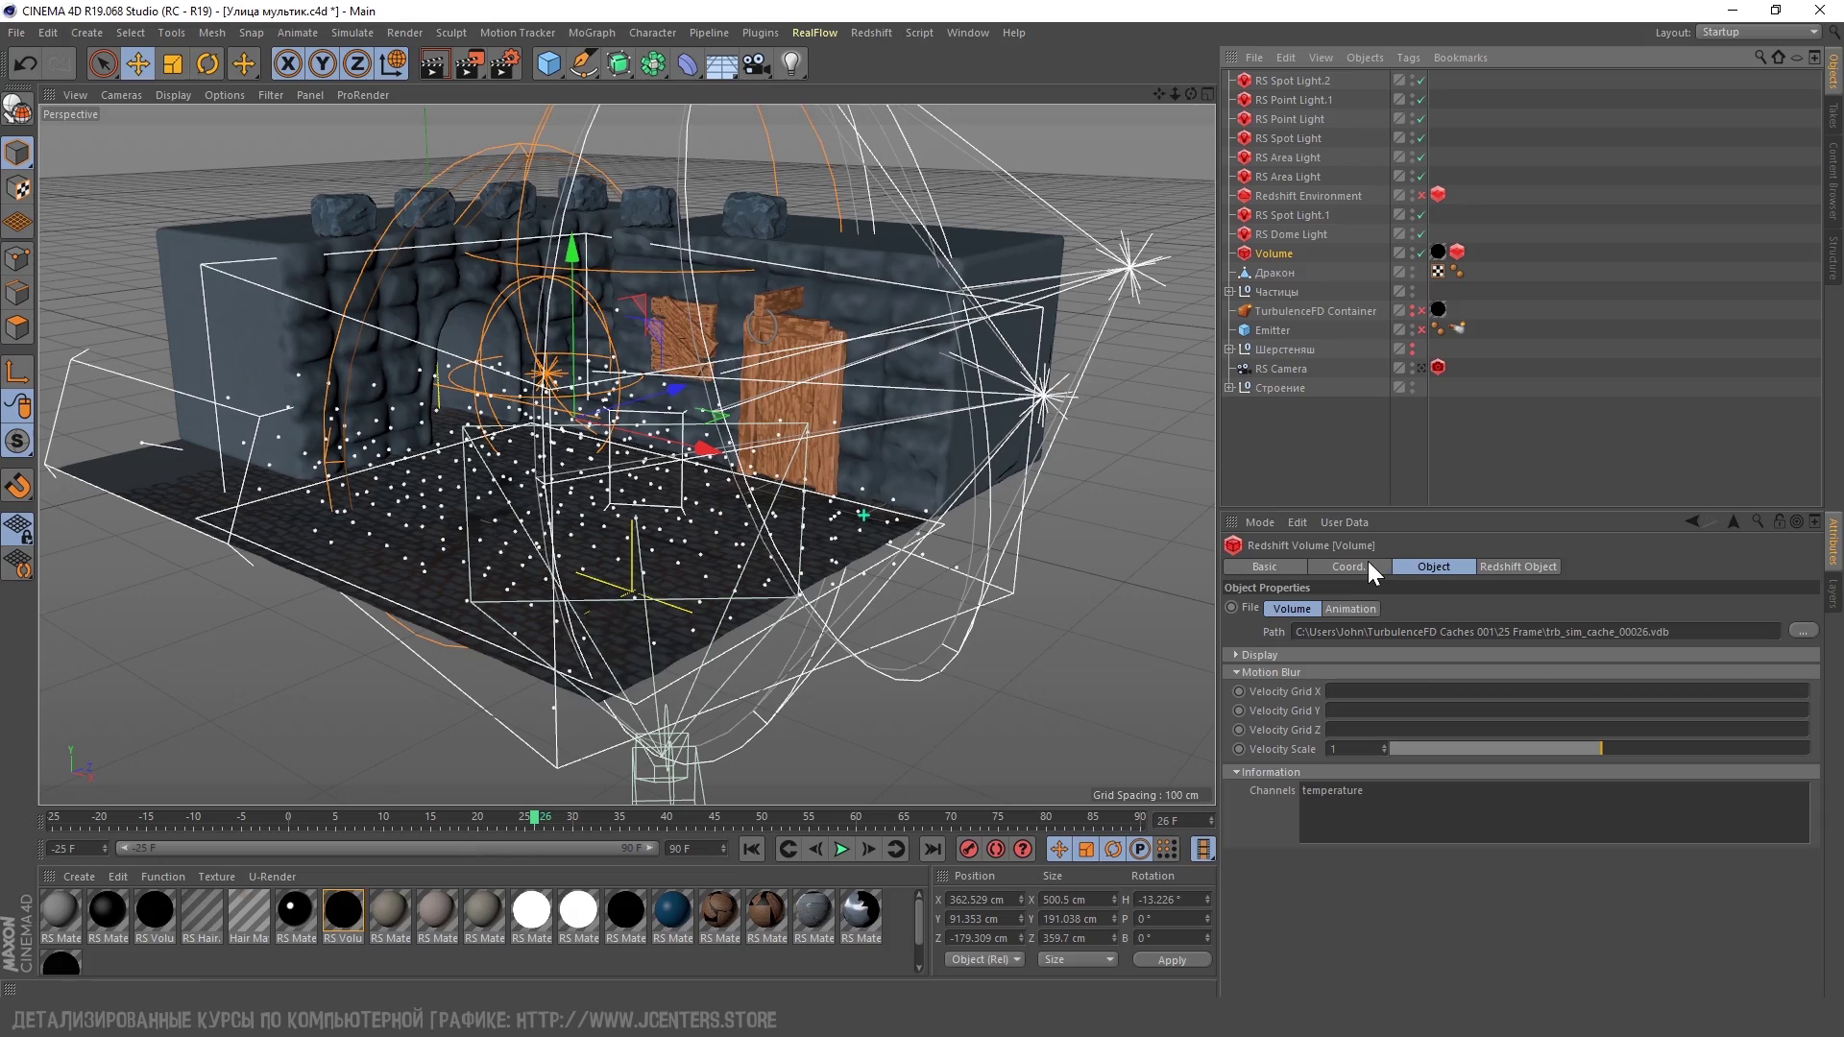
left_click(1297, 654)
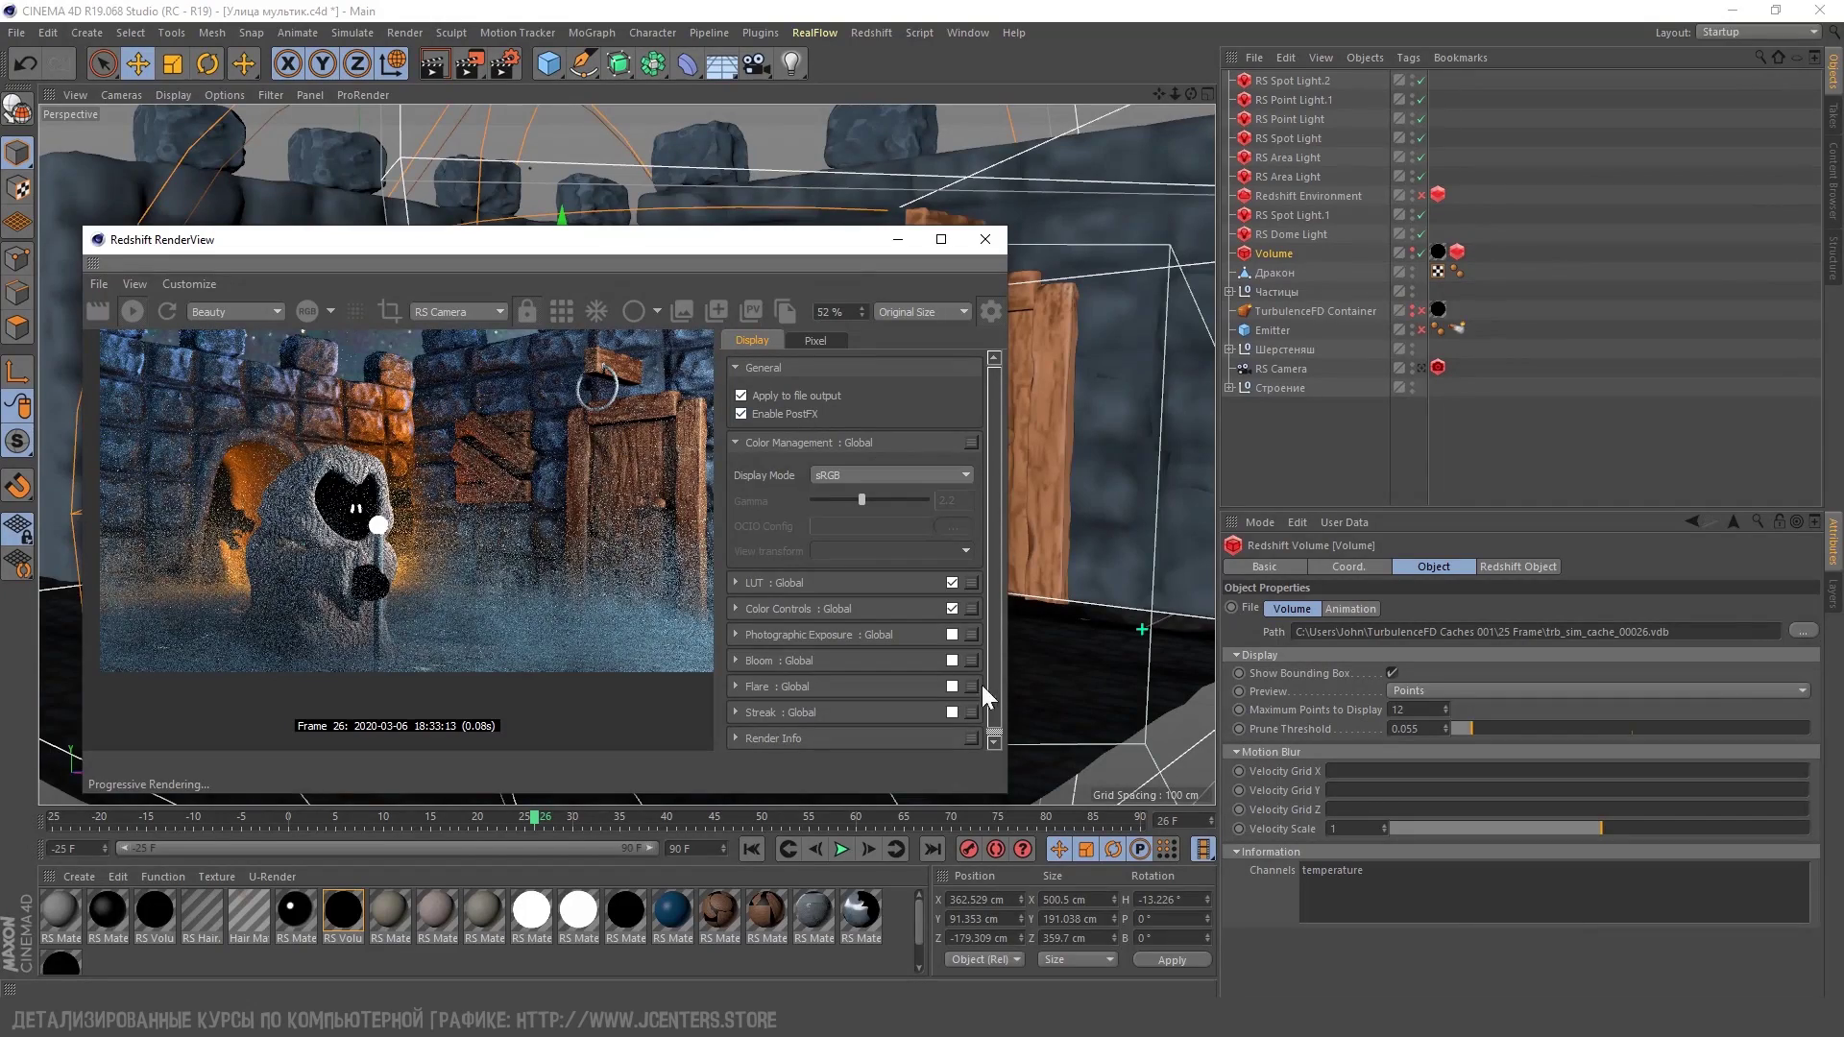
Shrink the render window to the image, then expand and select the Частицы group
left_click(991, 311)
left_click_drag(1006, 567, 780, 567)
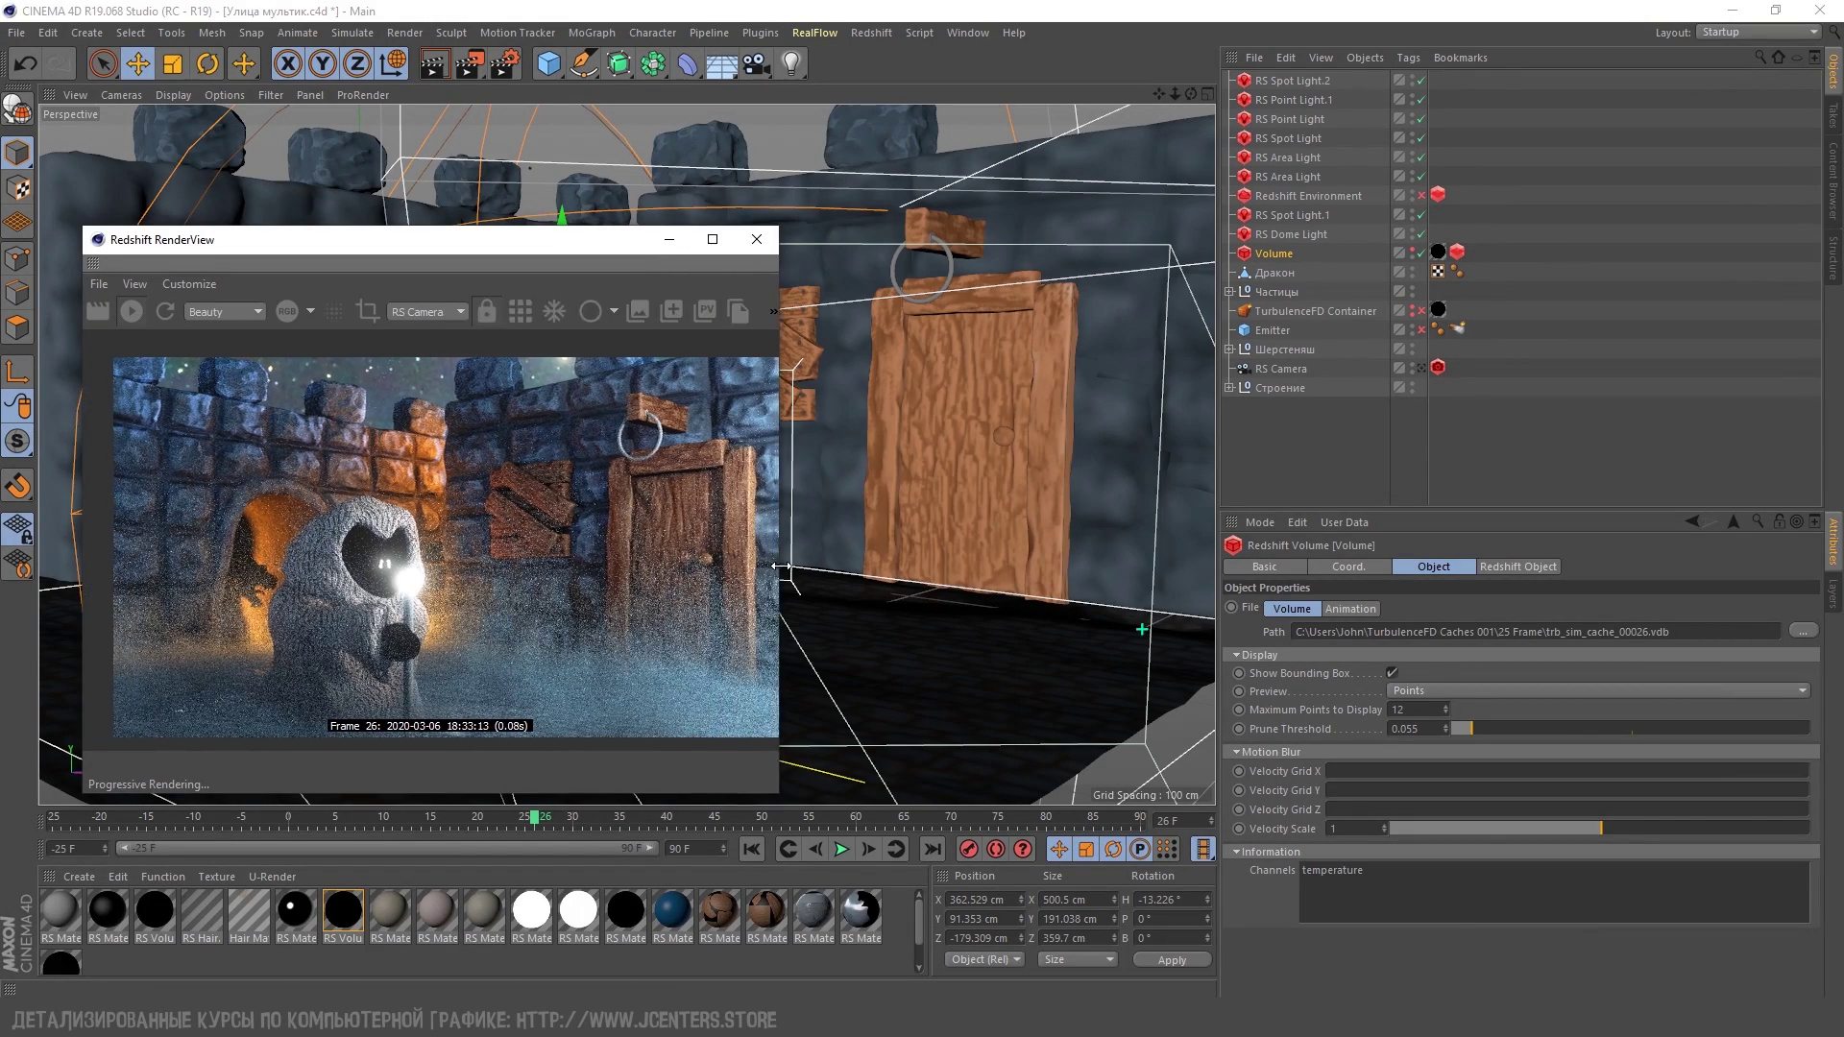
left_click_drag(433, 239, 387, 245)
left_click(1572, 343)
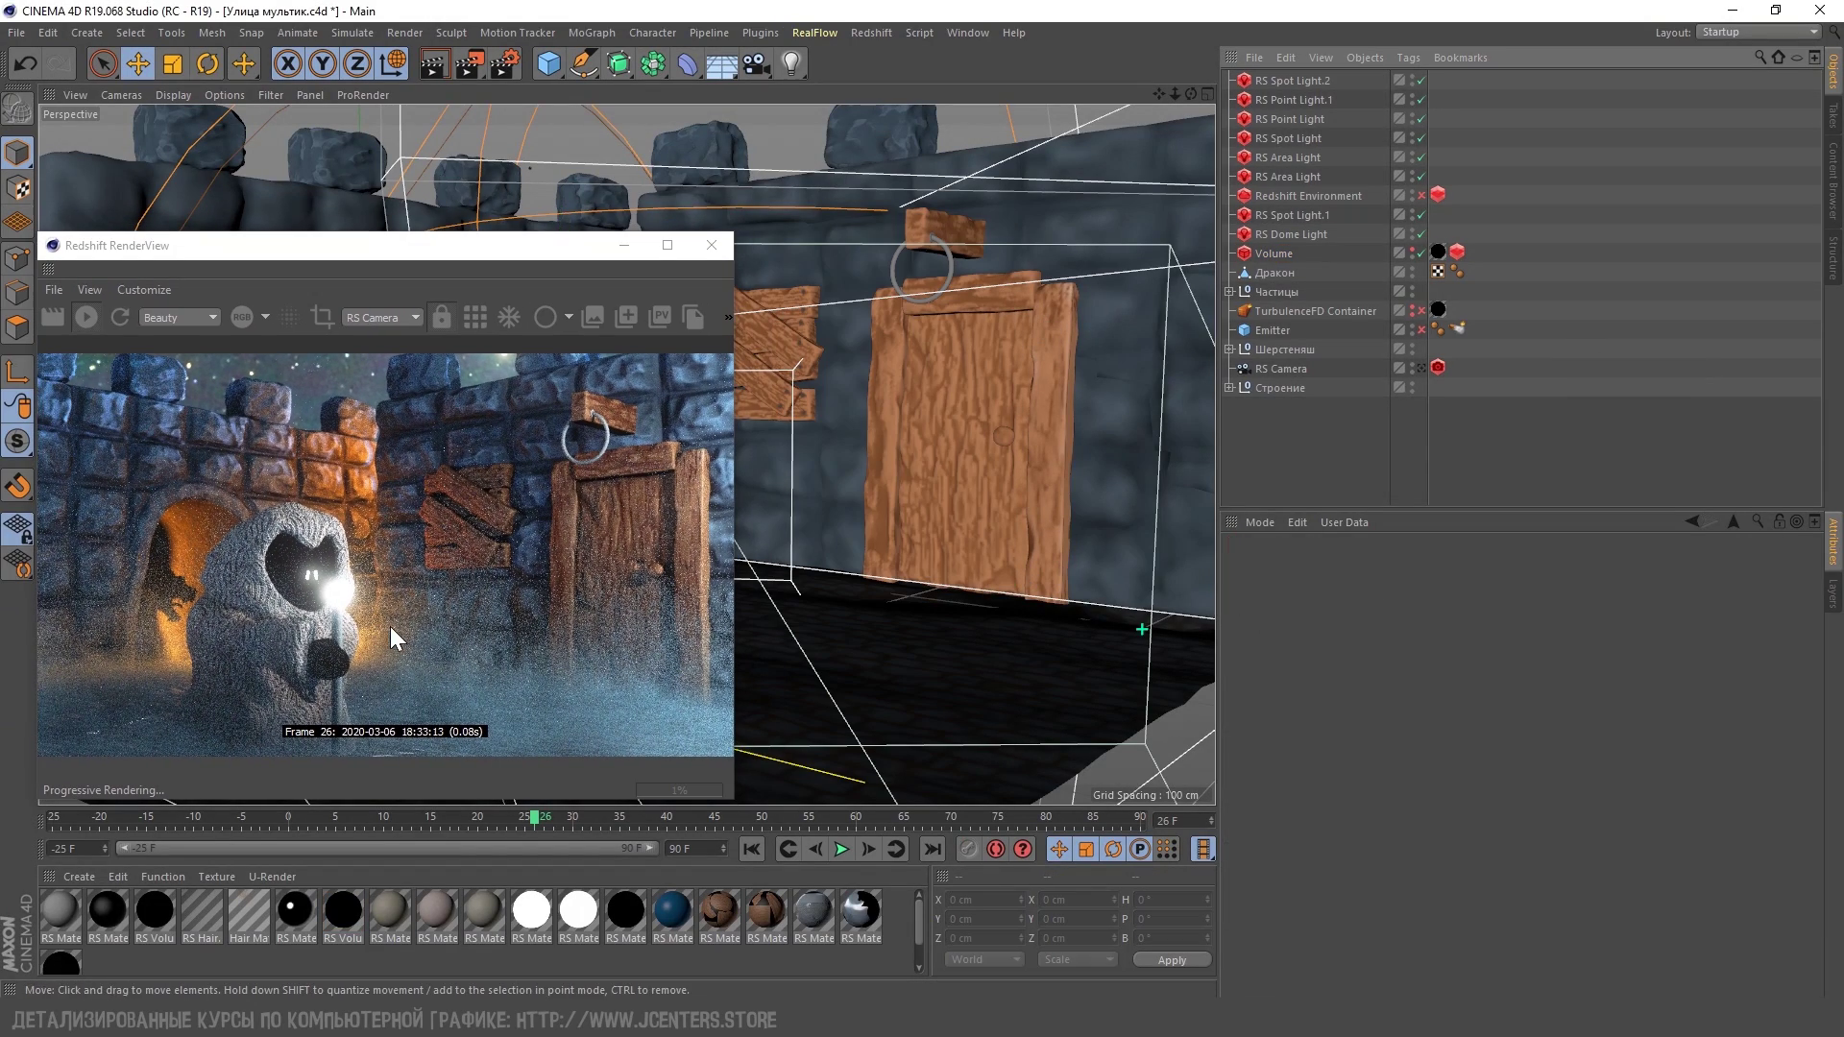
left_click_drag(576, 246, 580, 260)
left_click(1229, 291)
left_click(1277, 291)
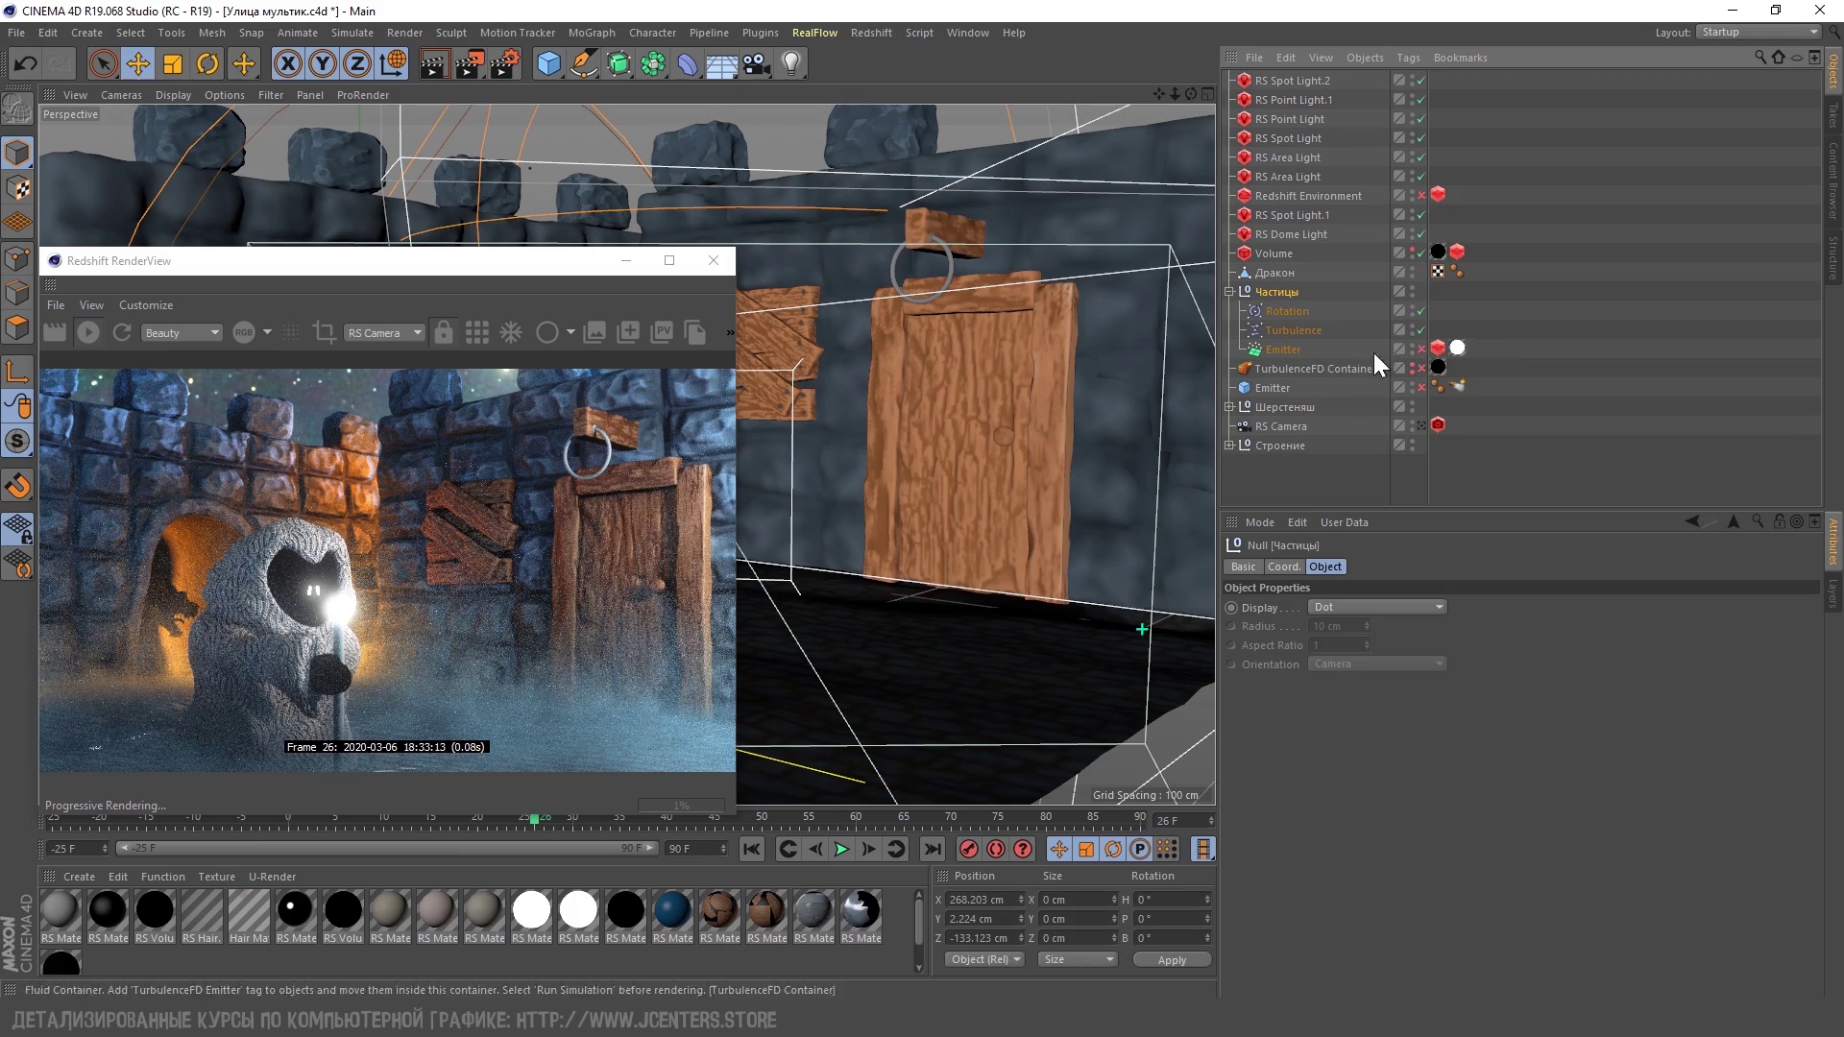
Select the snow particle emitter and play then stop the animation to preview snowfall
left_click(1287, 349)
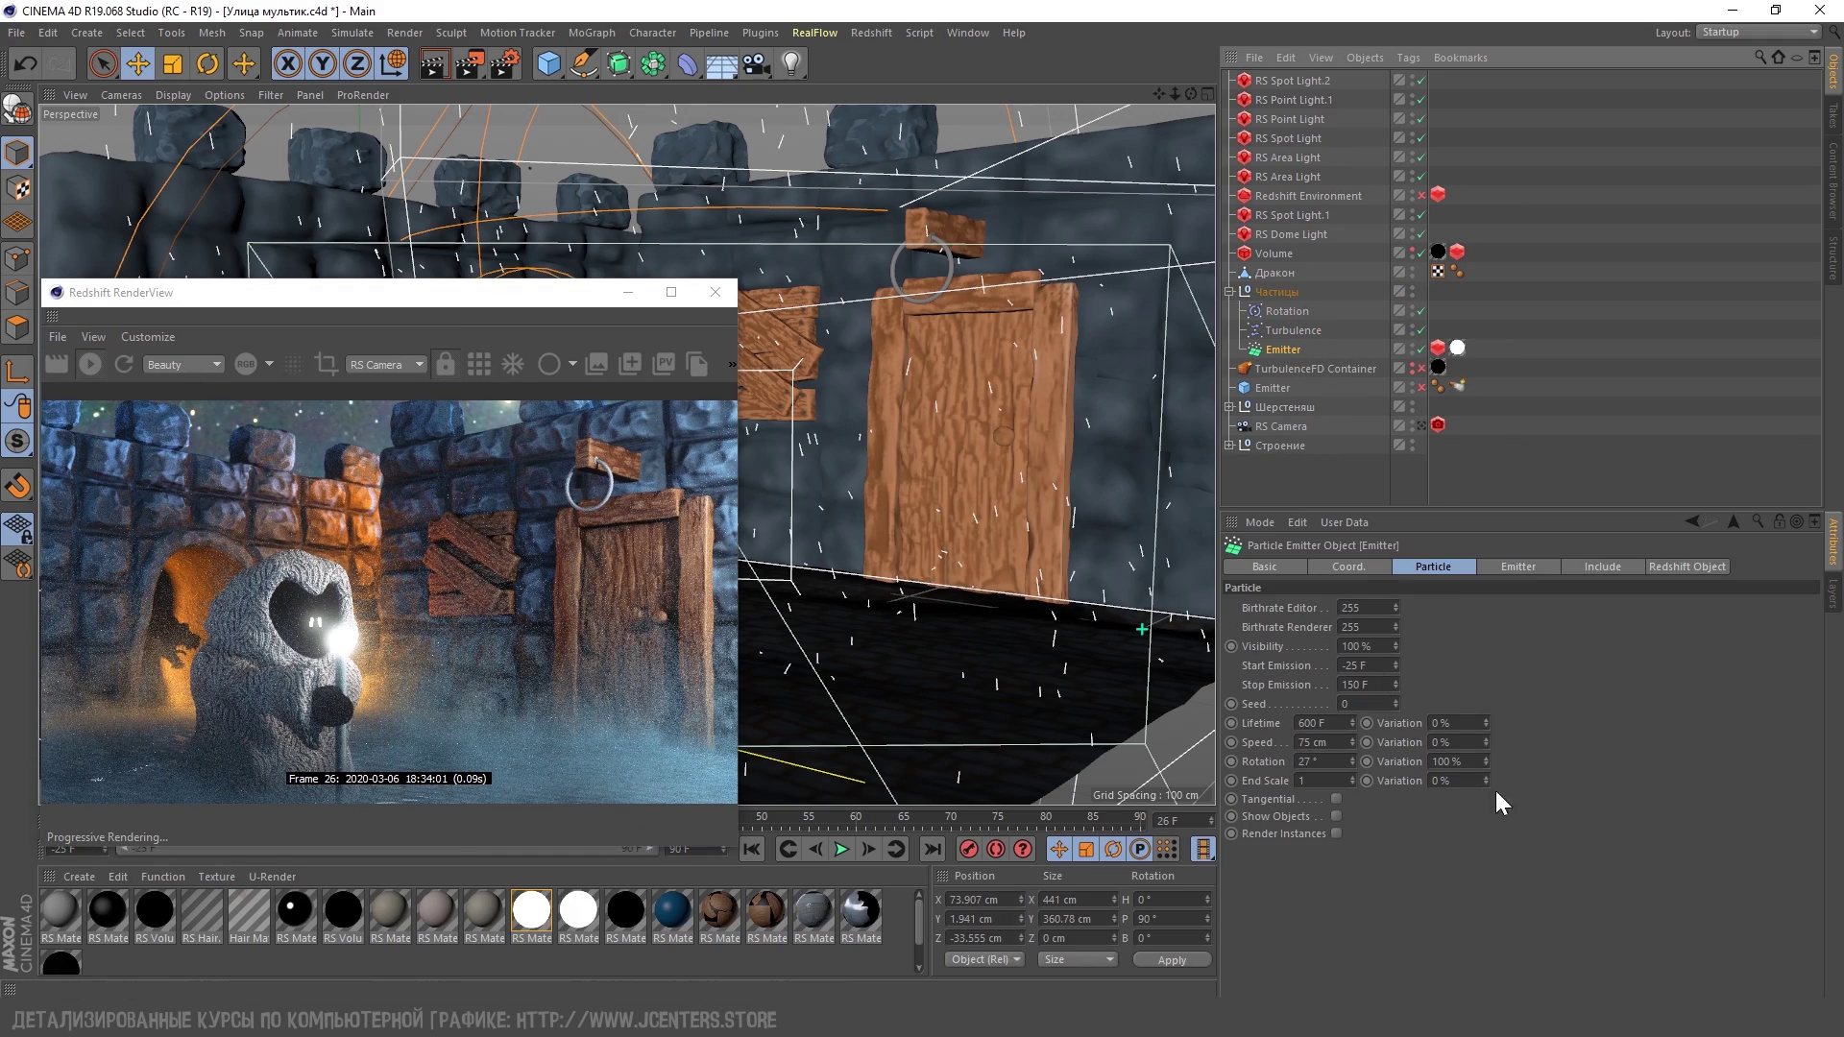
left_click_drag(576, 302, 623, 326)
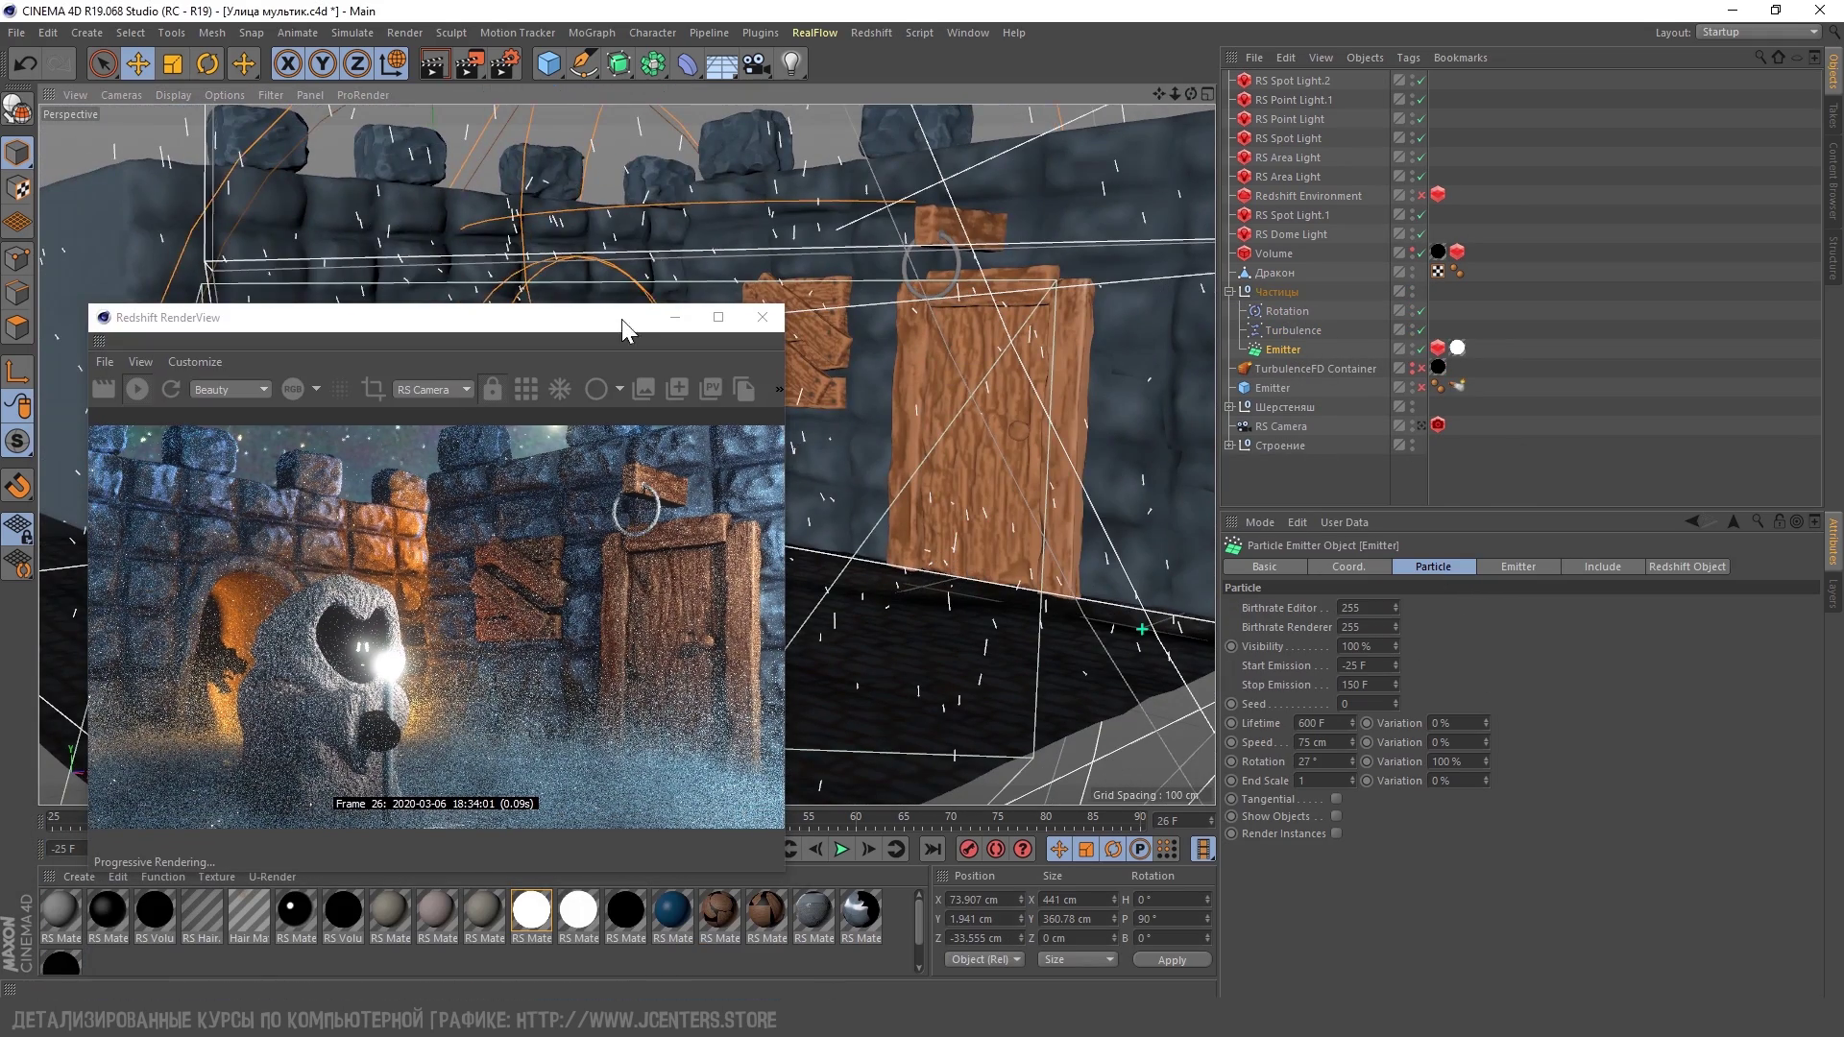
left_click(54, 823)
left_click(844, 849)
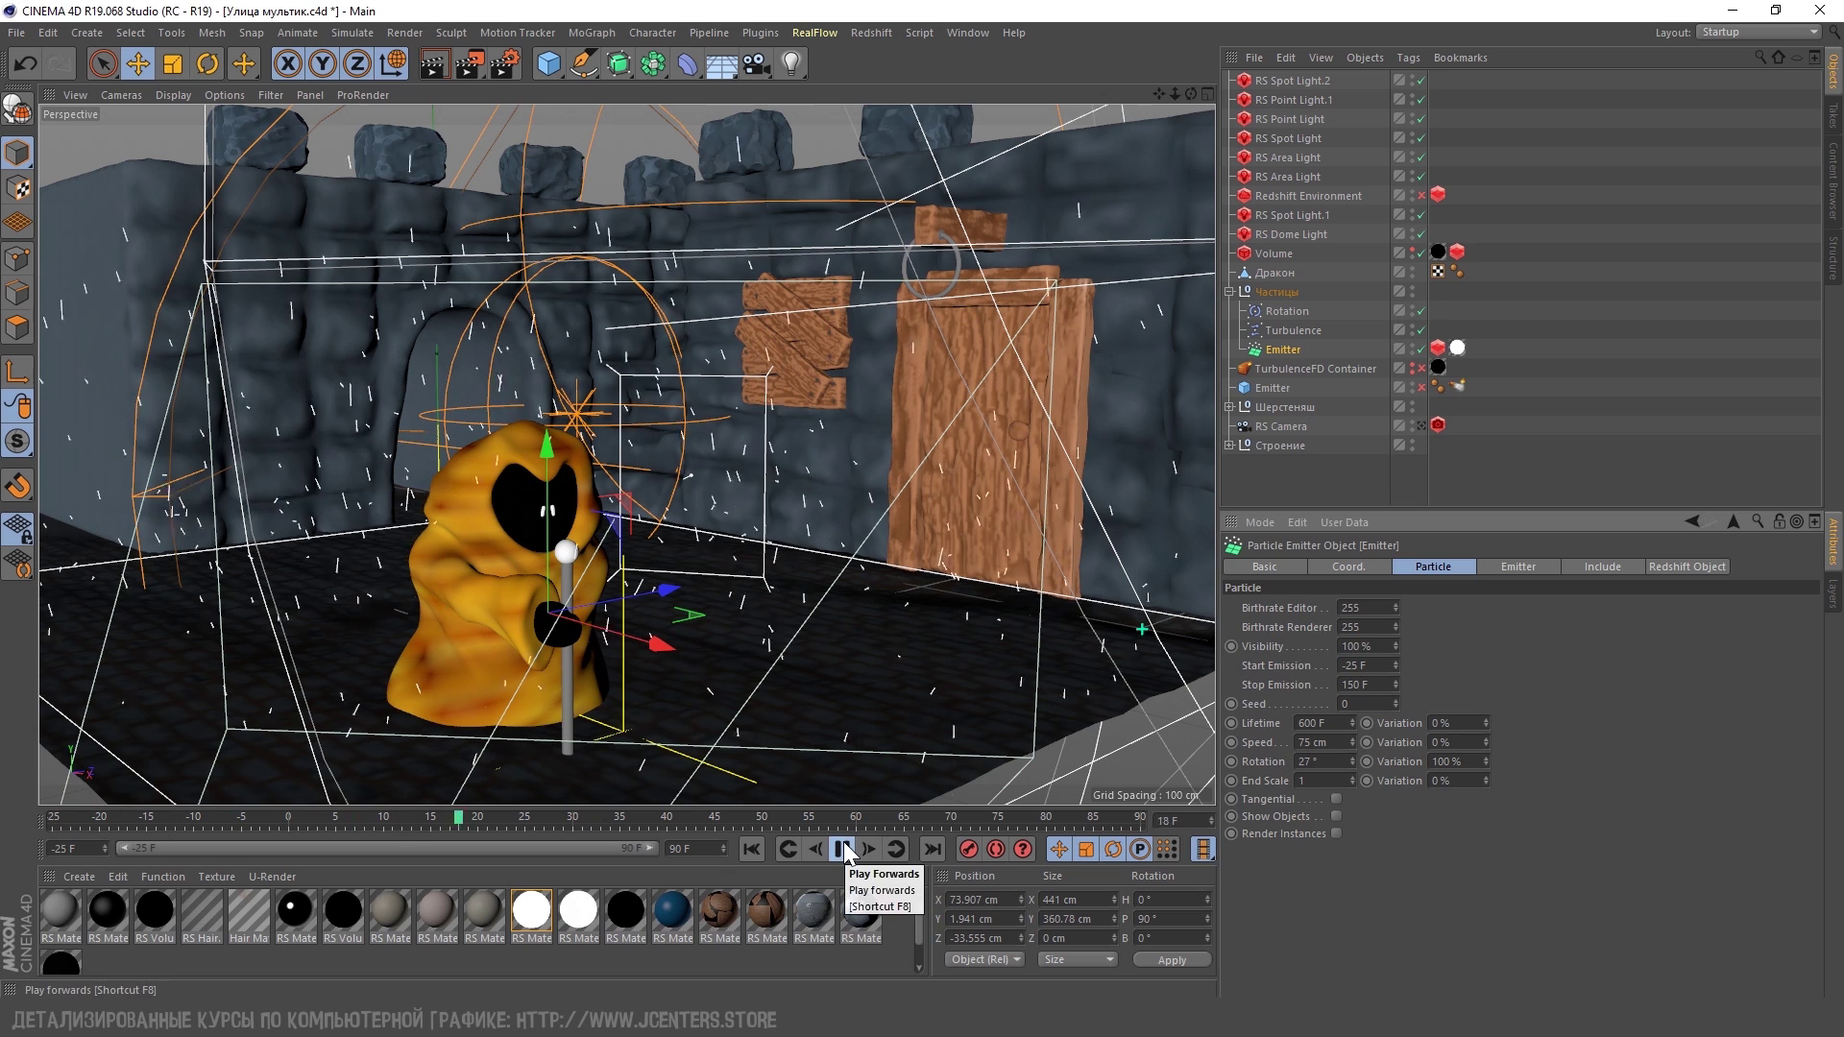
left_click(844, 849)
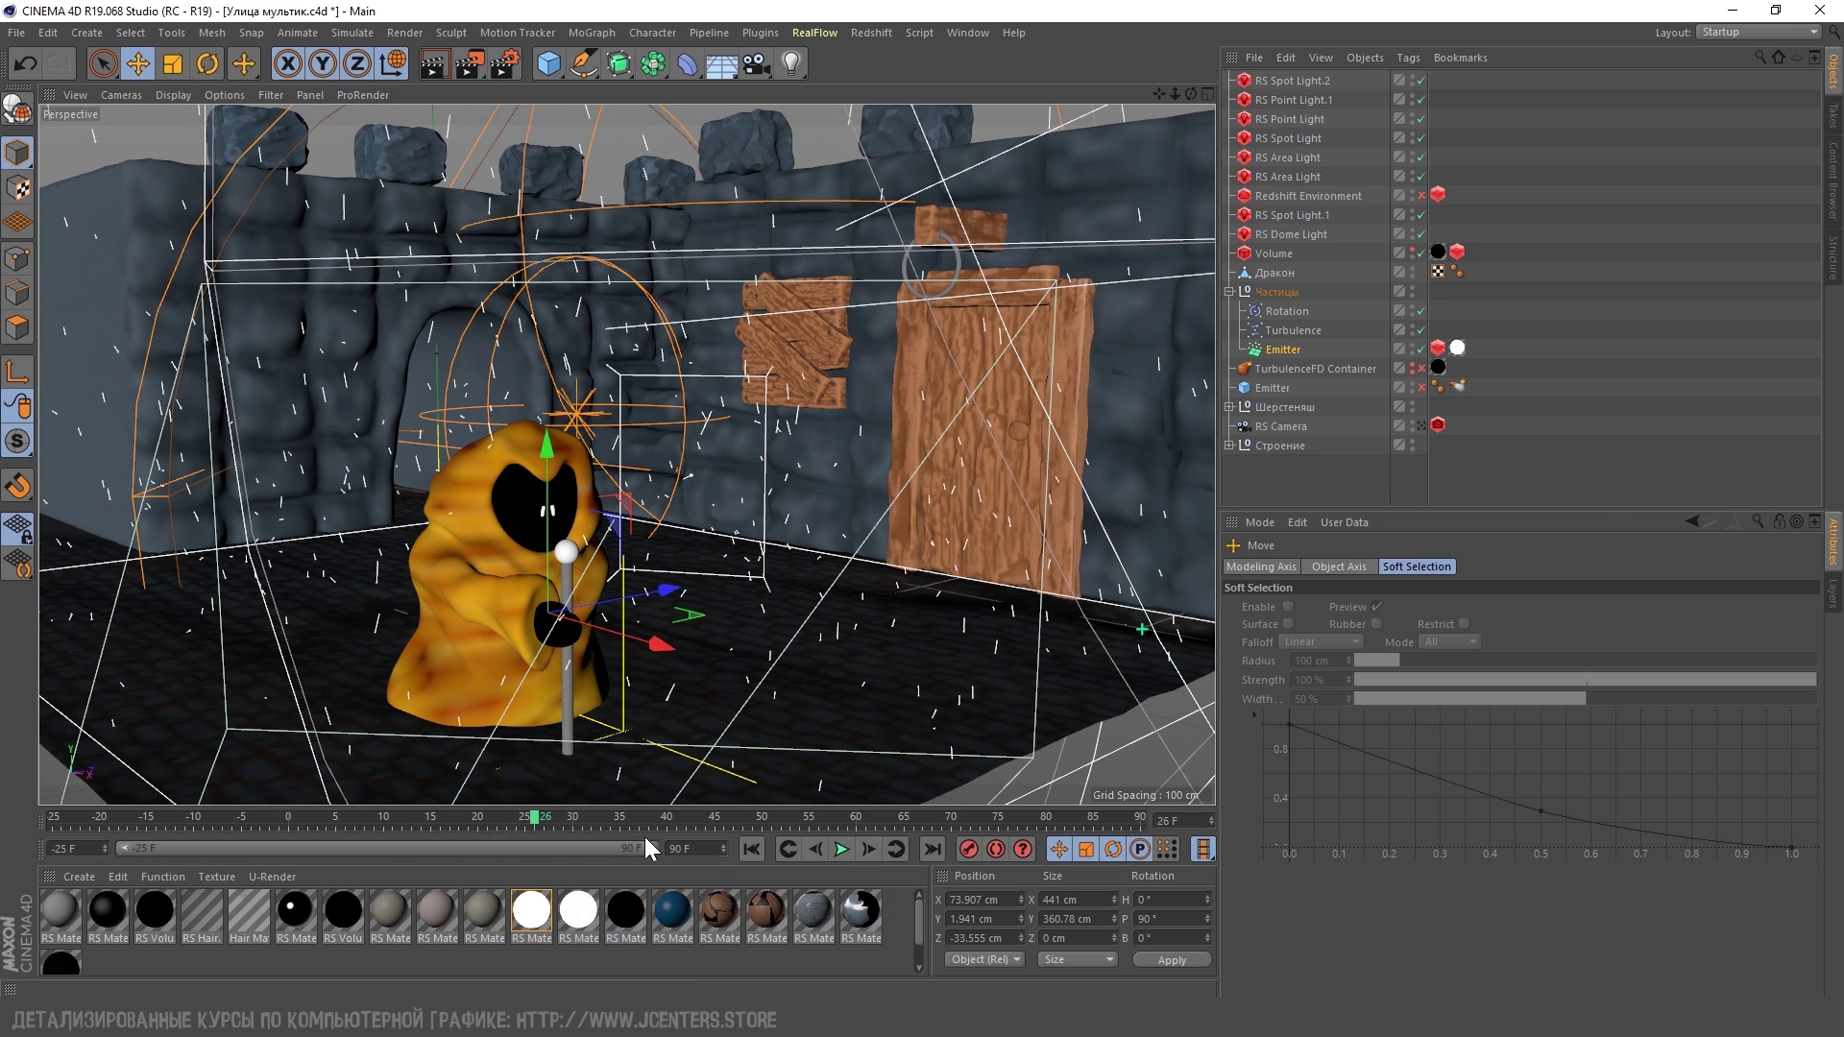
Select the cube emitter, expand Шерстеняш and select its Hair object
left_click(1312, 387)
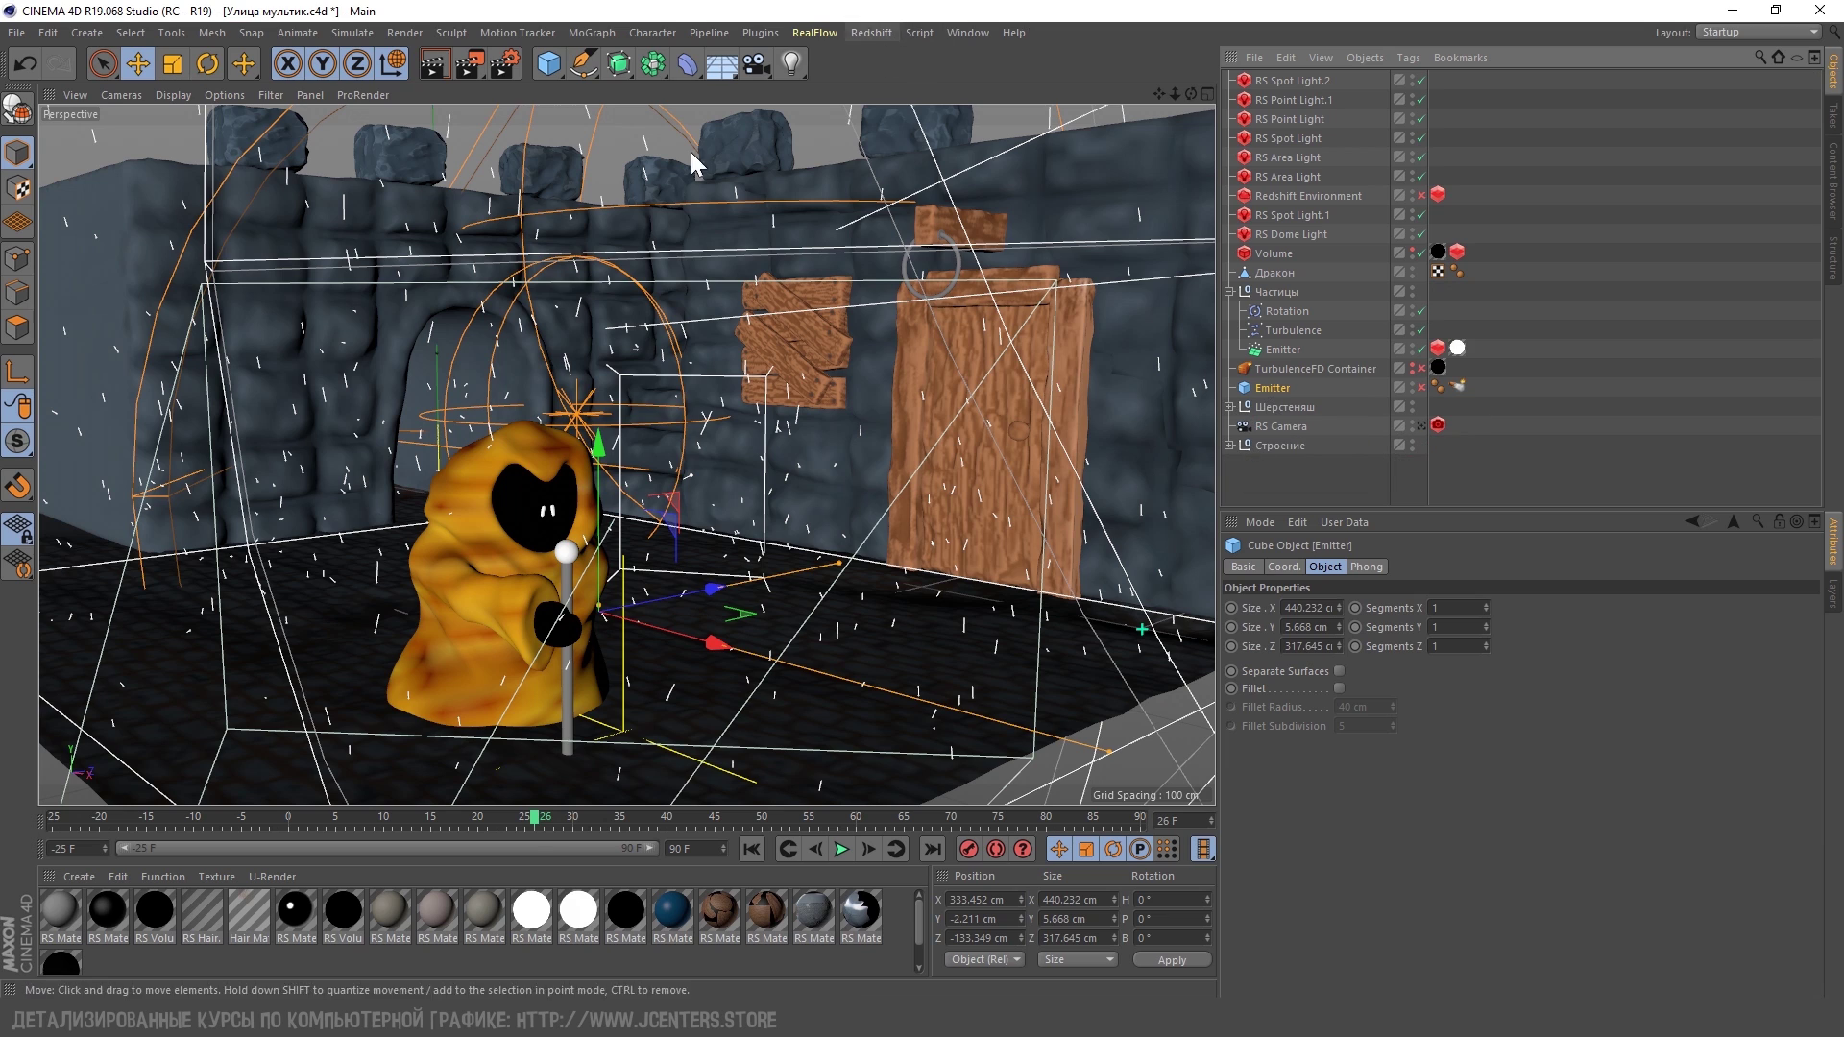
left_click(1230, 407)
left_click(1276, 430)
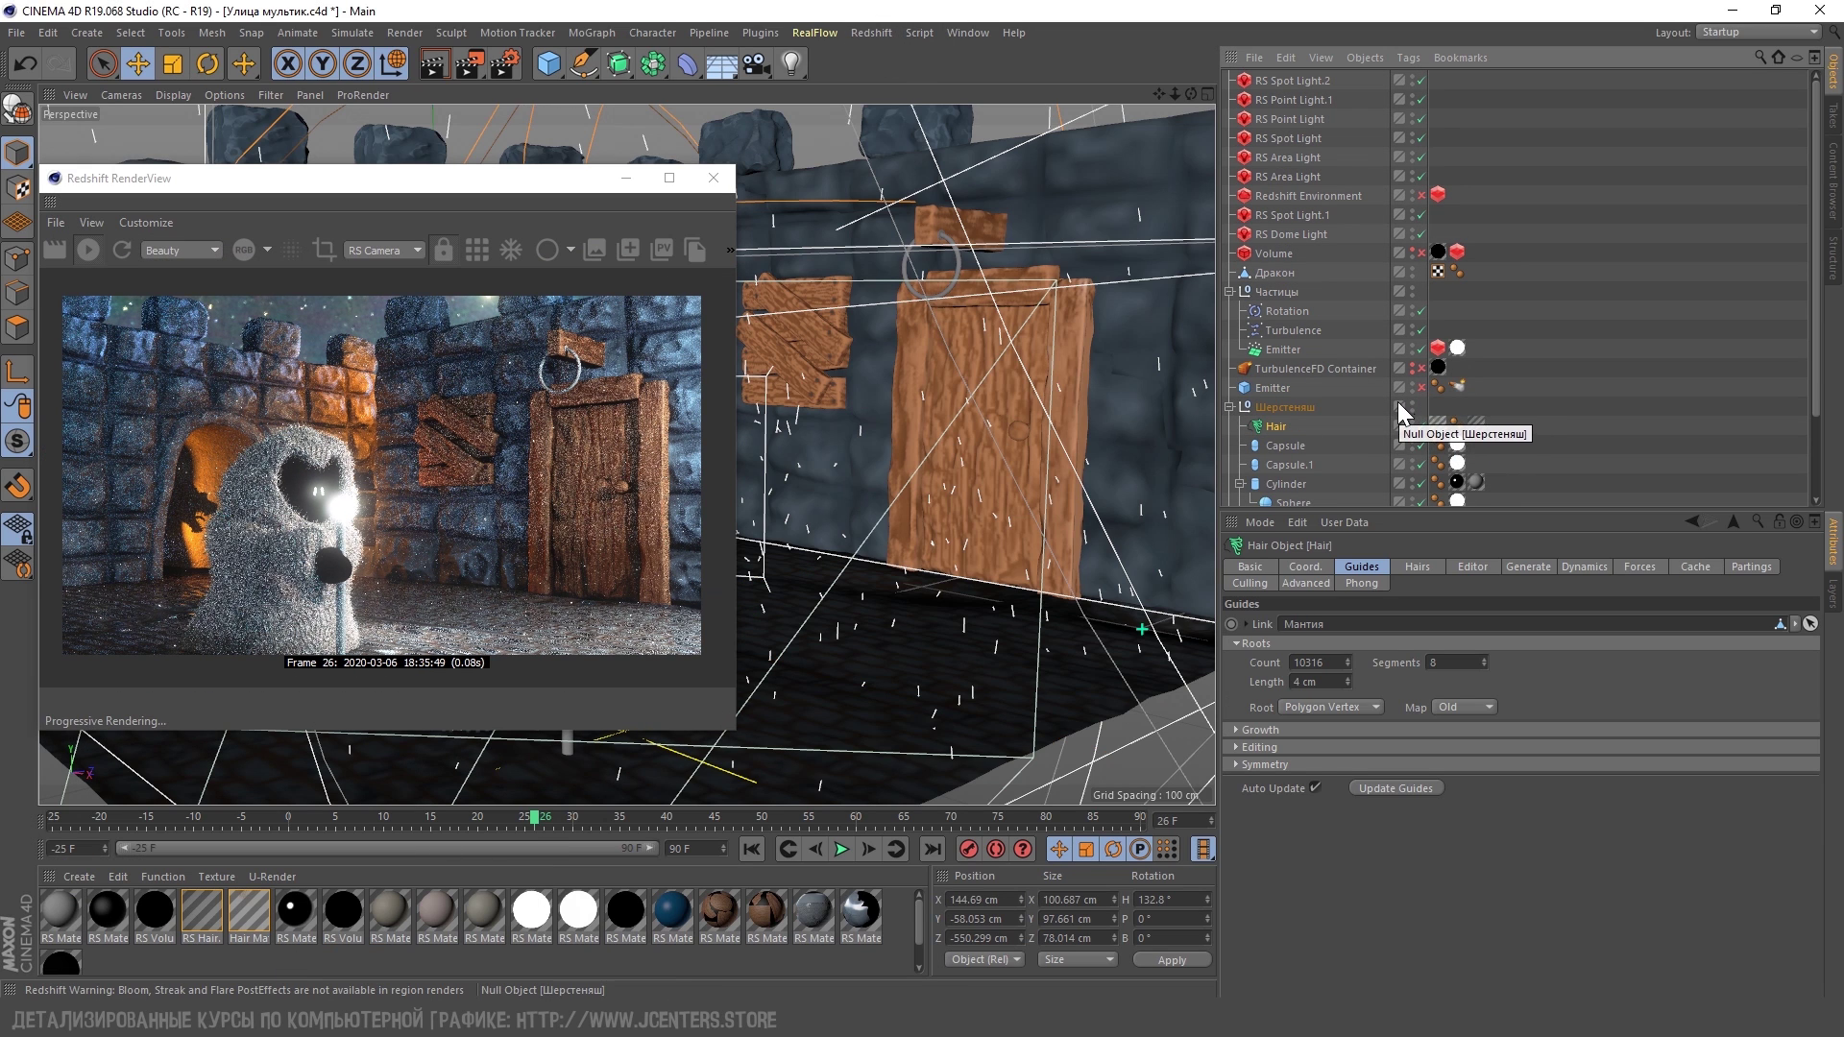
Reposition the render window and frame the view on the hairy character
left_click_drag(490, 189, 493, 181)
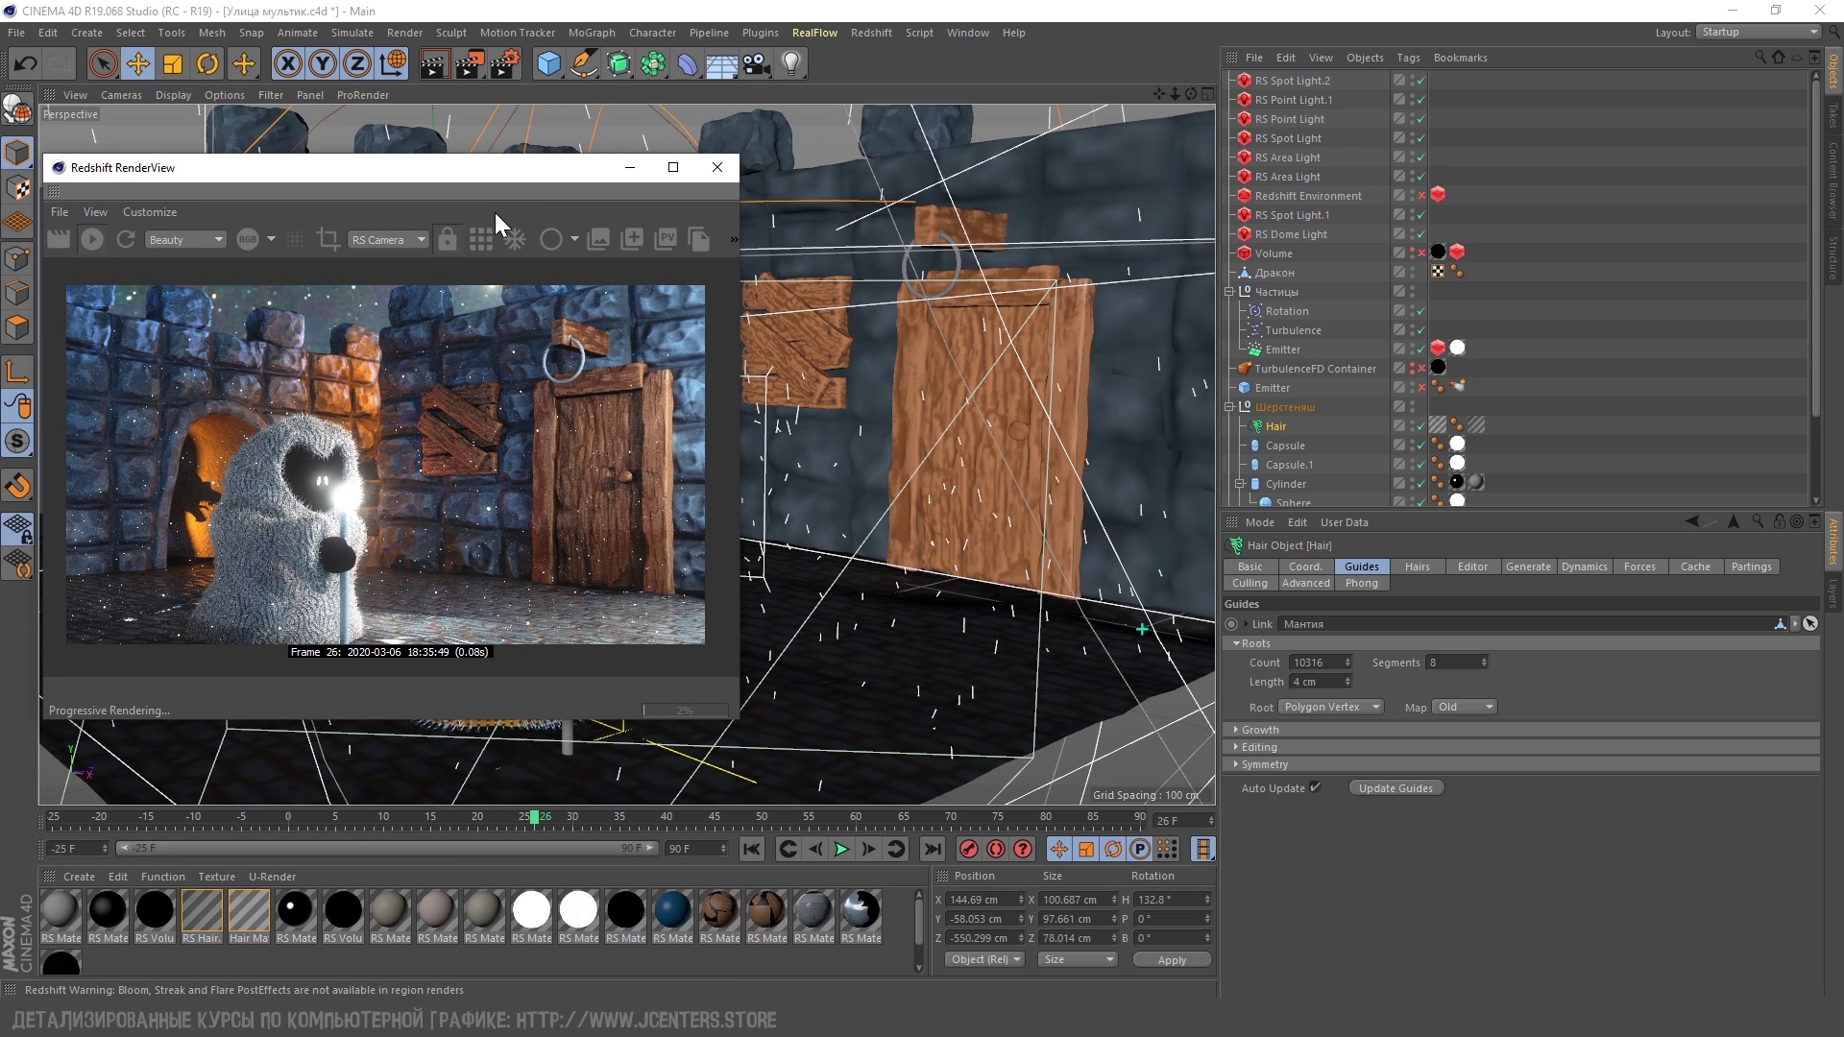
left_click_drag(529, 169, 1172, 214)
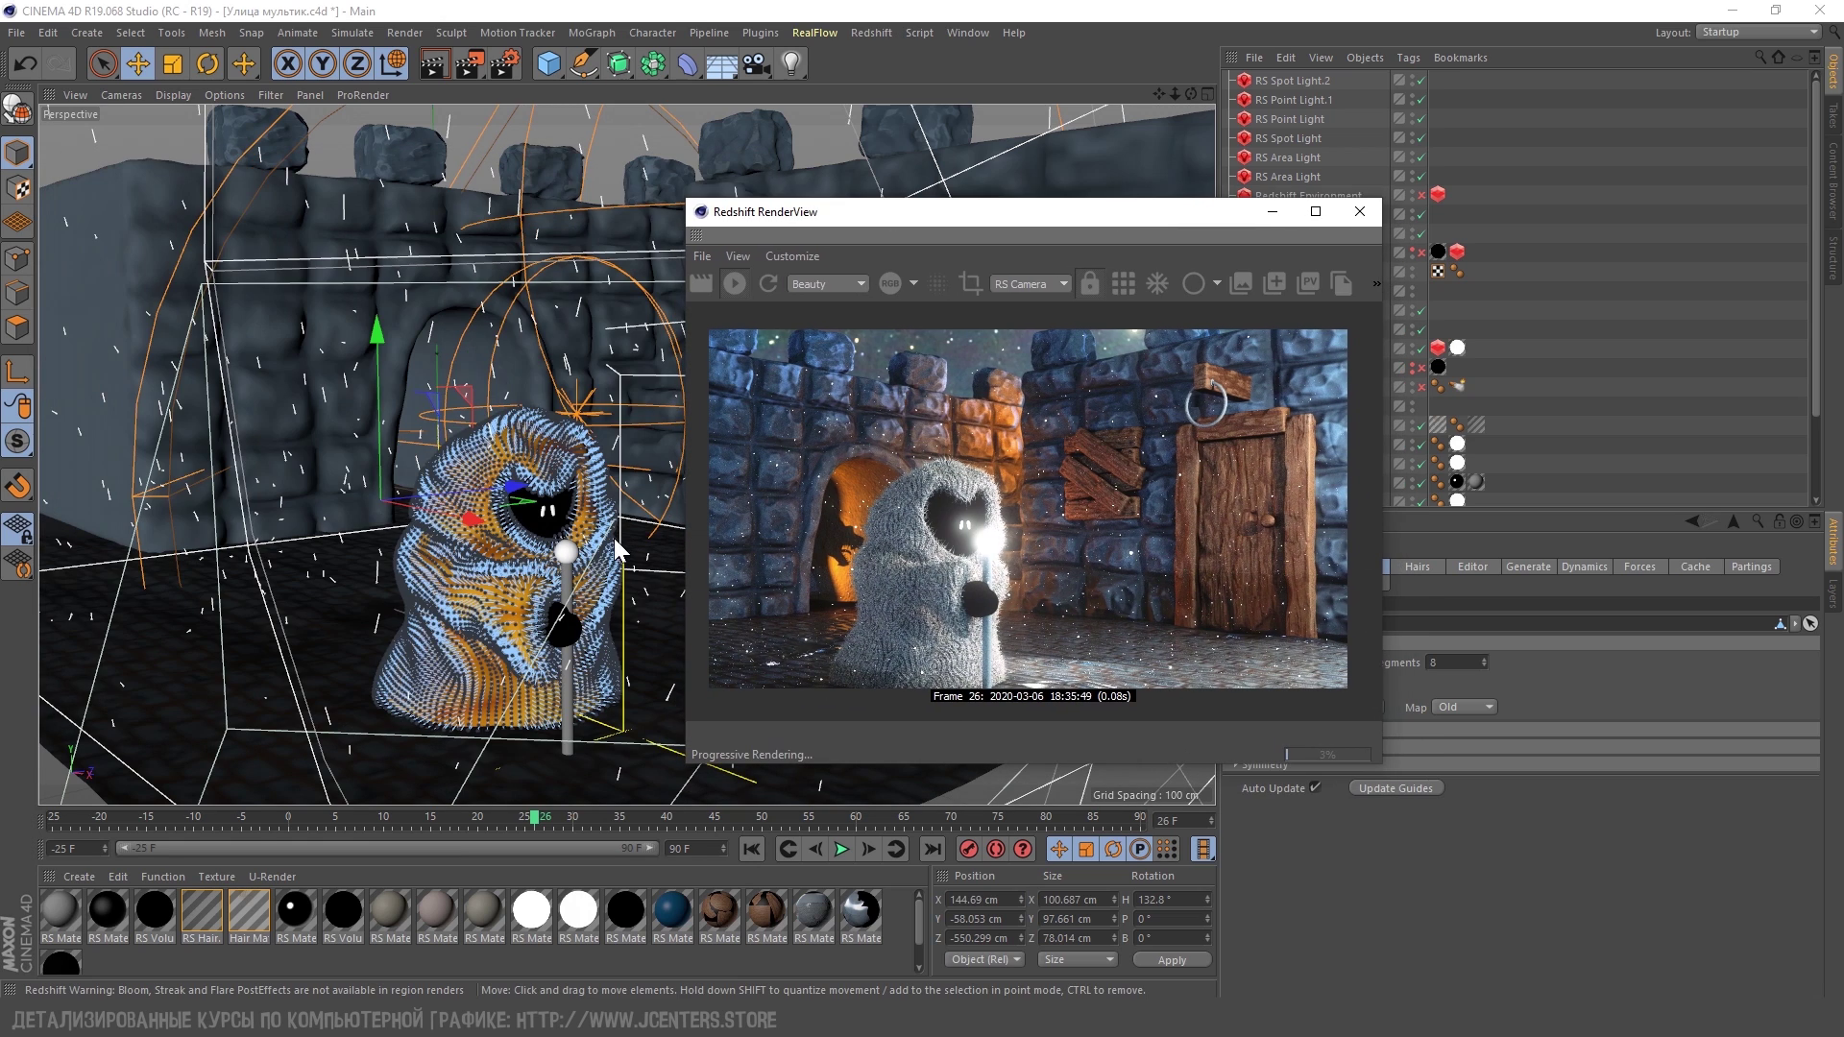
scroll(1483, 396, "down", 2)
key("o")
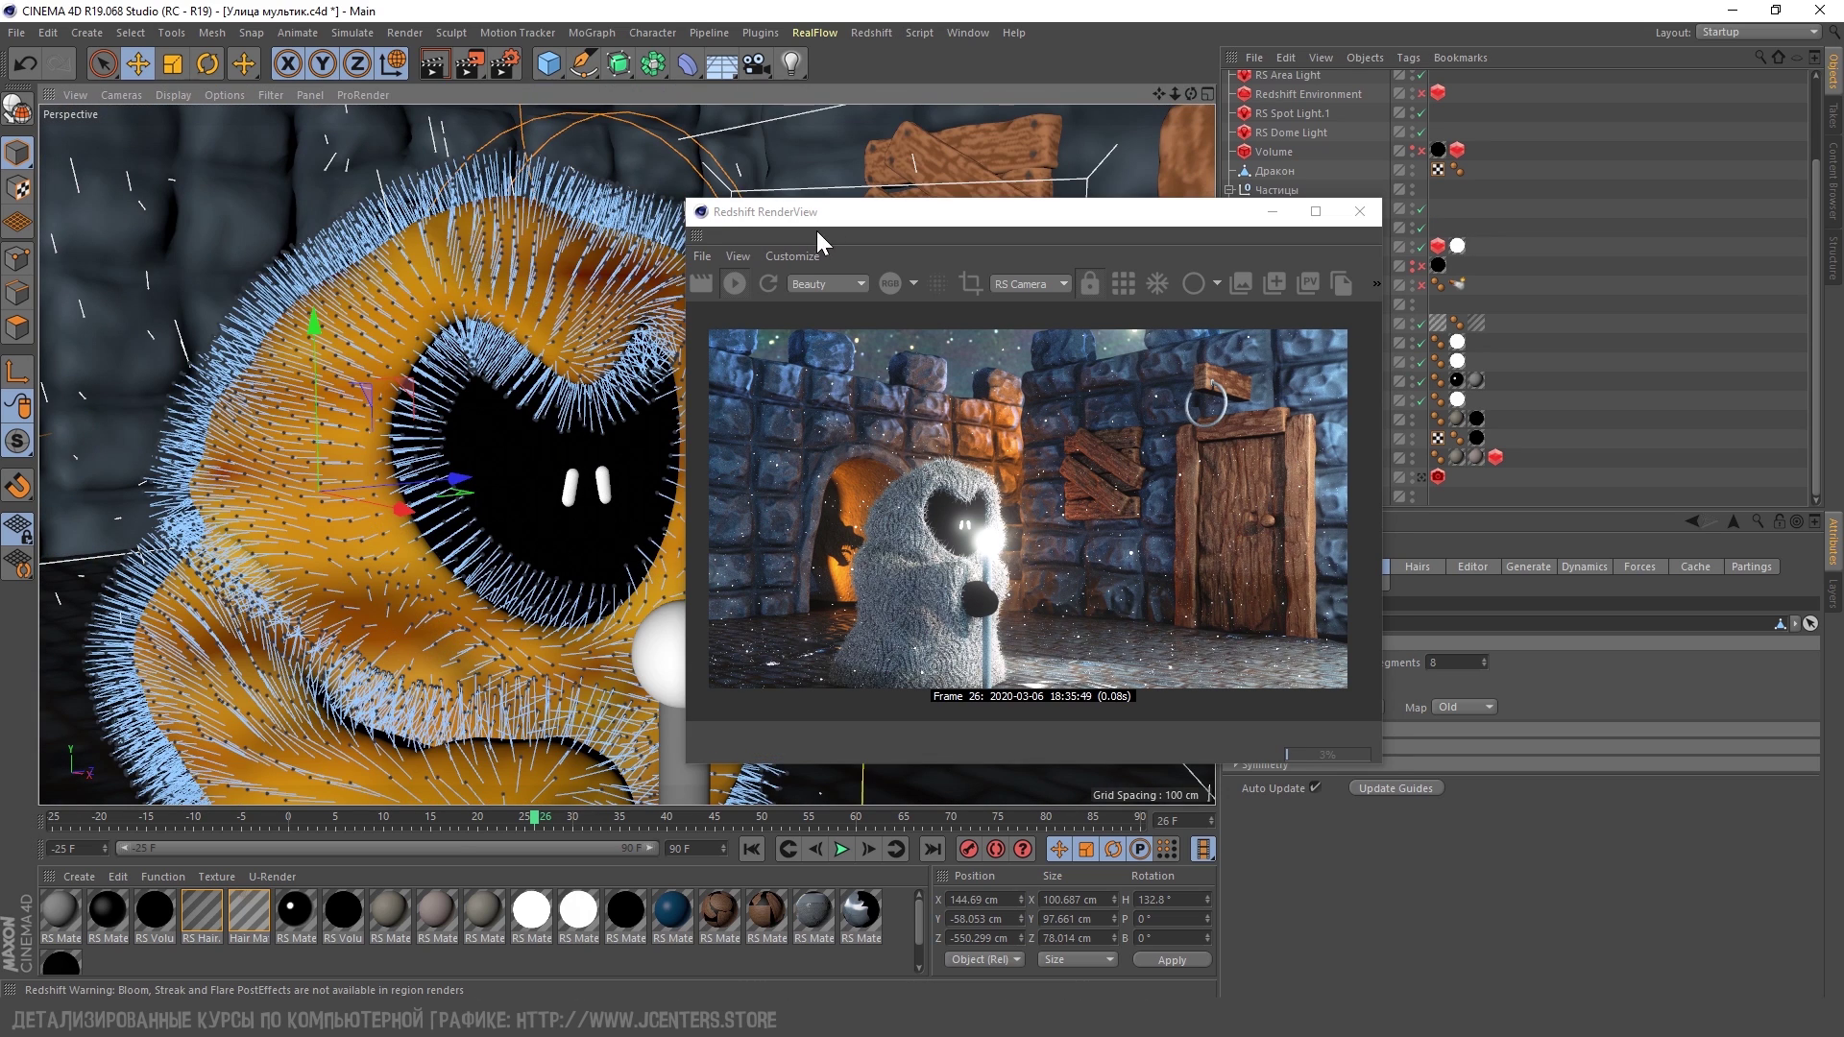
left_click_drag(823, 232, 312, 206)
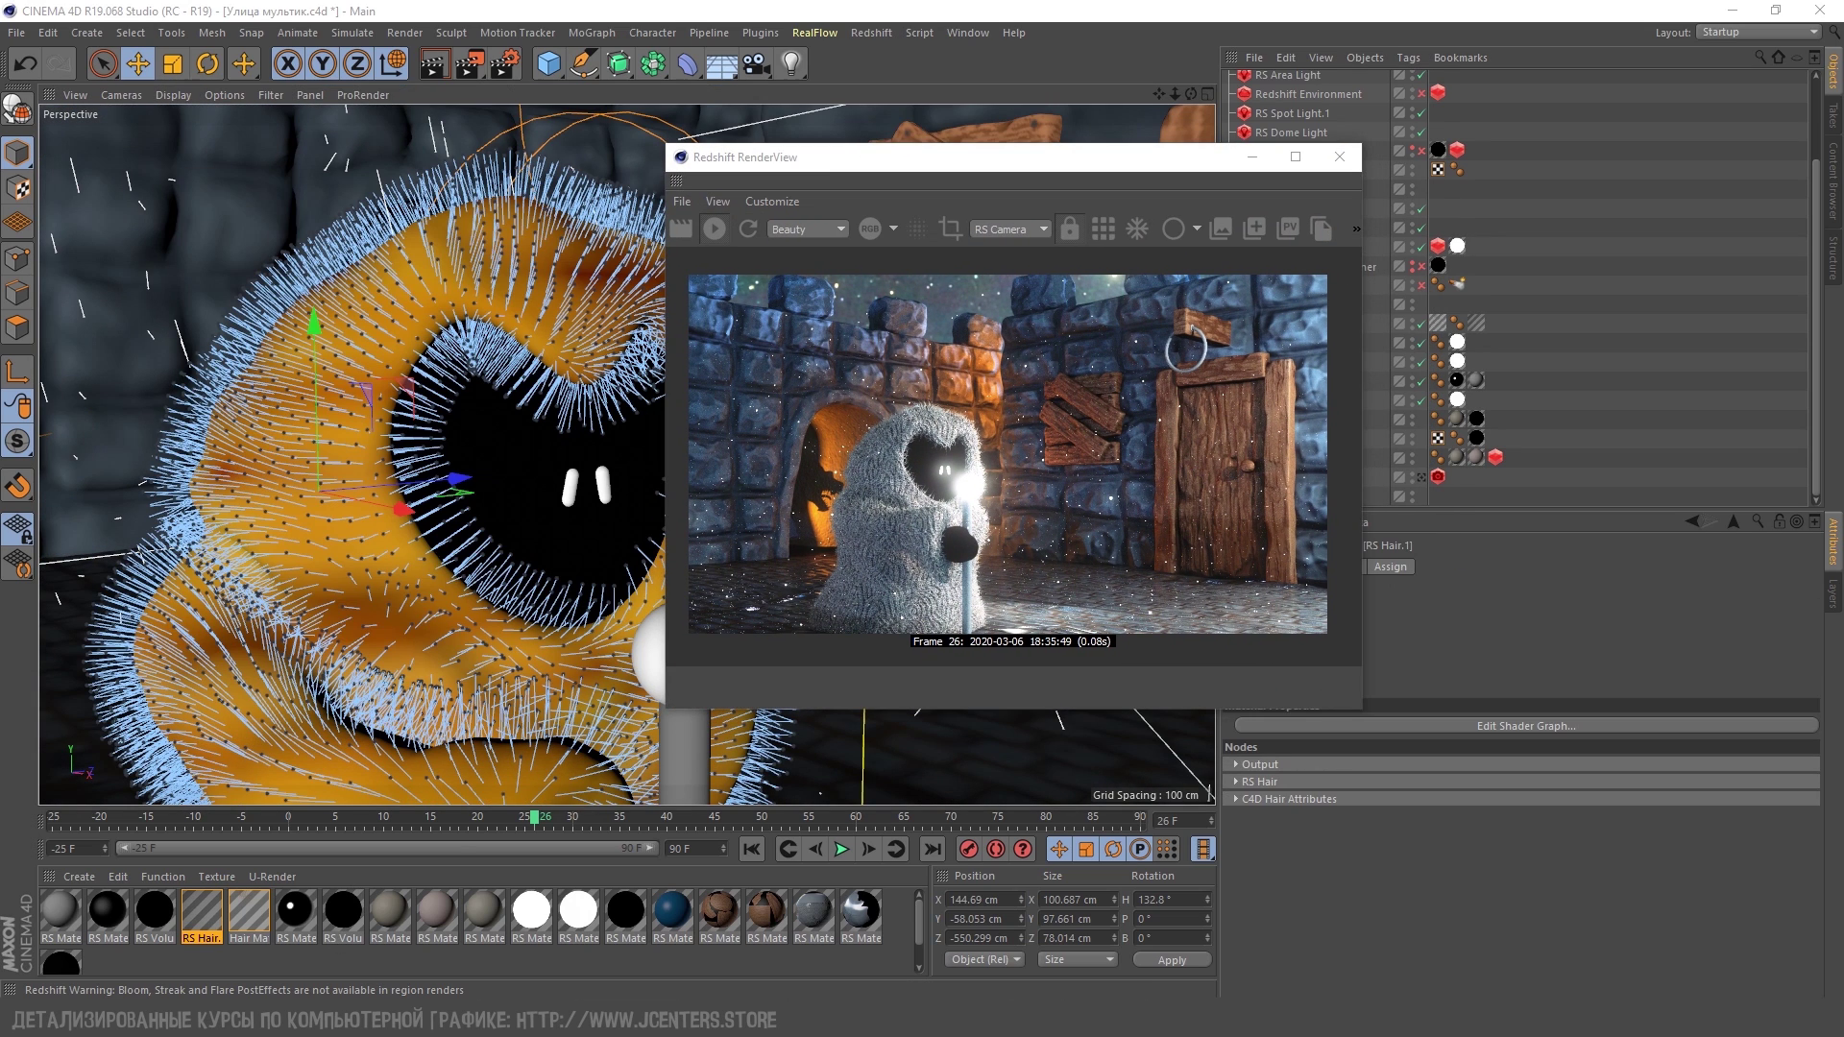
Open Hair Mat and review its Specular and Thickness settings
left_click(259, 928)
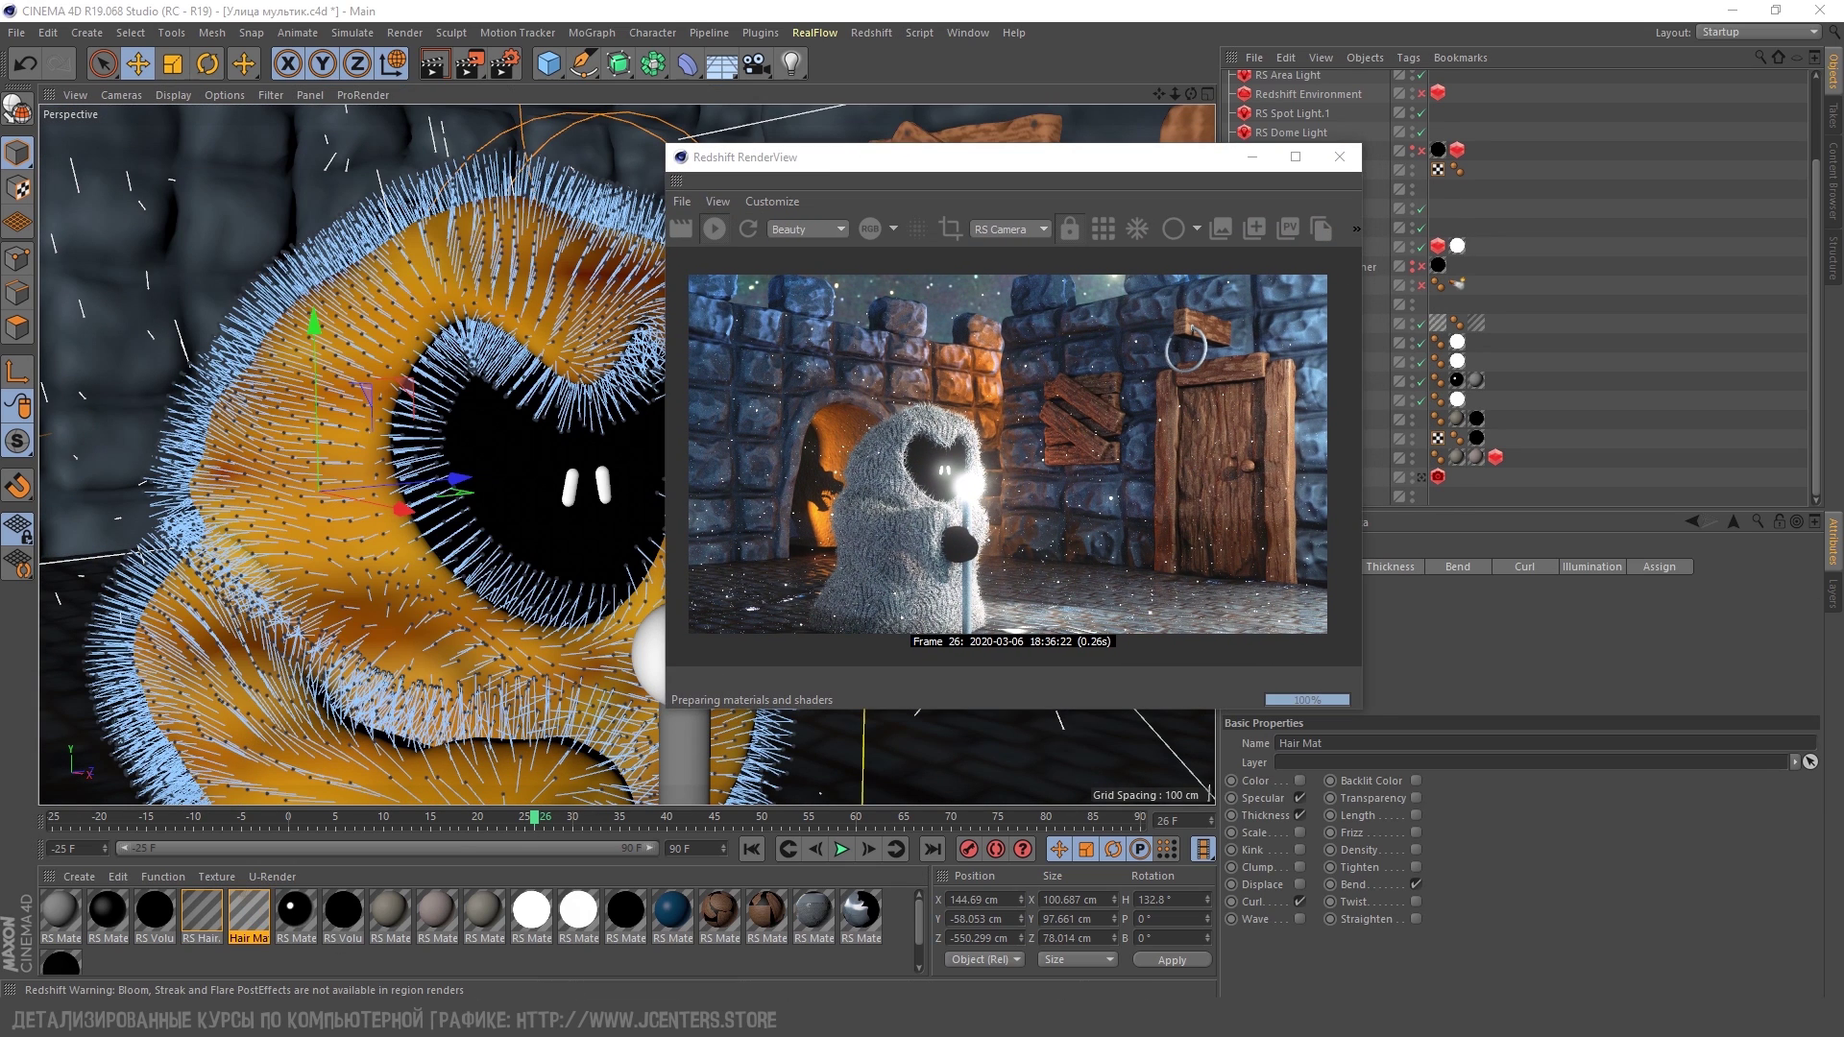
double_click(249, 913)
left_click(104, 402)
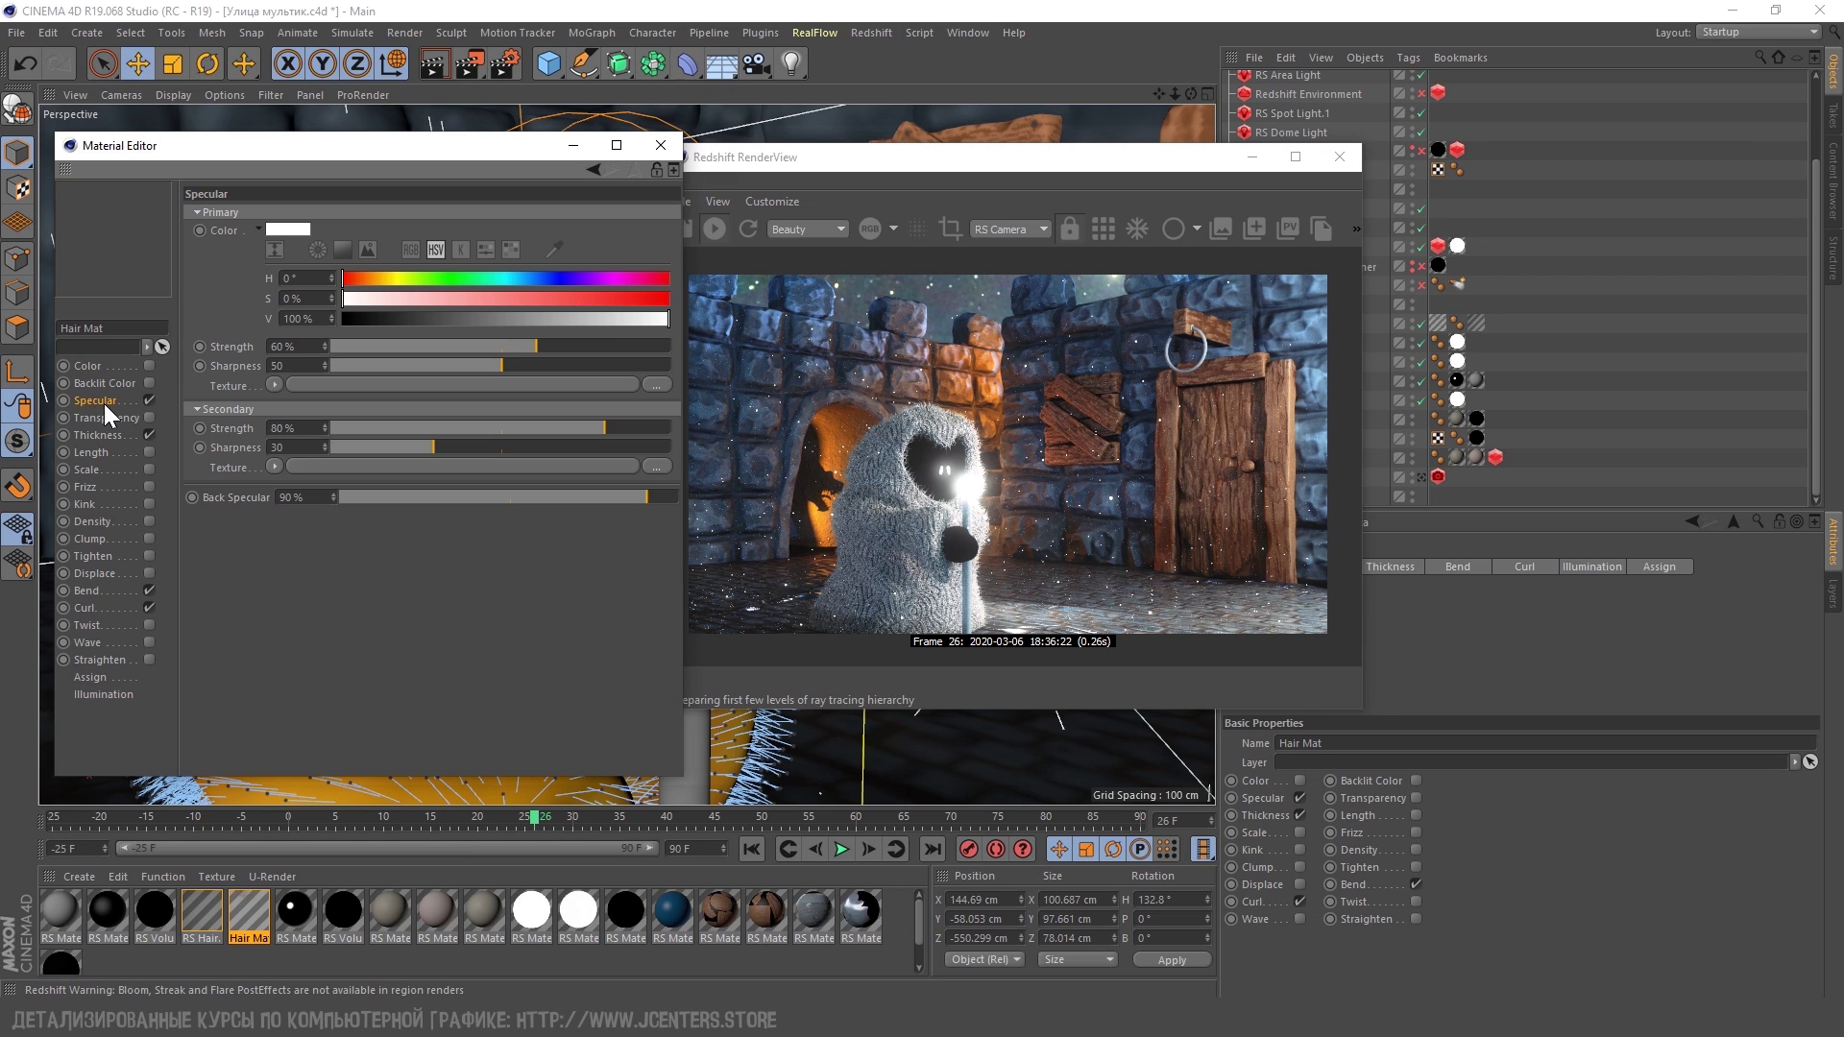
left_click(96, 365)
left_click(113, 396)
left_click(101, 436)
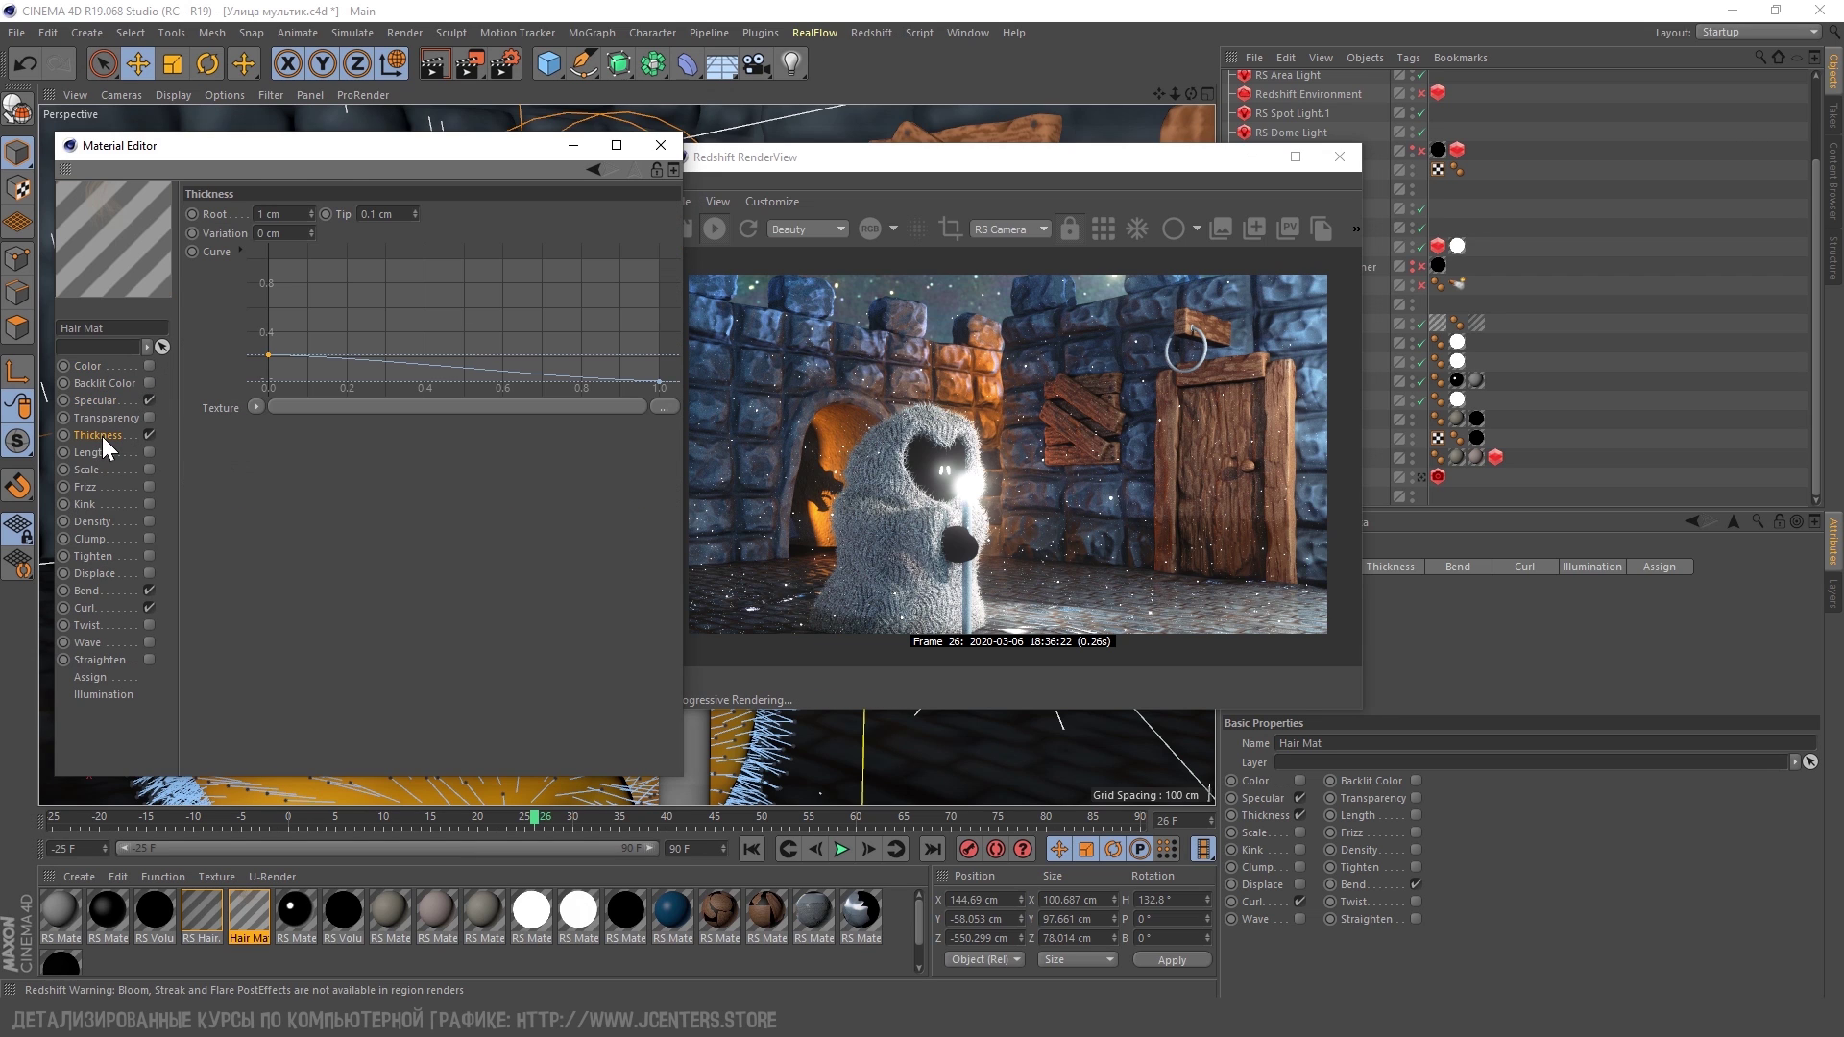
scroll(908, 495, "up", 5)
scroll(913, 500, "down", 5)
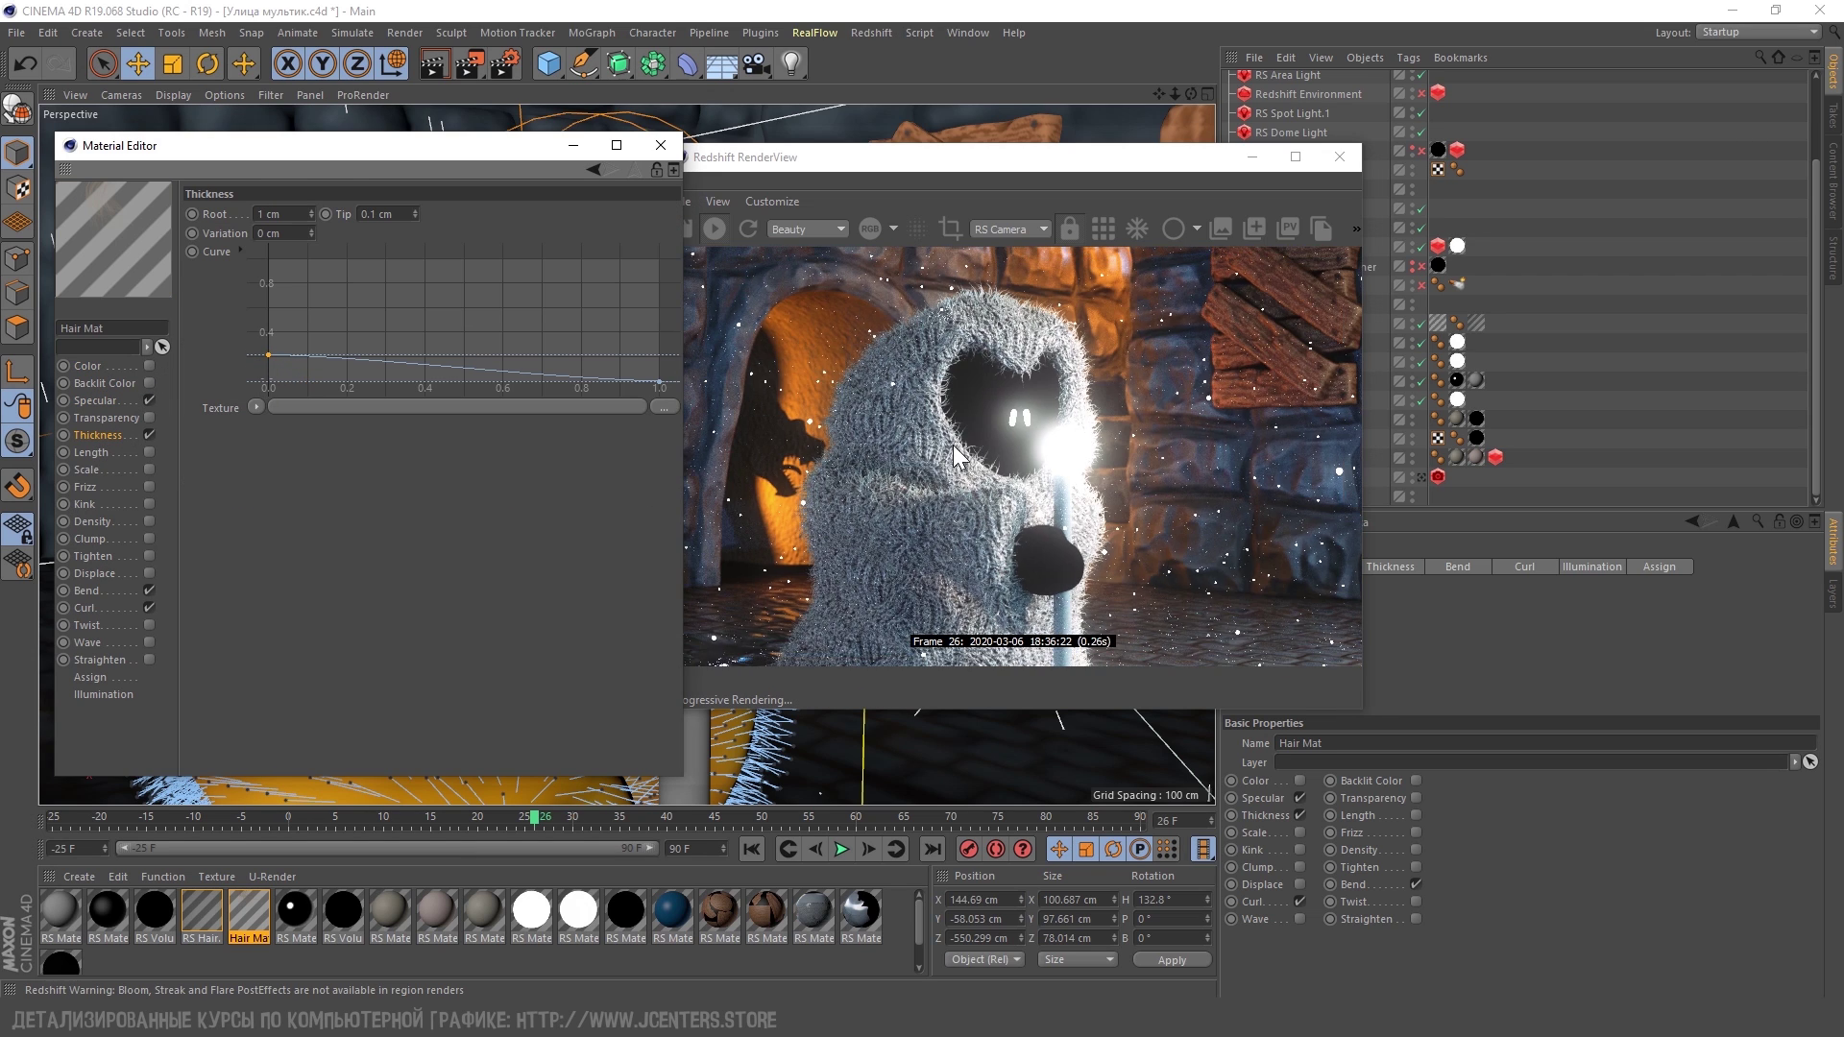
Review Hair Mat's Curl and Bend settings
left_click_drag(1050, 159, 1281, 173)
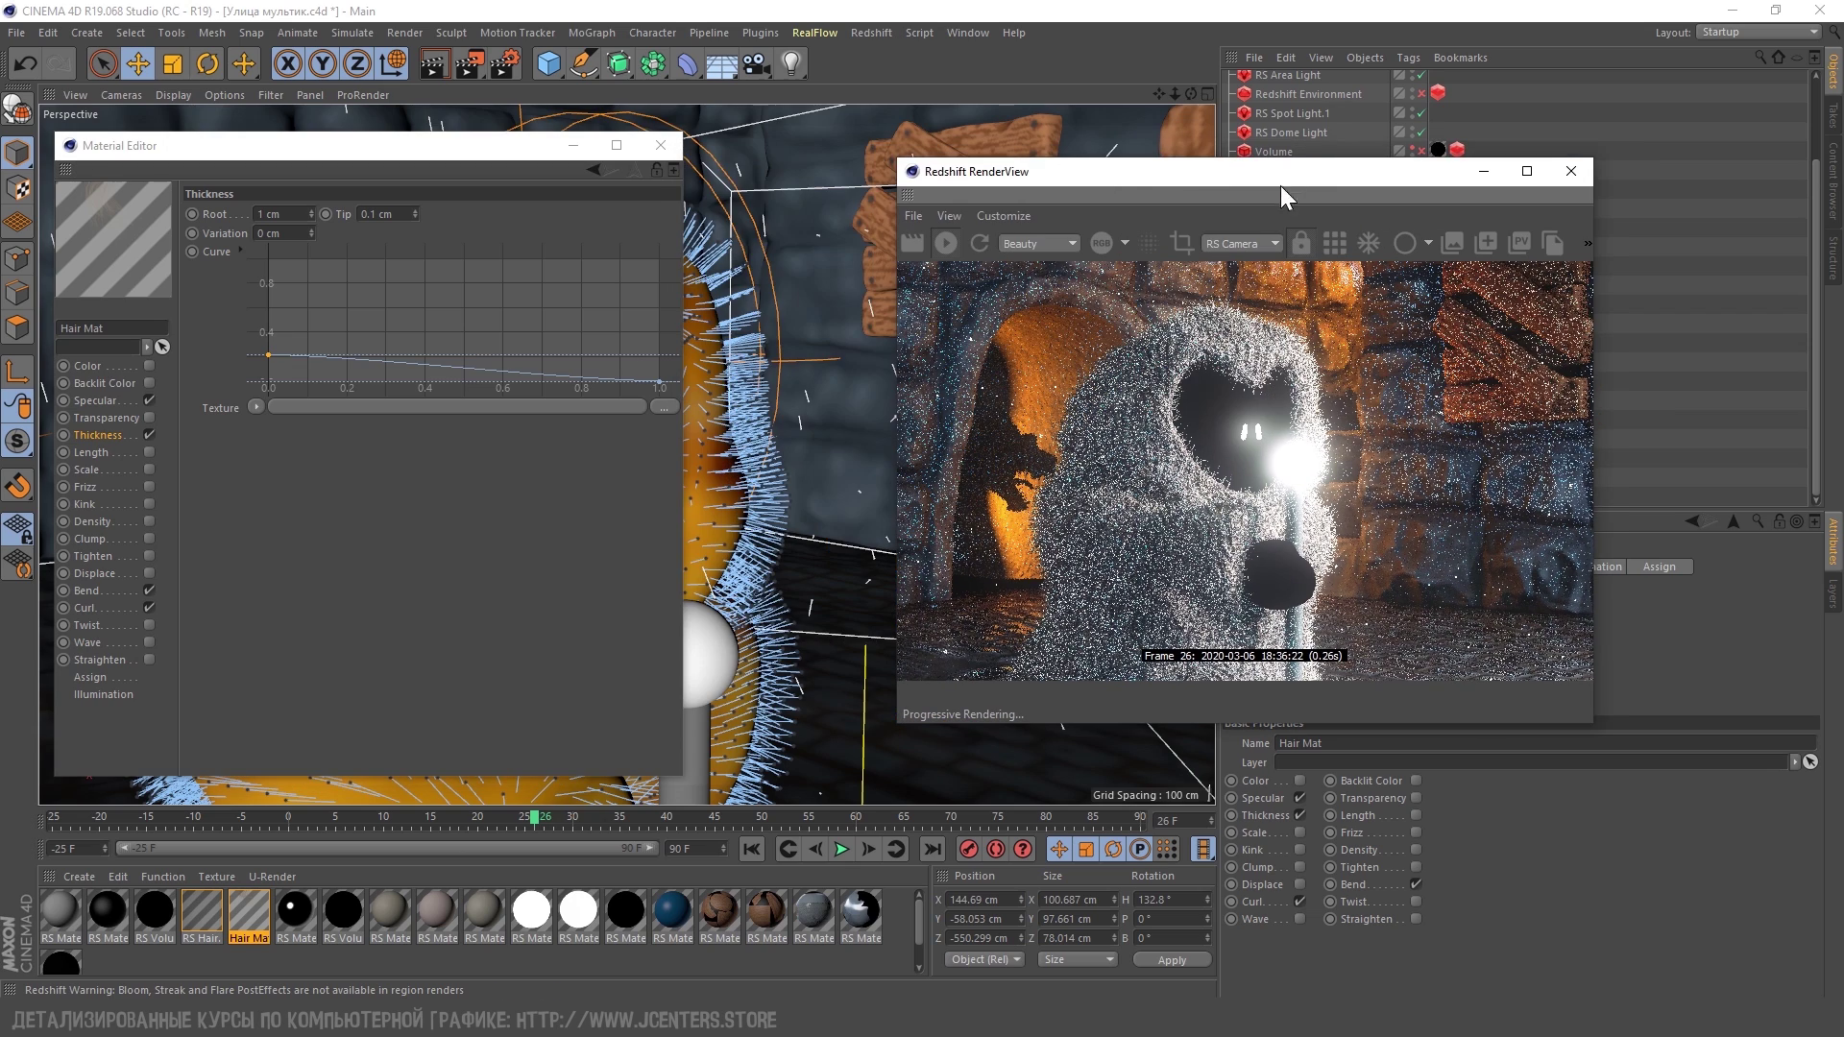
left_click(100, 591)
left_click(88, 625)
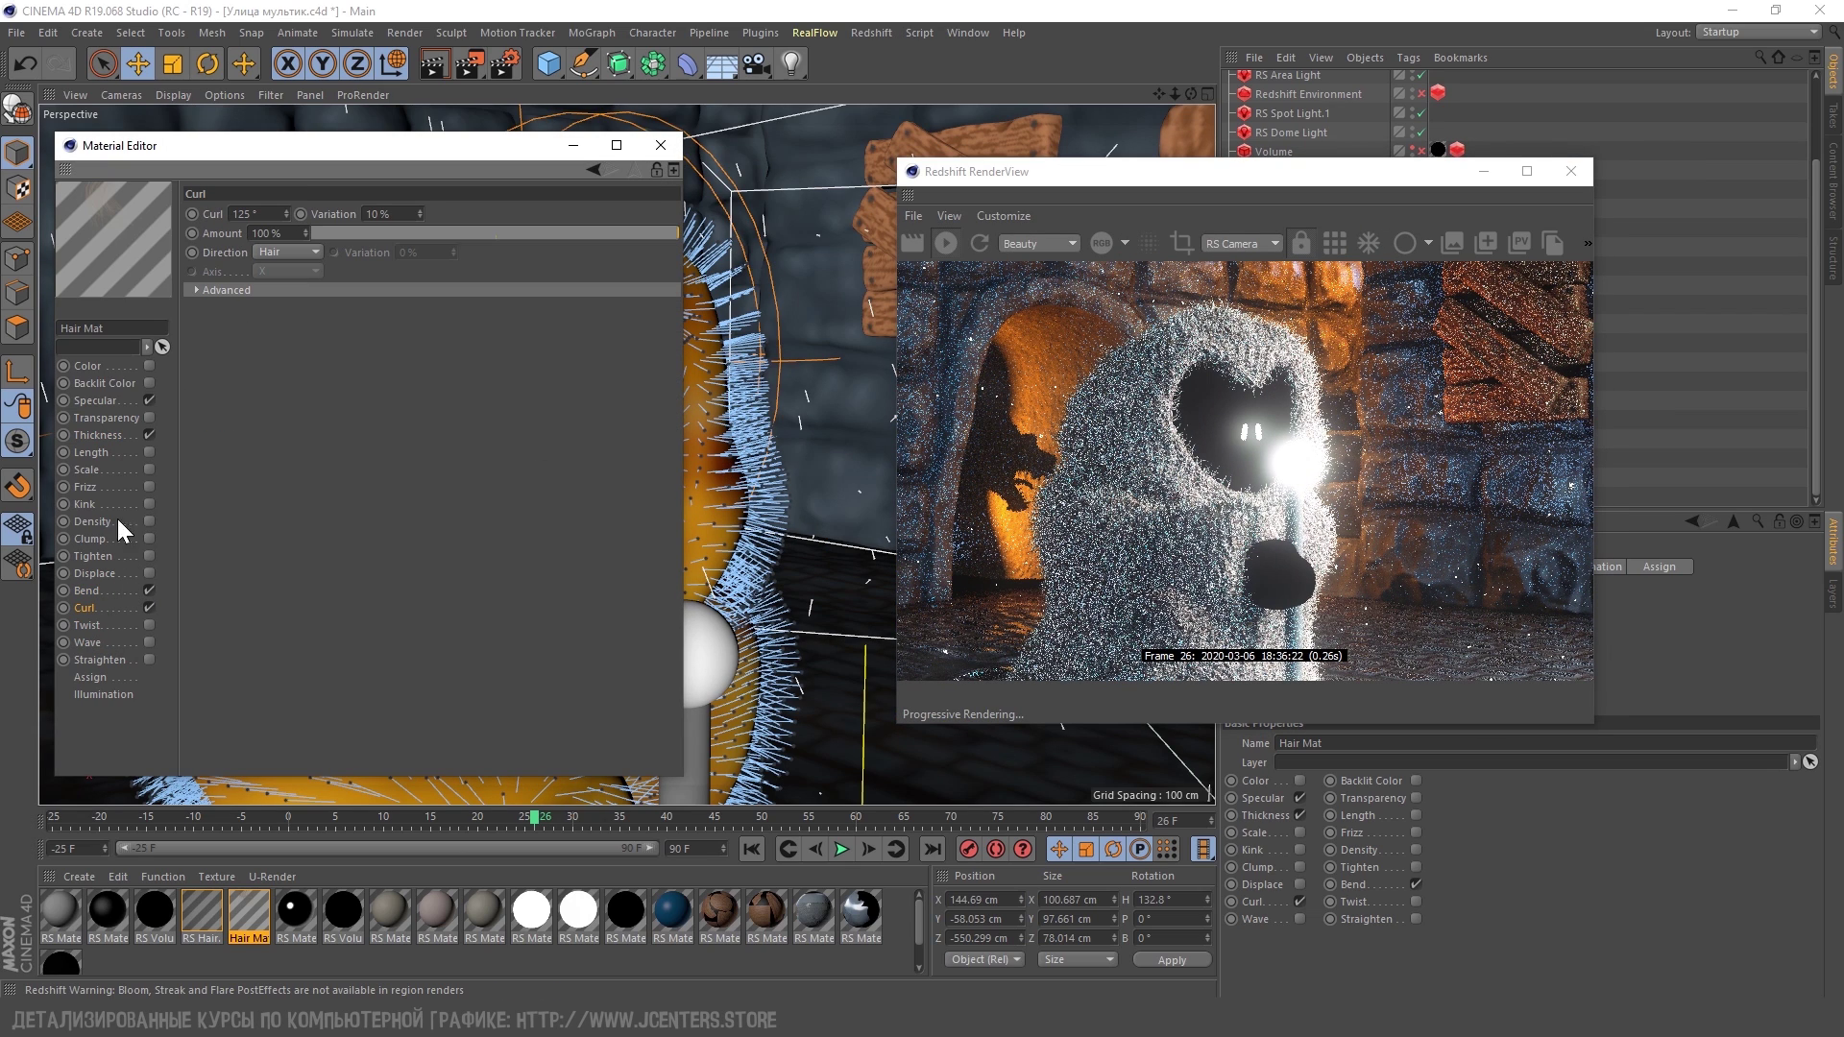
left_click(104, 434)
left_click(98, 588)
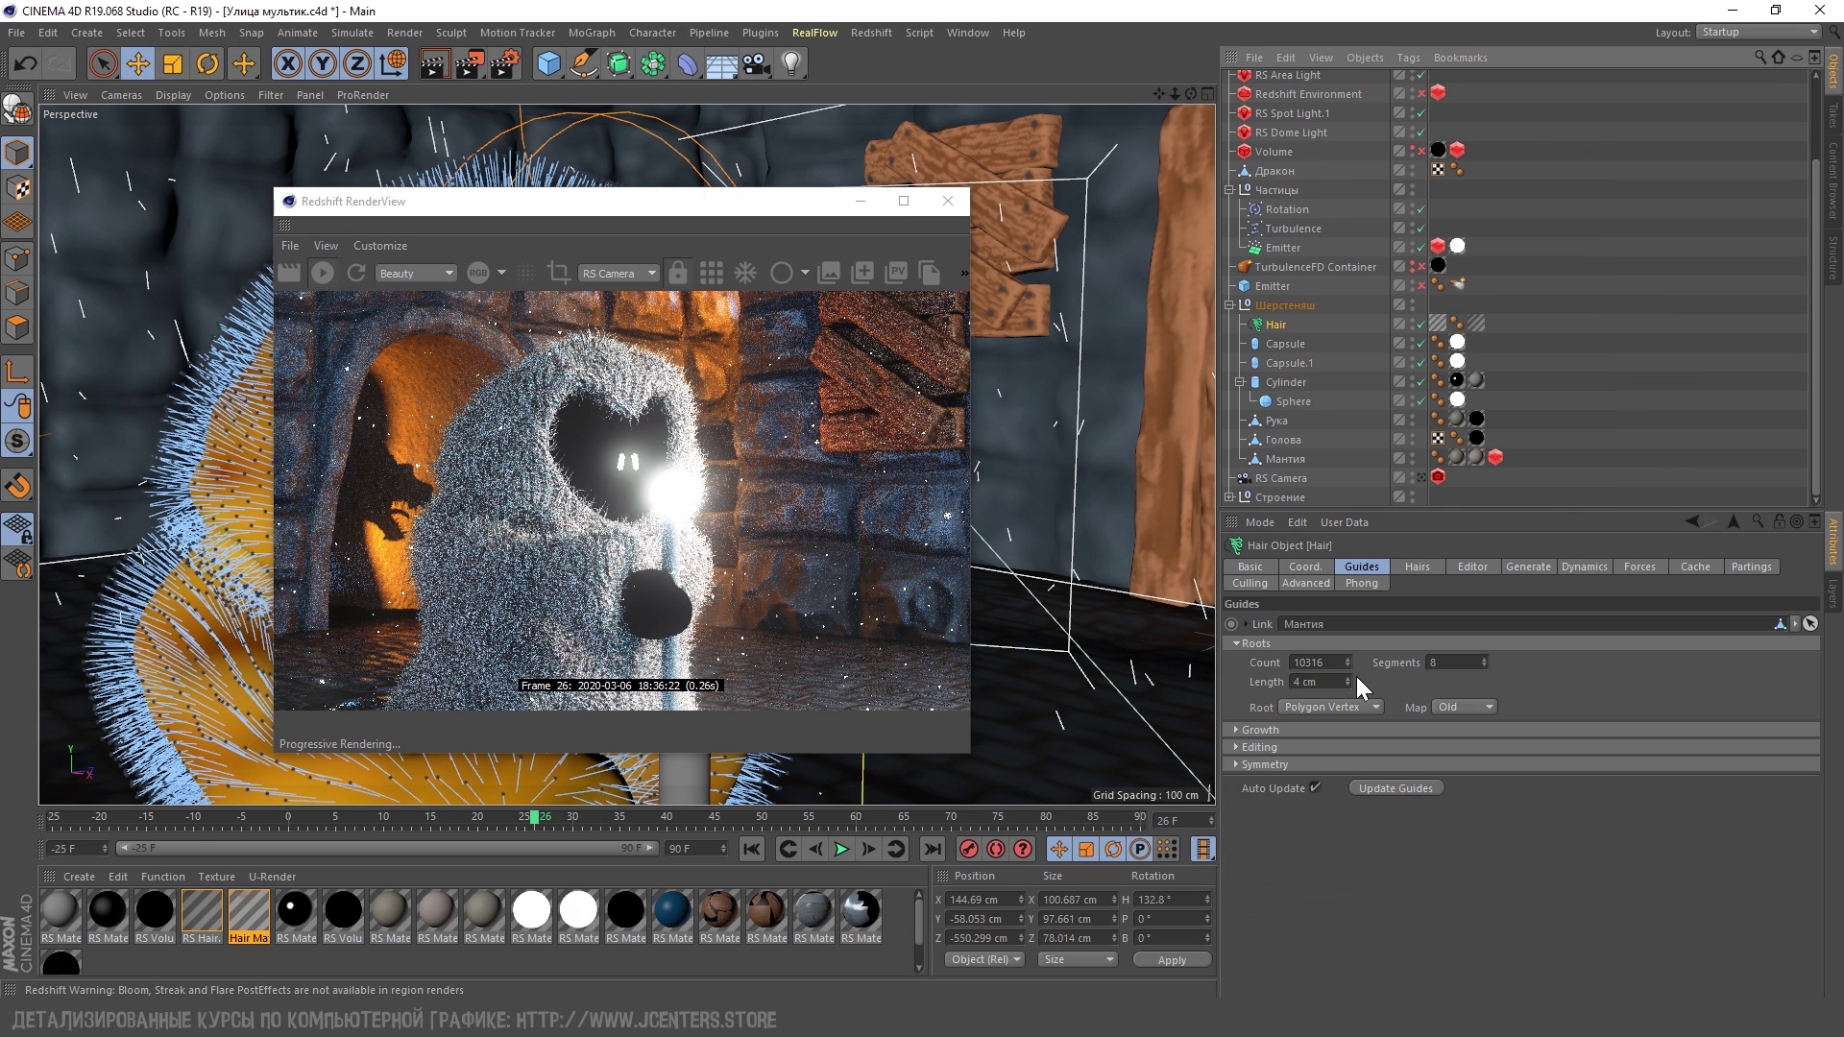
Check the Hair object's Dynamics settings and adjust the wall RS Material's reflection
left_click(1416, 567)
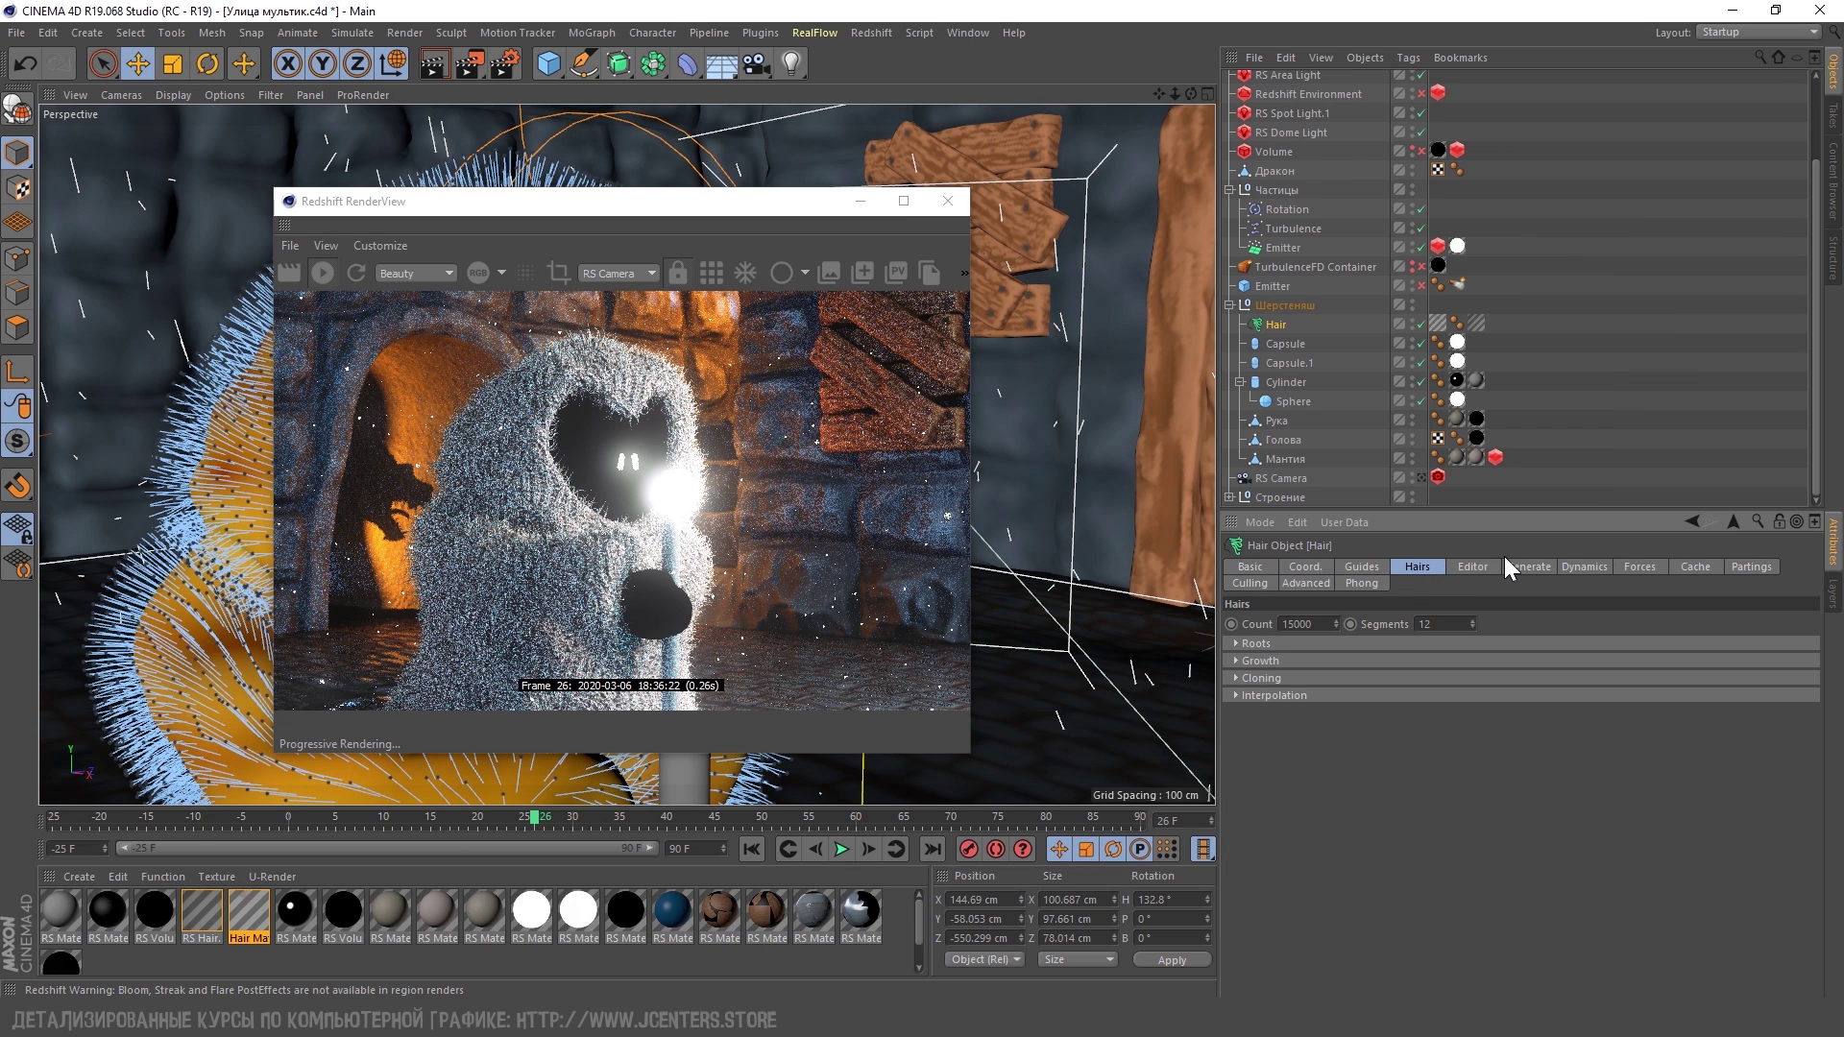
left_click(1584, 566)
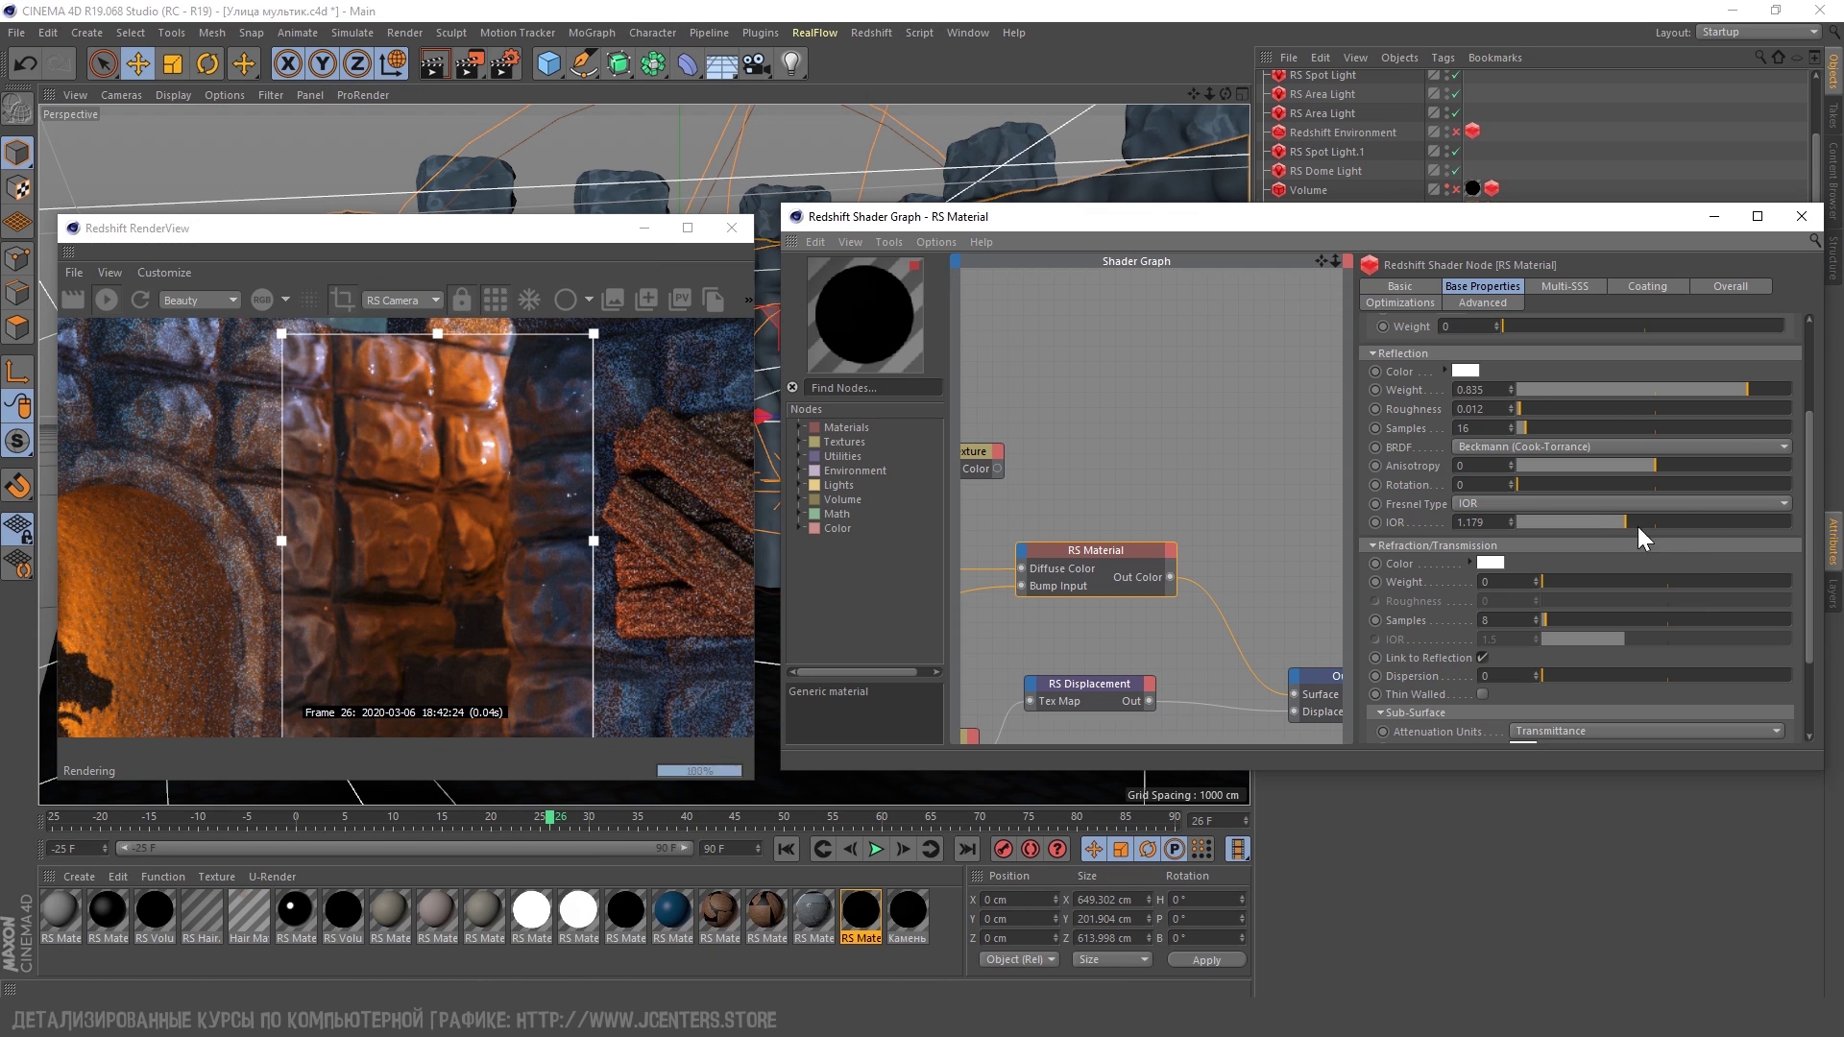
left_click_drag(1638, 527, 1685, 521)
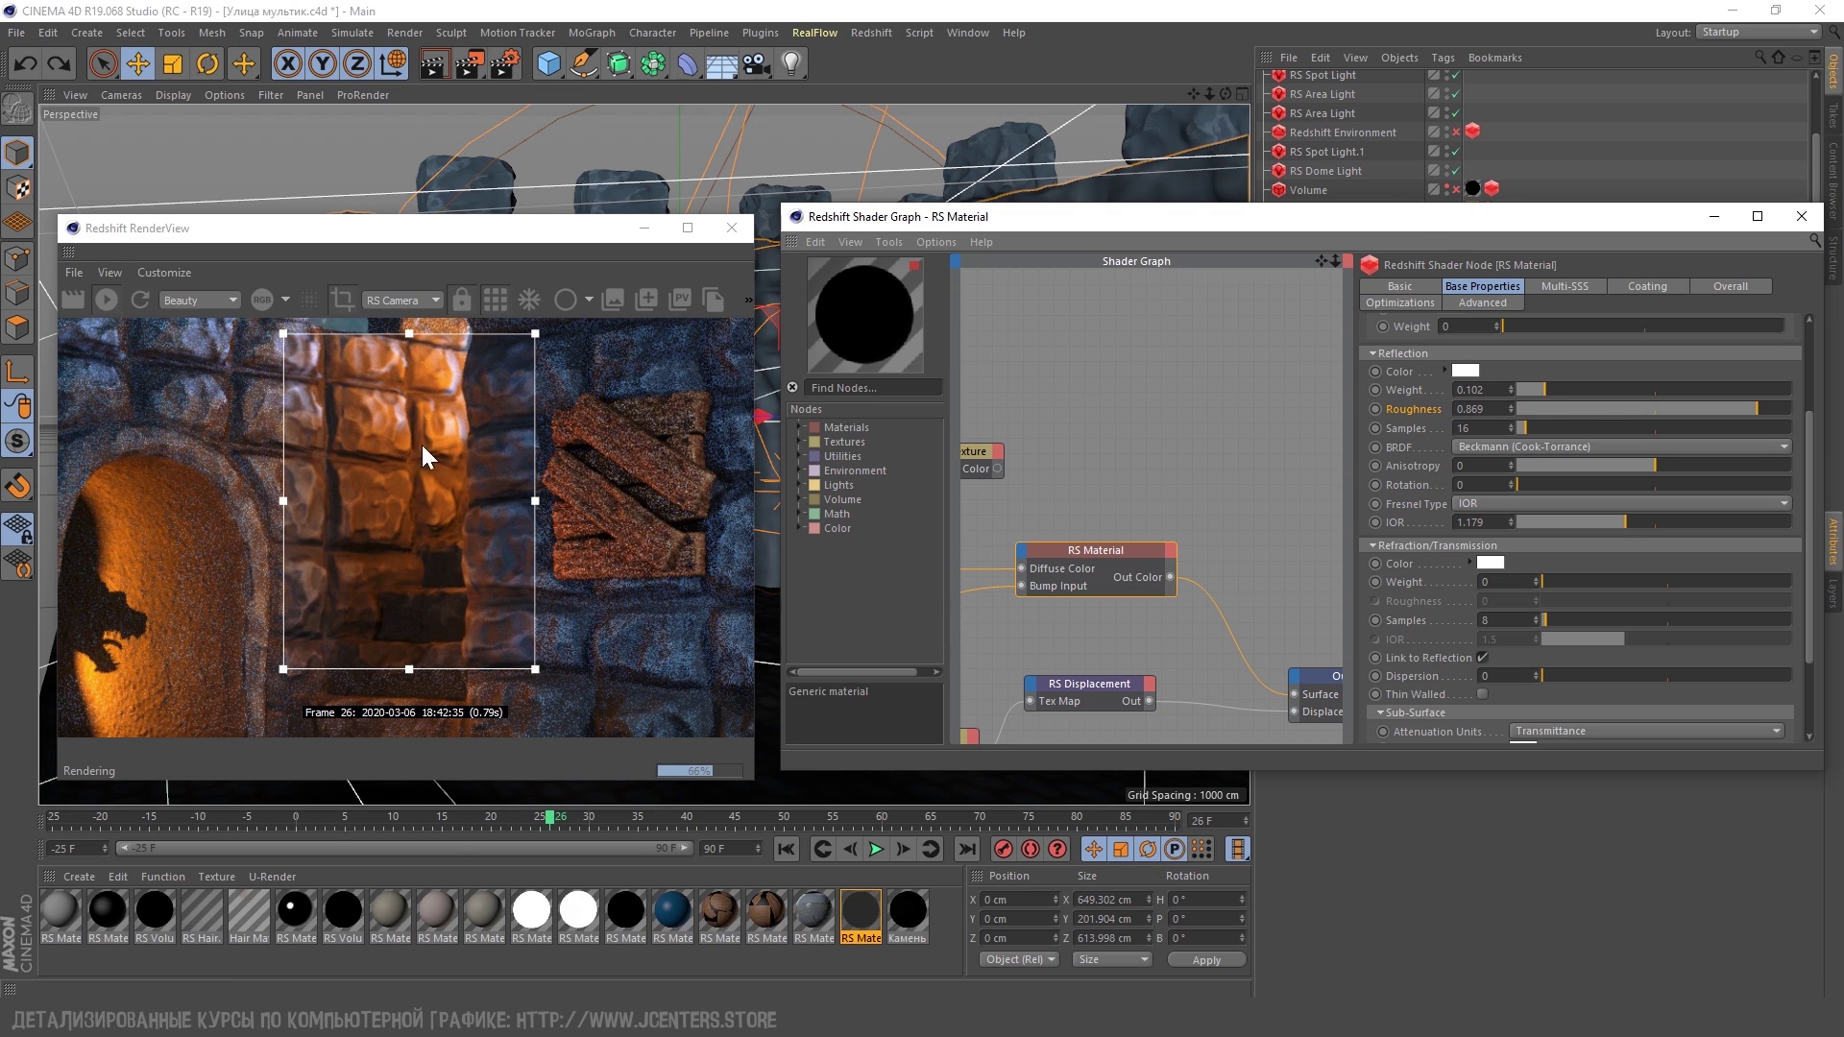
Delete the RS Displacement node from the wall material's shader graph
scroll(1187, 412, "down", 3)
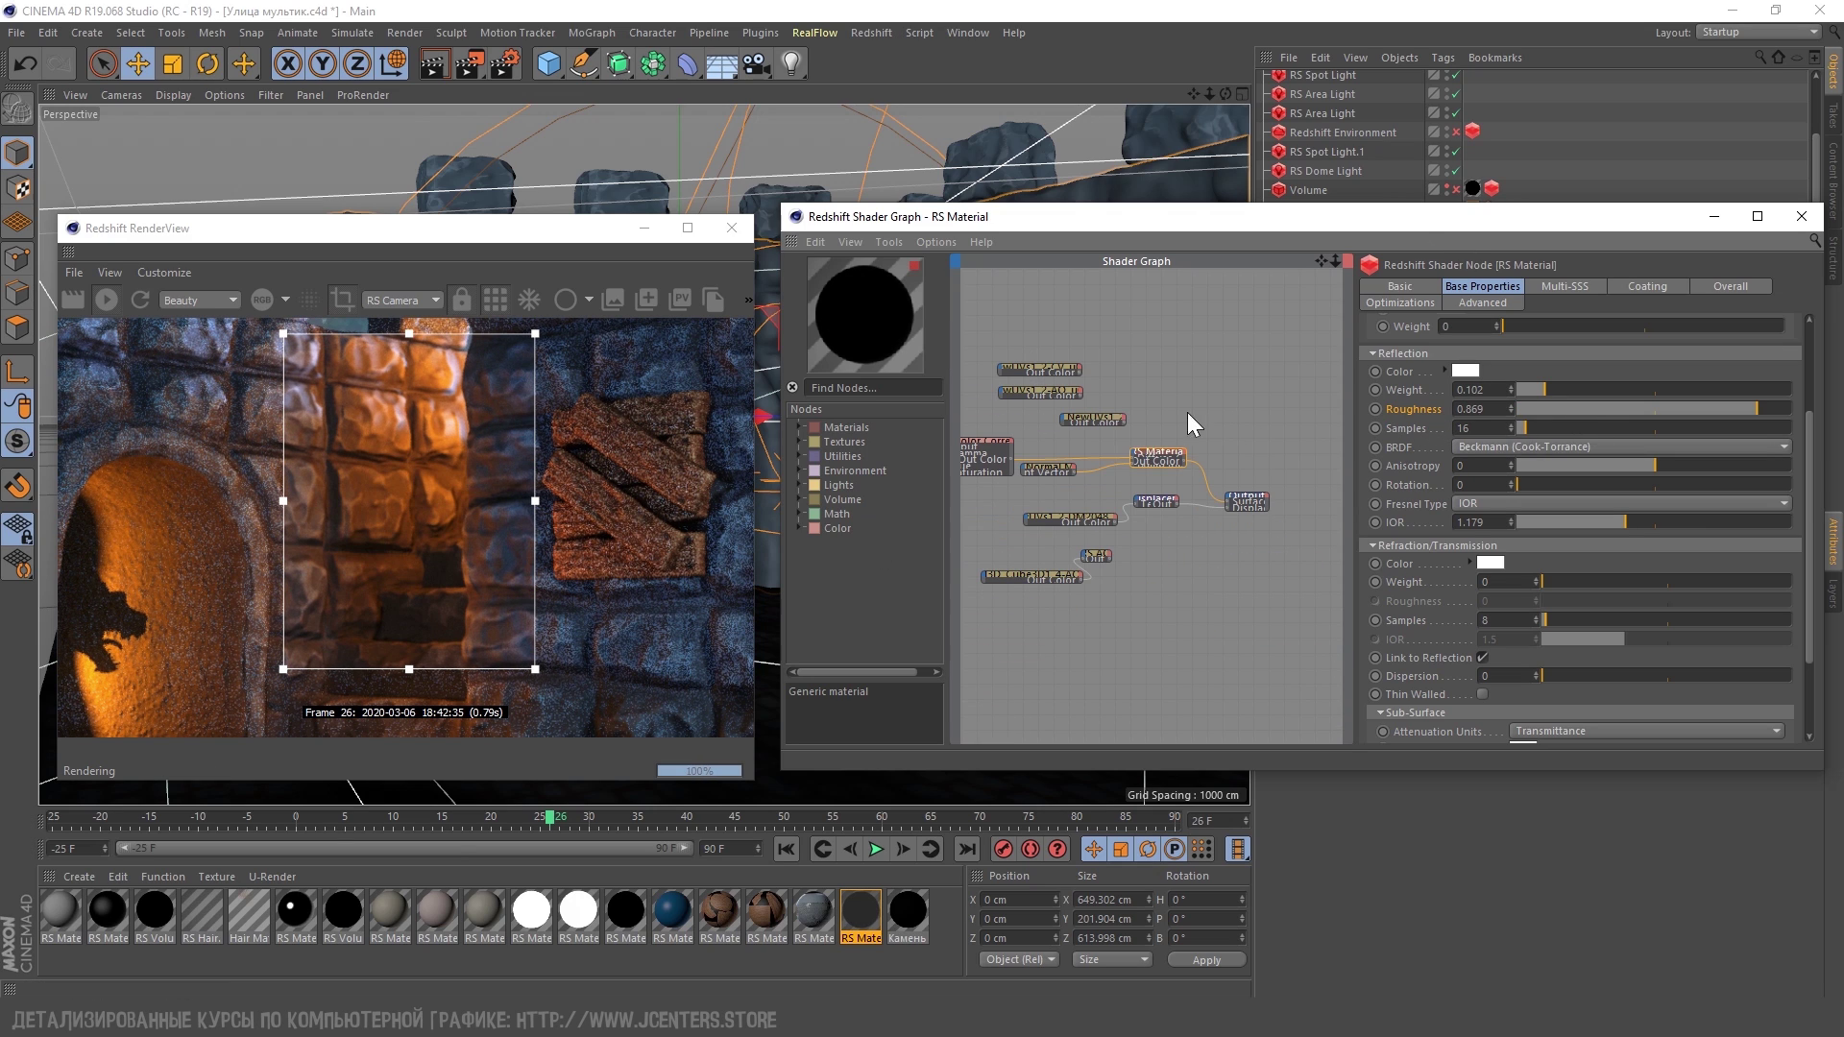
left_click(1166, 423)
key("Delete")
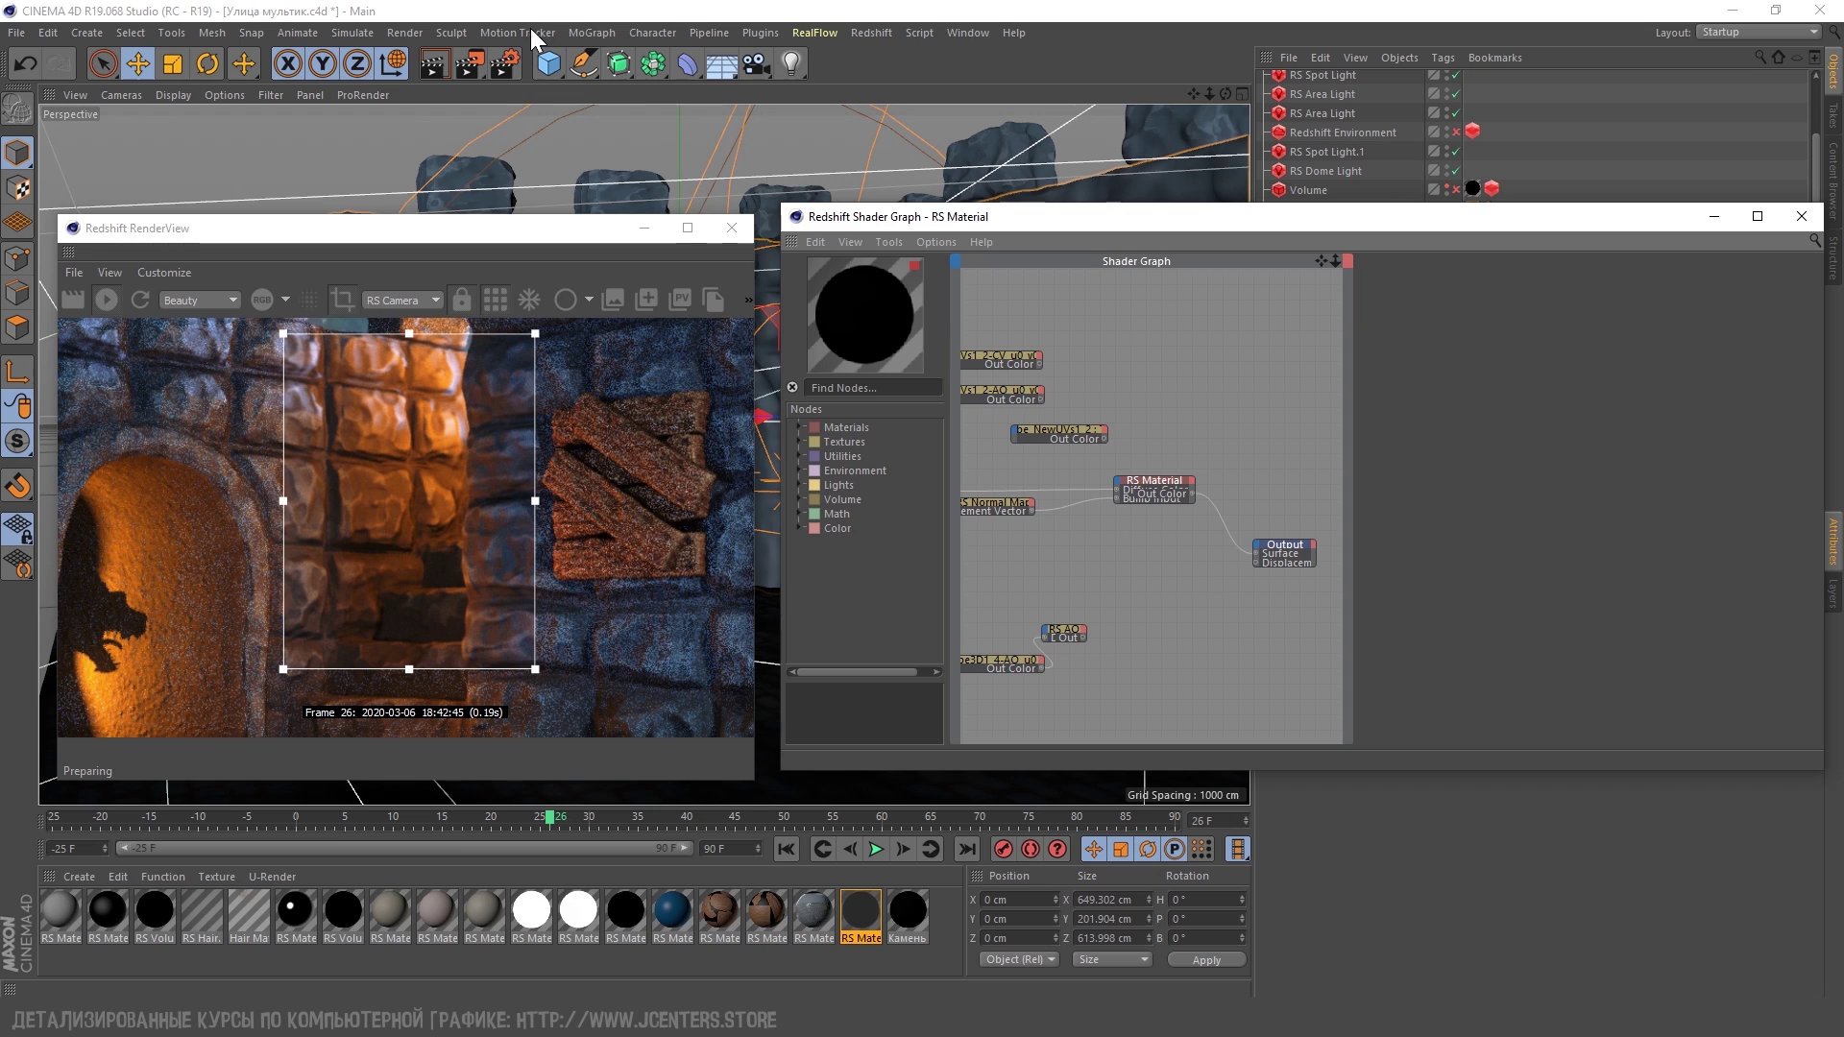
Raise the wall's RS Color Correct Gamma to 3.056 and Contrast to 0.937
middle_click_drag(1165, 432, 1274, 444)
middle_click_drag(1142, 490, 1231, 507)
left_click(1017, 431)
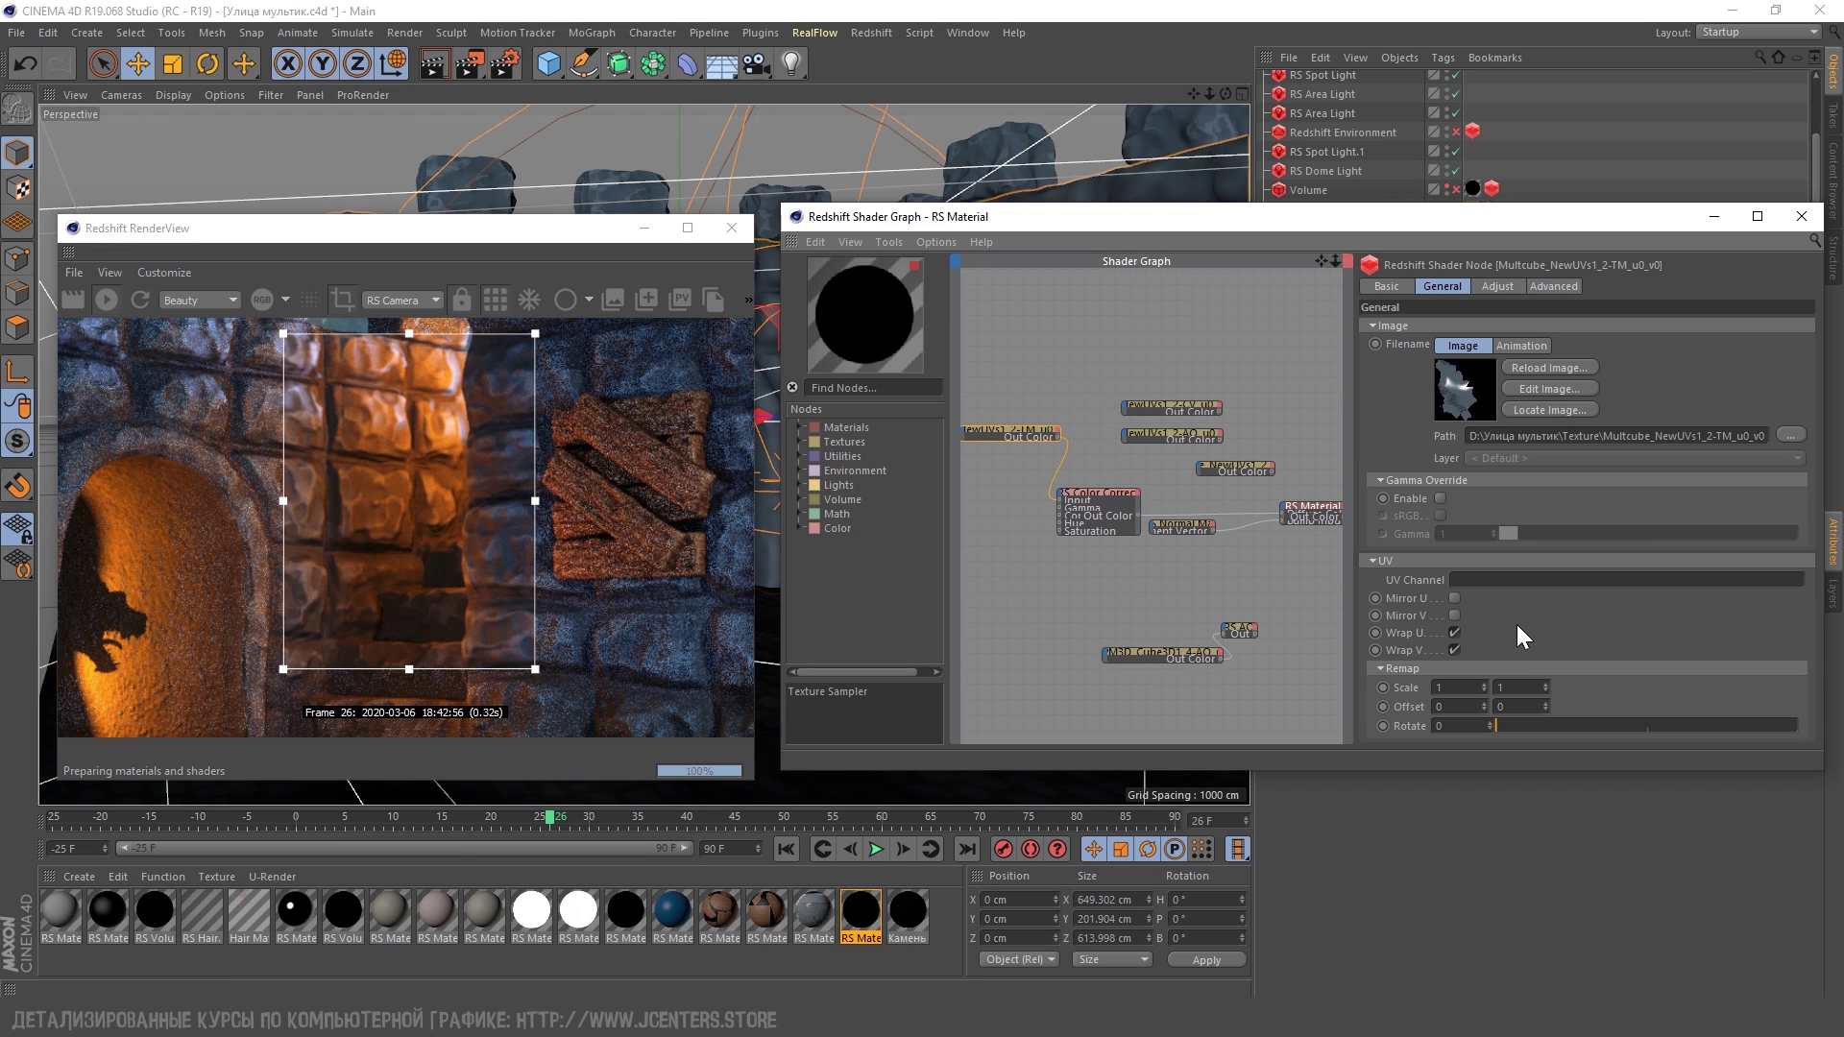
left_click(1109, 493)
right_click(1412, 387)
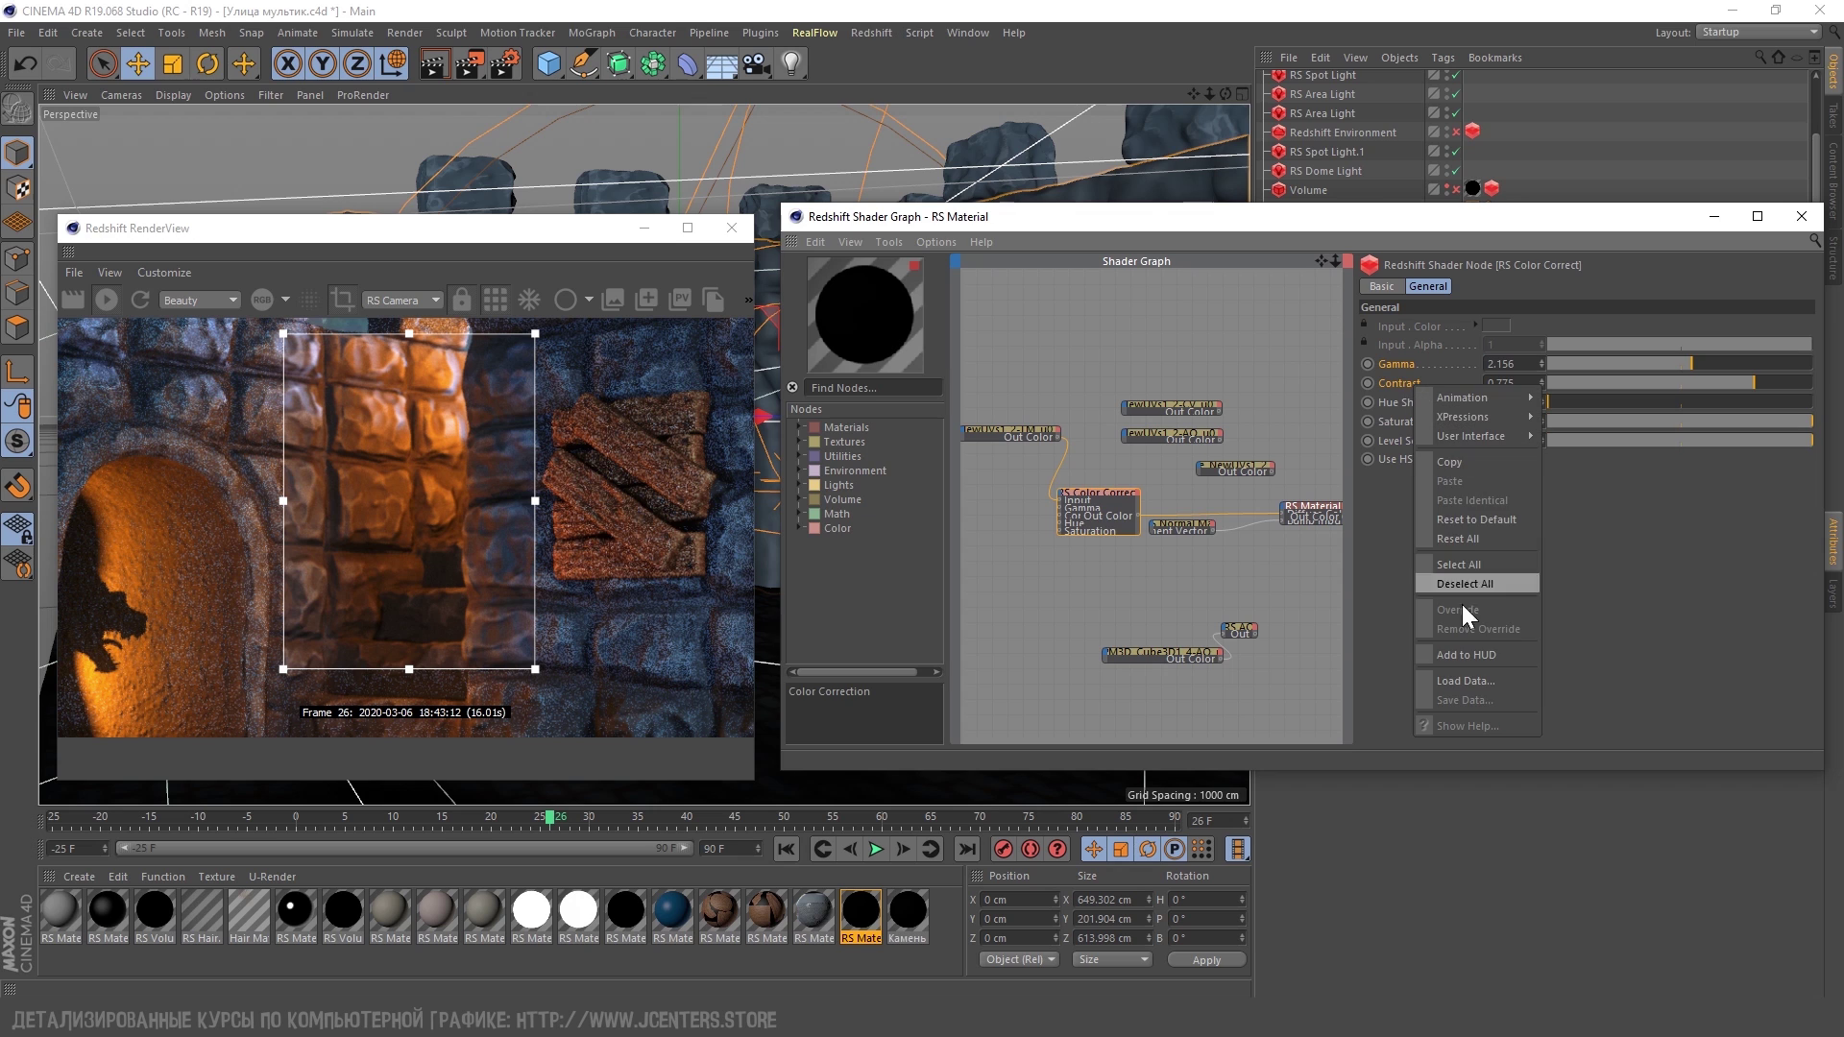
left_click(1484, 523)
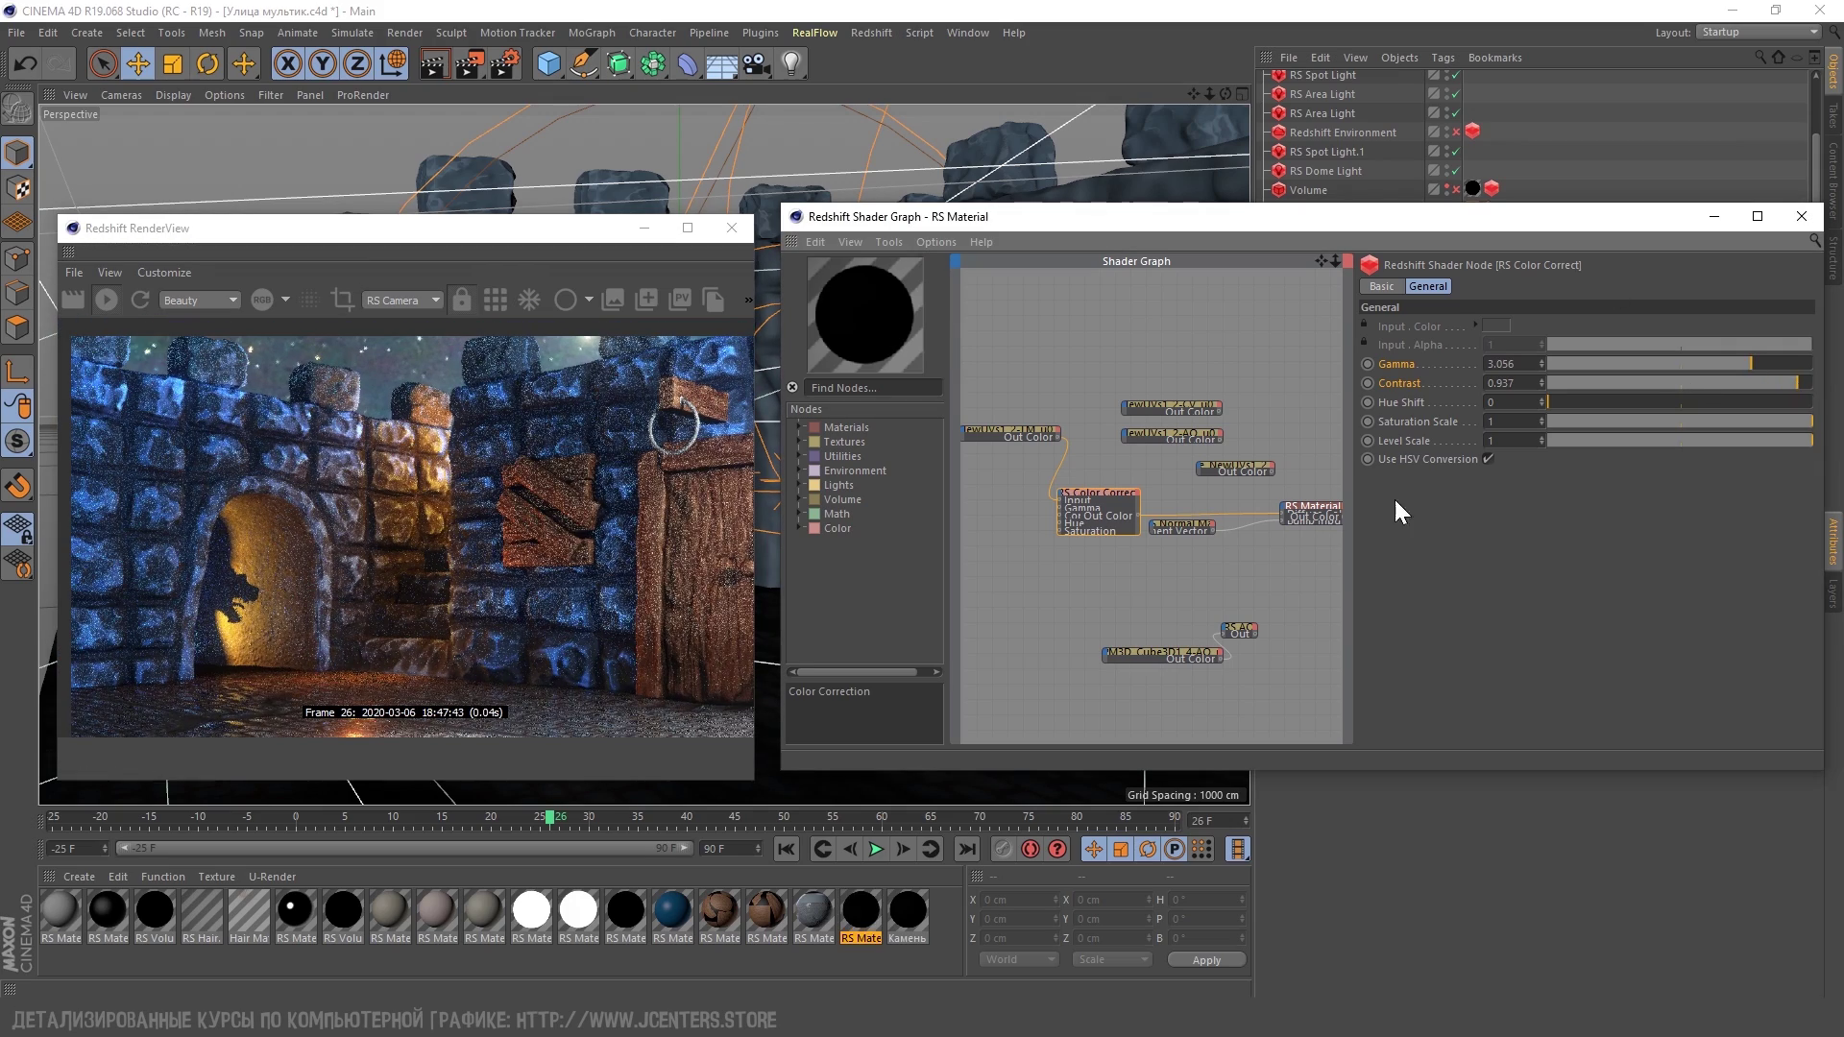
left_click(1195, 521)
Render a region of the wall and set the RS Normal Map Scale Normal to 2
scroll(448, 421, "up", 2)
scroll(421, 499, "up", 3)
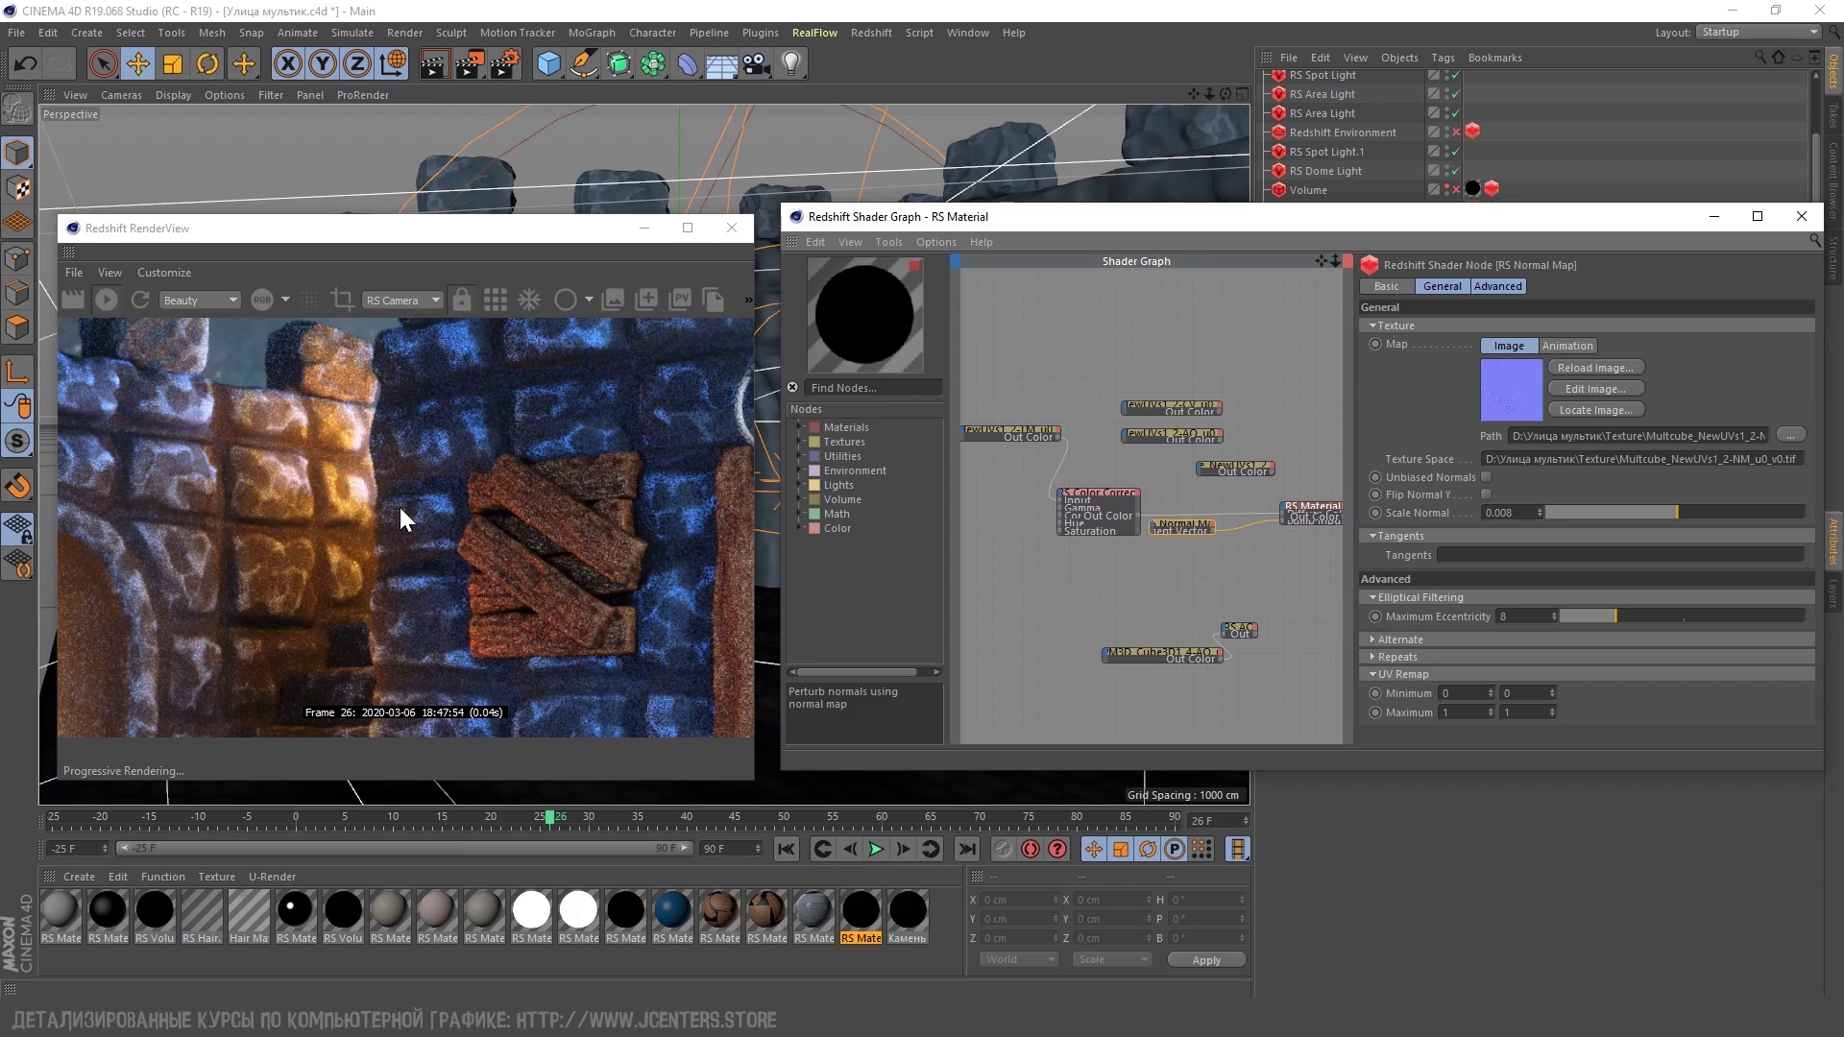
scroll(418, 495, "down", 2)
left_click_drag(517, 357, 159, 737)
left_click_drag(1685, 515, 1825, 528)
scroll(331, 415, "down", 1)
left_click(1513, 512)
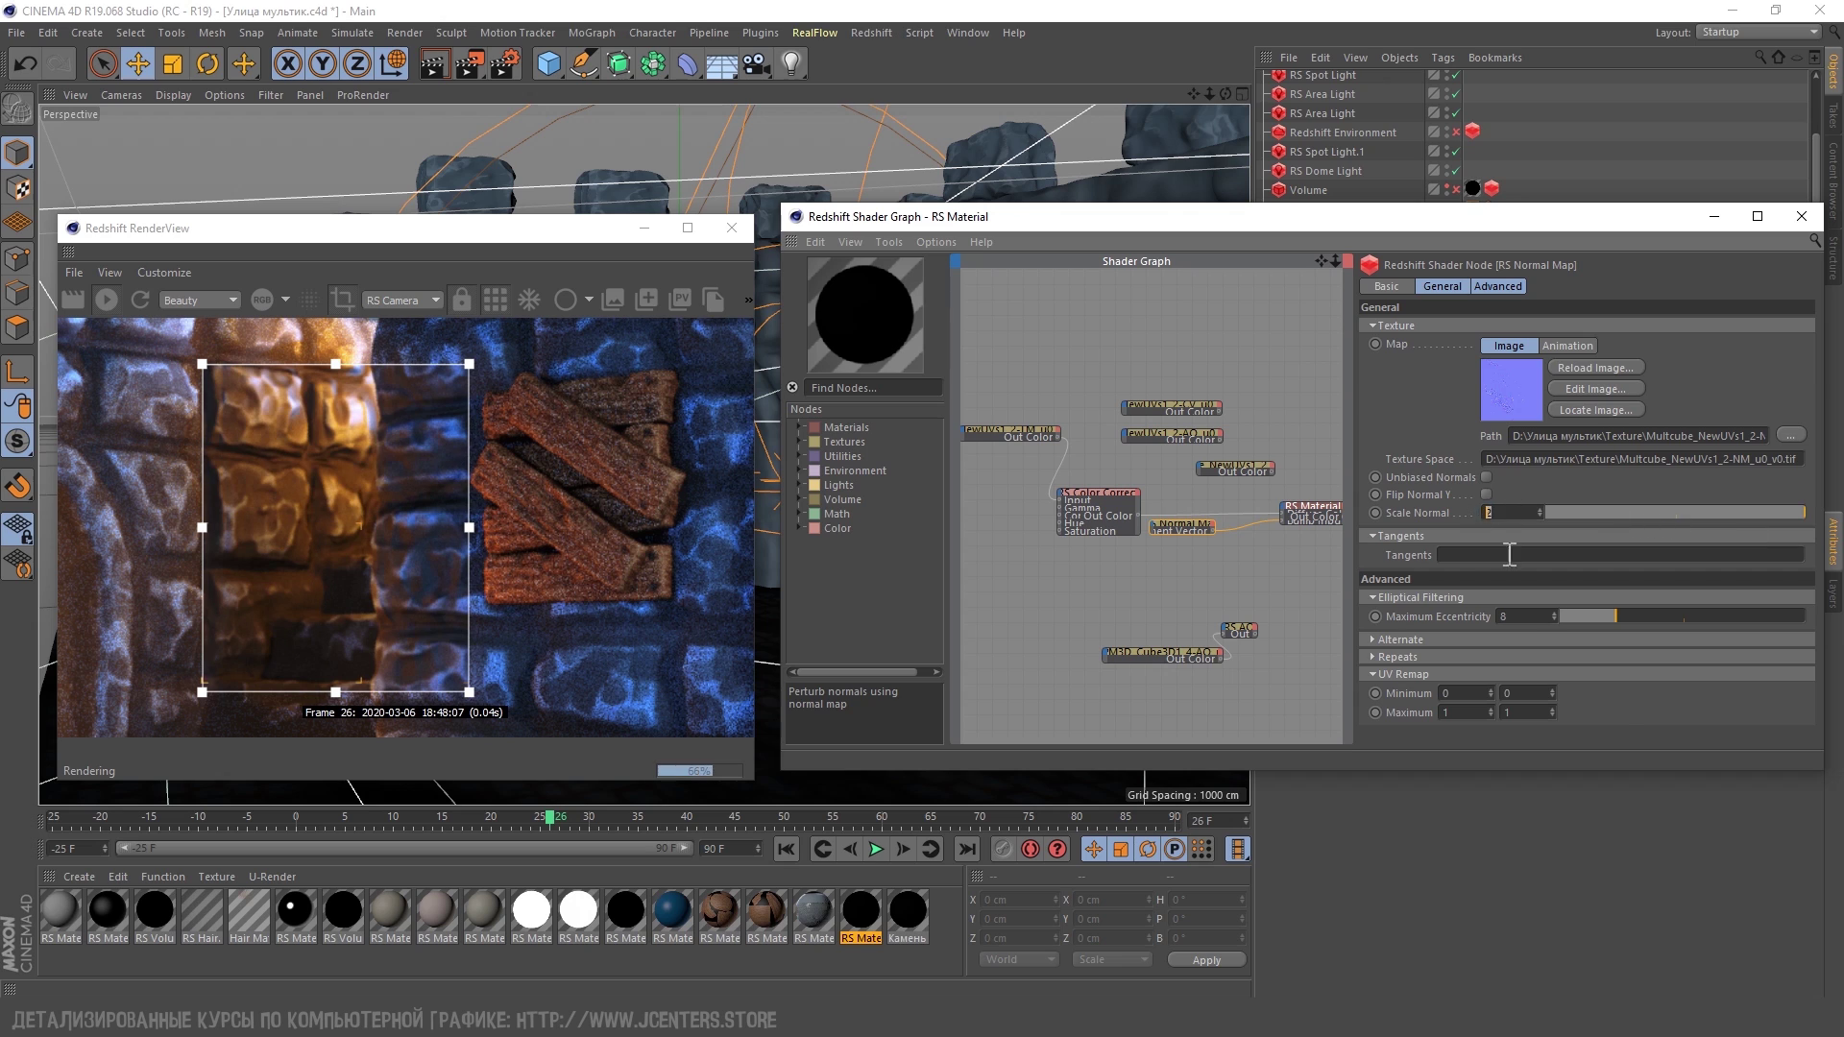
scroll(438, 464, "down", 2)
left_click(468, 564)
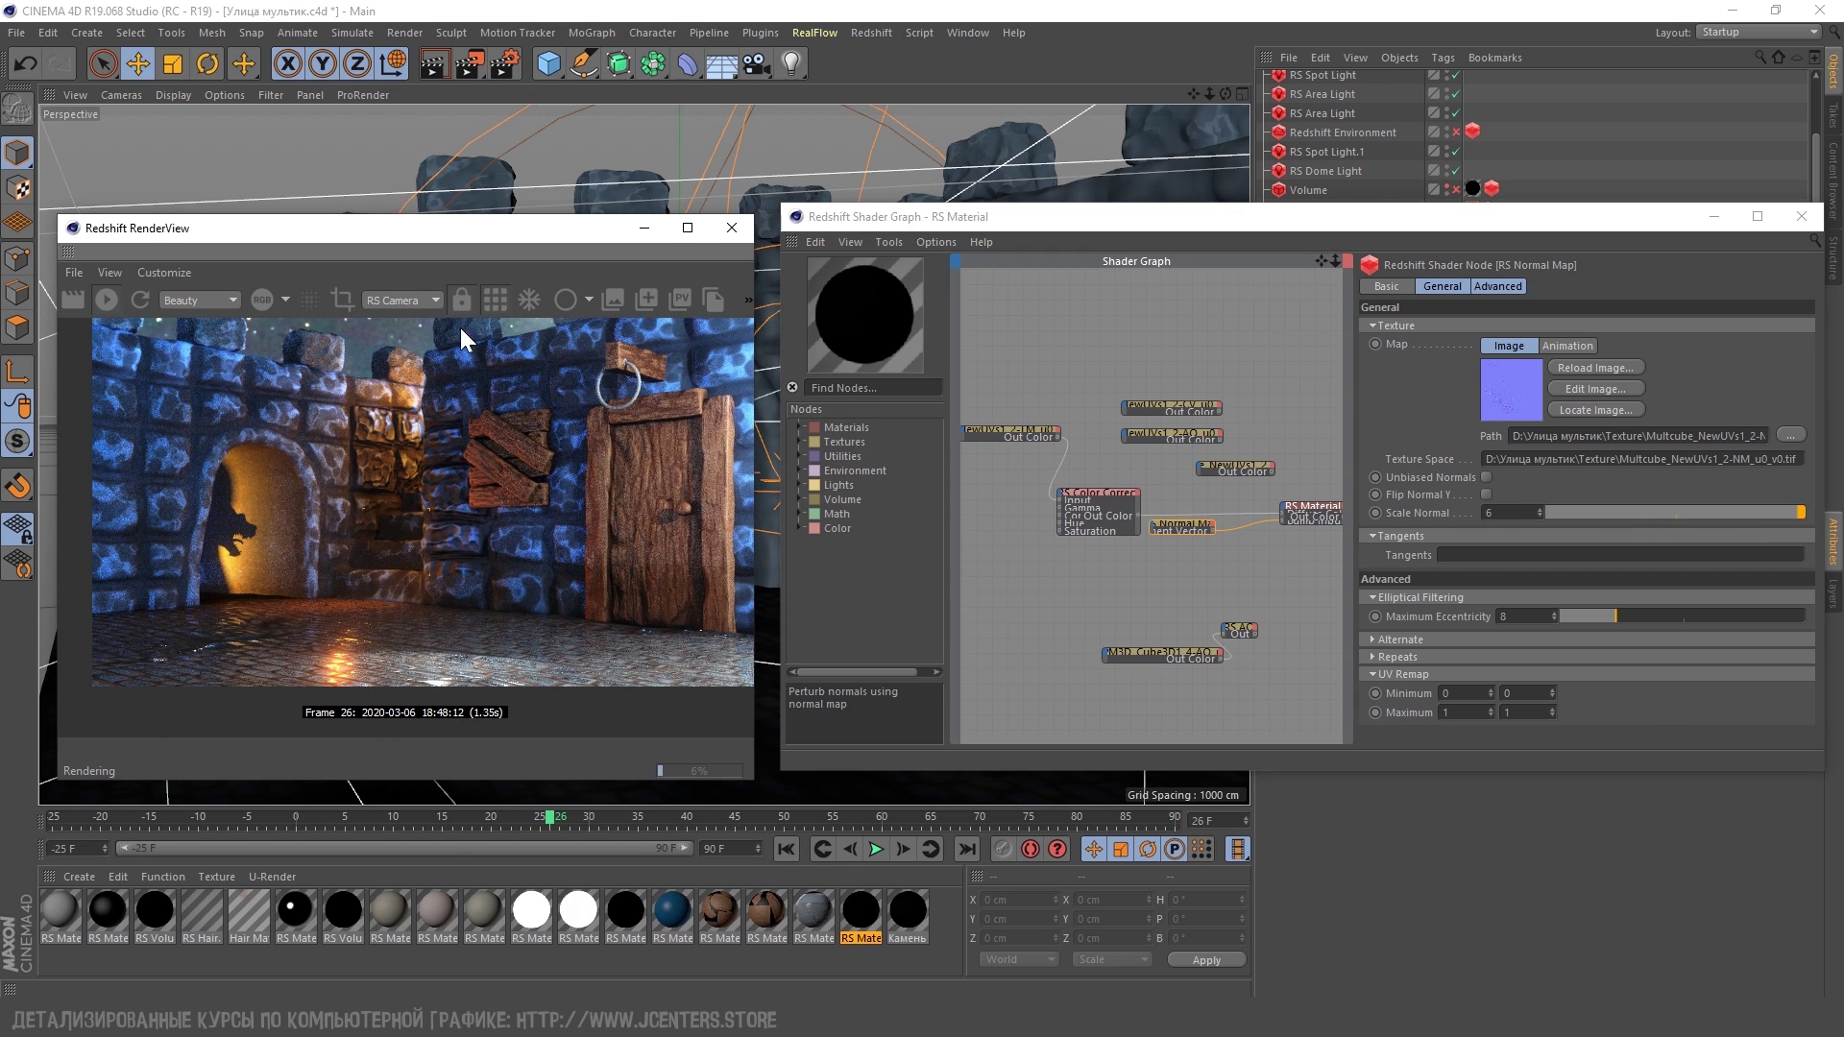
left_click(1518, 512)
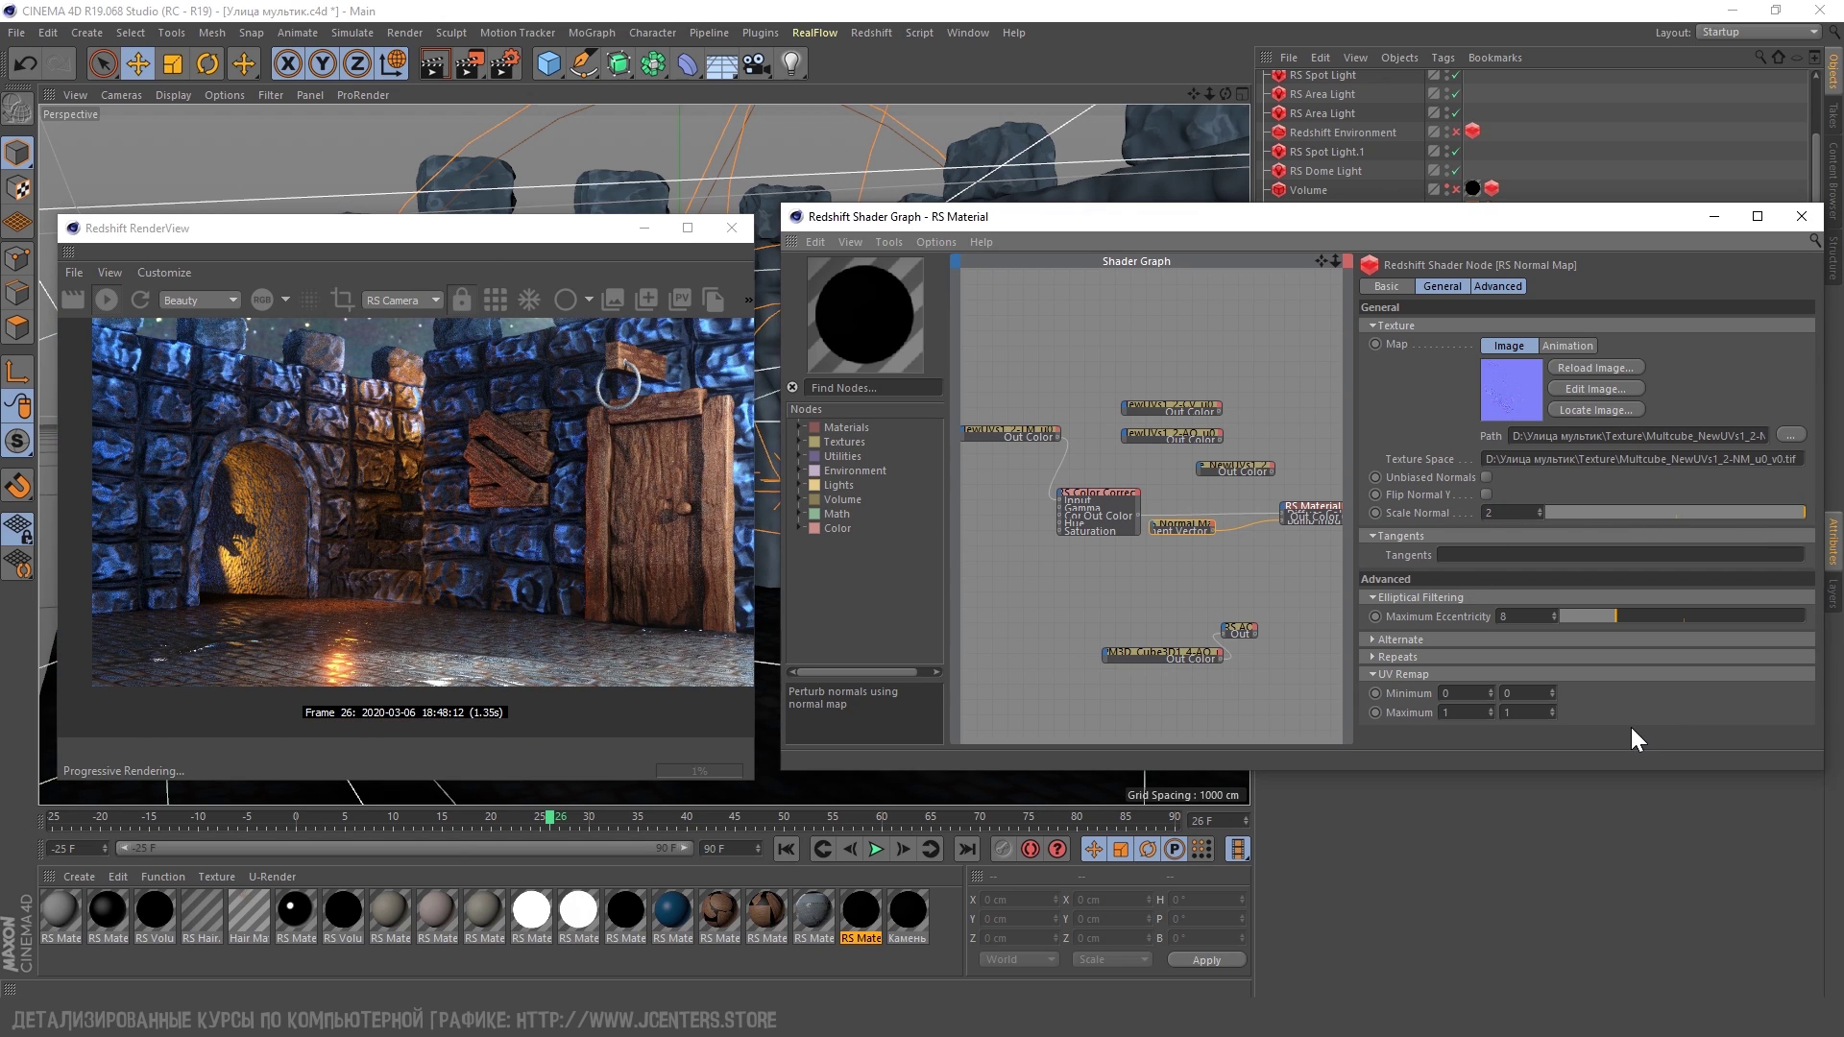
Connect the RS AO output to the RS Material's Overall Color
scroll(1245, 514, "up", 2)
mouse_move(1239, 630)
left_mouse_down()
mouse_move(1204, 575)
mouse_move(1293, 480)
left_mouse_up()
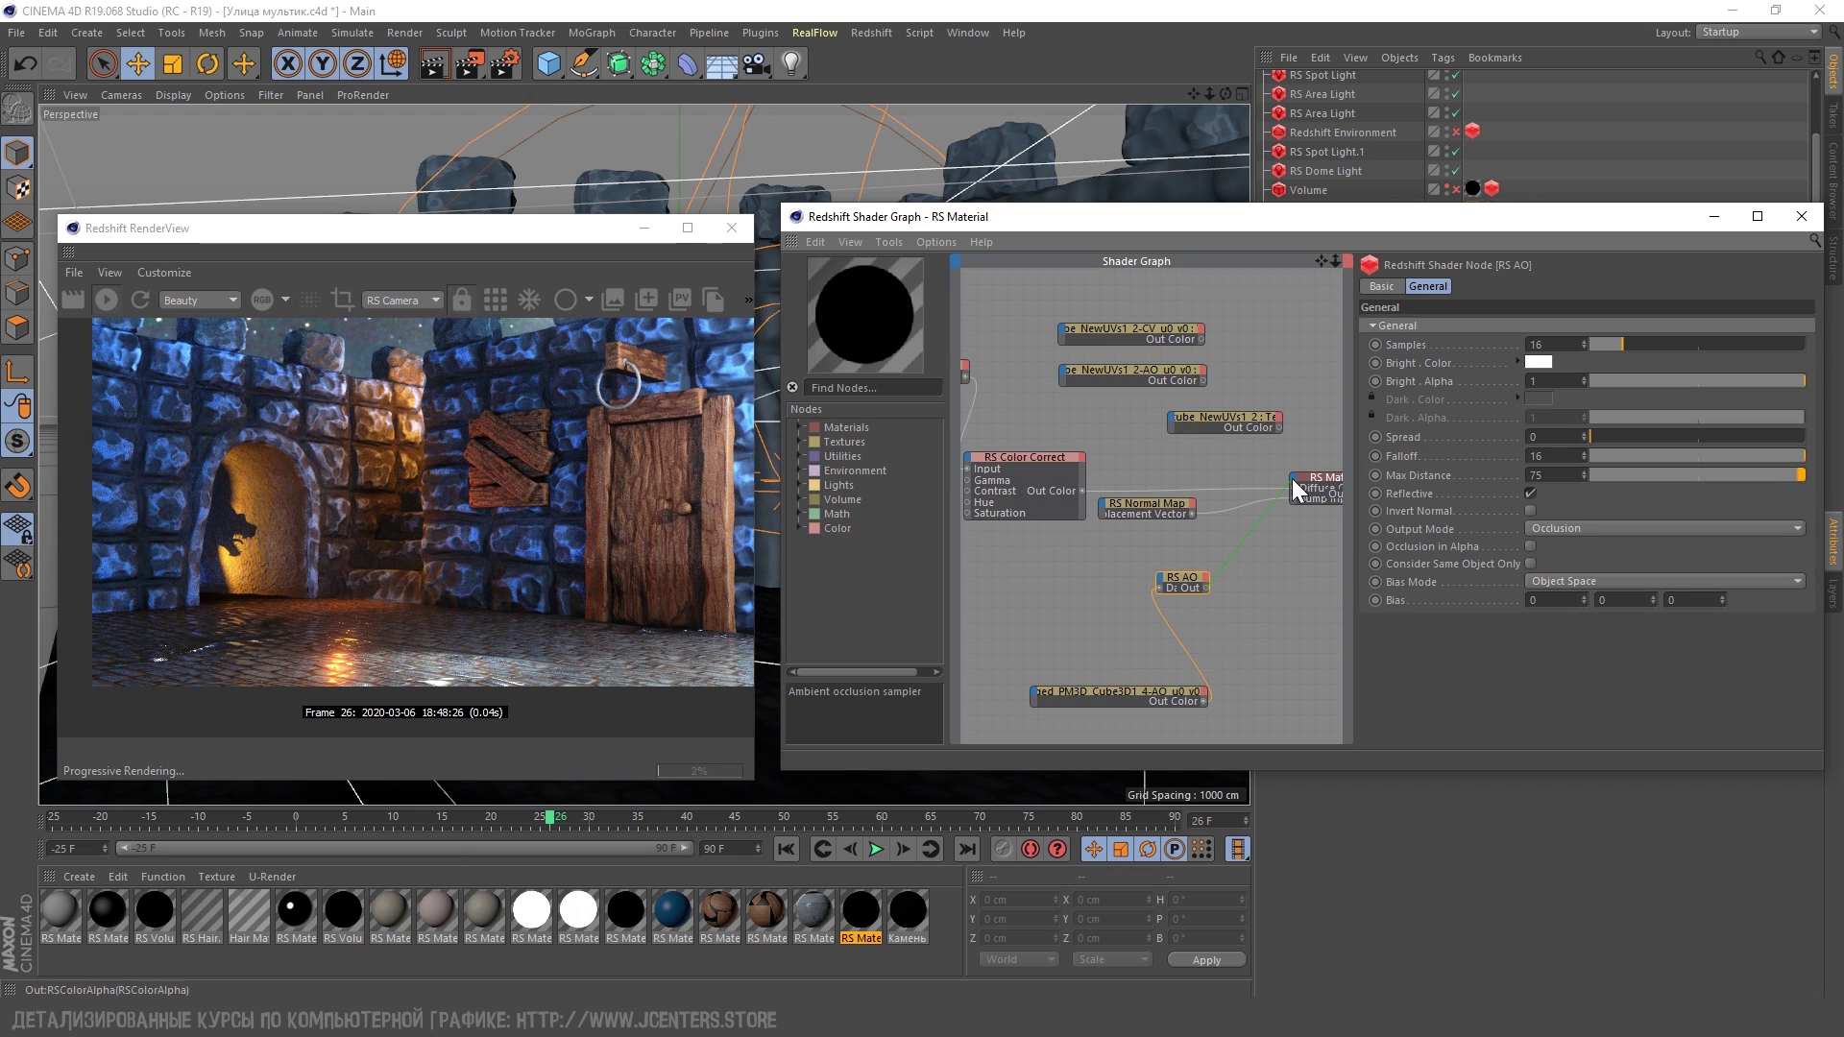
left_click(1617, 627)
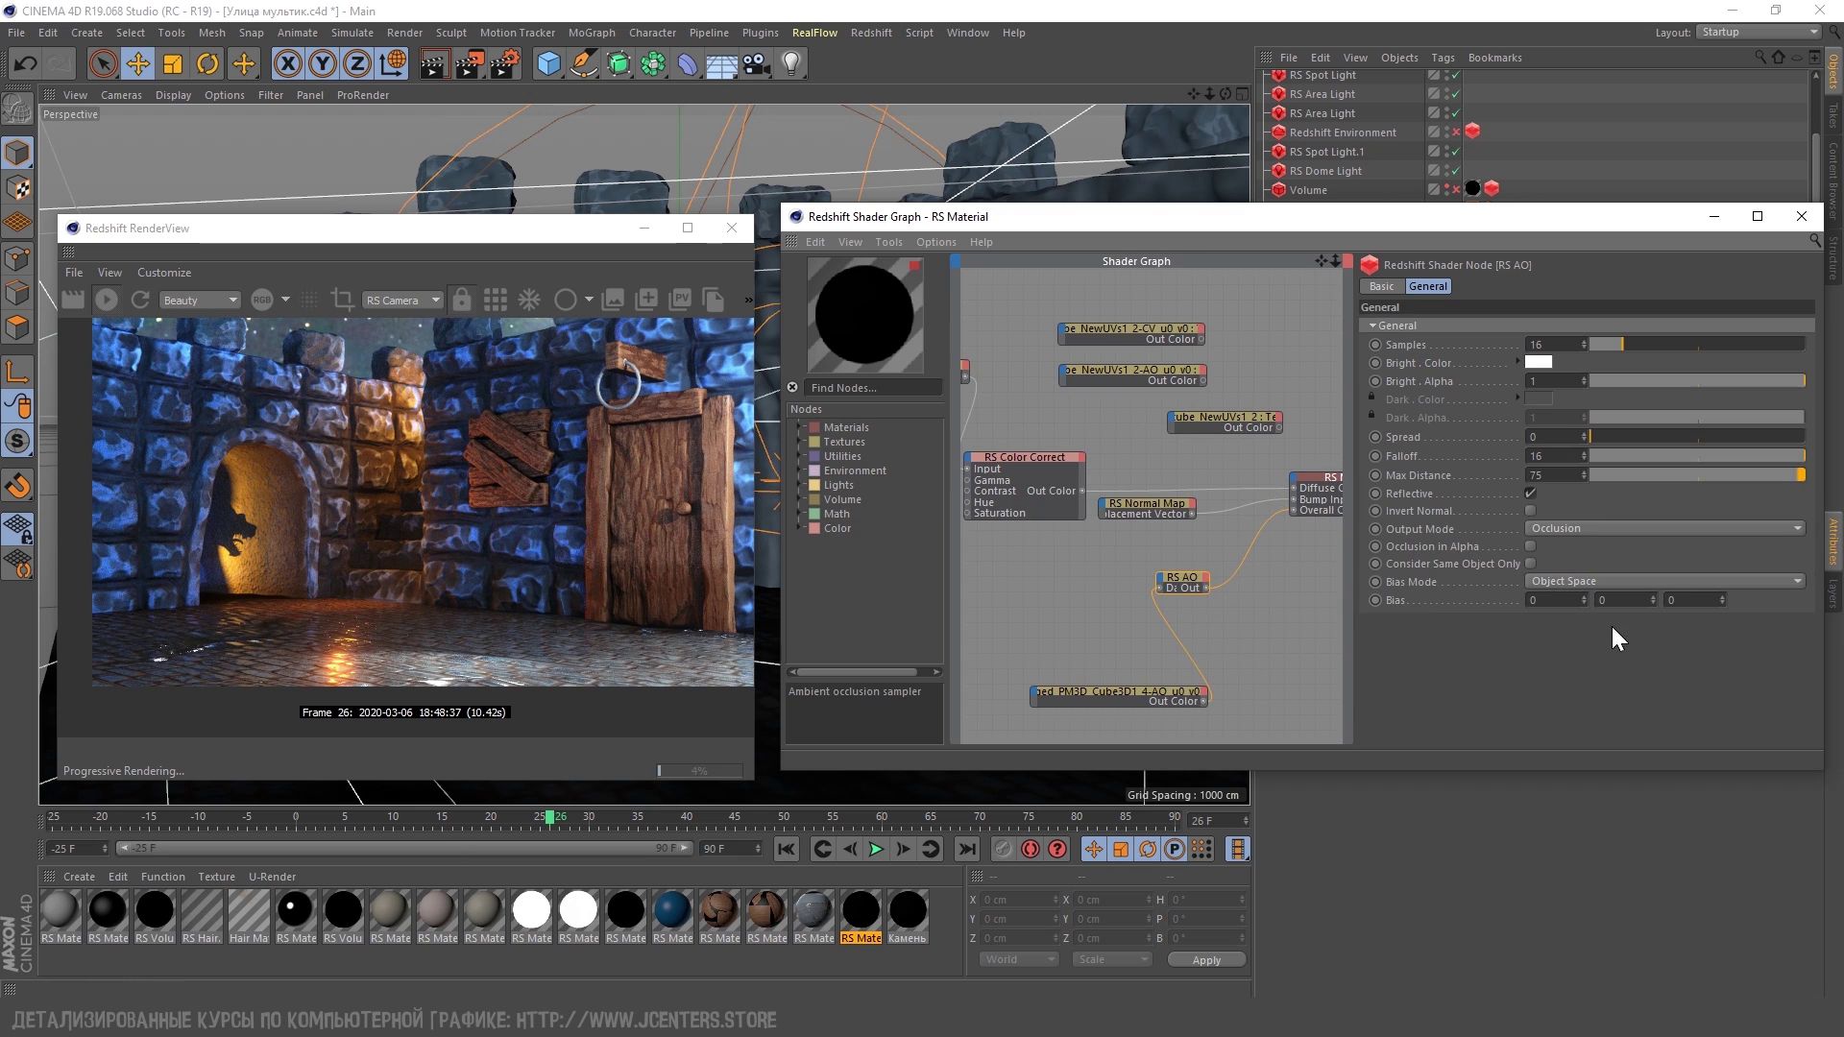
scroll(291, 471, "up", 2)
scroll(317, 430, "up", 2)
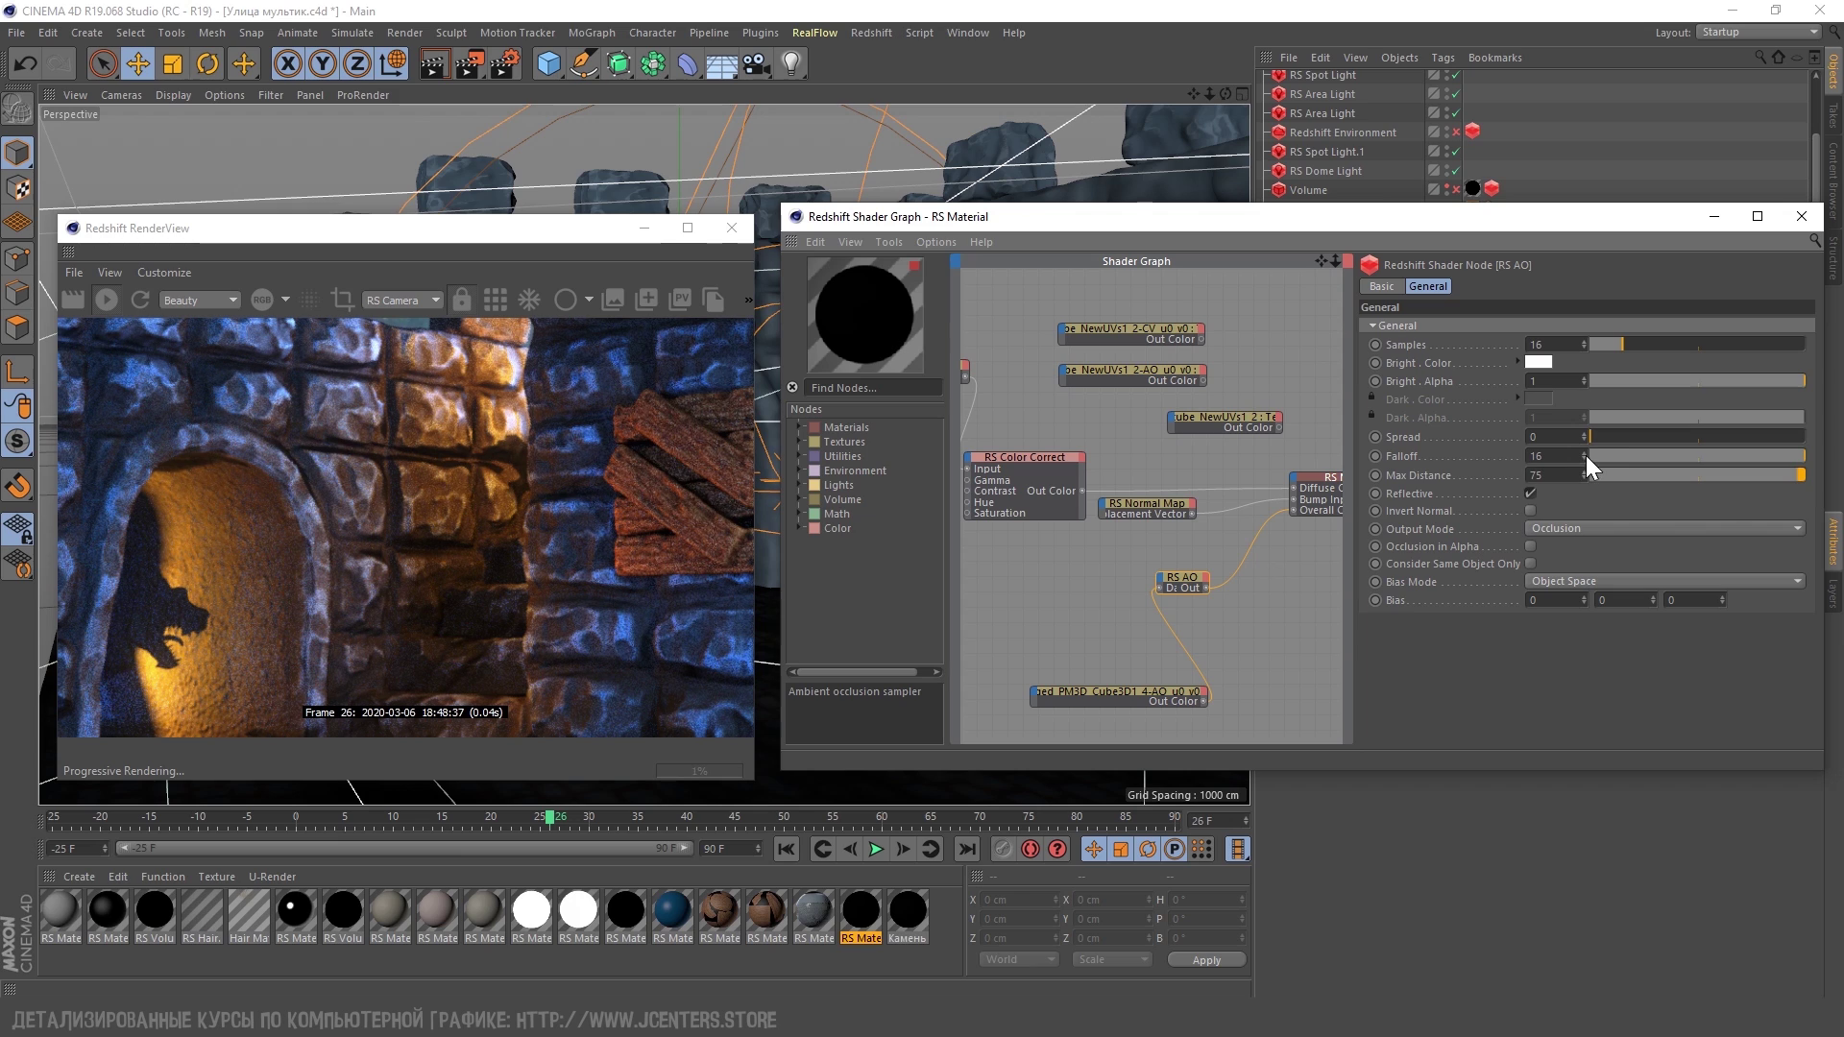
Set the ambient occlusion Spread to 0 and Max Distance to 1555
left_click_drag(1599, 435, 1591, 436)
left_click_drag(1683, 476, 1640, 476)
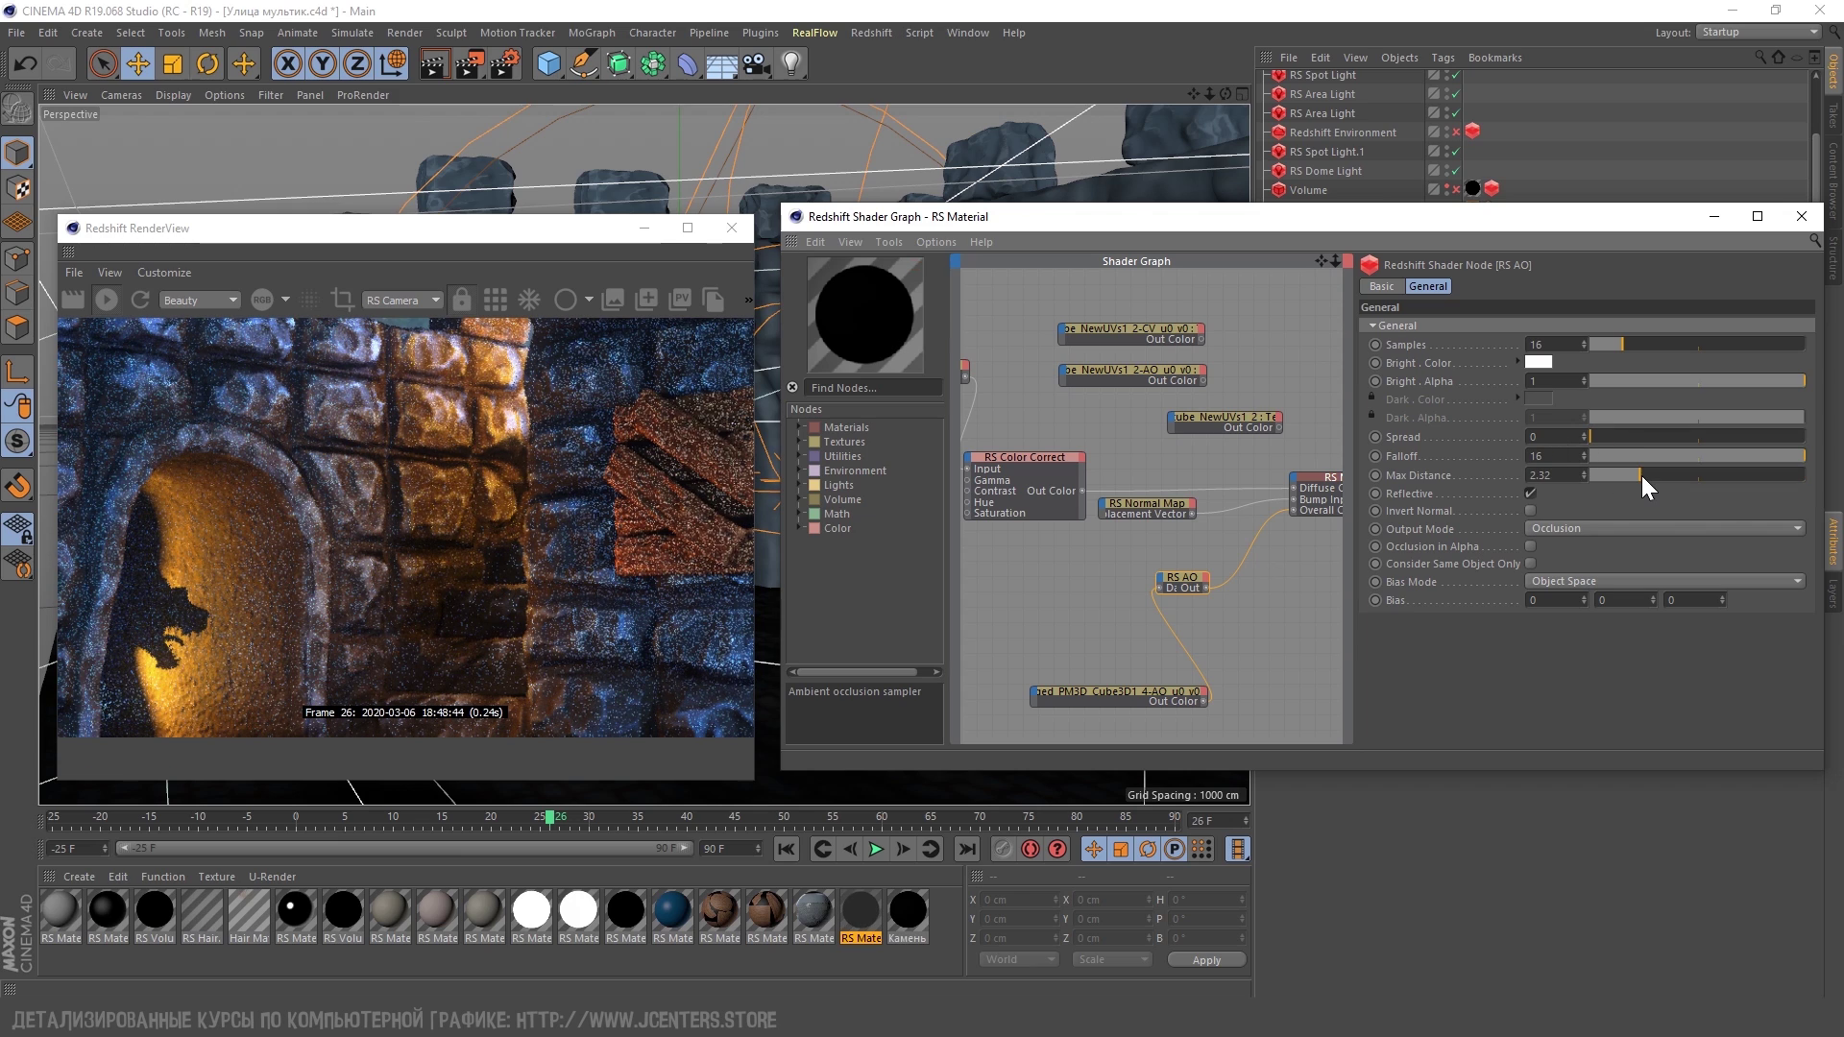
scroll(740, 581, "down", 3)
double_click(1549, 475)
type("1555")
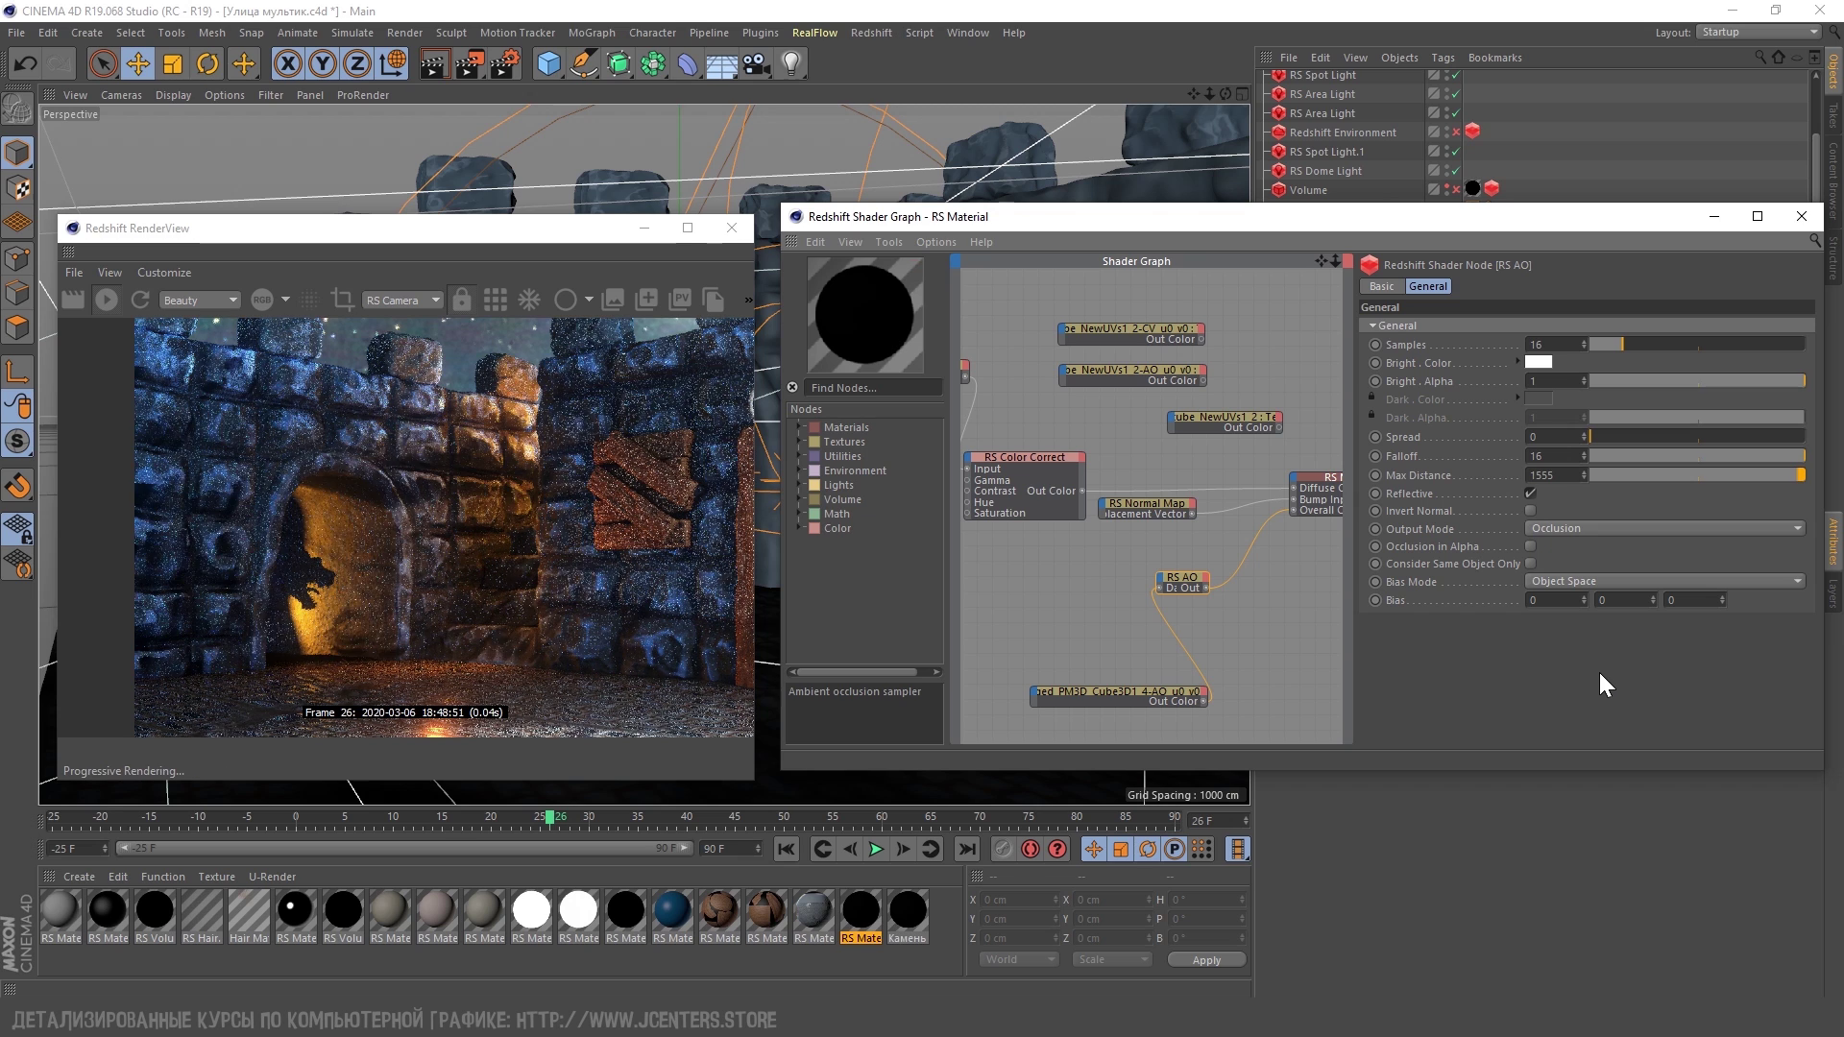
scroll(390, 461, "up", 2)
scroll(317, 566, "down", 2)
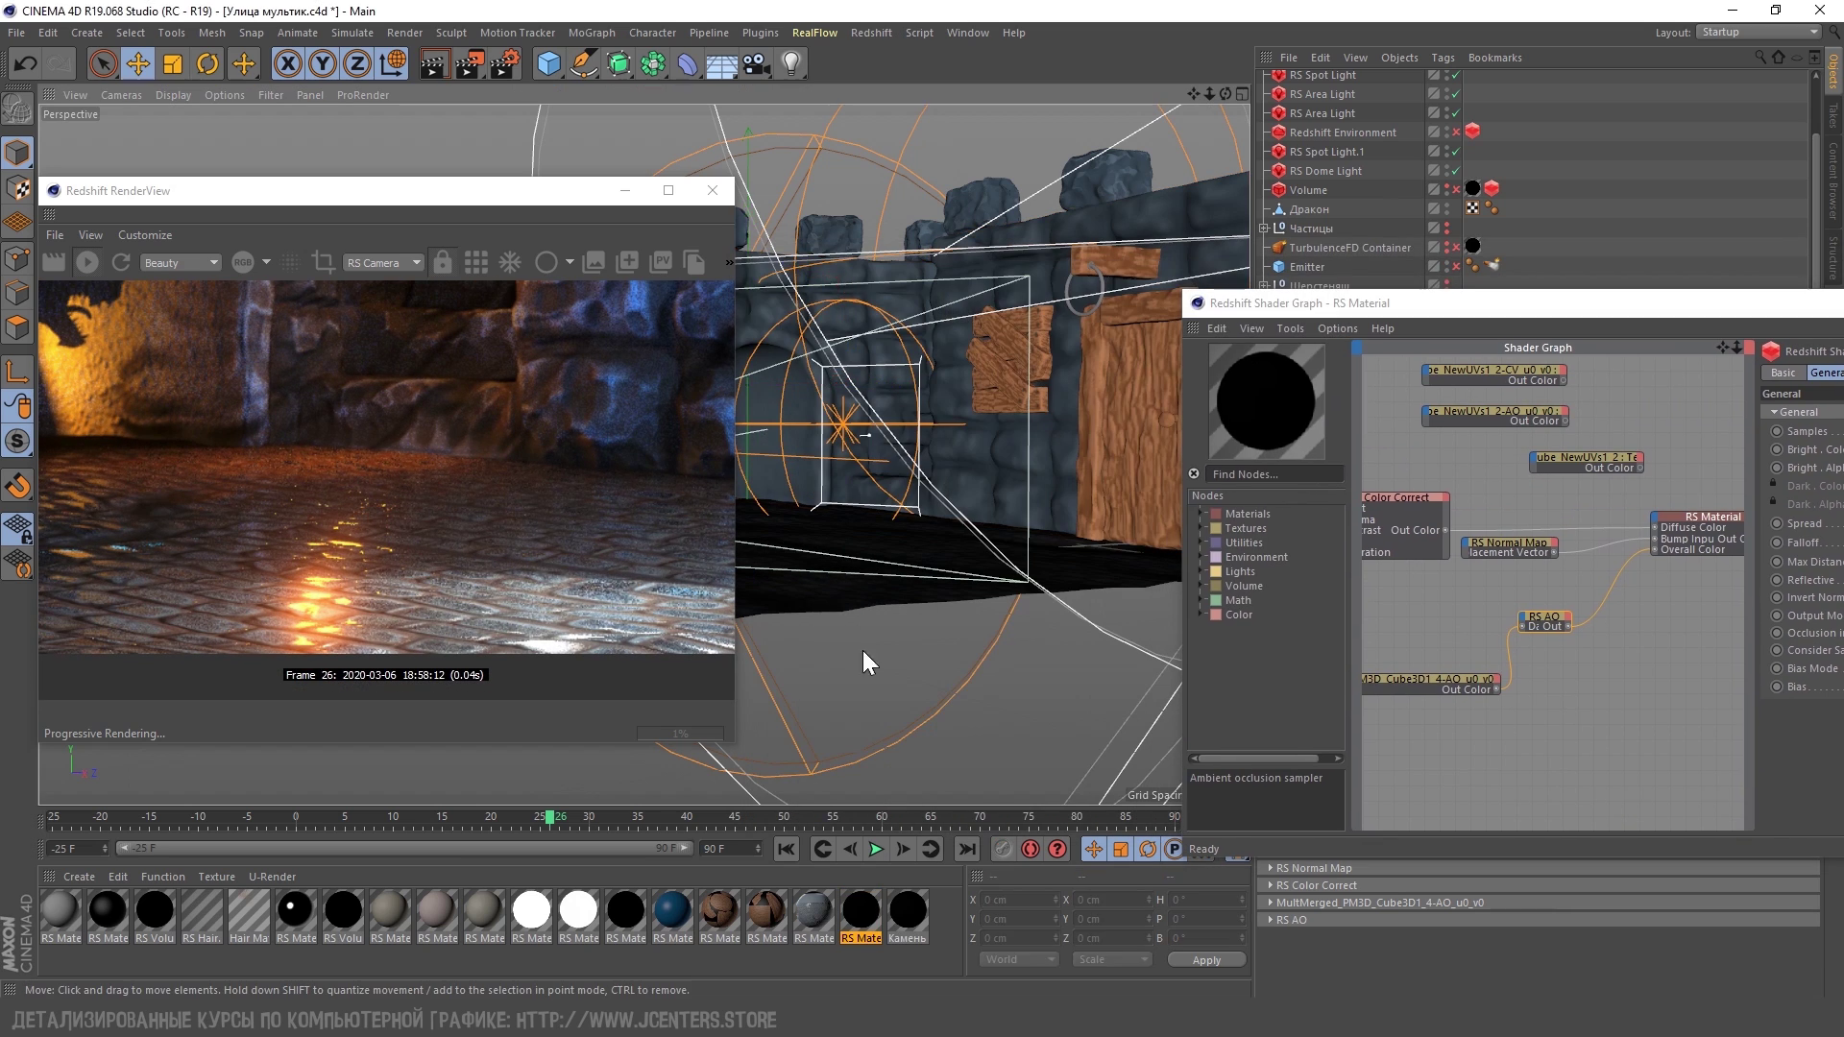
Open the floor's RS Material.1 and try a new reflection roughness, then undo it
double_click(814, 909)
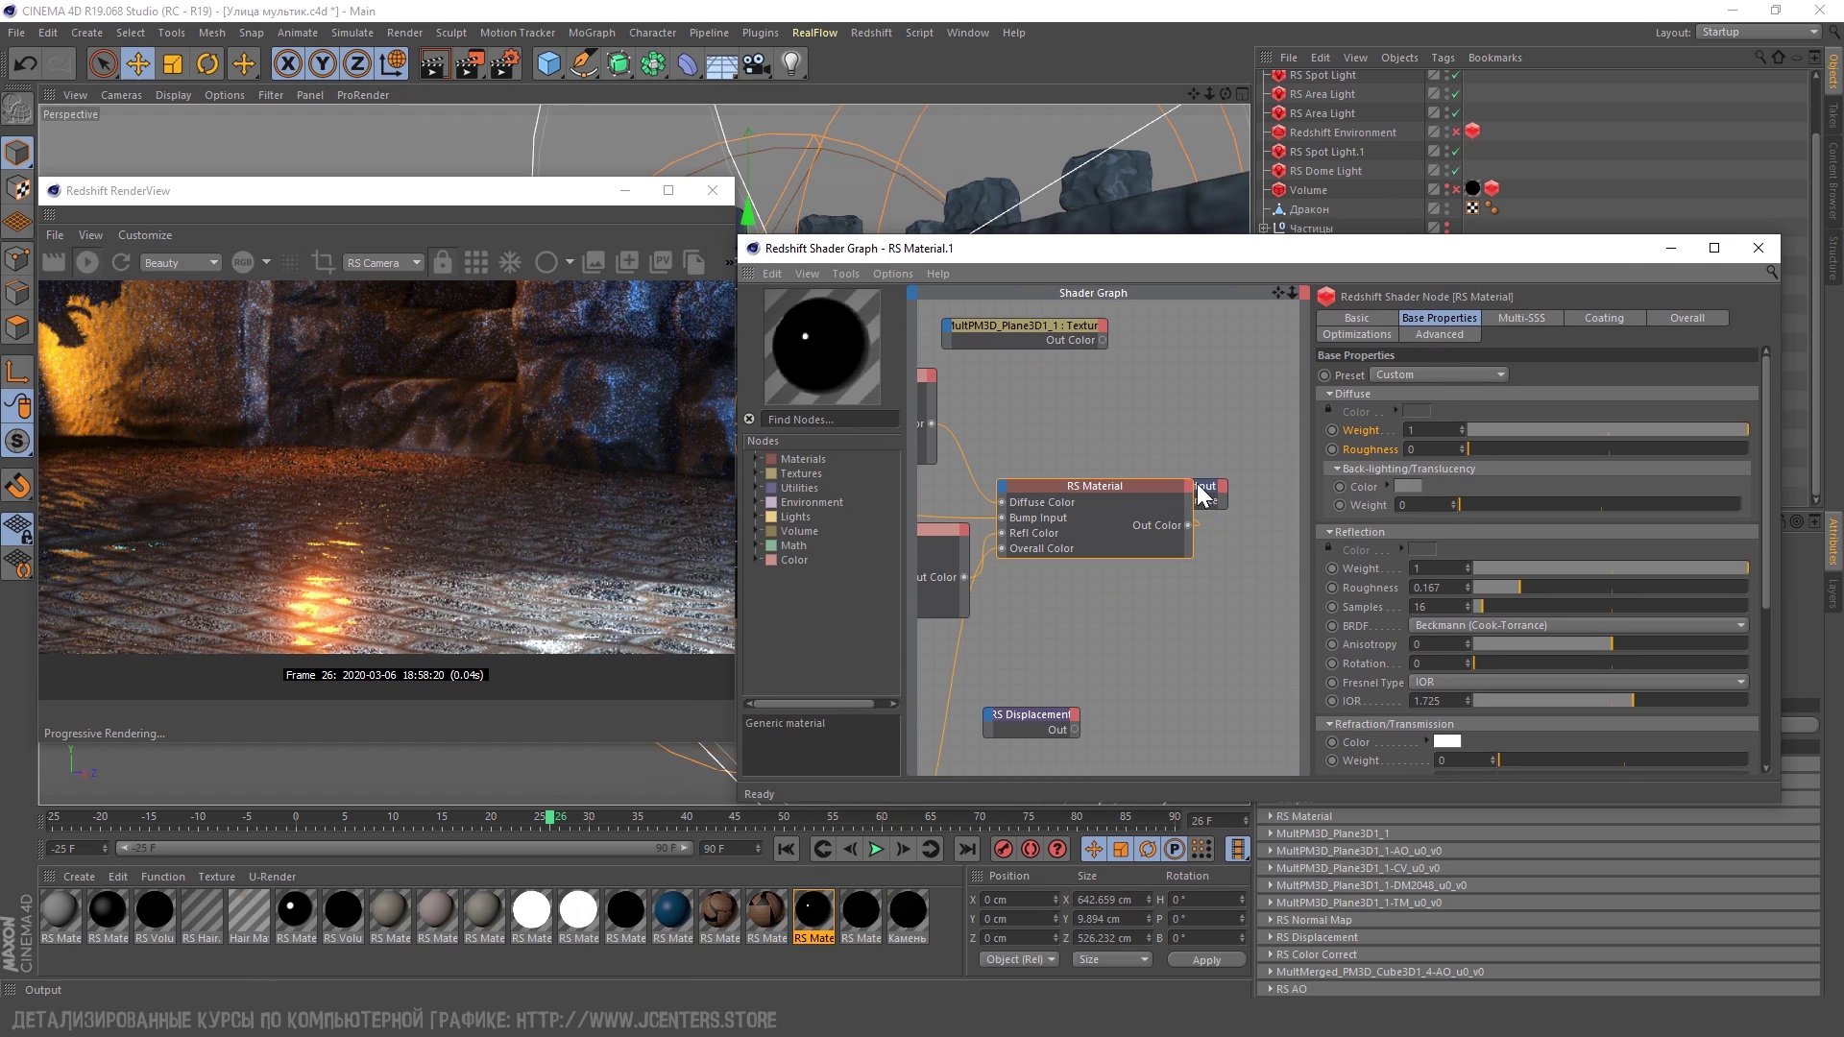
scroll(1095, 422, "down", 2)
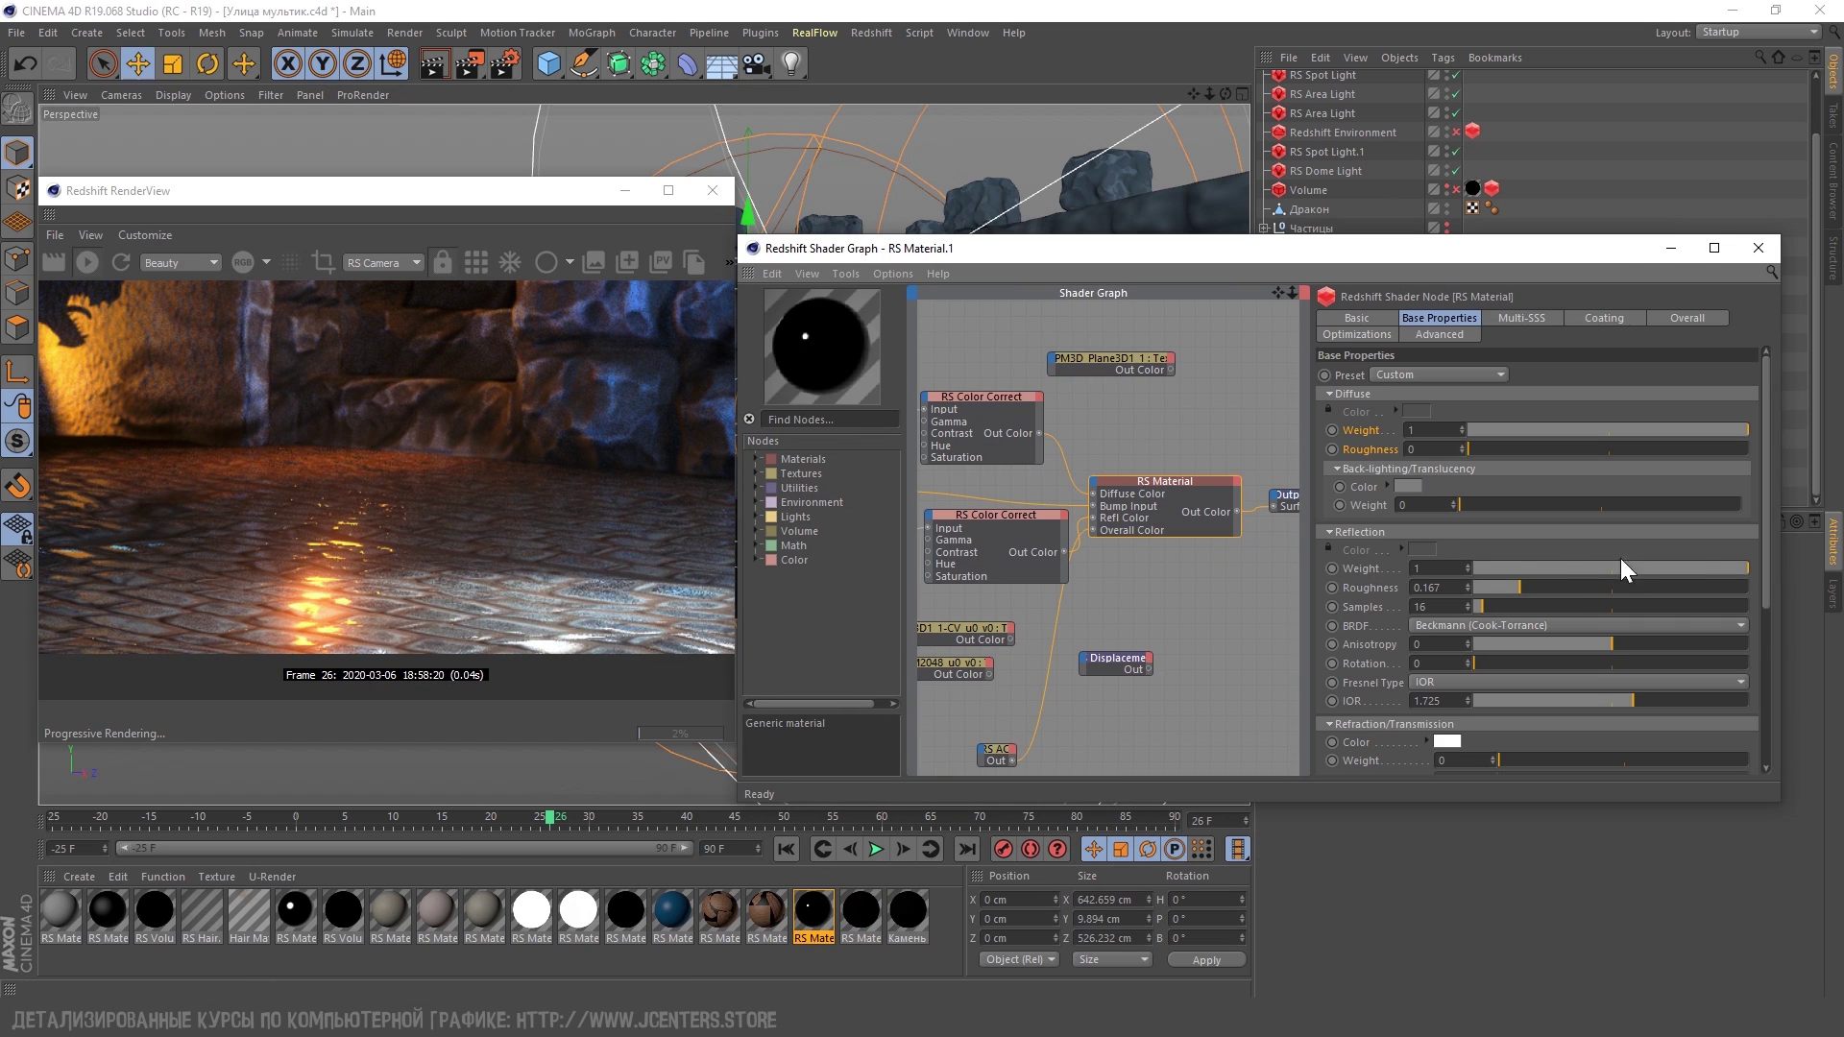
mouse_move(1564, 588)
left_mouse_down()
mouse_move(1497, 590)
mouse_move(1520, 588)
left_mouse_up()
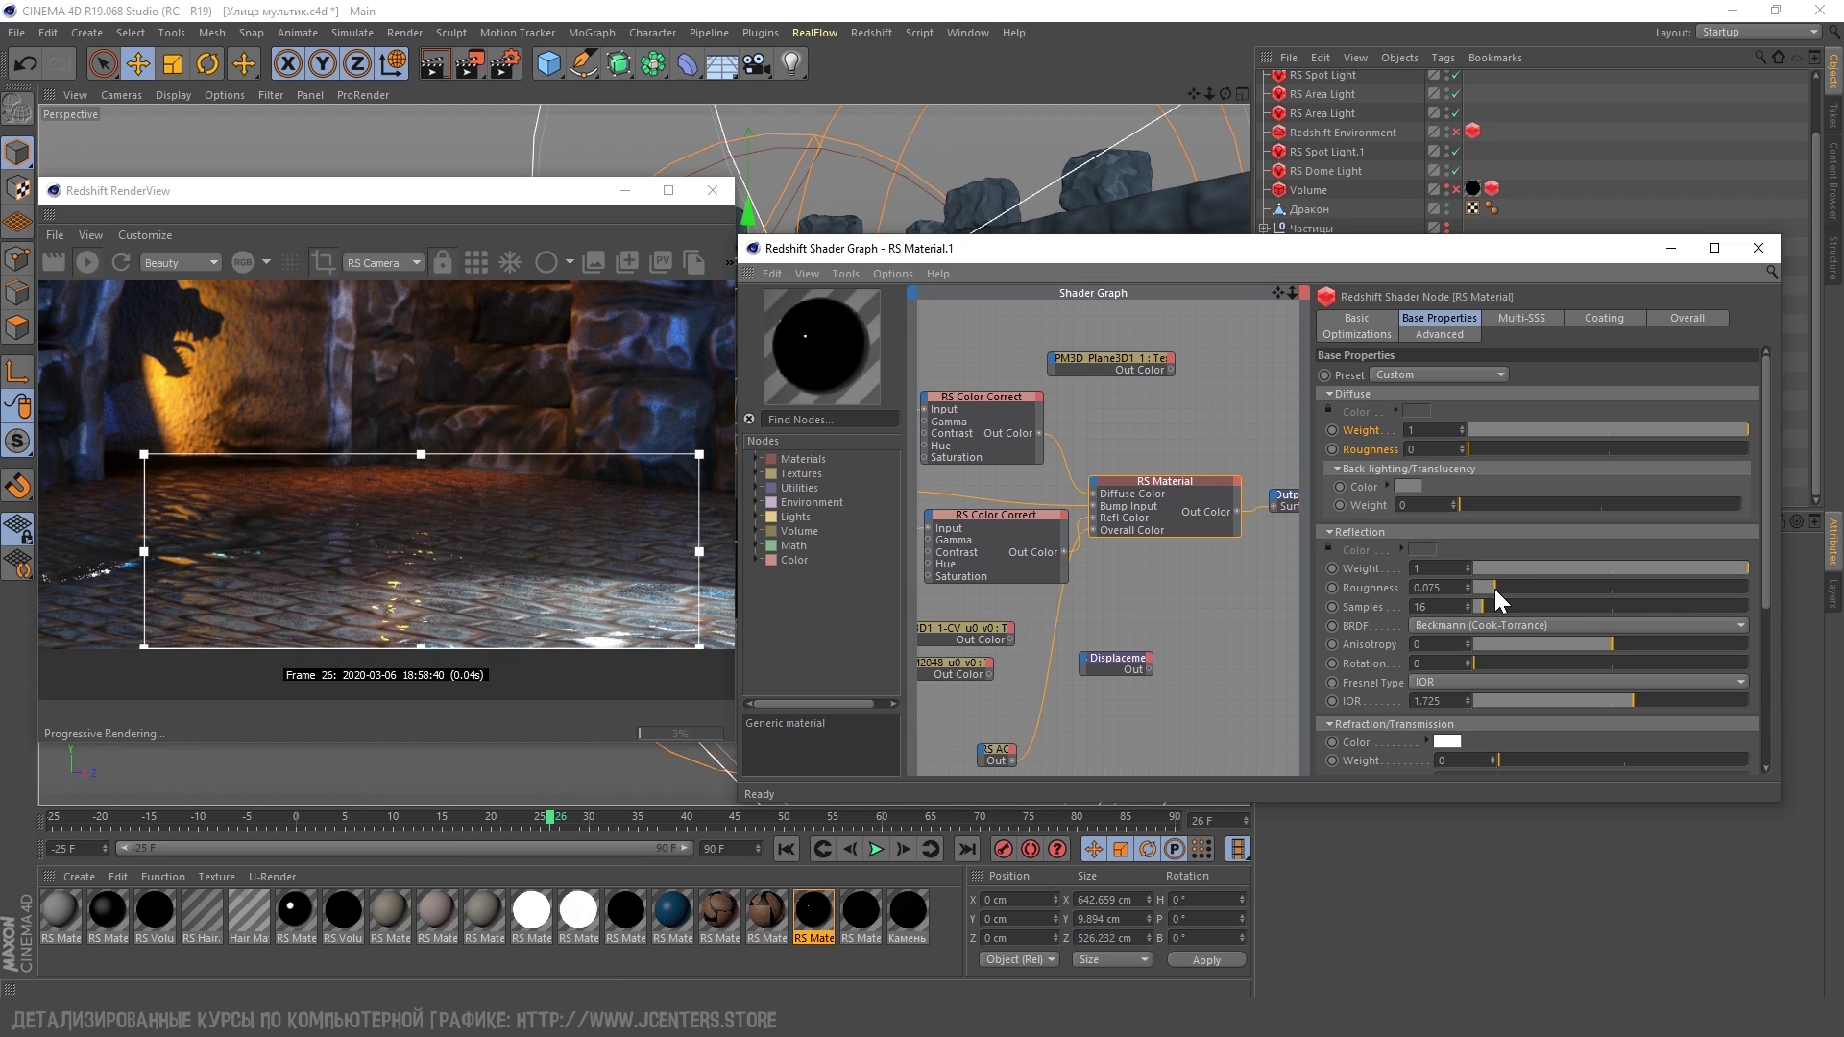
left_click_drag(1494, 589, 1577, 591)
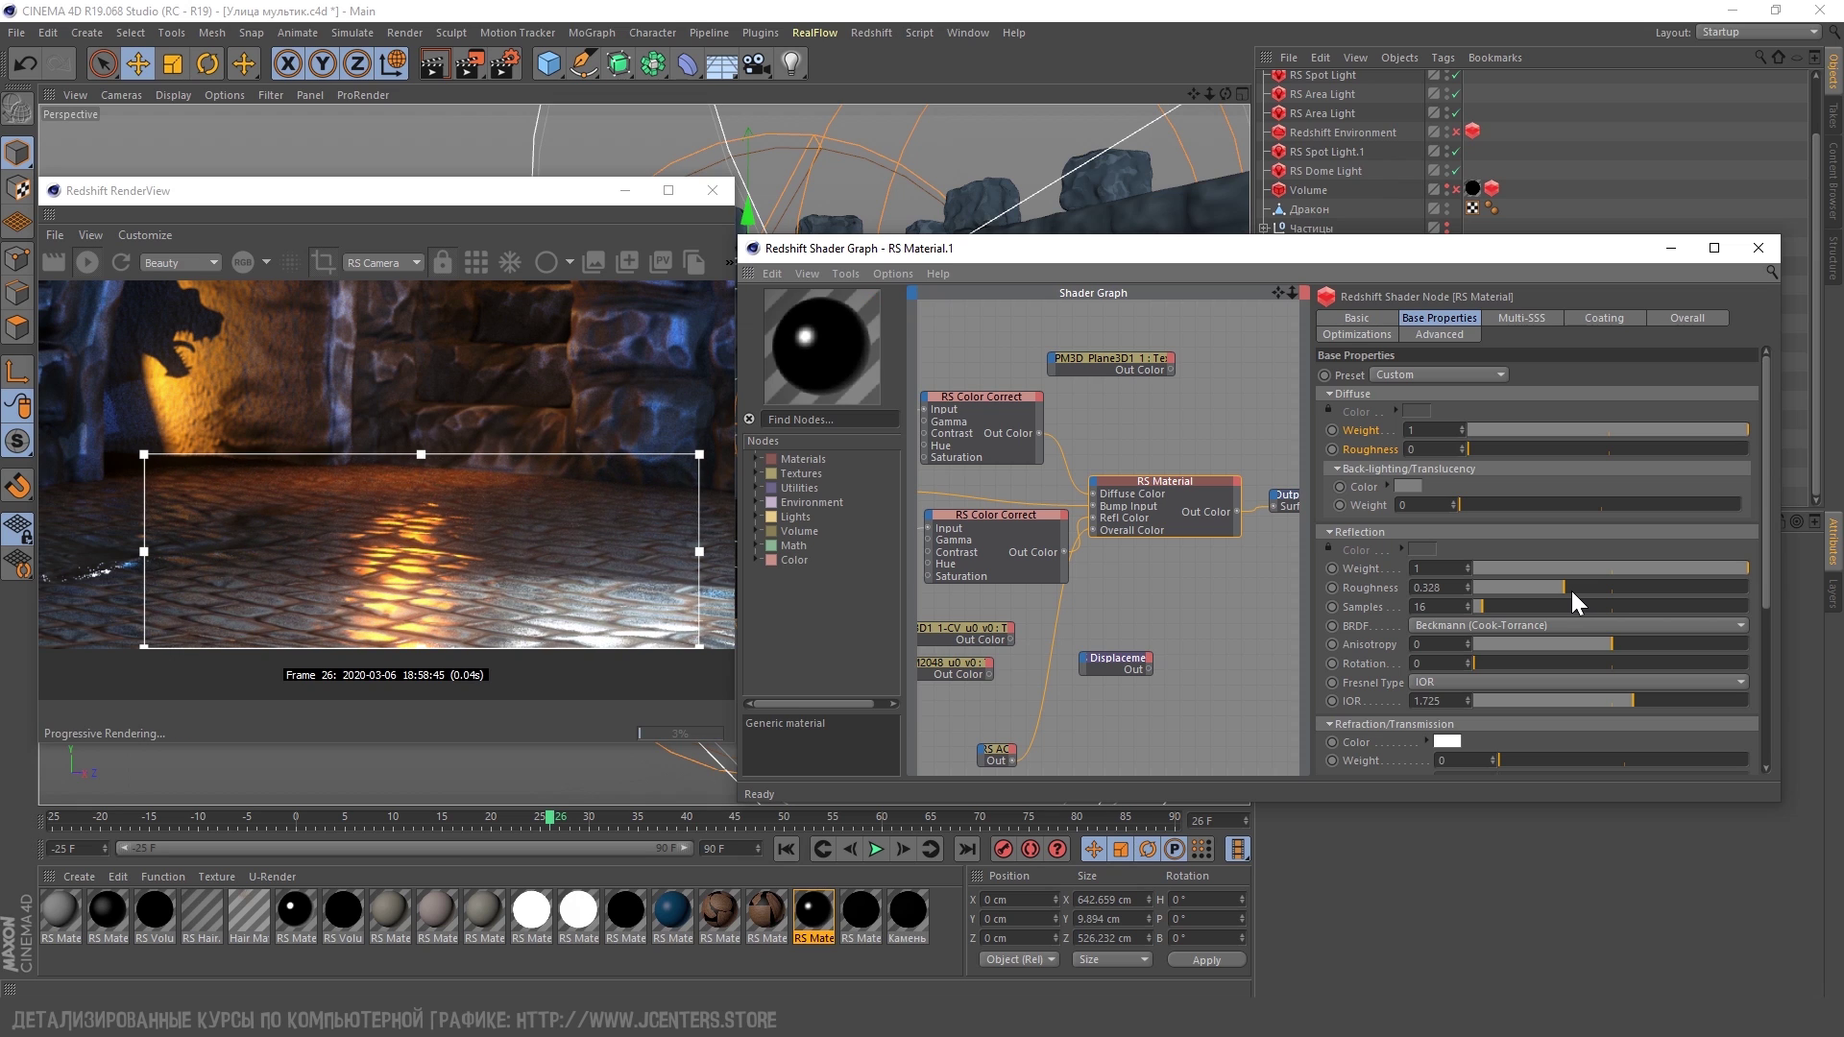
key("ctrl+z")
Rewire the floor's middle RS Color Correct node into Refl Color
scroll(498, 561, "down", 2)
scroll(1104, 591, "down", 2)
scroll(1105, 592, "up", 1)
left_click(1216, 636)
left_click(987, 538)
left_click(1180, 515)
left_click_drag(1206, 530, 1202, 522)
scroll(413, 505, "up", 3)
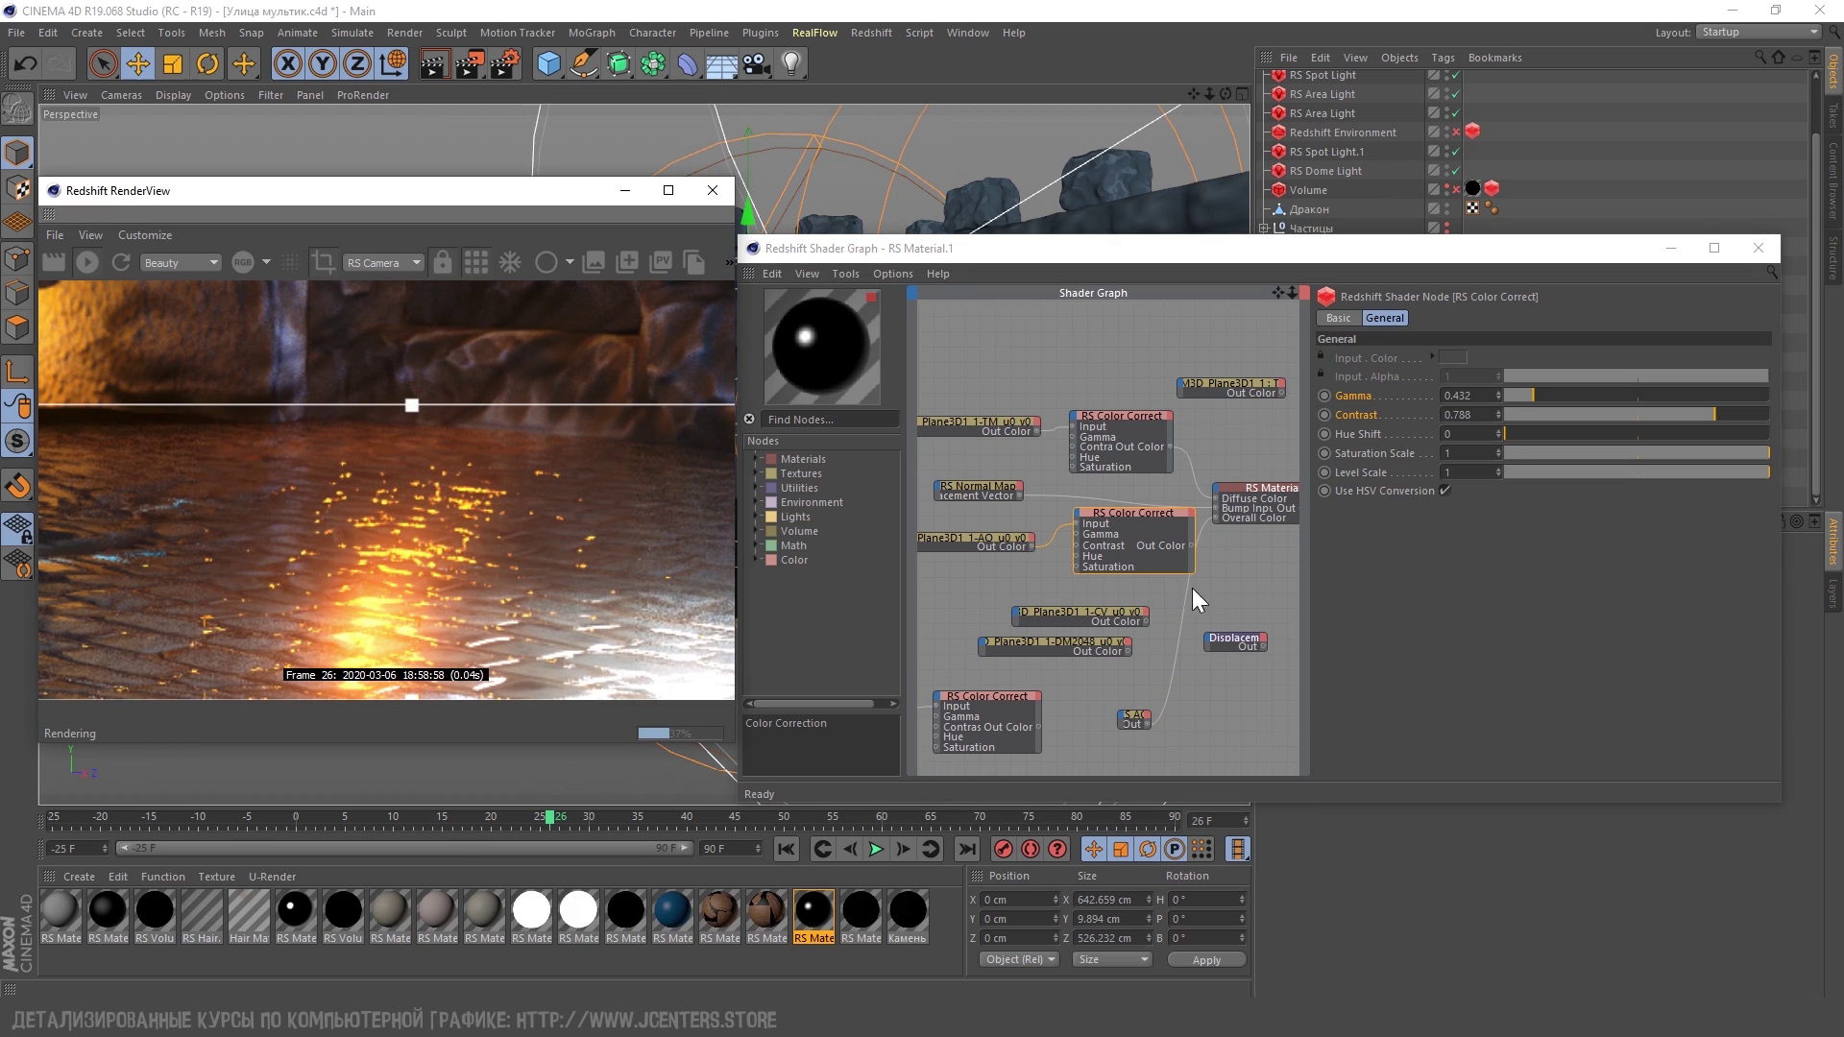
left_click_drag(1191, 545, 1239, 519)
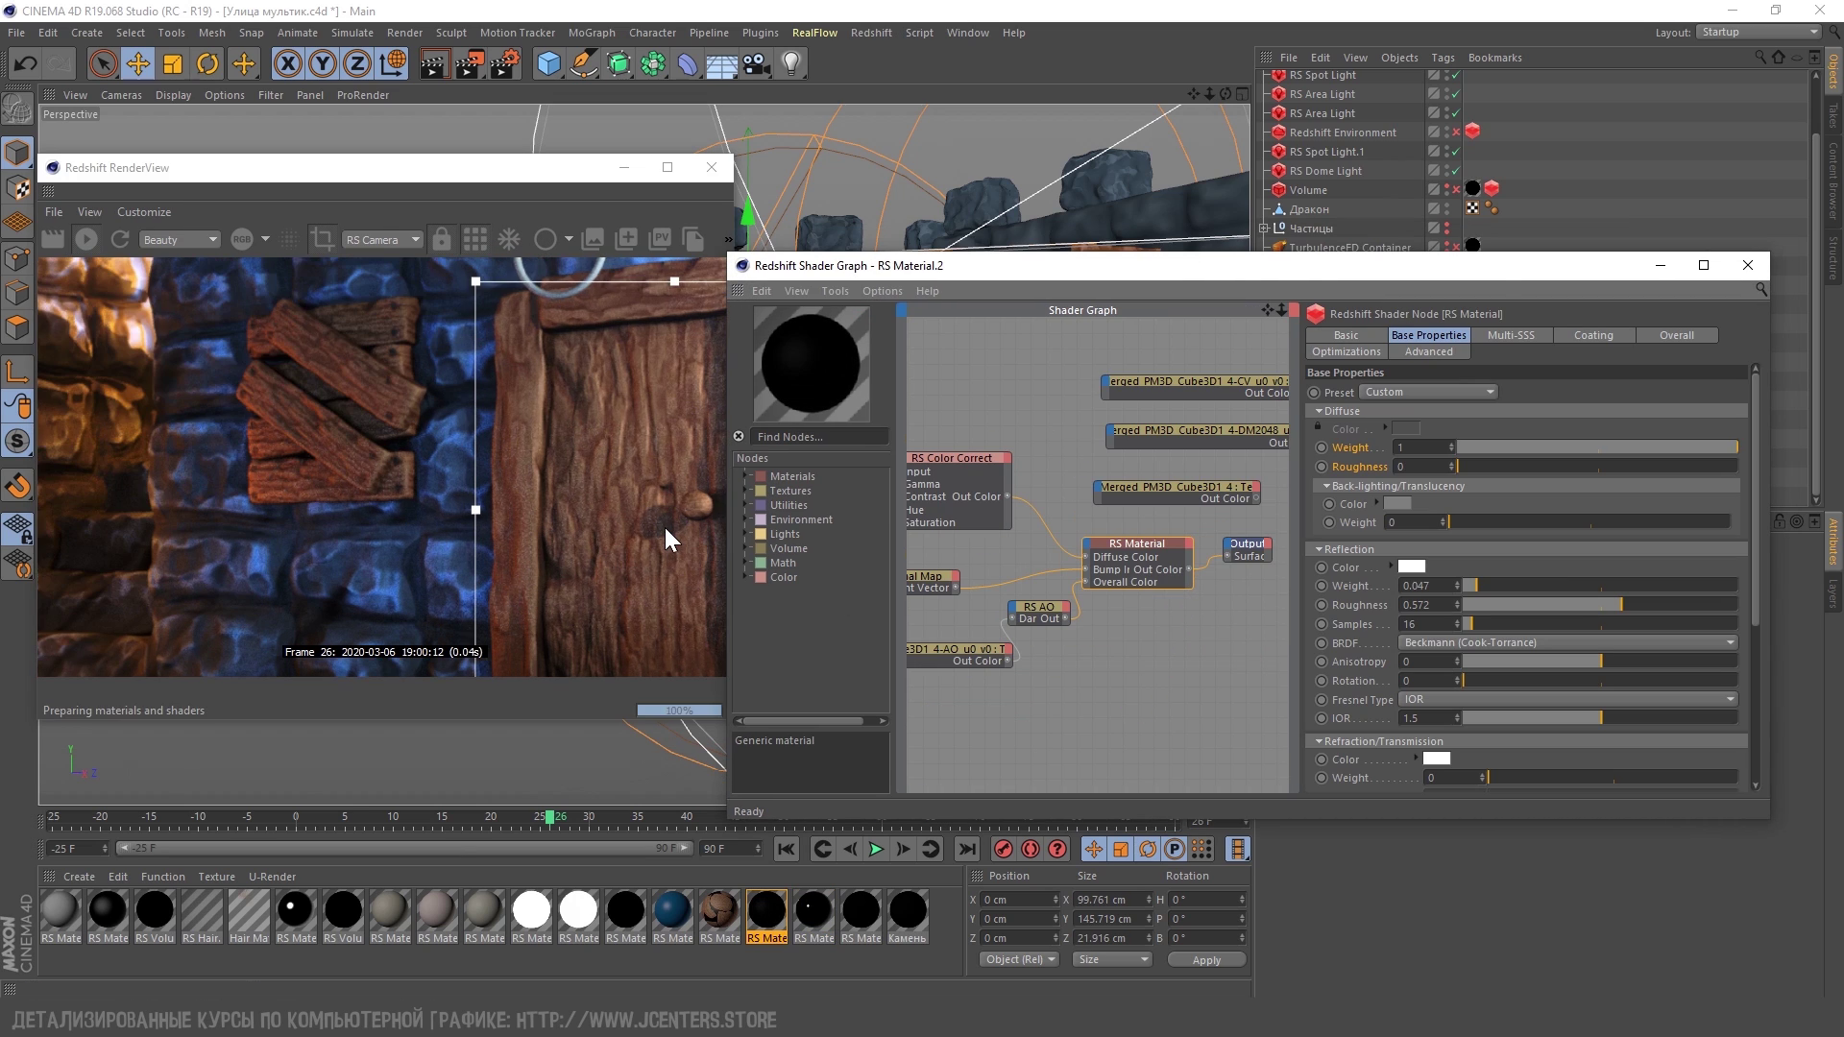
Centre the door in the render preview and undo a trial reflection change
middle_click_drag(664, 527, 596, 492)
scroll(555, 518, "up", 2)
mouse_move(1477, 585)
left_mouse_down()
mouse_move(1636, 585)
mouse_move(1489, 604)
left_mouse_up()
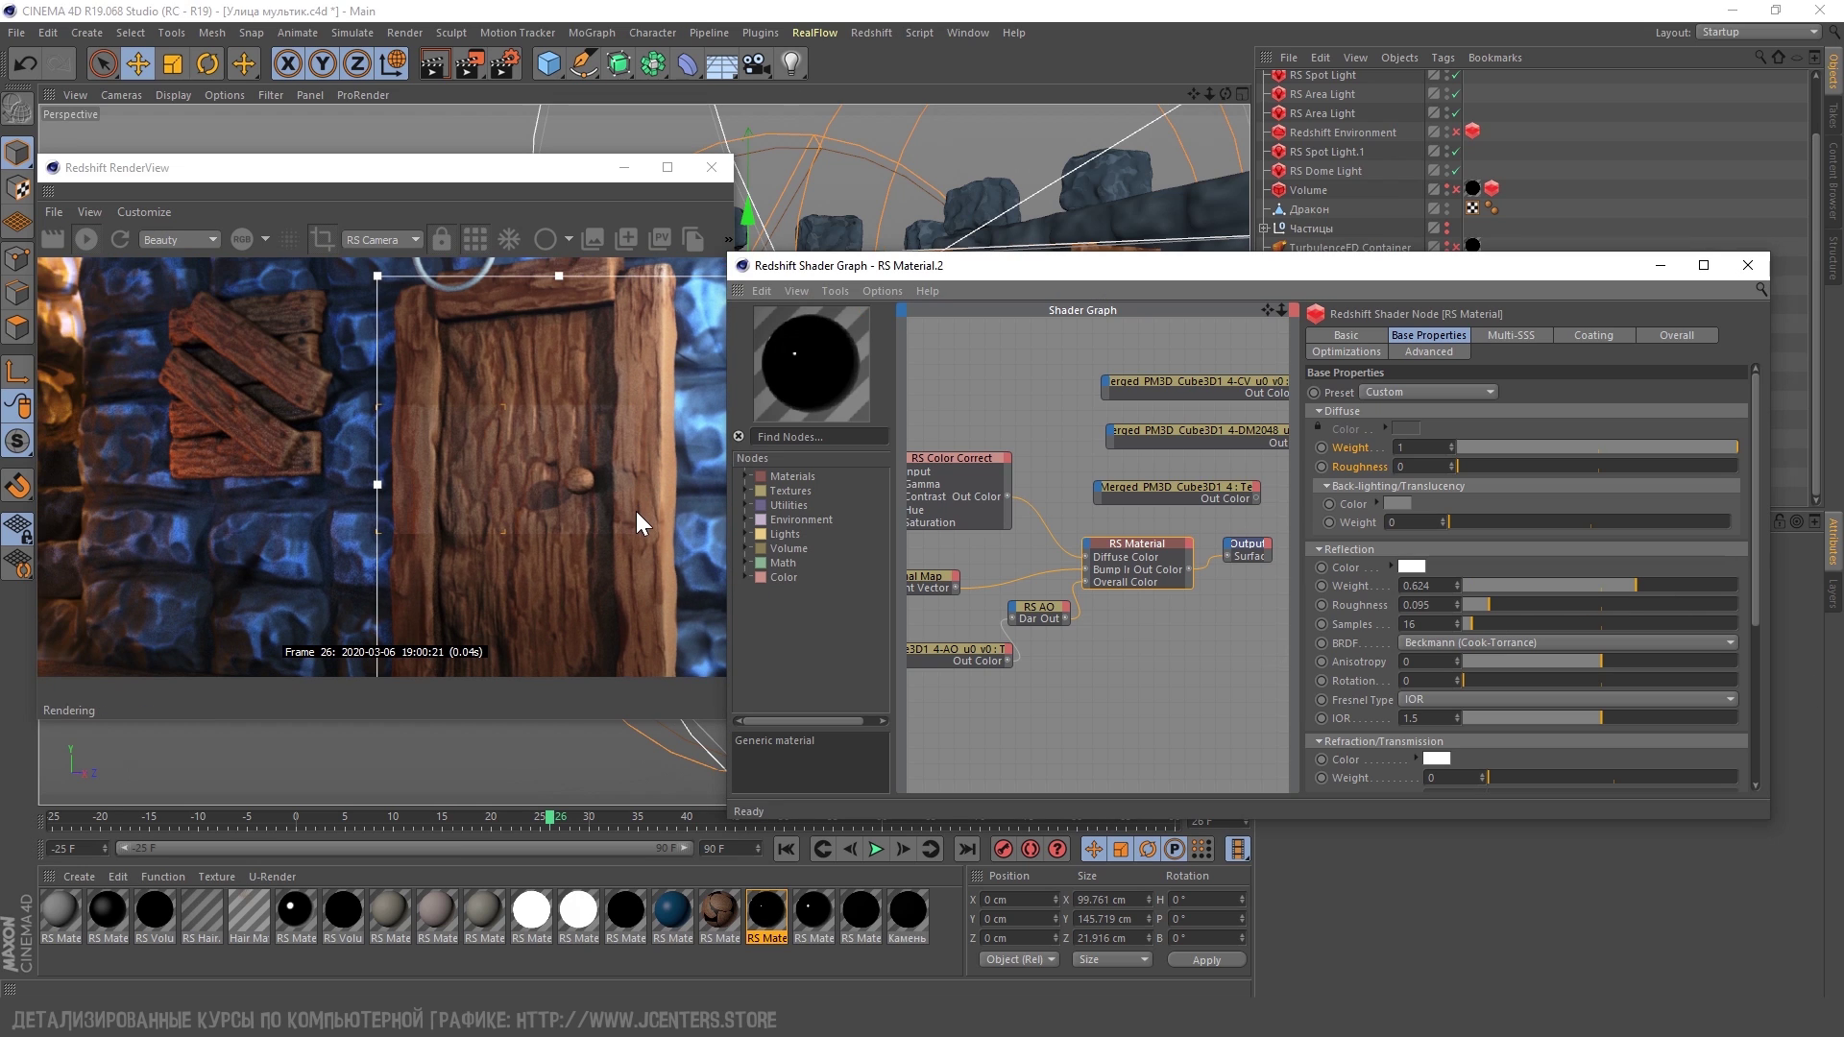
key("ctrl+z")
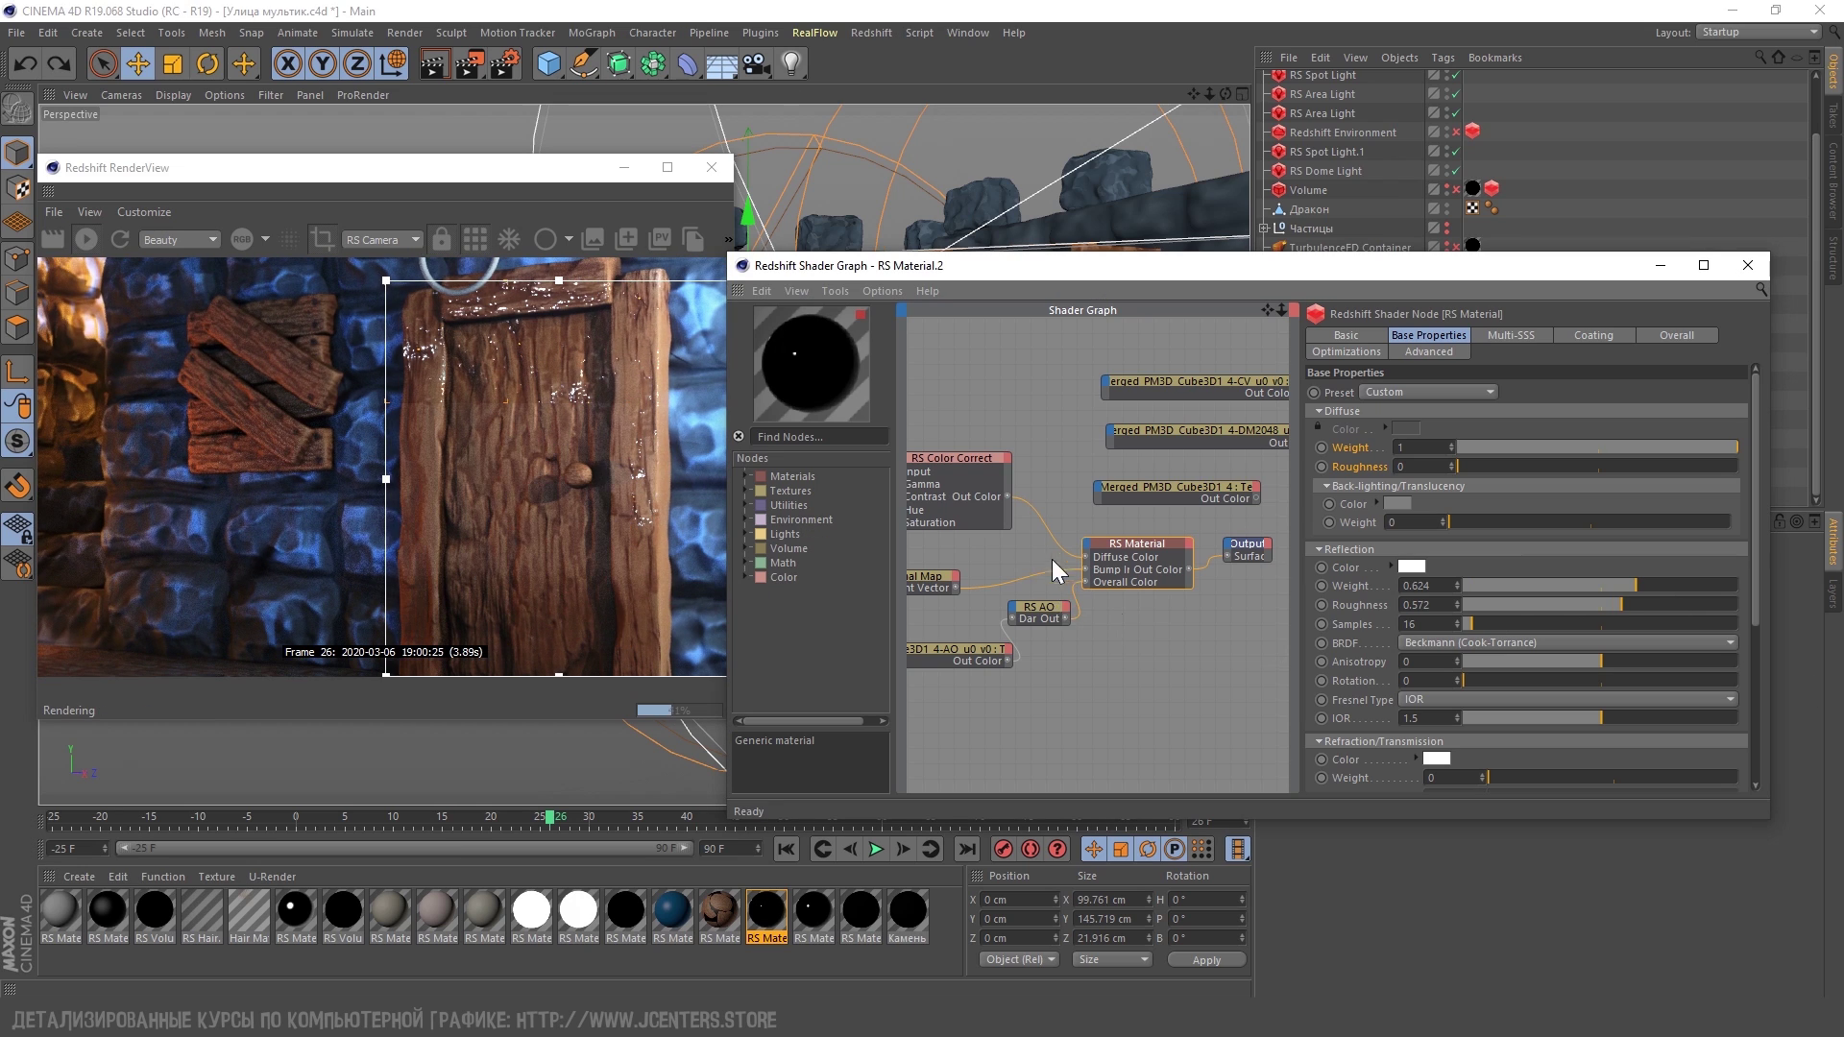
Reset the door's RS Color Correct values to default, then undo to keep the originals
middle_click_drag(1052, 559, 1111, 610)
left_click(1024, 509)
right_click(1357, 415)
left_click(1406, 565)
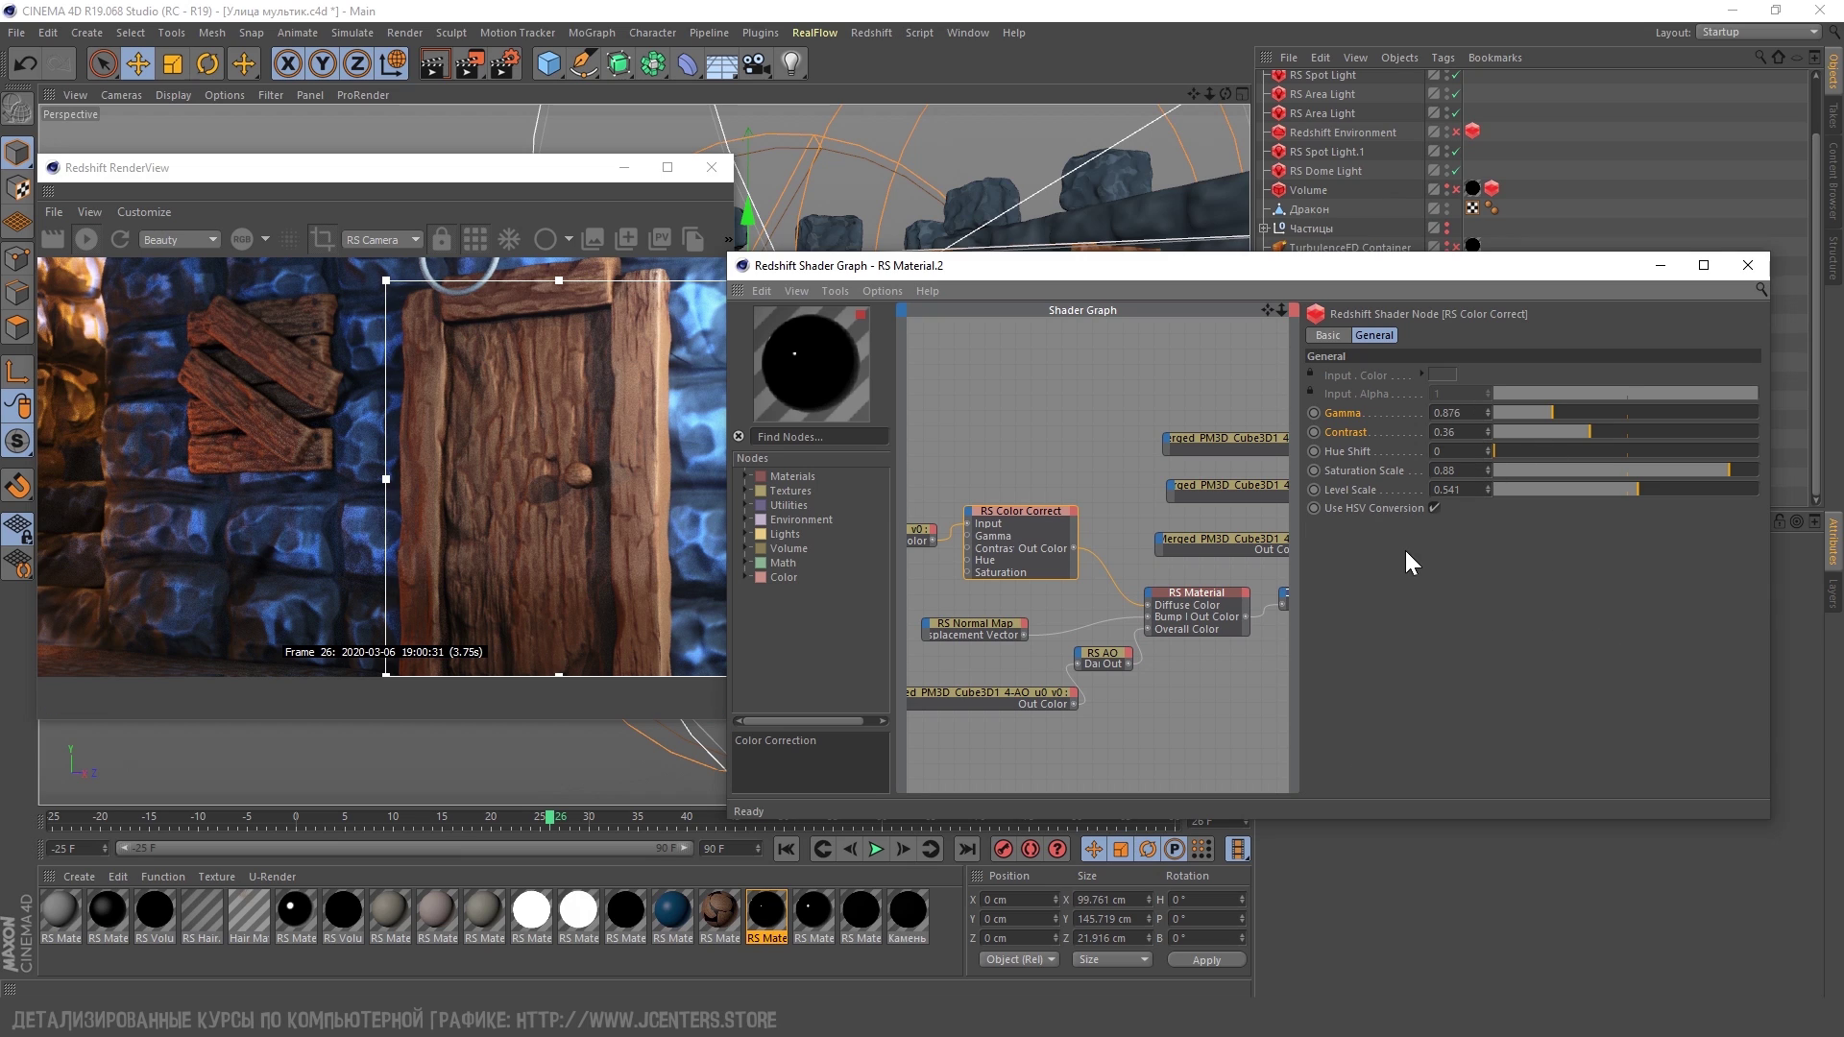
right_click(1344, 415)
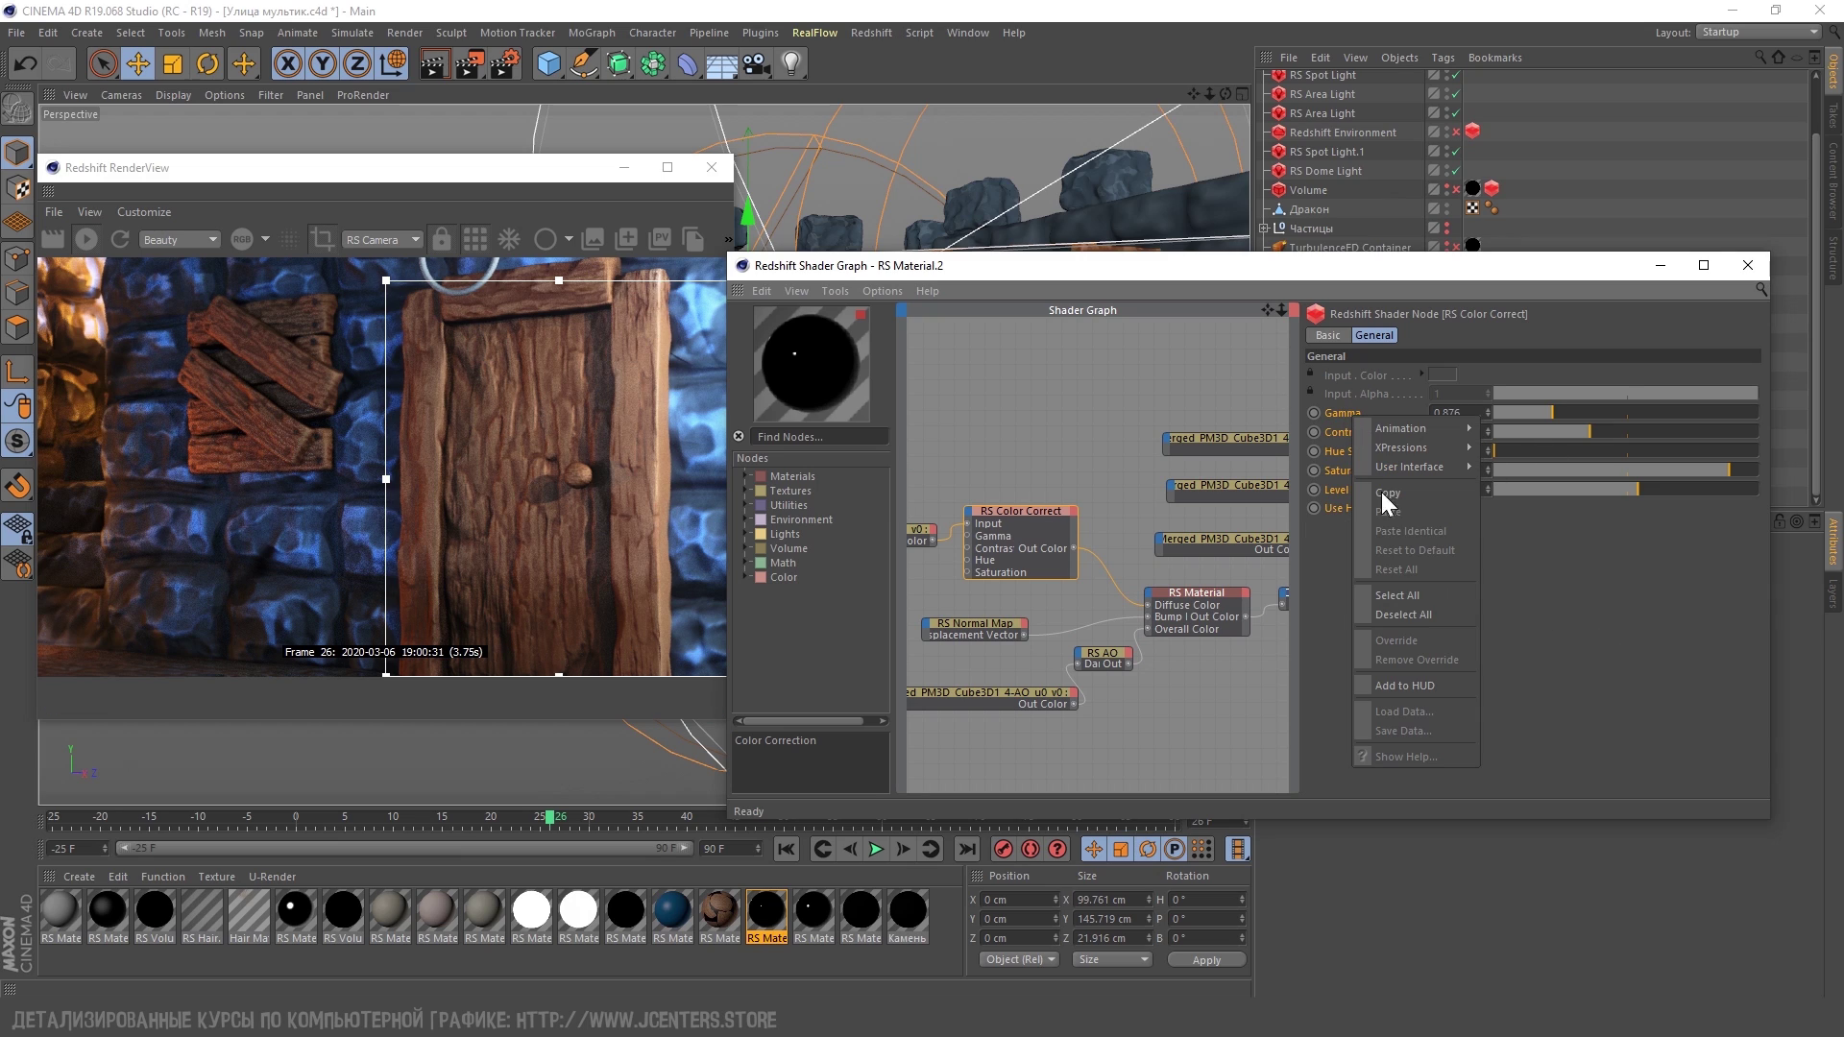
left_click(1421, 614)
right_click(1346, 419)
left_click(1414, 551)
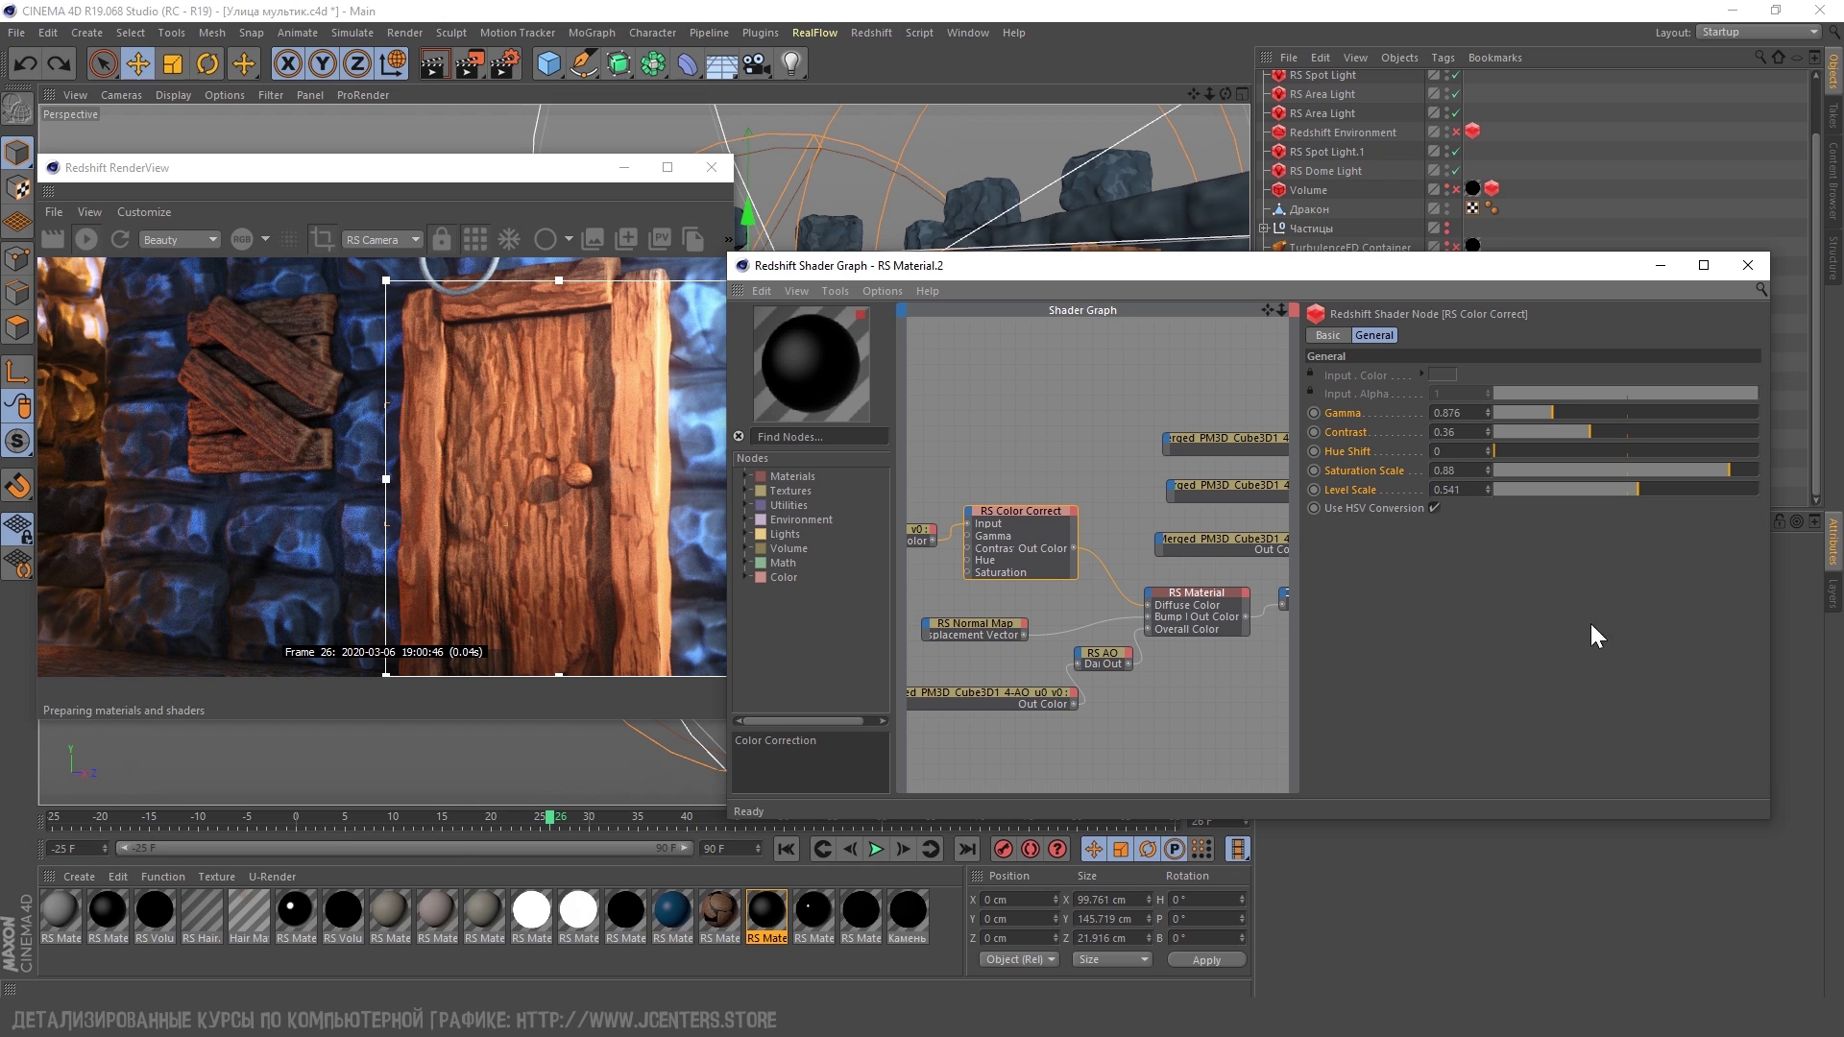
key("ctrl+z")
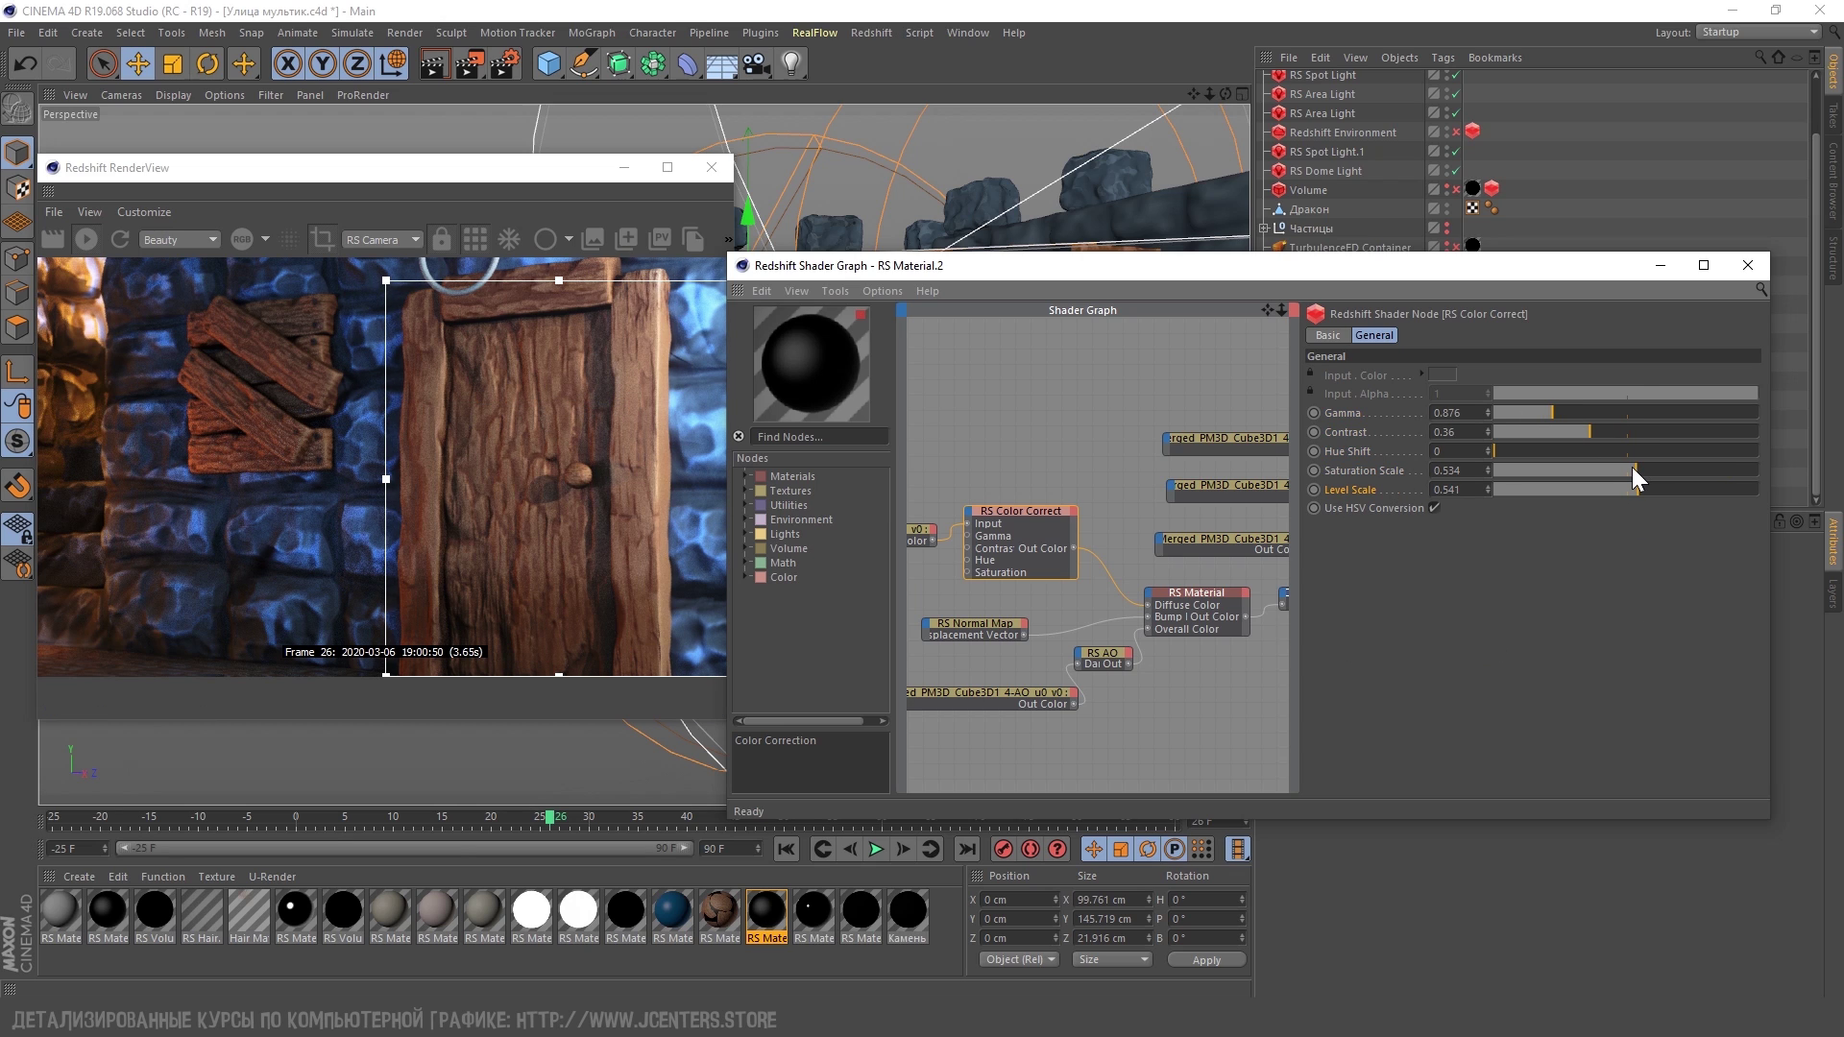
Test a different door Level Scale, then undo back to 0.541
scroll(560, 501, "down", 5)
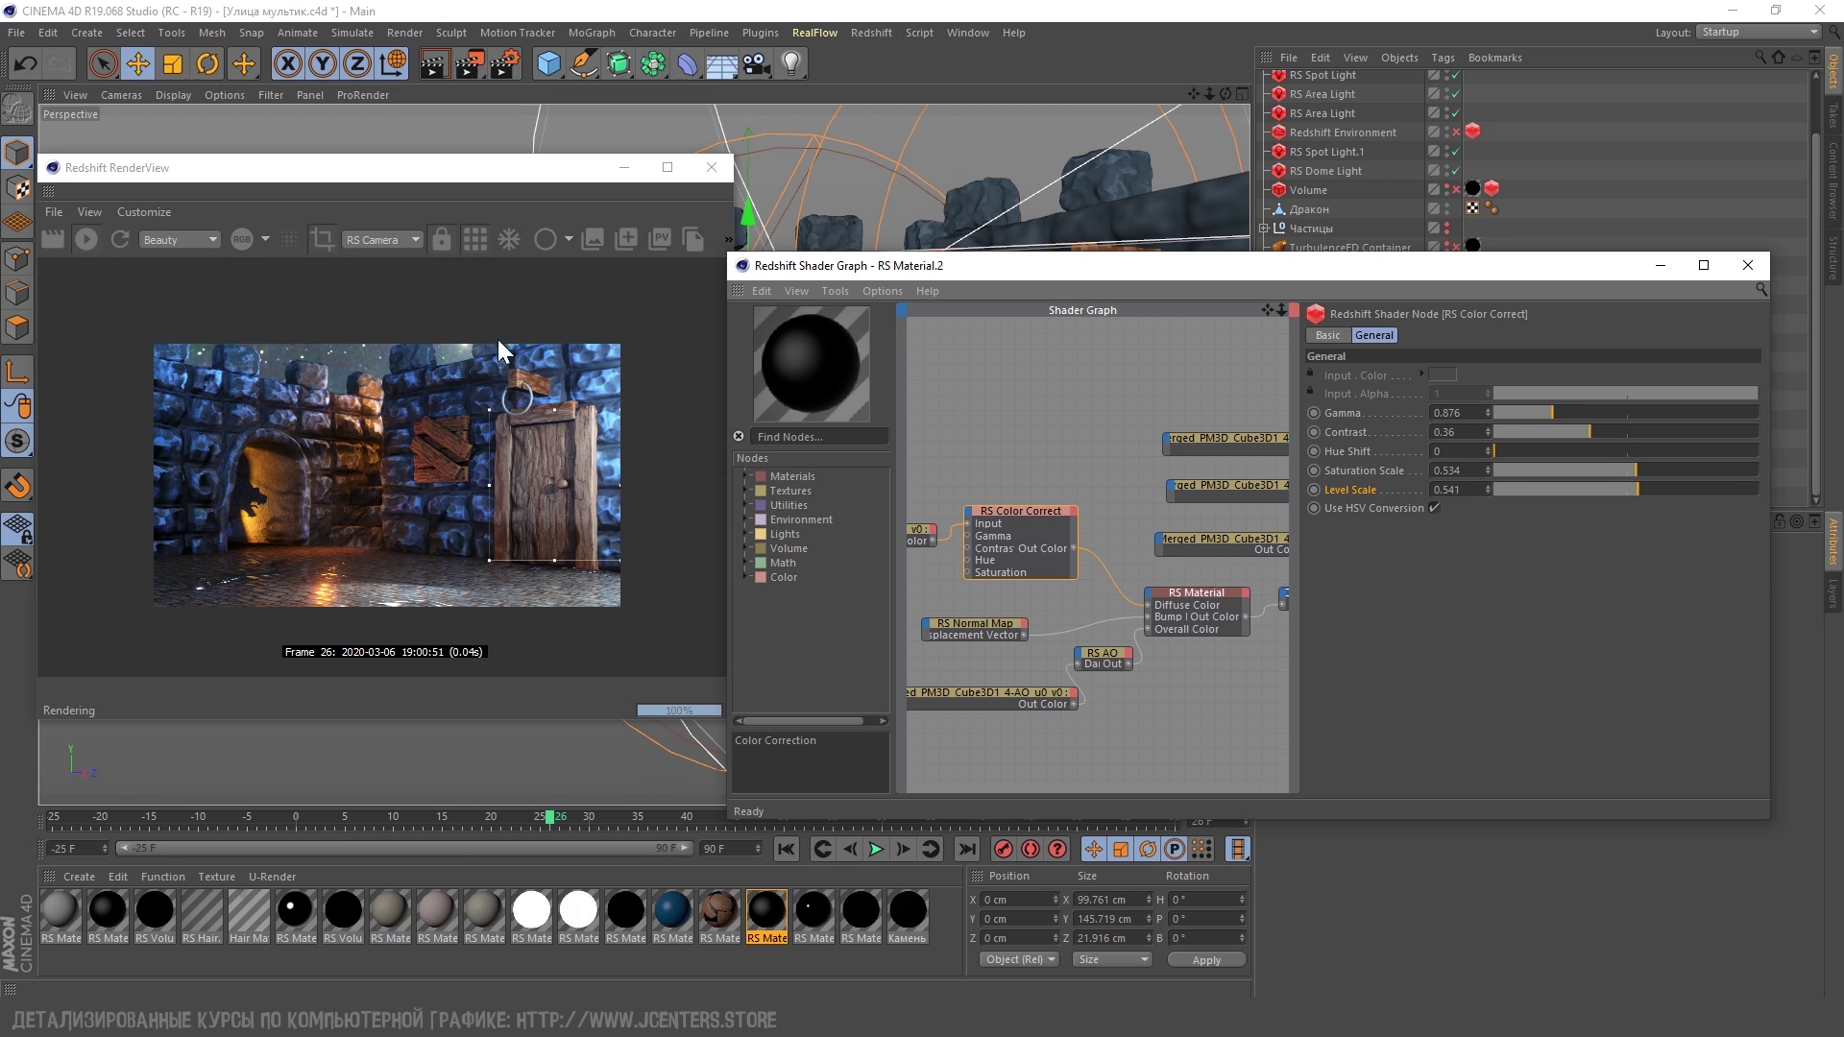
scroll(519, 480, "up", 5)
left_click_drag(1638, 490, 1720, 490)
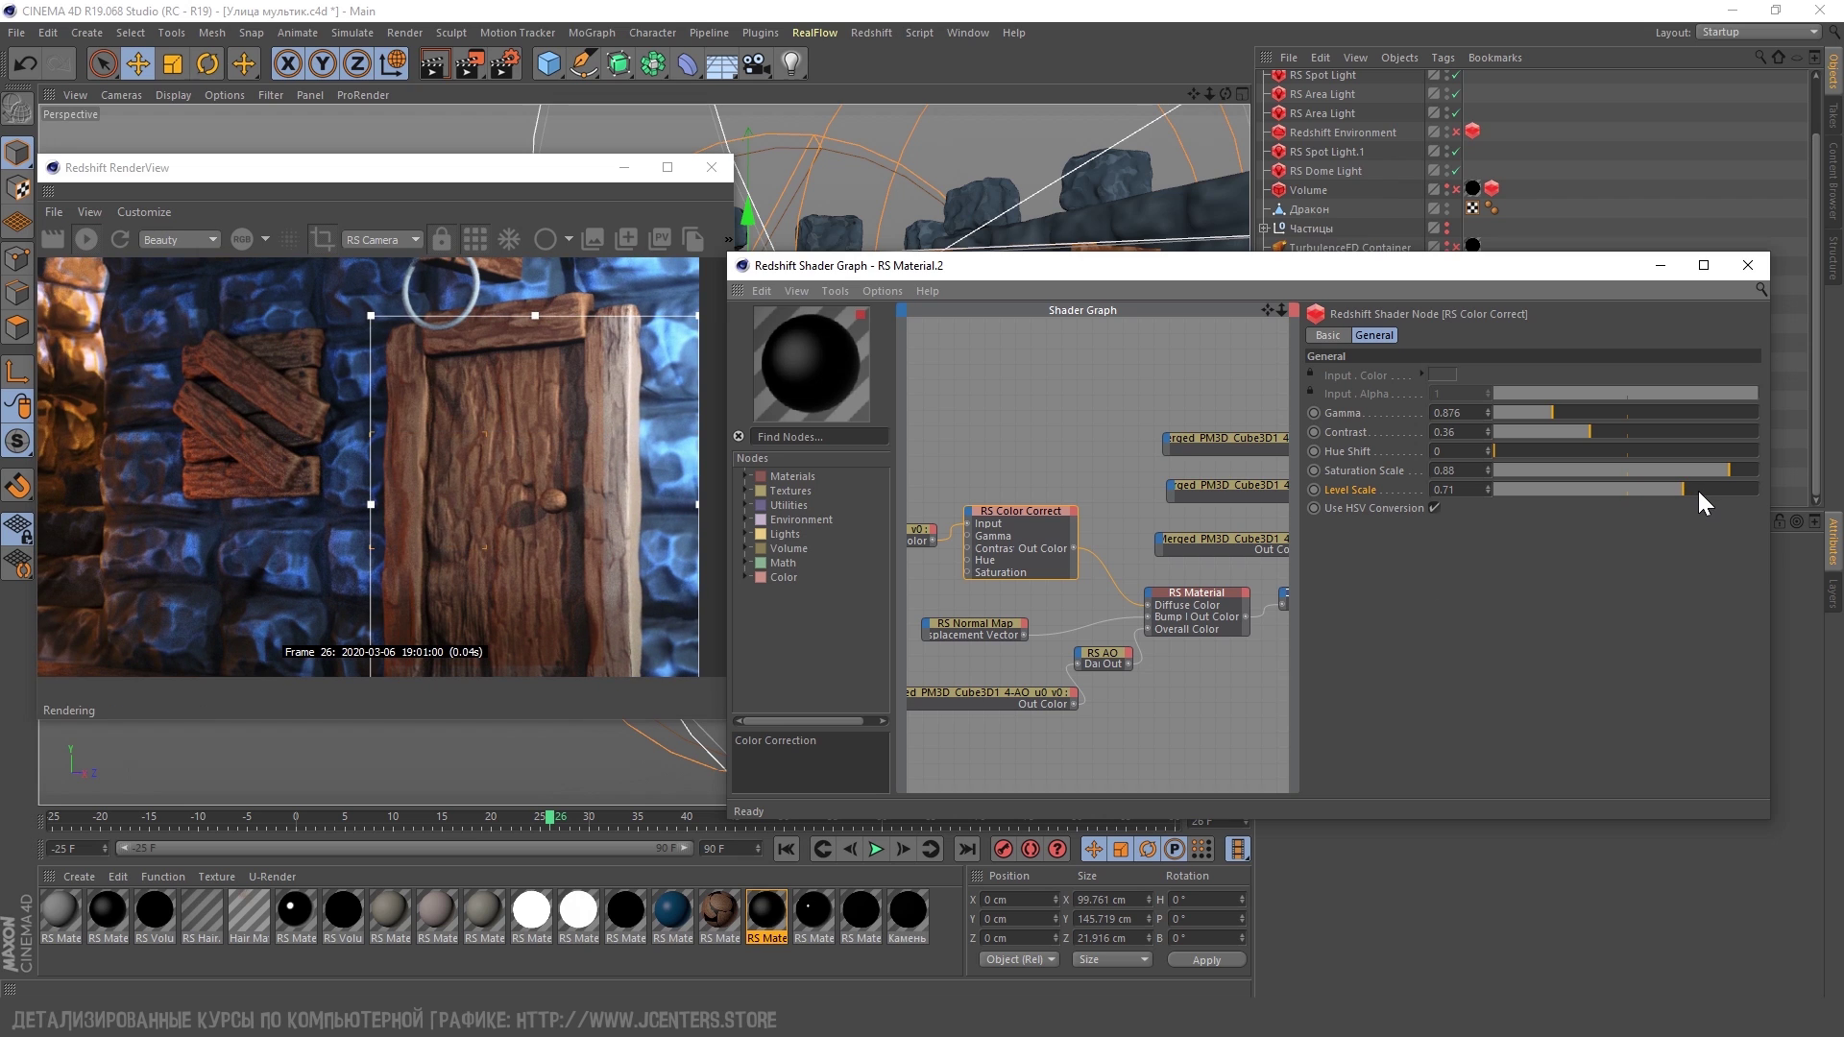
left_click(1590, 492)
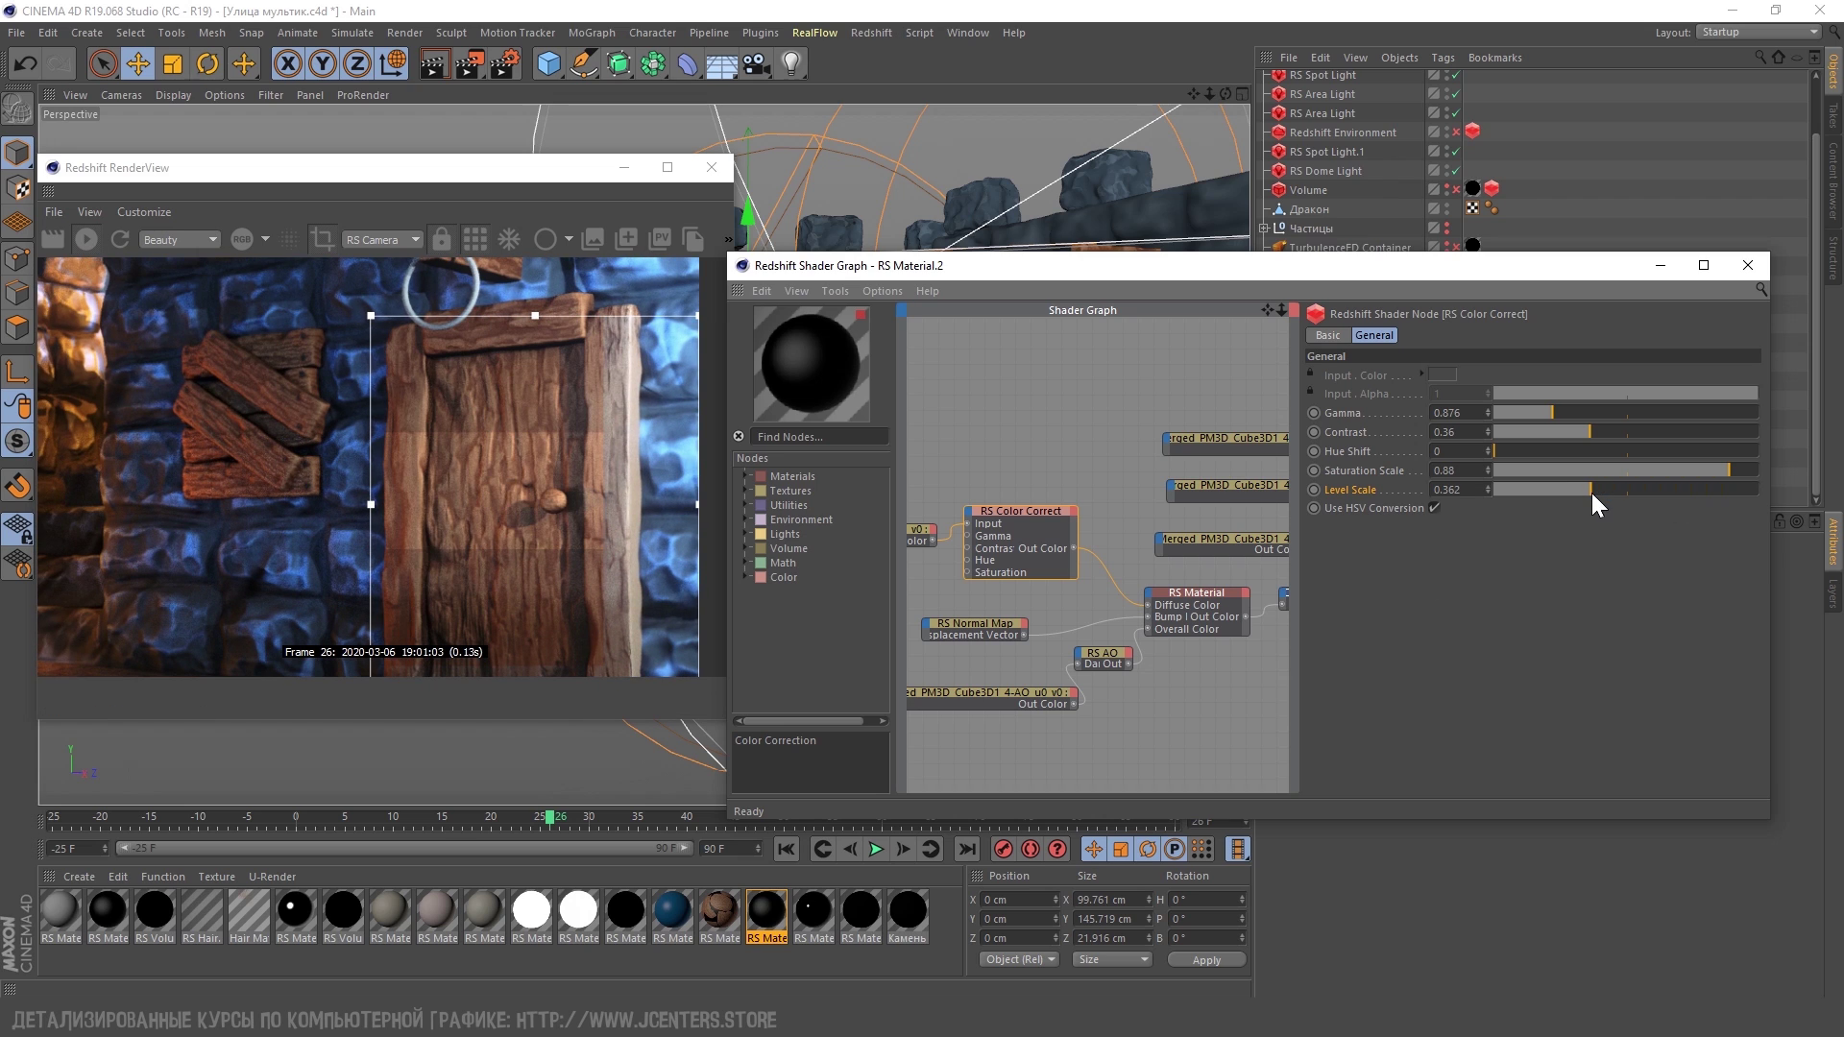
key("ctrl+z")
key("ctrl+z")
key("ctrl+z")
scroll(576, 489, "down", 2)
scroll(557, 495, "down", 2)
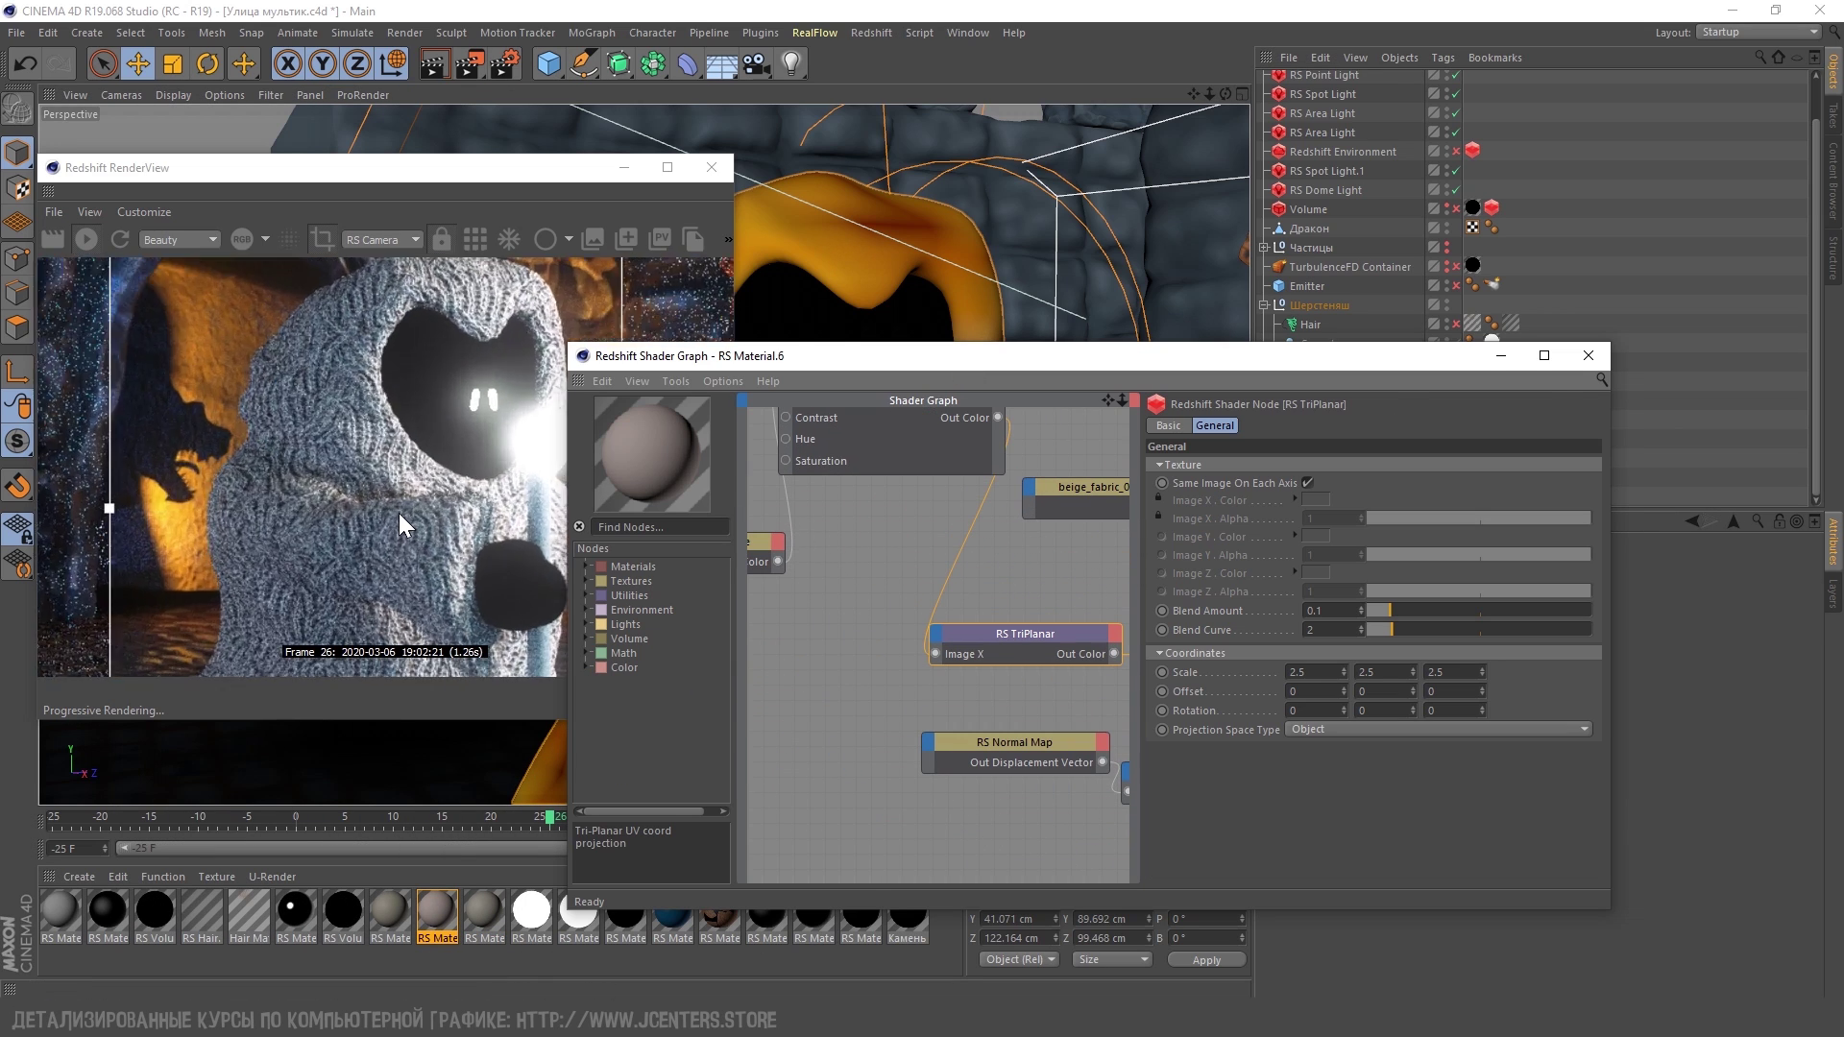
Set the RS TriPlanar scale value to 5 and check the render view
left_click(1290, 675)
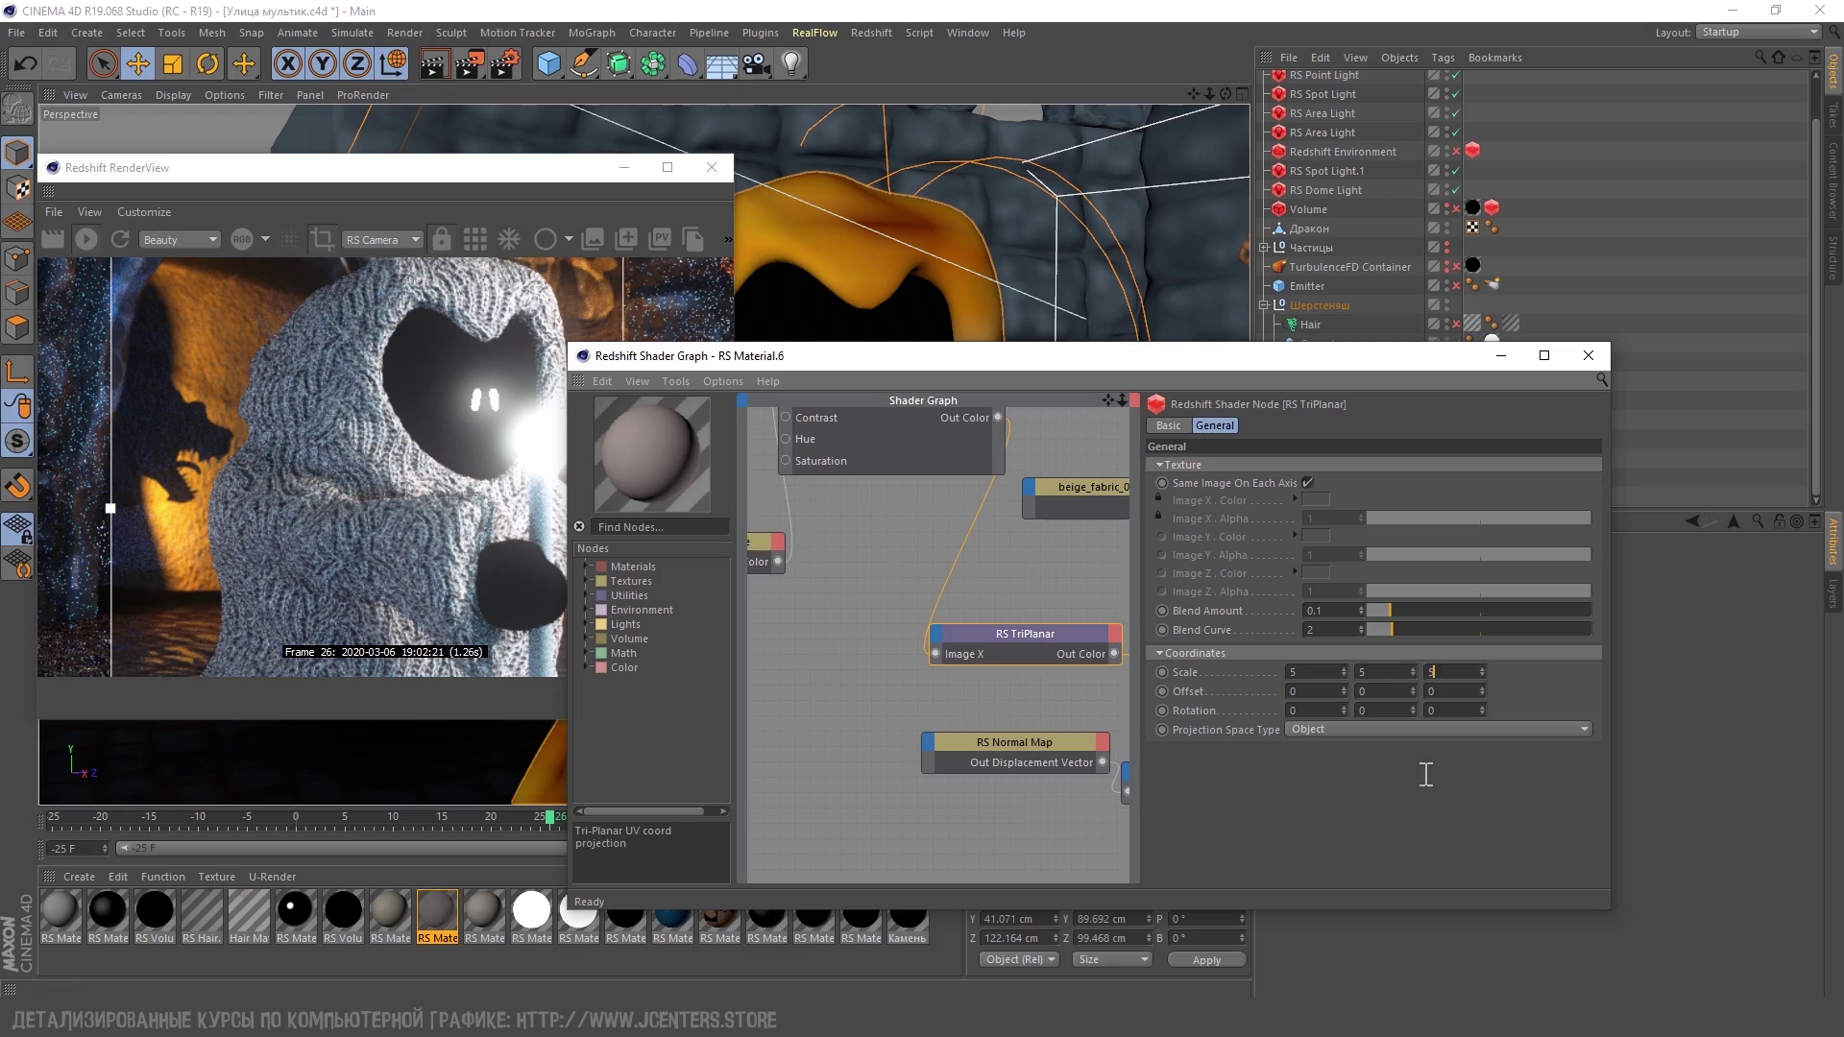
type("5")
key("Return")
left_click(386, 532)
scroll(411, 355, "up", 2)
scroll(349, 526, "down", 3)
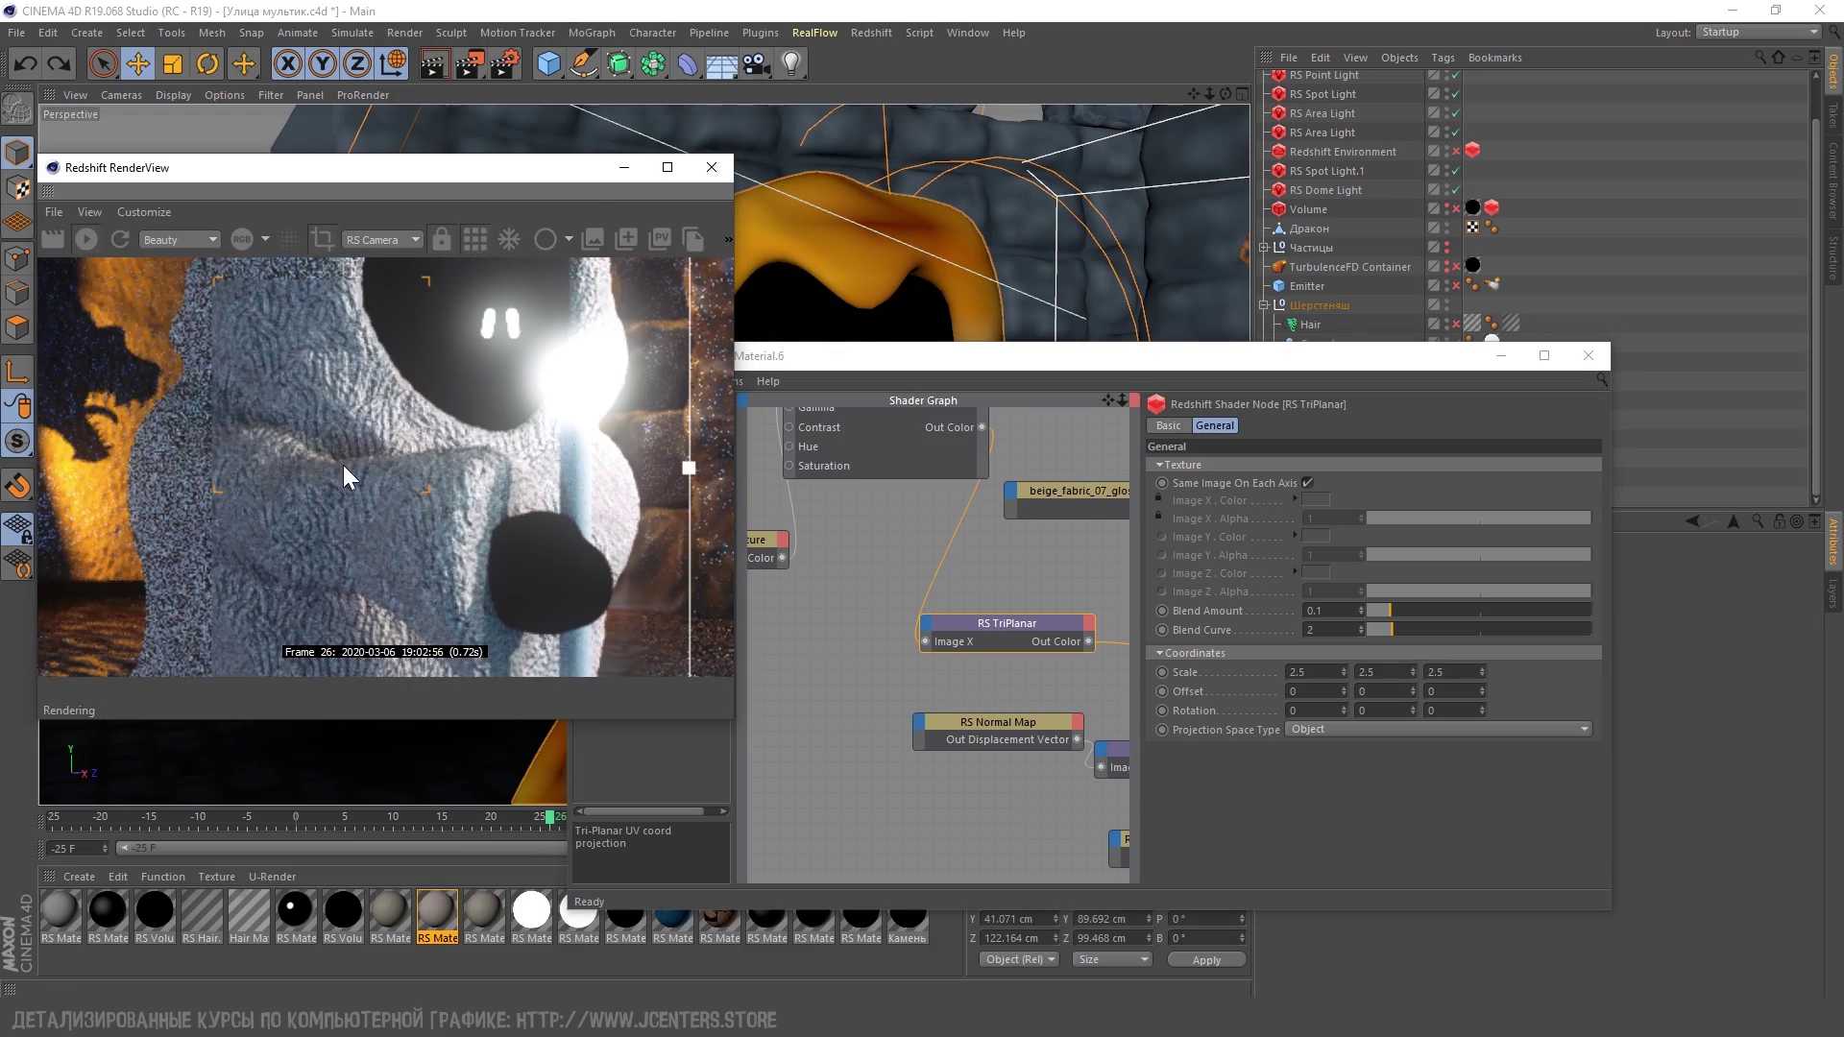
scroll(346, 461, "down", 3)
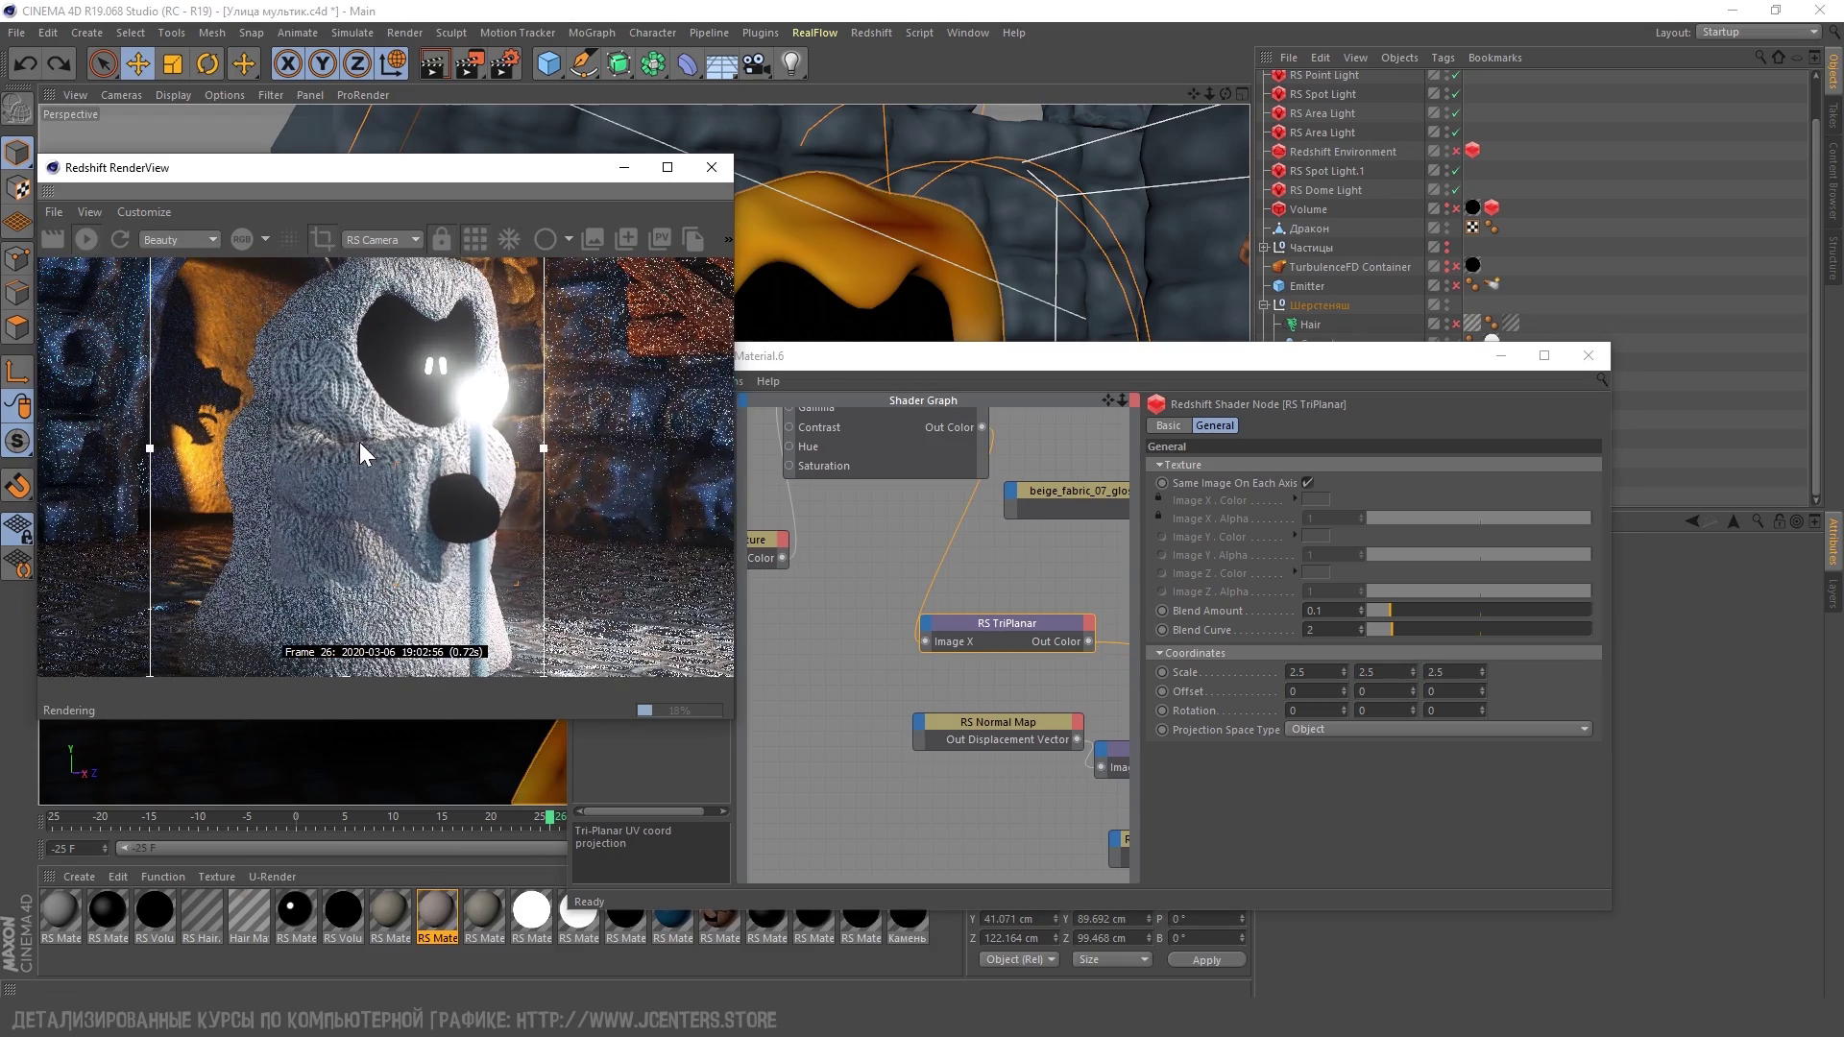
Wire the TriPlanar directly into RS Displacement and set Displacement Scale to 0.096
left_click(781, 682)
left_click_drag(937, 725, 928, 688)
left_click_drag(986, 652, 858, 791)
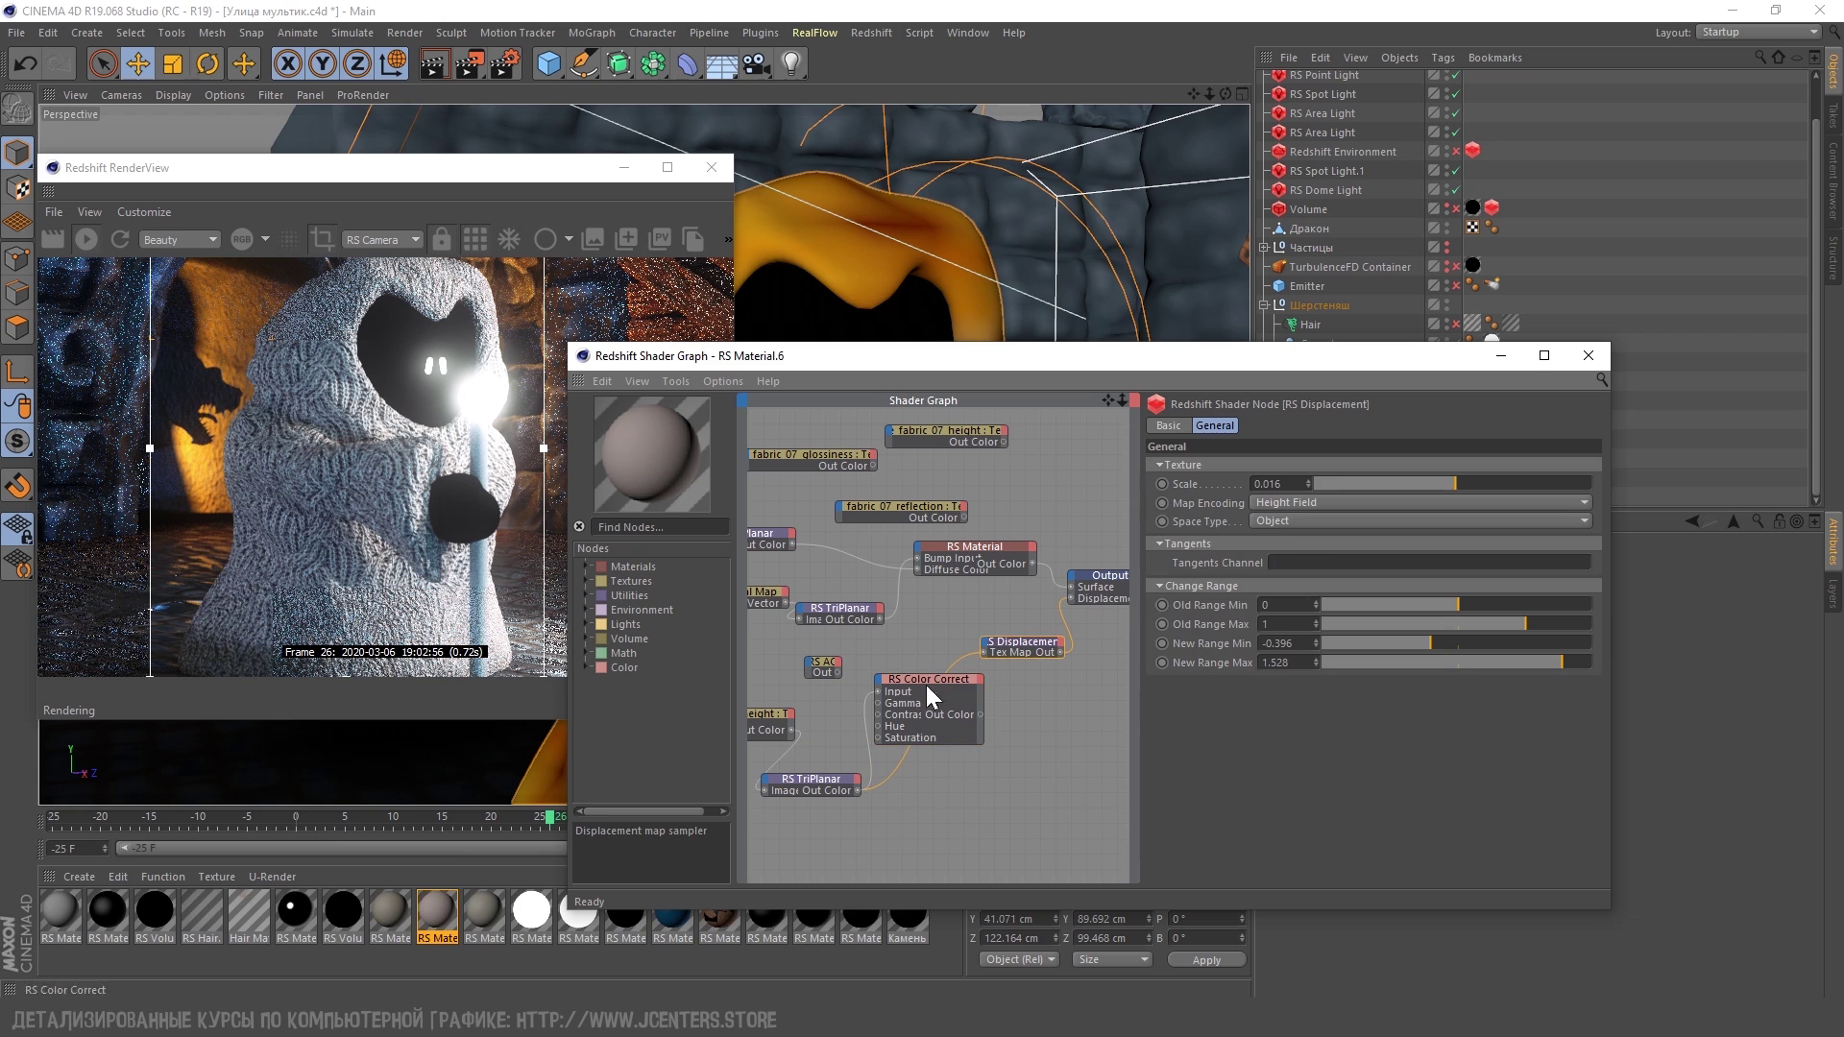
scroll(332, 465, "up", 3)
scroll(355, 503, "down", 3)
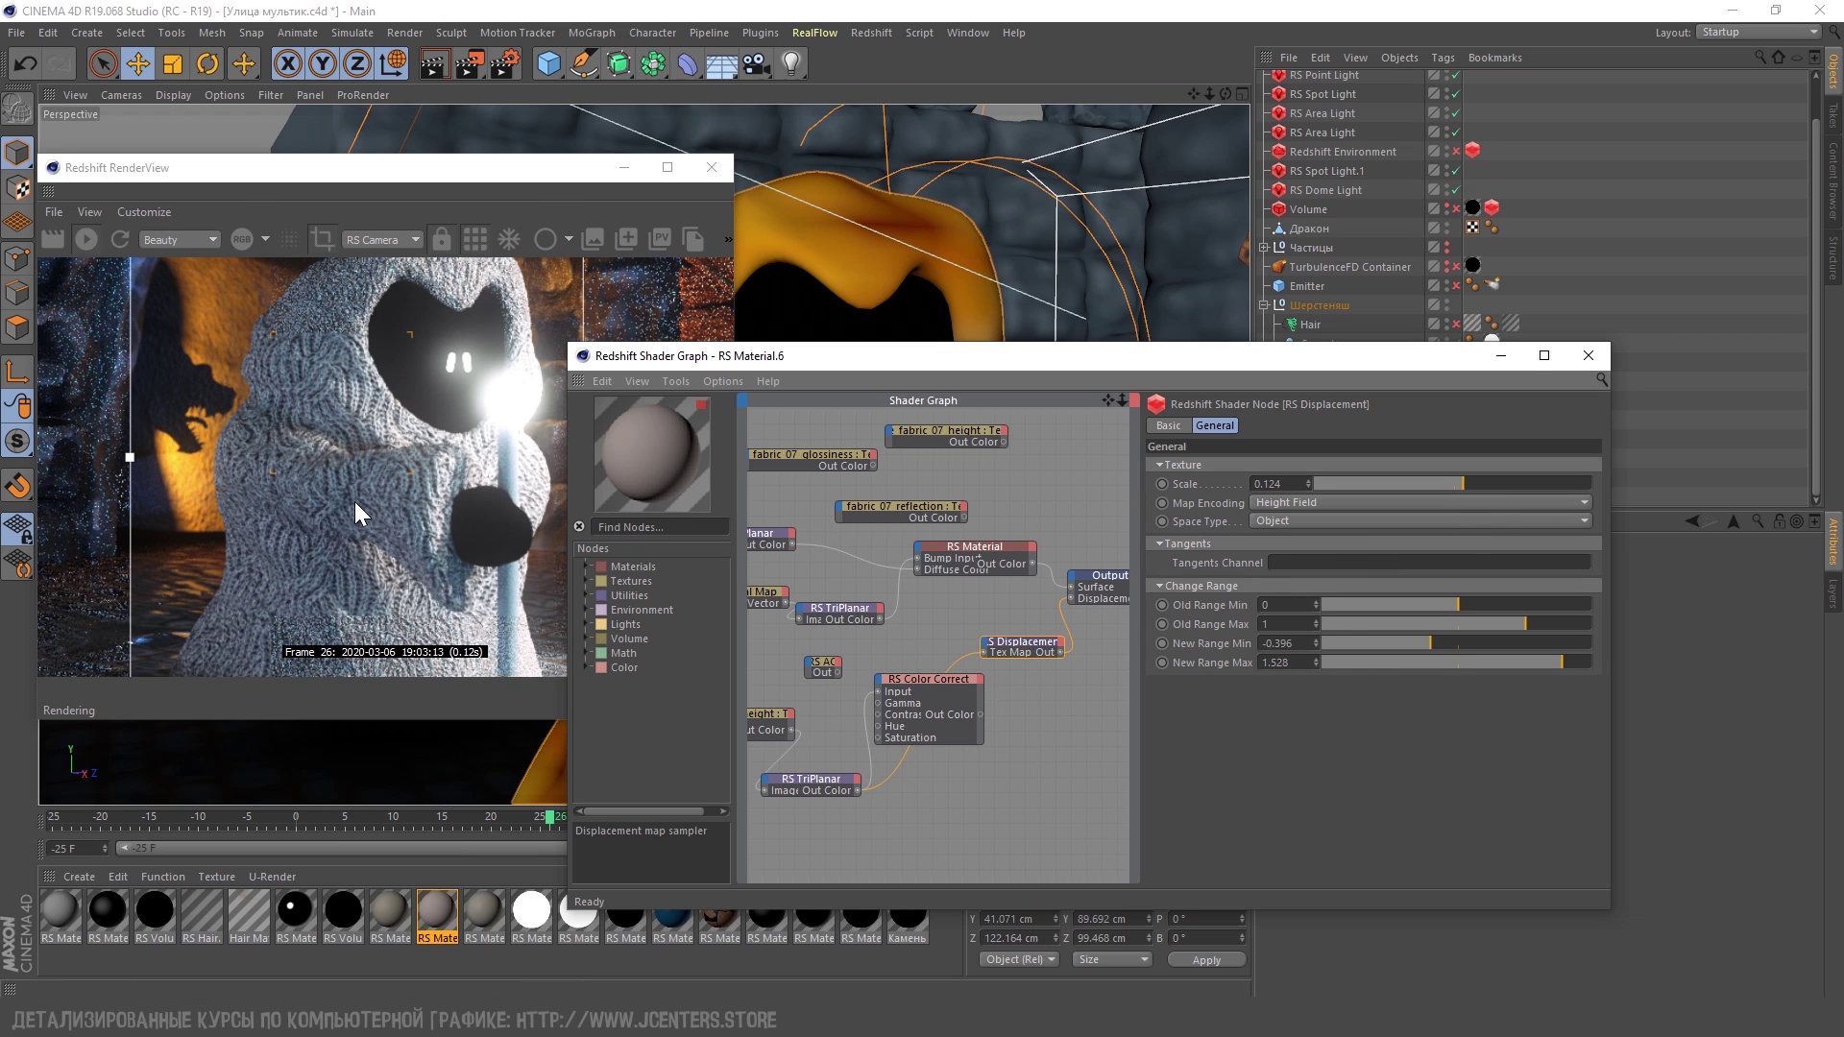
scroll(332, 419, "up", 2)
scroll(331, 423, "up", 1)
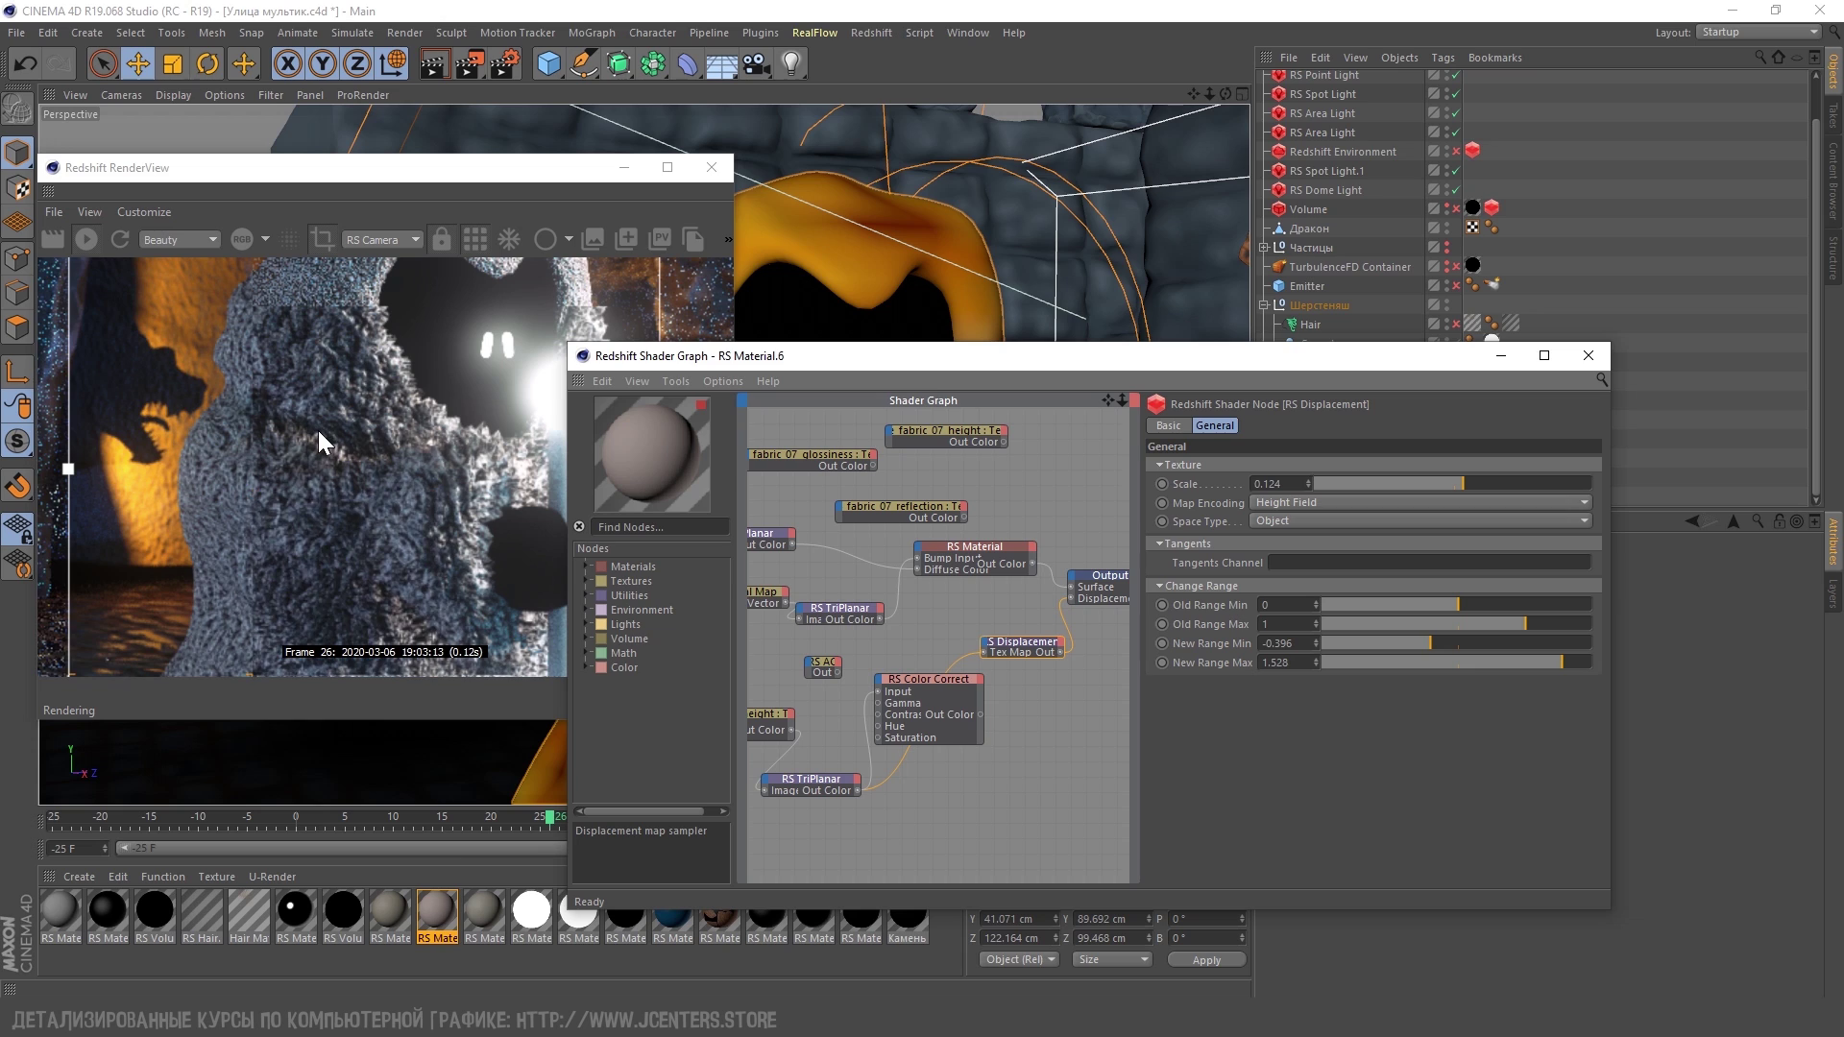
scroll(319, 437, "down", 3)
left_click(1460, 487)
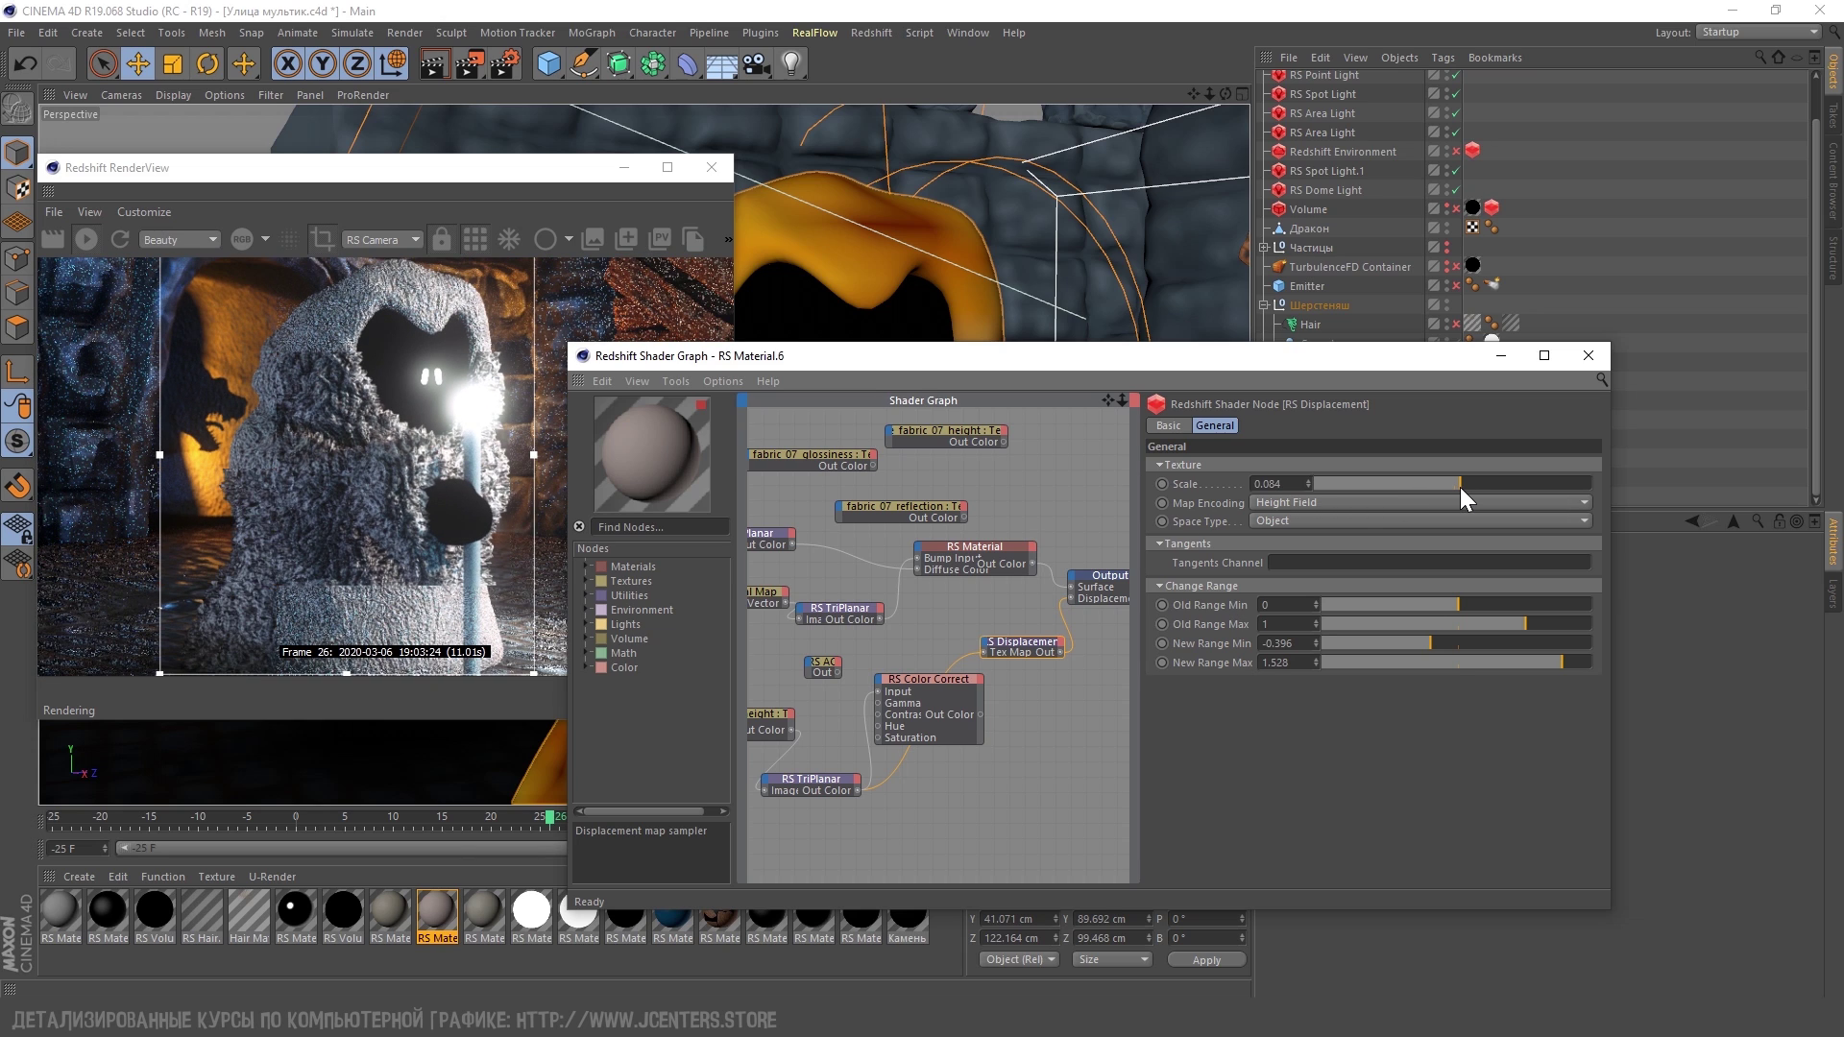
scroll(367, 511, "up", 2)
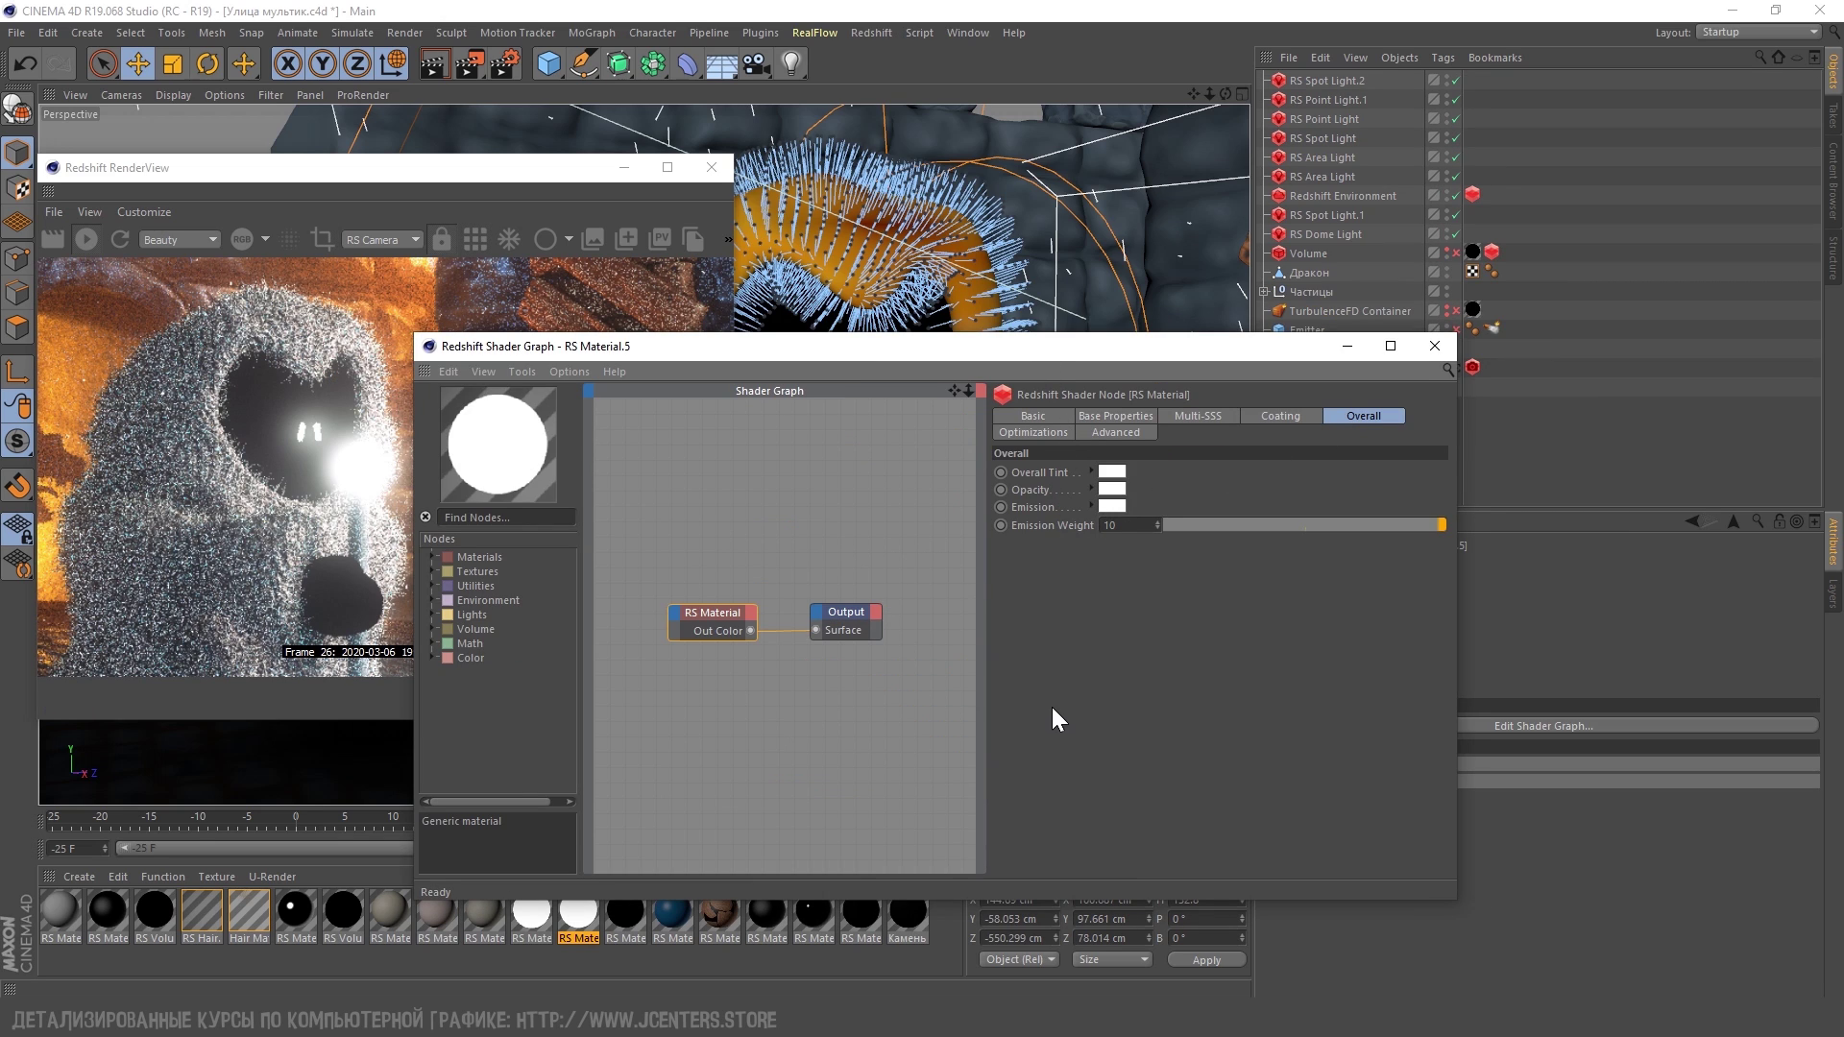
Expand the Частицы group and select the Emitter's material tag
left_click_drag(922, 348, 578, 276)
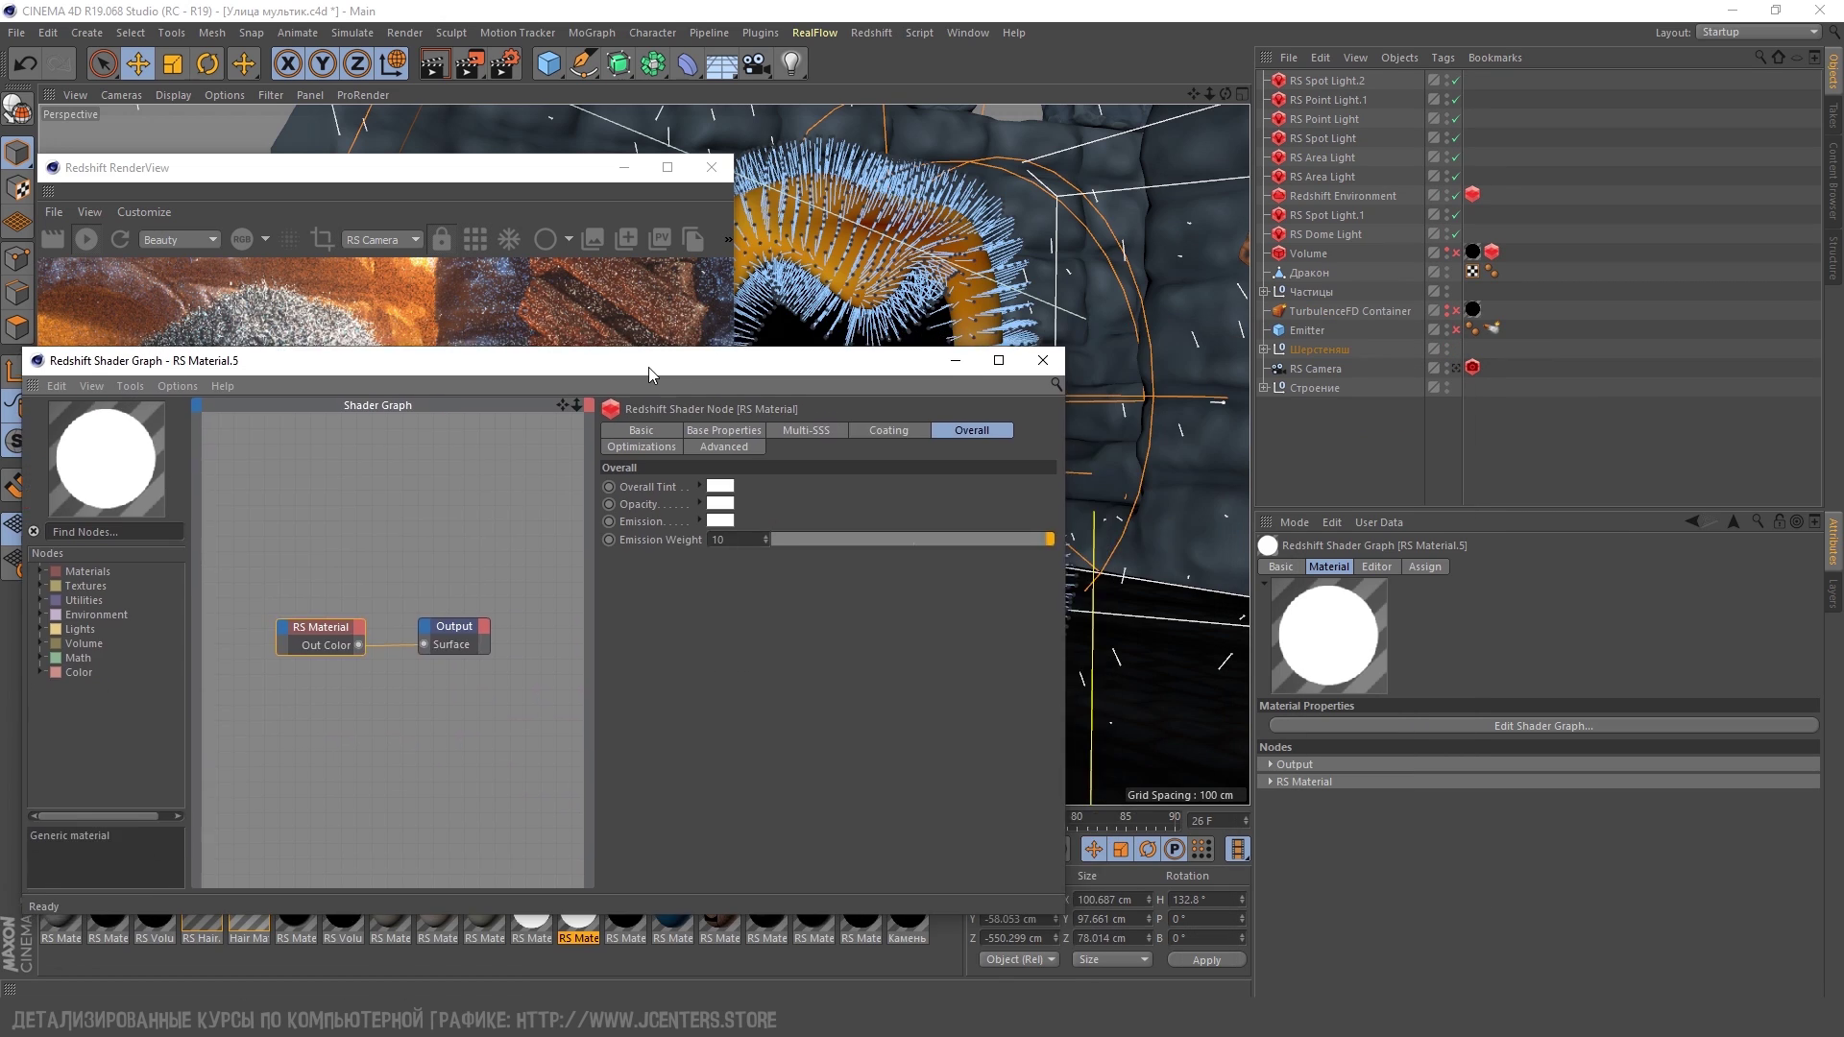
left_click(1265, 291)
left_click(1492, 348)
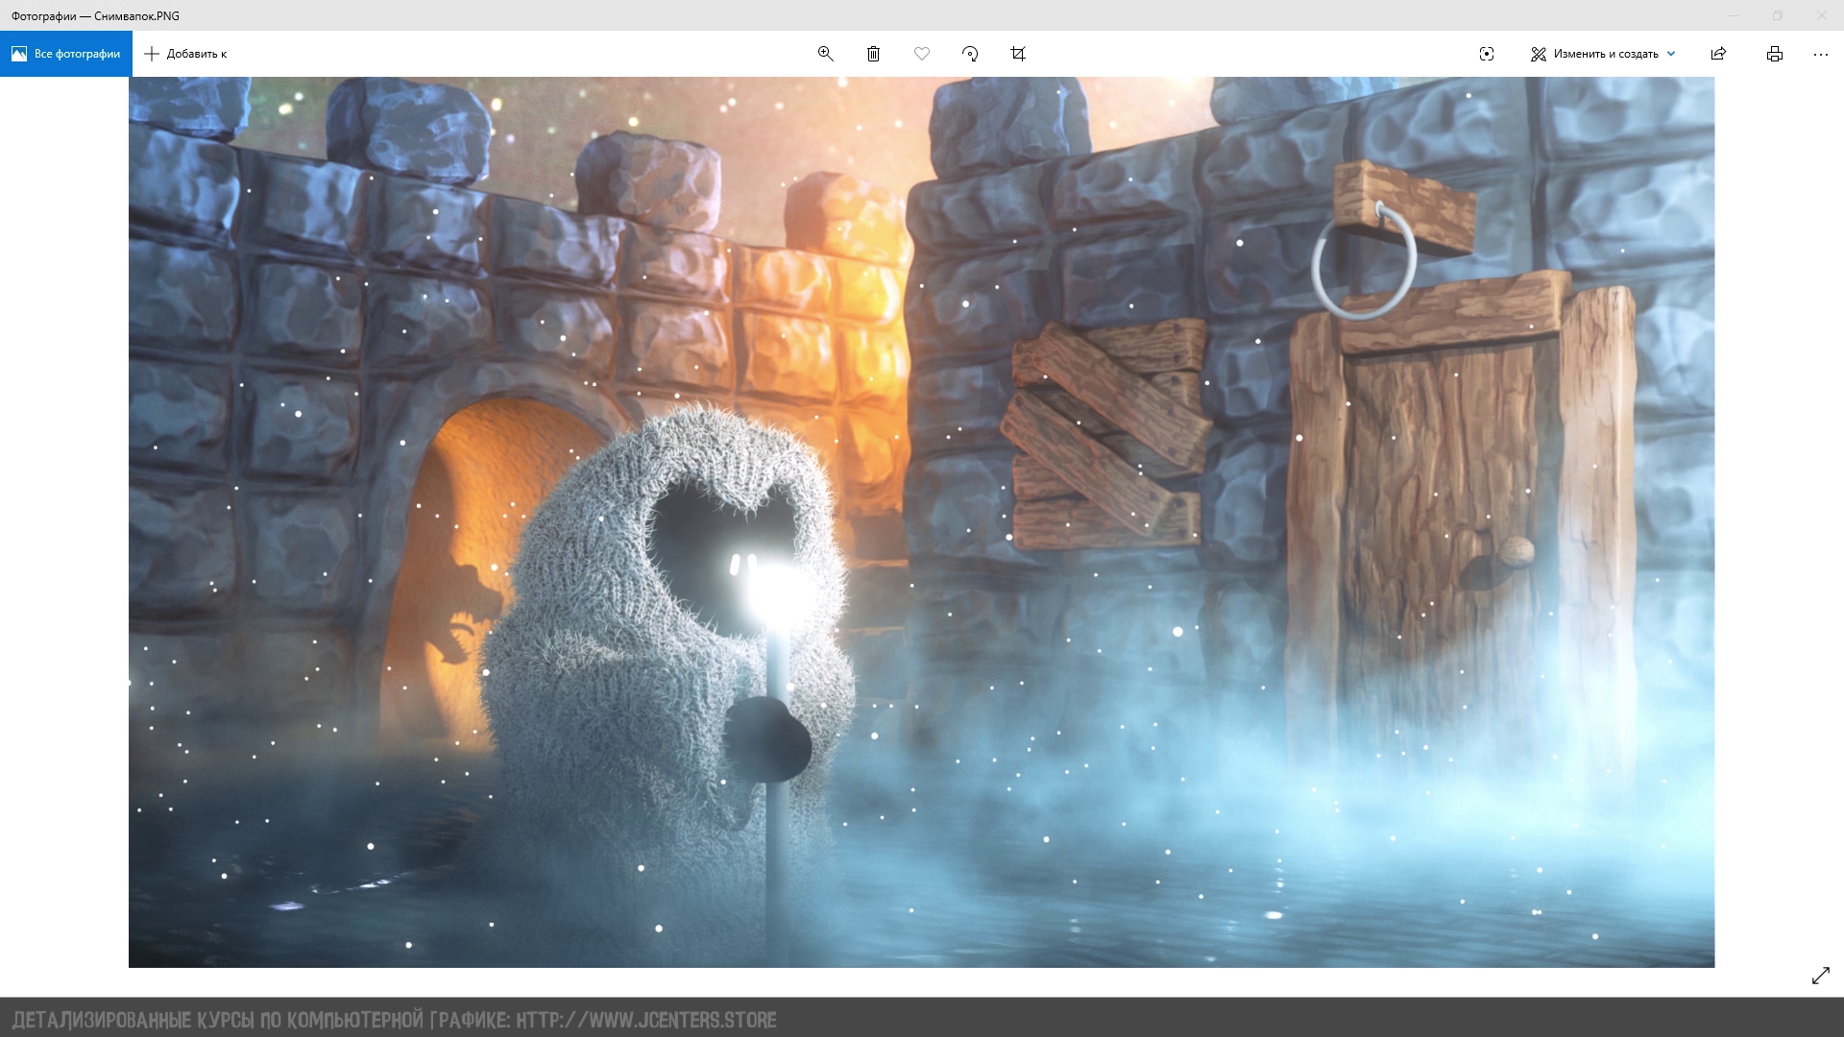
Step through frames Улица мультик0000–0004.tif in Photos, ending back on 0003.tif
left_click(43, 523)
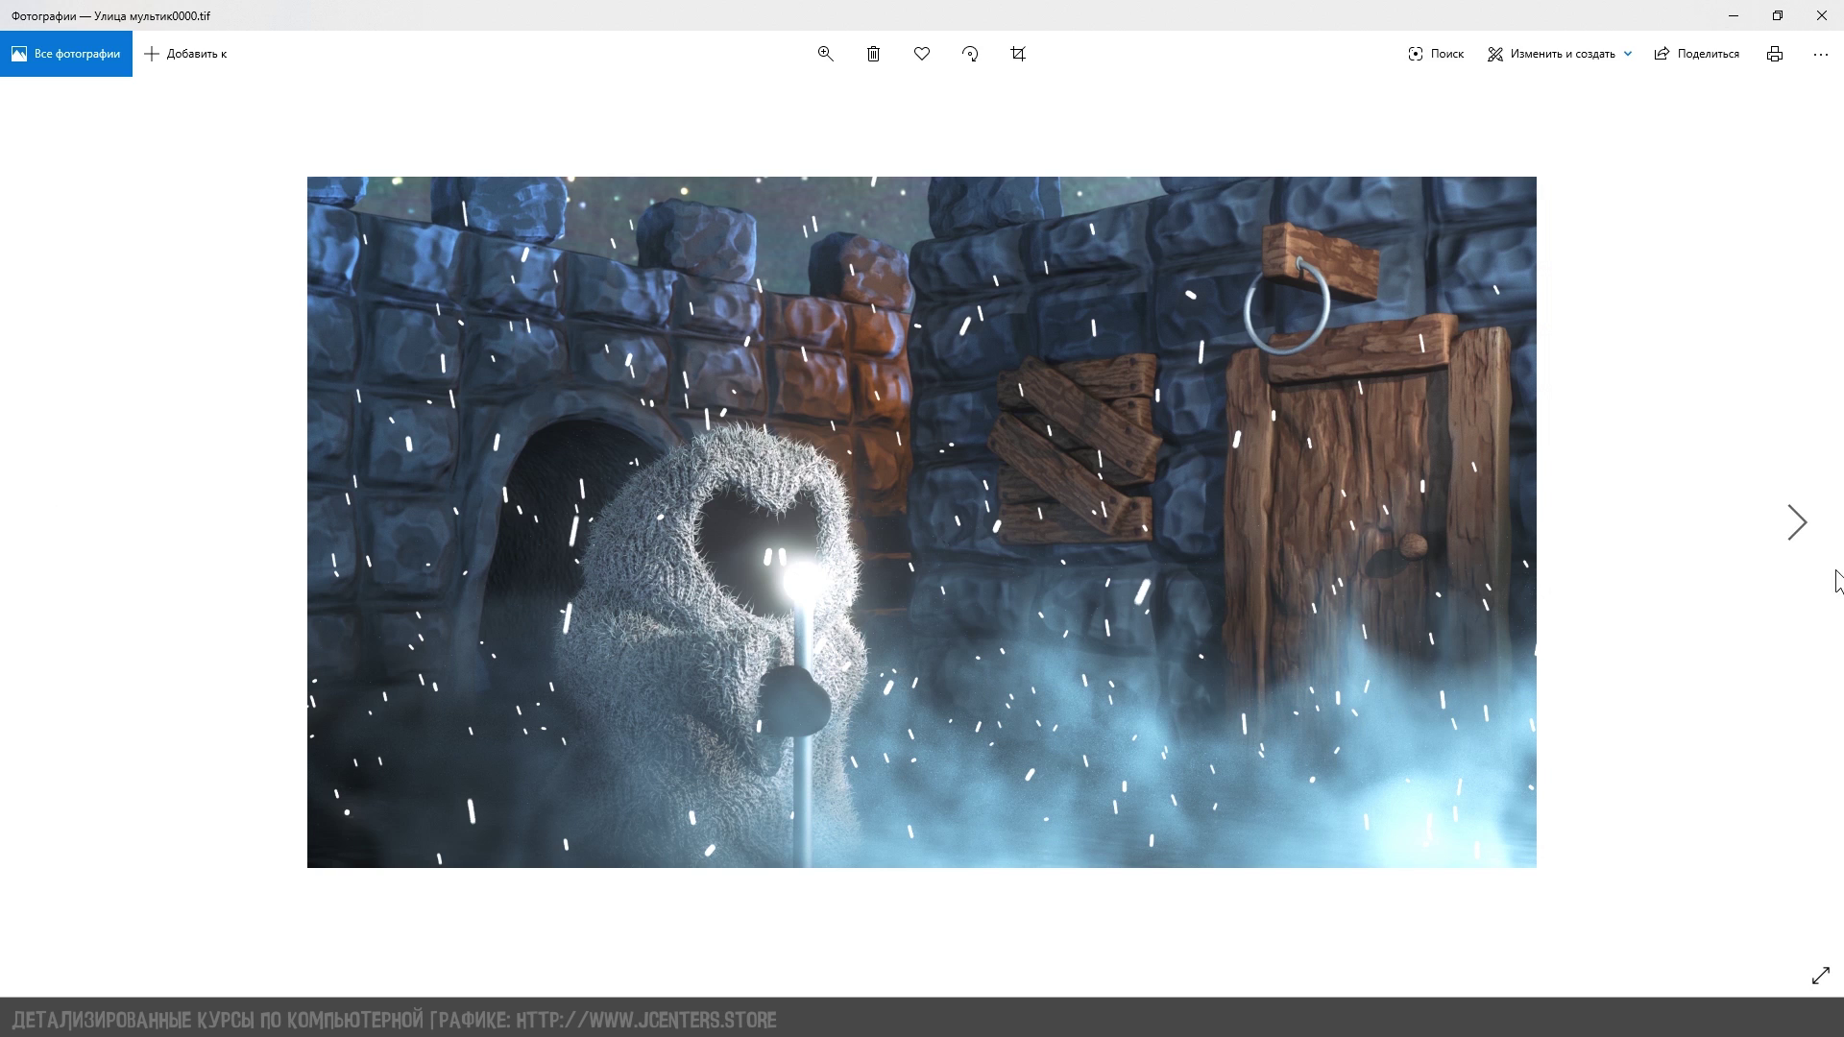
left_click(1806, 549)
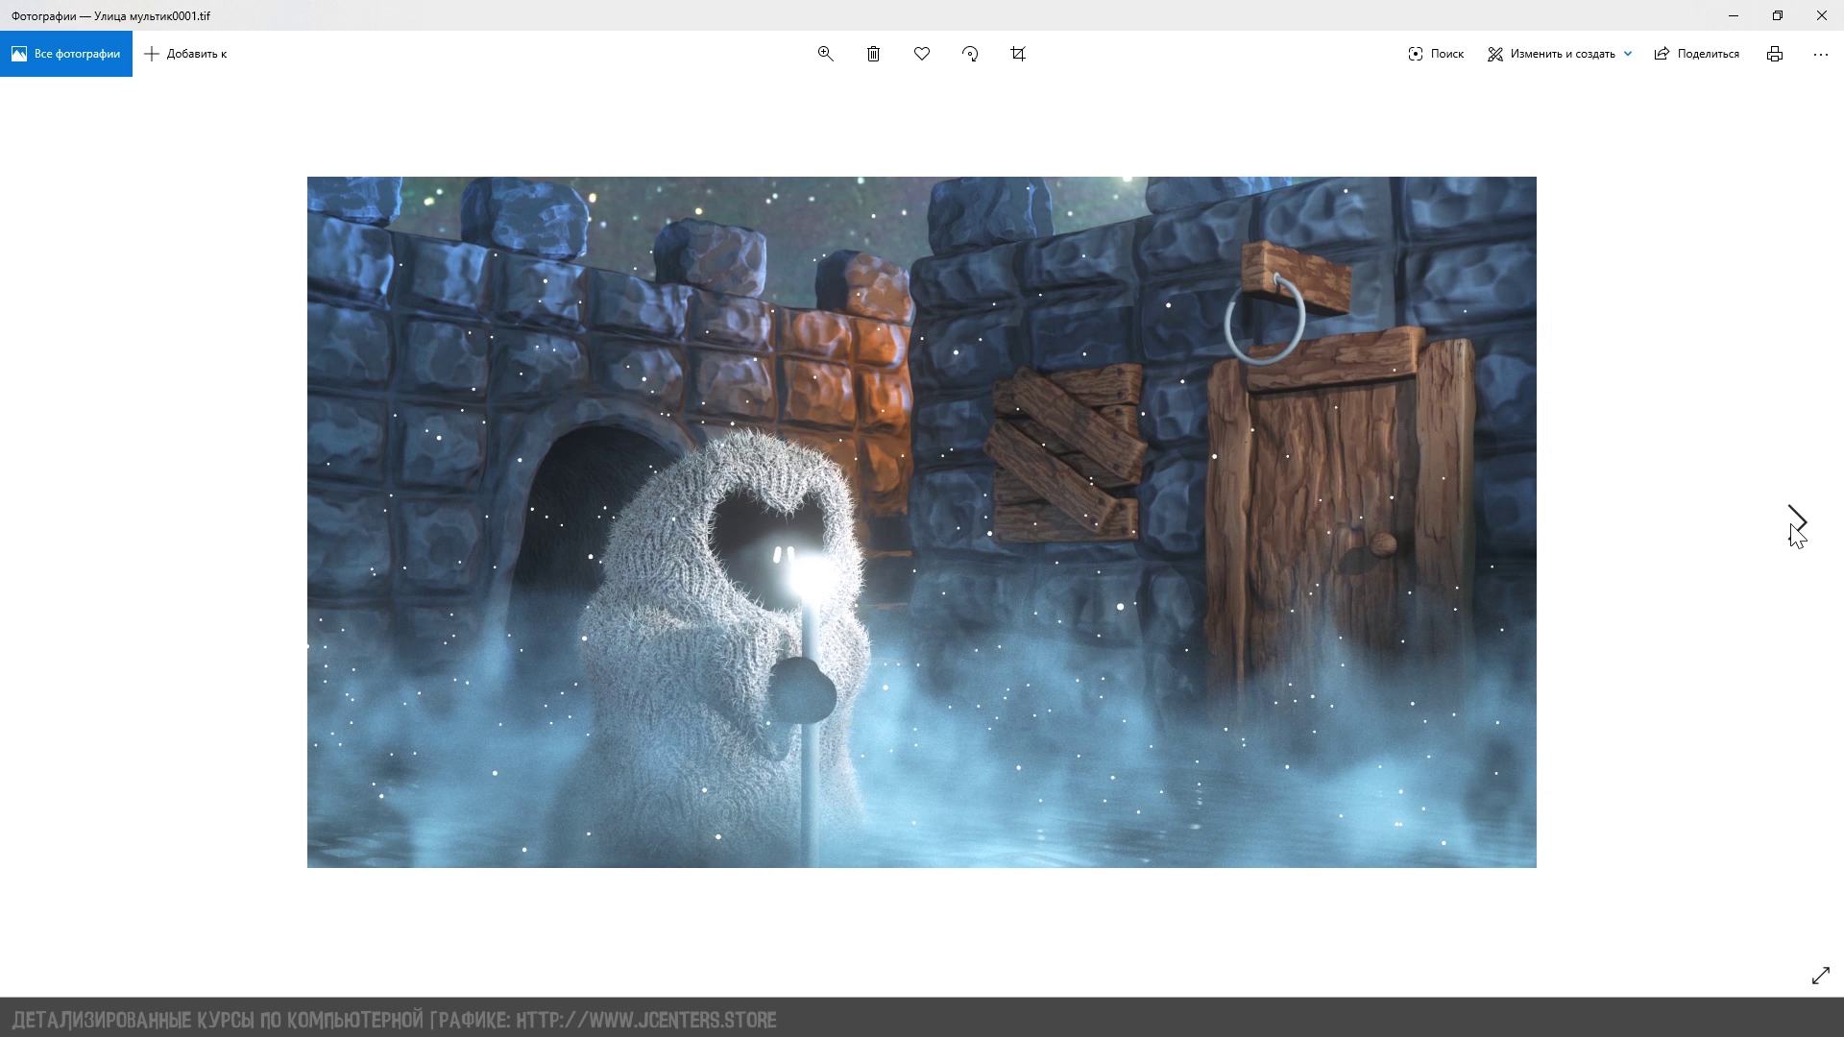
left_click(1794, 526)
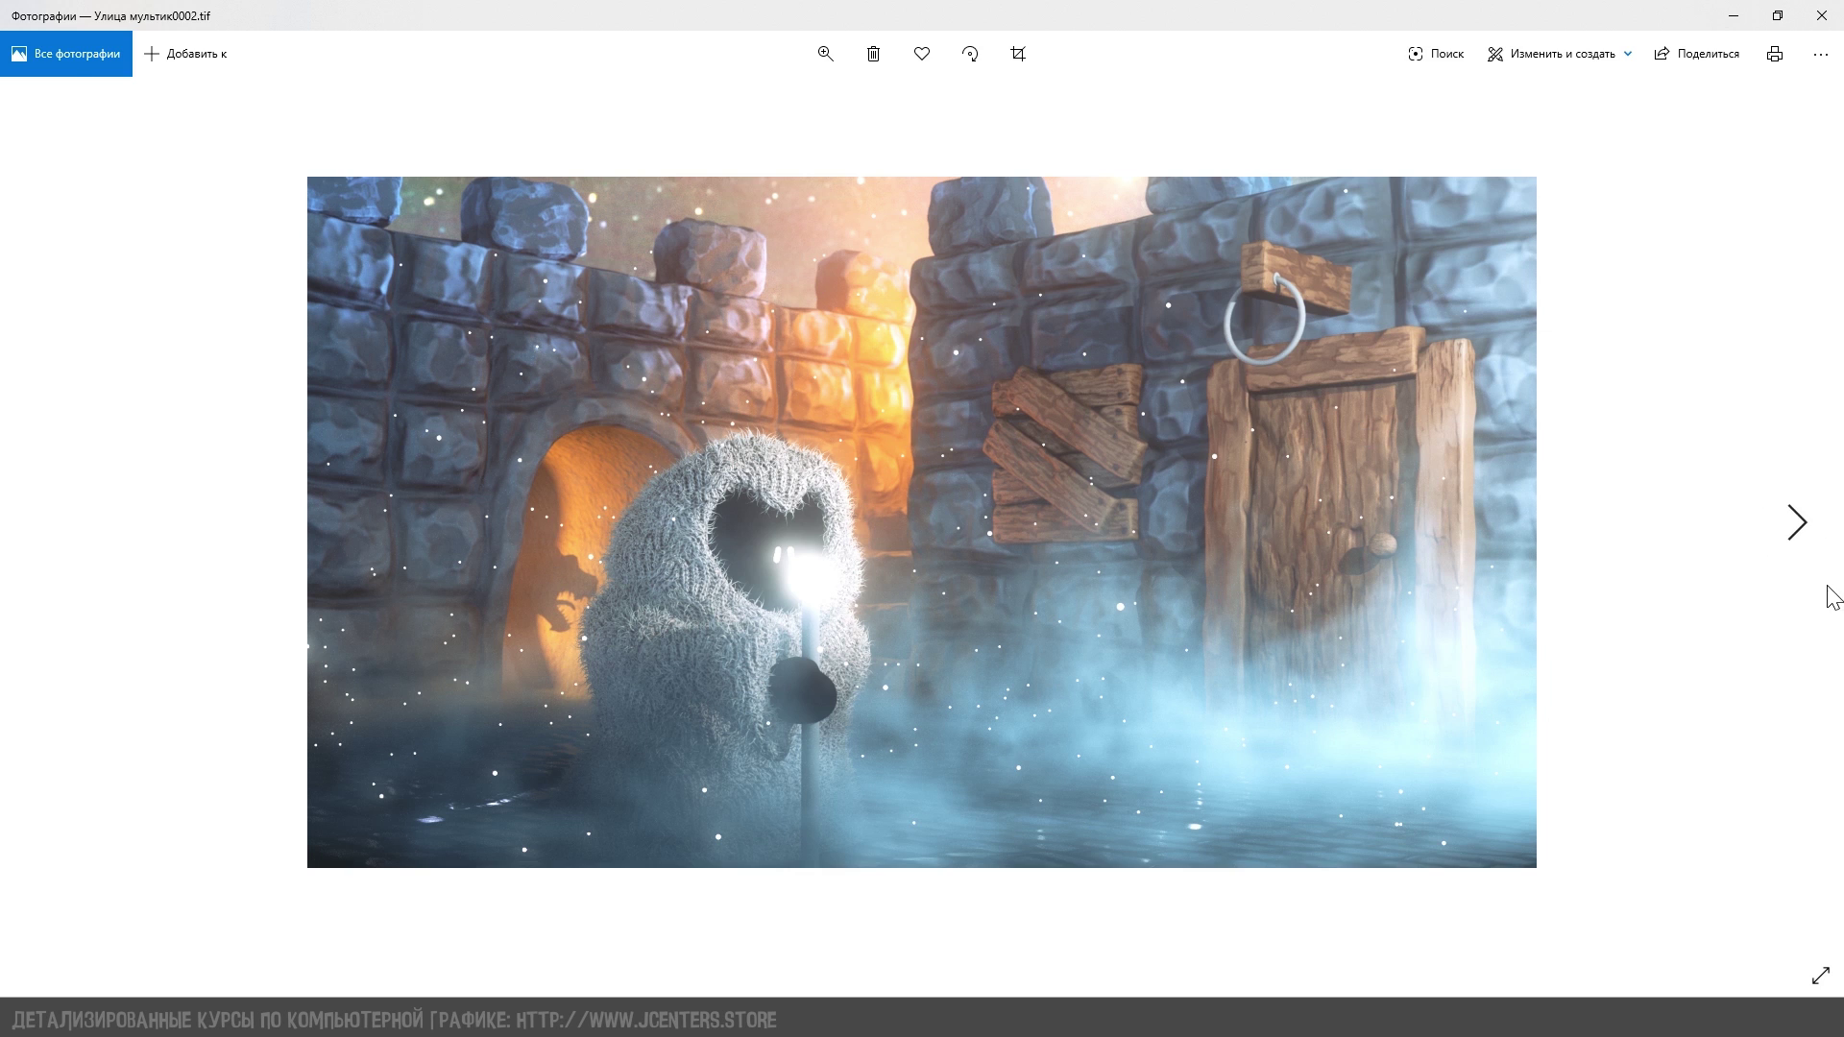
left_click(1815, 541)
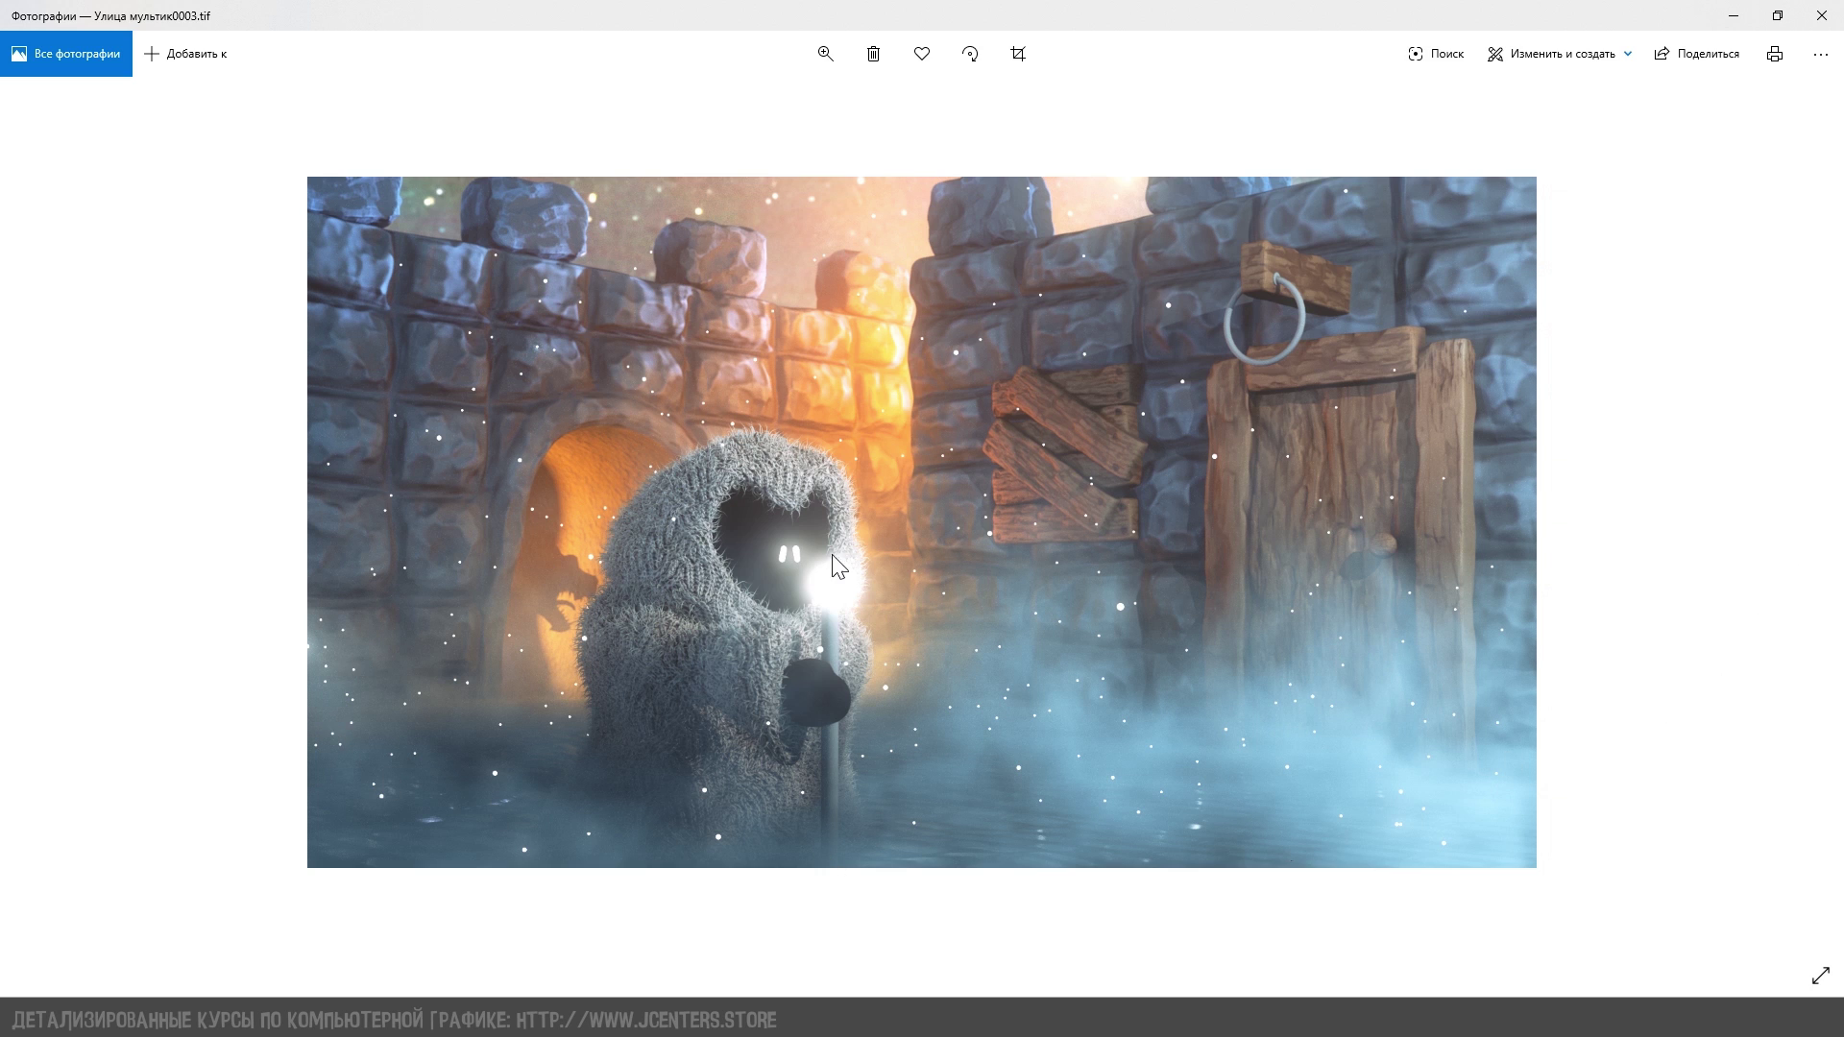
left_click(1798, 547)
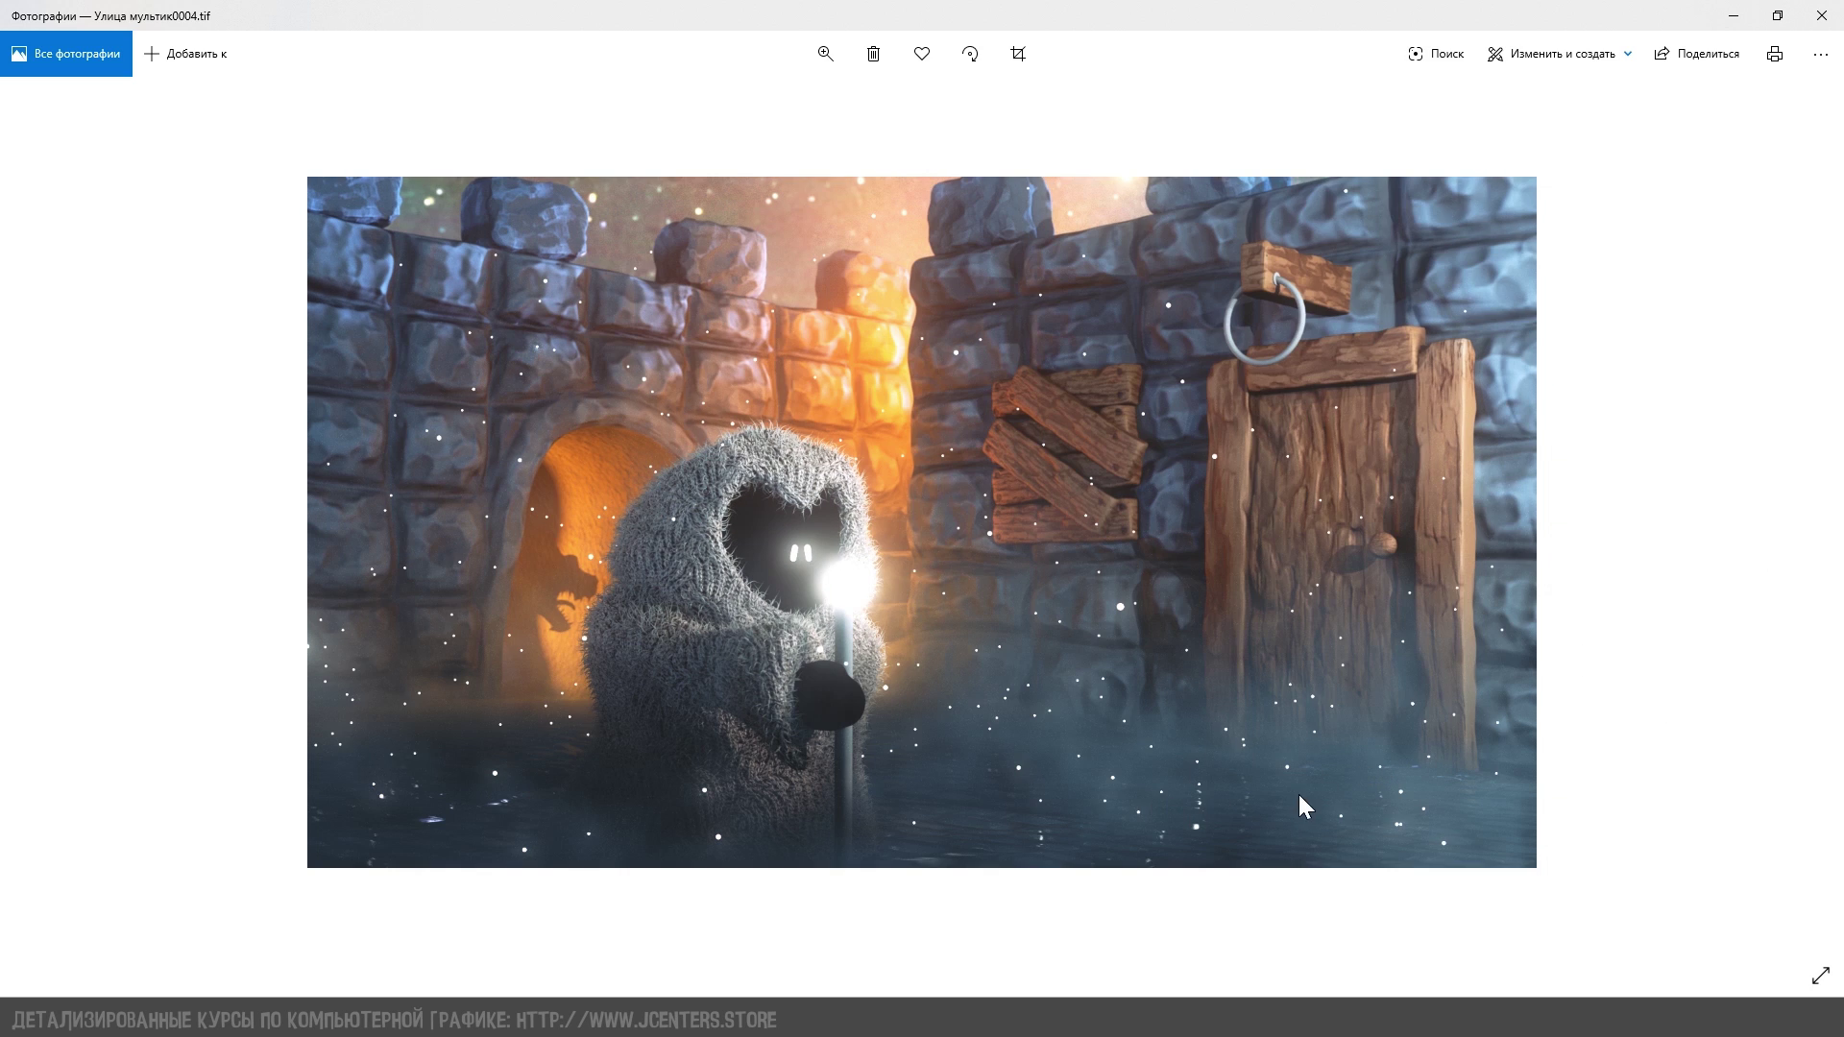
left_click(1803, 550)
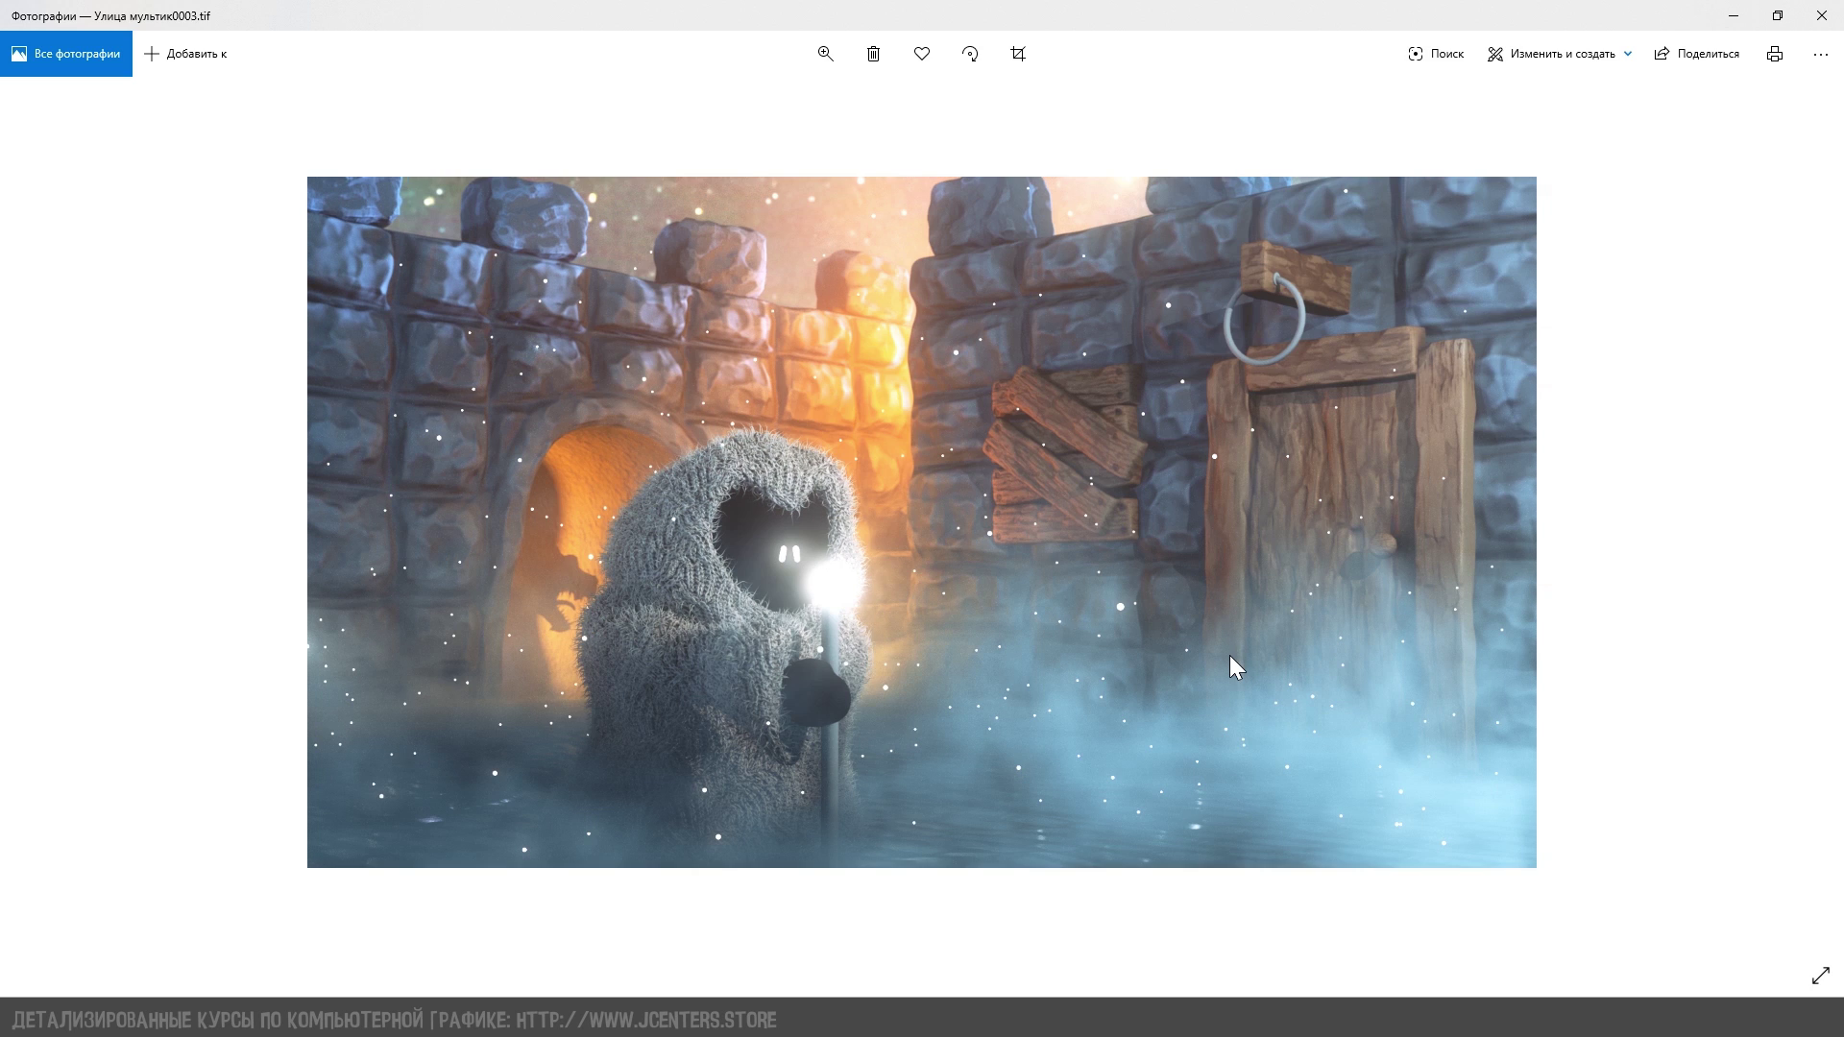